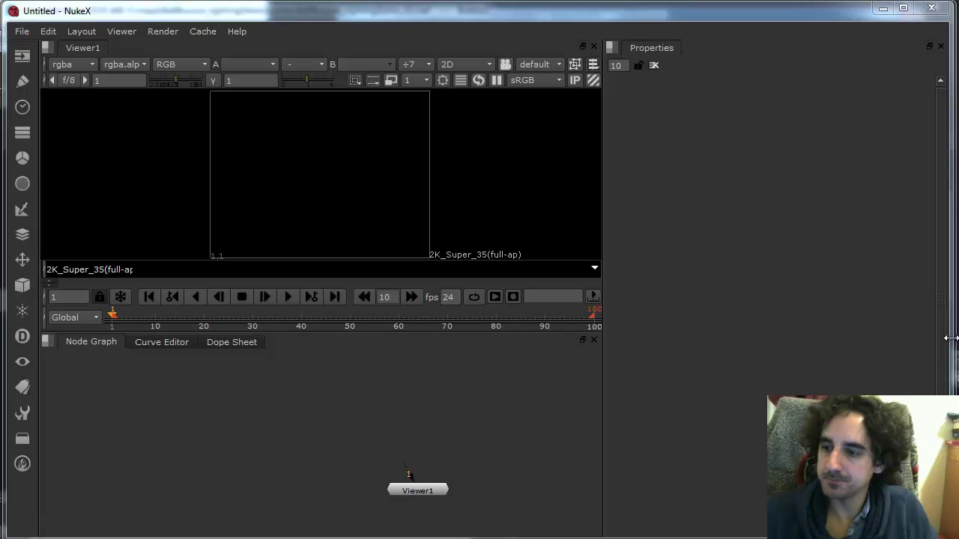
- Read in the 240-frame BBFinal TGA sequence from the BallBounce_lightingDemo/images folder
left_click_drag(951, 338, 955, 337)
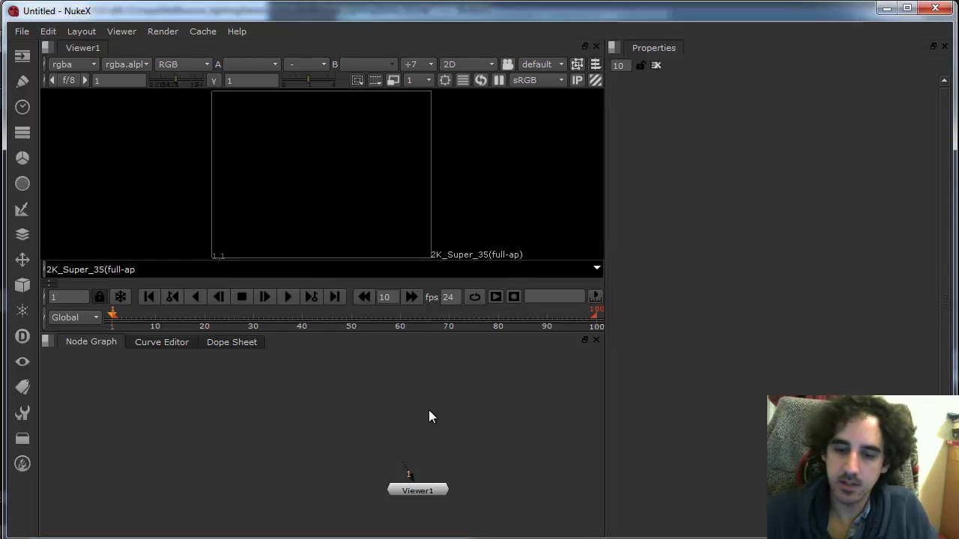
key("r")
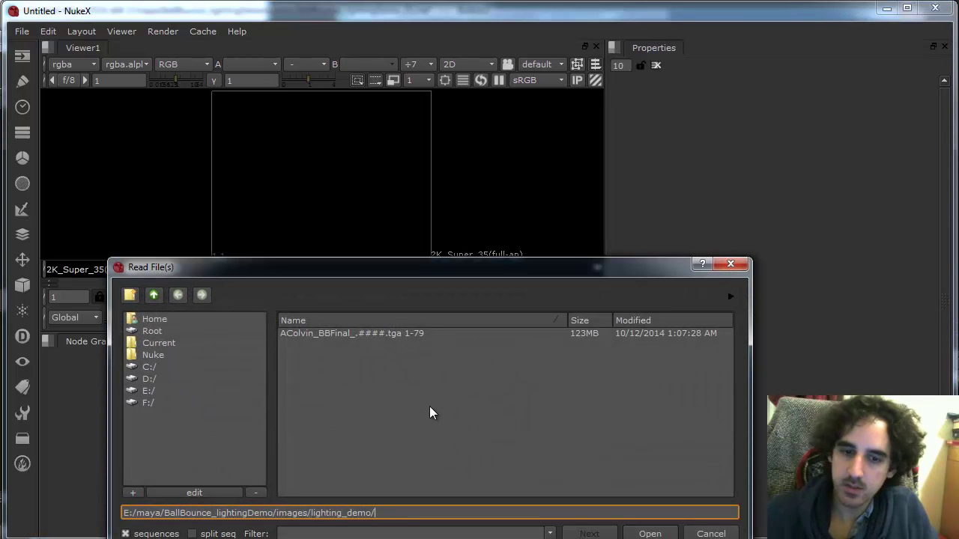
left_click(154, 295)
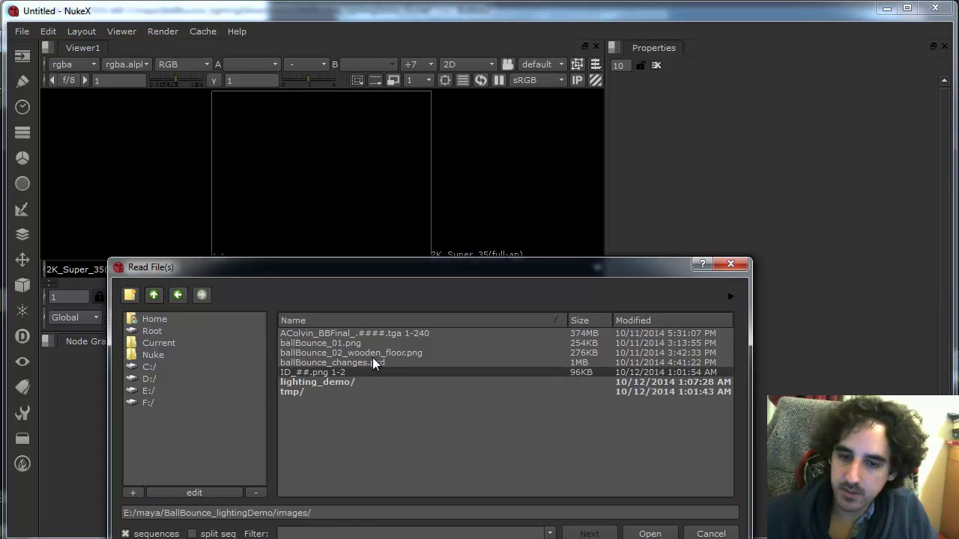
left_click(458, 332)
left_click(651, 534)
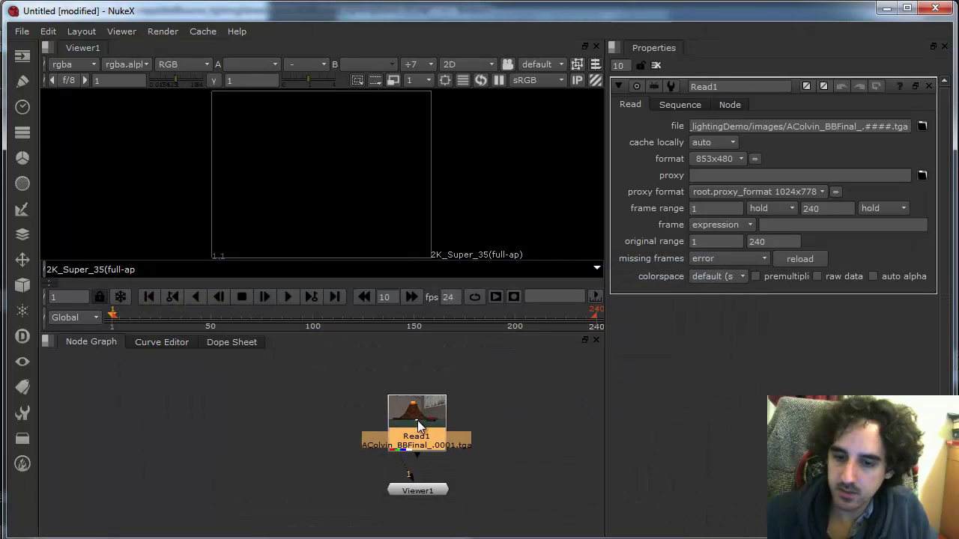
- Display the imported TGA sequence in the viewer and scrub through its frames
left_click_drag(418, 421, 397, 414)
key("2")
scroll(457, 225, "up", 2)
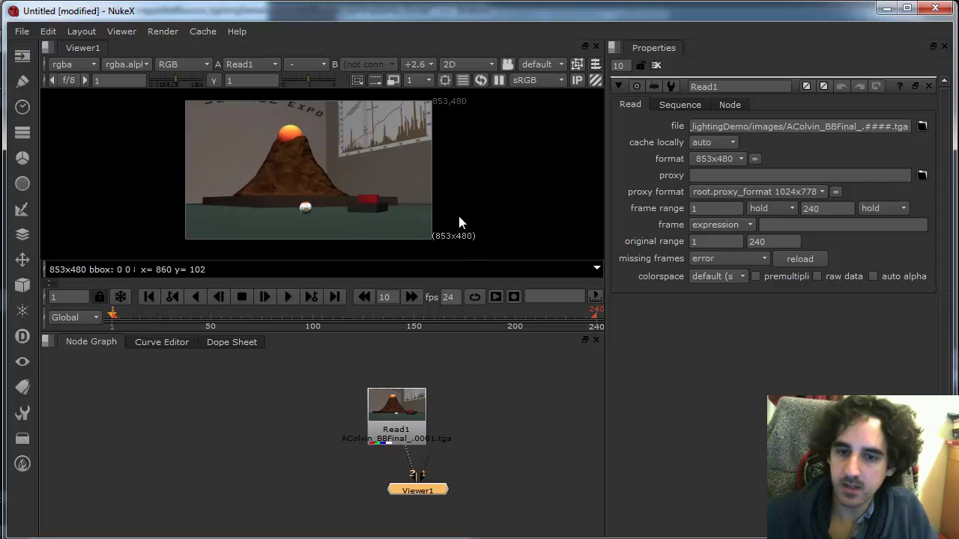
left_click_drag(443, 217, 463, 215)
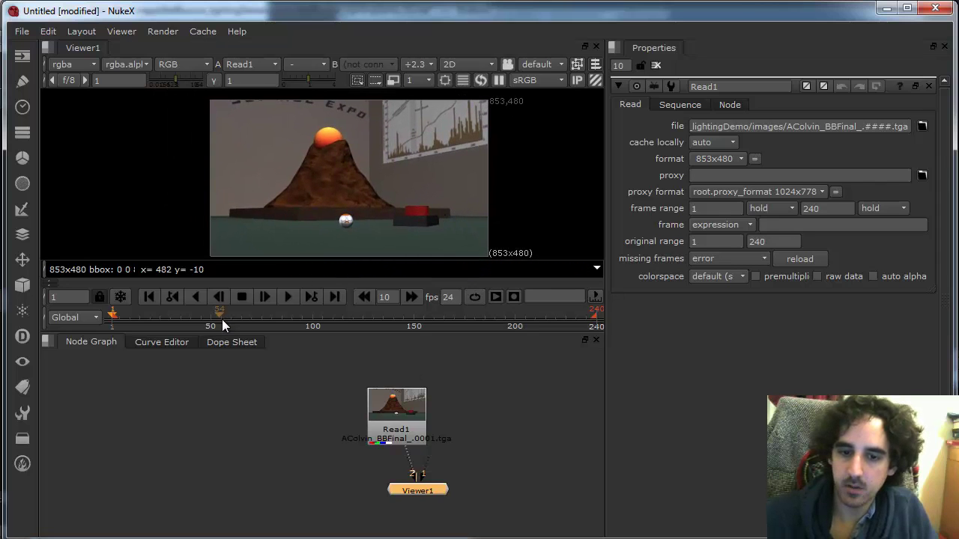
left_click_drag(311, 316, 137, 314)
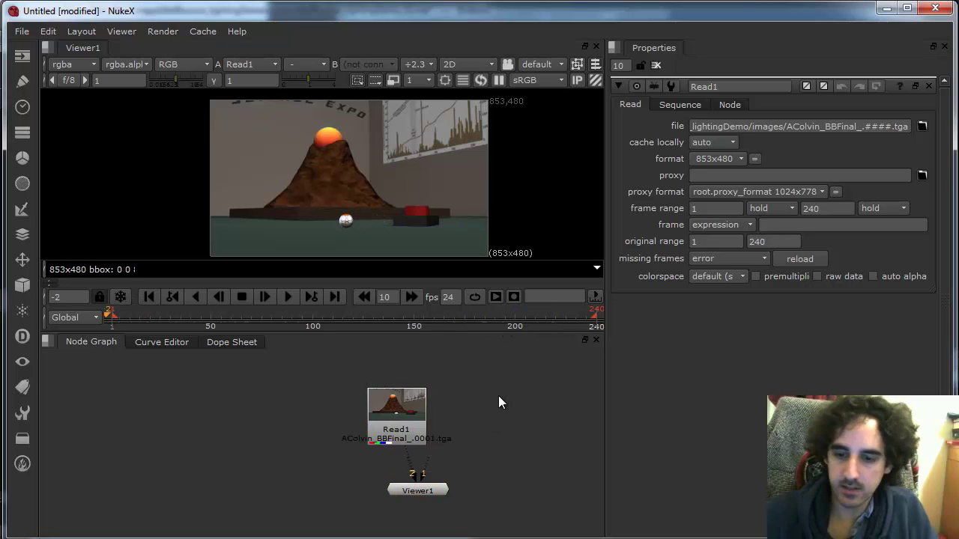
- Read in ID_01.png and ID_02.png as separate images with sequence grouping off, and place their nodes side by side
key("r")
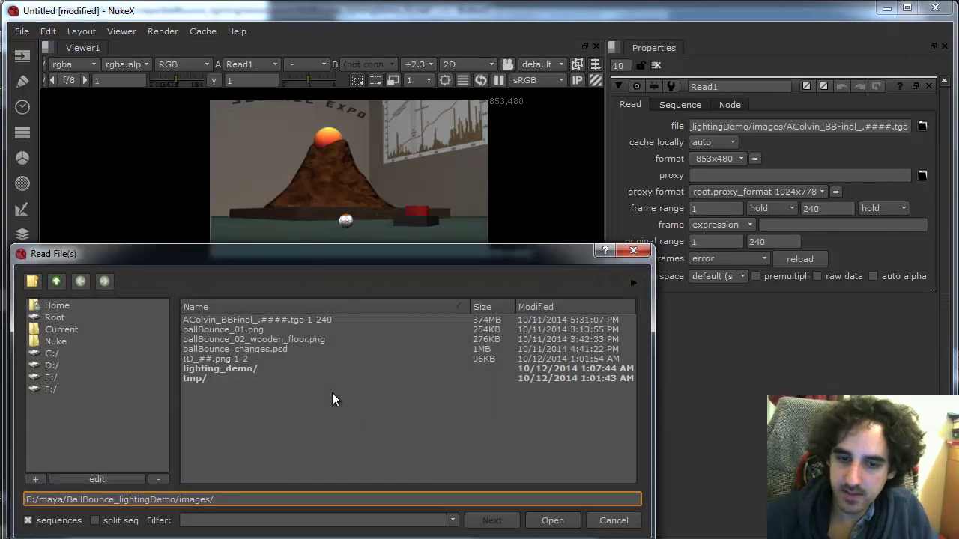
left_click(265, 358)
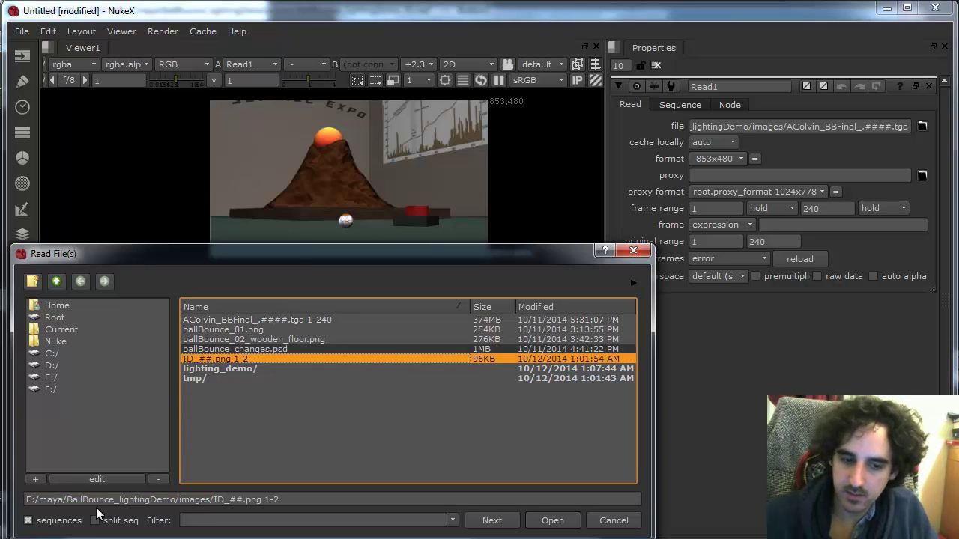
left_click(69, 522)
left_click_drag(627, 337, 624, 465)
left_click(260, 417)
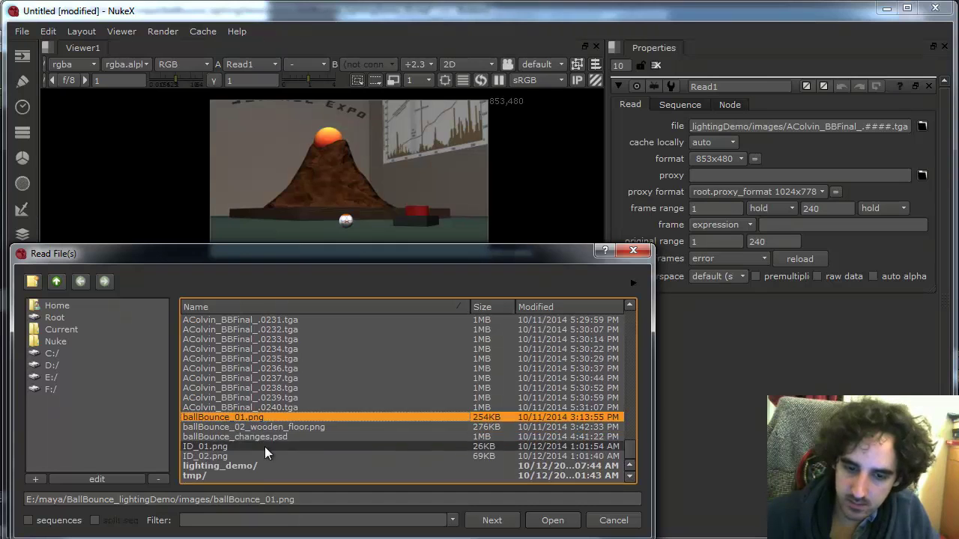
left_click(239, 448)
left_click(243, 456, "shift")
left_click(552, 521)
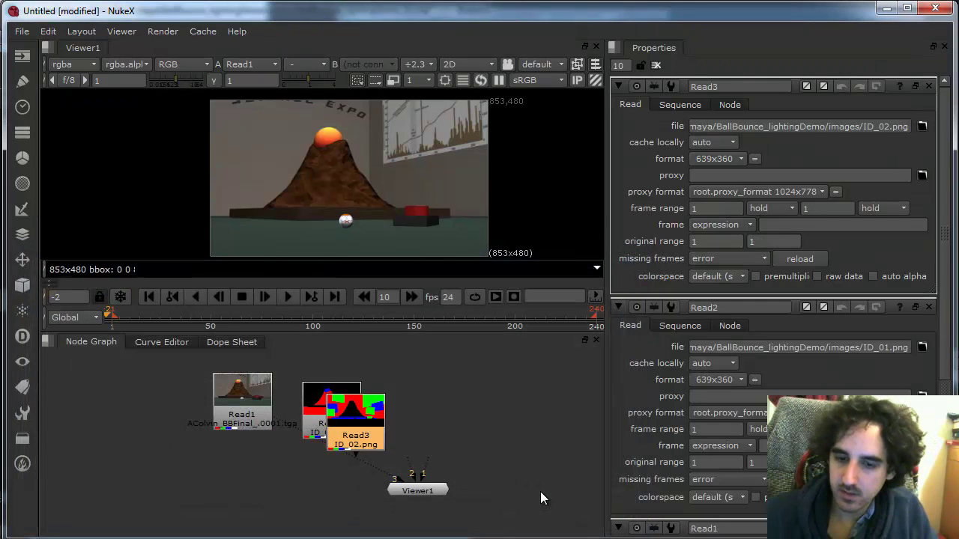
left_click_drag(372, 428, 416, 418)
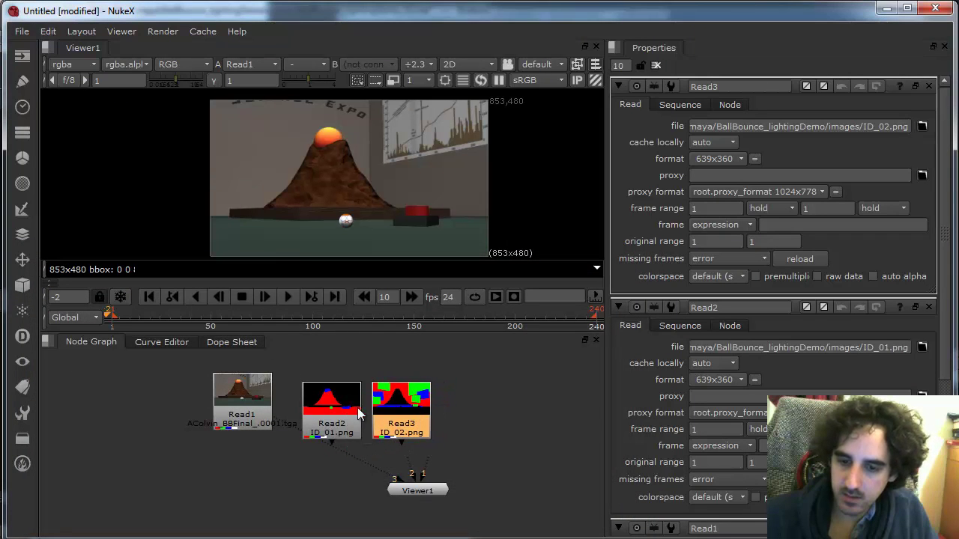
- Read in the BBFinal TGA sequence from the lighting_demo folder as another node beside the original render
left_click(181, 402)
key("r")
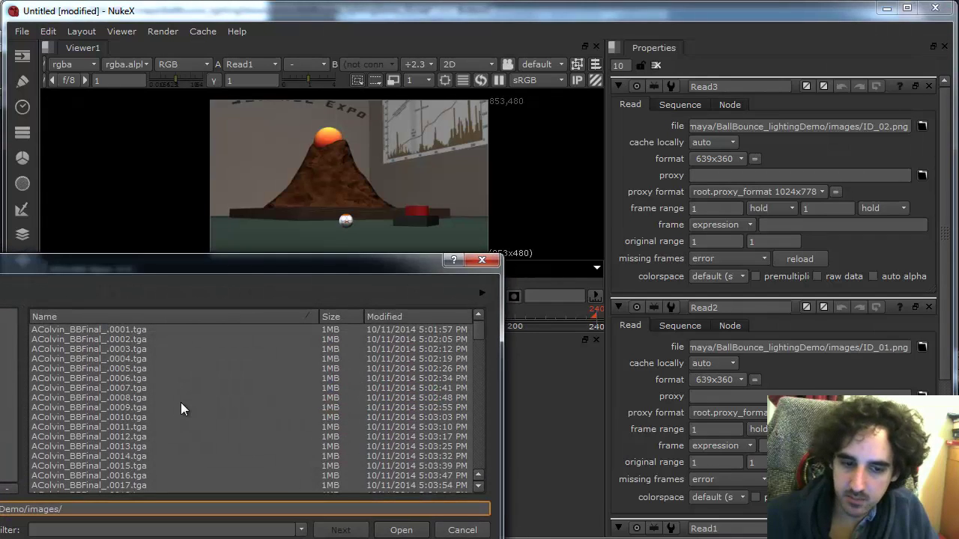
double_click(99, 377)
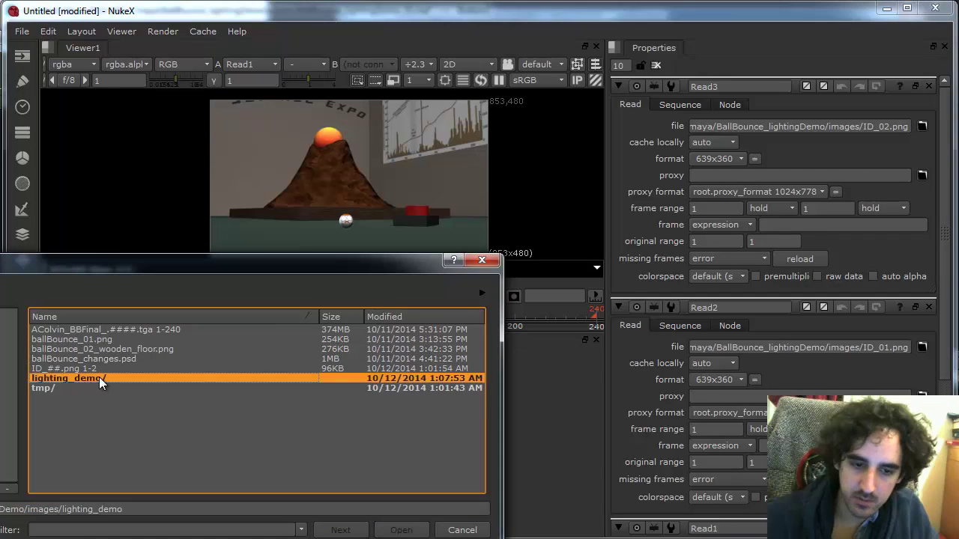
left_click(131, 329)
left_click(401, 529)
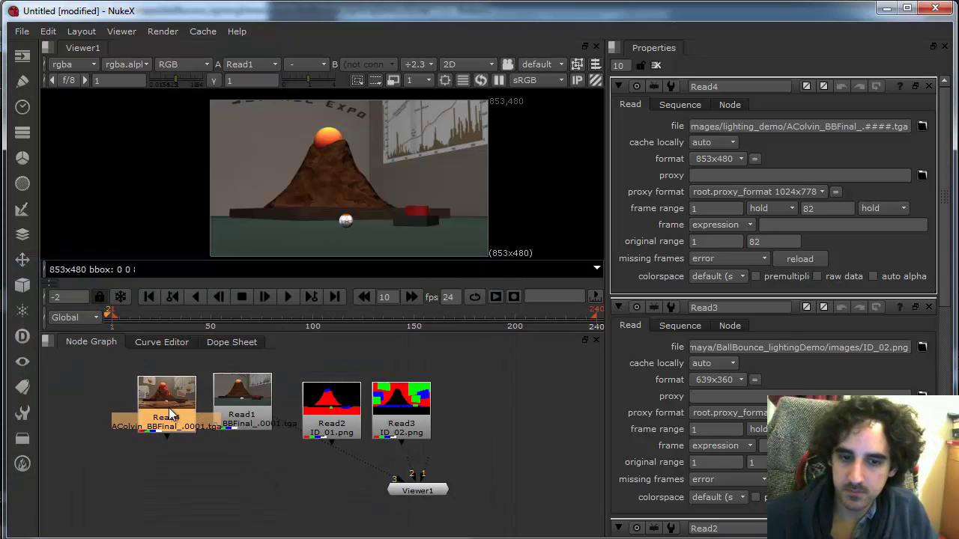
left_click(205, 462)
- Compare the lighting_demo render with the original render in the viewer
left_click(182, 402)
key("2")
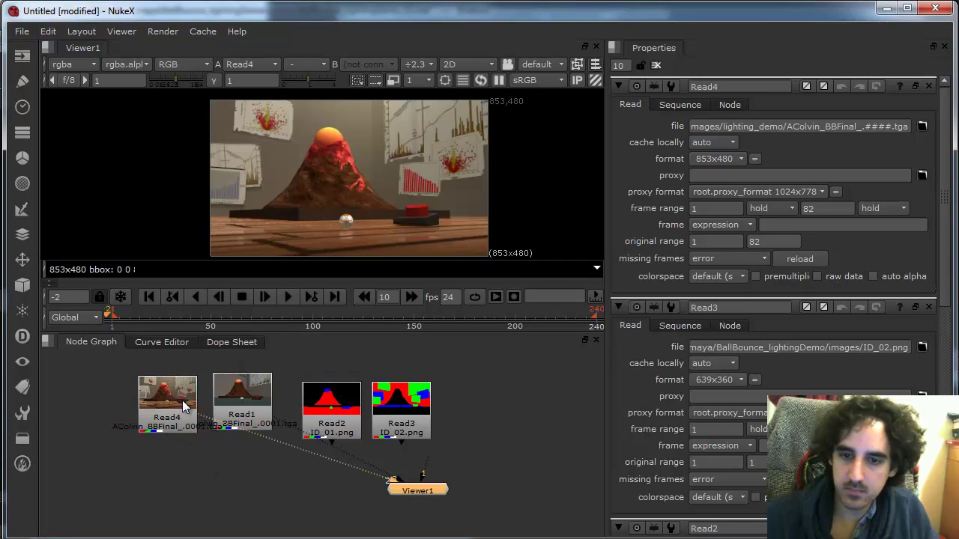
left_click(251, 411)
key("2")
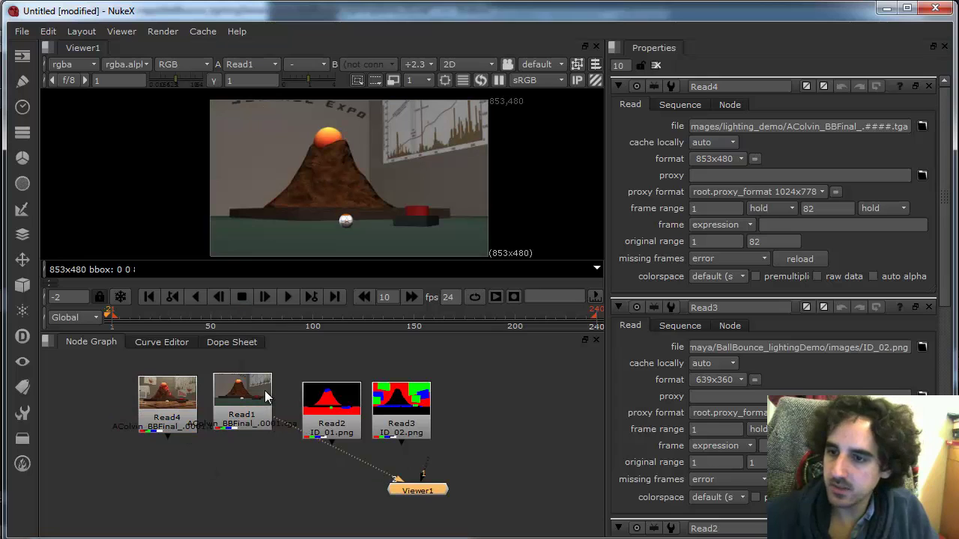
left_click(531, 356)
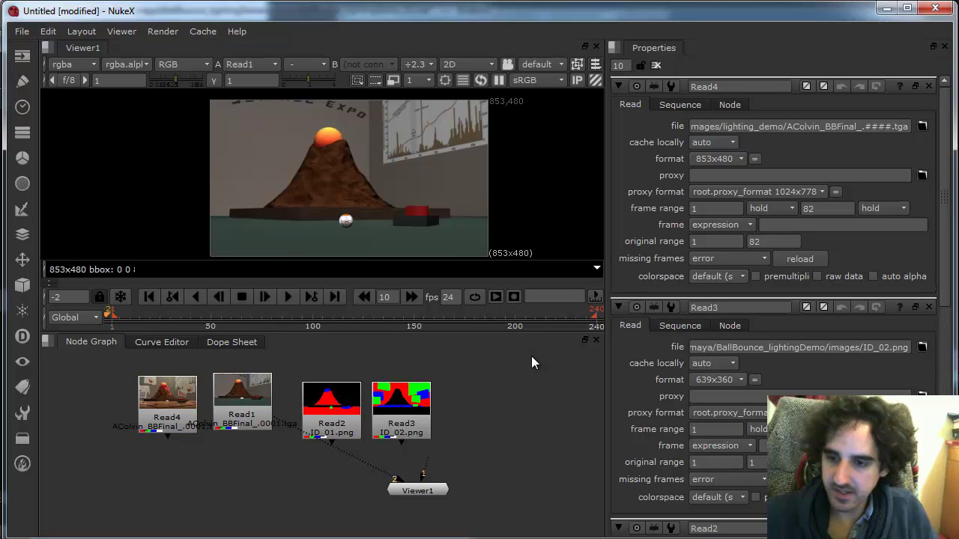
- Check the project's frame range, inspect the Read4 properties and compare Read4 with Read1 in the viewer
key("s")
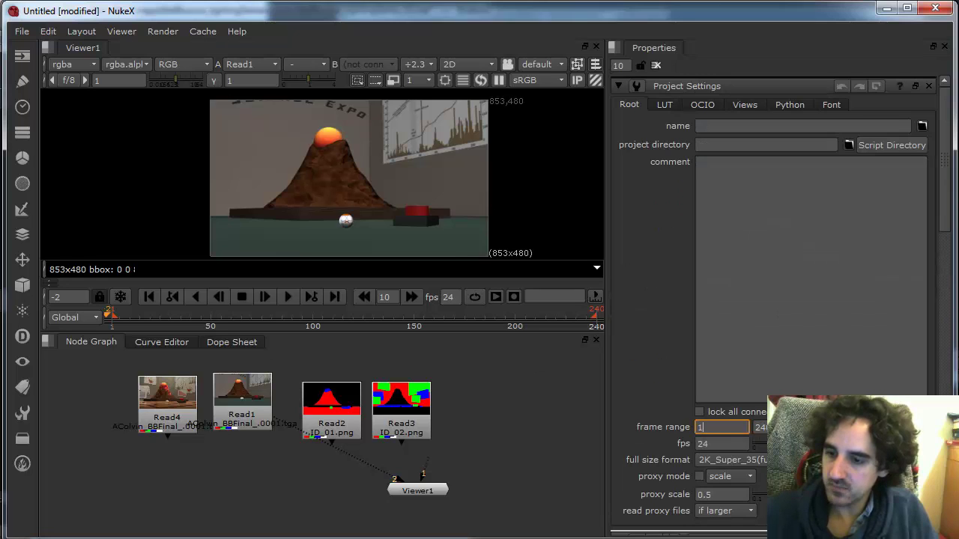
key("Tab")
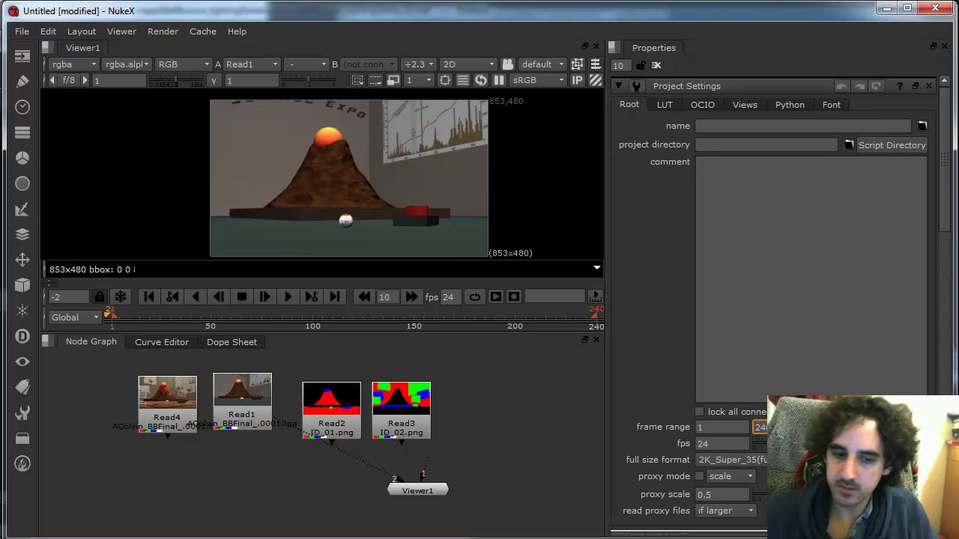
double_click(171, 404)
key("1")
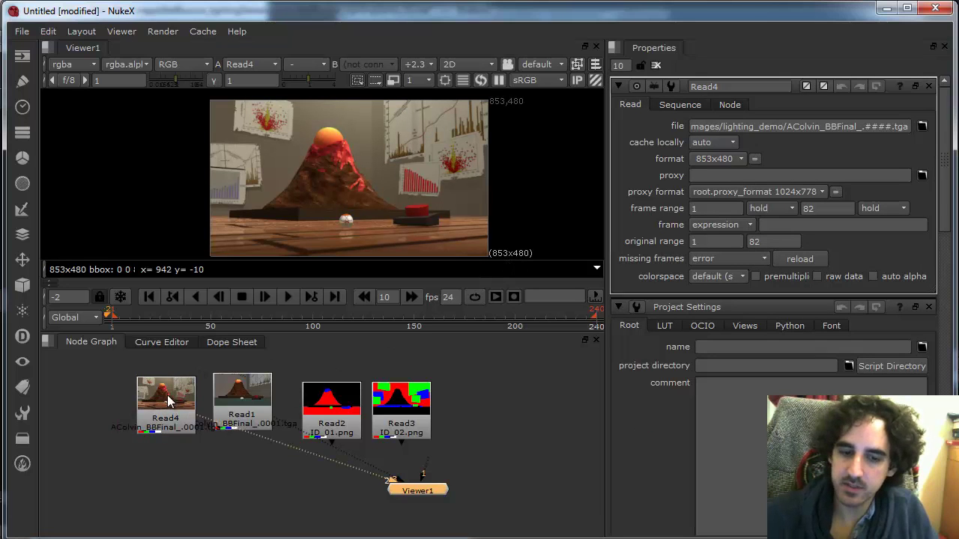
left_click_drag(170, 407, 175, 398)
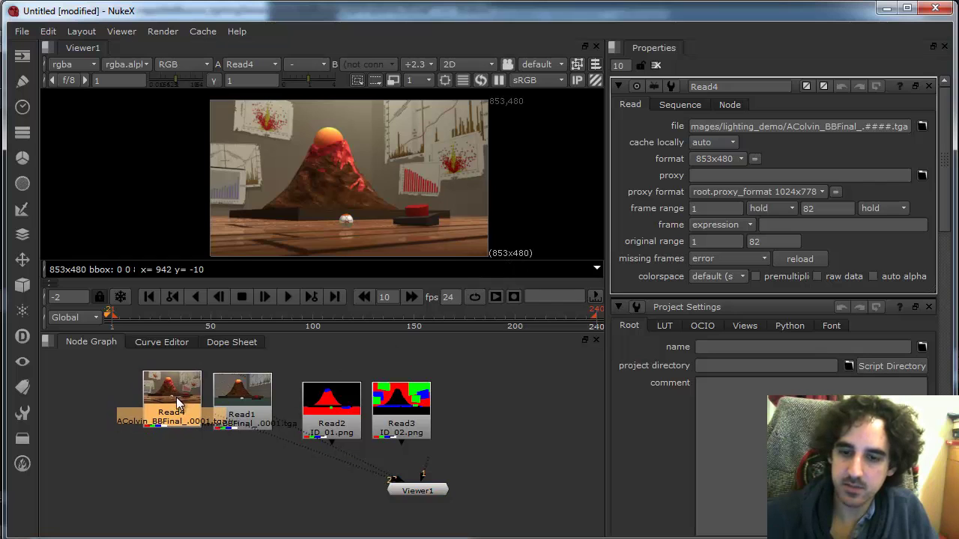
left_click(224, 399)
key("1")
left_click(178, 397)
key("1")
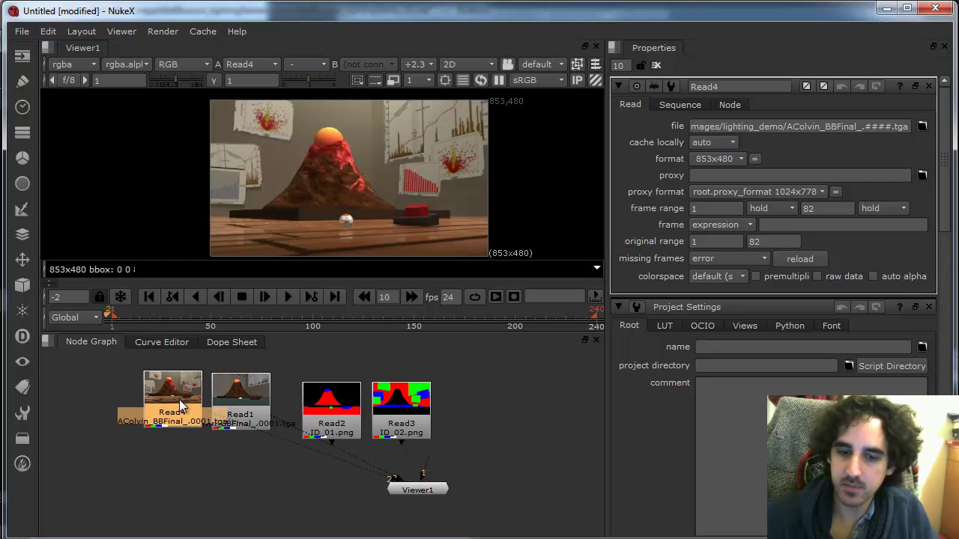
- Set the project's full size format to 853x480
left_click(197, 451)
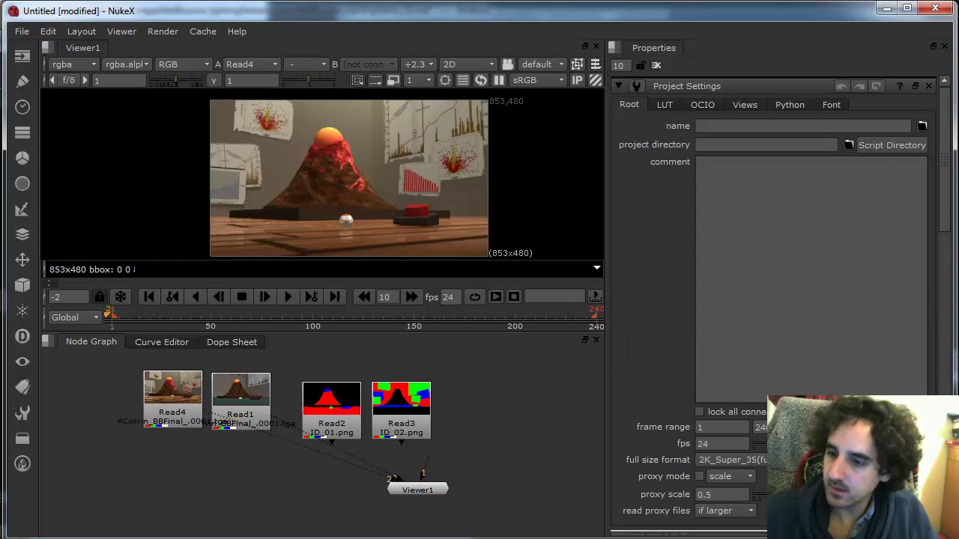
left_click(862, 459)
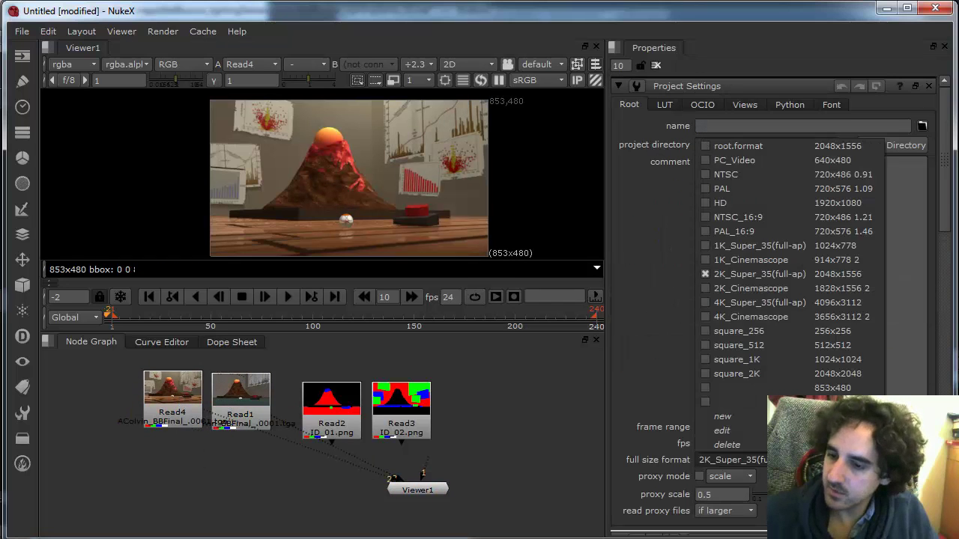
left_click(859, 388)
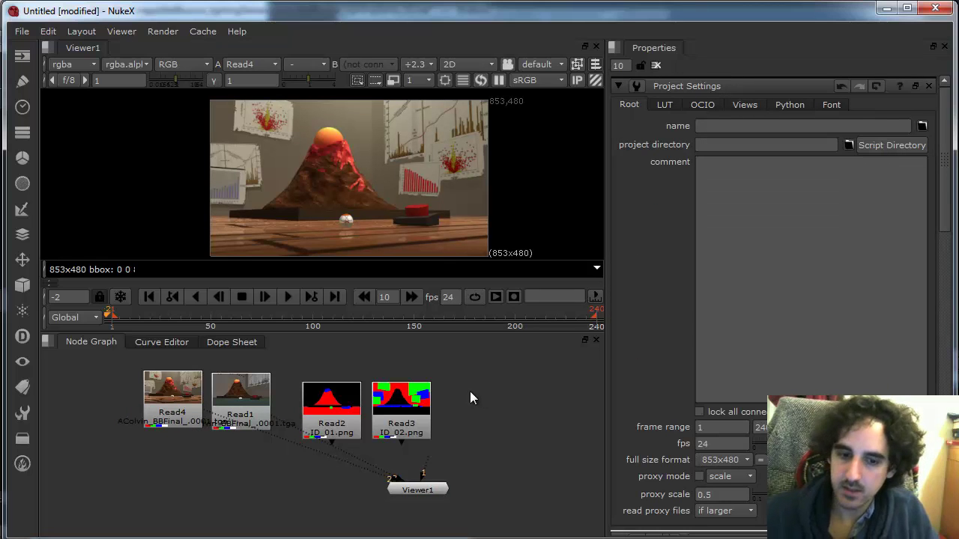
- View both ID mattes and compare their image format with that of the two rendered sequences
left_click(401, 417)
key("2")
double_click(404, 416)
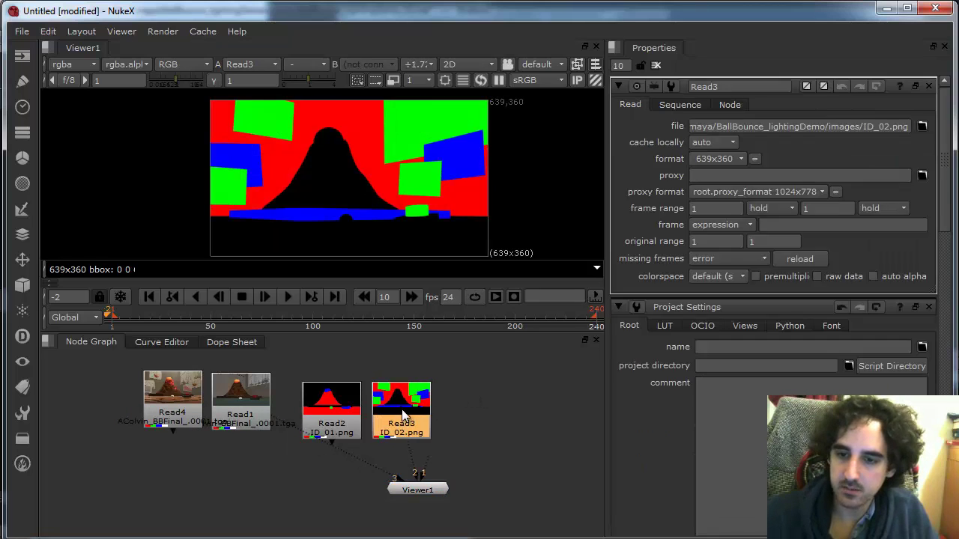
left_click(349, 418)
key("2")
left_click(254, 388)
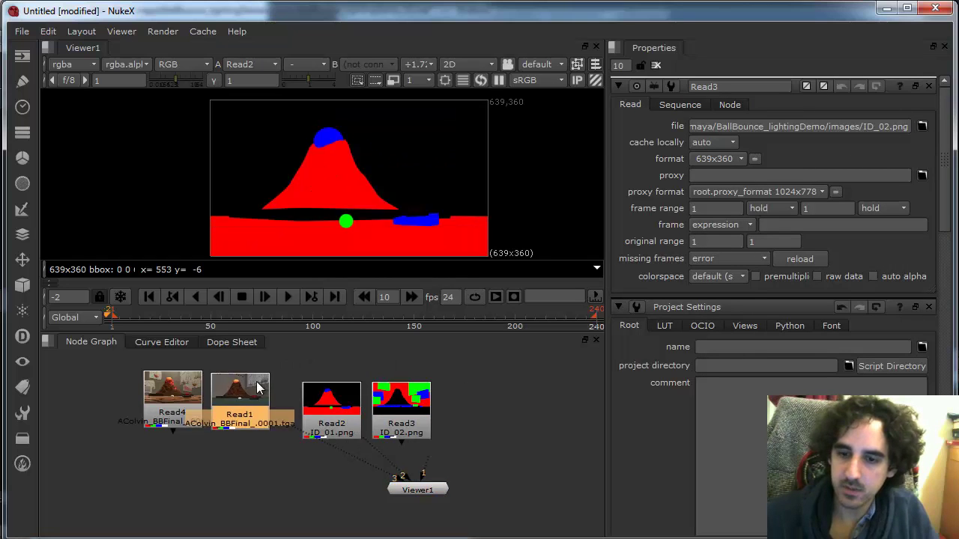
key("1")
left_click(180, 400)
key("4")
key("2")
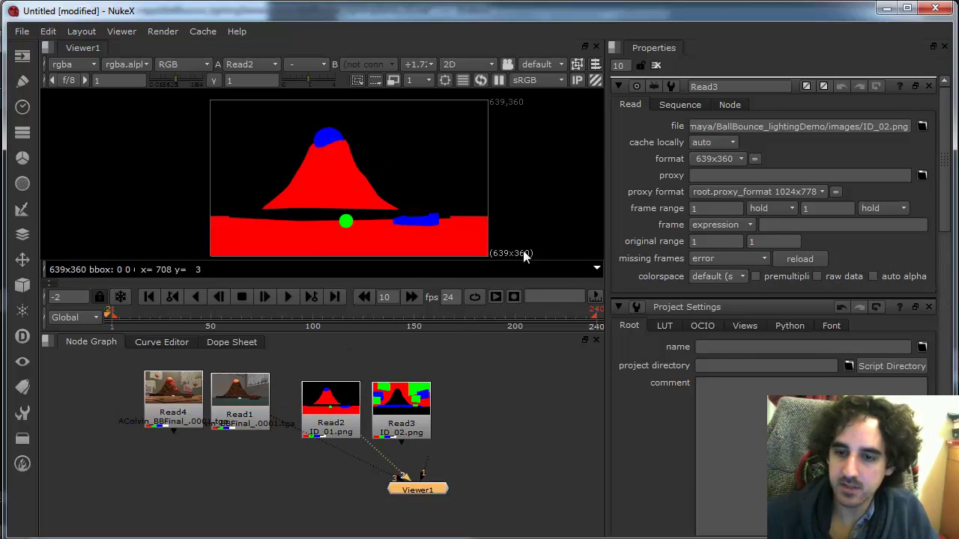
- Line up the four Read nodes in one row with Viewer1 beside them, and display ID_02.png in the viewer
left_click(348, 407)
left_click(395, 397)
left_click_drag(395, 398, 393, 399)
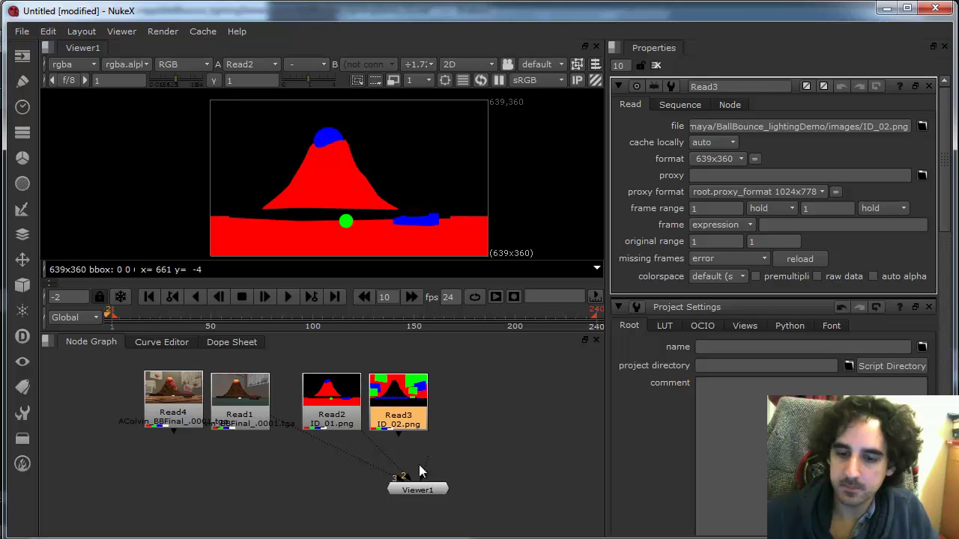
left_click_drag(419, 489, 460, 467)
left_click_drag(256, 410, 272, 408)
left_click_drag(347, 404, 395, 396)
key("1")
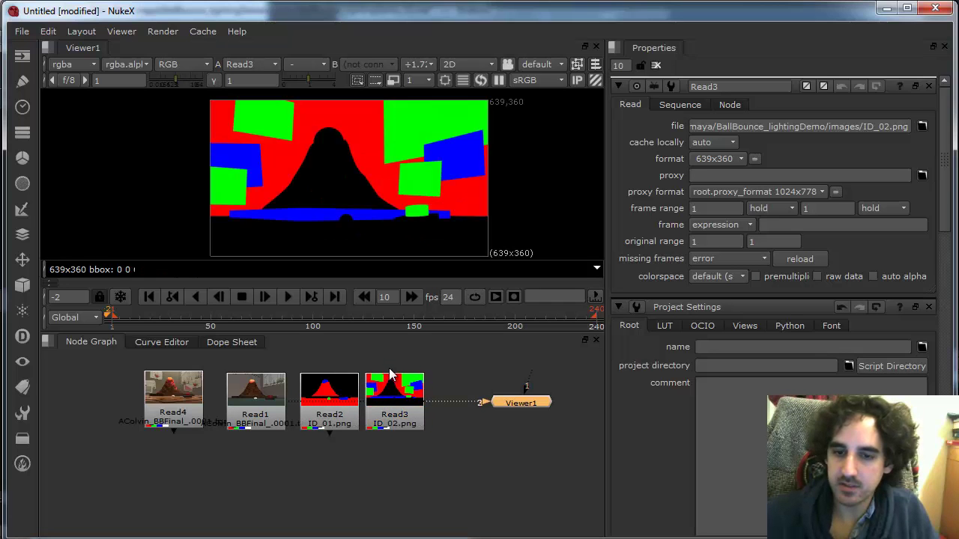
- Switch to Maya, open the Render View and choose a test resolution for the ID_matte_01 render
key("alt+Tab")
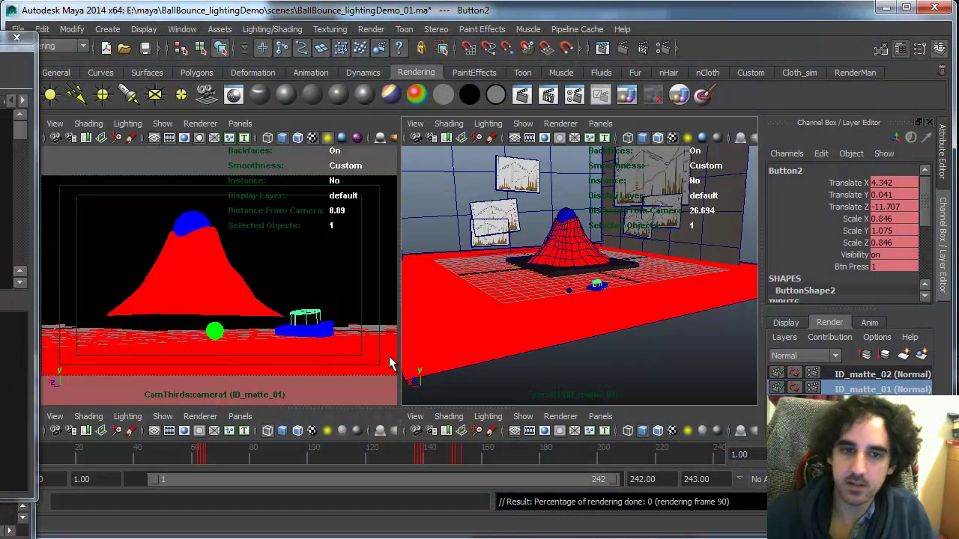
left_click(182, 29)
mouse_move(293, 64)
left_click(370, 74)
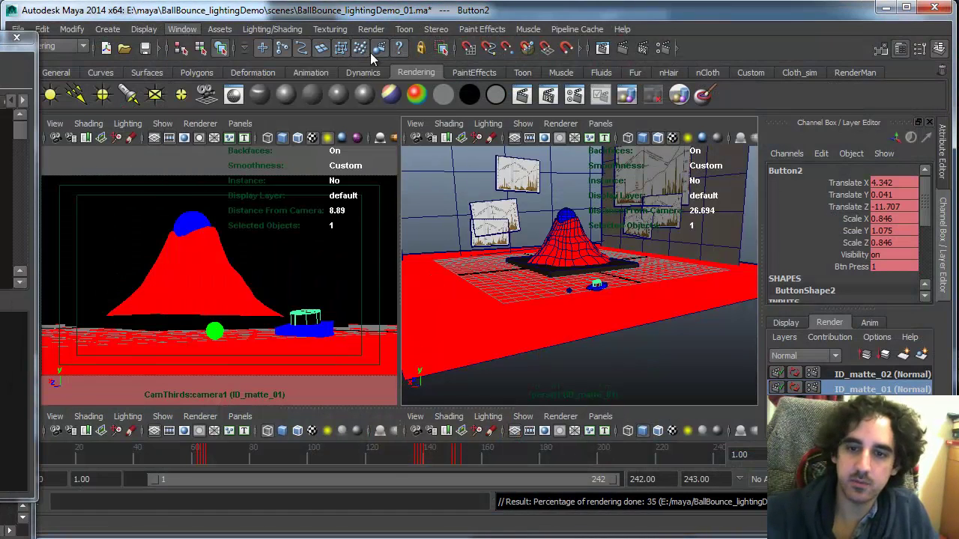
left_click(303, 140)
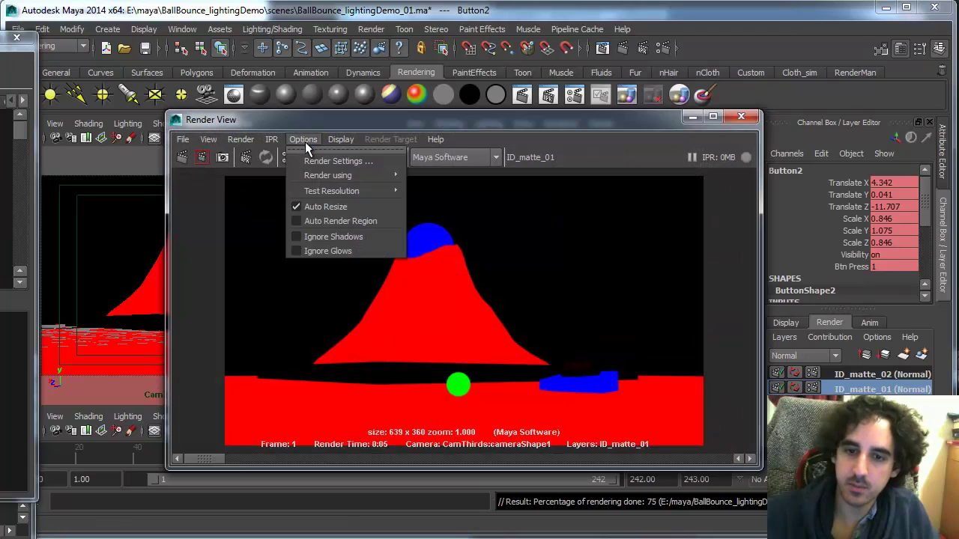
mouse_move(354, 190)
left_click(516, 207)
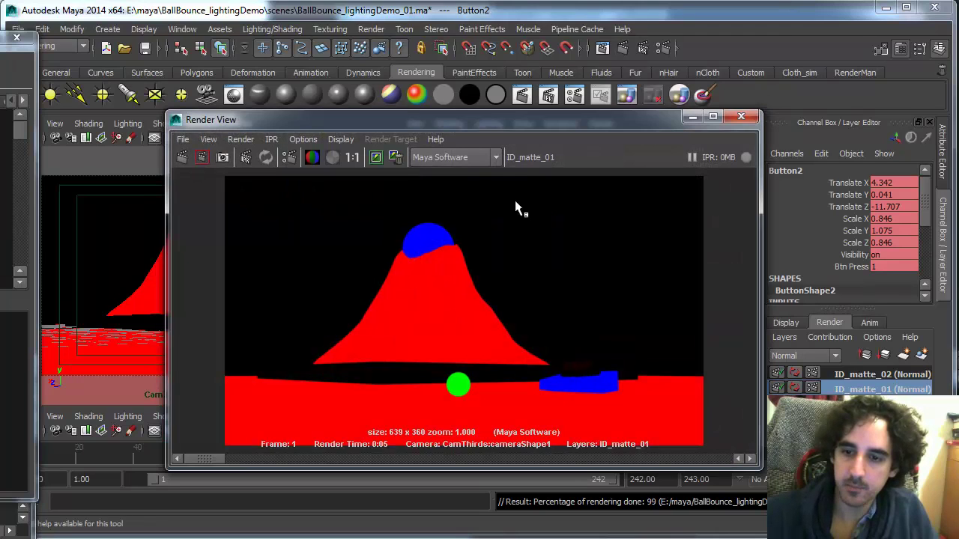
- Render the ID_matte_01 layer in the Render View at 853x480
left_click(201, 156)
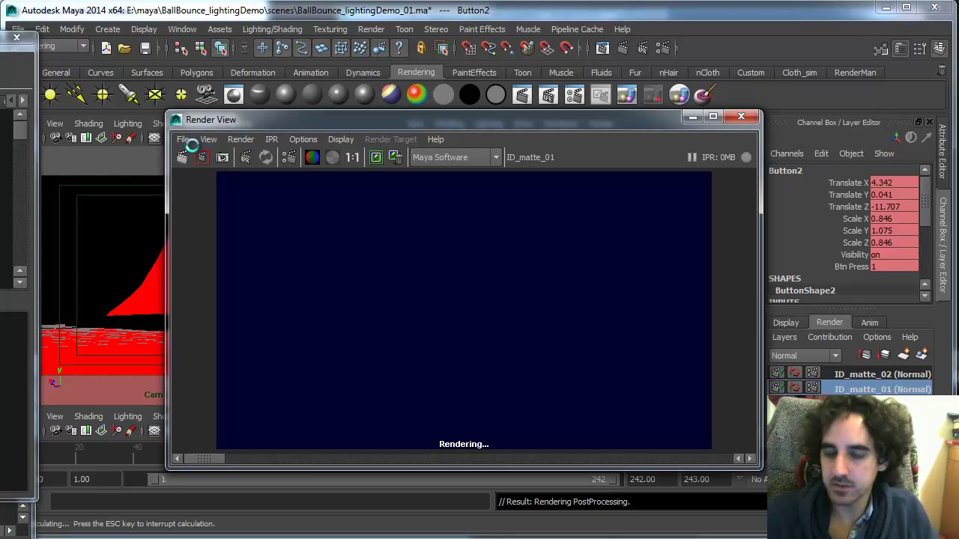
- Save the ID_matte_01 render in the project's images folder as ID_02.png, replacing the existing file
left_click(185, 141)
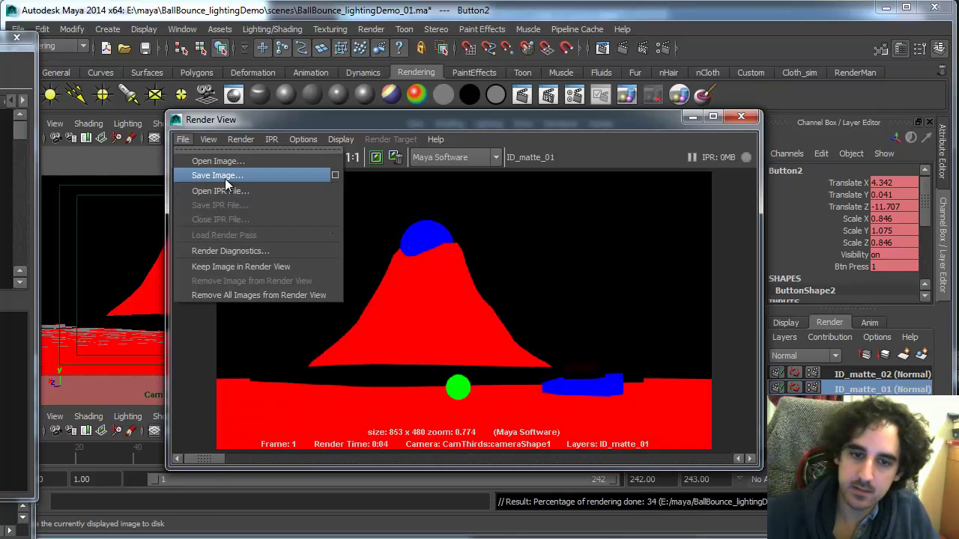
left_click(225, 175)
double_click(303, 231)
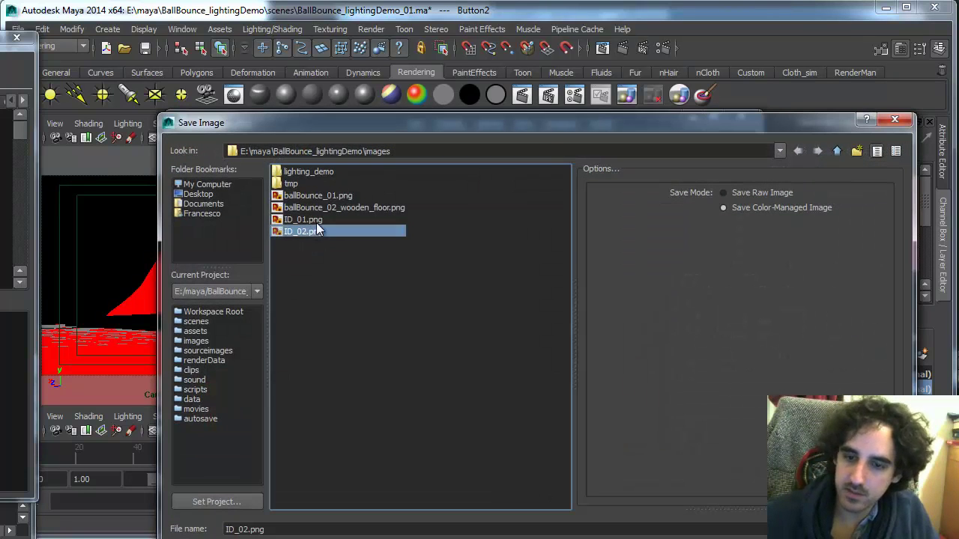
left_click(518, 366)
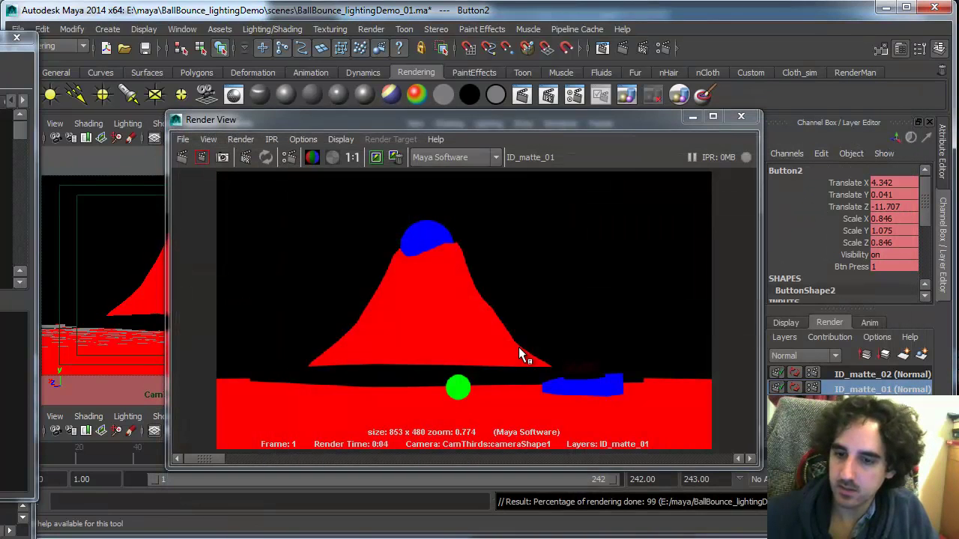
- Save the ID_matte_01 render in the project's images folder as ID_01.png, replacing the existing file
left_click(183, 139)
left_click(225, 175)
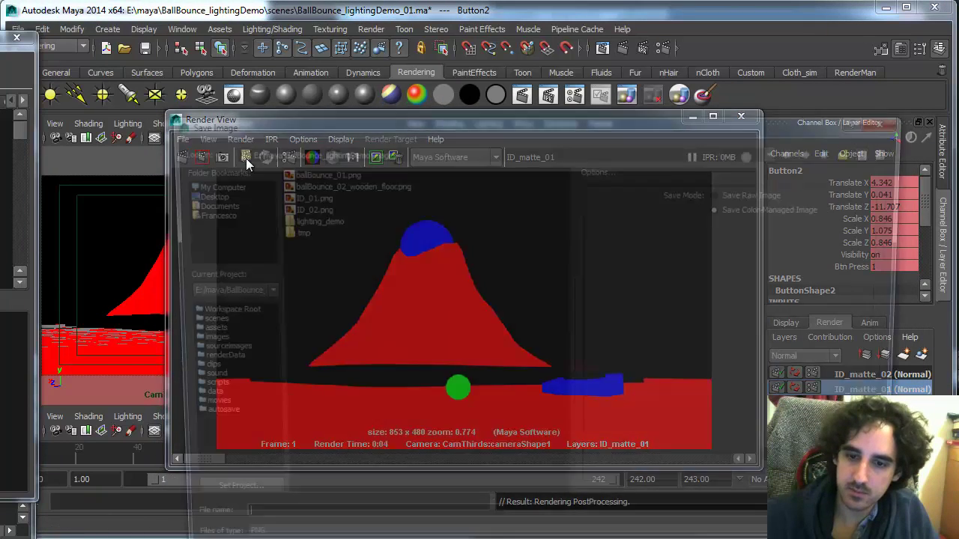
left_click(339, 219)
double_click(339, 219)
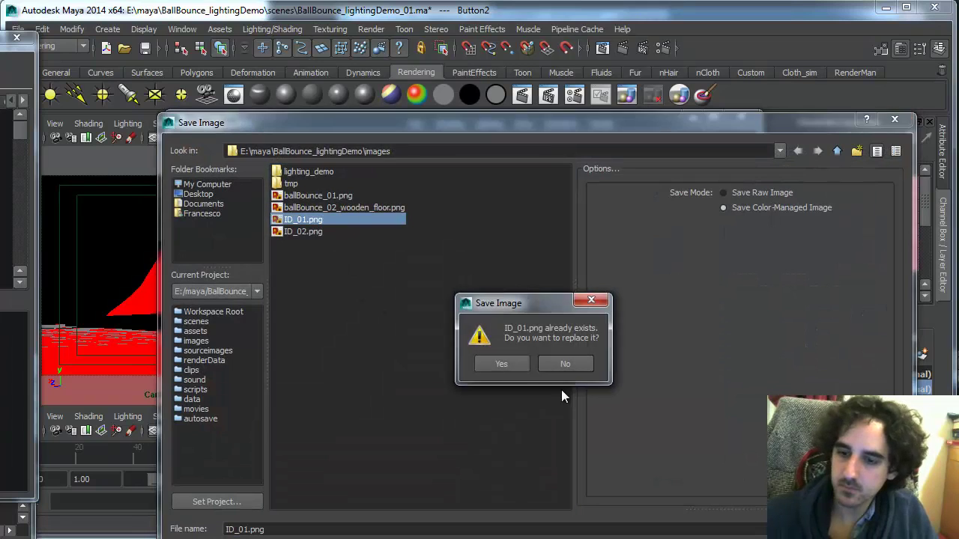
left_click(515, 364)
- Choose Render Settings (853x480) as the test resolution and make ID_matte_02 the active render layer
left_click(296, 139)
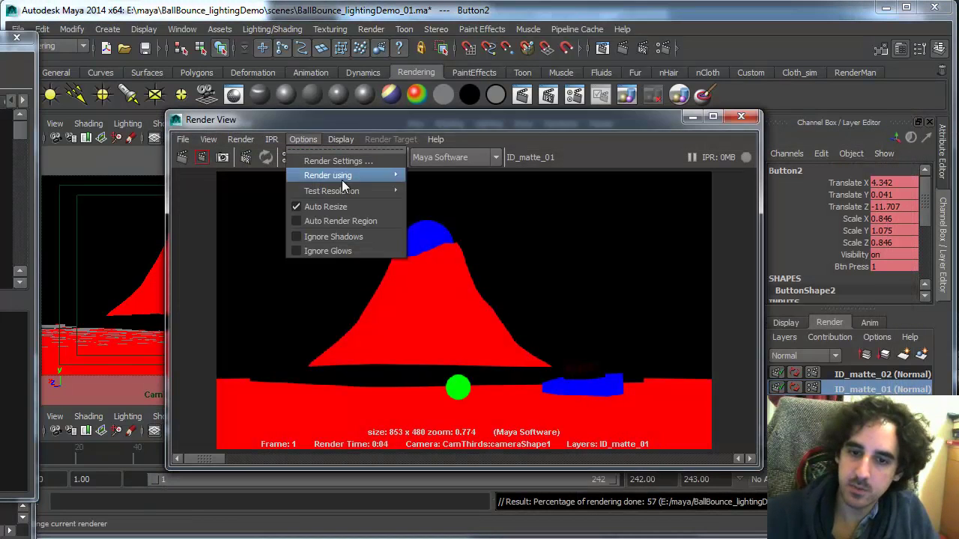
mouse_move(351, 189)
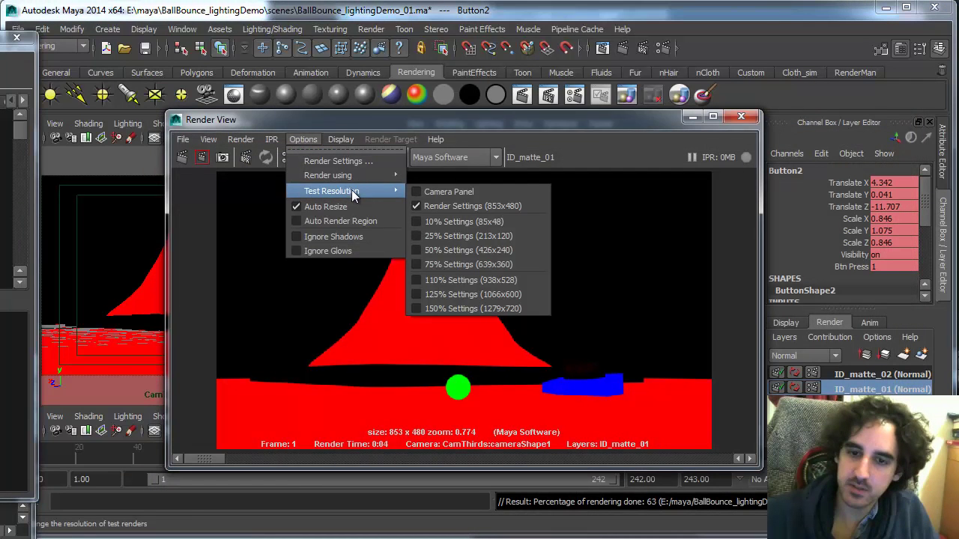
left_click(481, 204)
left_click(878, 373)
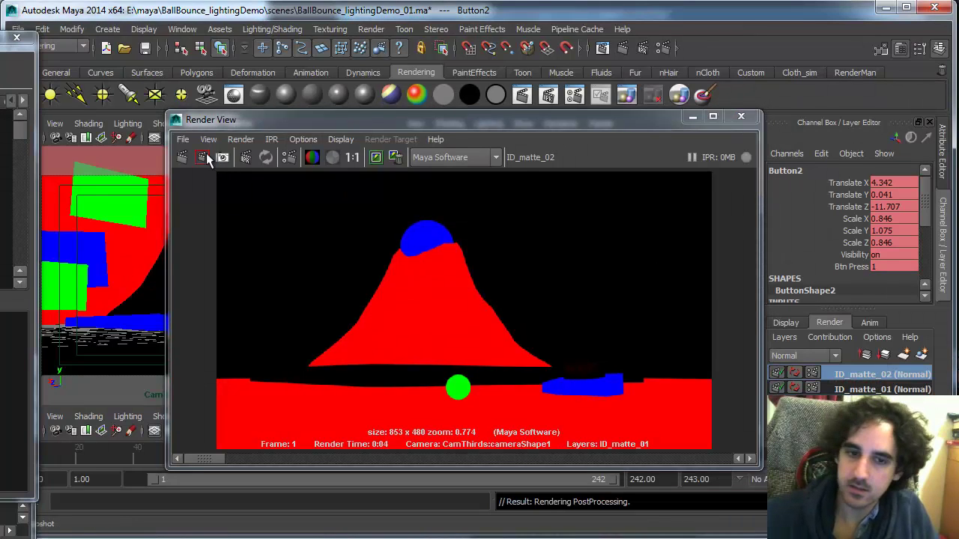
- Save the image currently in the Render View over ID_02.png
left_click(183, 139)
left_click(232, 176)
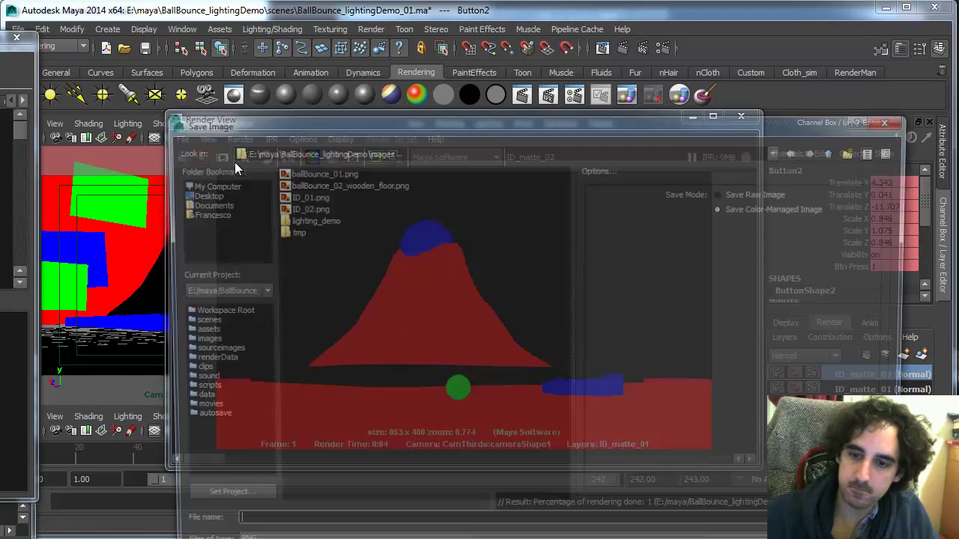
left_click(875, 529)
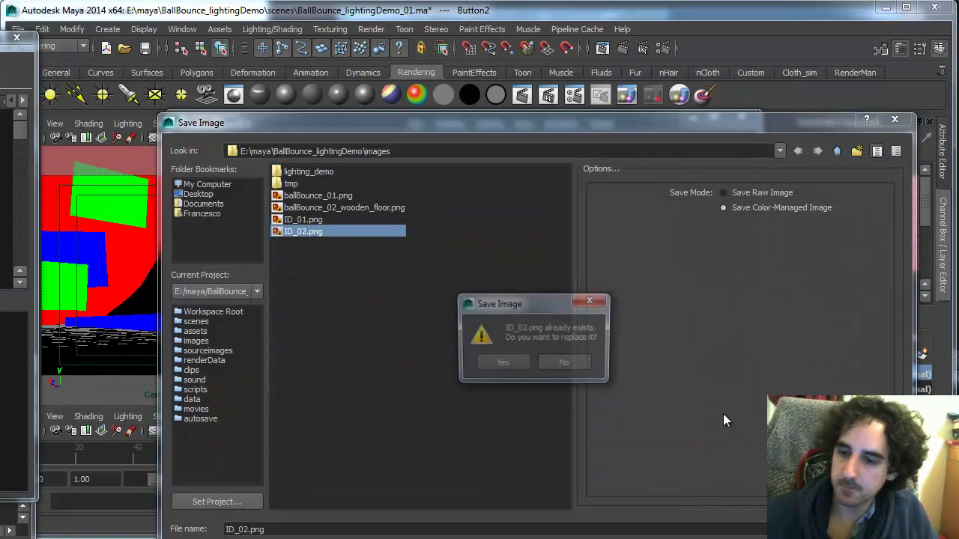
left_click(506, 366)
- Switch to Nuke, reload the ID_01.png and ID_02.png Read nodes, and check both mattes in the viewer
key("alt+Tab")
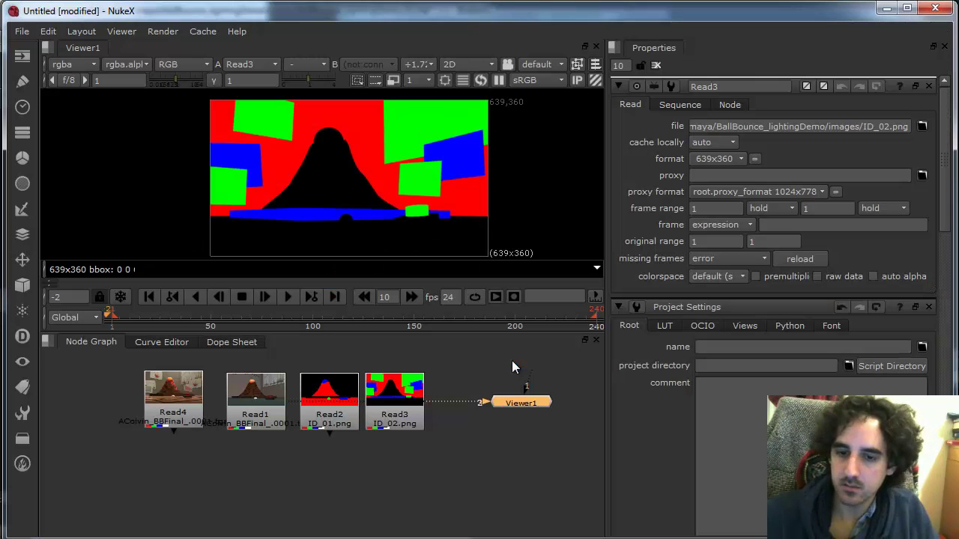
left_click(347, 409)
left_click(809, 259)
left_click(405, 406)
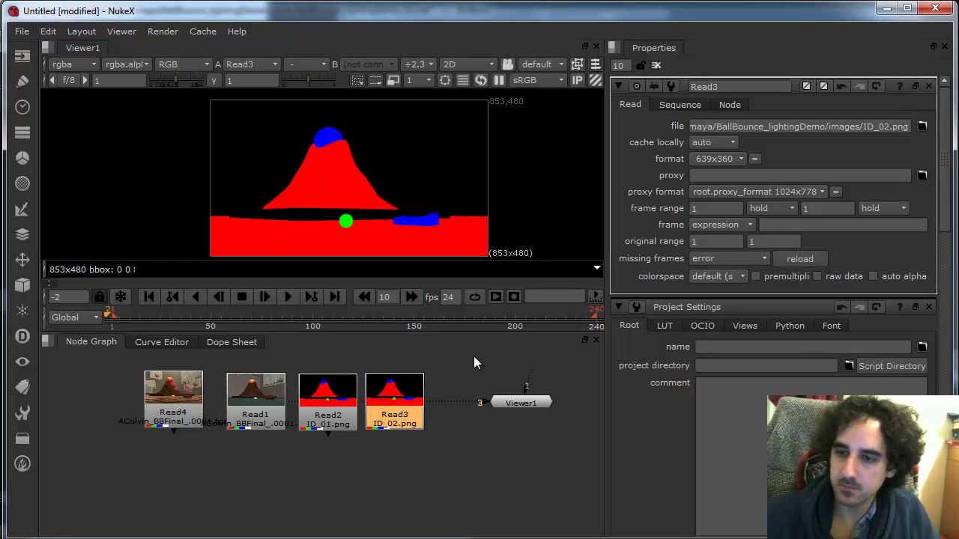
left_click(790, 256)
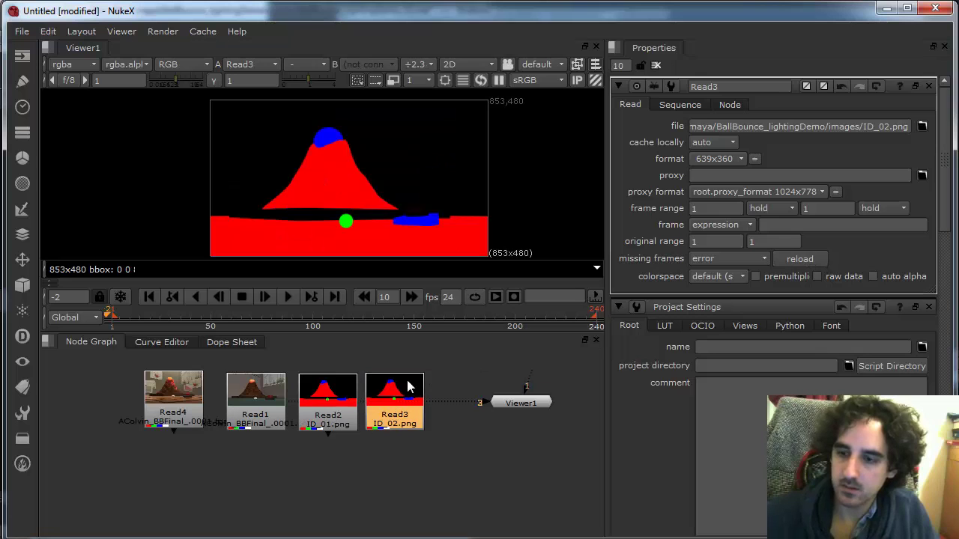
double_click(328, 397)
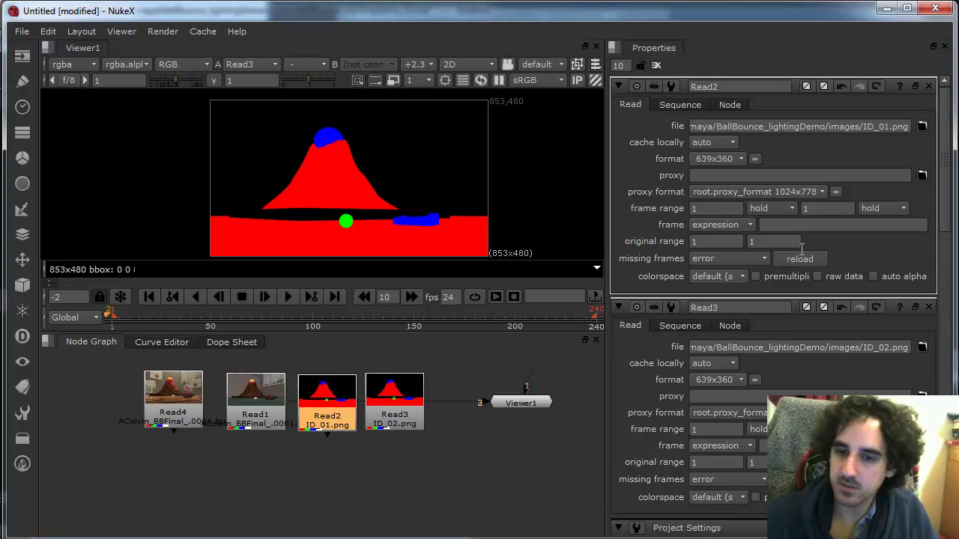
key("2")
left_click(387, 414)
key("2")
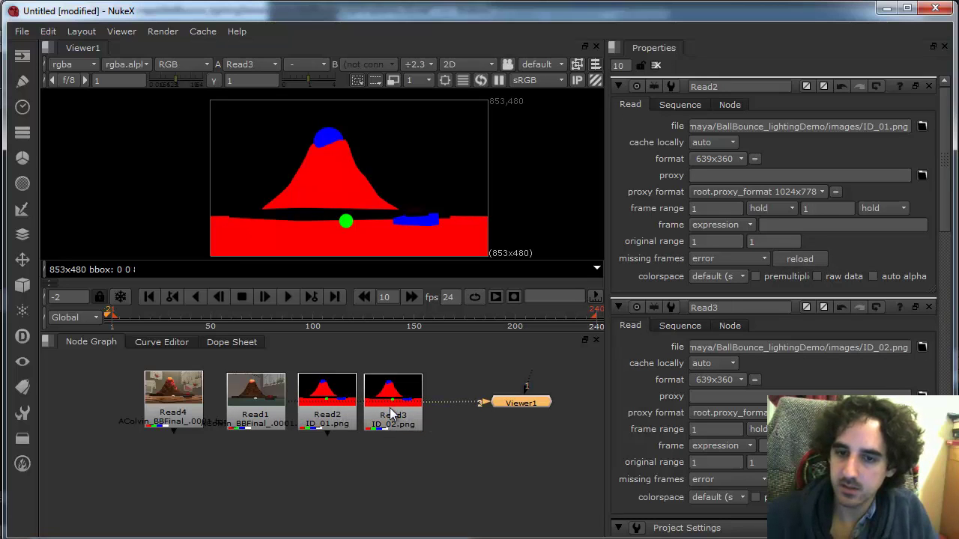
- Switch back to Maya and render the ID_matte_02 layer at 853x480
key("alt+Tab")
left_click(879, 389)
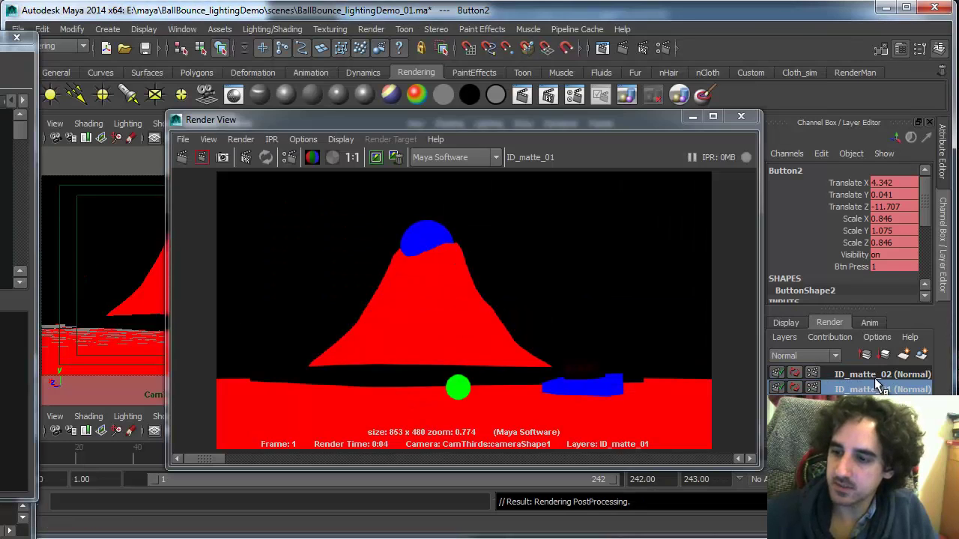
left_click(875, 376)
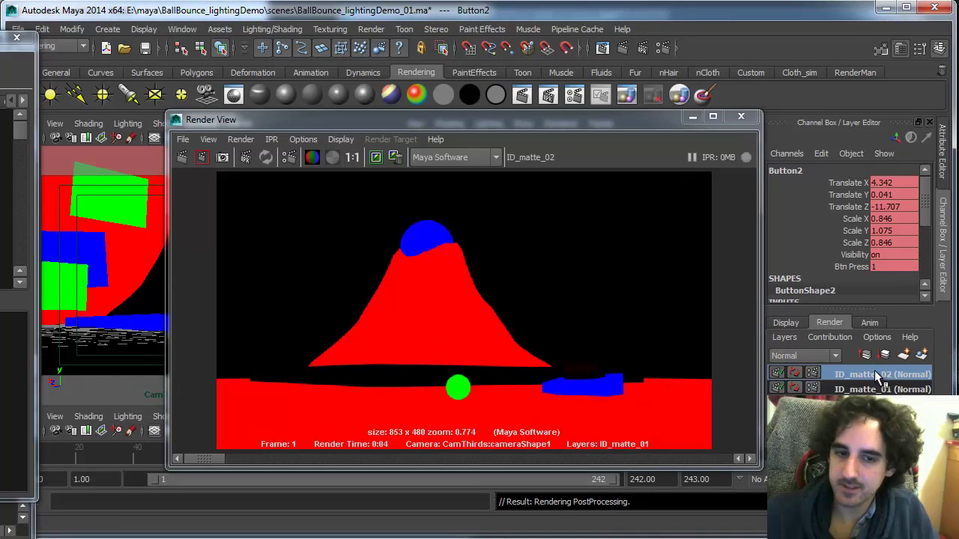
left_click(183, 158)
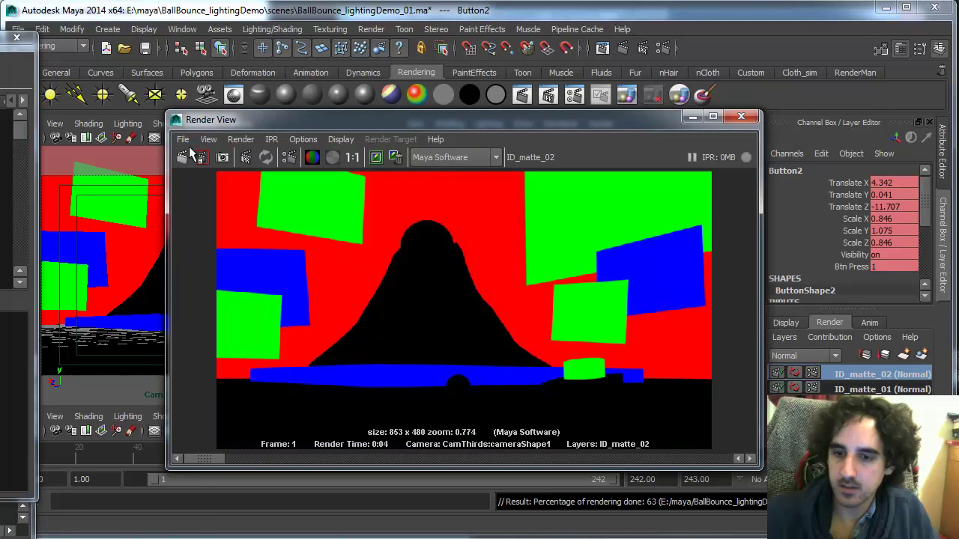
- Save the ID_matte_02 render over ID_02.png, then return to Nuke and reload that file in Read3
left_click(183, 139)
left_click(212, 176)
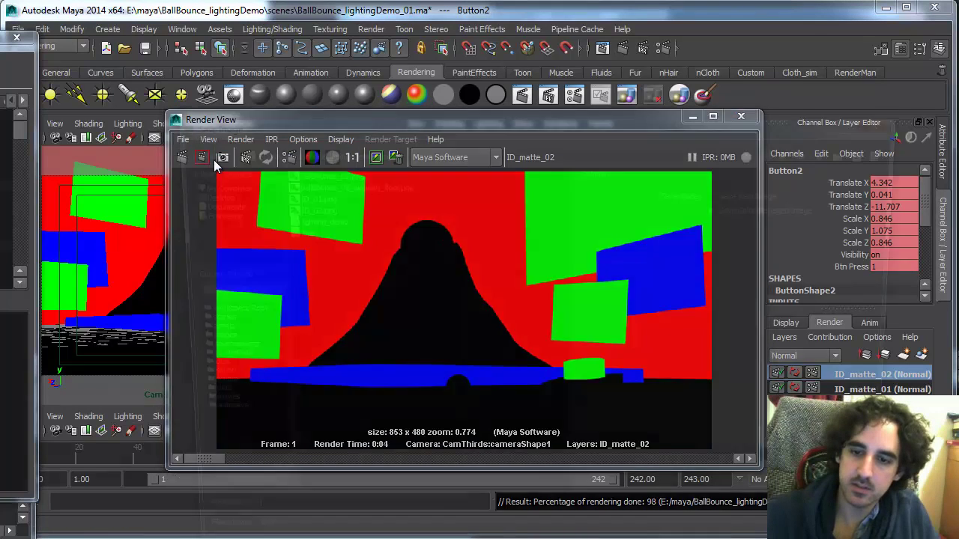
left_click(307, 232)
key("Return")
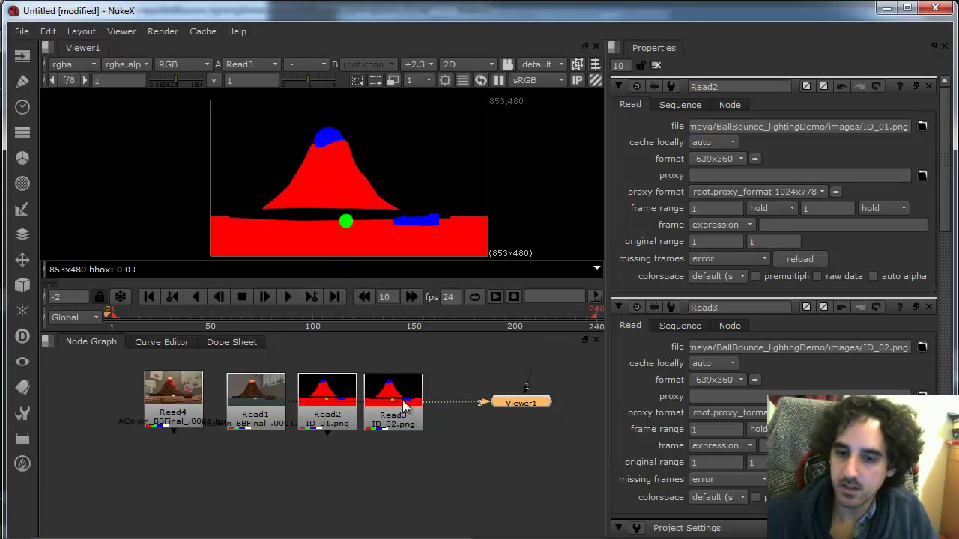
double_click(403, 402)
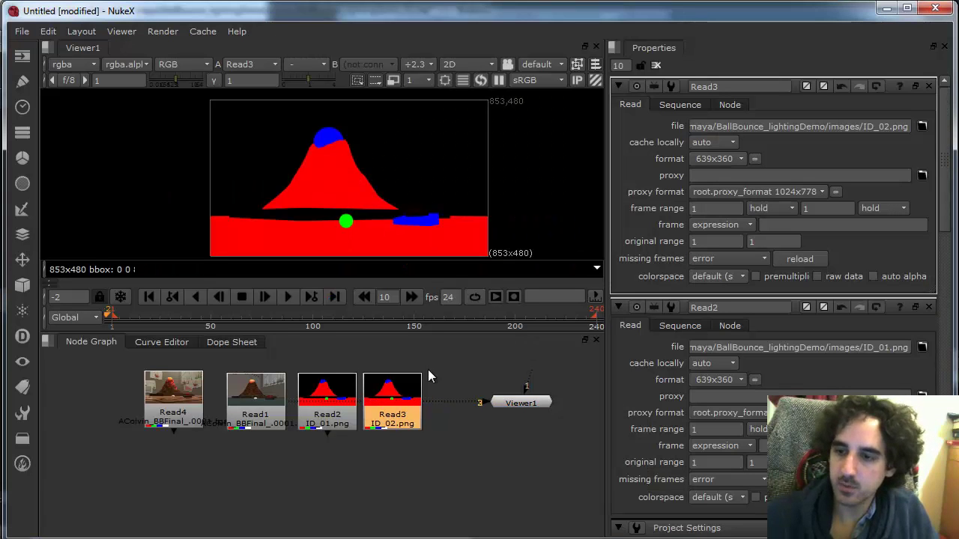
left_click(805, 254)
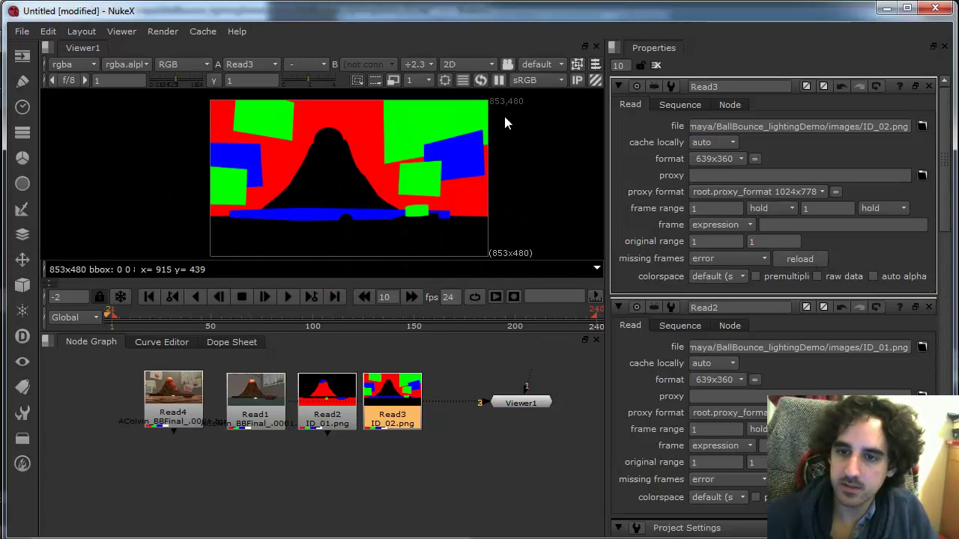
- View the two ID mattes and the two rendered sequences in turn to compare their image size
left_click(326, 391)
key("1")
left_click(232, 397)
left_click(179, 396, "ctrl+shift")
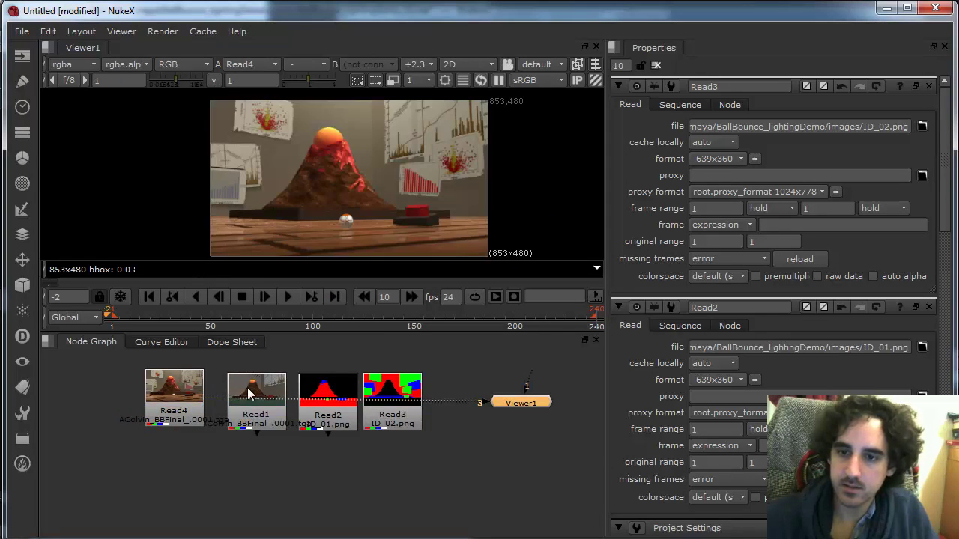
left_click(249, 394, "ctrl+shift")
left_click(348, 399, "ctrl+shift")
left_click(400, 408, "ctrl+shift")
left_click(197, 399, "ctrl+shift")
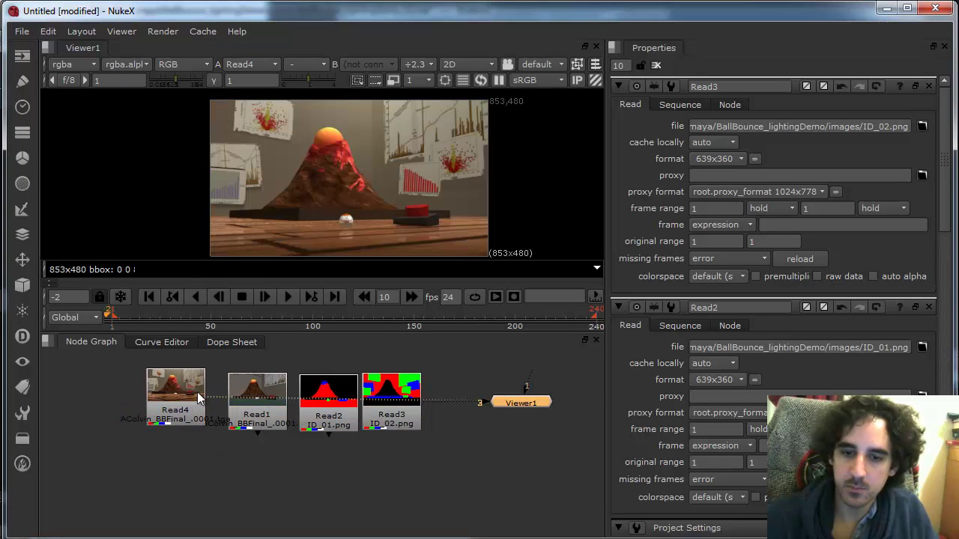
- Enlarge the viewer area, scrub through the Read4 sequence and return to its beginning
left_click(452, 325)
left_click_drag(451, 332, 451, 372)
left_click_drag(178, 373, 122, 361)
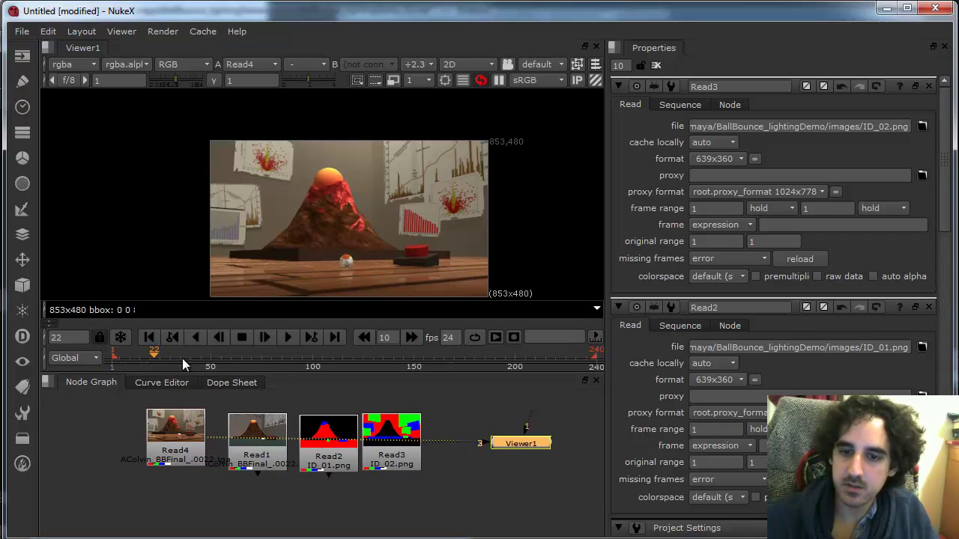
left_click_drag(399, 331, 239, 345)
left_click_drag(146, 348, 116, 350)
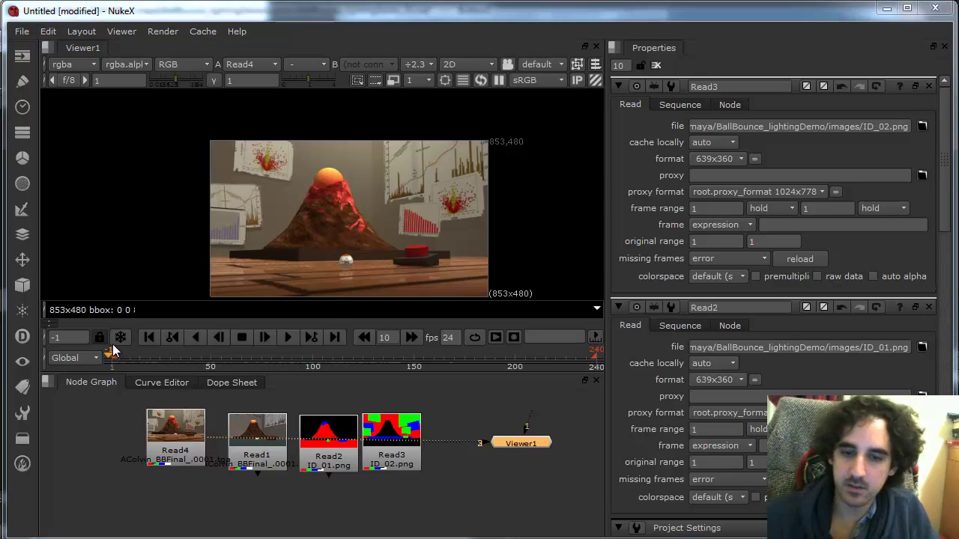
- Switch to Photoshop and compare the layered volcano paint-over with the Read4 render in Nuke
key("alt+Tab")
key("ctrl+Tab")
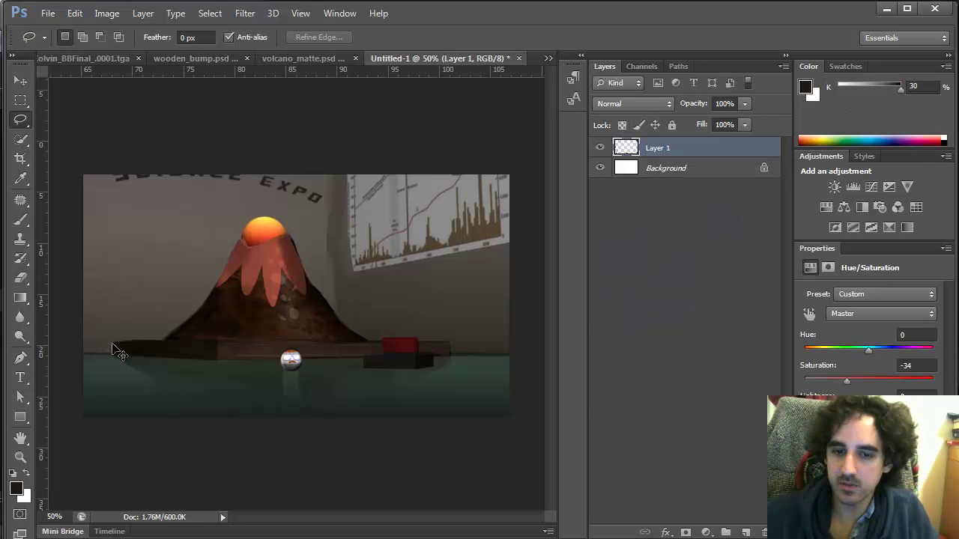
key("alt+Tab")
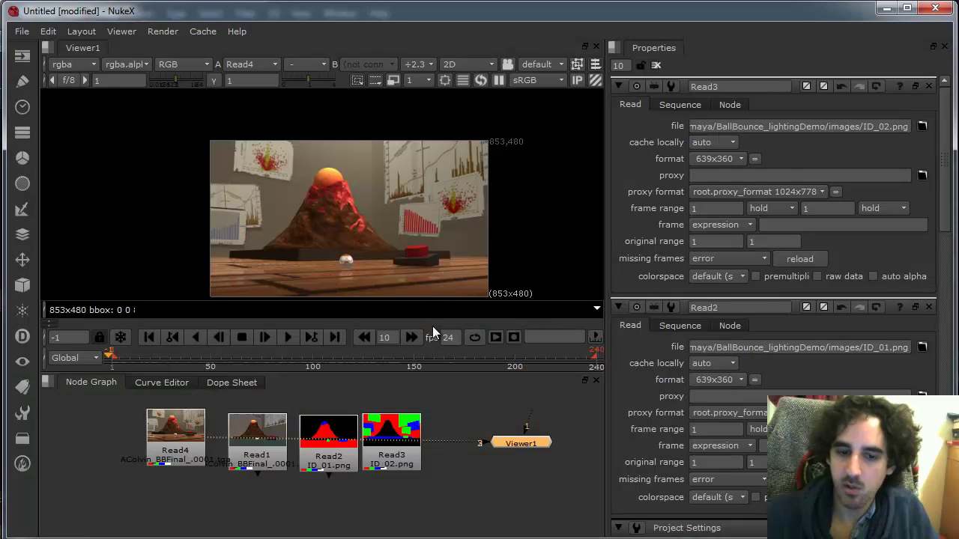
key("alt+Tab")
key("alt+Tab")
key("alt+Tab")
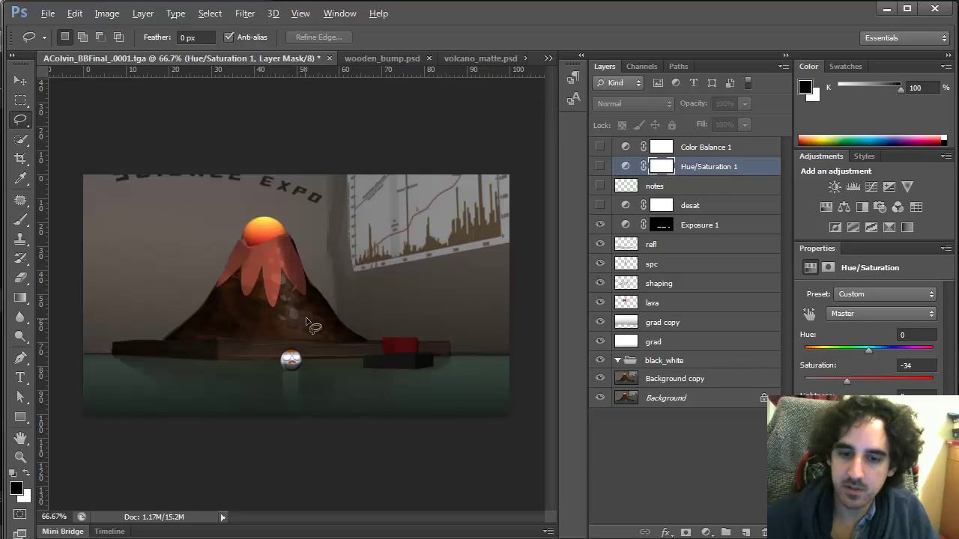
key("alt+Tab")
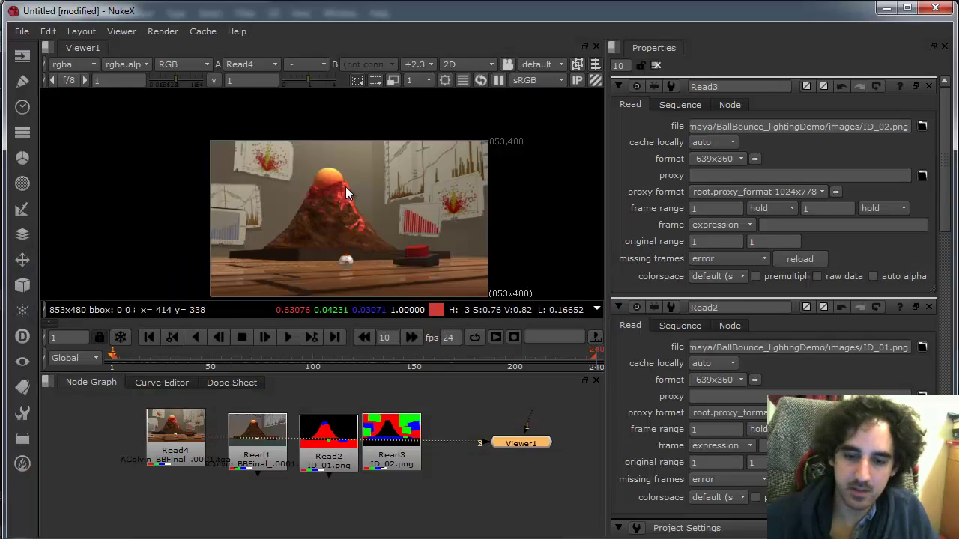
- Line up the Read1, Read2 and Read3 nodes in one row, with Read3 spaced further from Read2
left_click_drag(267, 448, 266, 441)
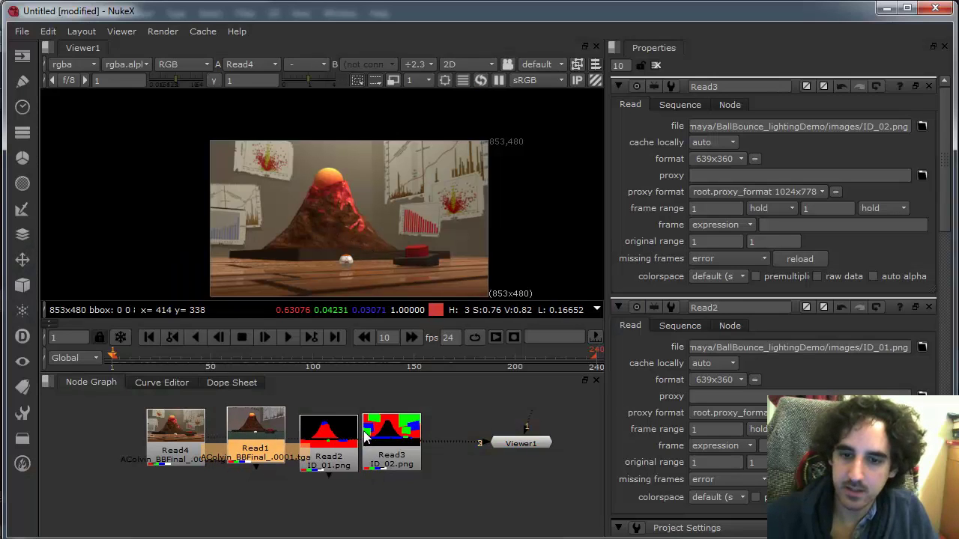
left_click_drag(346, 430, 344, 422)
left_click_drag(394, 438, 404, 427)
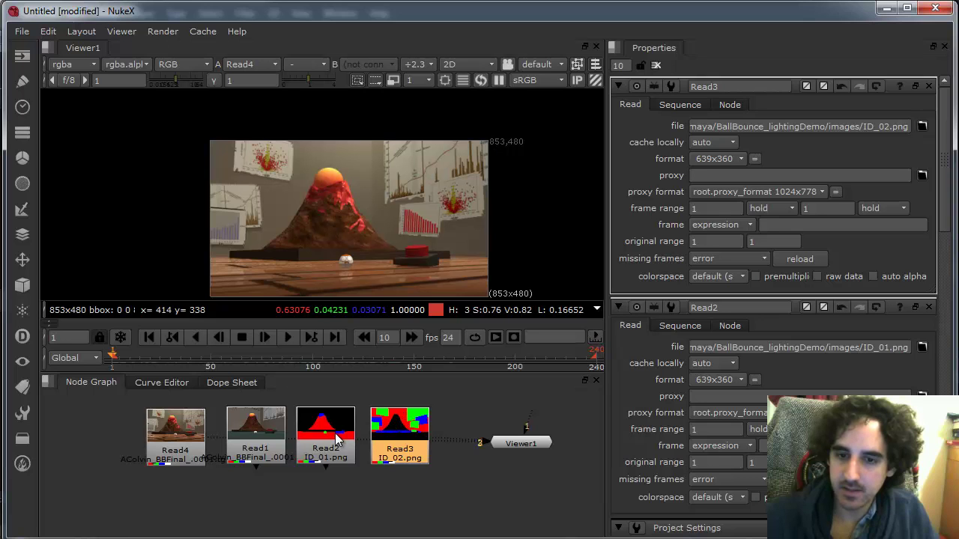
left_click_drag(345, 217, 515, 257)
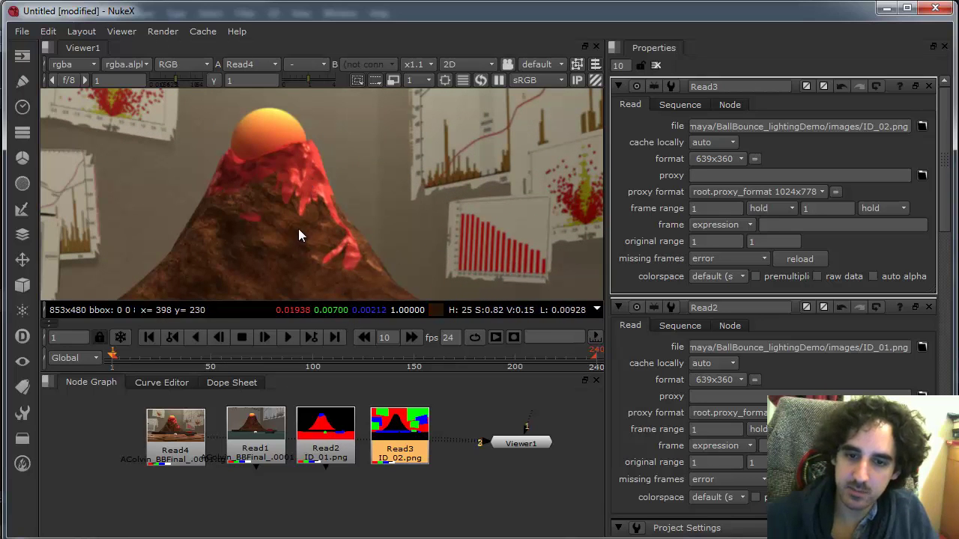
scroll(354, 222, "down", 4)
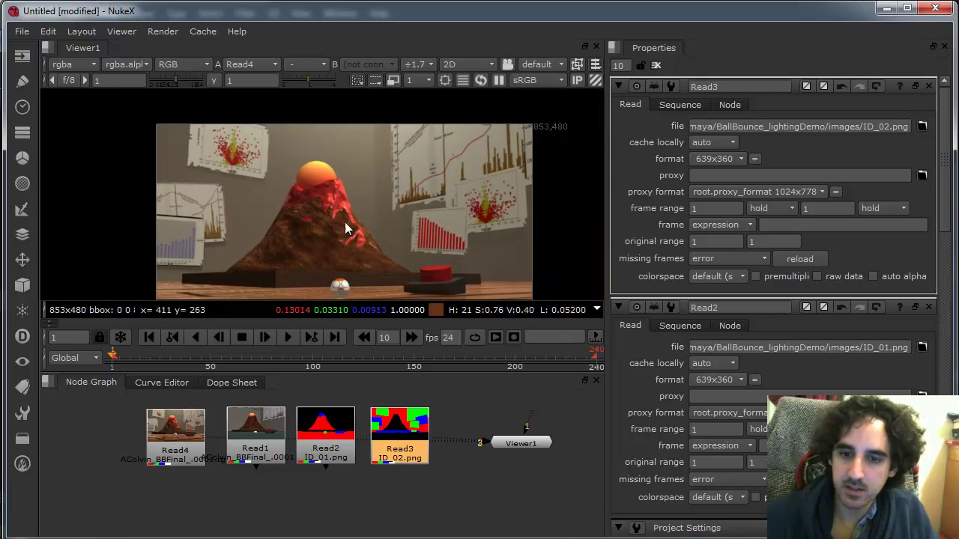
- View the Read2 ID matte and the Read4 render in turn to compare the volcano's matte with the lava surface
left_click(325, 433)
key("1")
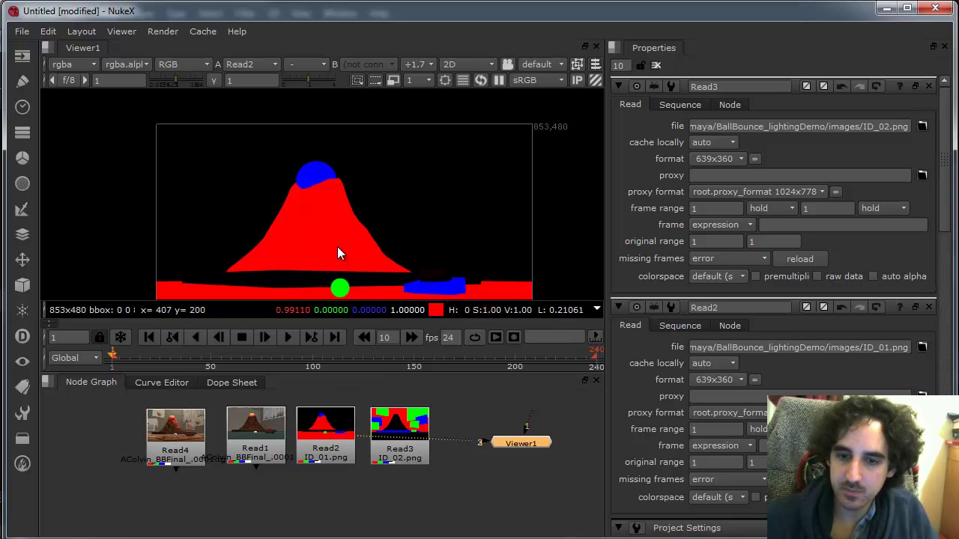
left_click(190, 433)
key("1")
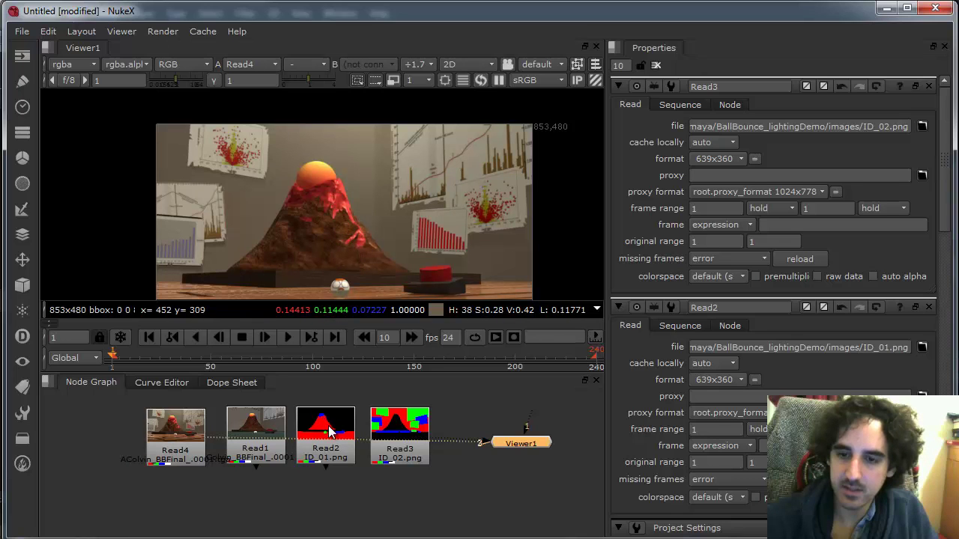
- Cycle the viewer repeatedly through Read3, Read2, Read1 and Read4 to compare the ID mattes with both renders
left_click(383, 438)
key("3")
left_click(329, 434)
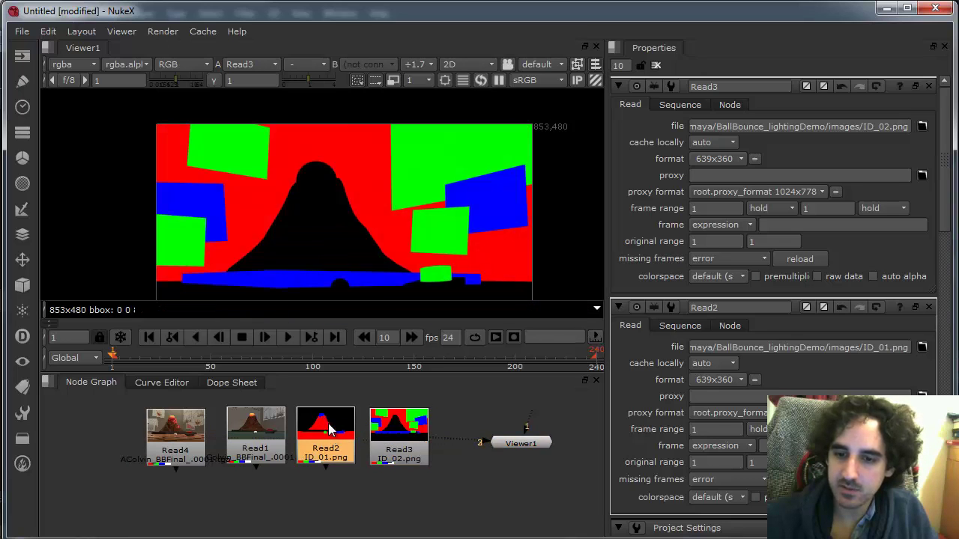
key("2")
left_click(254, 431)
key("1")
left_click(175, 430)
key("4")
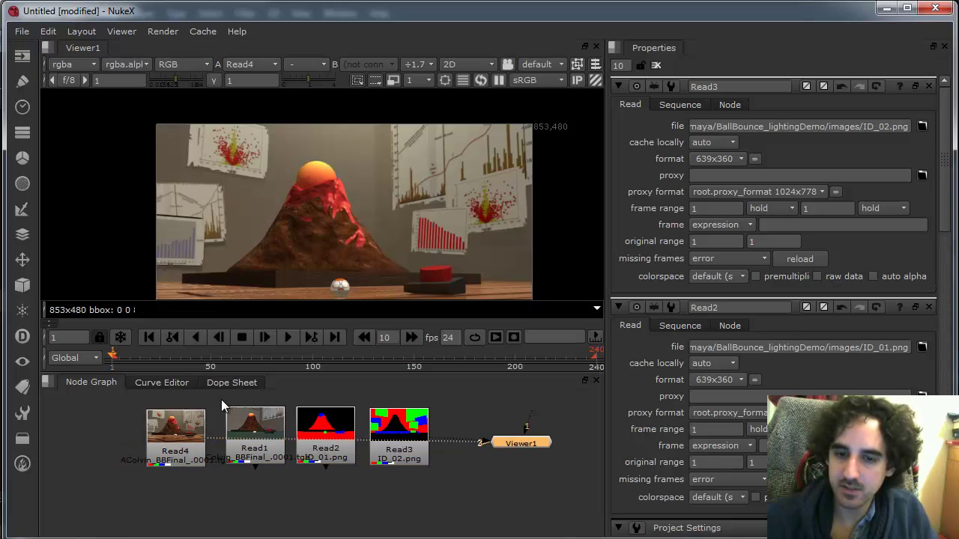
left_click(402, 433)
key("3")
left_click(324, 434)
key("2")
left_click(252, 440)
key("1")
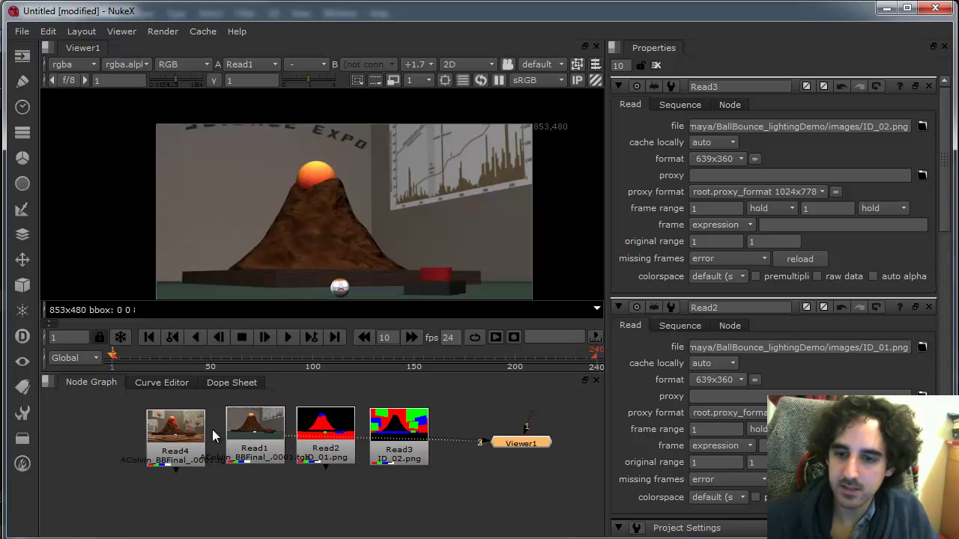
left_click(397, 447)
key("3")
left_click(329, 436)
key("2")
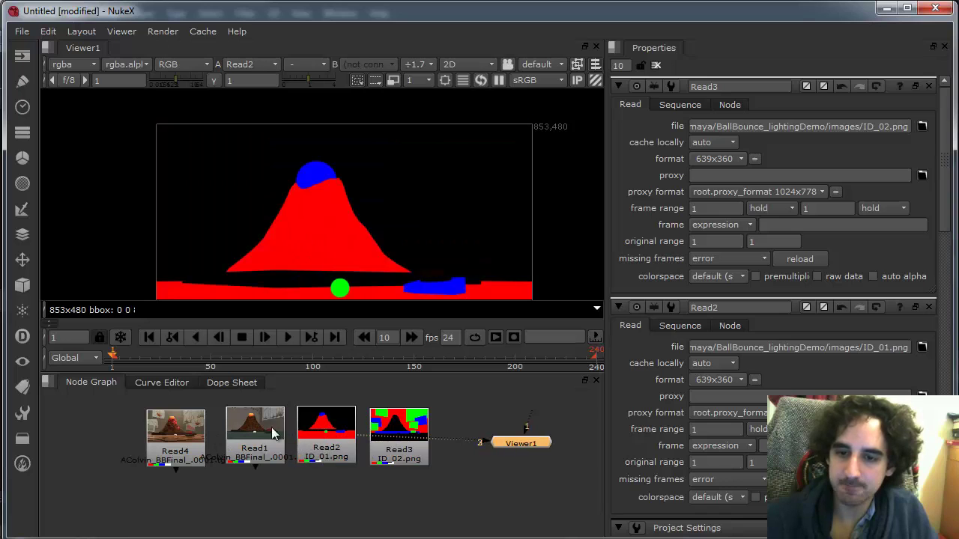
left_click(253, 435)
key("1")
left_click(188, 438)
key("4")
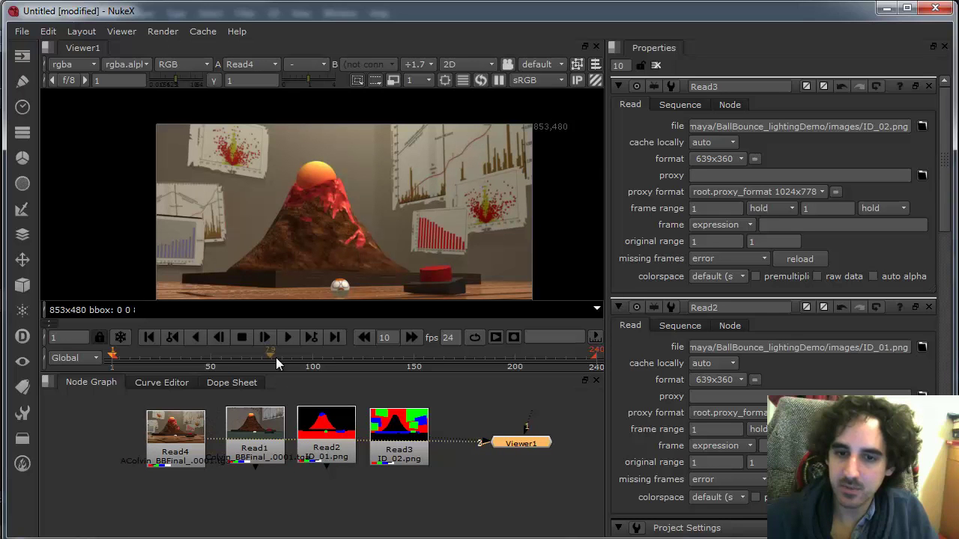
- Switch to the BallBounce_lightingDemo_01 scene in Maya
key("alt+Tab")
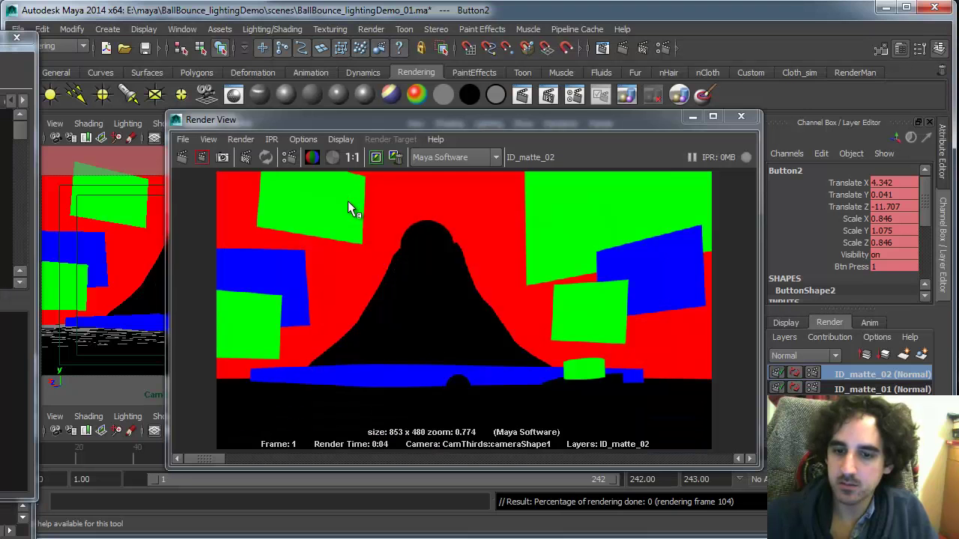
left_click(921, 354)
left_click(878, 375)
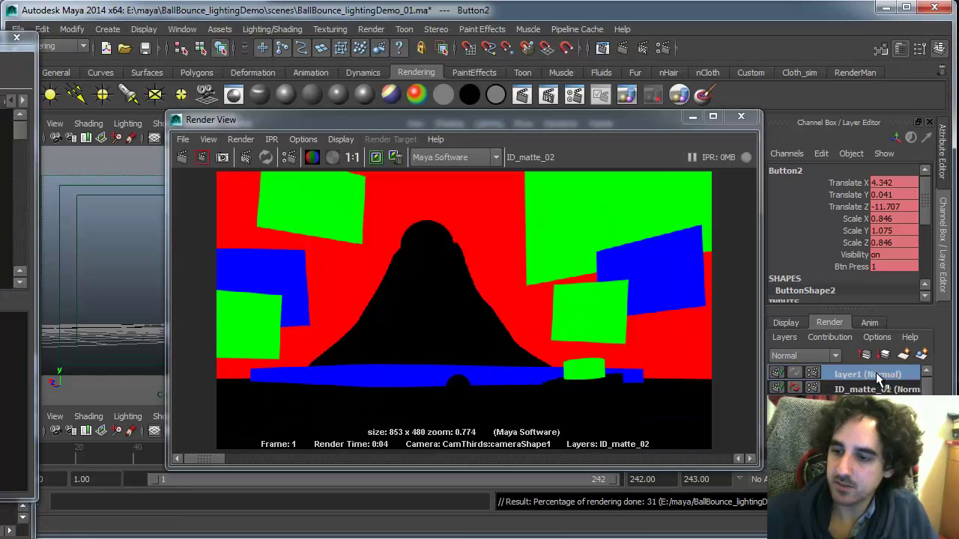
left_click(901, 389)
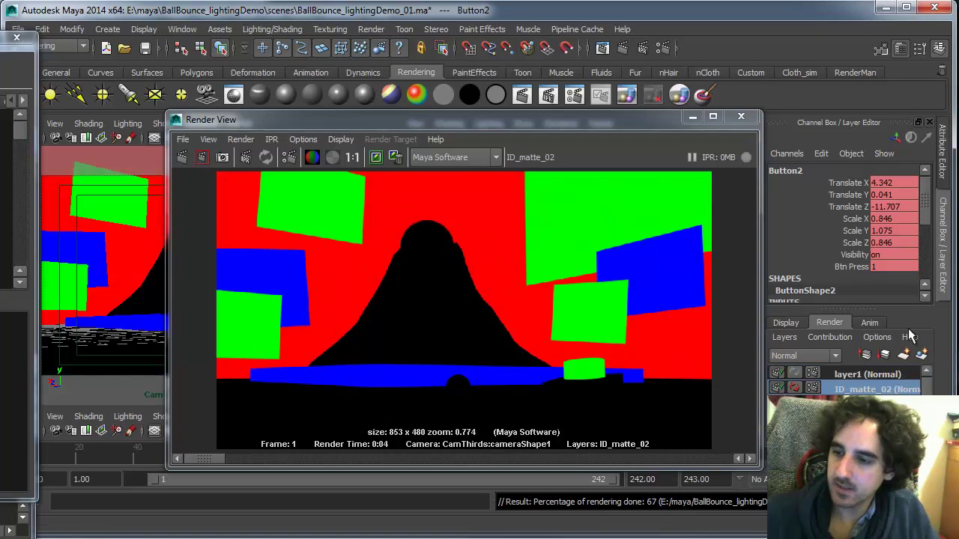
left_click(884, 375)
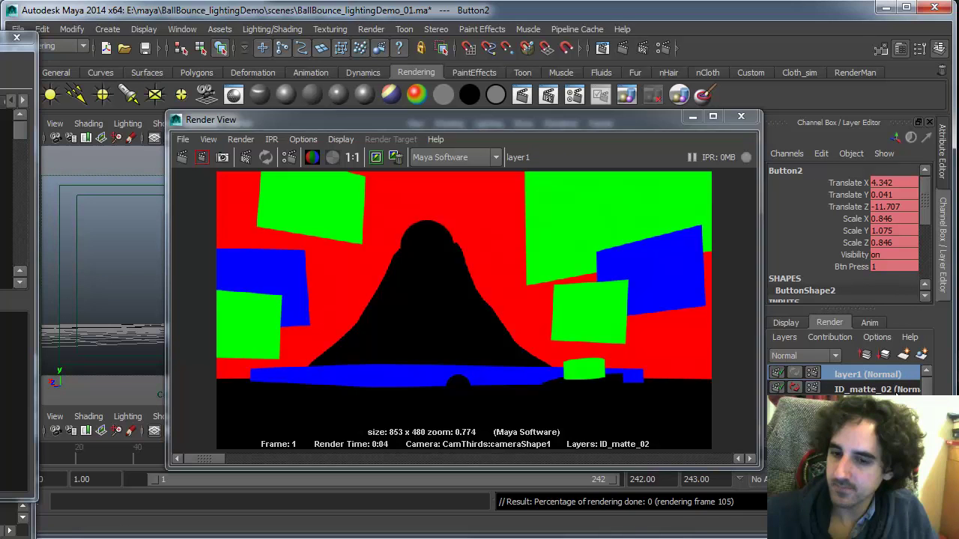
left_click_drag(624, 120, 545, 391)
right_click(890, 375)
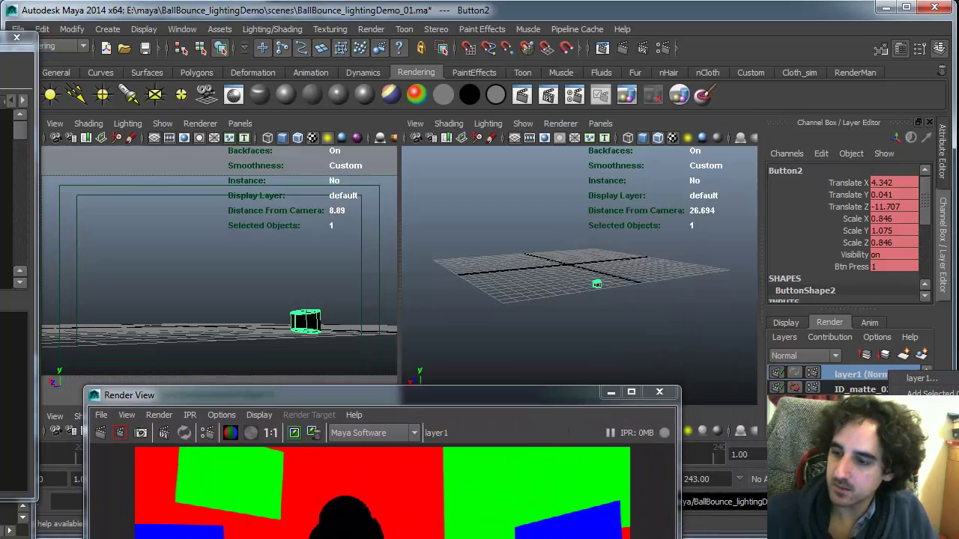
left_click(922, 442)
- Duplicate the ID_matte_02 render layer and make the copy the active layer
left_click(880, 388)
left_click(884, 377)
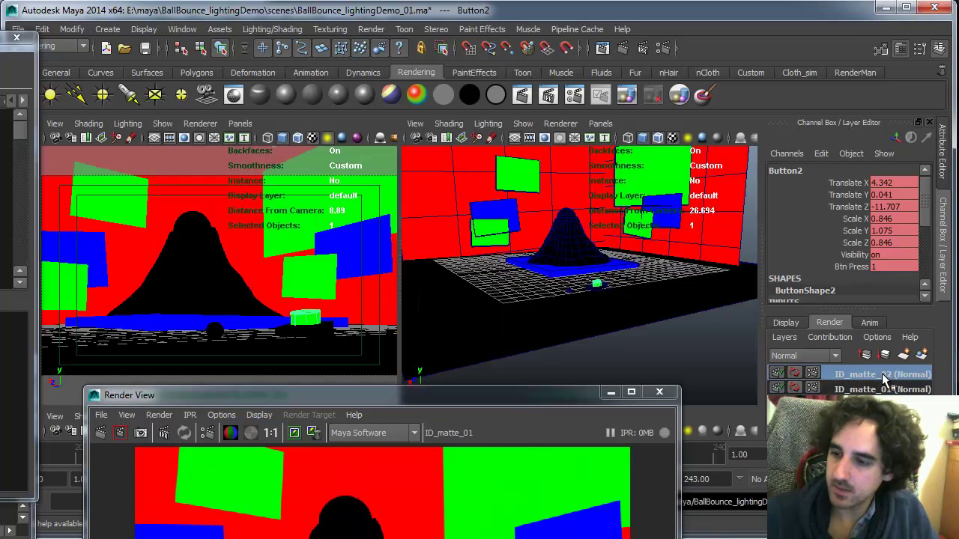
right_click(882, 375)
left_click(919, 448)
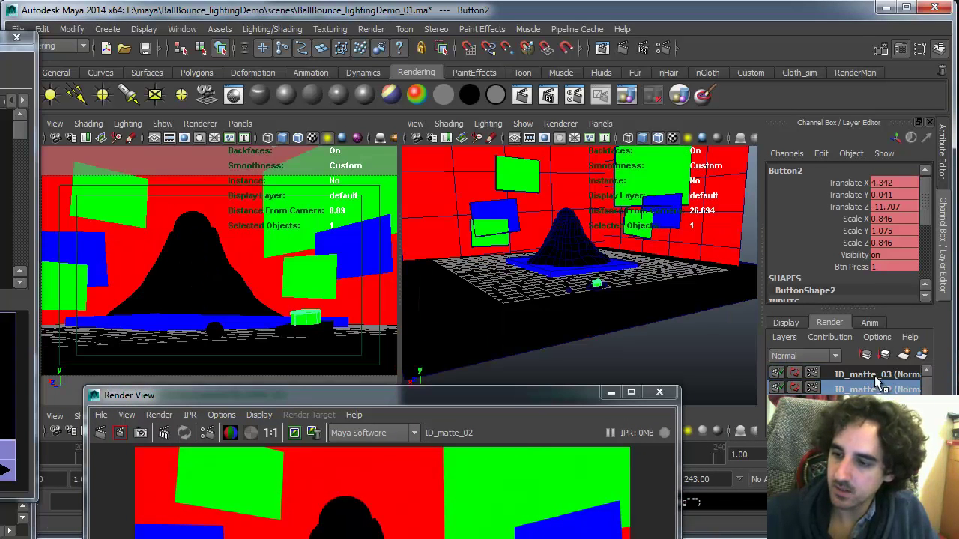
key("Return")
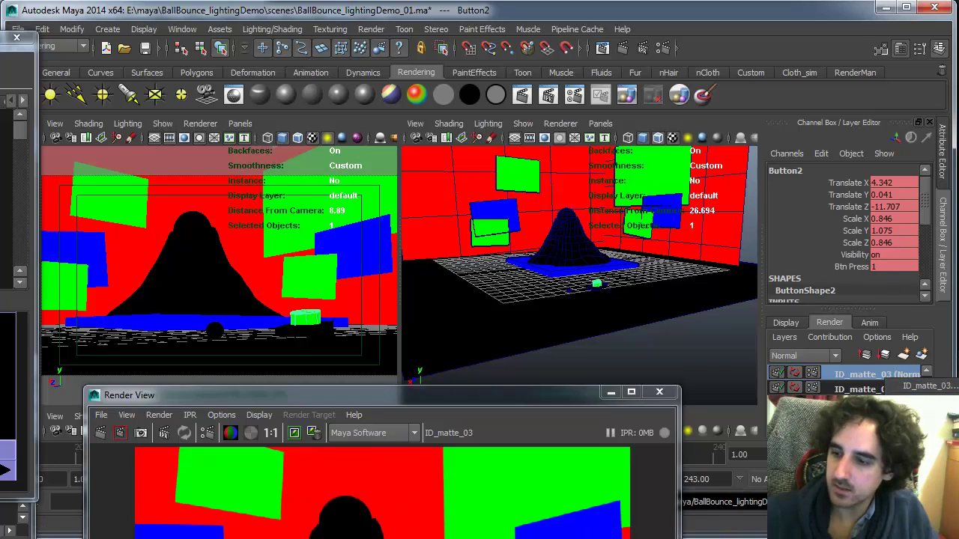
- Assign the black surfaceShader4 material to all objects in the ID_matte_03 render layer
left_click(919, 433)
right_click(1, 352)
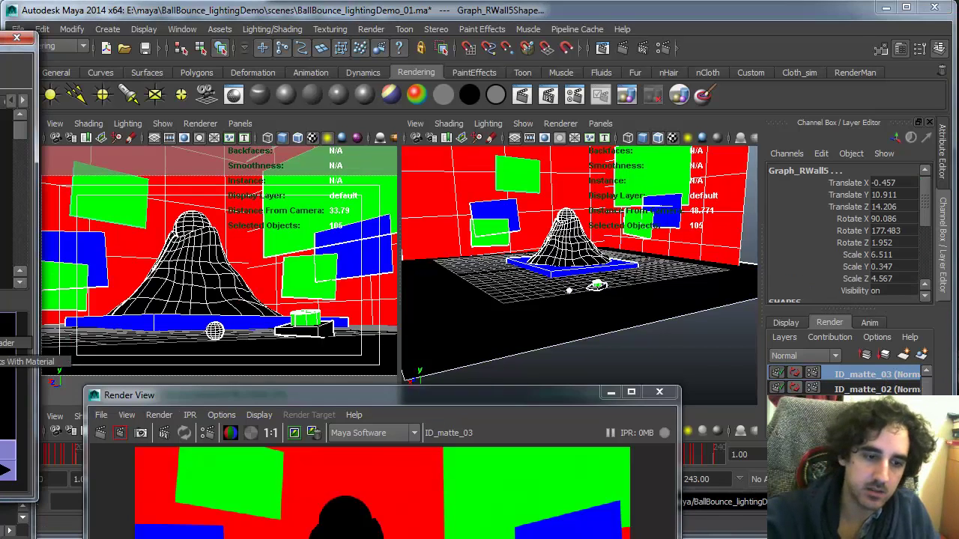
left_click(702, 345)
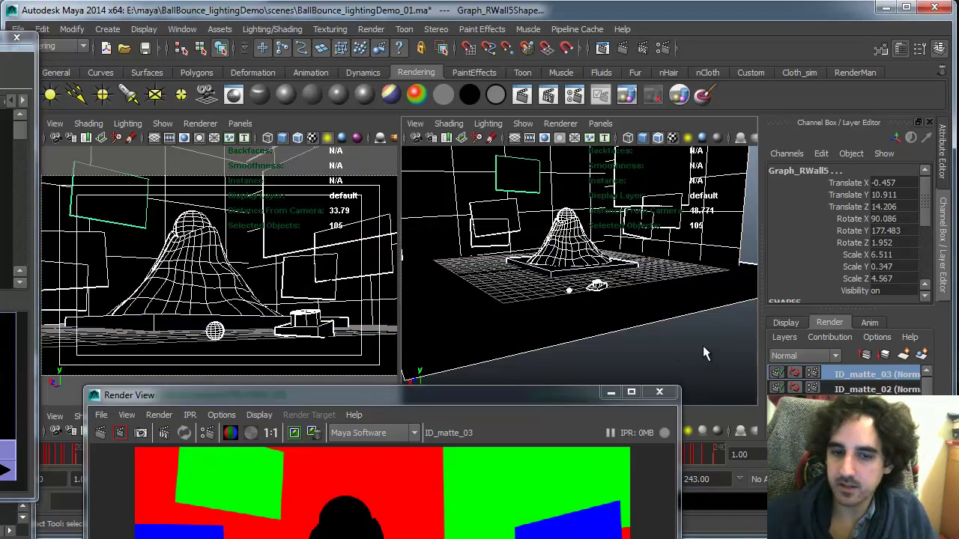
- Graph the vulcano_mat material in the Hypershade and duplicate it with its whole shading network
left_click_drag(0, 40, 353, 39)
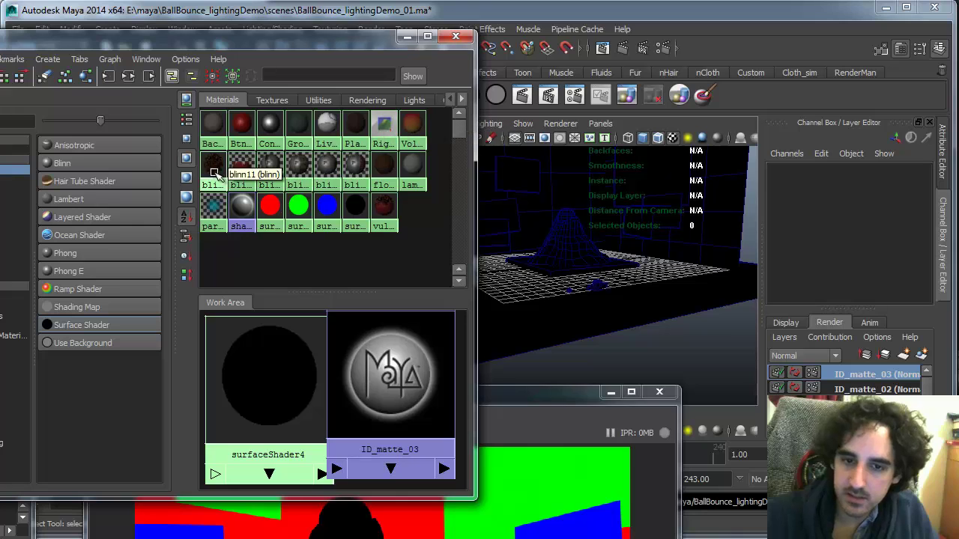
left_click(383, 213)
left_click(127, 76)
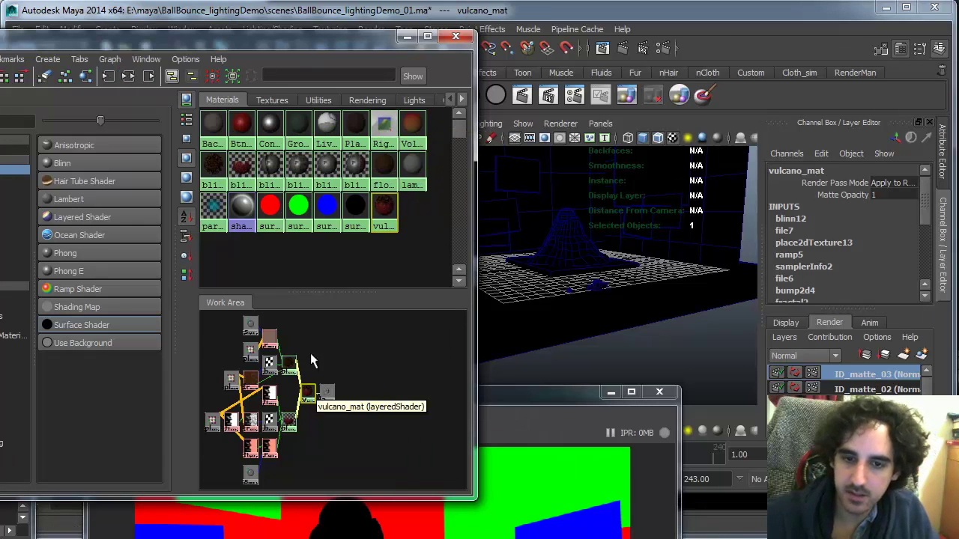
left_click(0, 60)
mouse_move(28, 197)
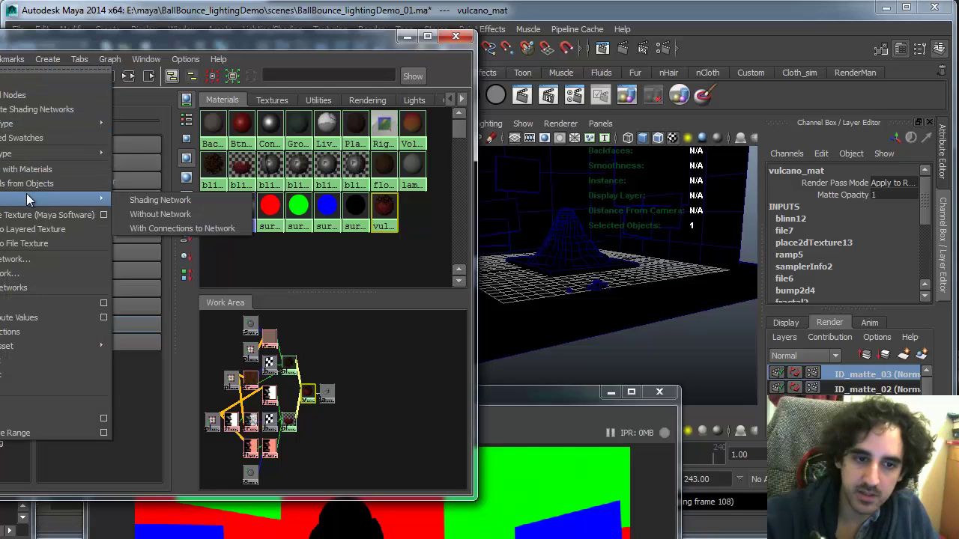
left_click(143, 203)
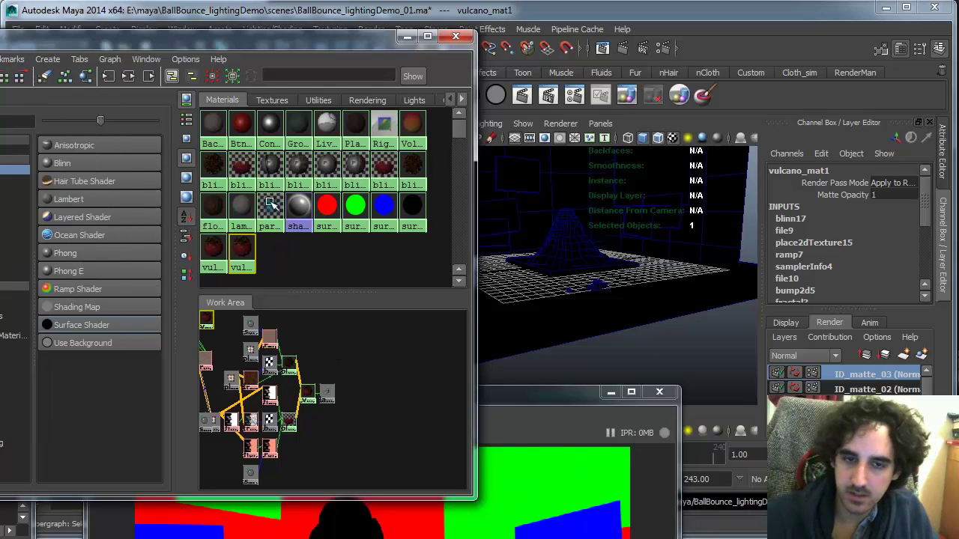
- Assign the duplicated vulcano_mat1 layered shader to the Volcano_nurb object in the ID_matte_03 layer
left_click_drag(295, 41, 109, 63)
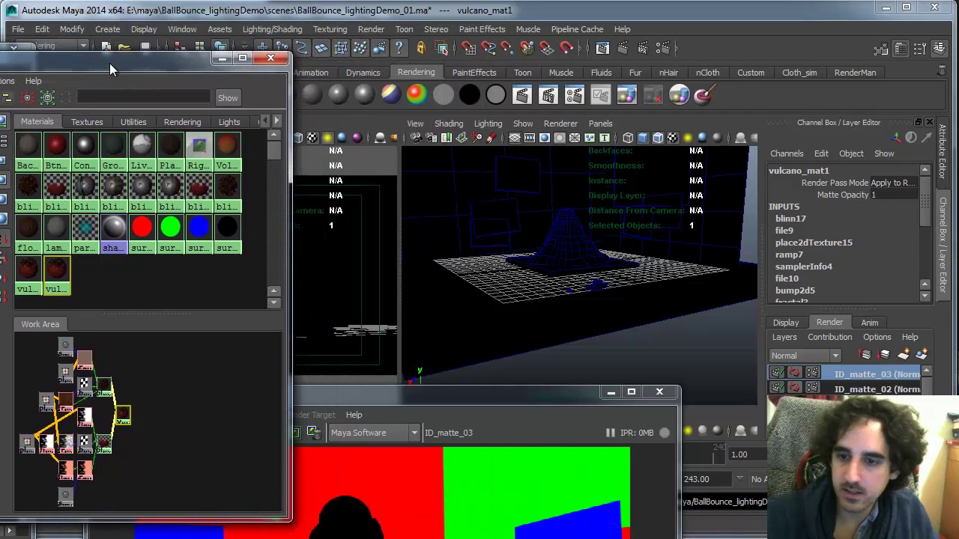
left_click(570, 238)
right_click(122, 416)
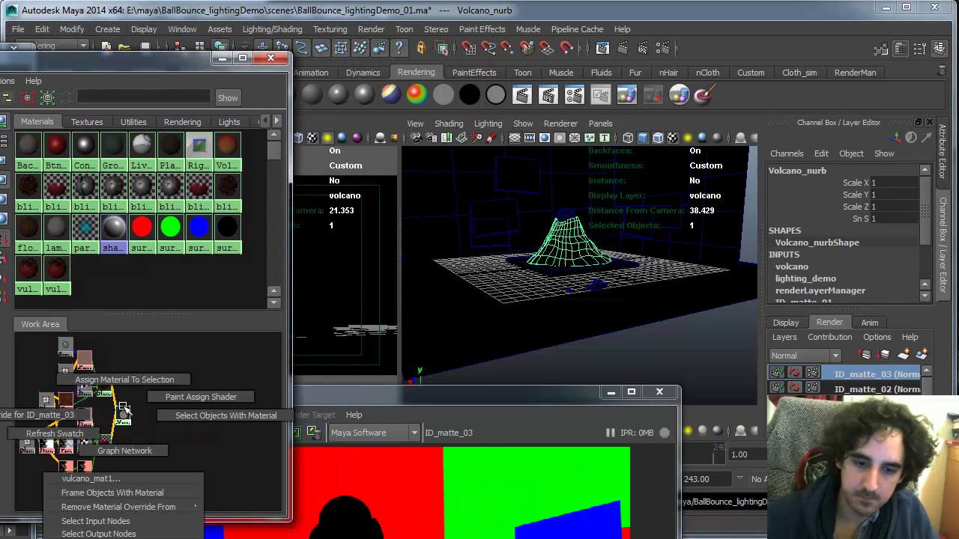
left_click(123, 382)
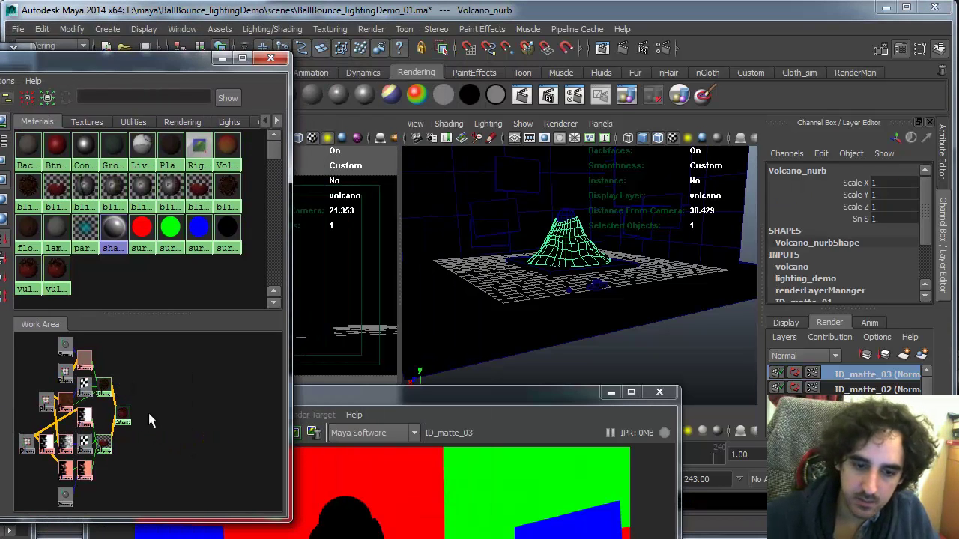
- Spread the vulcano_mat1, blinn17 and blinn18 nodes apart from their texture nodes in the work area
left_click_drag(124, 417, 214, 411)
left_click_drag(111, 448, 160, 445)
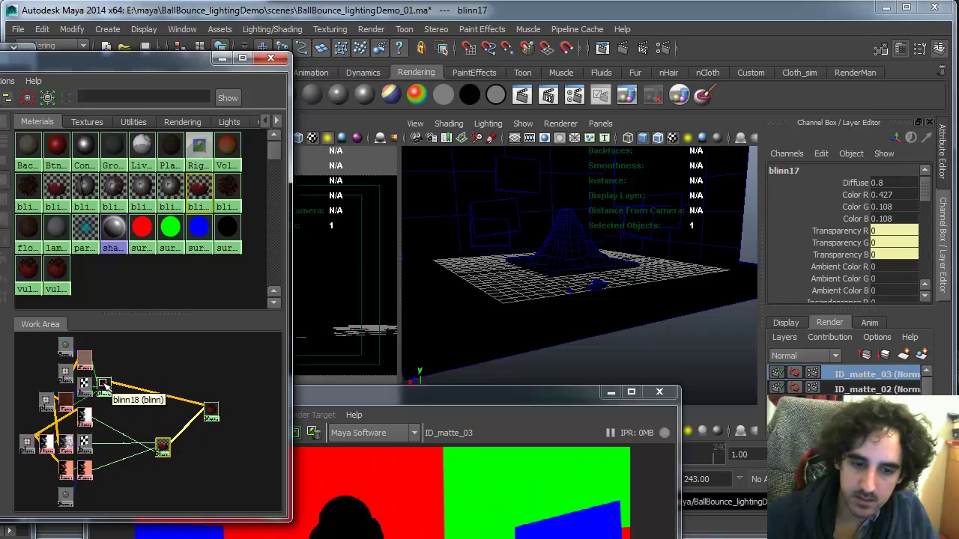
left_click_drag(104, 388, 163, 386)
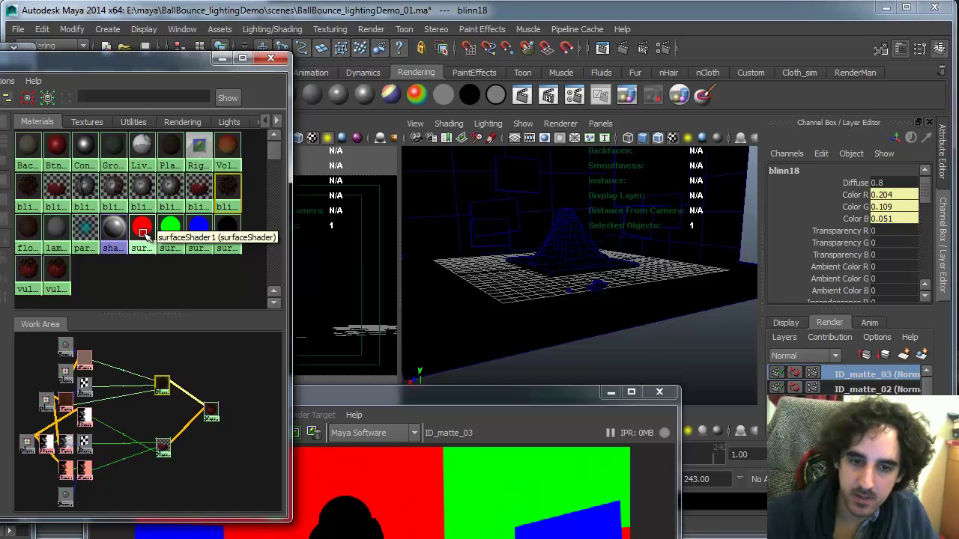
- Duplicate the red and green surface shaders without their networks and place the copies beside vulcano_mat1
left_click(143, 228)
left_click(170, 227, "shift")
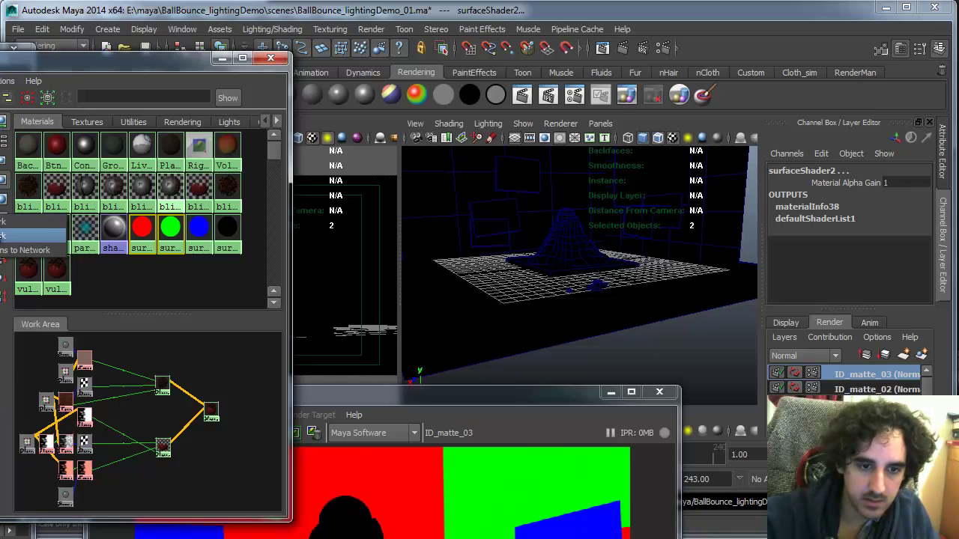
left_click(2, 237)
left_click_drag(27, 361, 242, 418)
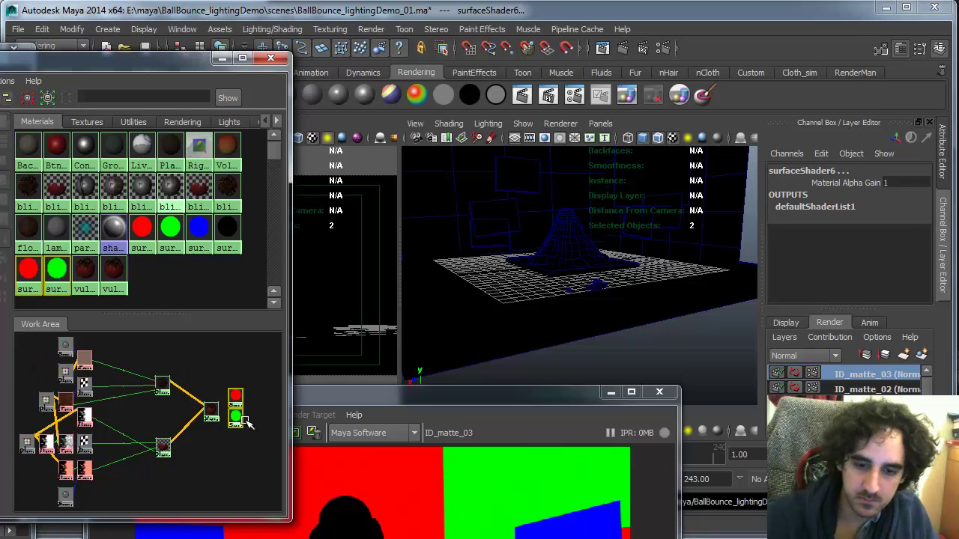
- Position the copied green surface shader beside blinn17 and the copied red one next to vulcano_mat1
left_click_drag(219, 452, 180, 445)
key("ctrl+s")
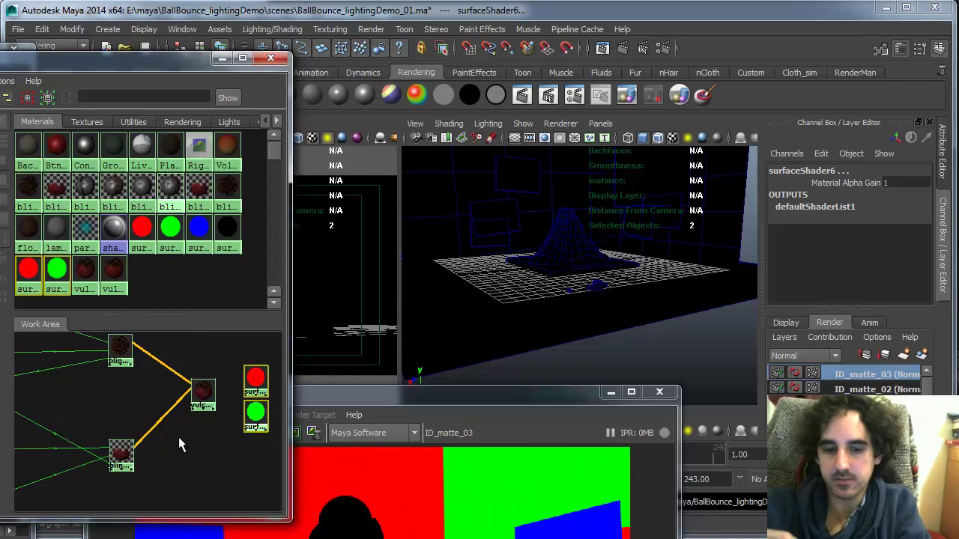
left_click(120, 452)
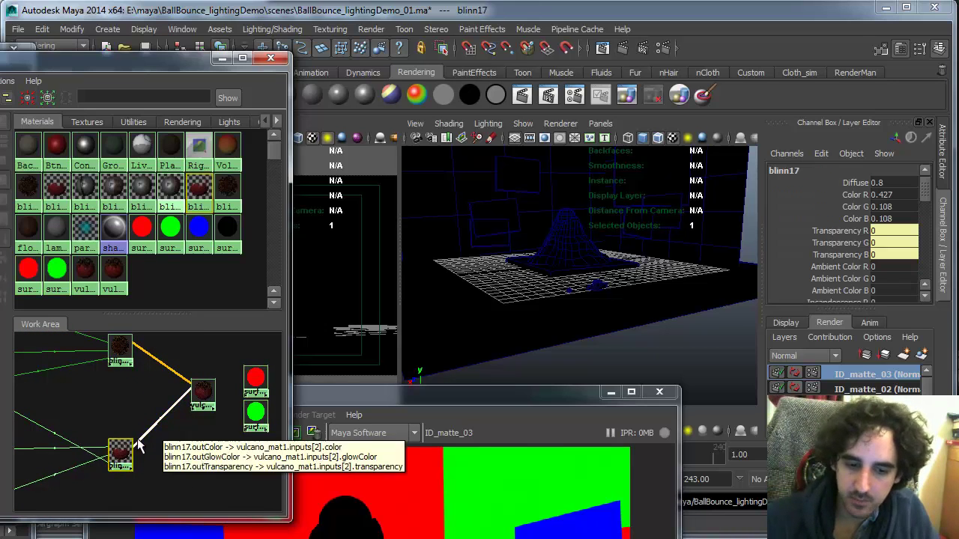
left_click(121, 348)
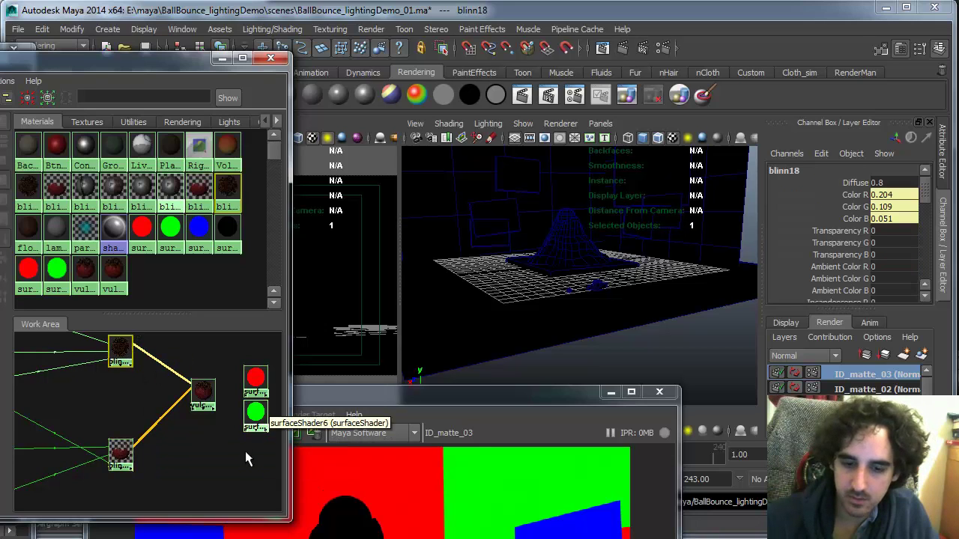
left_click(255, 409)
left_click_drag(255, 409, 197, 452)
scroll(175, 431, "down", 1)
left_click_drag(267, 392, 258, 389)
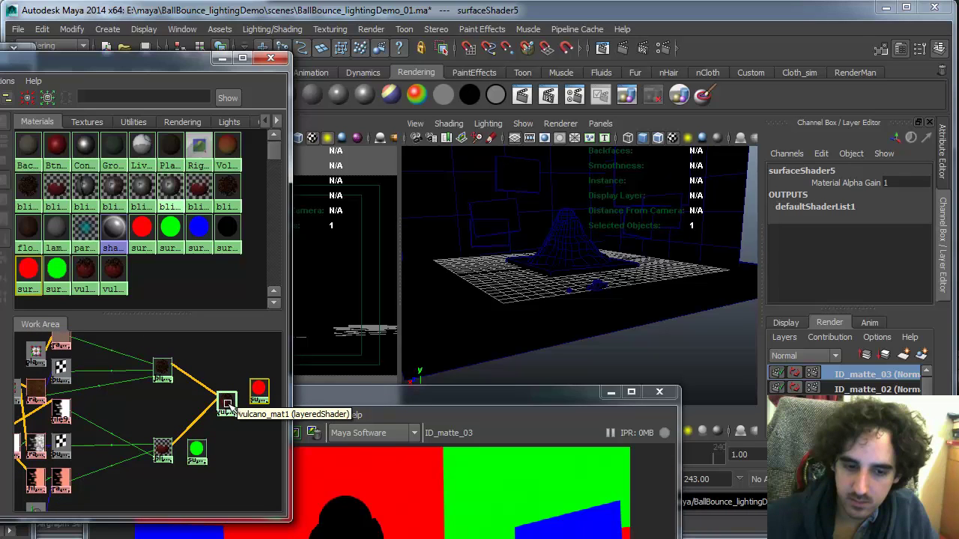
- Open the vulcano_mat1 layered shader's attributes and move the Render View window clear of them
left_click(228, 404)
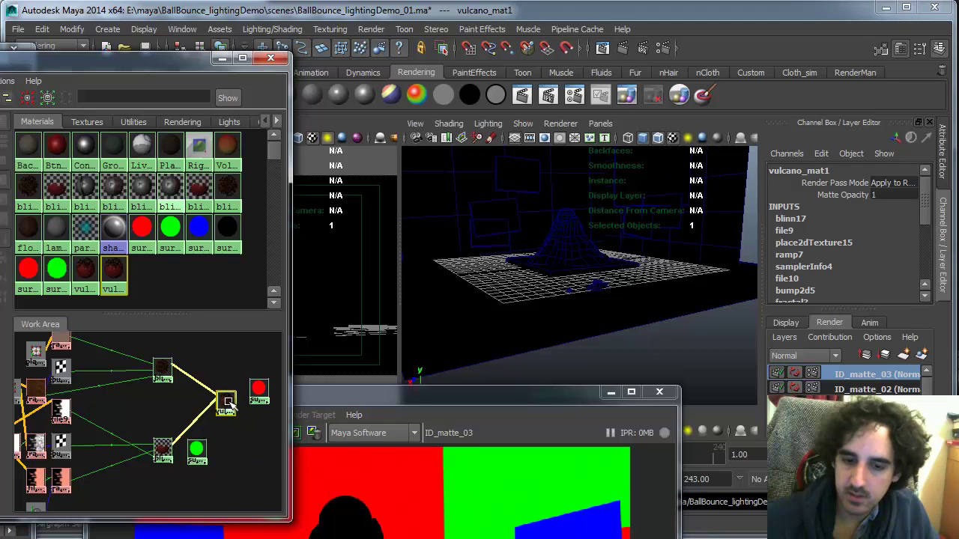
left_click(907, 48)
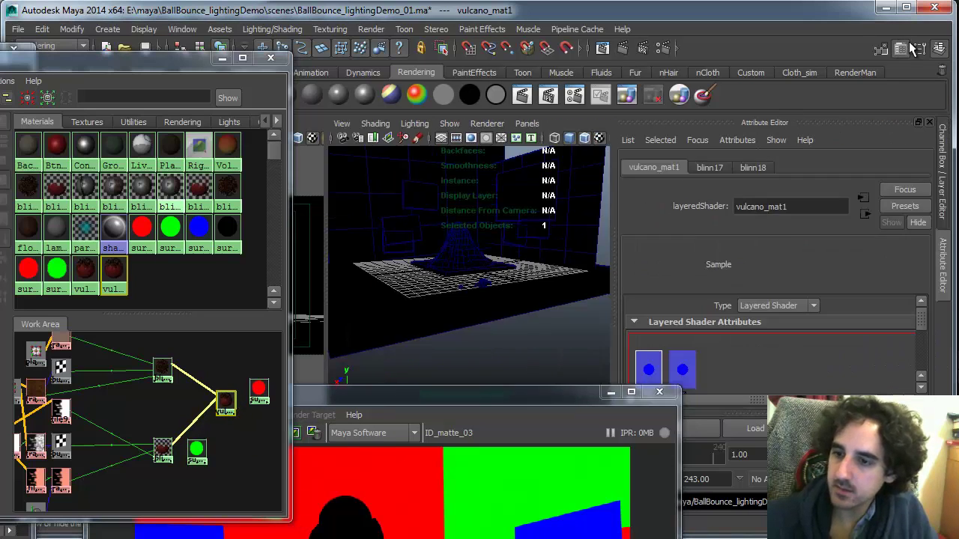
left_click_drag(579, 392, 576, 478)
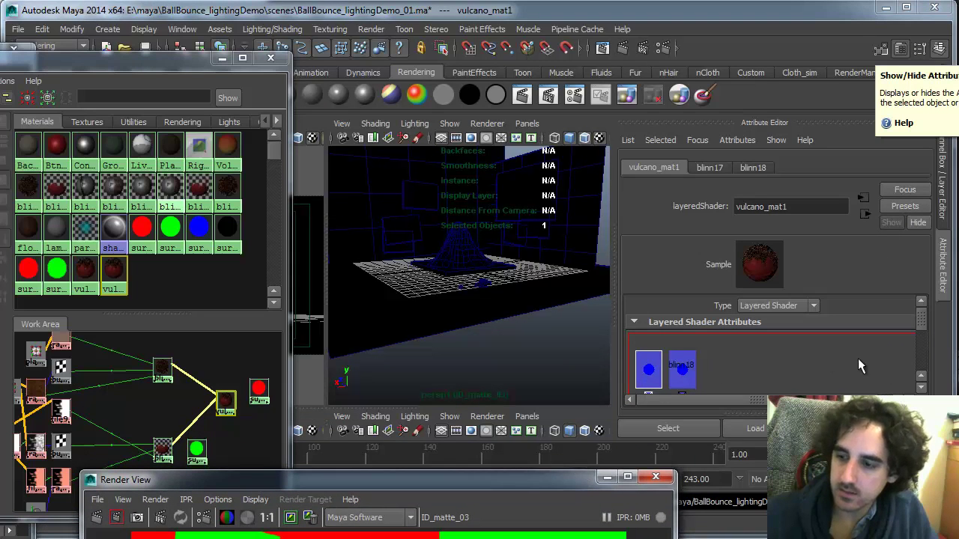
- Replace the blinn17 and blinn18 layers of vulcano_mat1 with the copied red and green surface shaders
left_click_drag(922, 320, 921, 327)
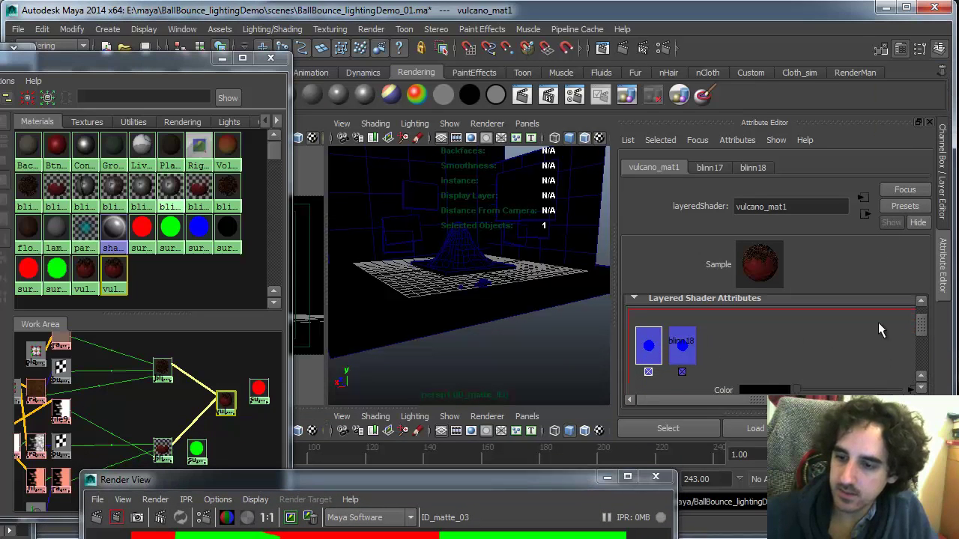
left_click(649, 375)
left_click(648, 372)
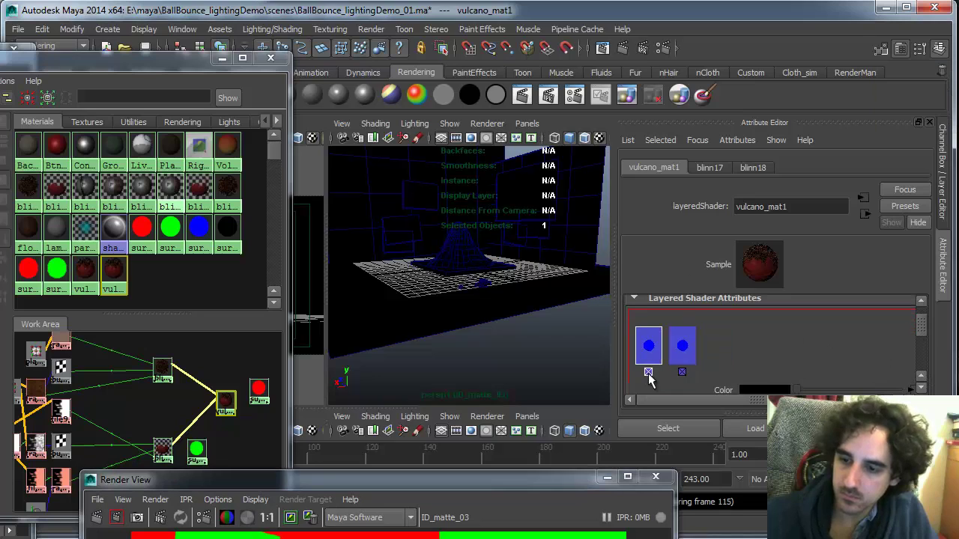
left_click(655, 356)
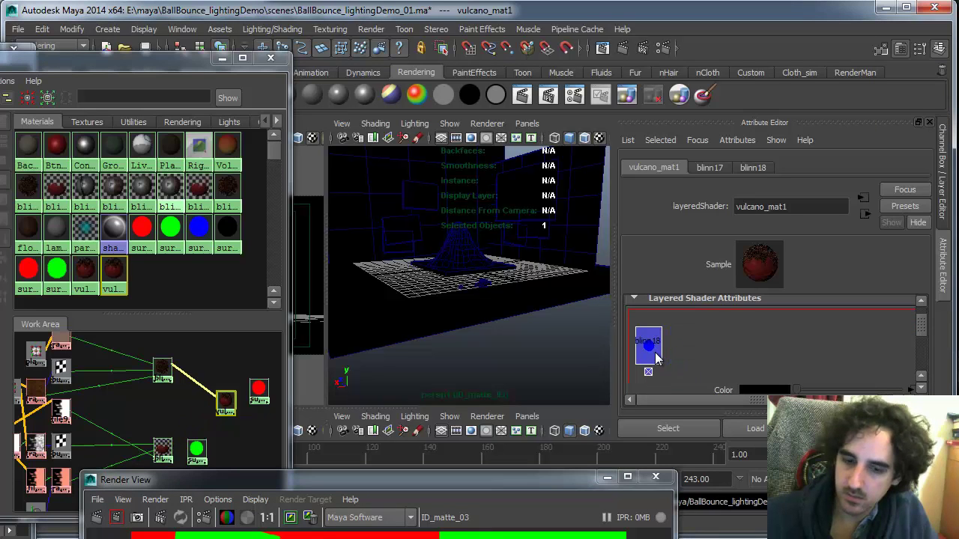
left_click_drag(259, 397, 225, 402)
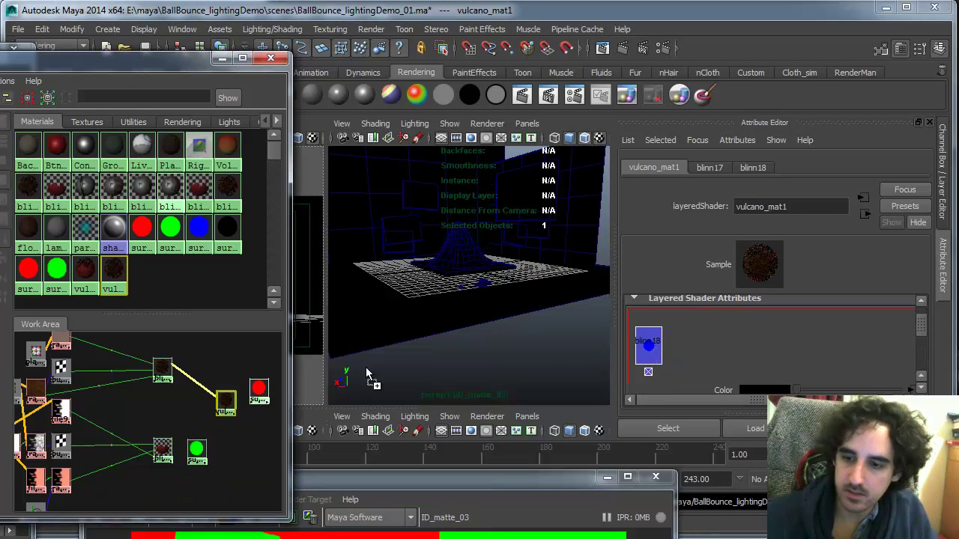
left_click_drag(197, 451, 739, 342)
left_click(648, 371)
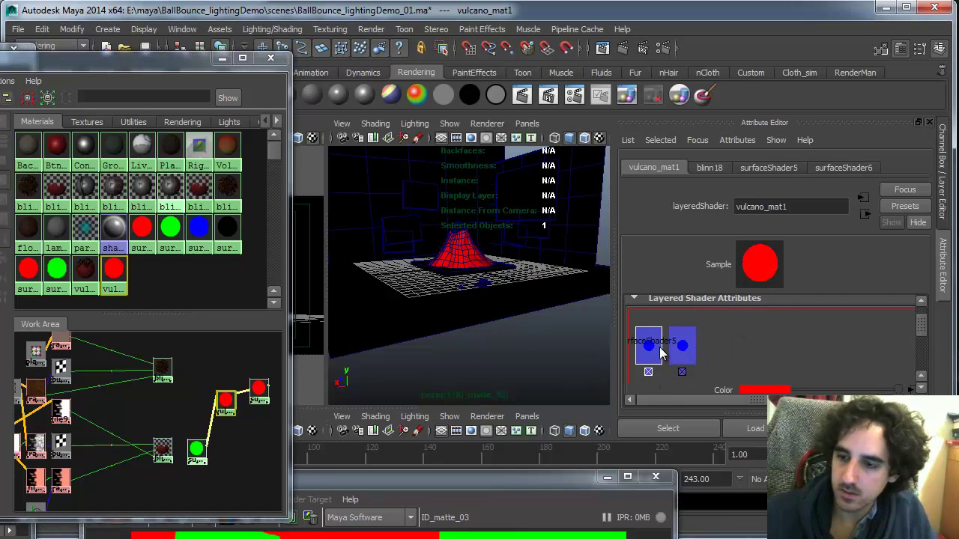
left_click(682, 345)
left_click(650, 346)
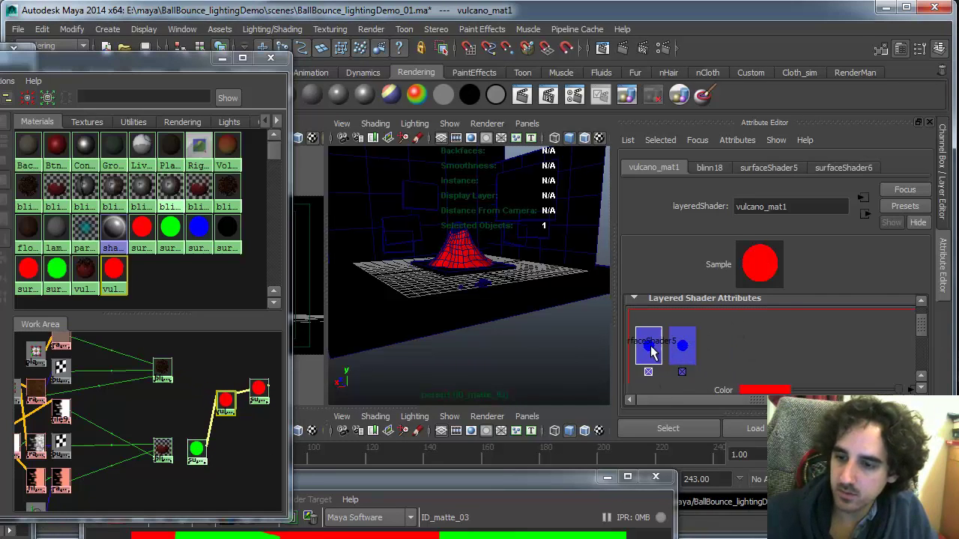
left_click_drag(921, 328, 922, 346)
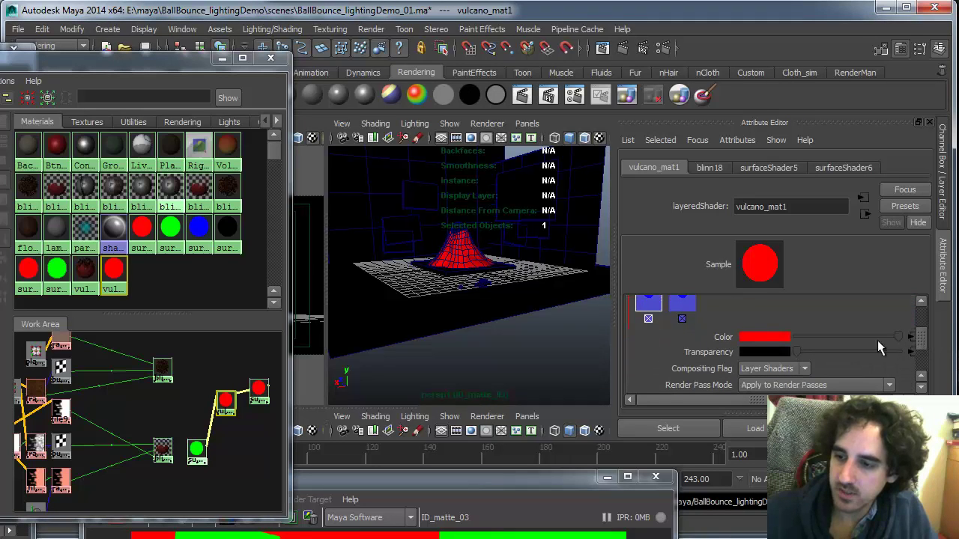
- Arrange the vulcano_mat1 node below the copied red and green surface shader nodes in the work area
left_click_drag(225, 402, 226, 447)
left_click_drag(258, 394, 217, 411)
left_click_drag(227, 451, 237, 472)
scroll(255, 462, "up", 3)
left_click(201, 427)
left_click_drag(232, 384, 258, 436)
left_click(198, 424)
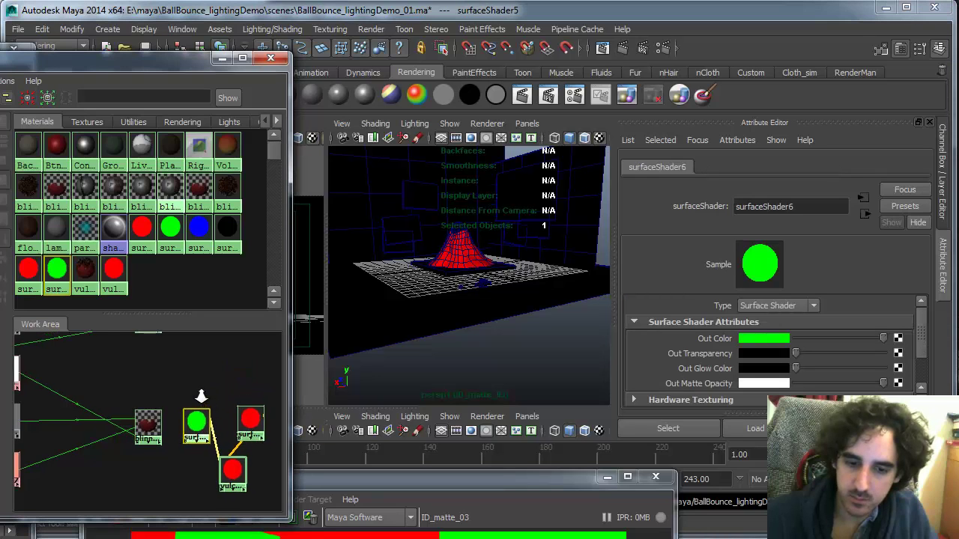
scroll(161, 401, "down", 2)
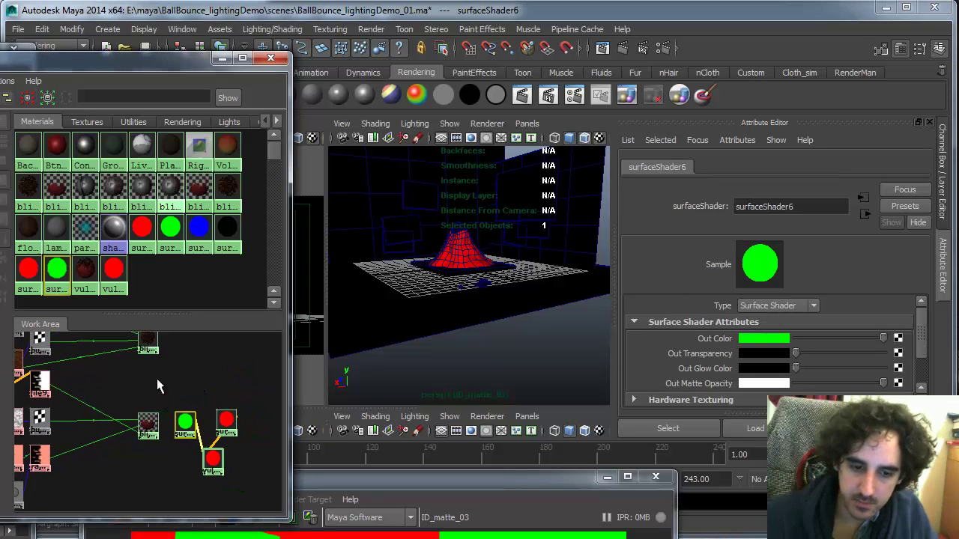
- Place the file9 texture node above the copied green surface shader and connect it to that shader's Out Transparency
left_click(156, 379)
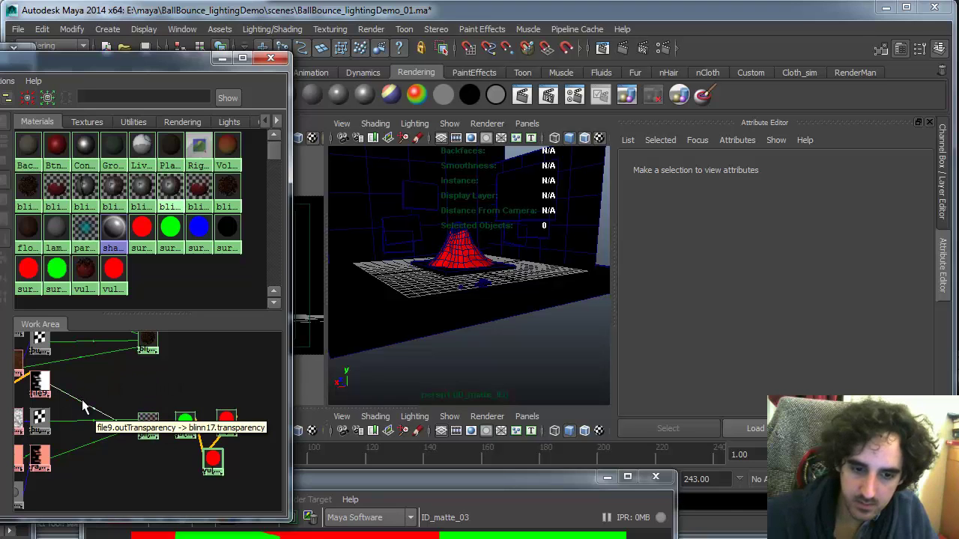
left_click(40, 384)
left_click_drag(42, 387, 171, 390)
left_click(177, 411)
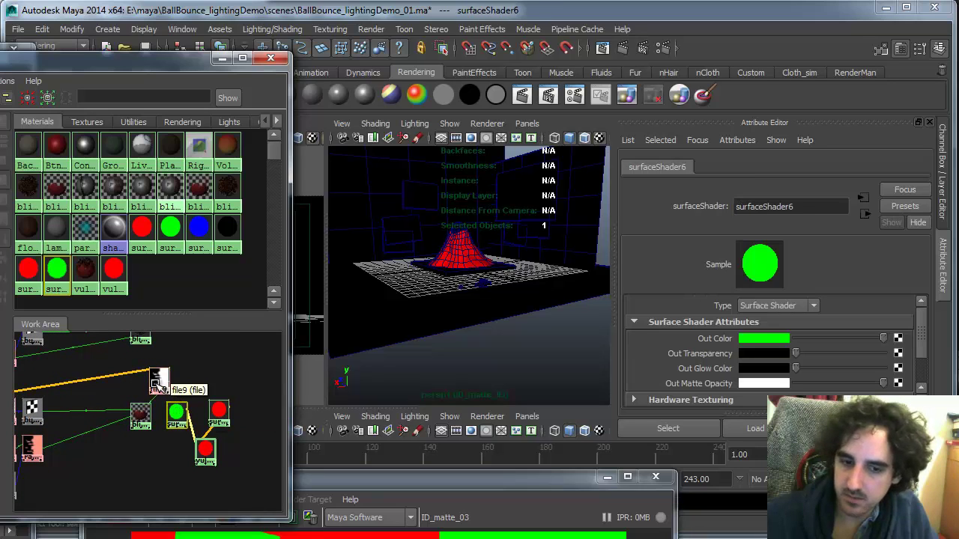
left_click_drag(159, 380, 667, 353)
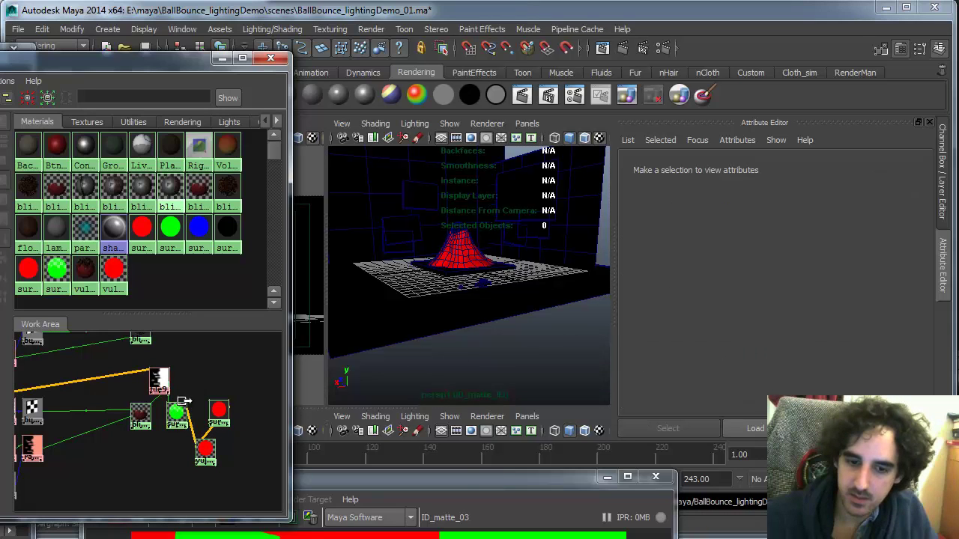
- Reorder the vulcano_mat1 layers so that the green surface shader comes before the red one
left_click(220, 413)
left_click(205, 449)
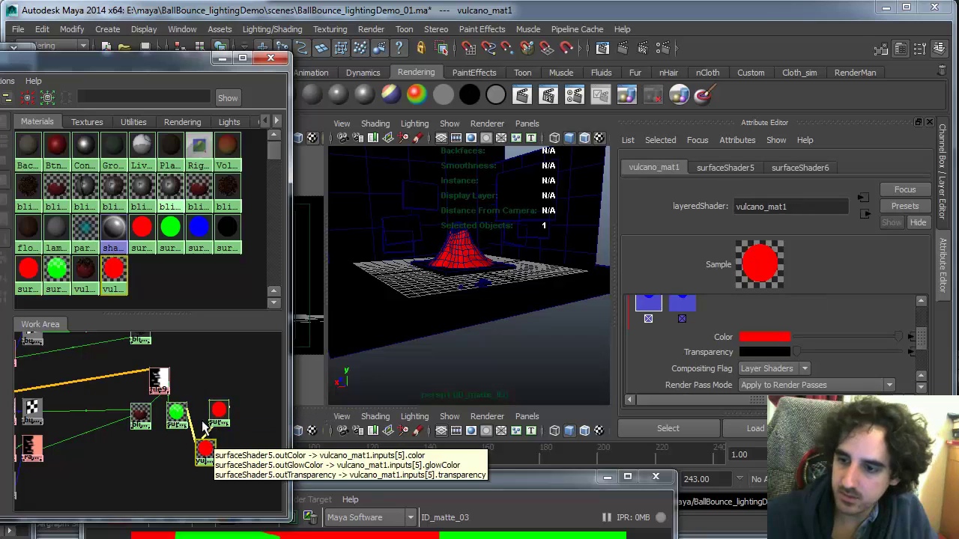
left_click(683, 306)
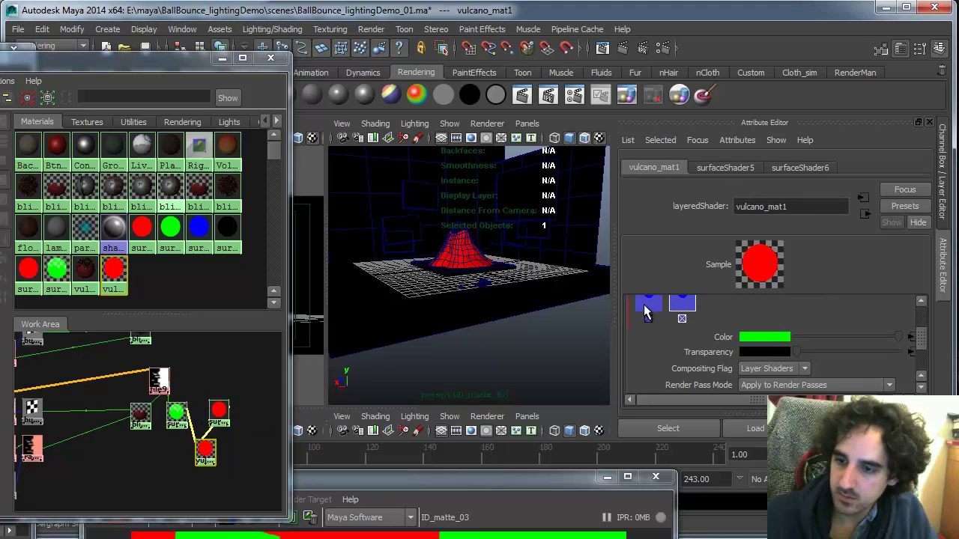
left_click_drag(683, 306, 646, 302)
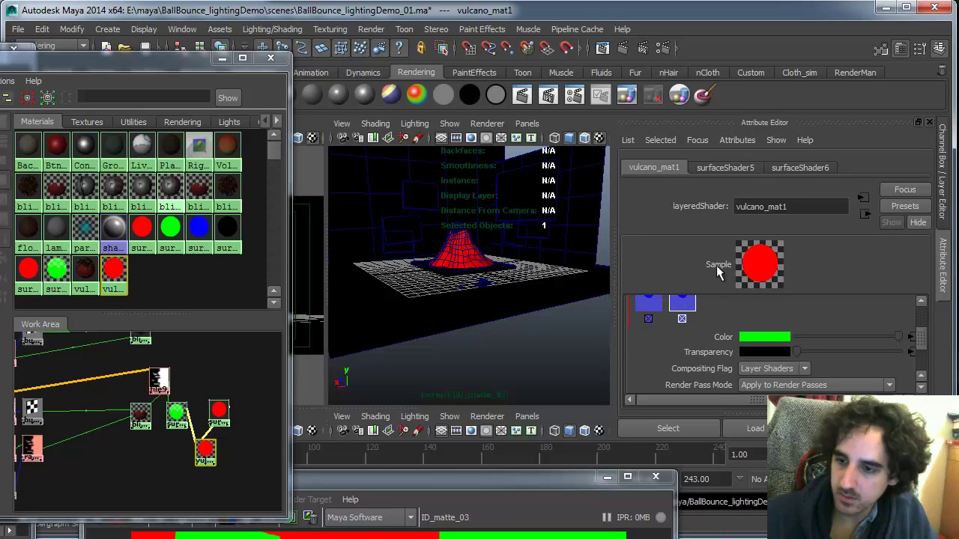
left_click(653, 304)
left_click(687, 303)
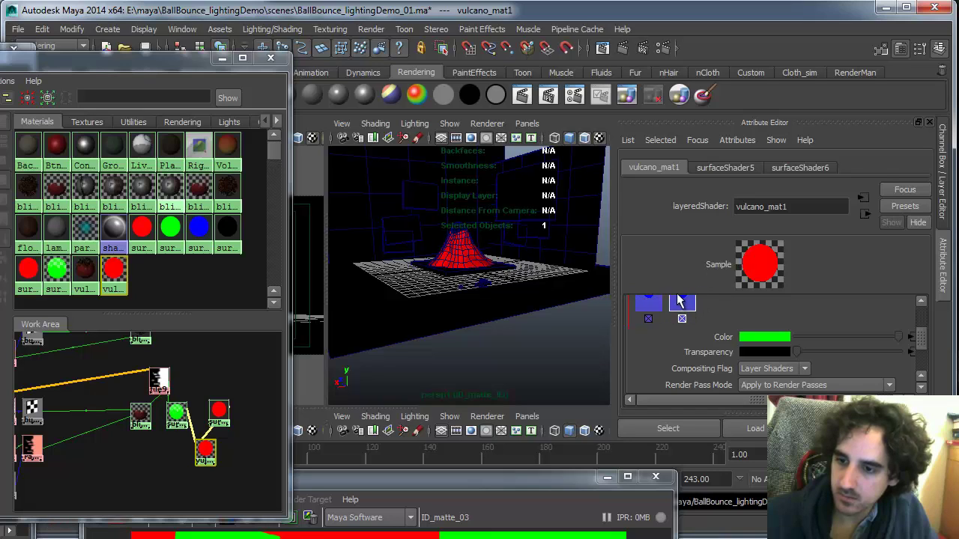
left_click_drag(649, 303, 698, 299)
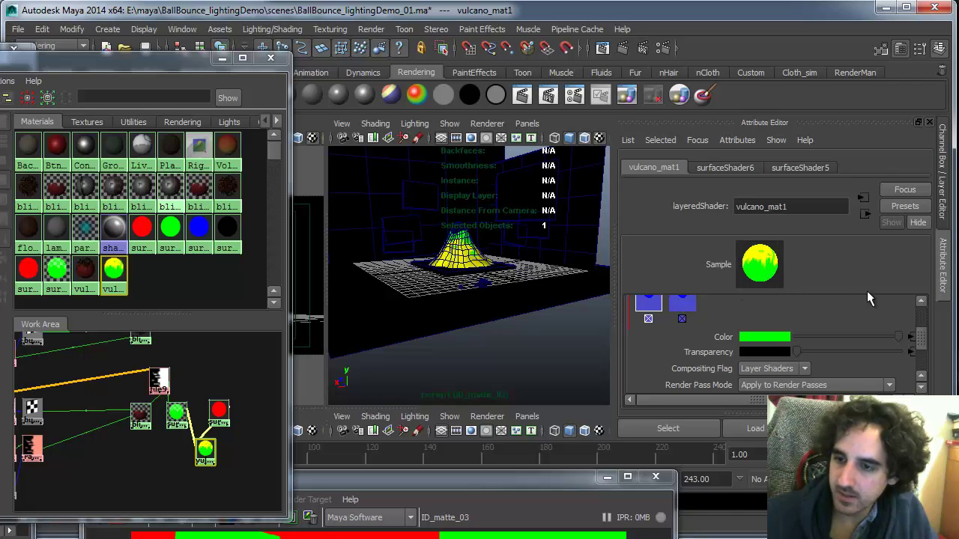
- Render the ID_matte_03 layer to check how the lava and rock colours separate on the volcano
mouse_move(923, 335)
left_mouse_down()
mouse_move(921, 310)
mouse_move(922, 353)
left_mouse_up()
left_click(799, 307)
left_click(800, 307)
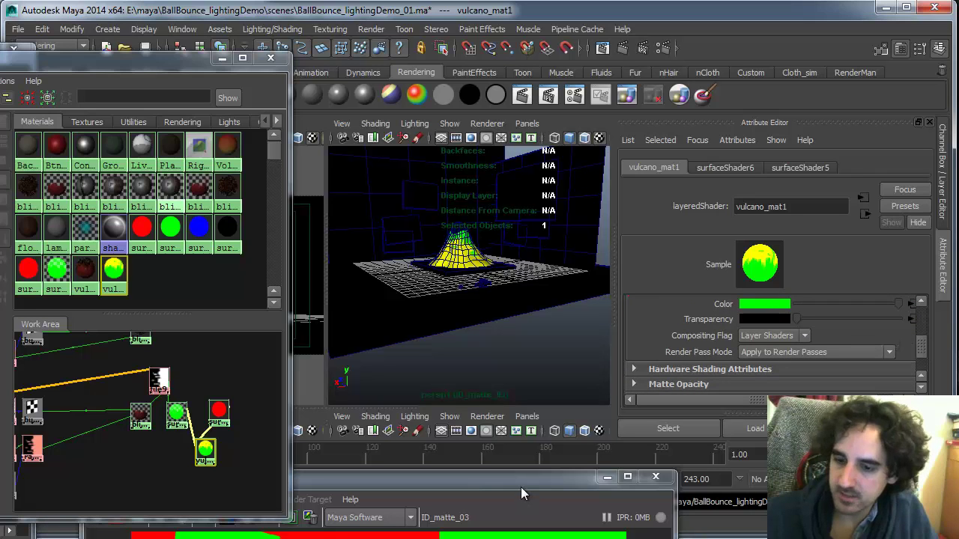
left_click_drag(521, 480, 595, 153)
left_click(173, 188)
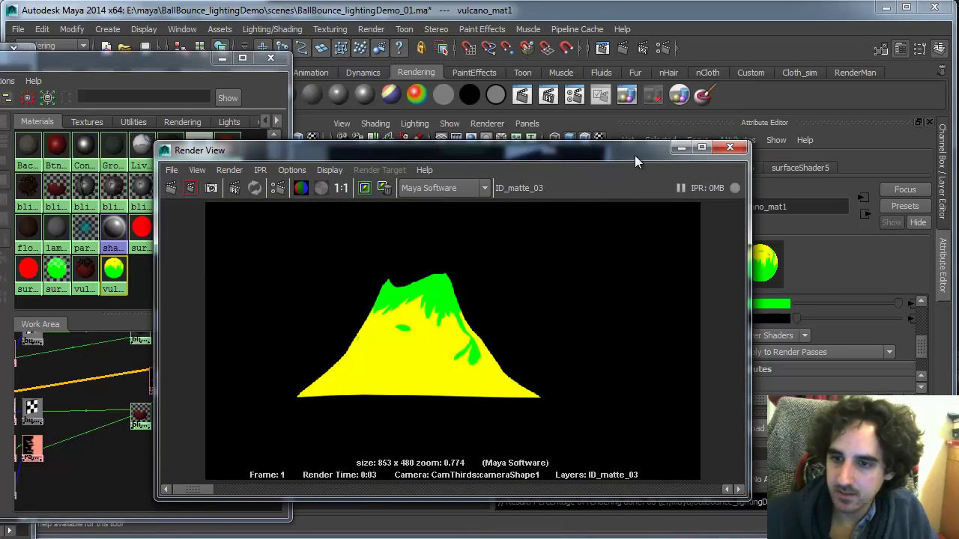
left_click_drag(634, 155, 614, 447)
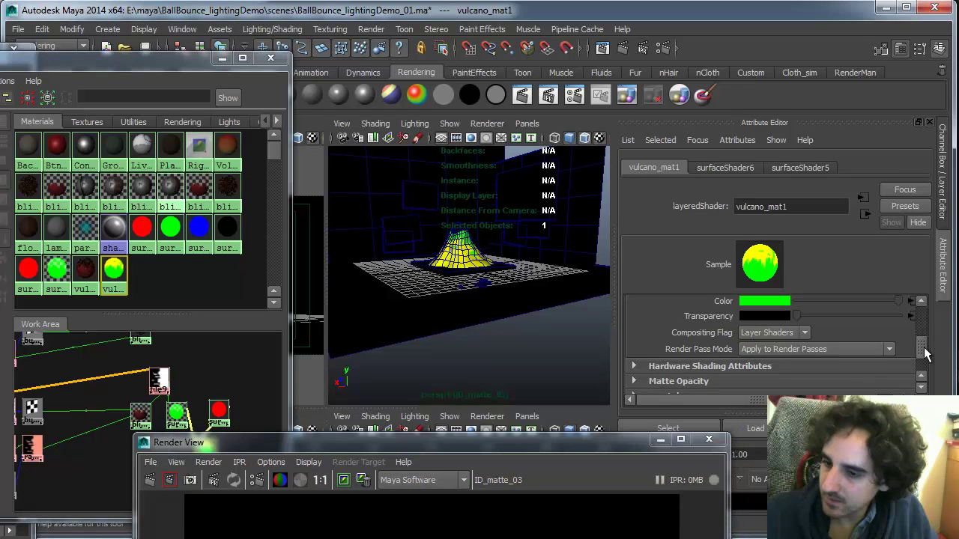
- Break the transparency connection of the red layer in vulcano_mat1
left_click_drag(926, 356, 926, 340)
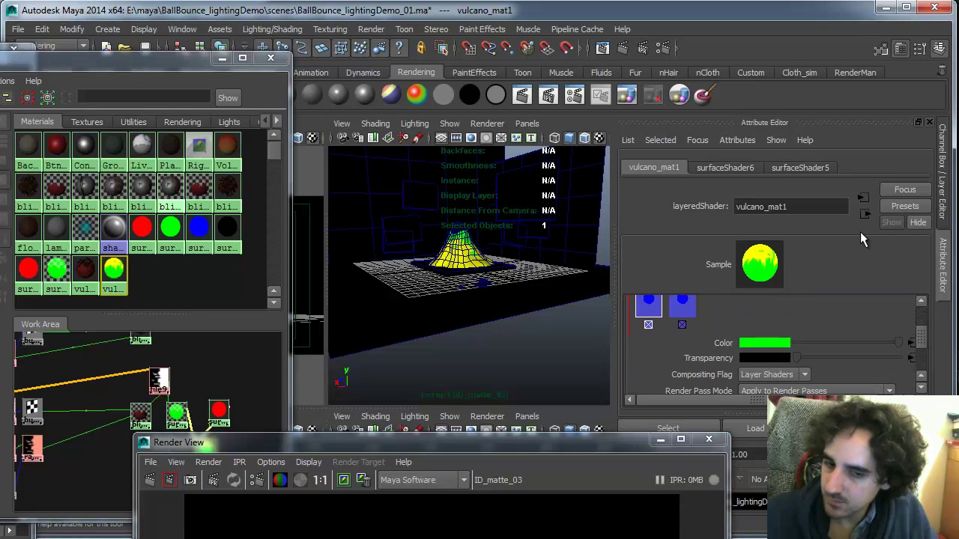
left_click(681, 308)
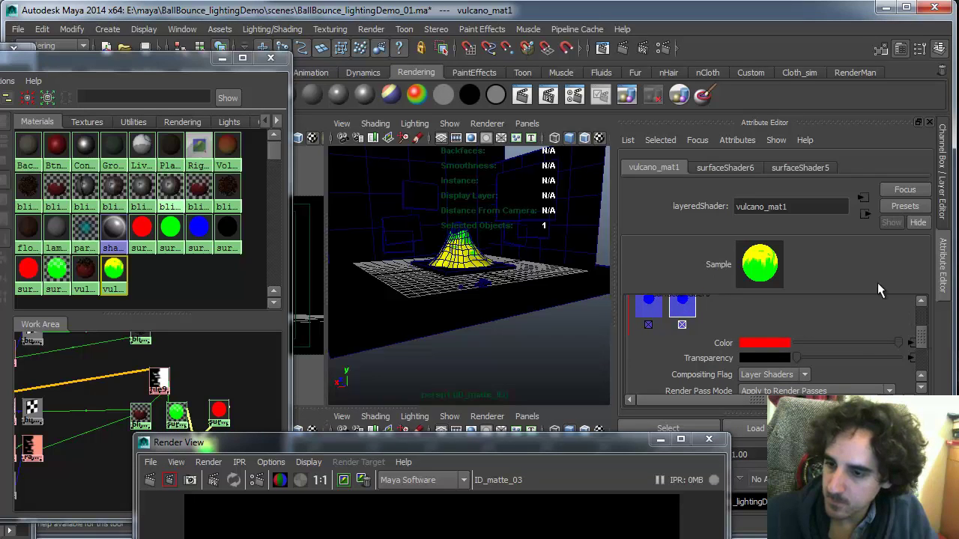
right_click(719, 359)
left_click(760, 392)
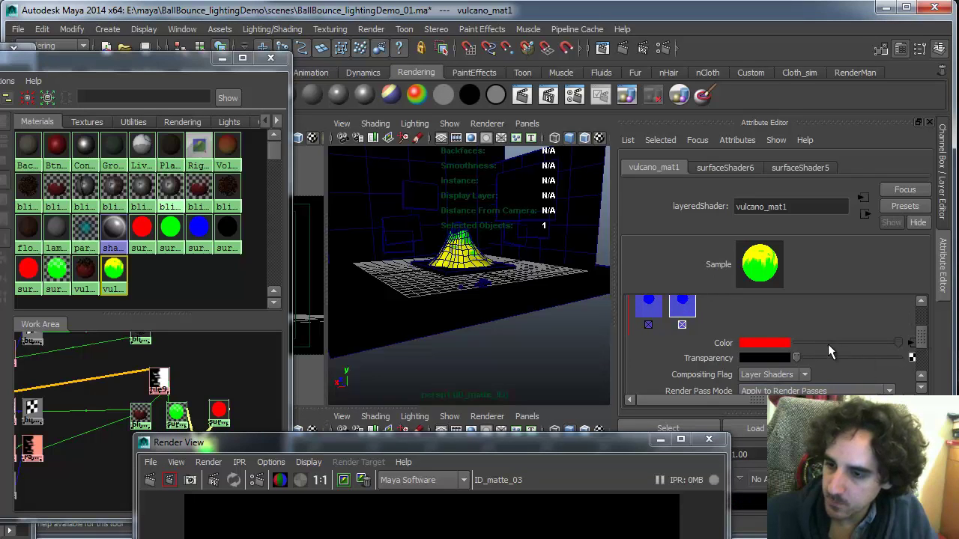
- Examine the output attributes of the green surface shader used in vulcano_mat1's first layer
left_click(650, 306)
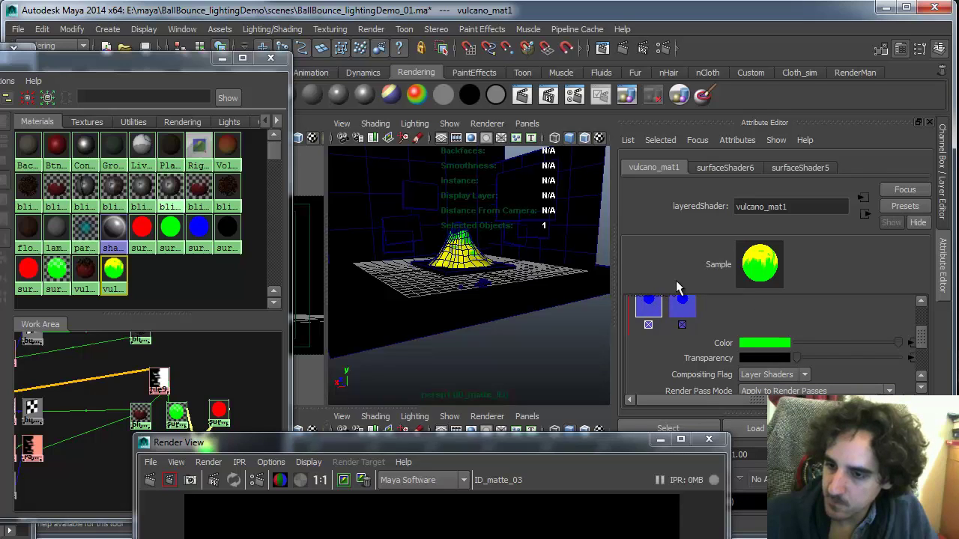
left_click(911, 343)
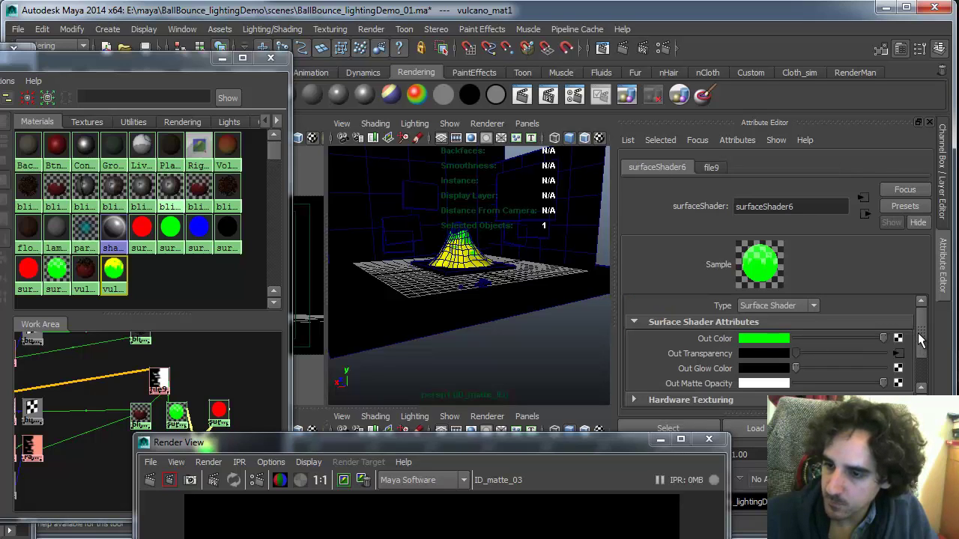
left_click_drag(921, 340, 921, 371)
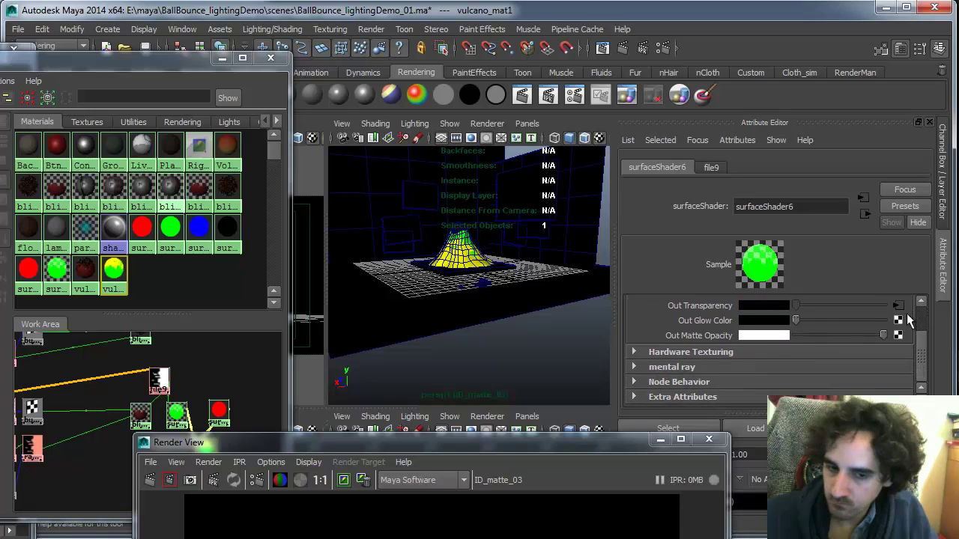
left_click(219, 411)
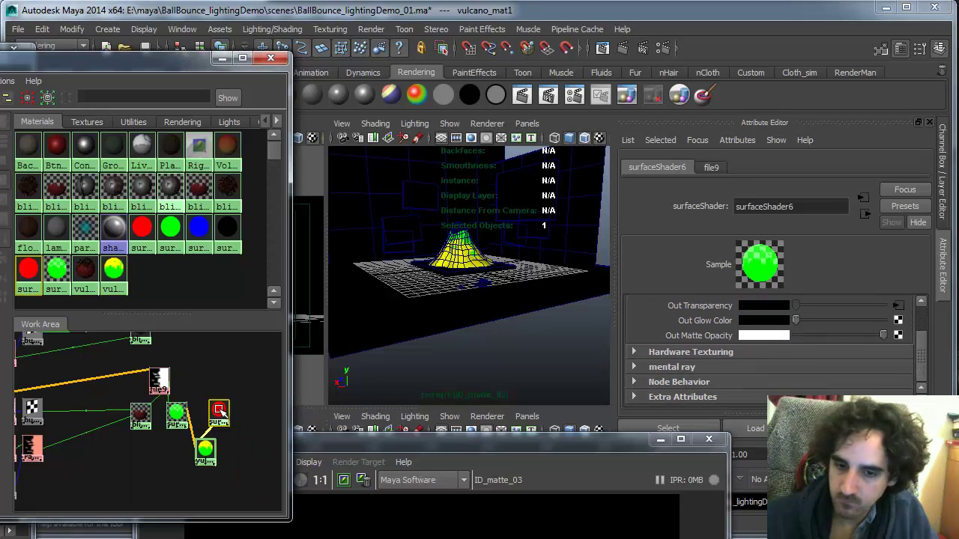
- Set vulcano_mat1's Compositing Flag to Layer Texture and render the ID_matte_03 layer again
left_click(206, 450)
scroll(923, 343, "down", 2)
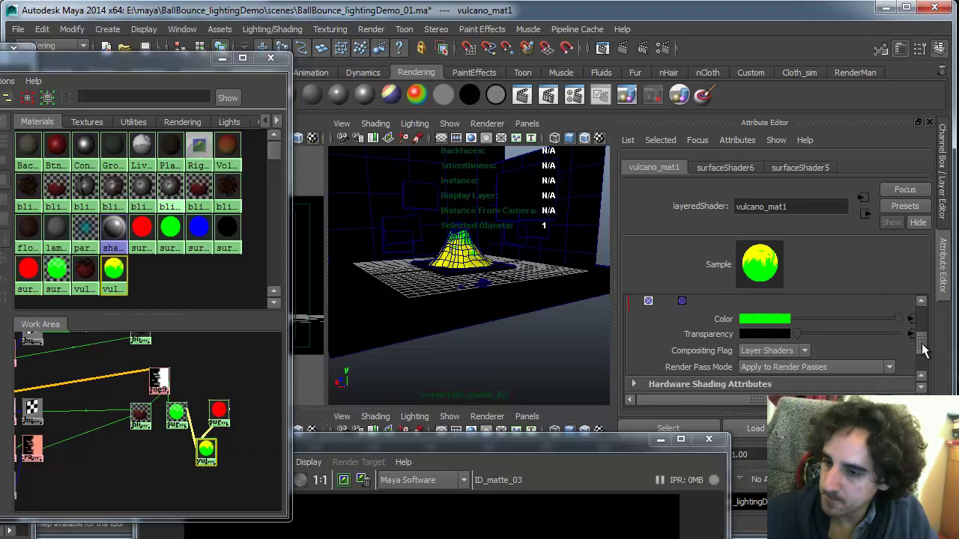
left_click(792, 332)
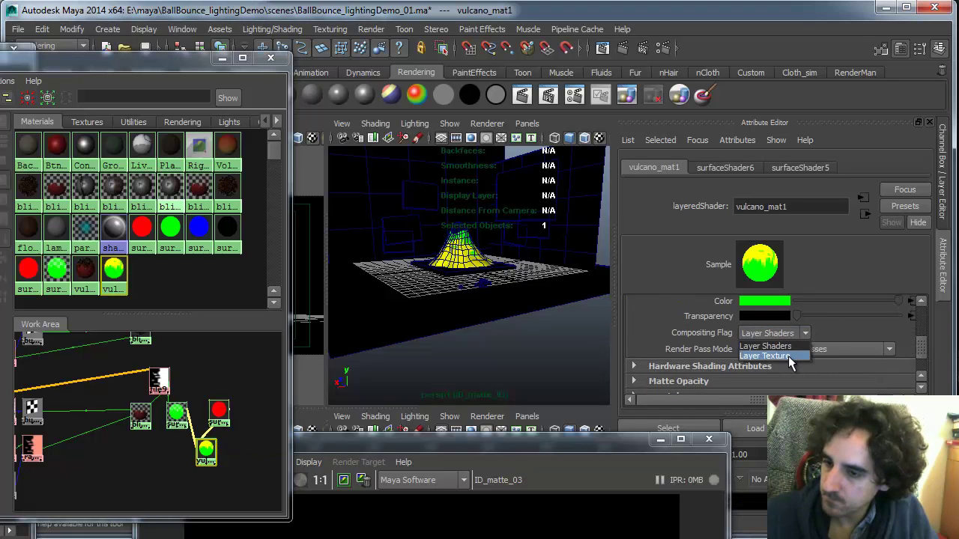
left_click(786, 356)
left_click_drag(614, 441, 630, 143)
left_click(171, 178)
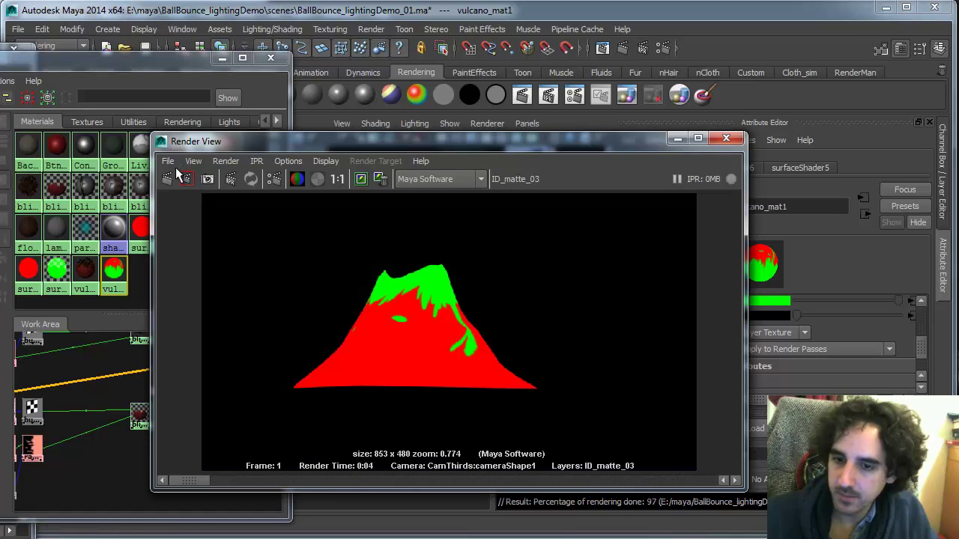
- Save the rendered matte as ID_03.png in the project's images folder and close the Render View
left_click_drag(475, 150, 516, 109)
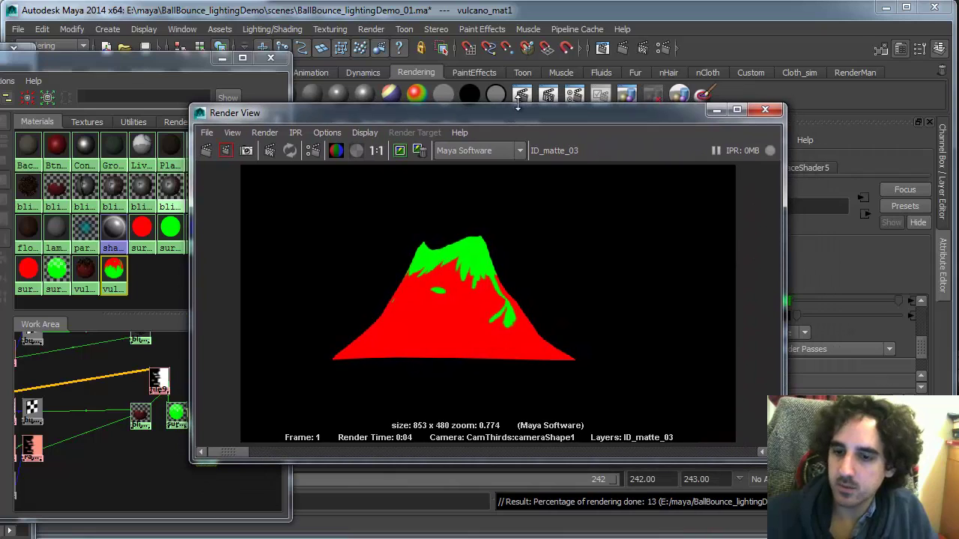
left_click(208, 133)
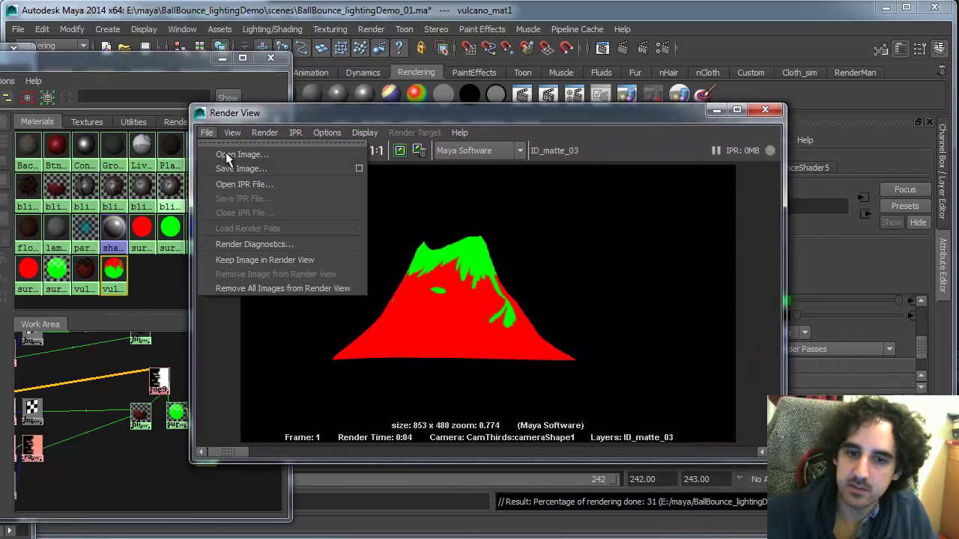
left_click(266, 169)
left_click(316, 232)
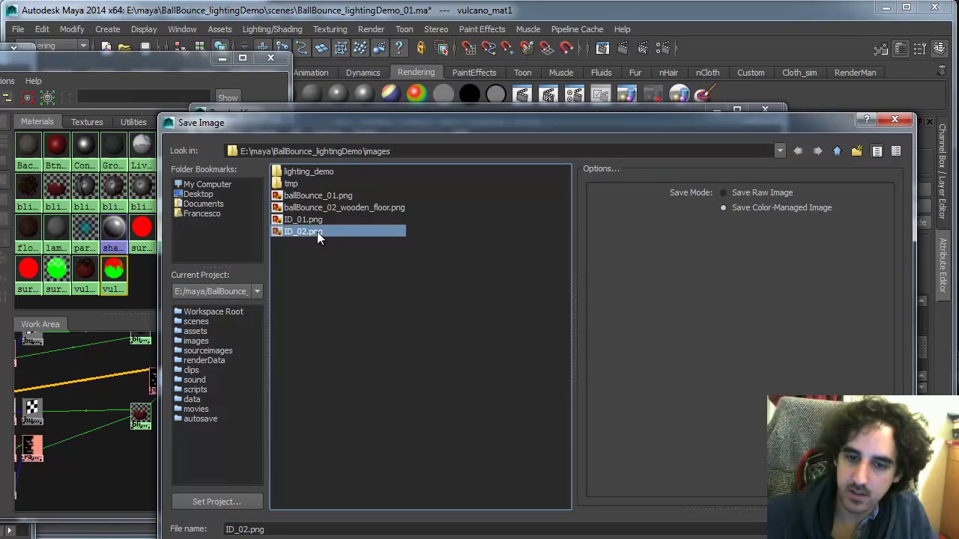
left_click(246, 528)
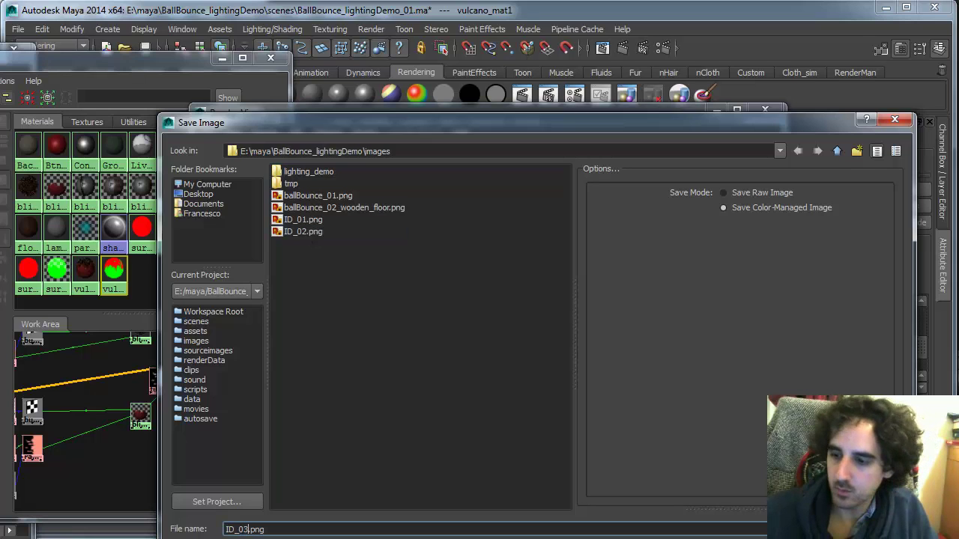
key("Return")
left_click(765, 111)
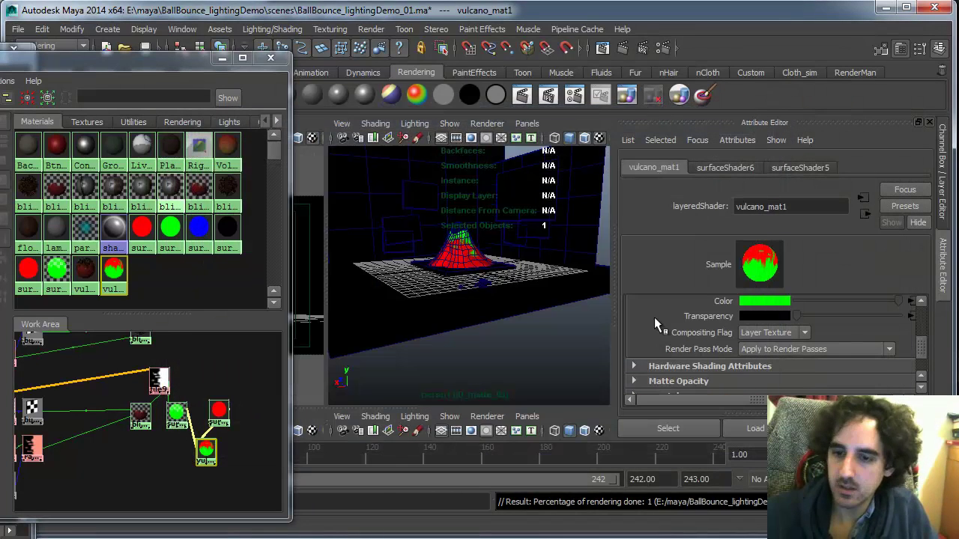
- Switch from Maya to the file browser window showing the lighting_demo folder
left_click(938, 49)
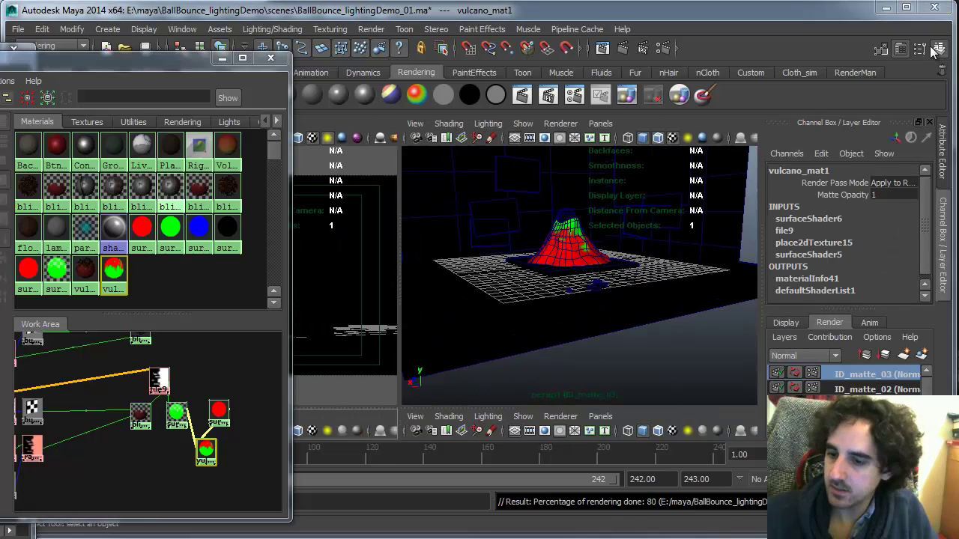
key("alt+Tab")
key("alt+Tab")
key("alt+Tab")
key("alt+Tab")
key("alt+Tab")
key("alt+Tab")
key("alt+Tab")
key("alt+Tab")
key("alt+Tab")
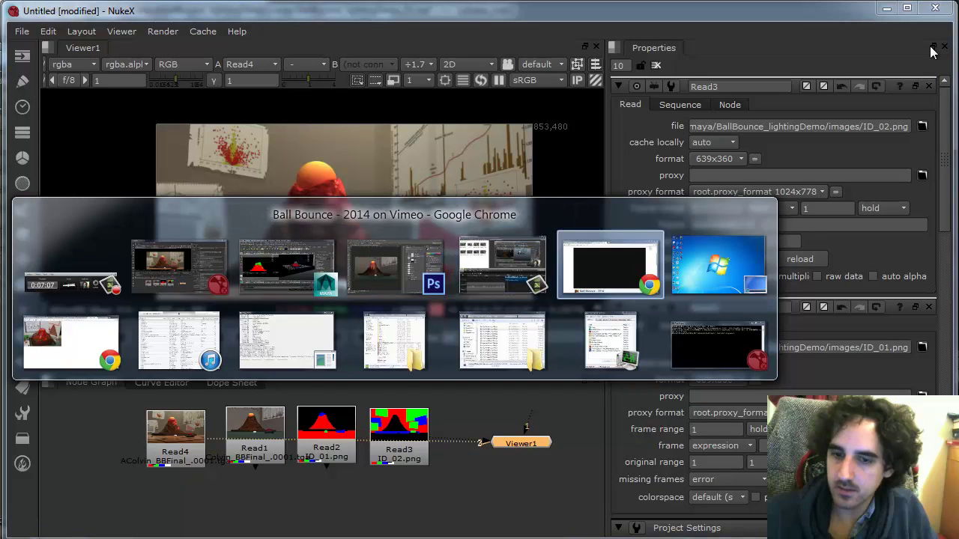
key("alt+Tab")
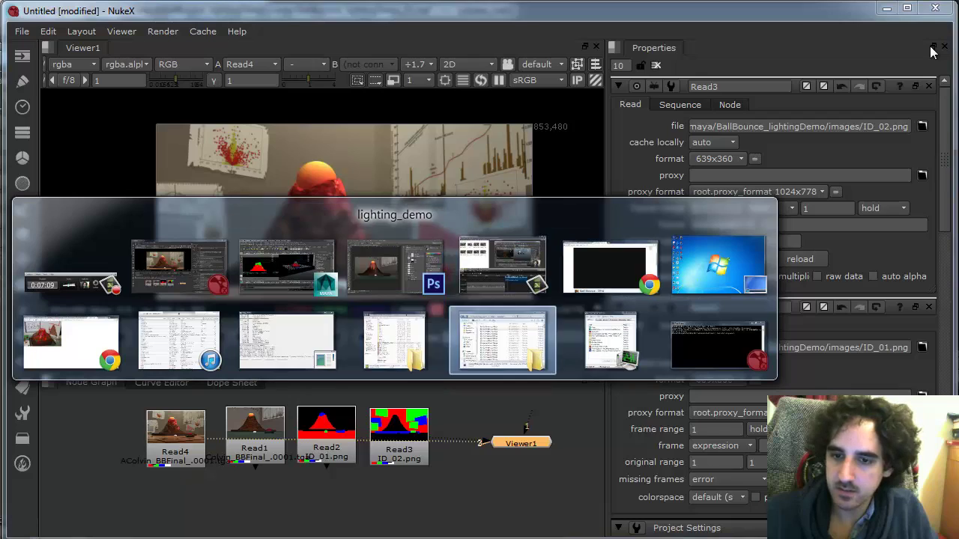
left_click_drag(935, 192, 879, 141)
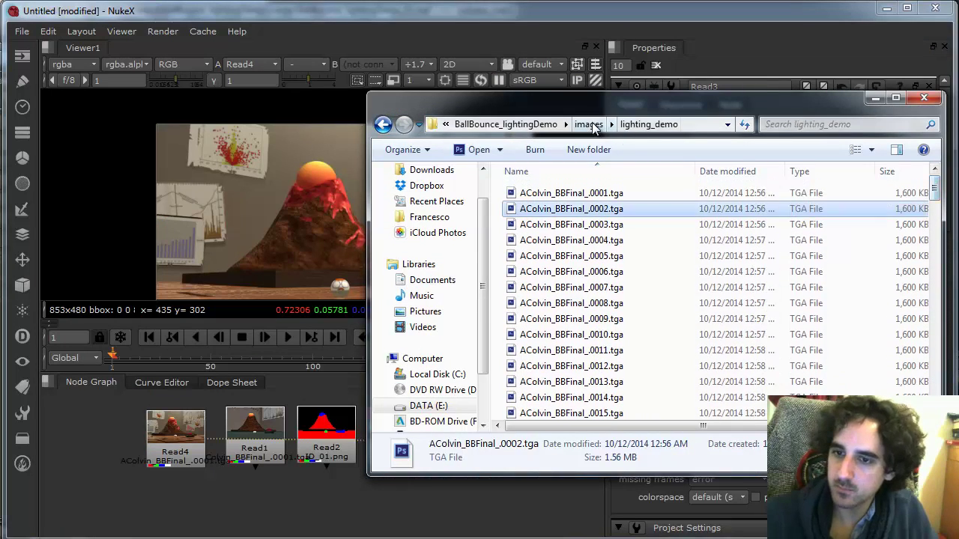
- Go up to the project's images folder and return to NukeX
left_click(588, 124)
mouse_move(935, 184)
left_mouse_down()
mouse_move(935, 250)
mouse_move(935, 184)
left_mouse_up()
left_click(422, 3)
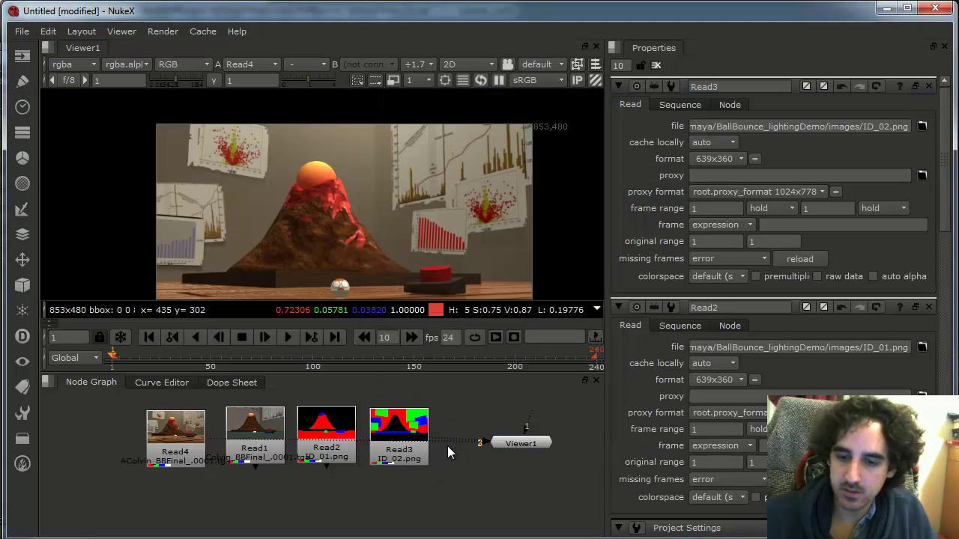
- Add a Read node loading ID_03.png from the BallBounce_lightingDemo images folder, with the image sequences listed as individual files
key("r")
left_click(170, 306)
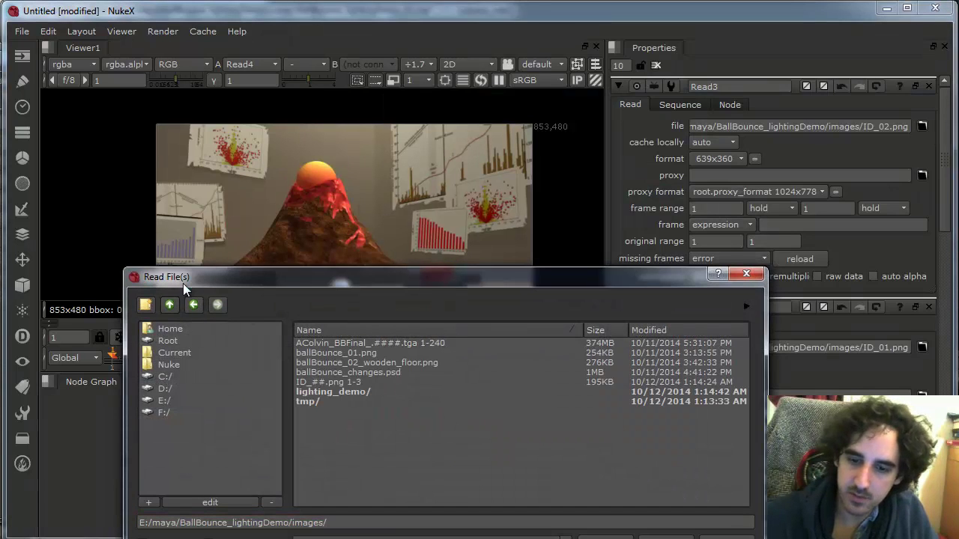
left_click(188, 538)
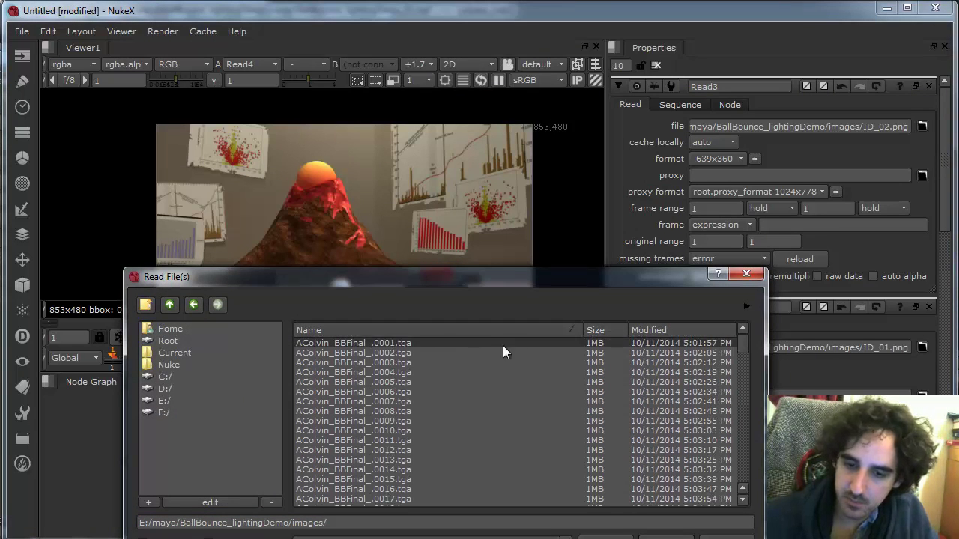
left_click_drag(743, 345, 730, 518)
double_click(335, 488)
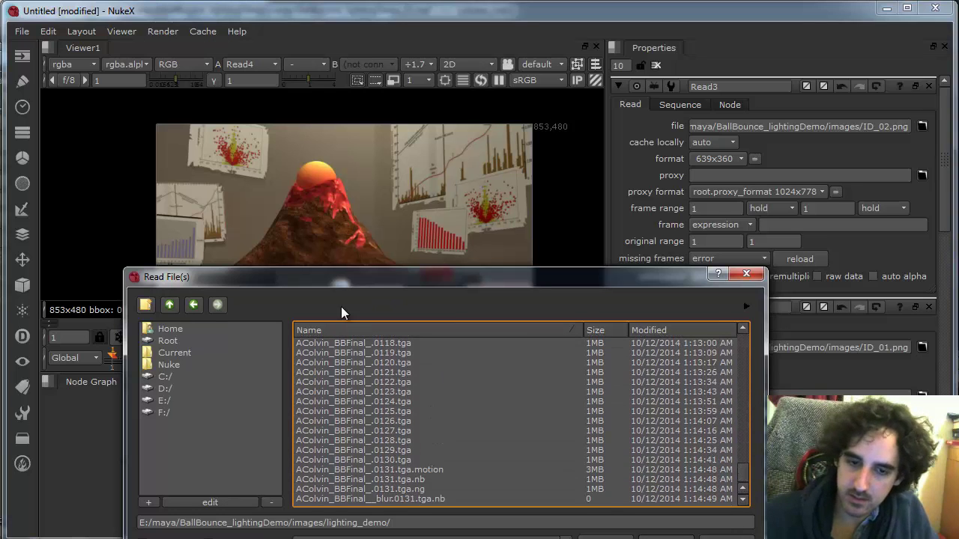
left_click(170, 304)
left_click_drag(741, 415, 742, 485)
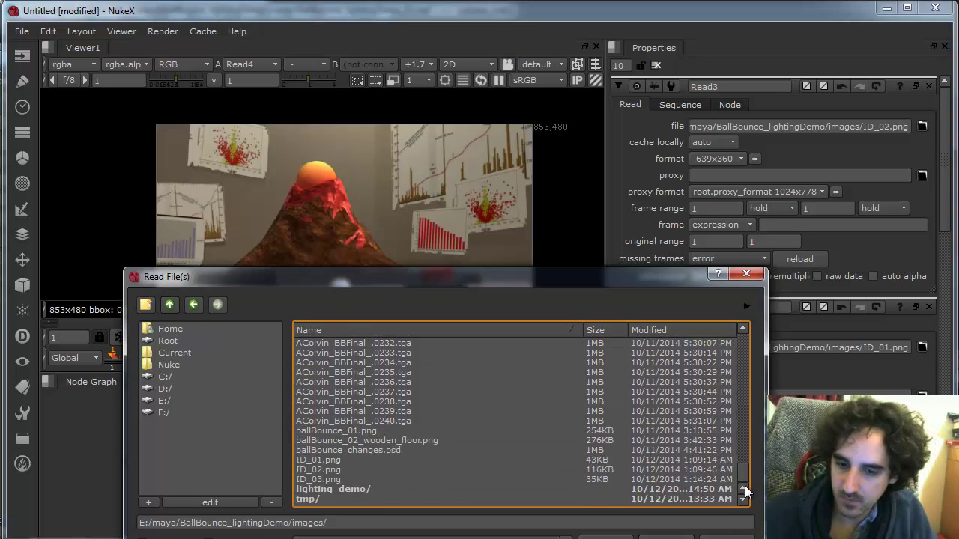
left_click(397, 479)
key("Return")
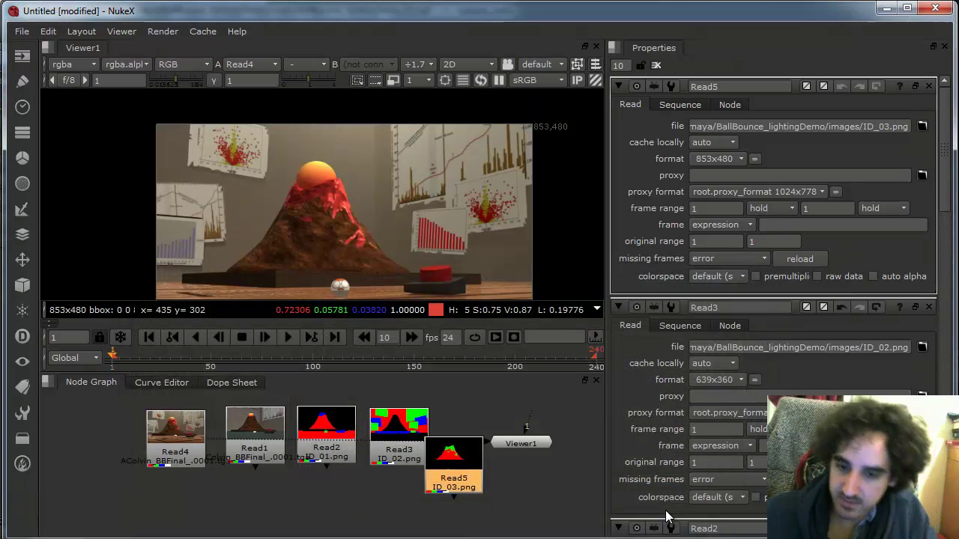
- Line up the new ID_03.png Read node beside the ID_02.png node in the node graph
mouse_move(475, 453)
left_mouse_down()
mouse_move(485, 445)
mouse_move(473, 443)
left_mouse_up()
left_click(473, 442, "ctrl+shift")
left_click(342, 434, "ctrl+shift")
- View the ID_02.png matte and the ID_03.png matte in the viewer
left_click(395, 427)
key("1")
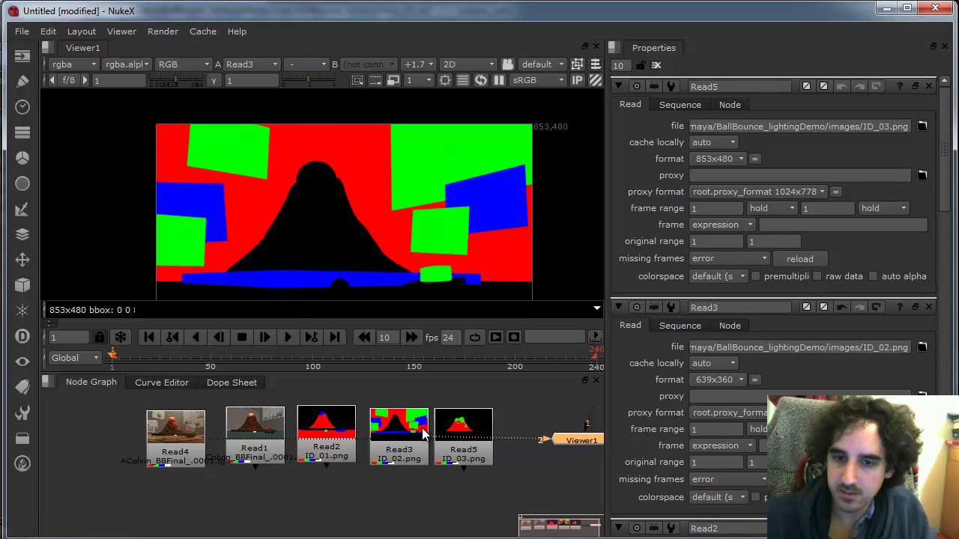
left_click(456, 427)
key("1")
- Display the Read4 volcano render in the viewer at frame 188 and frame the whole node graph
left_click(188, 451)
key("1")
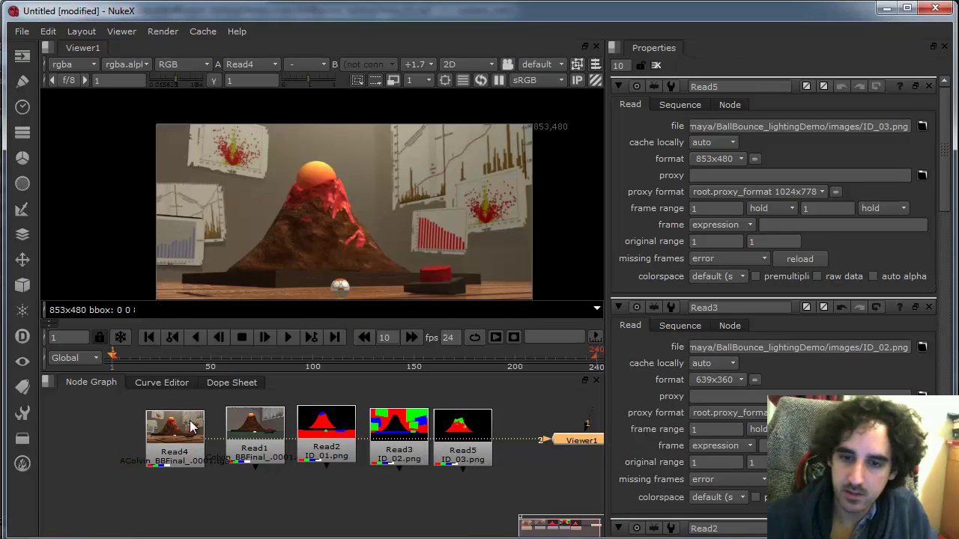
scroll(405, 227, "down", 1)
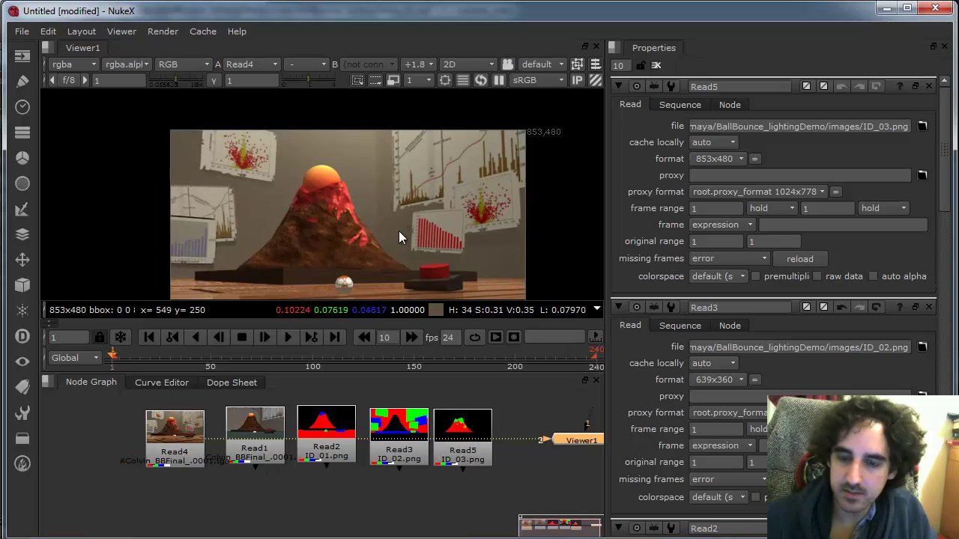
left_click_drag(399, 230, 391, 196)
left_click(491, 365)
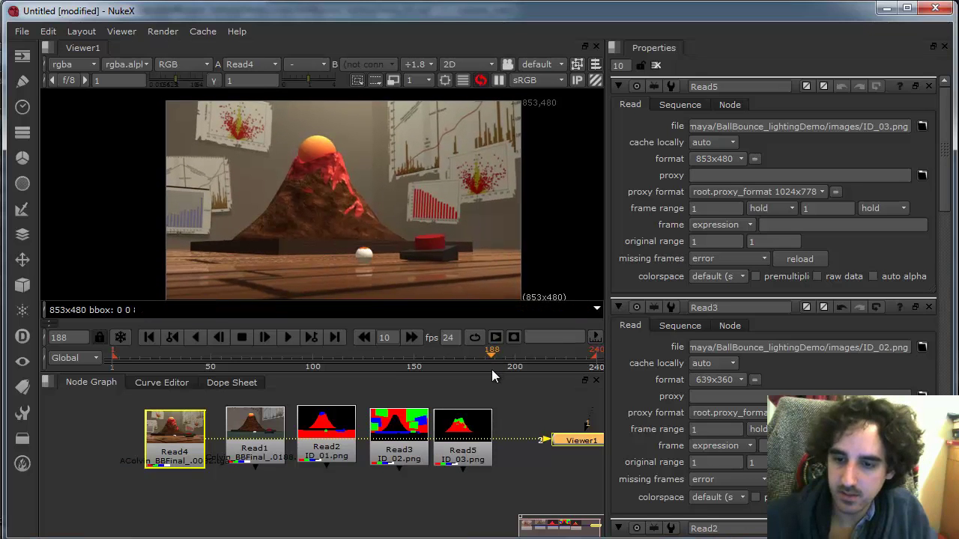
key("f")
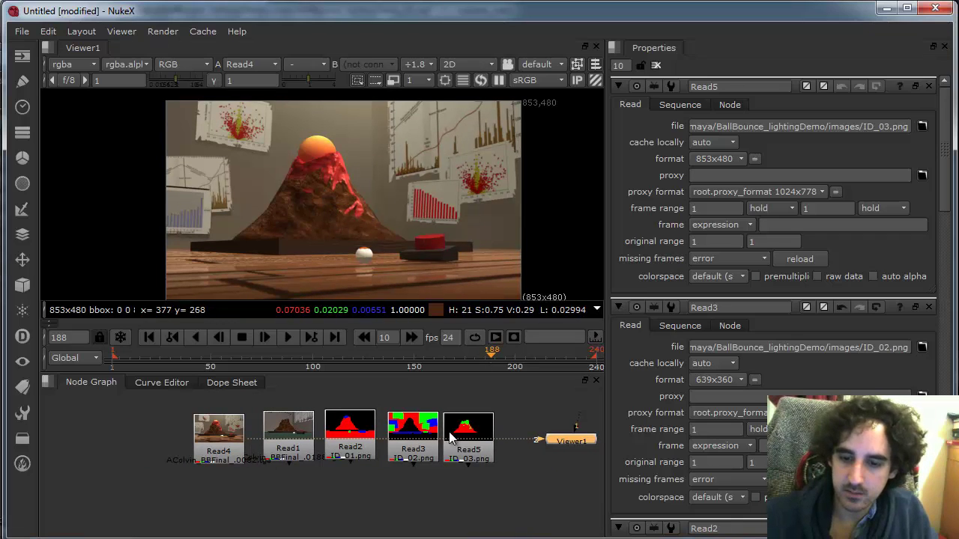
- Add a Shuffle node and connect it below the ID_03.png Read node
left_click(264, 496)
key("Tab")
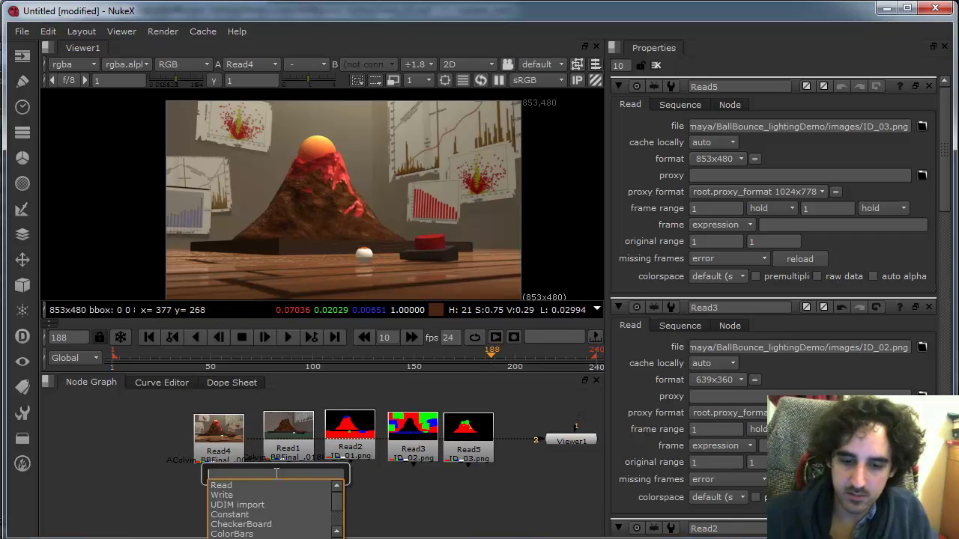
type("shuffl")
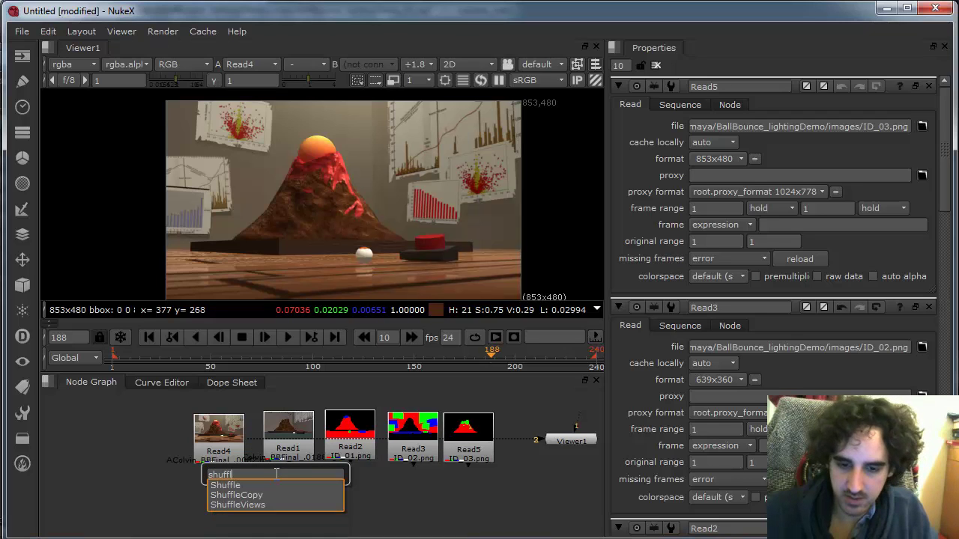
type("e")
key("Return")
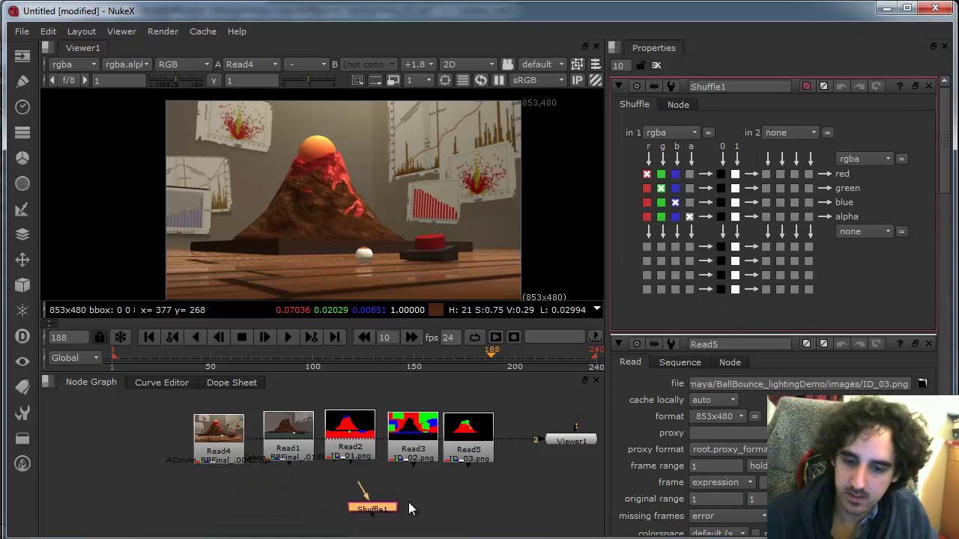
left_click_drag(423, 505, 472, 500)
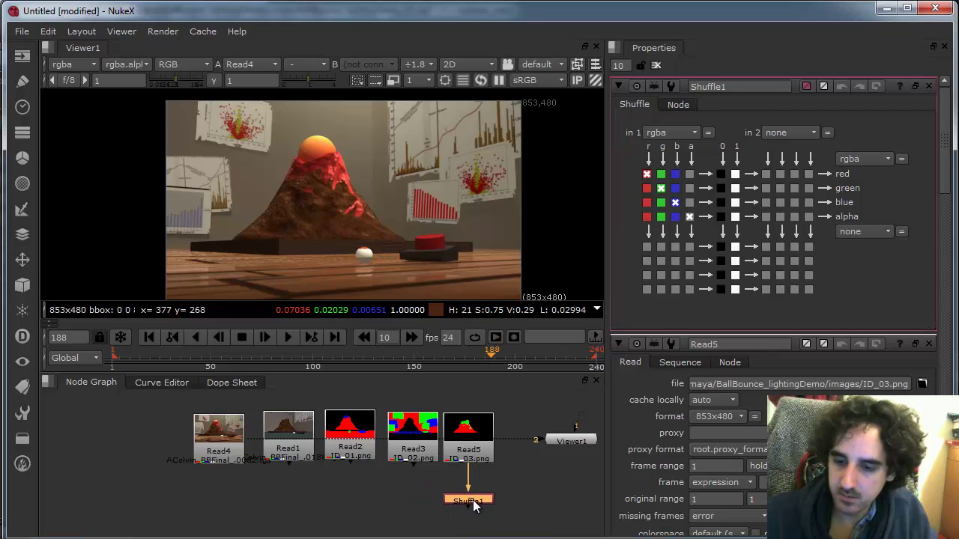
- Route the Shuffle's red input into its red, green, blue and alpha outputs and check its alpha in the viewer
key("2")
left_click(647, 202)
left_click(646, 188)
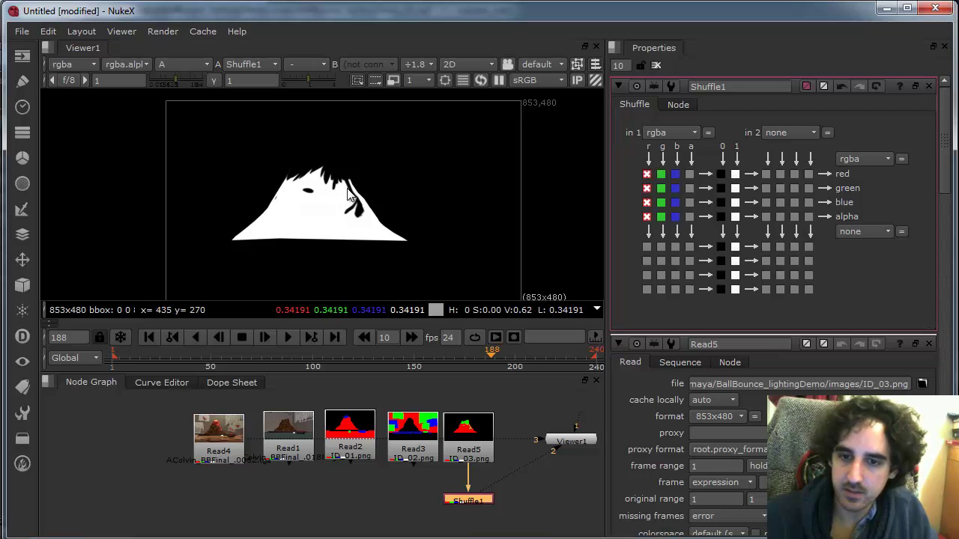
key("a")
key("a")
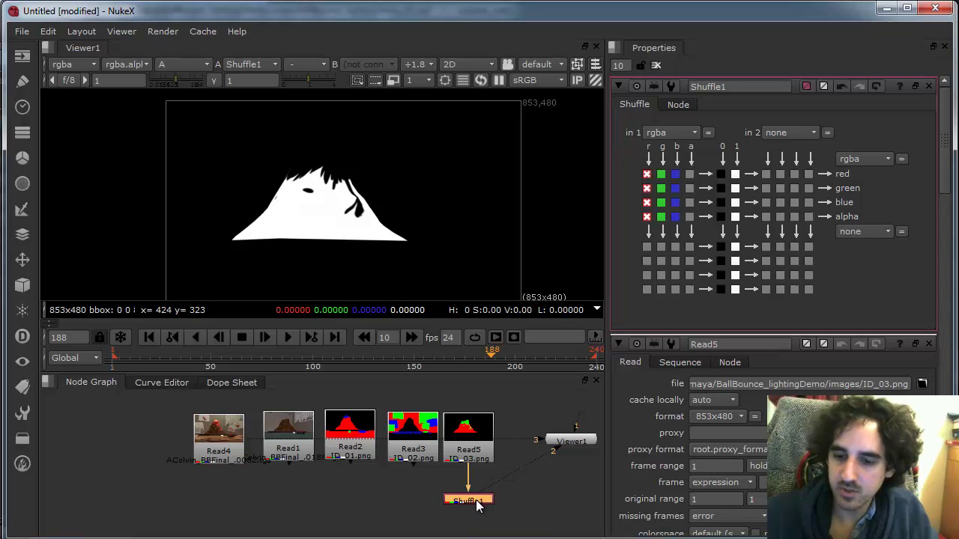
- Move the ID_03.png Read node and its Shuffle to the left of the Read4 render node
scroll(466, 474, "down", 4)
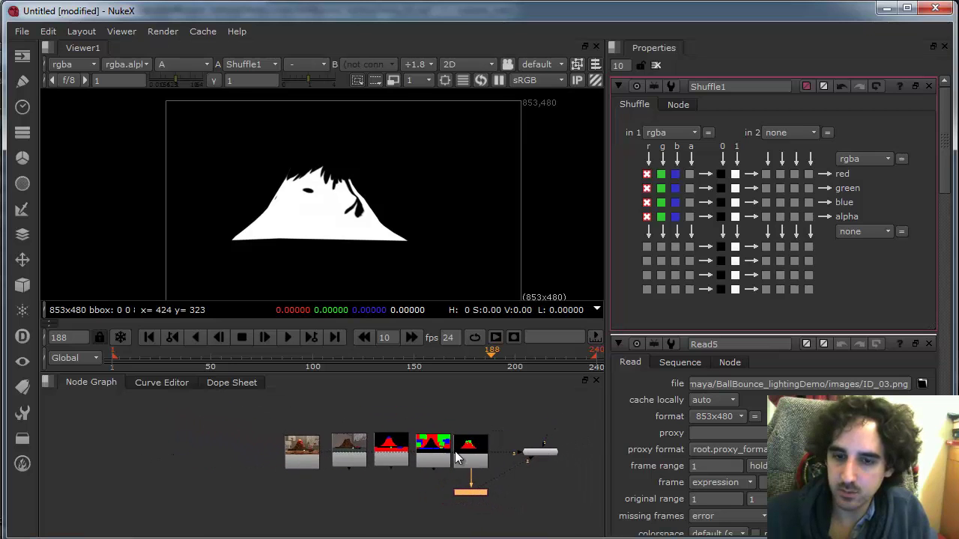
scroll(480, 465, "up", 4)
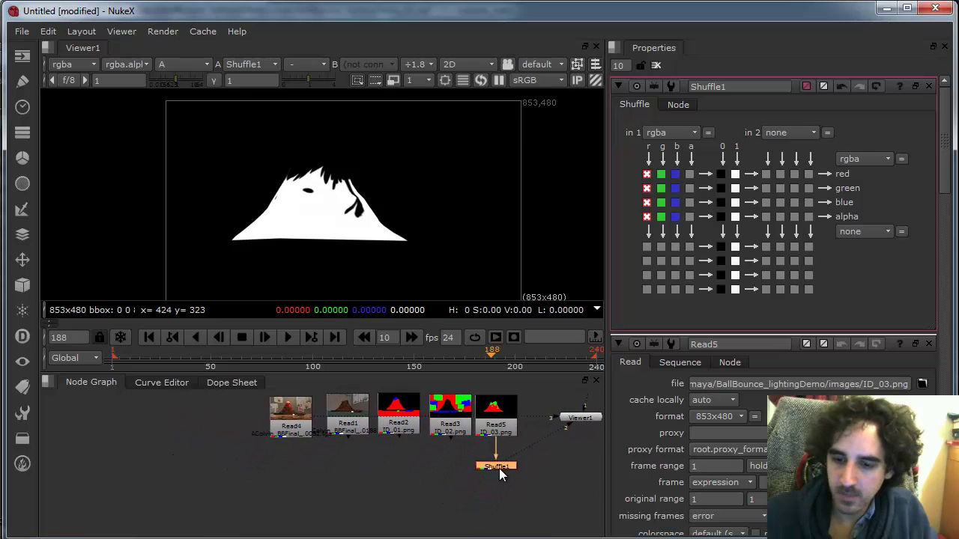
left_click_drag(496, 467, 161, 471)
left_click(211, 443)
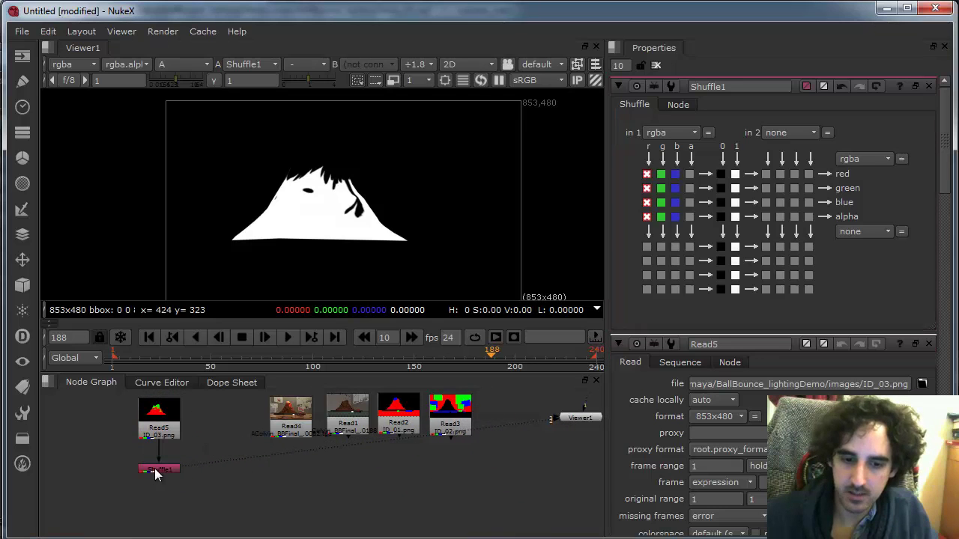
- Add a ColorCorrect node below the Read4 render and view its output in RGB
key("Tab")
key("Escape")
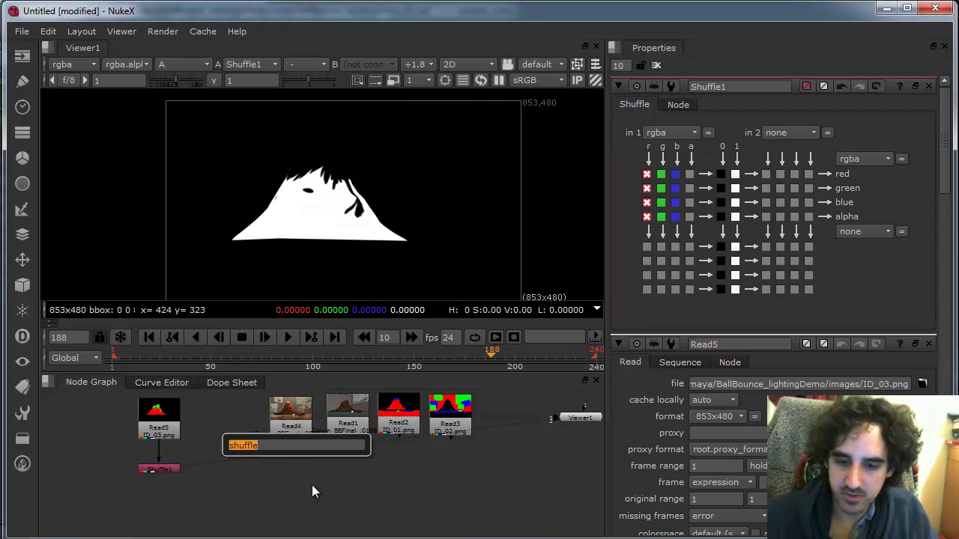
key("Escape")
key("c")
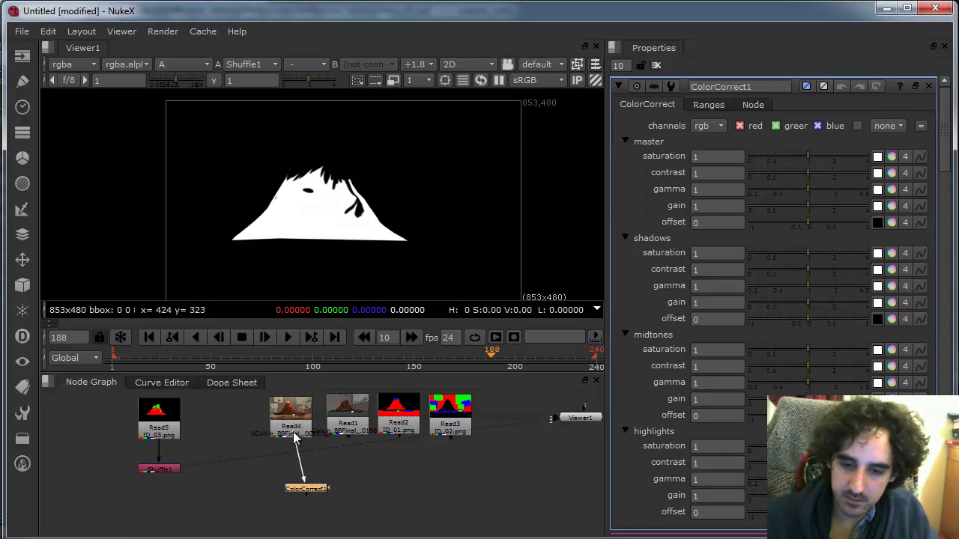
left_click_drag(306, 489, 296, 470)
key("1")
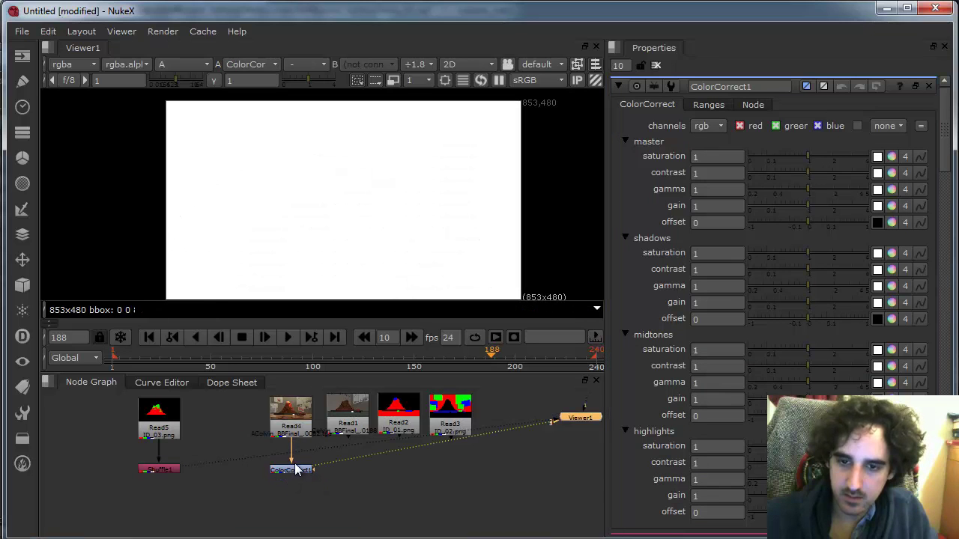
key("a")
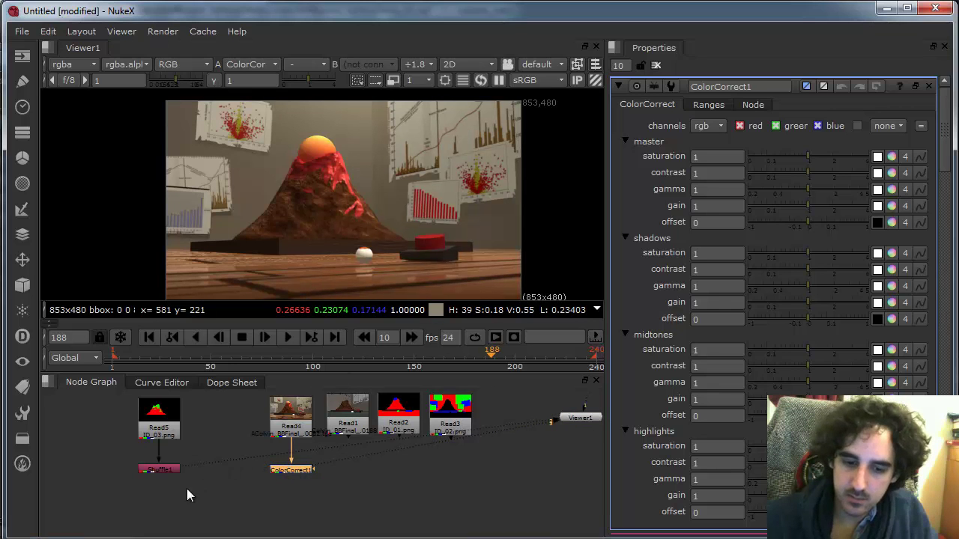
- Connect the Shuffle's output to the mask input of the ColorCorrect node
left_click(169, 467)
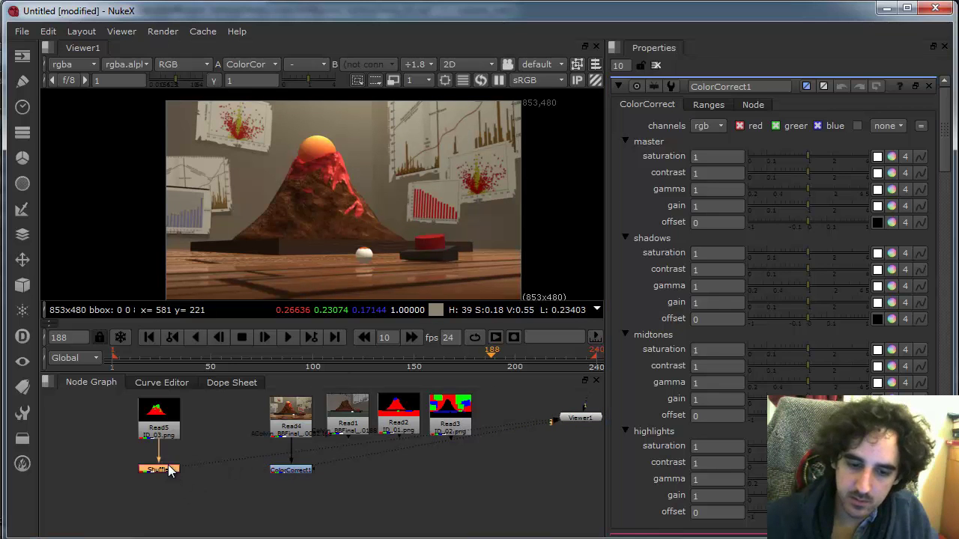
left_click(294, 470)
key("y")
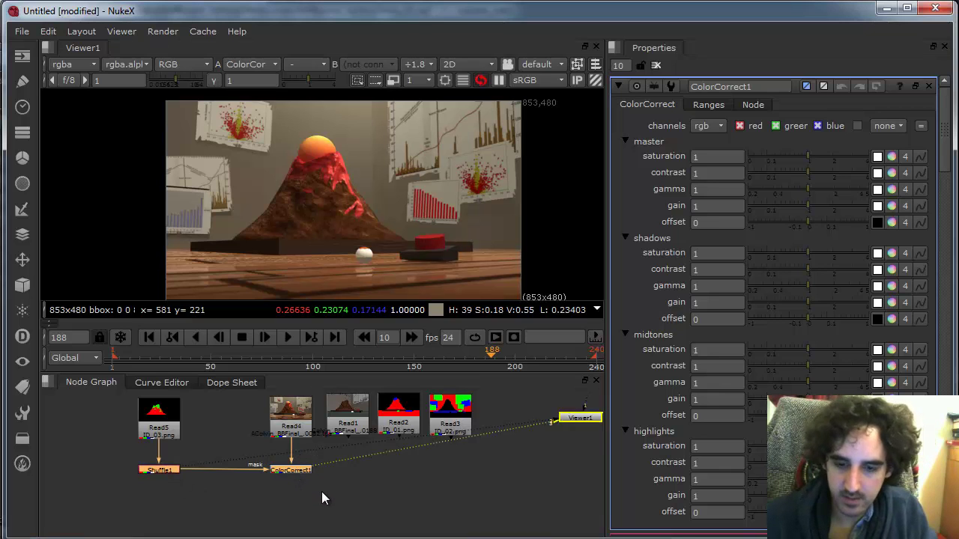
left_click(322, 494)
left_click(292, 467)
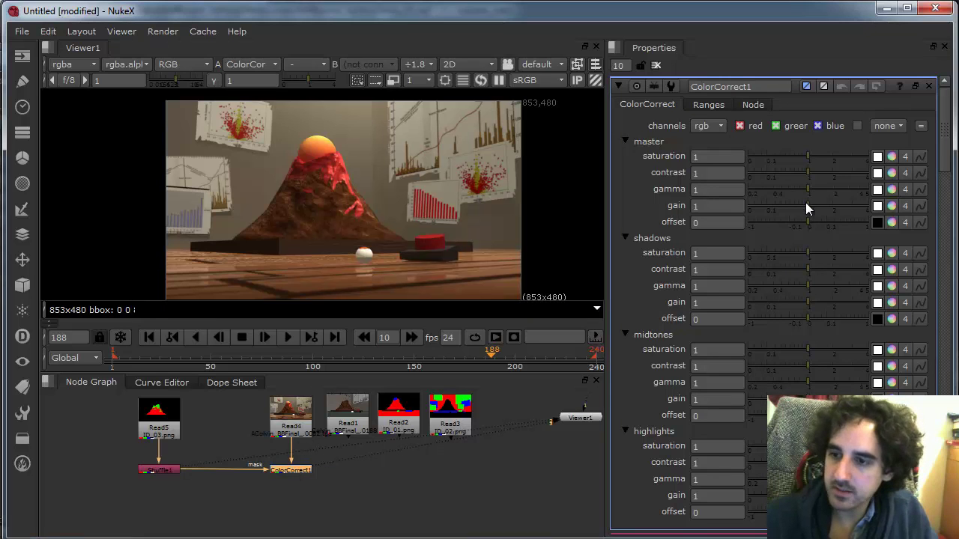
- Set the ColorCorrect node's master gain to 0.75
mouse_move(805, 203)
left_mouse_down()
mouse_move(791, 204)
mouse_move(821, 209)
mouse_move(802, 208)
left_mouse_up()
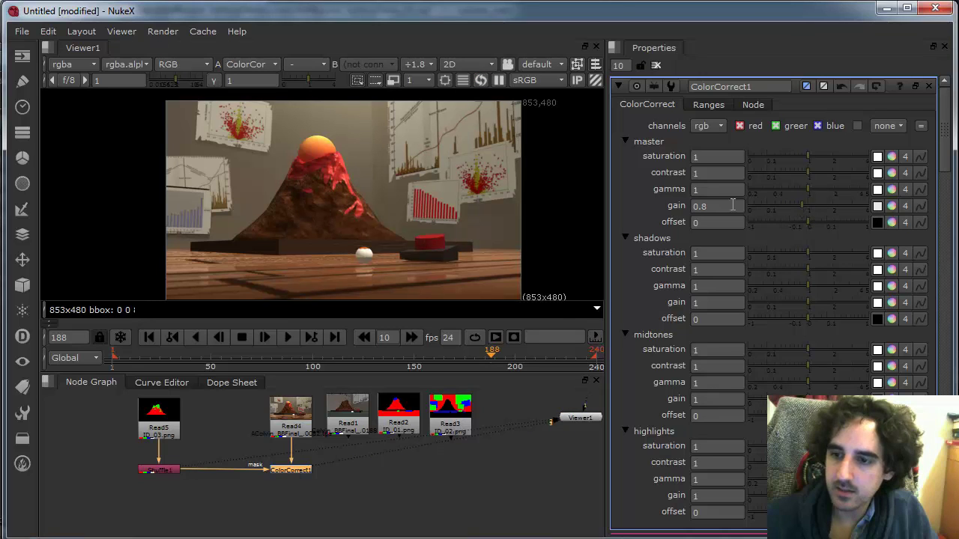
left_click_drag(800, 205, 796, 205)
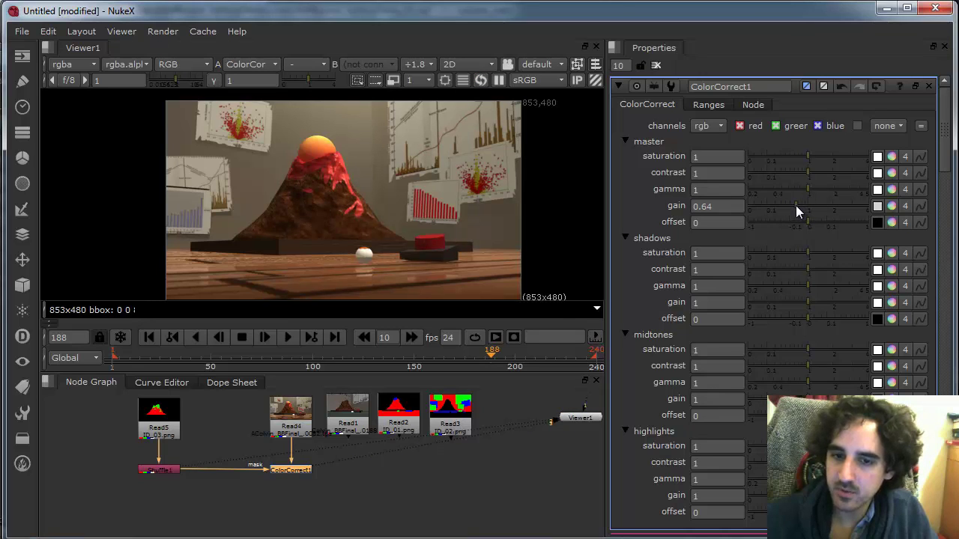
double_click(724, 207)
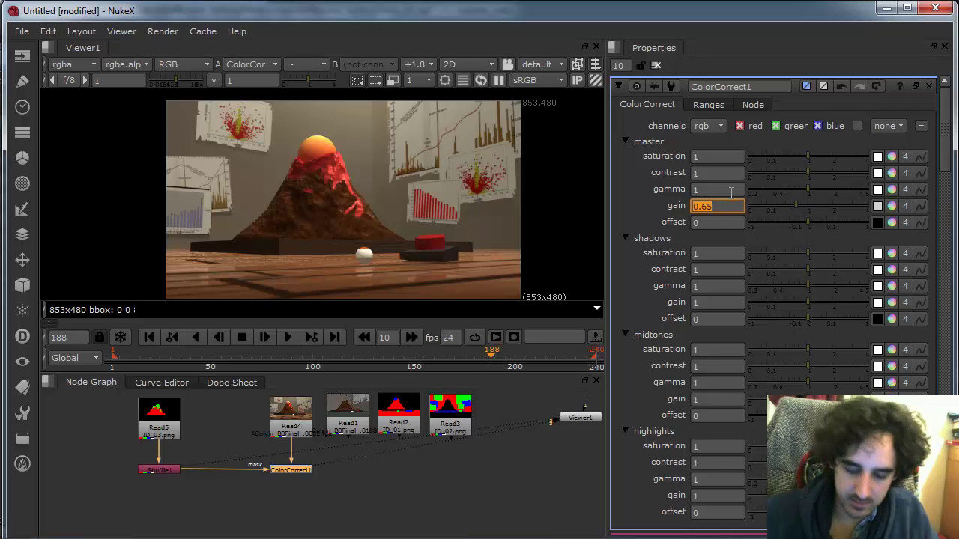
type(".64")
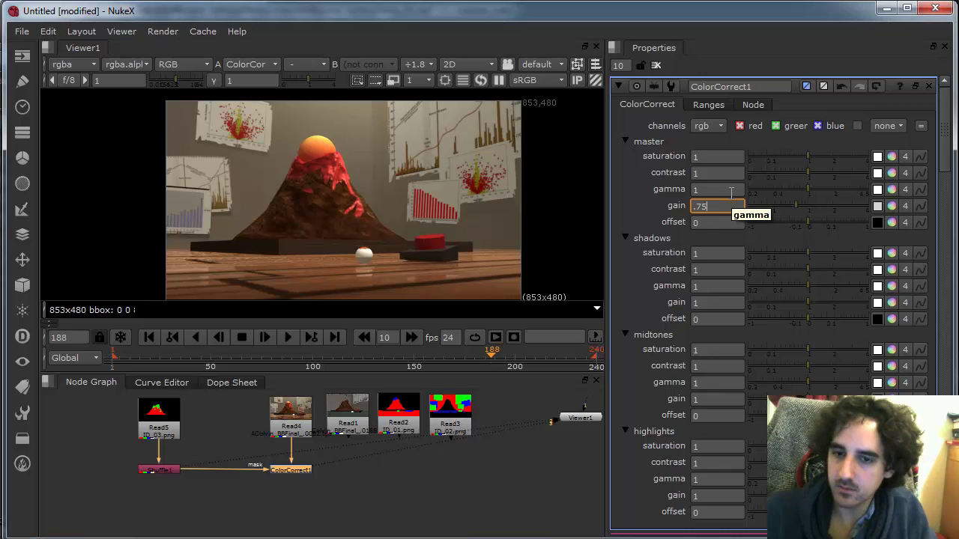
- Rename the ColorCorrect node as volcano_overall_down
left_click(749, 89)
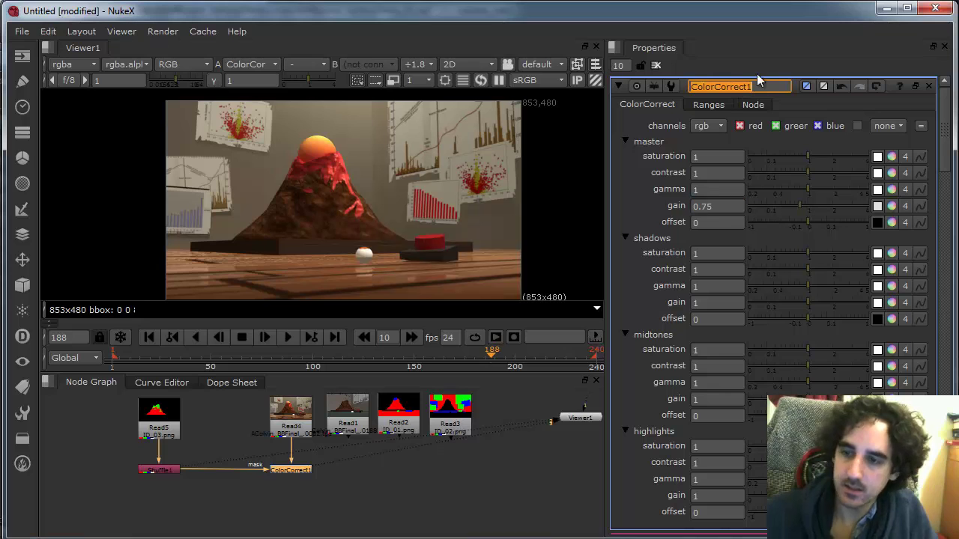
type("volcano_overall_down")
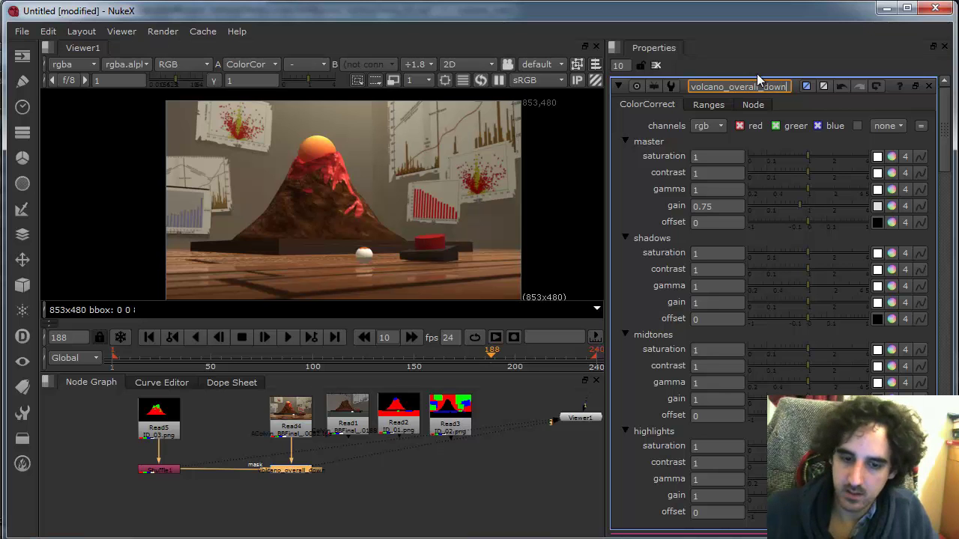
left_click(348, 492)
scroll(347, 471, "up", 2)
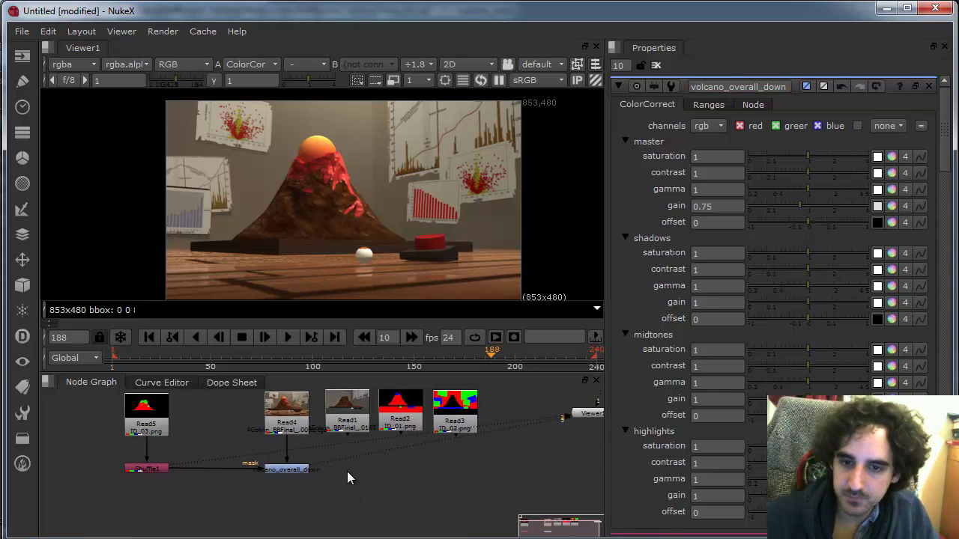
- Add an In merge node and place it below the Shuffle, fed by the Shuffle's output
scroll(337, 471, "down", 2)
left_click_drag(332, 471, 407, 445)
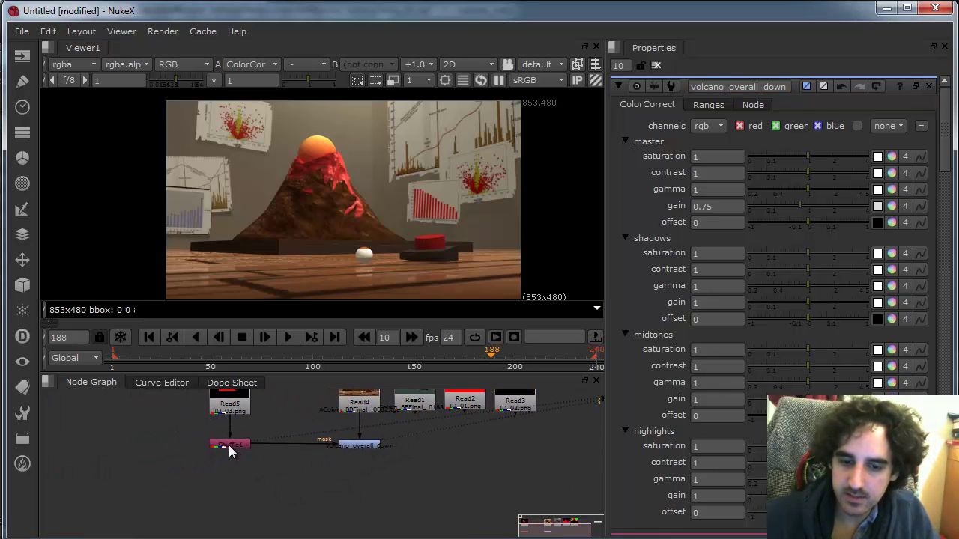
key("Tab")
type("ib")
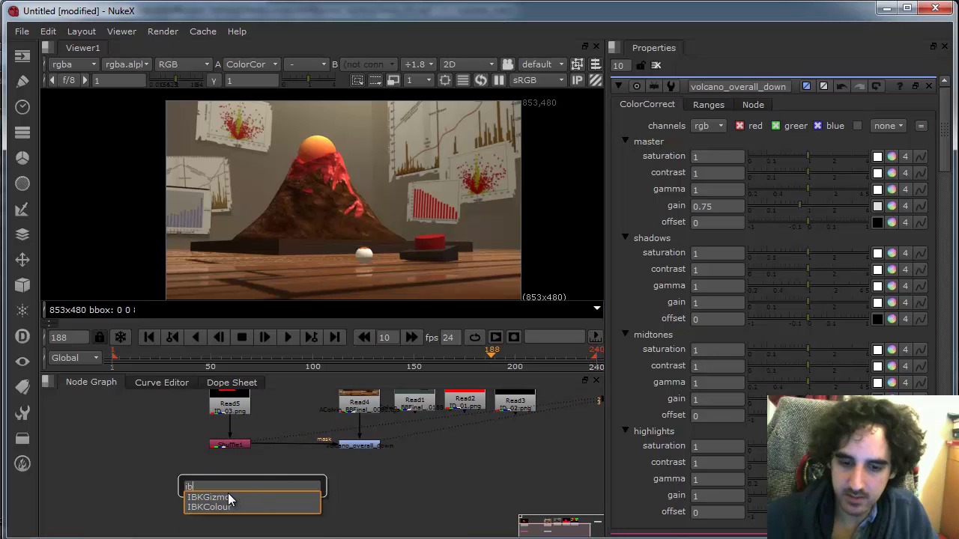
key("BackSpace")
type("n")
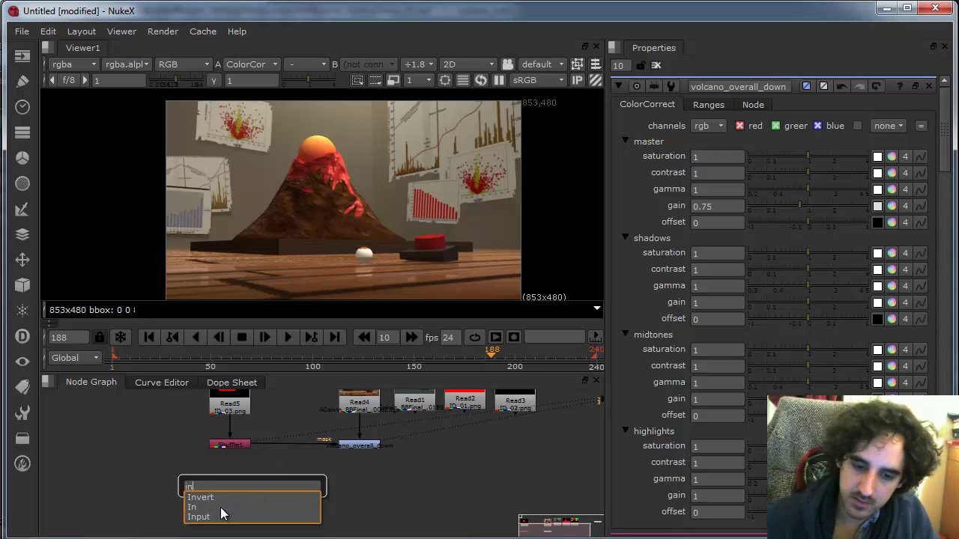
key("Return")
left_click_drag(251, 493, 231, 516)
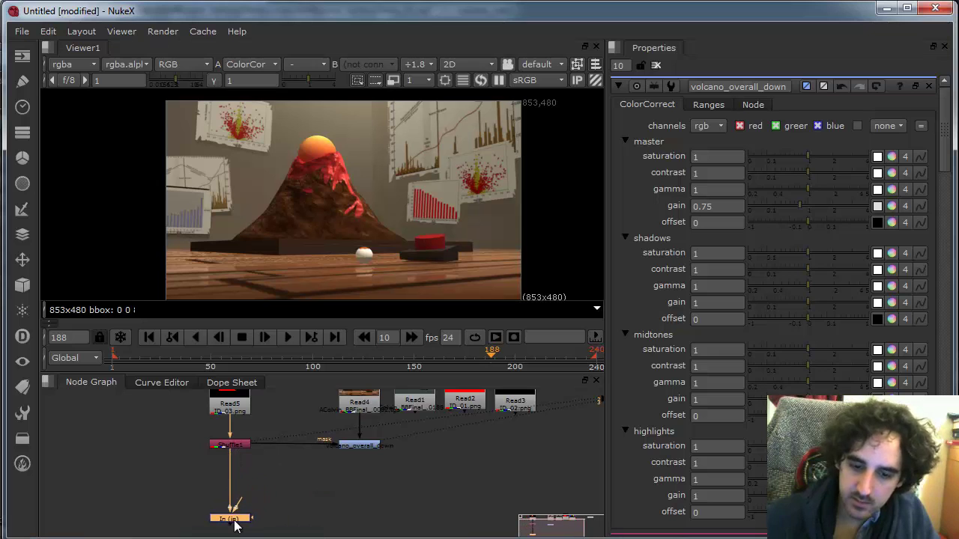
- Create a Bezier node with the TCL command Bezier and connect it to the In node's free input
type("xBezier")
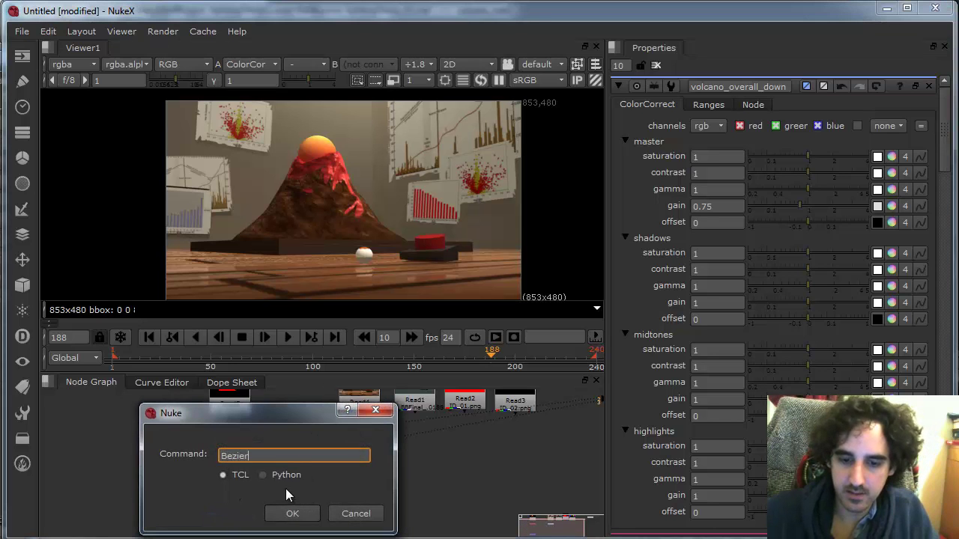
key("Return")
left_click(298, 496)
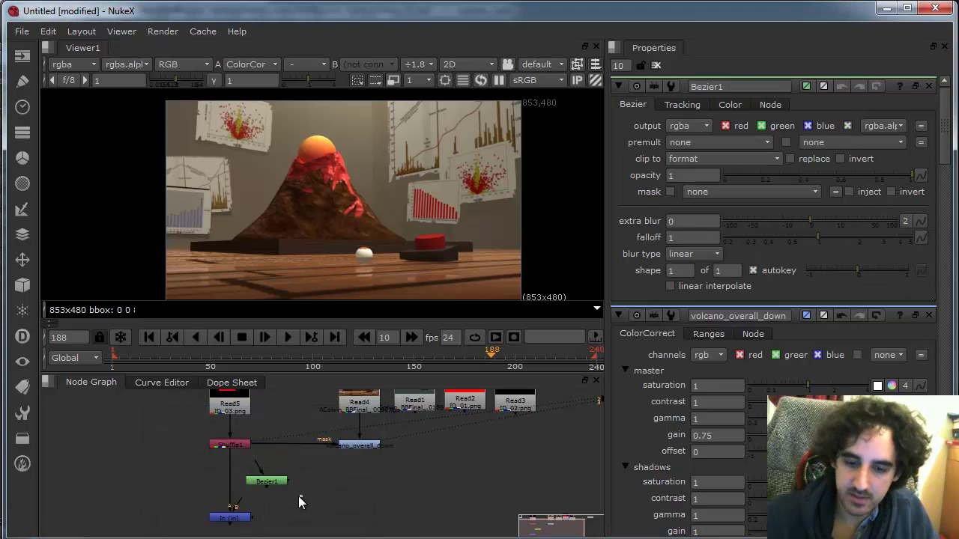
key("x")
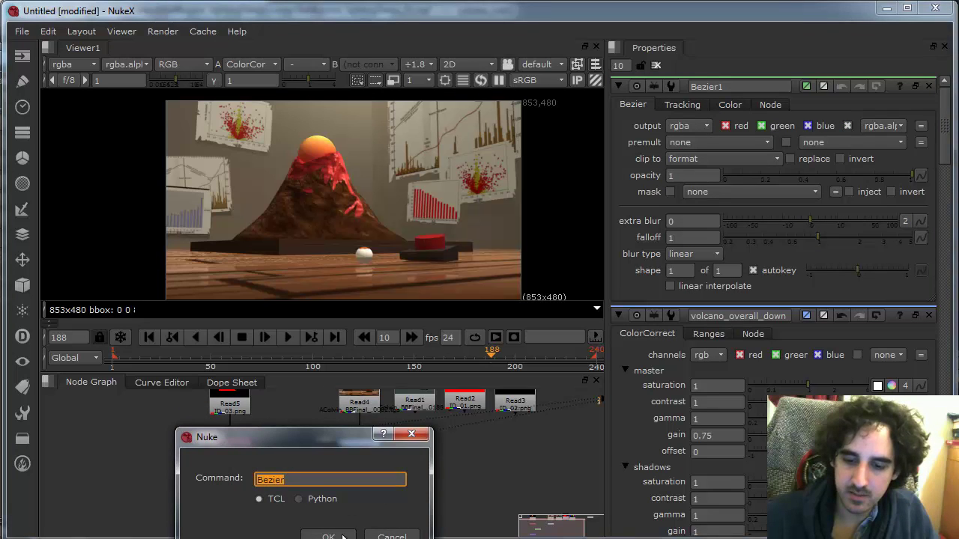
left_click(392, 537)
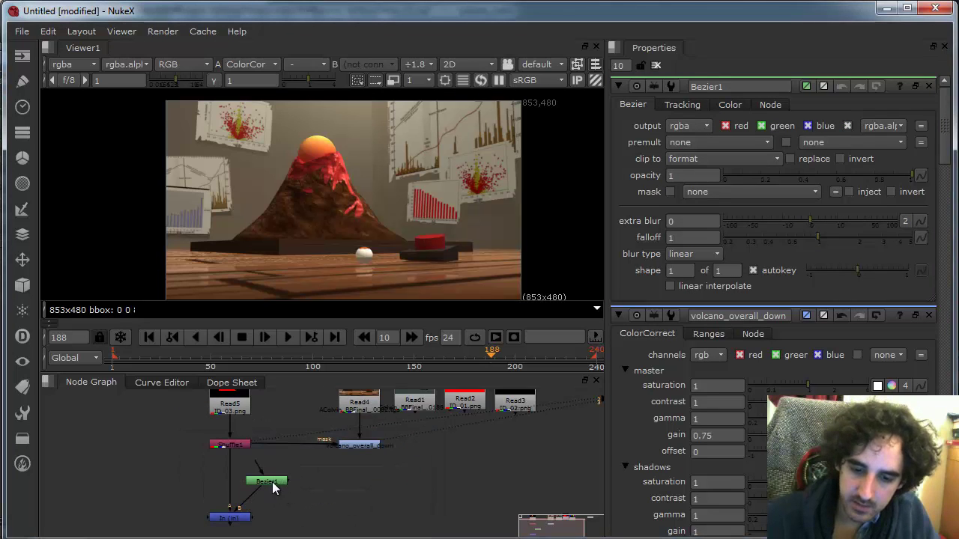
- Duplicate the volcano_overall_down color correction and chain the copy below the original, level with the In node
left_click(360, 447)
key("ctrl+c")
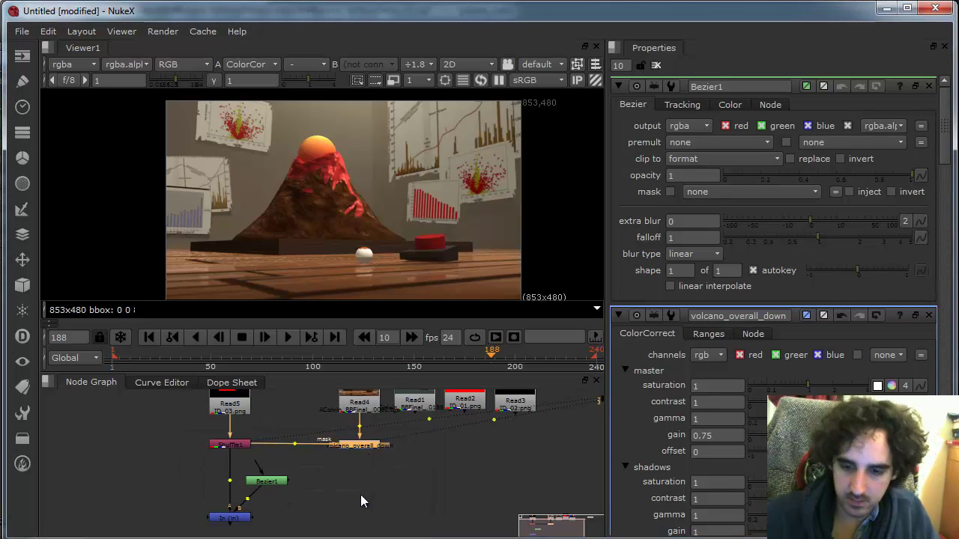
left_click(361, 496)
key("ctrl+v")
left_click_drag(357, 469, 361, 447)
left_click_drag(359, 499, 359, 516)
- Connect the In node's output to the mask input of the copied ColorCorrect
left_click(281, 519)
left_click(242, 518)
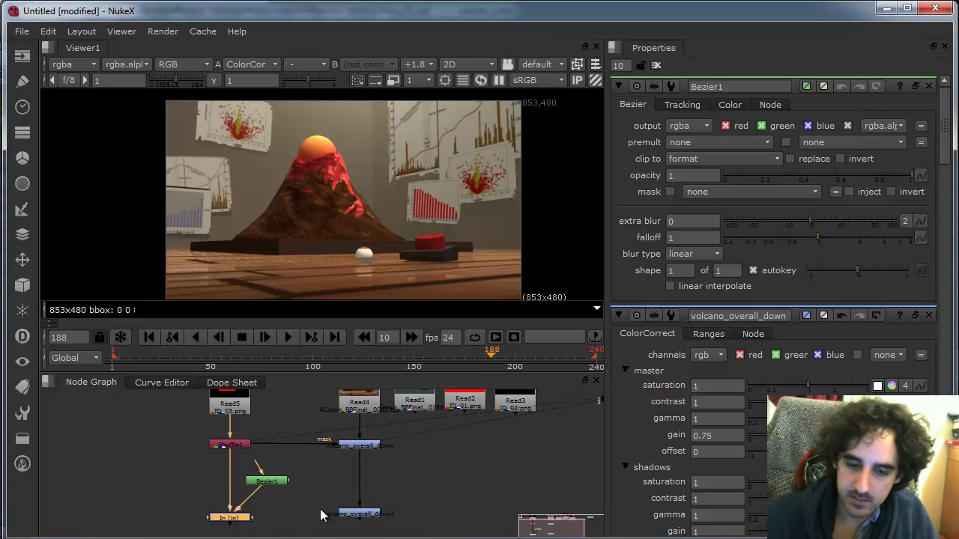
left_click(363, 516, "shift")
key("y")
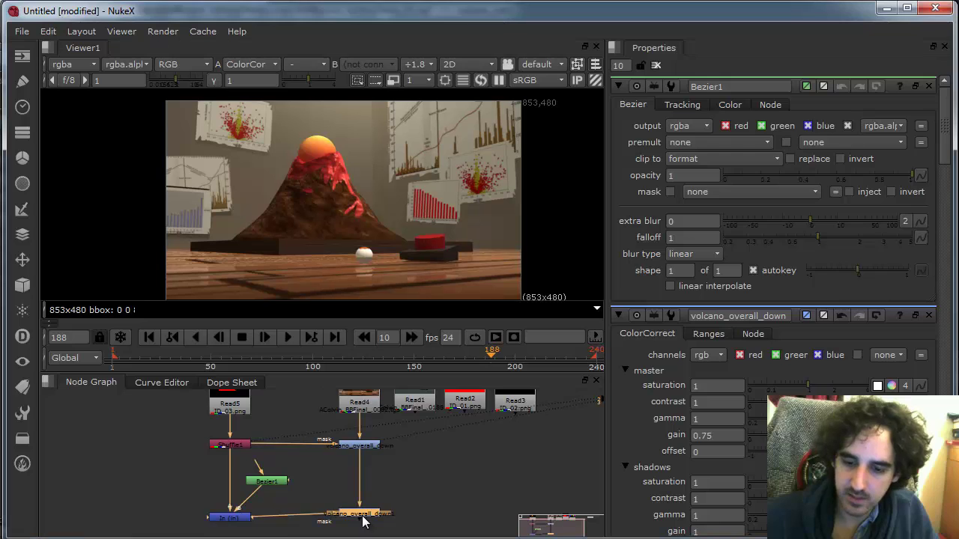
- Rename the copied ColorCorrect as volcano_up and set its master gain to 1.5
key("Return")
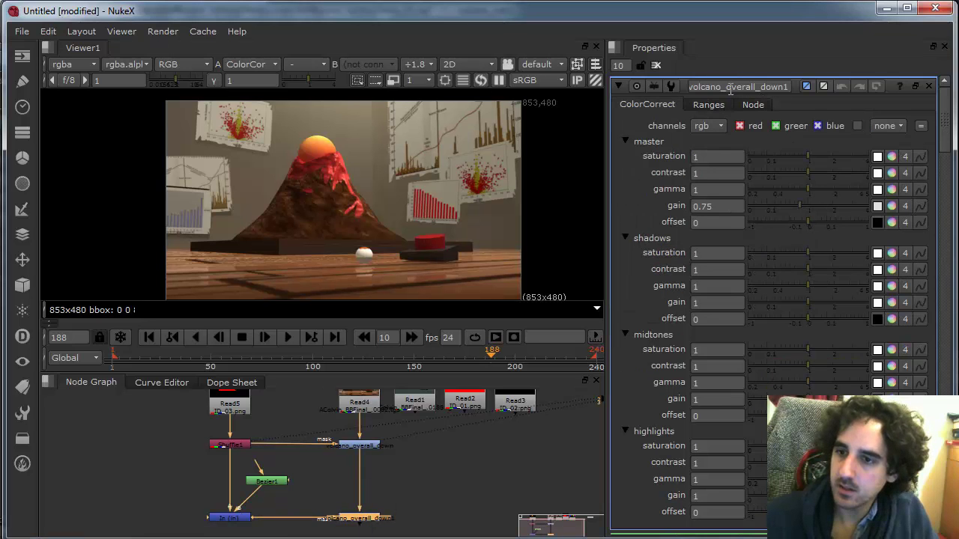
double_click(730, 88)
type("up")
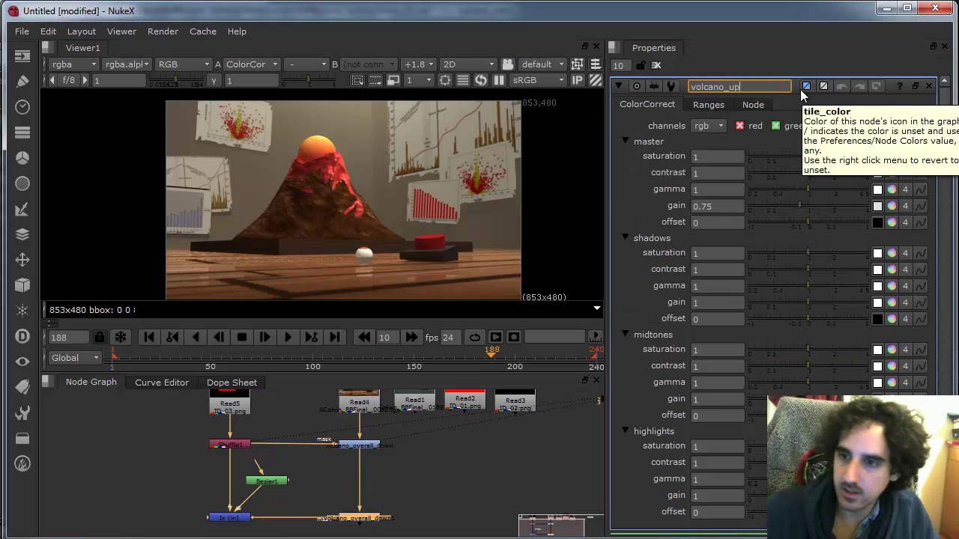
left_click(725, 213)
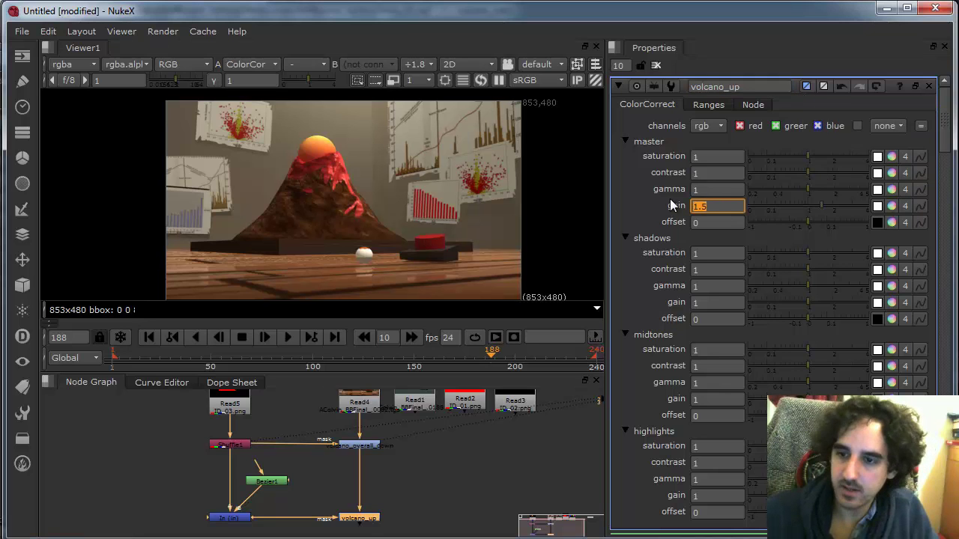
- Show the volcano_up node's output in the viewer
left_click(385, 503)
left_click(367, 522)
key("2")
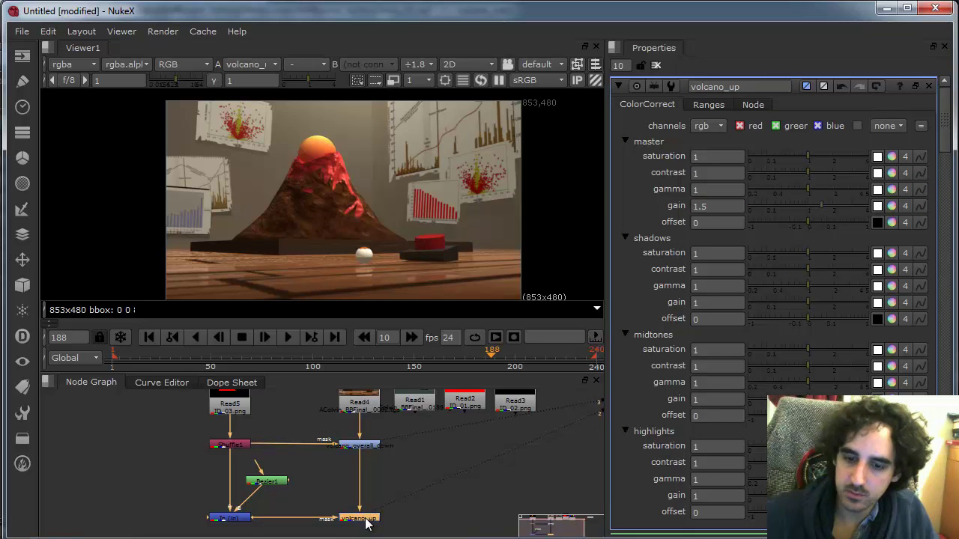
left_click(375, 487)
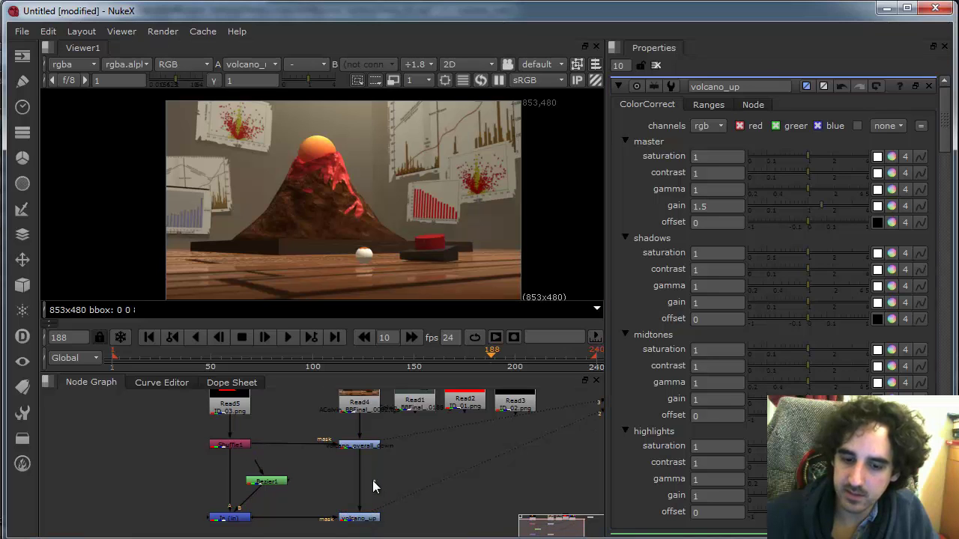
- Compare the In node's output with the Shuffle's matte in the viewer
left_click(240, 521)
key("1")
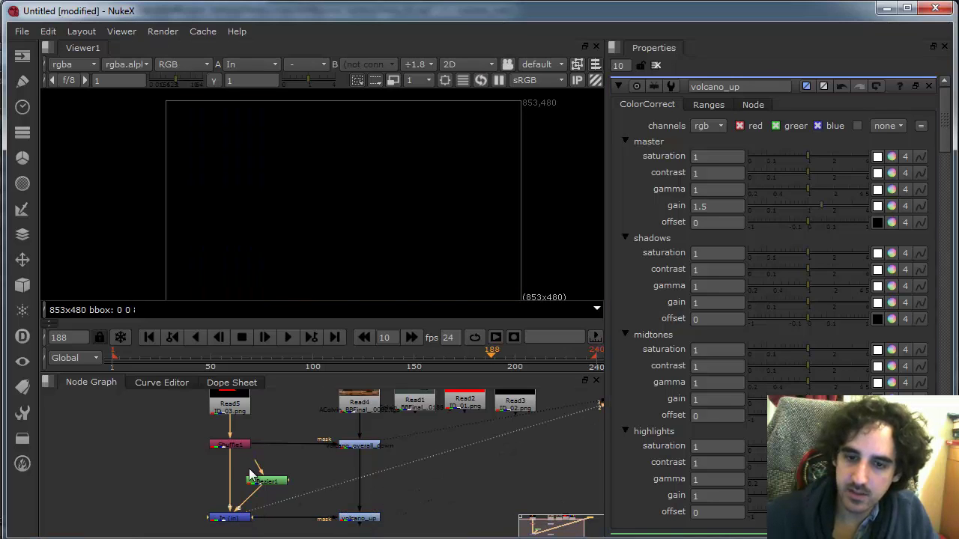
left_click(239, 450)
key("1")
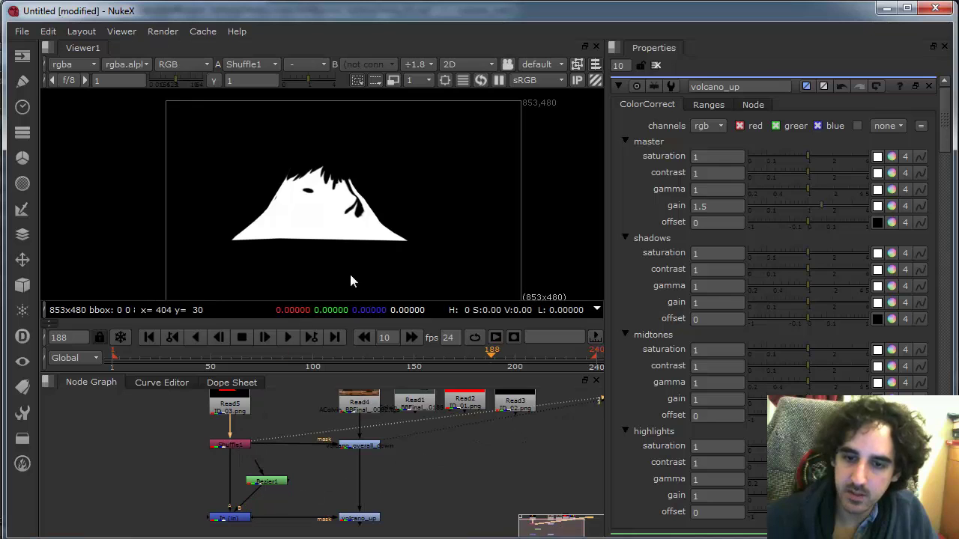
left_click(238, 518)
key("1")
left_click(264, 473)
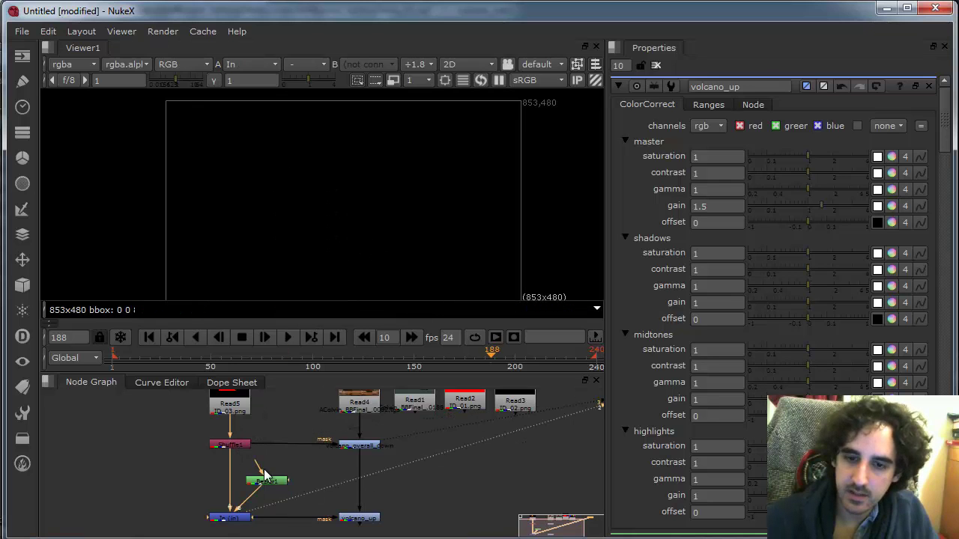
- With volcano_up in the viewer, draw a two-point Bezier shape from the volcano's summit down to its base
double_click(267, 483)
left_click(360, 520)
key("1")
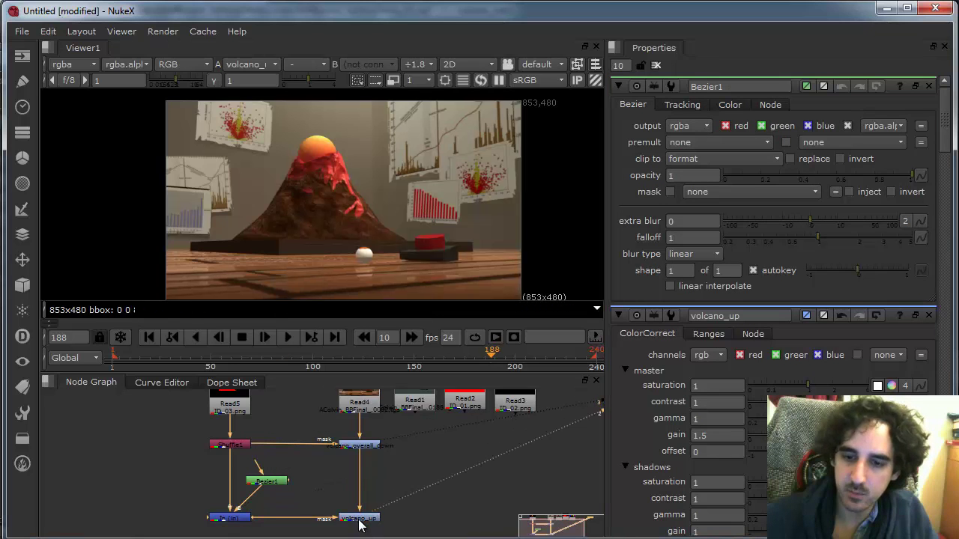
left_click(278, 484)
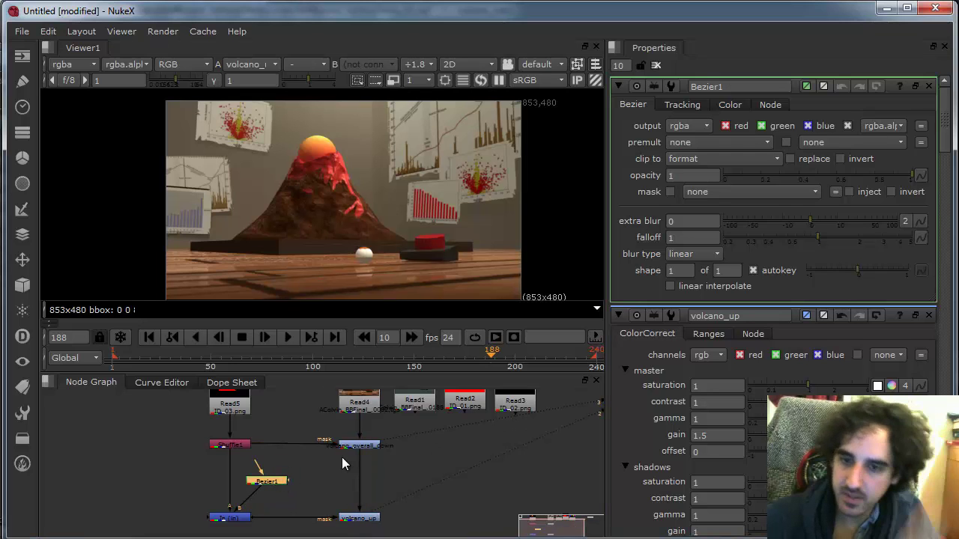
left_click(320, 146)
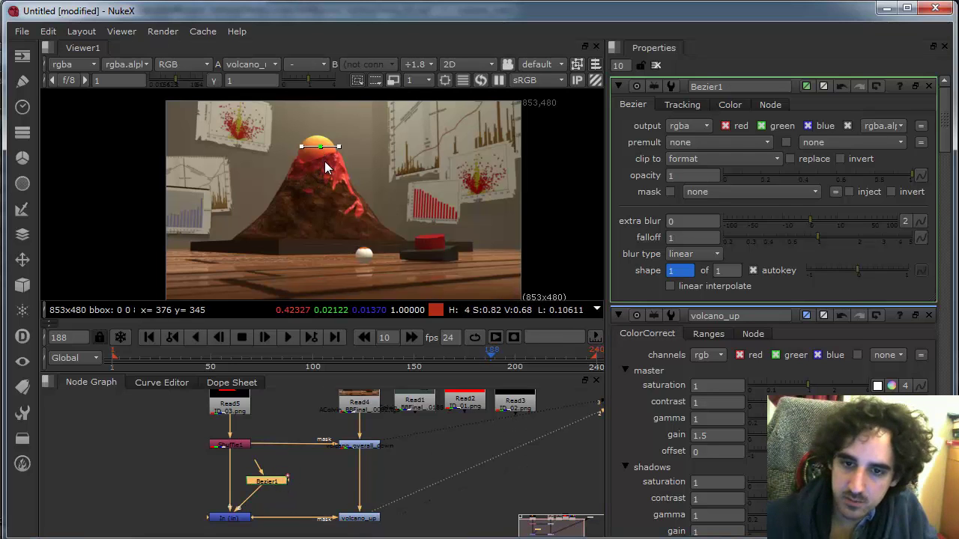
left_click(352, 247)
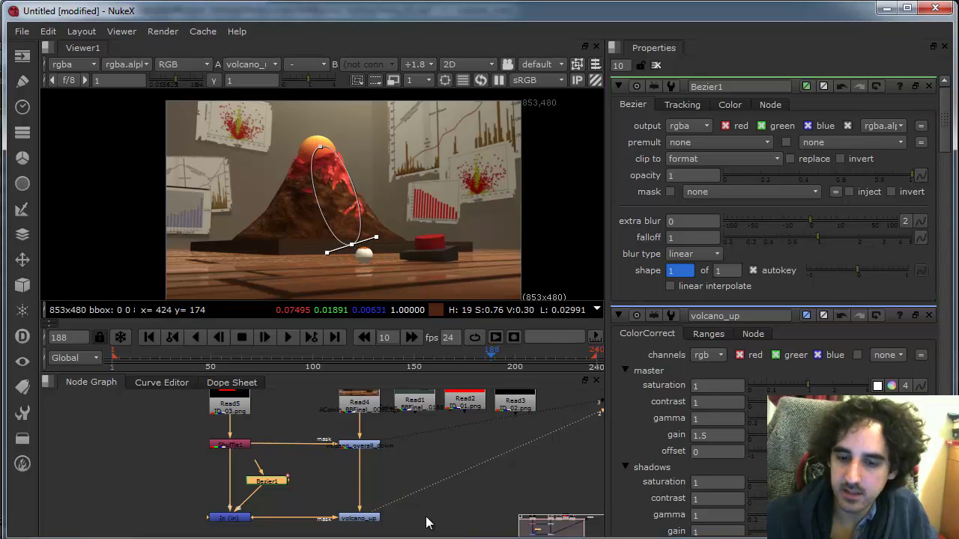
- Limit the number of simultaneously open node property panels to 1
left_click(360, 518)
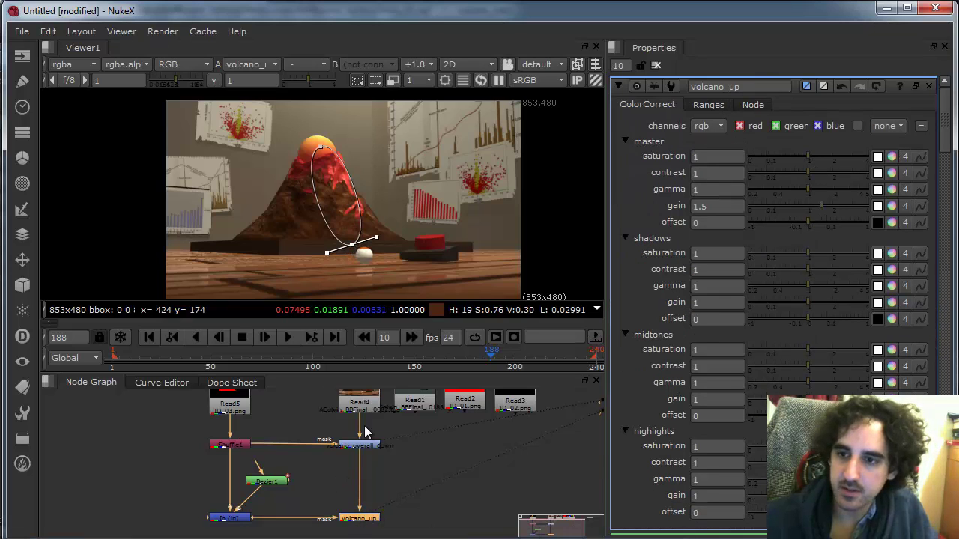
left_click_drag(626, 66, 613, 47)
type("1")
key("Return")
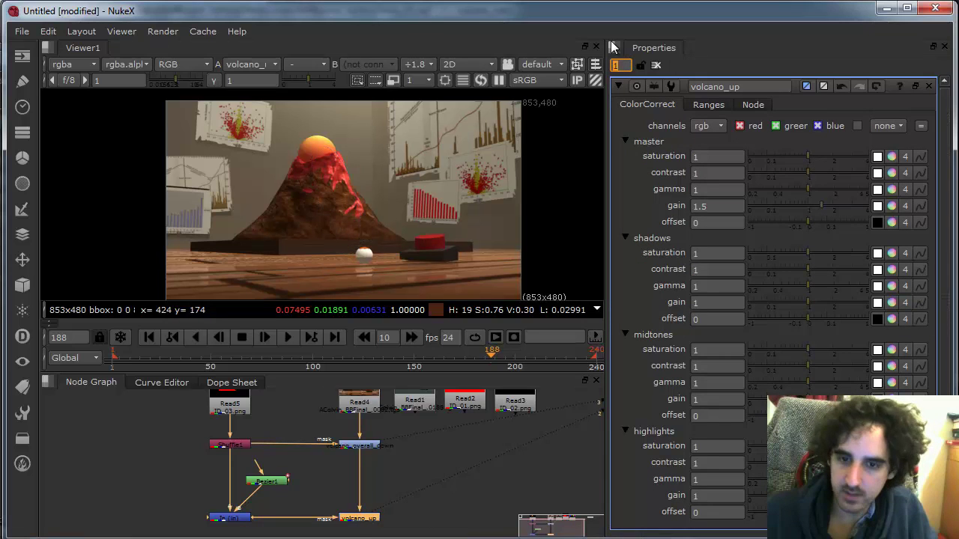
- Open the Bezier1 node's properties, turn off autokey, and remove the animation from its shape value
left_click(368, 490)
left_click(269, 483)
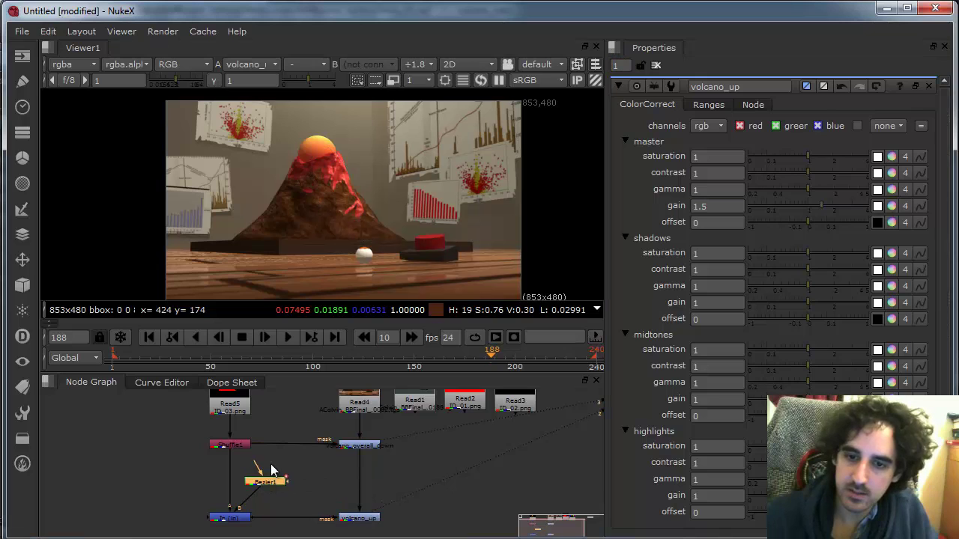
double_click(270, 483)
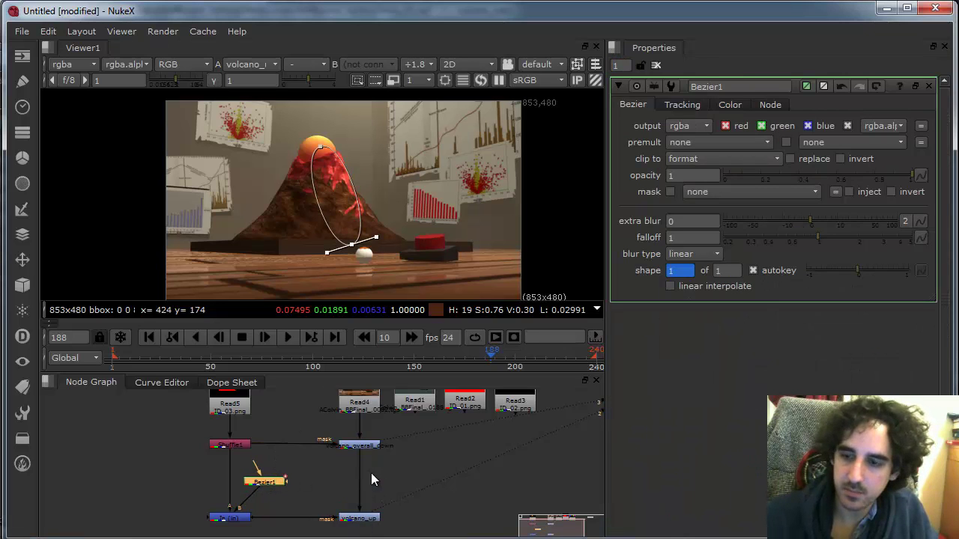
right_click(681, 275)
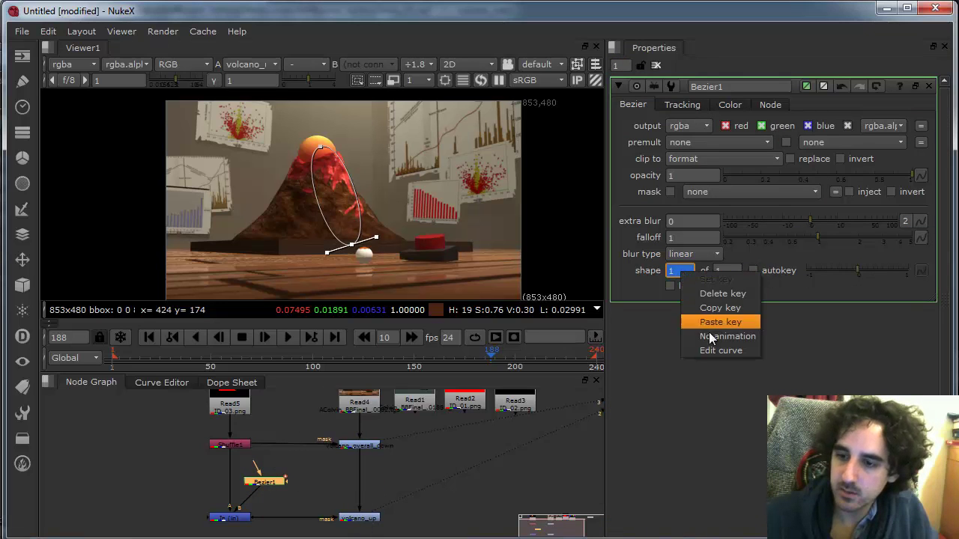
left_click(765, 272)
right_click(687, 275)
left_click(725, 335)
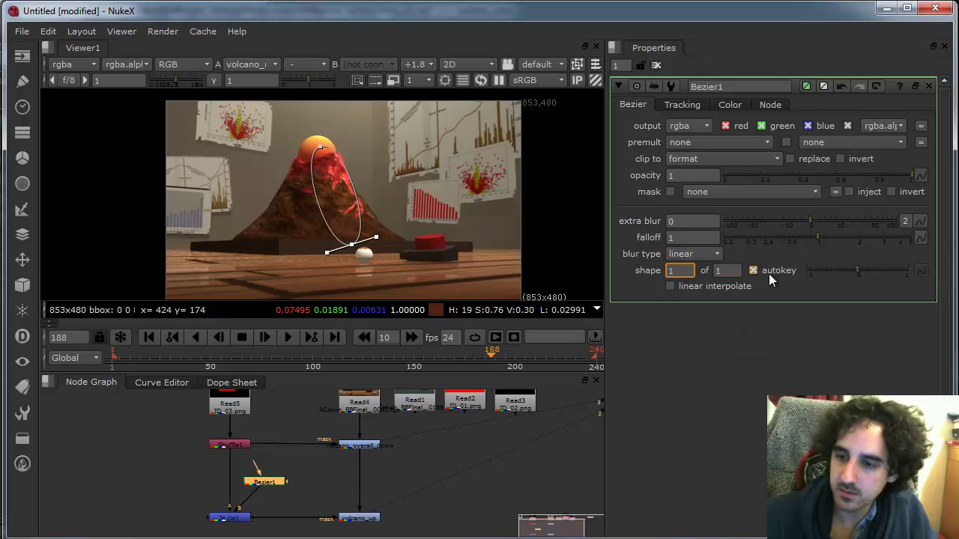
- Raise the master gain of the volcano_up ColorCorrect to 2.25
left_click(436, 463)
double_click(367, 517)
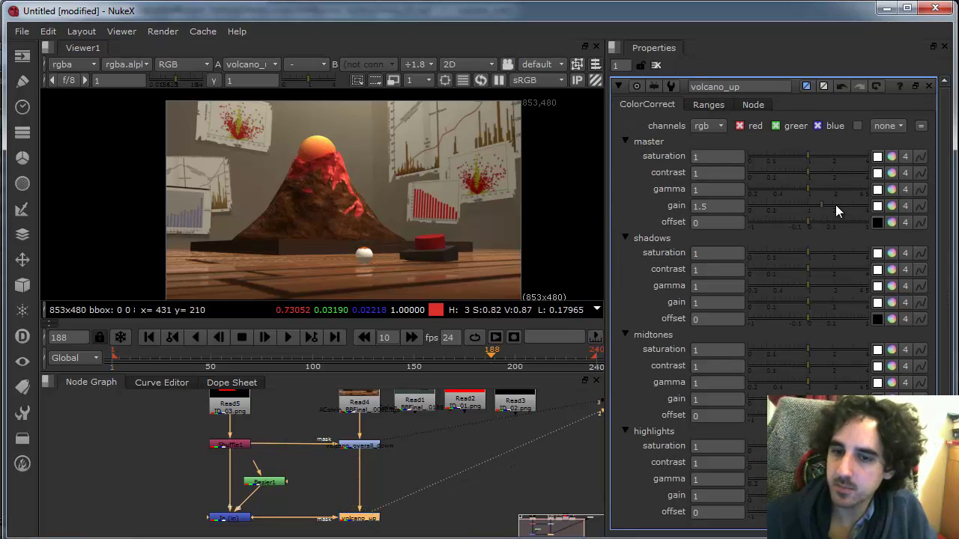
mouse_move(836, 206)
left_mouse_down()
mouse_move(851, 207)
mouse_move(838, 208)
left_mouse_up()
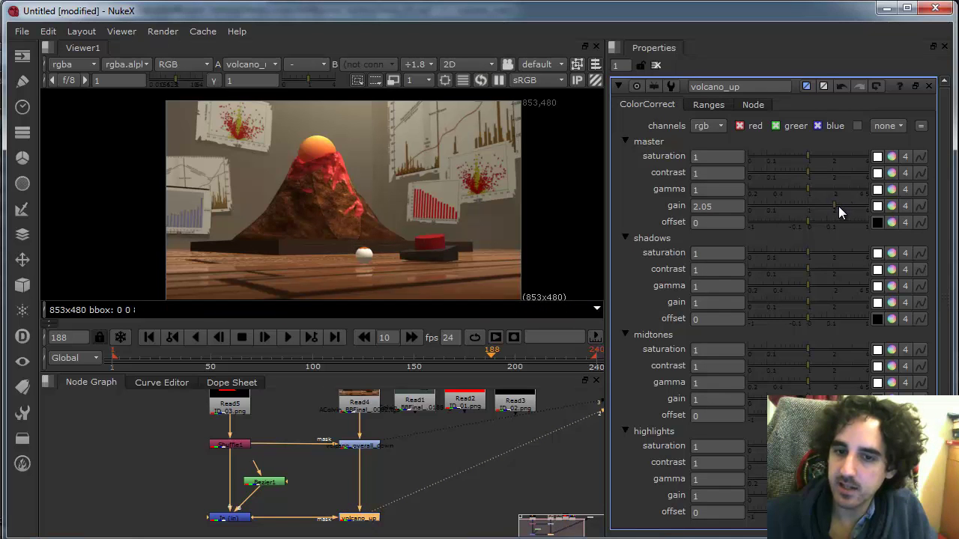
left_click(838, 206)
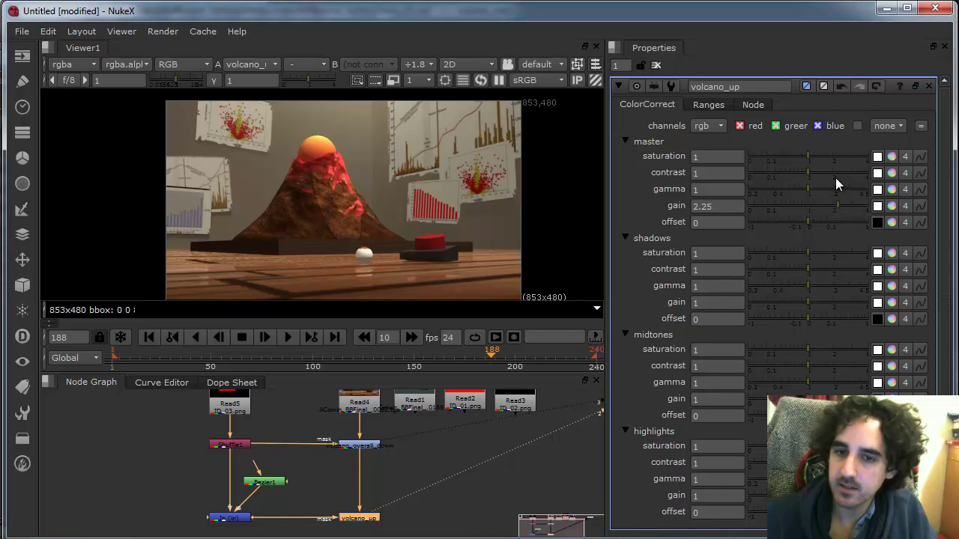
- Toggle both volcano color corrections off and on to compare the render, and reopen the Bezier1 node's properties
left_click(366, 445, "shift")
key("d")
key("d")
key("d")
key("d")
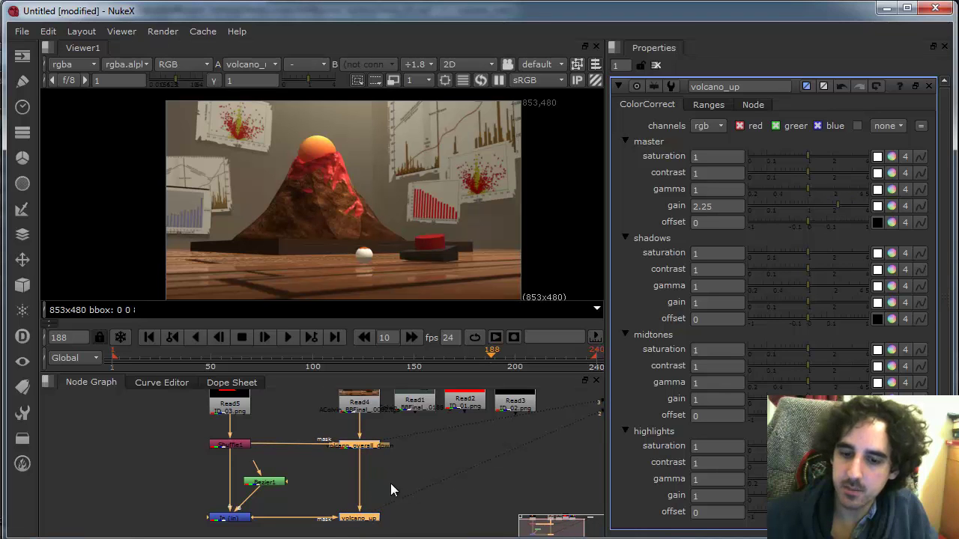
double_click(266, 483)
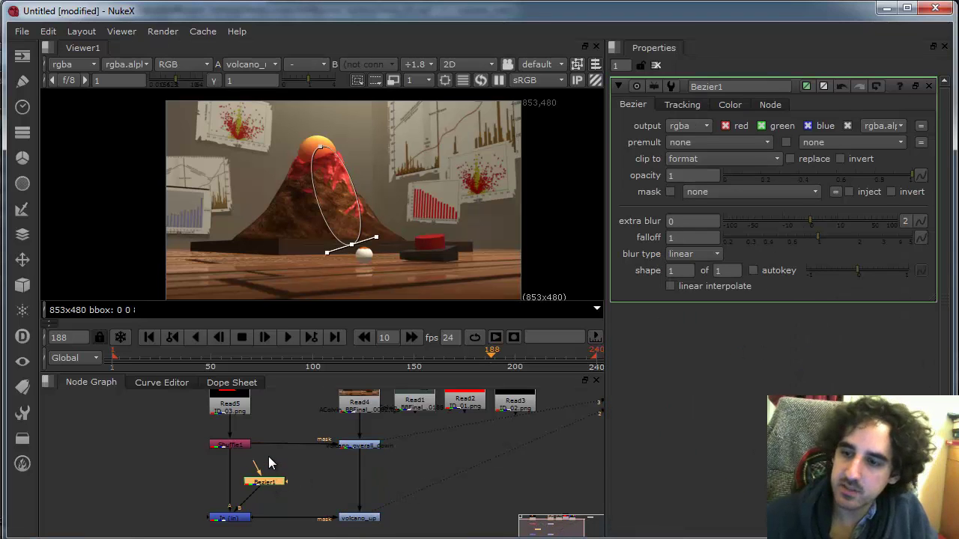
- Switch to Chrome and play the Ball Bounce - 2014 video from 00:06 to examine the volcano's lighting, stopping it at 00:12
key("alt+Tab")
key("alt+Tab")
key("alt+Tab")
key("alt+Tab")
key("alt+Tab")
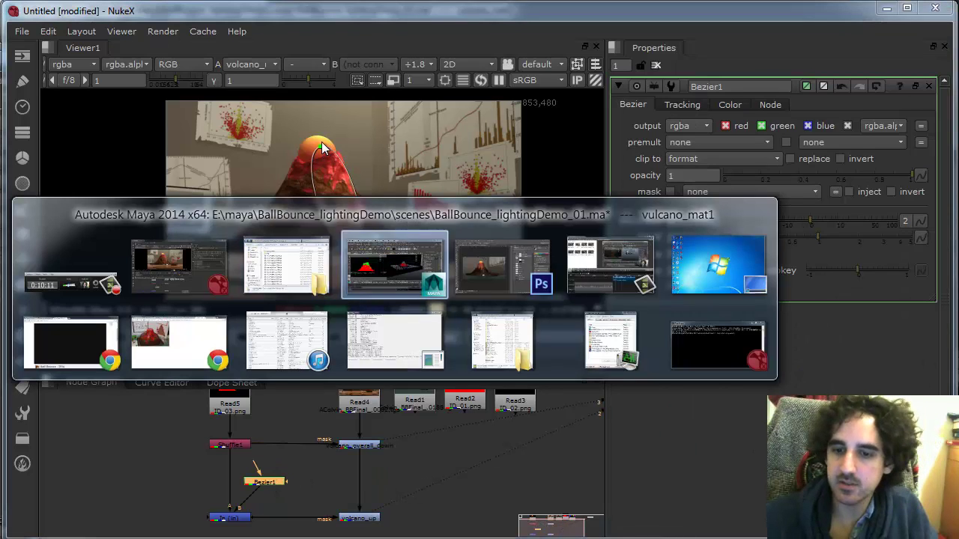
key("alt+Tab")
key("alt+Tab")
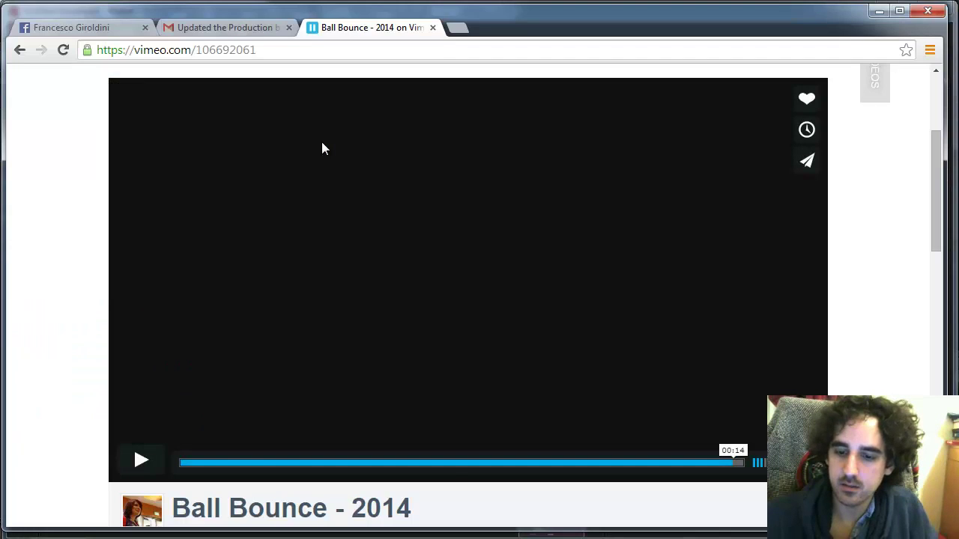
left_click(427, 466)
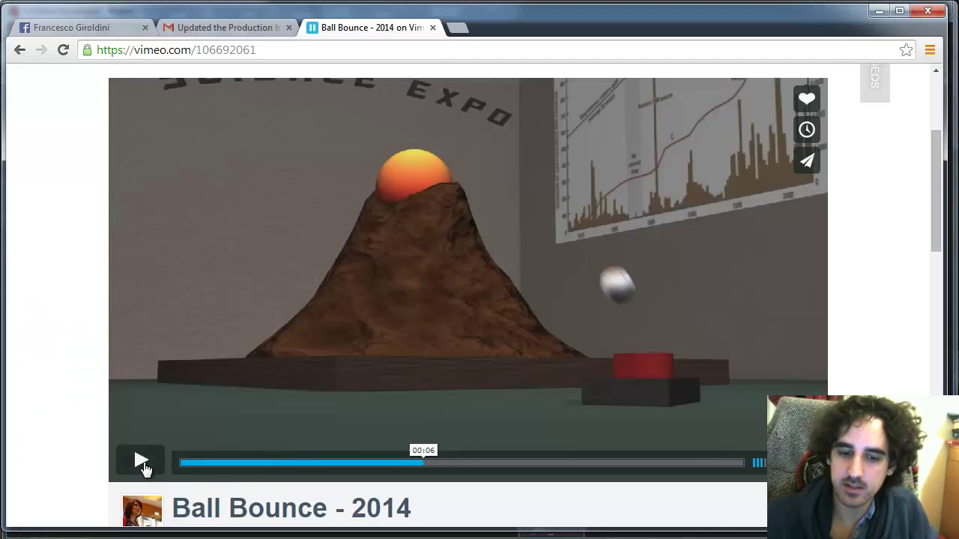
left_click(141, 460)
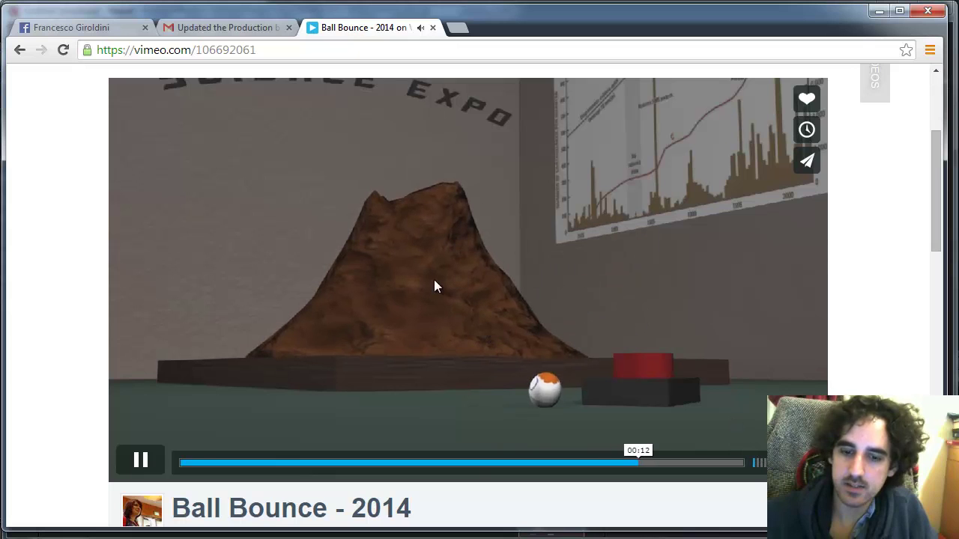
left_click(146, 445)
- Switch back to Nuke and narrow the Bezier shape by shortening the tangents of its summit and base points
key("alt+Tab")
key("alt+Tab")
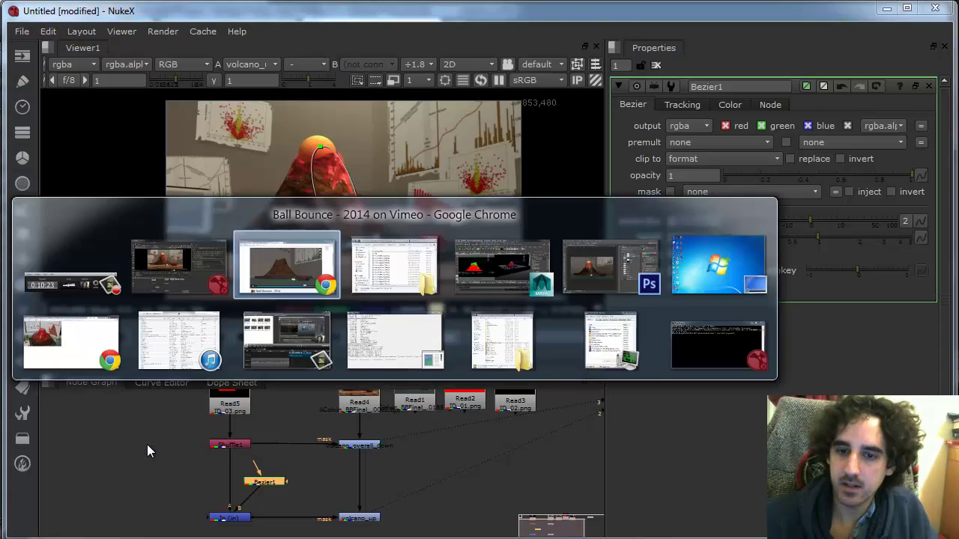
key("alt+Tab")
mouse_move(329, 154)
left_mouse_down()
mouse_move(348, 141)
mouse_move(328, 145)
left_mouse_up()
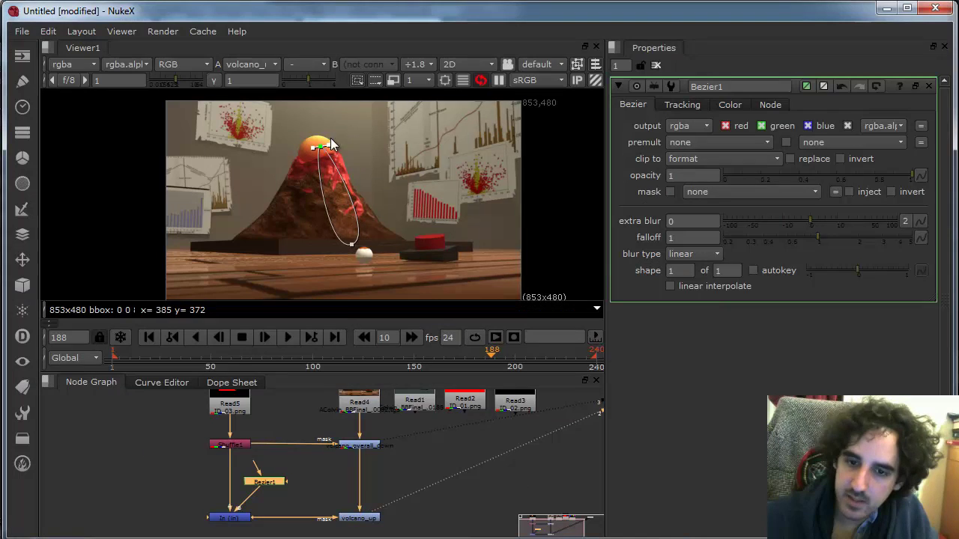
left_click(352, 245)
left_click_drag(376, 237, 365, 242)
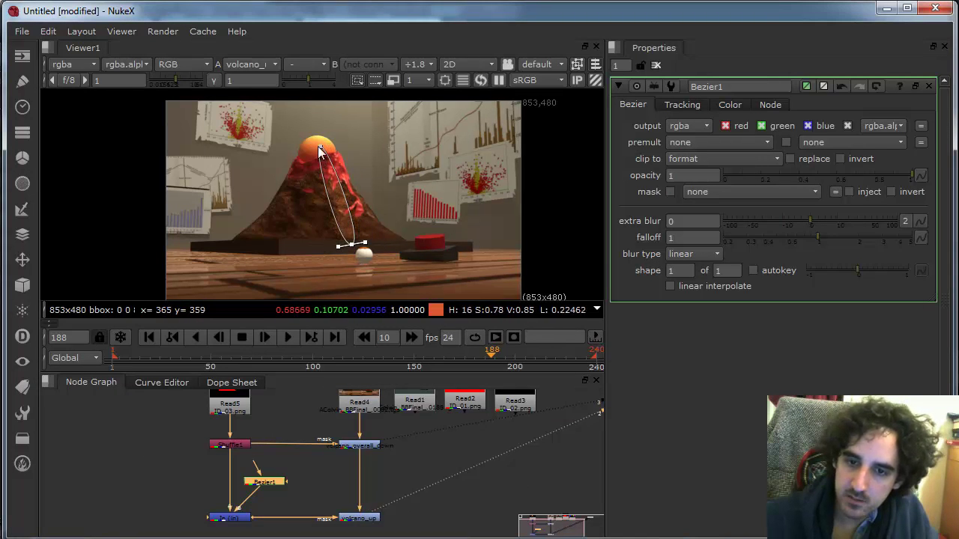
- Pull a wide feather outline out from the Bezier's summit and base points and set the blur type to smooth0
left_click_drag(320, 147, 342, 122)
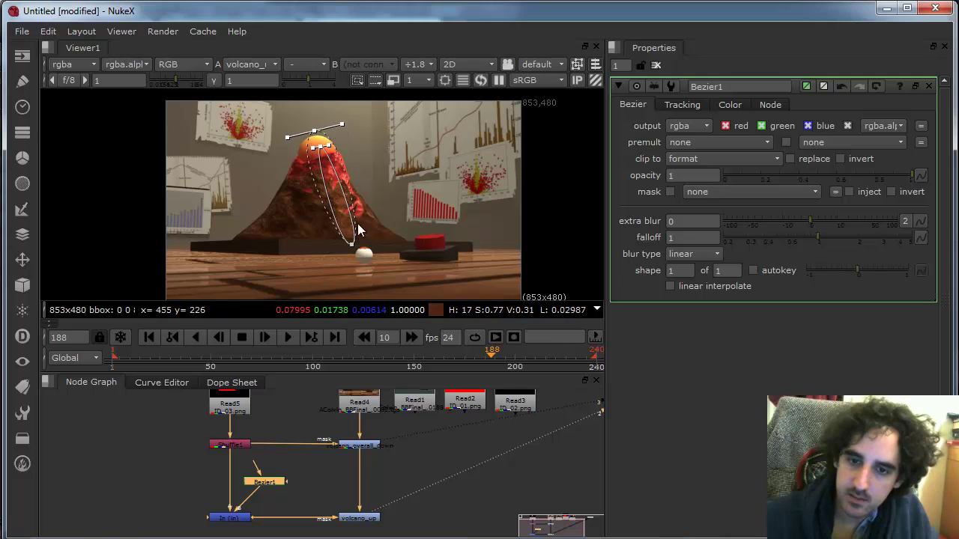
left_click_drag(360, 258, 446, 237)
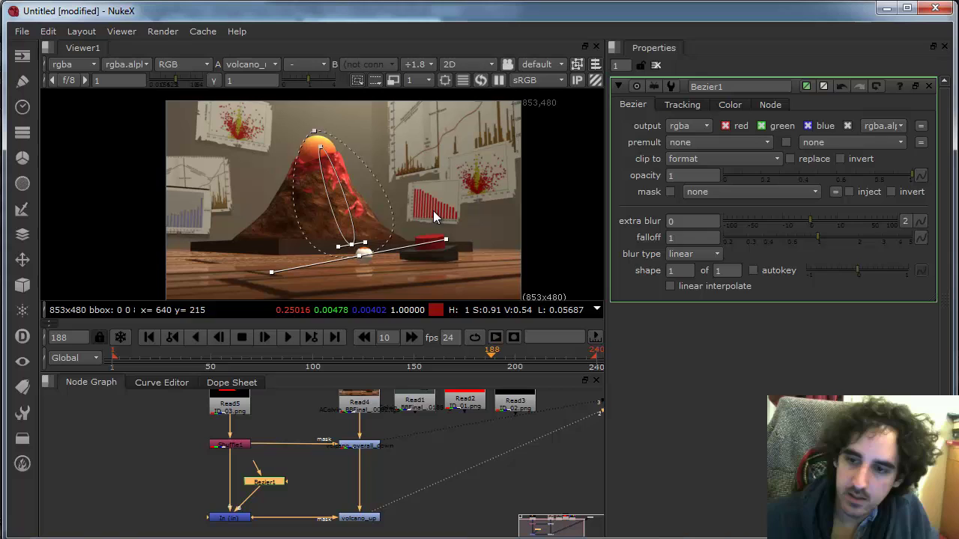
left_click(702, 256)
left_click(704, 268)
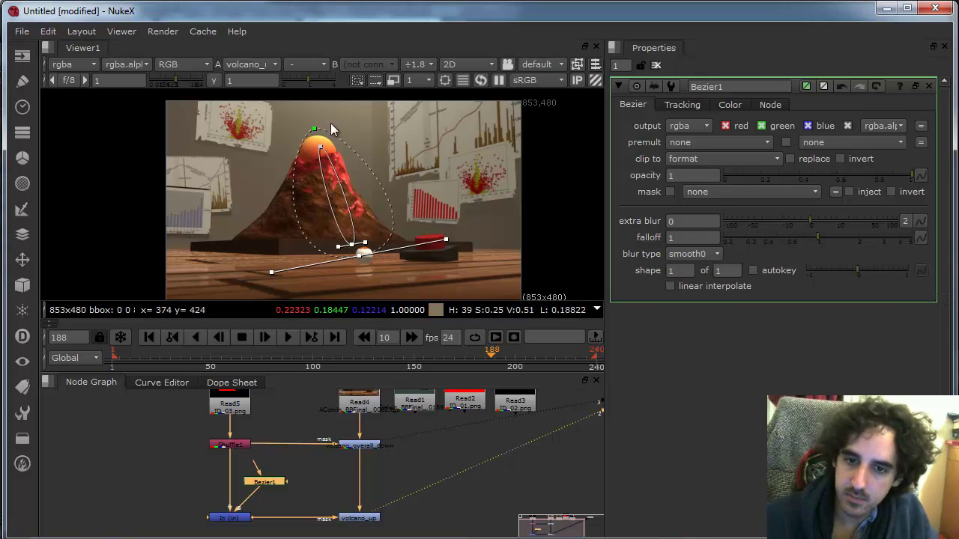
- Widen the Bezier's feather around the volcano, extend it lower below the base, and shorten the inner base point's tangents
left_click_drag(316, 129, 356, 121)
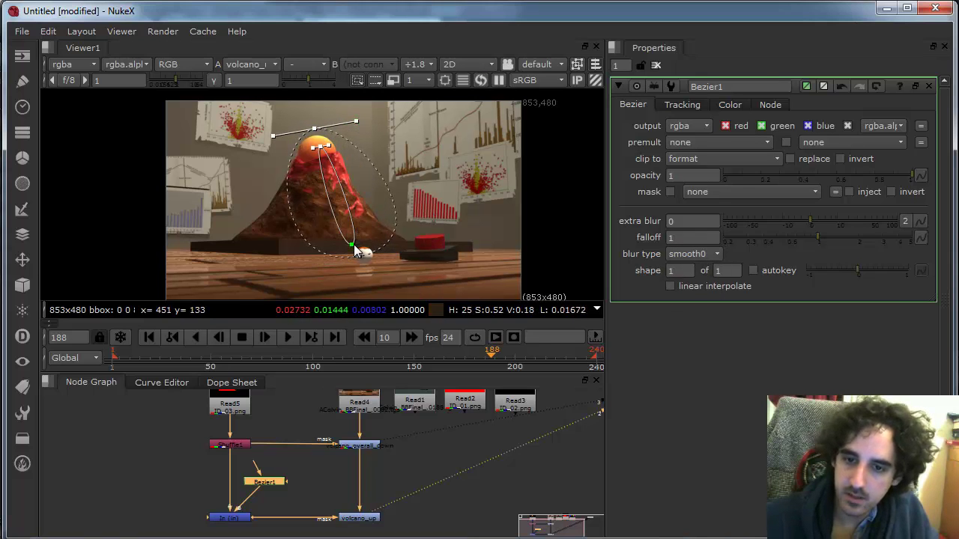
left_click(354, 246)
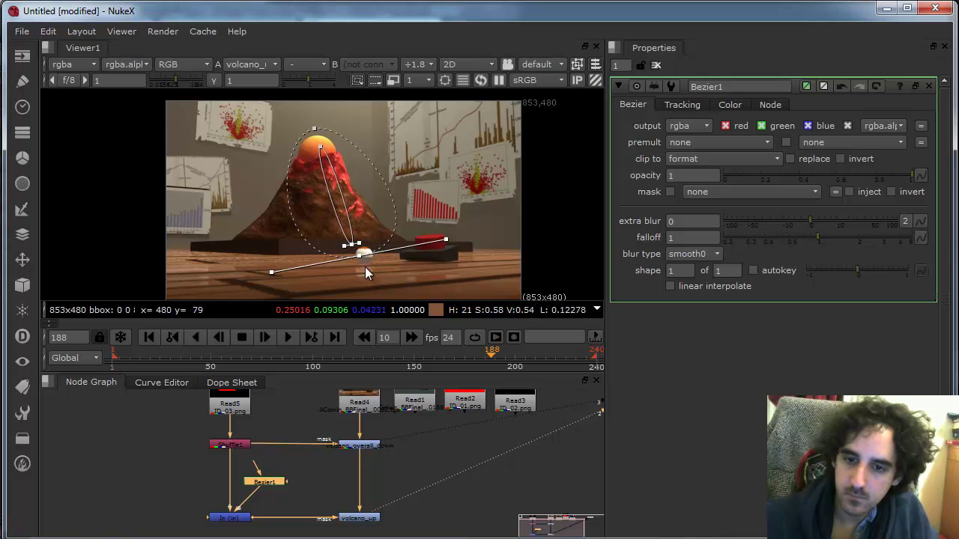
left_click_drag(358, 256, 358, 268)
left_click_drag(452, 248, 459, 253)
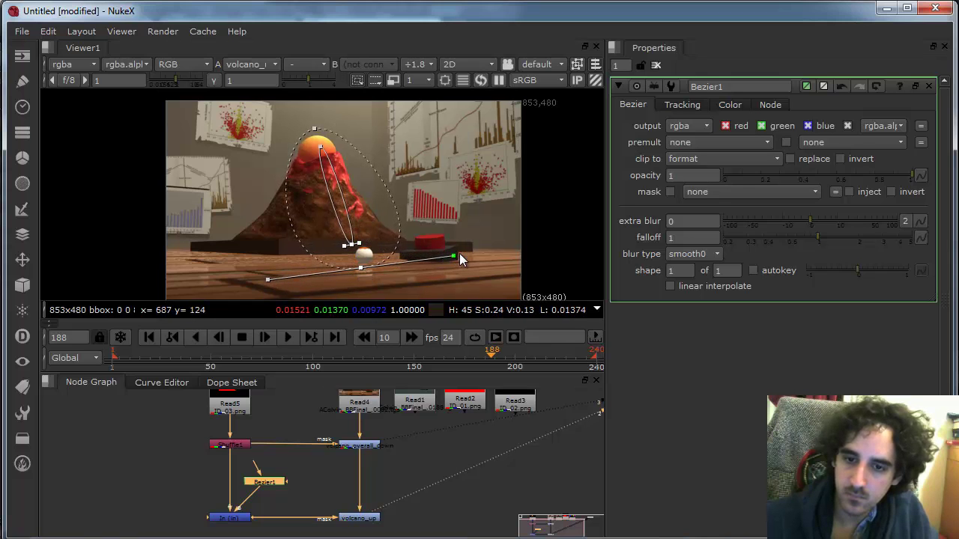
left_click(316, 128)
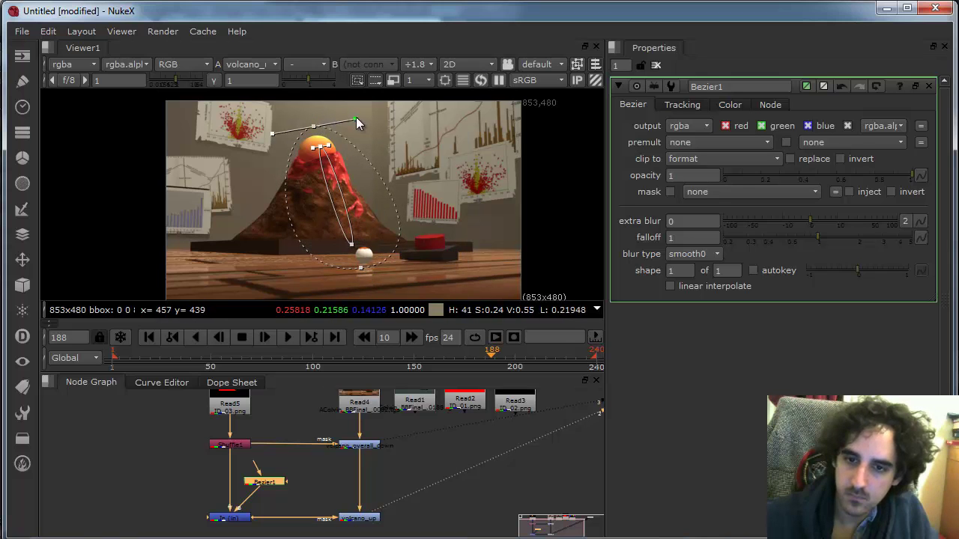
left_click_drag(356, 117, 364, 117)
- Open volcano_up's properties and toggle volcano_overall_down off and on to compare the result
double_click(358, 522)
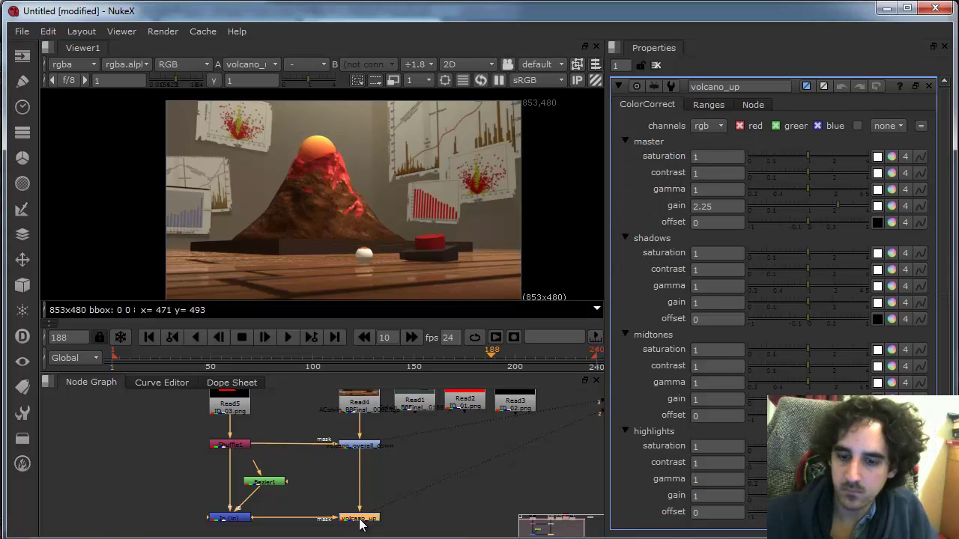
left_click(363, 517)
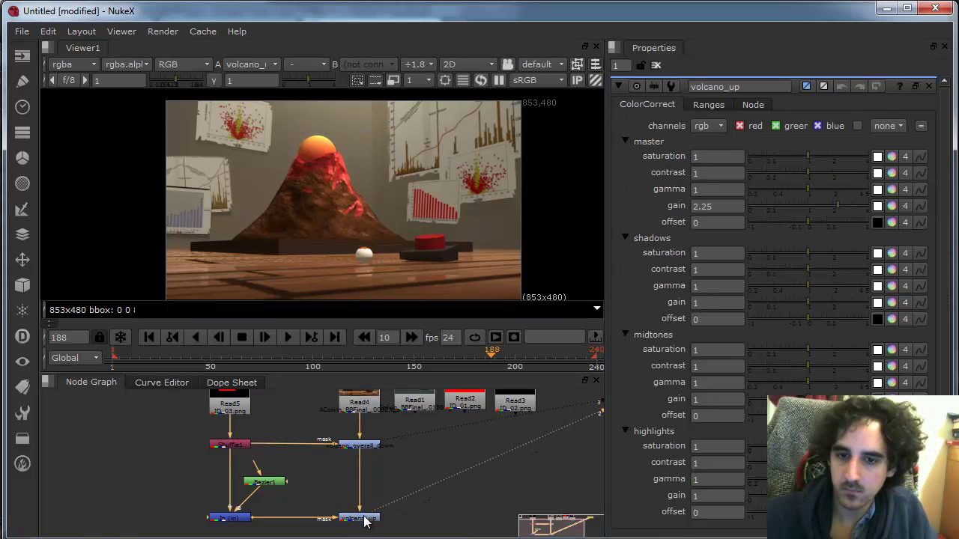
left_click(365, 450)
key("d")
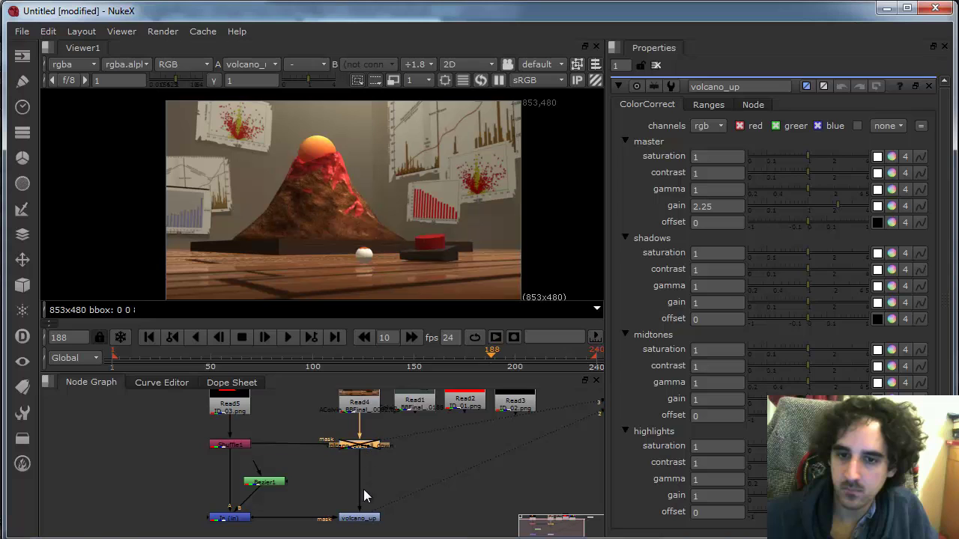
key("d")
- Set the master gain of the volcano_up ColorCorrect to 3
left_click(364, 518)
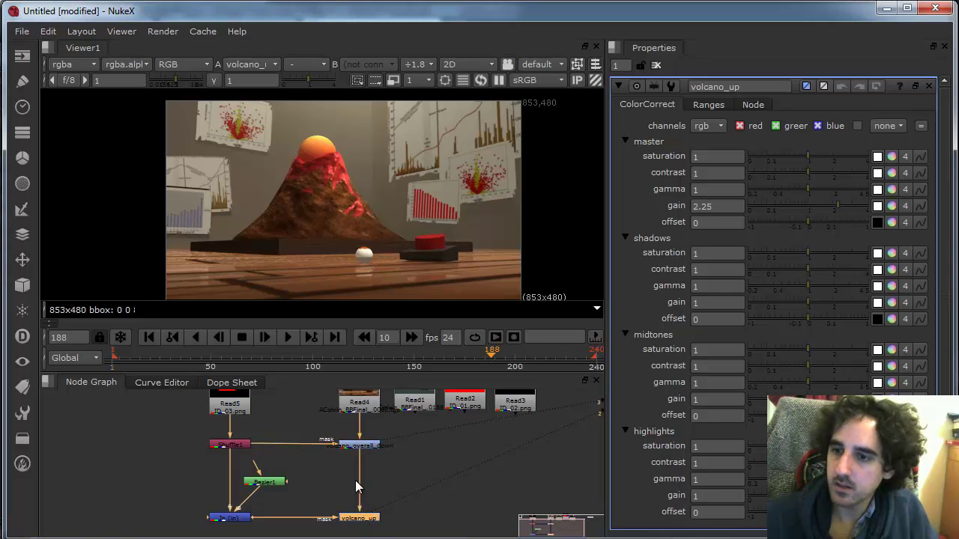
mouse_move(848, 205)
left_mouse_down()
mouse_move(836, 208)
mouse_move(848, 206)
left_mouse_up()
left_click(727, 207)
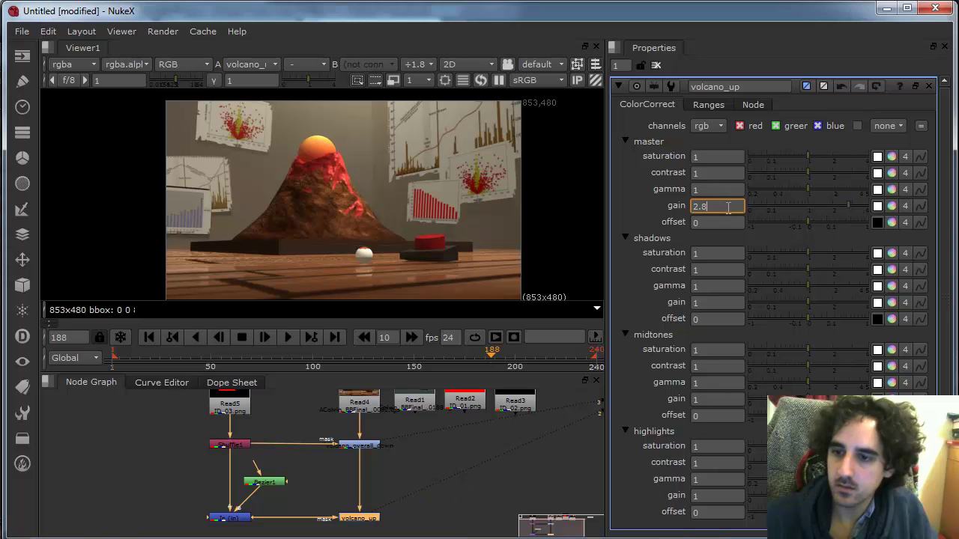
type("3")
left_click(724, 223)
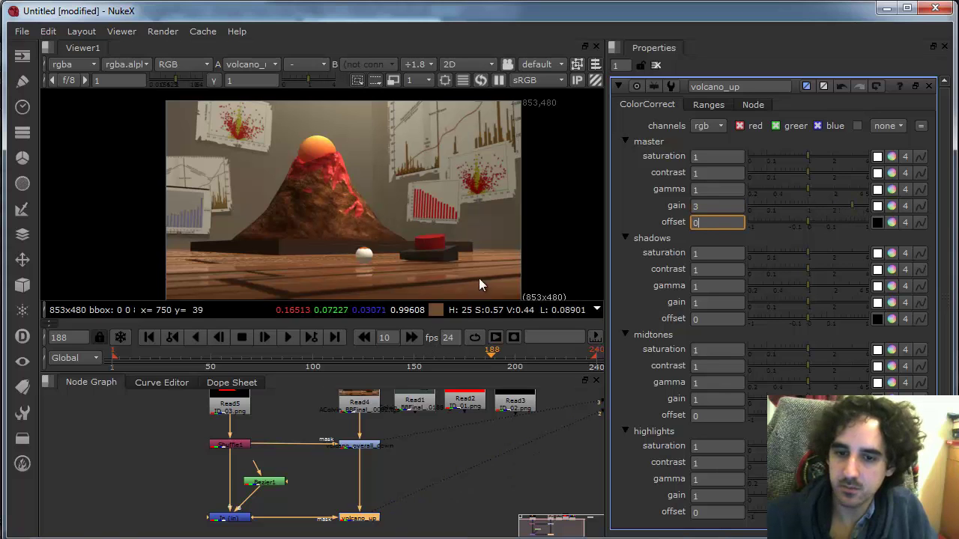
left_click_drag(468, 243, 467, 240)
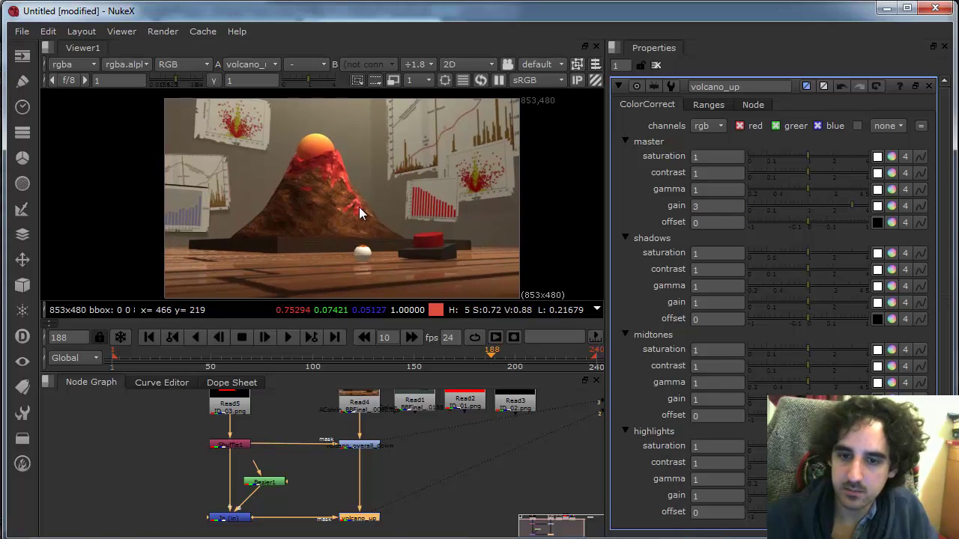
- Set the master gain of the volcano_overall_down ColorCorrect to 0.5
double_click(370, 448)
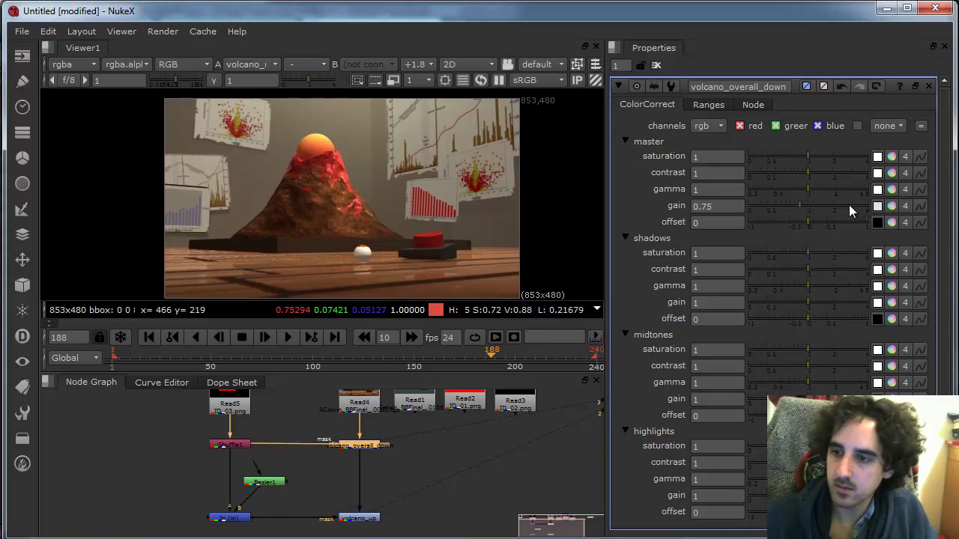
mouse_move(798, 205)
left_mouse_down()
mouse_move(746, 201)
mouse_move(786, 202)
left_mouse_up()
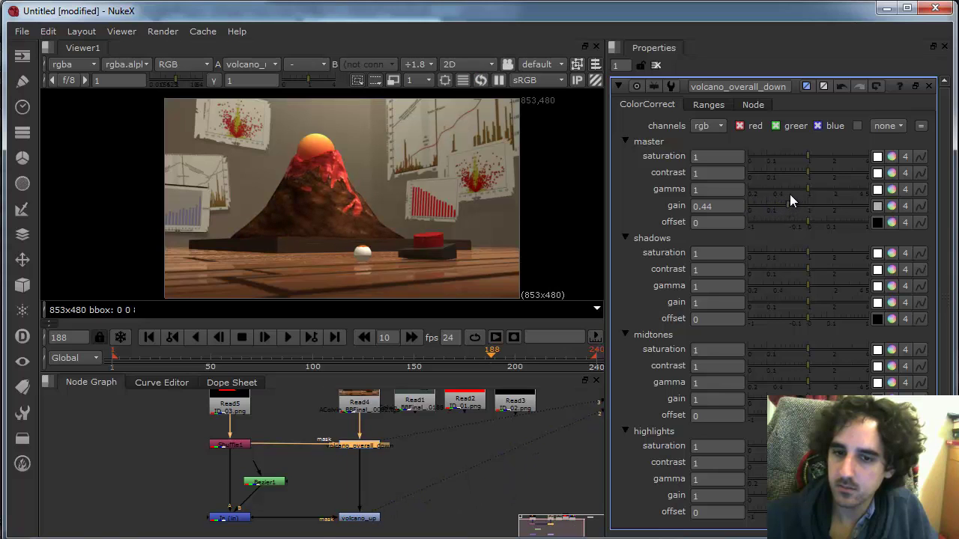
double_click(731, 206)
type(".")
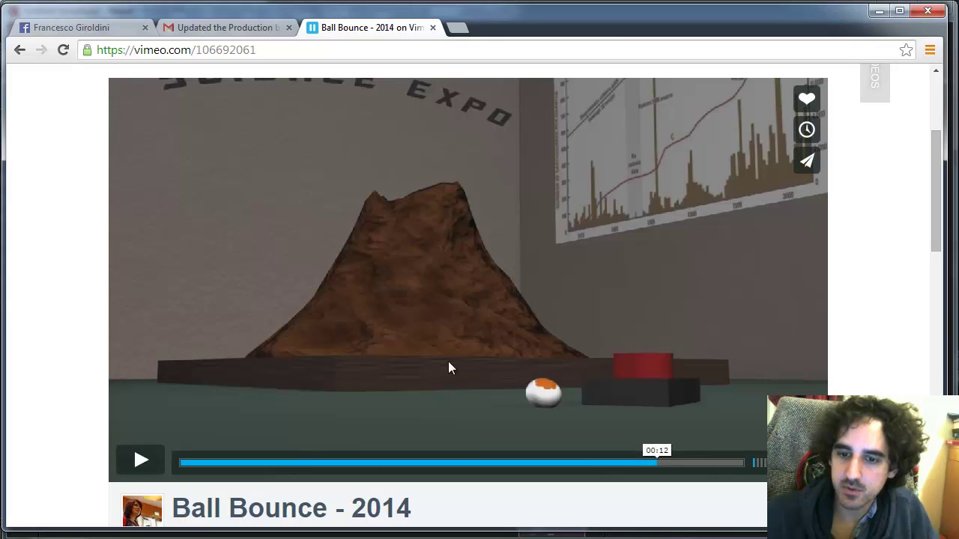
- Play the Ball Bounce - 2014 video in Chrome on to 00:13, and return to Nuke
left_click(139, 462)
left_click(141, 462)
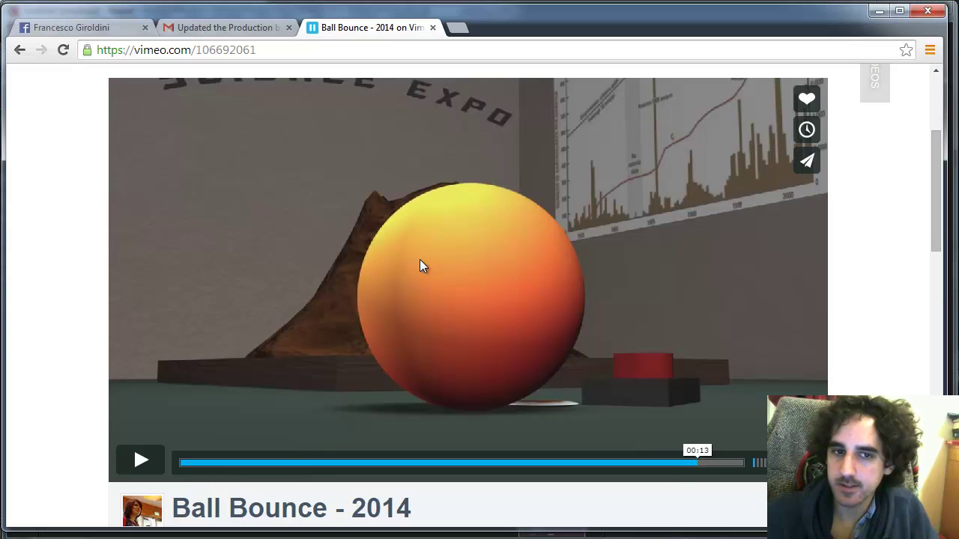
key("alt+Tab")
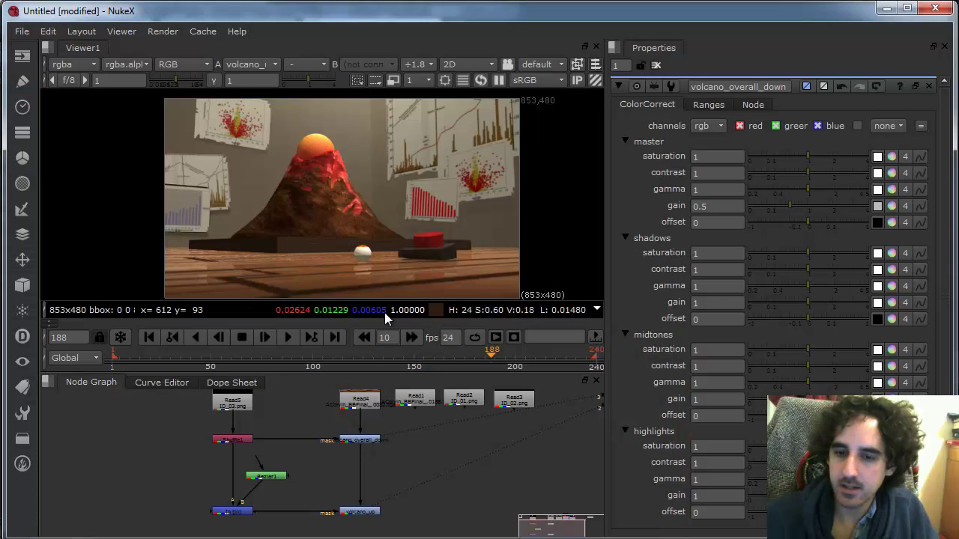
- View the Read4 render, volcano_overall_down and volcano_up in turn to compare the original with each correction
left_click(364, 443)
left_click(365, 409)
key("1")
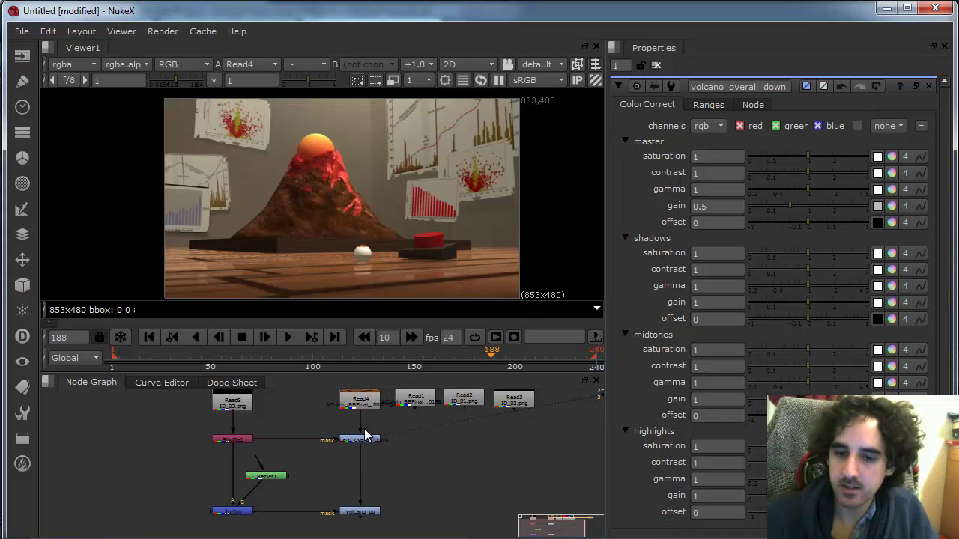
left_click(364, 440)
key("1")
left_click(364, 512)
key("1")
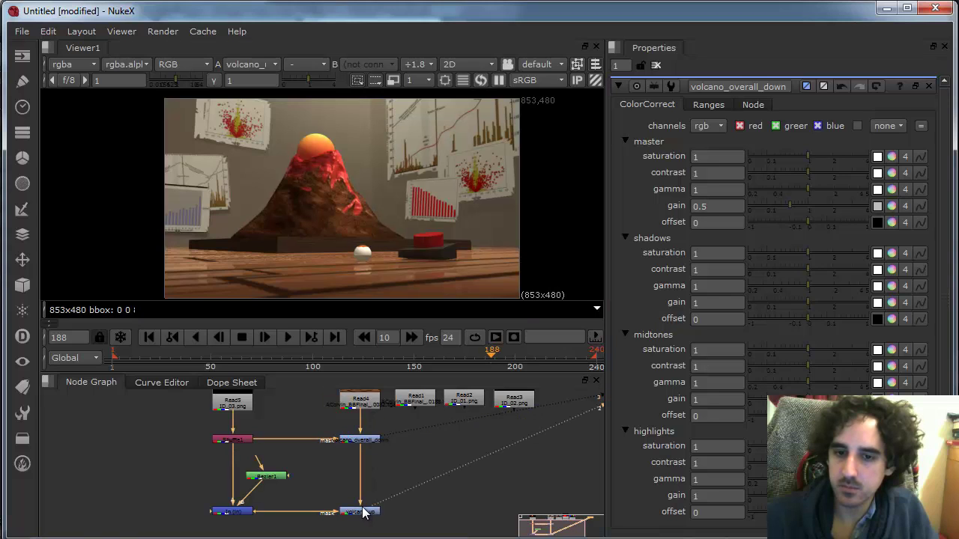
- Set the master gamma of the volcano_up ColorCorrect to 1.2
double_click(364, 511)
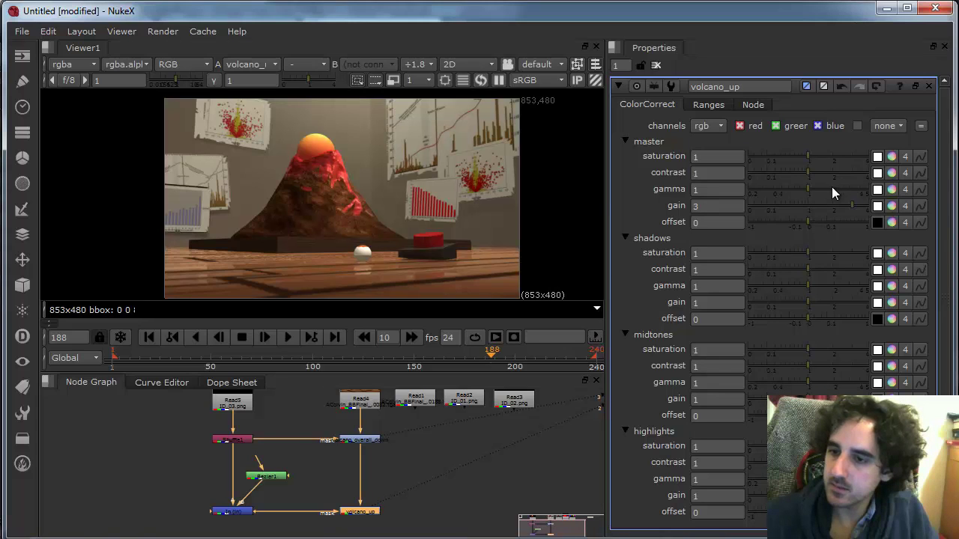
left_click_drag(808, 188, 814, 190)
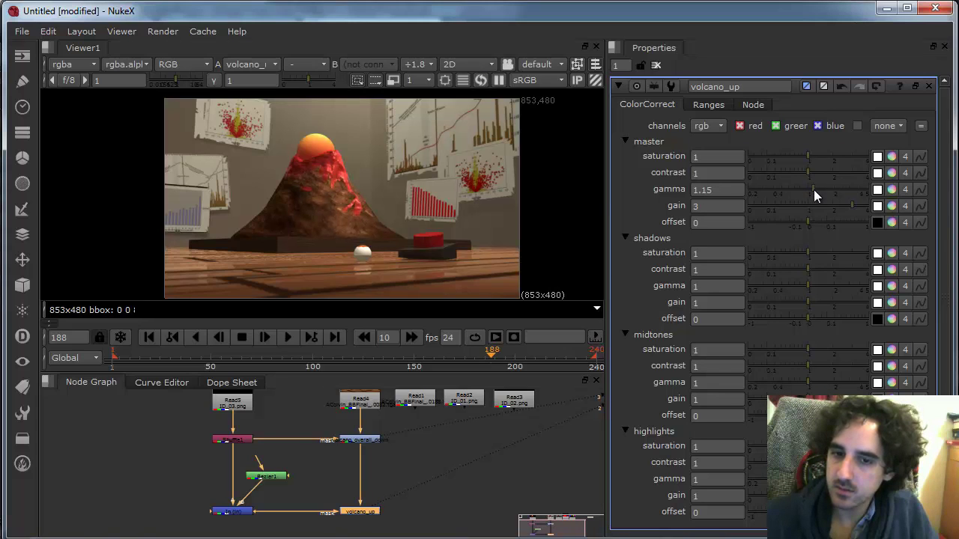
left_click(814, 190)
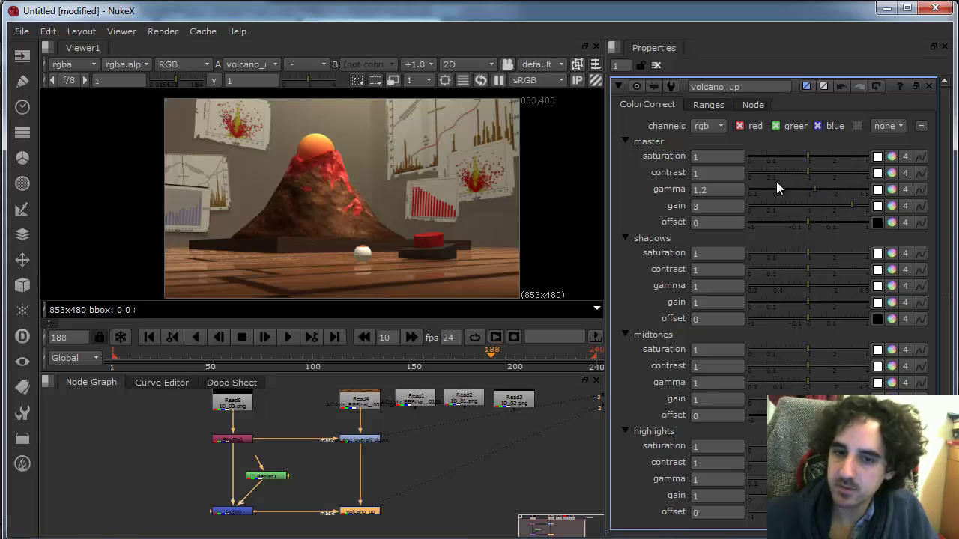
- Widen Bezier1 at its lower end by lengthening the tangent handles of the inner point and its feather point
double_click(268, 474)
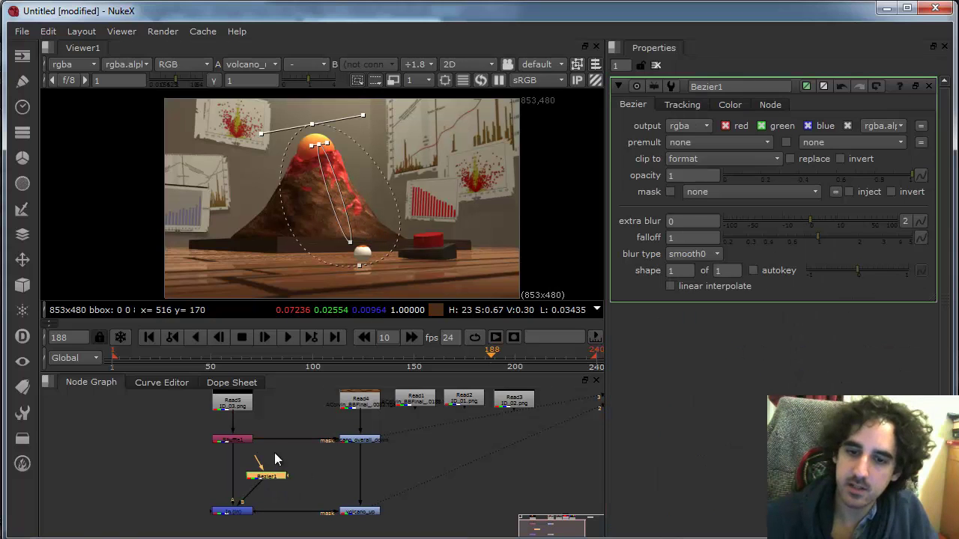
left_click(350, 242)
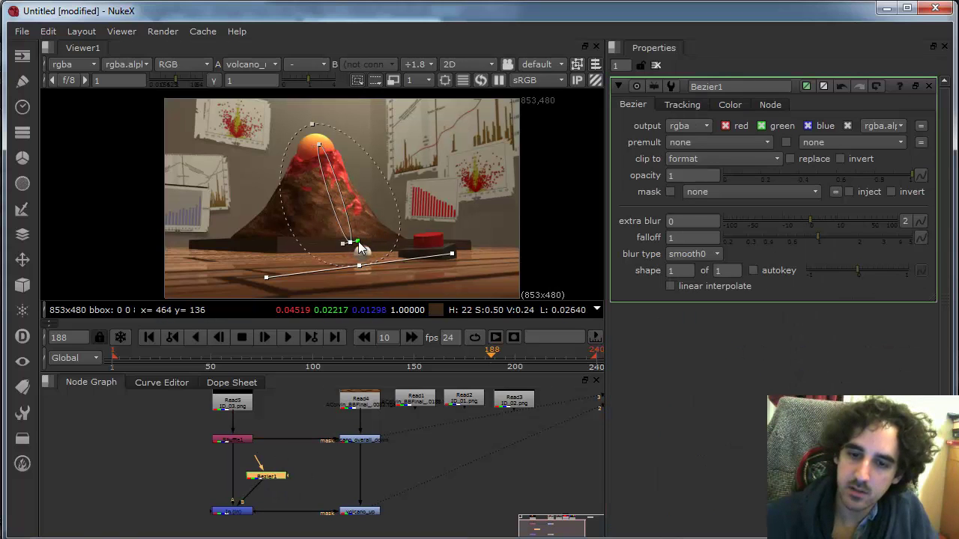
left_click_drag(359, 242, 364, 239)
left_click_drag(452, 254, 463, 254)
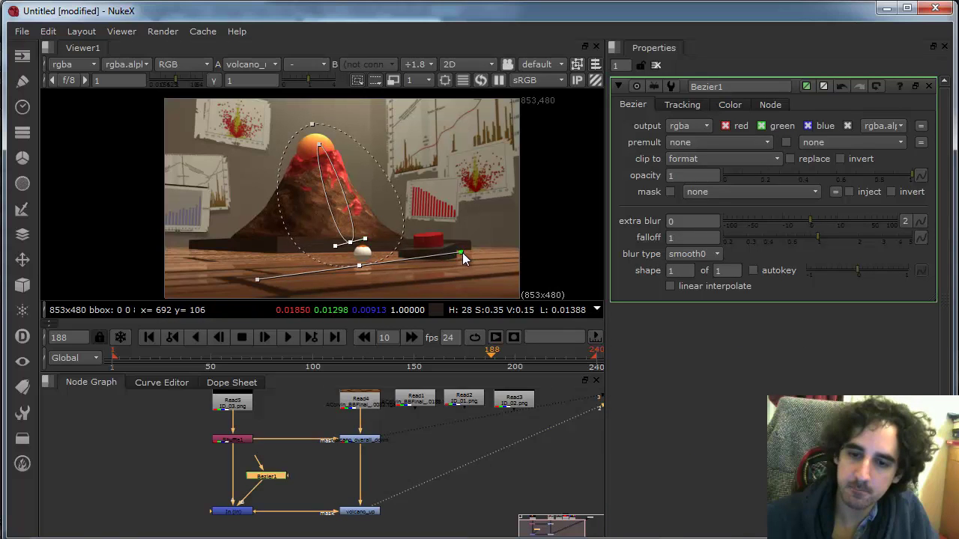
- Move Bezier1's lower inner point up the volcano slope, keeping the outer feather edge in place
double_click(359, 512)
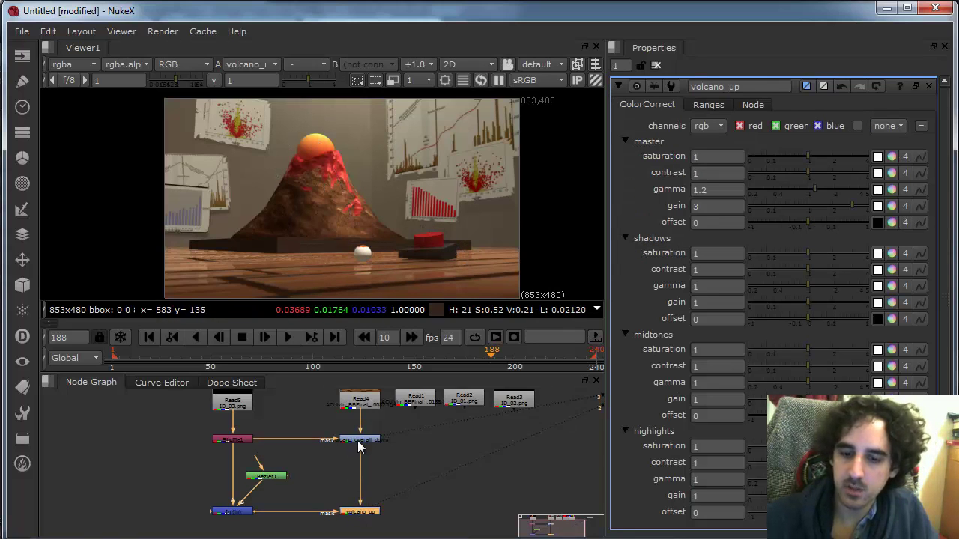
double_click(357, 440)
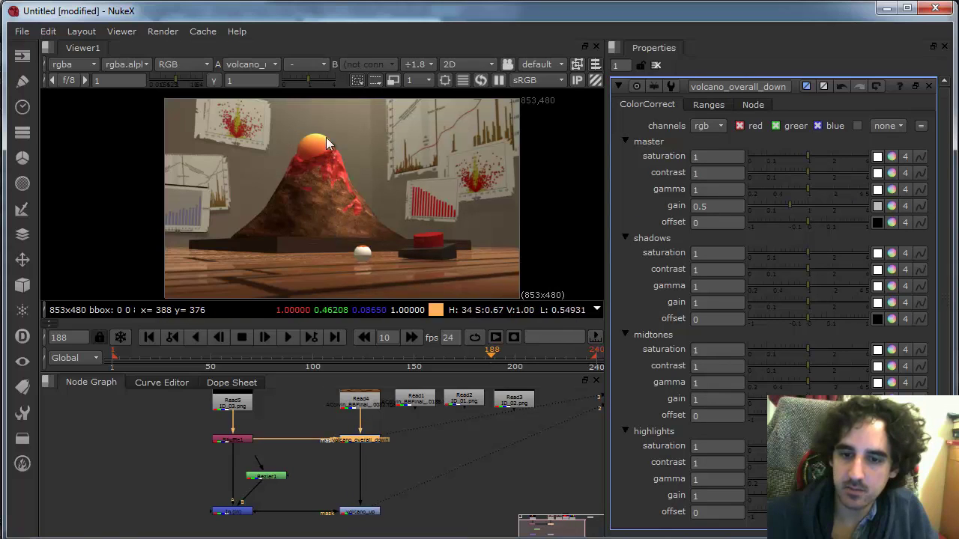
left_click(268, 477)
double_click(270, 477)
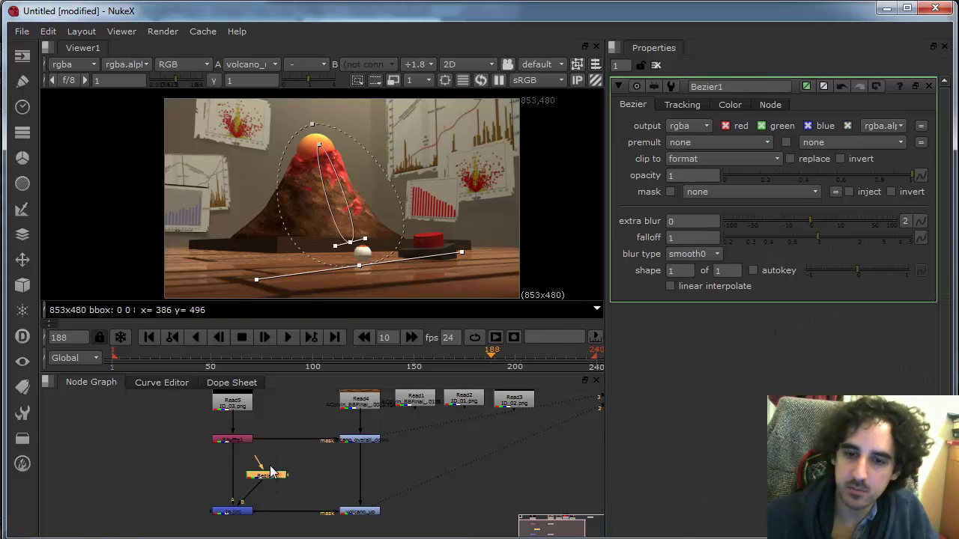
left_click_drag(348, 241, 342, 215)
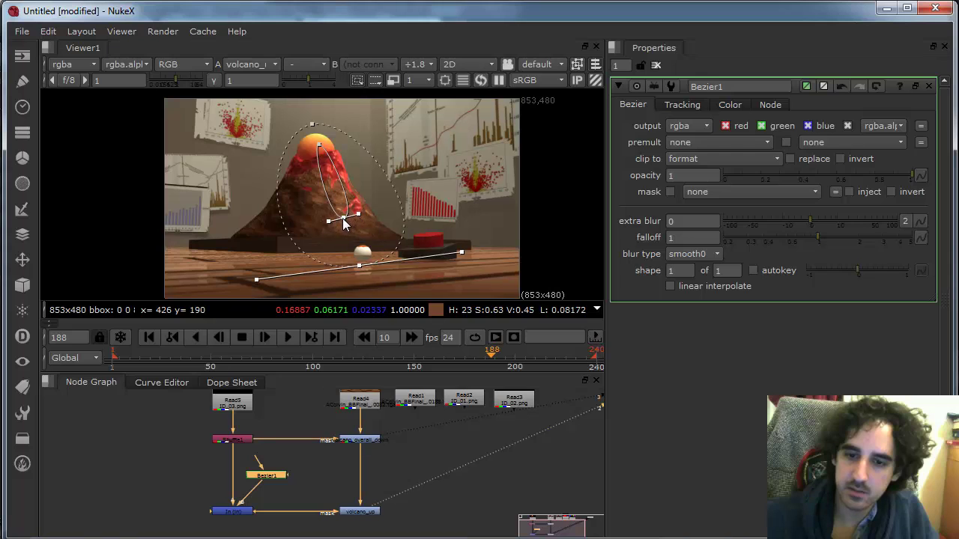
- Set the master gain of the volcano_overall_down ColorCorrect to 0.75
left_click(361, 513)
double_click(360, 512)
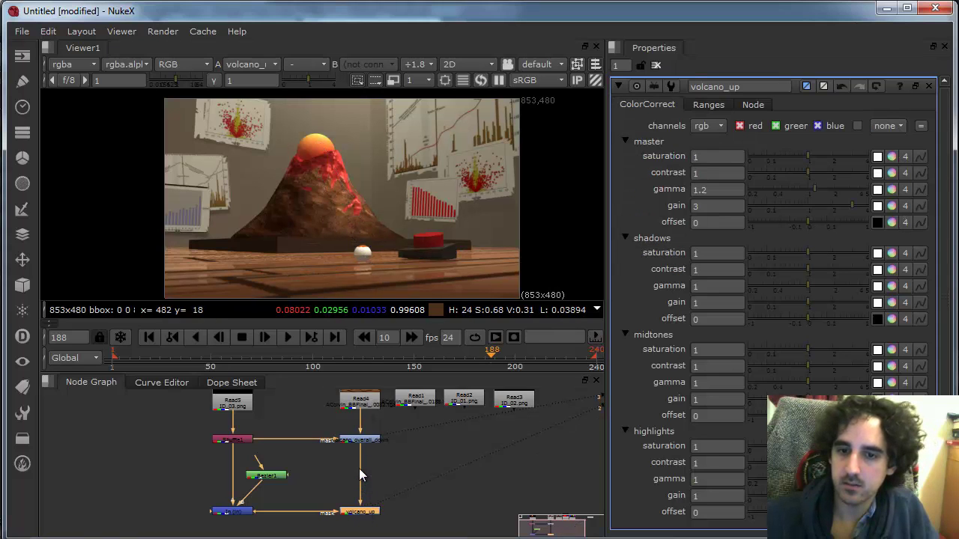
left_click_drag(383, 425, 342, 479)
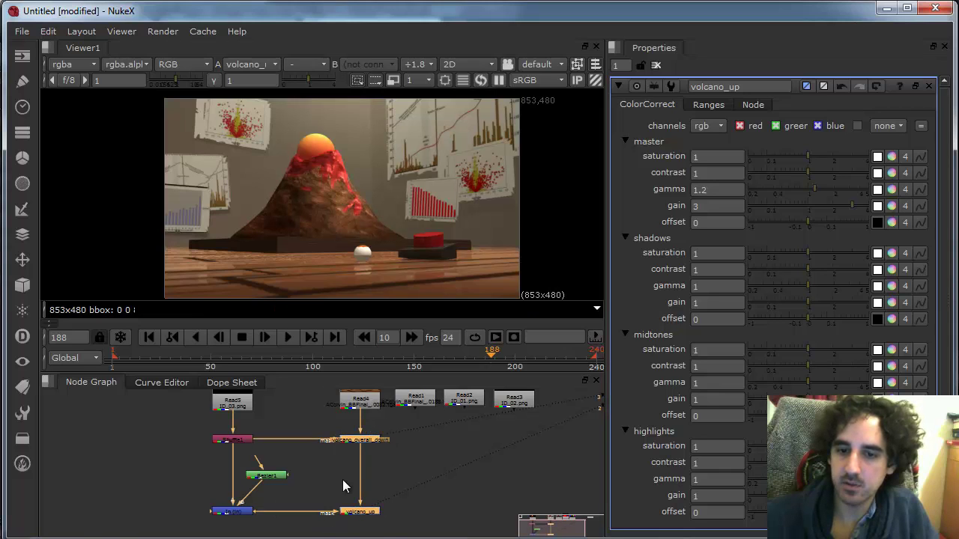
left_click(342, 479)
double_click(367, 441)
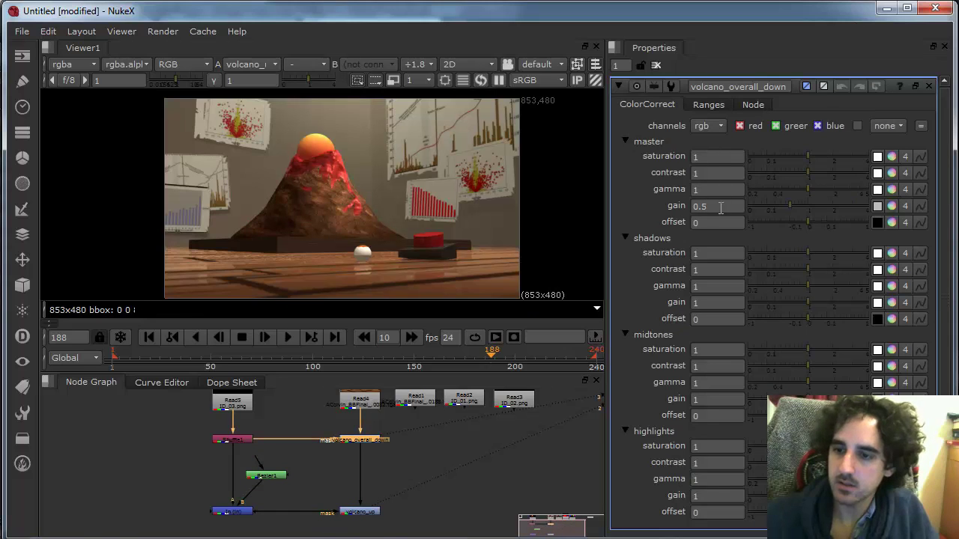
left_click(720, 208)
type("0.75")
key("Return")
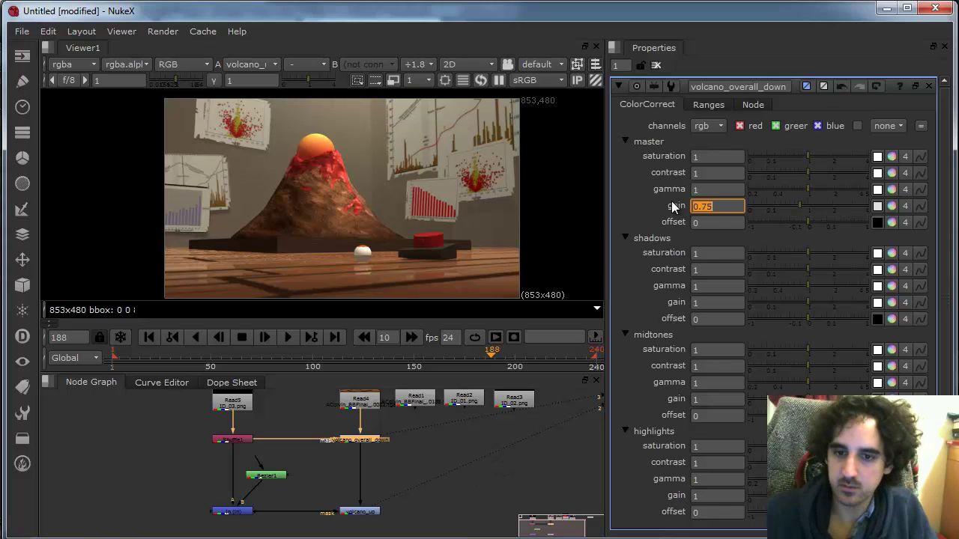
- Set the master gain of the volcano_up ColorCorrect to 2.5
double_click(362, 513)
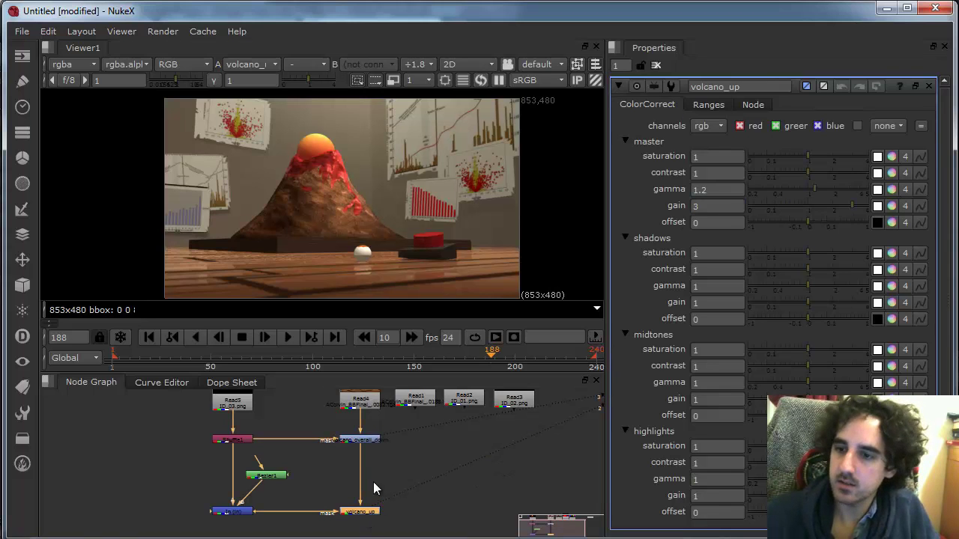
left_click(703, 207)
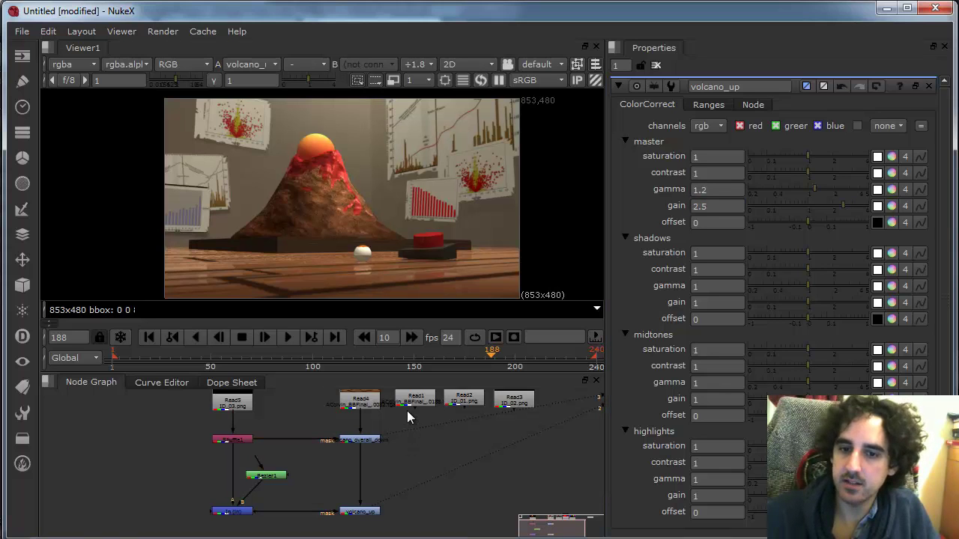
- Duplicate the Shuffle1 node and place the unconnected copy beside the original in the node graph
scroll(375, 465, "down", 4)
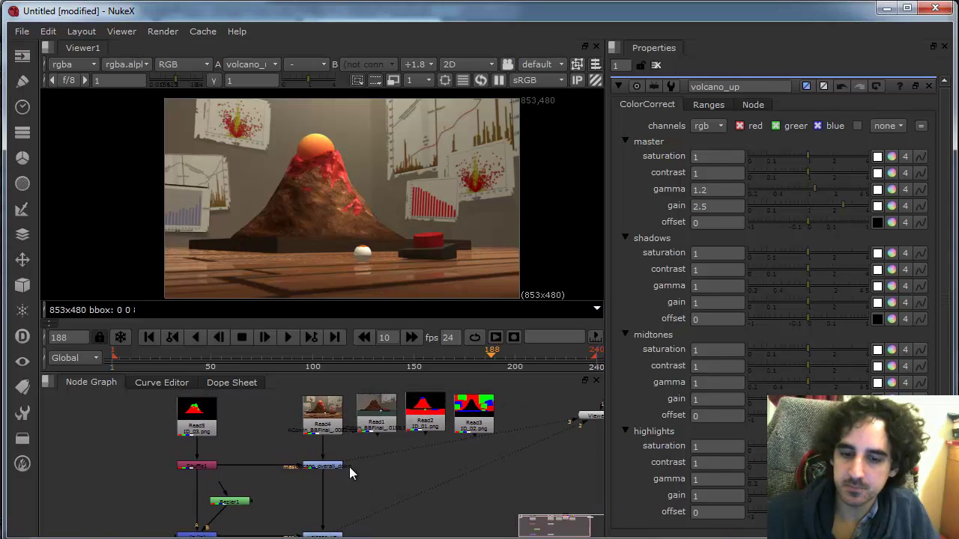
mouse_move(336, 445)
left_mouse_down()
mouse_move(352, 421)
mouse_move(326, 455)
mouse_move(360, 447)
mouse_move(340, 429)
left_mouse_up()
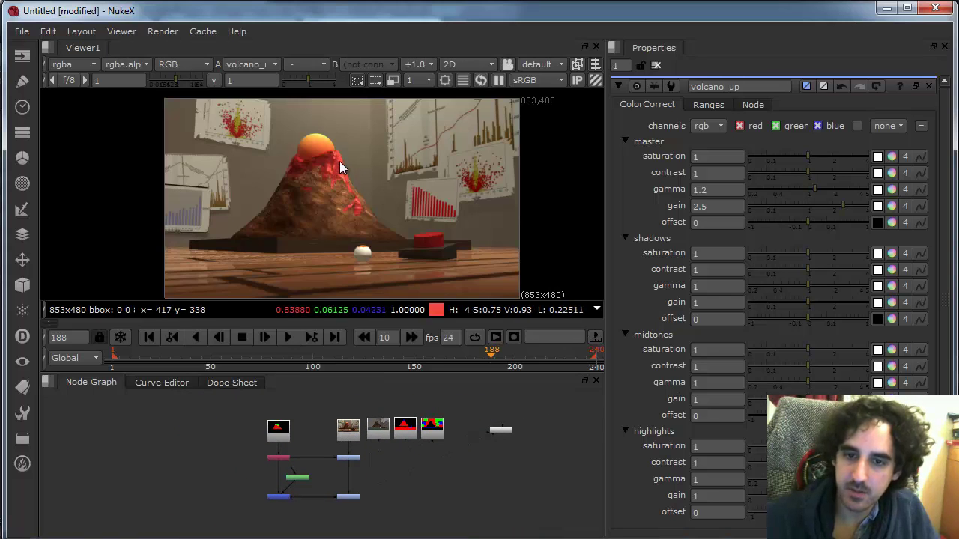
left_click_drag(358, 461, 370, 445)
scroll(370, 445, "up", 3)
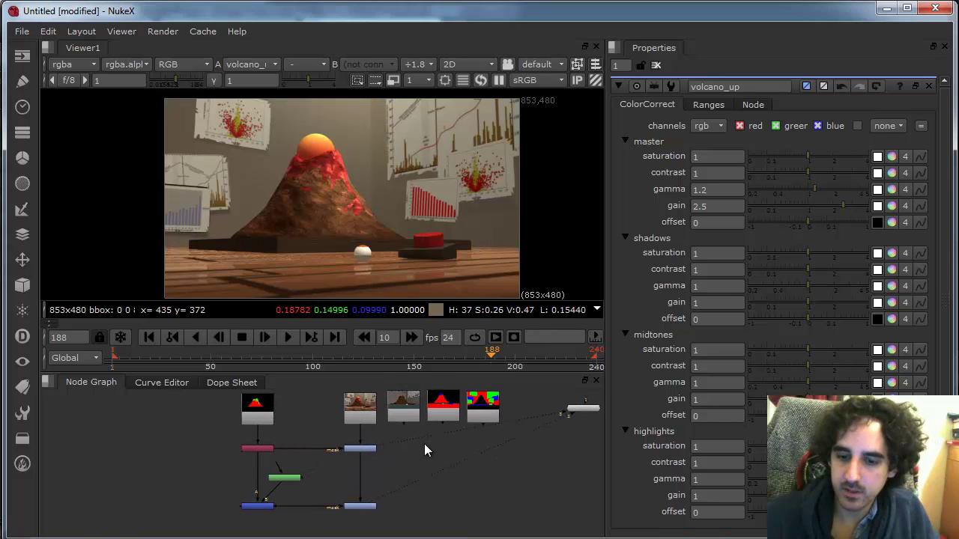
scroll(365, 497, "up", 2)
scroll(365, 473, "down", 2)
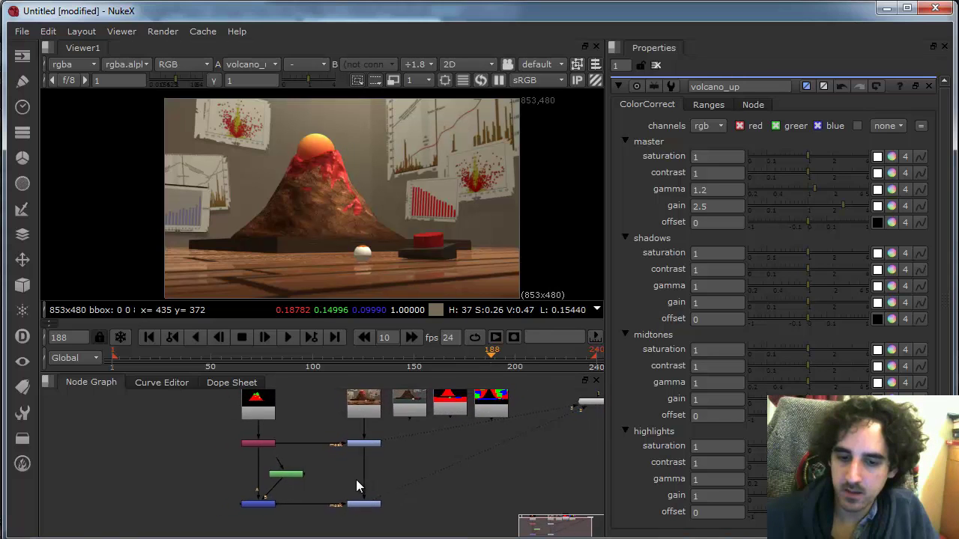
left_click(264, 443)
key("ctrl+c")
left_click(221, 429)
key("ctrl+v")
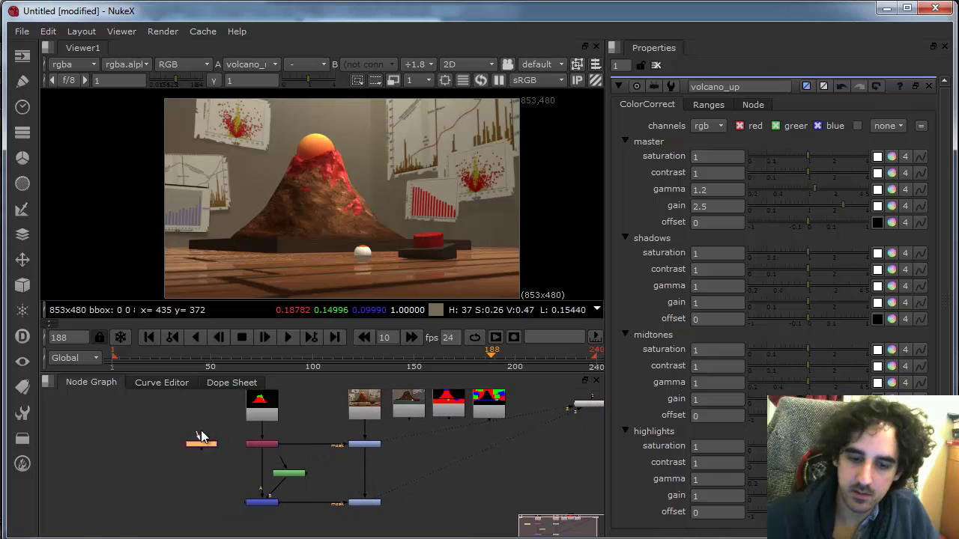
- Feed the copied Shuffle from the ID_03.png read, route green into all its outputs, and view the lava matte
double_click(208, 443)
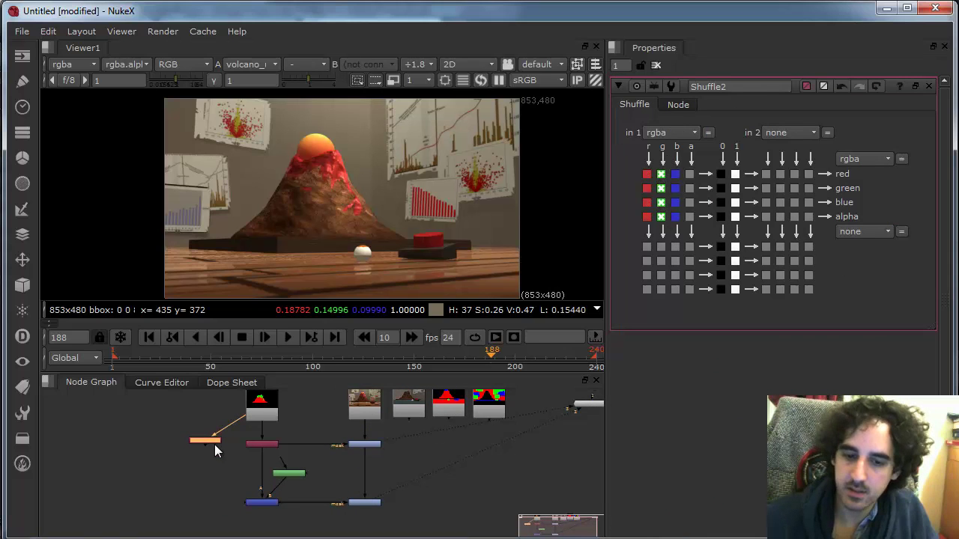
key("1")
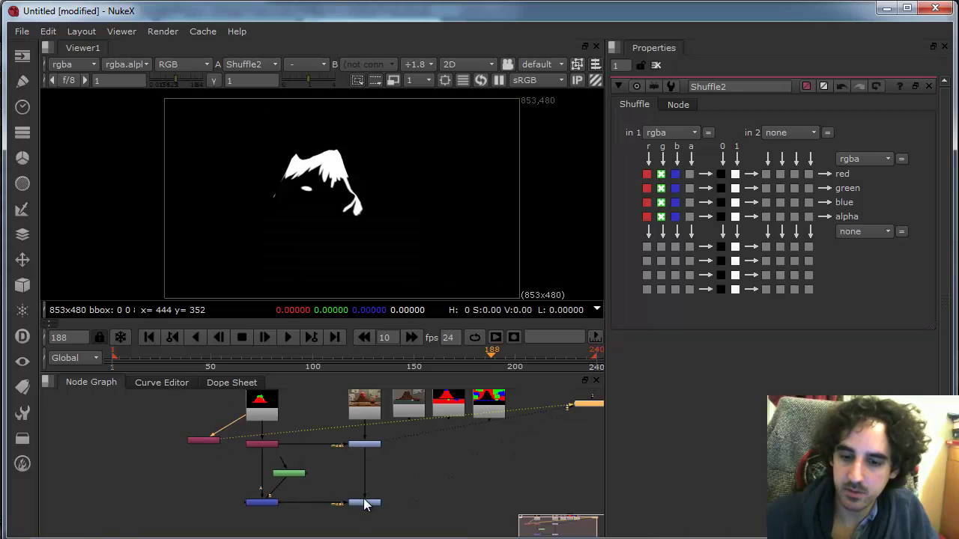
- Add a ColorCorrect node after volcano_up and space it further below in the node graph
scroll(396, 494, "up", 2)
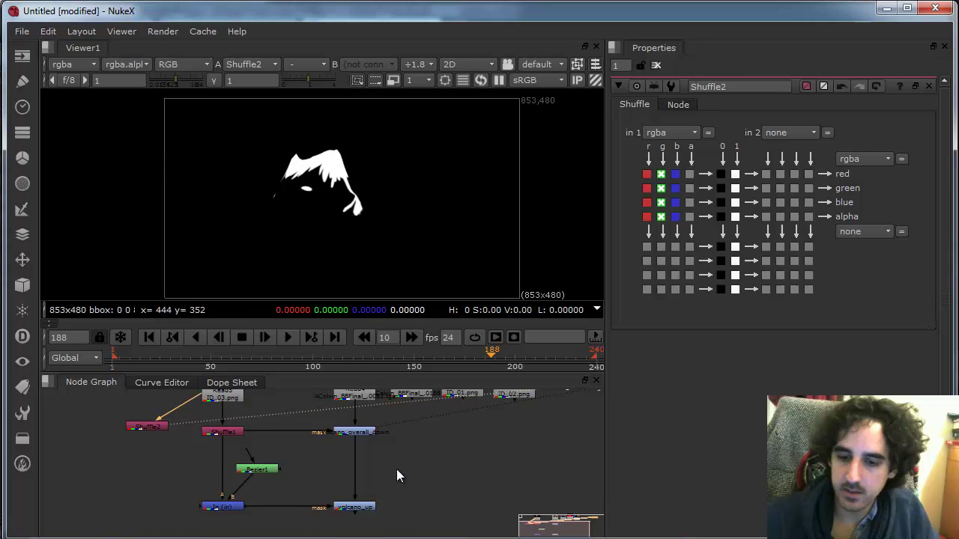
left_click(370, 509)
key("c")
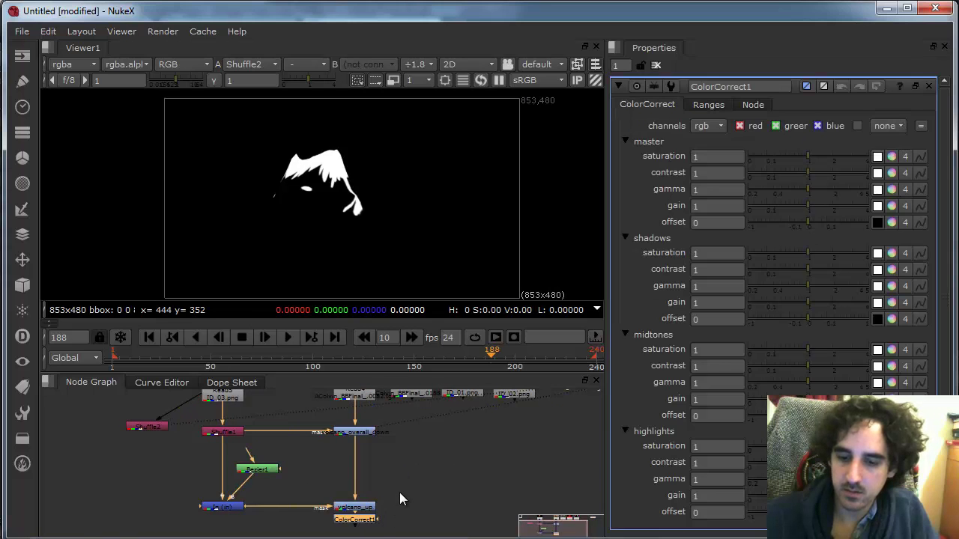
scroll(404, 472, "up", 3)
scroll(449, 442, "down", 4)
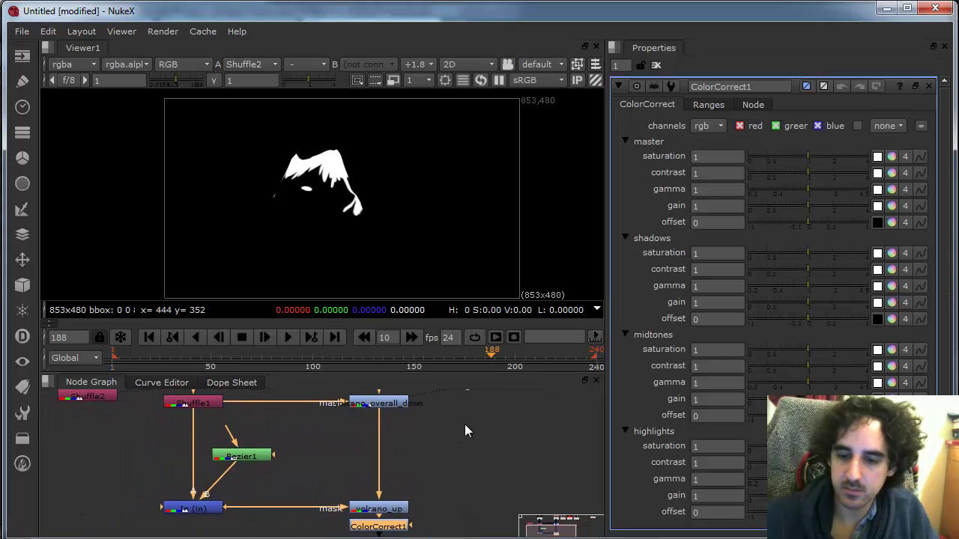
left_click_drag(418, 509, 418, 508)
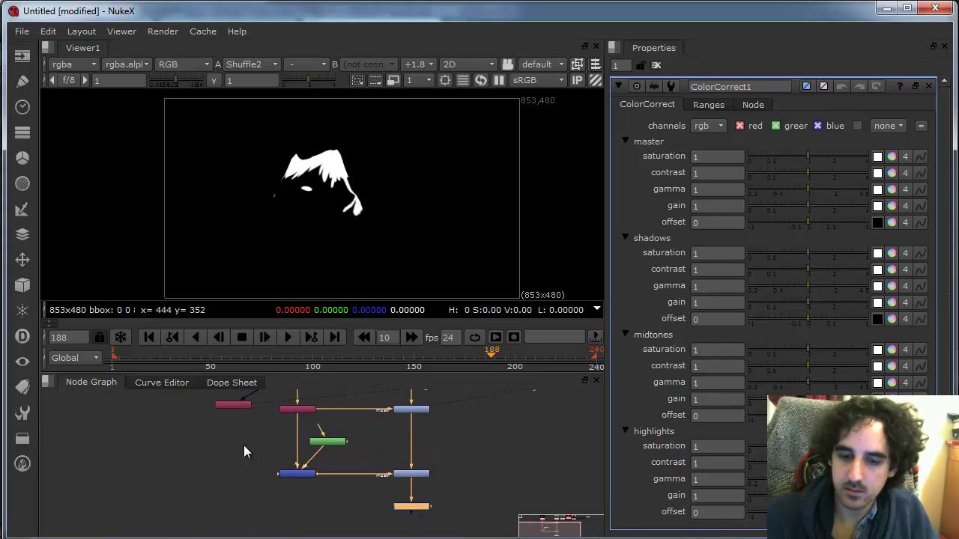
- Connect Shuffle2 to the mask input of the new ColorCorrect and route the connection around the other nodes with a dot
left_click(247, 404)
left_click(412, 507, "shift")
key("y")
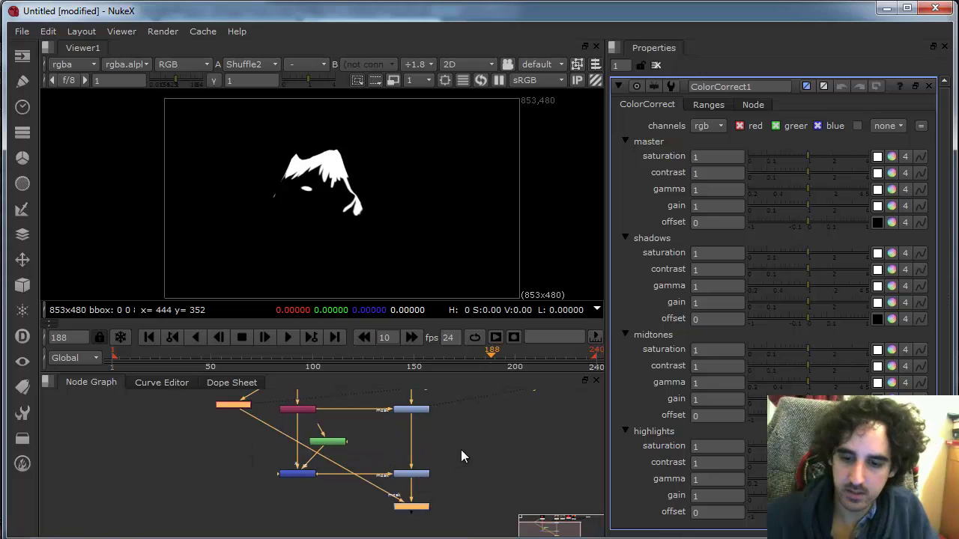
left_click(460, 451)
left_click_drag(323, 456, 233, 509)
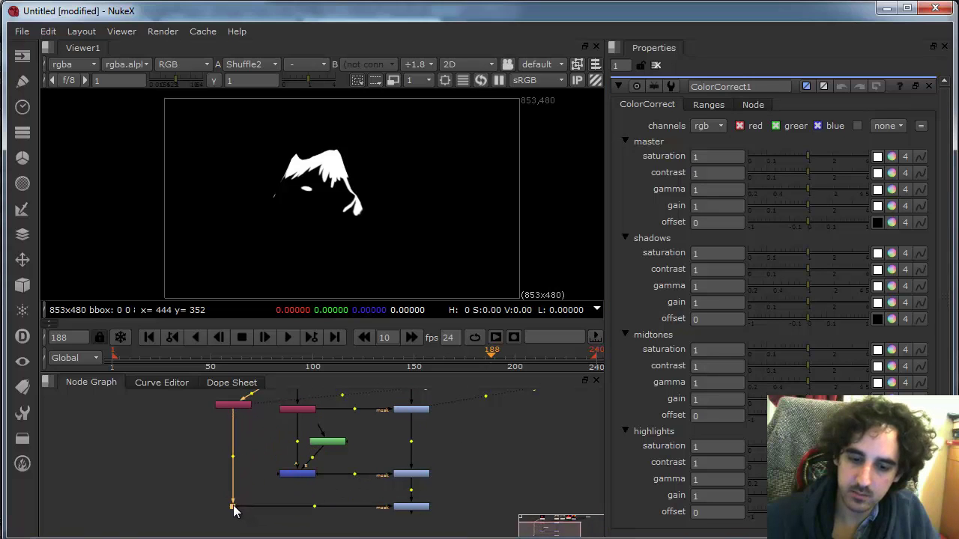
- View the new ColorCorrect's output and rename the node as lava_cc
left_click(411, 508)
key("1")
double_click(753, 86)
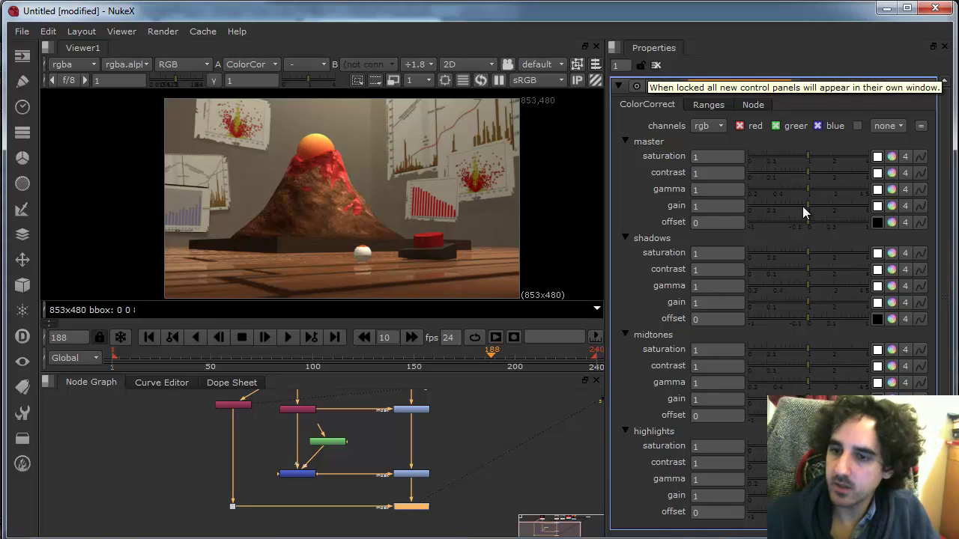
- Set the master gain of lava_cc to 0.8 and its master gamma to 1.1
left_click_drag(803, 206, 799, 204)
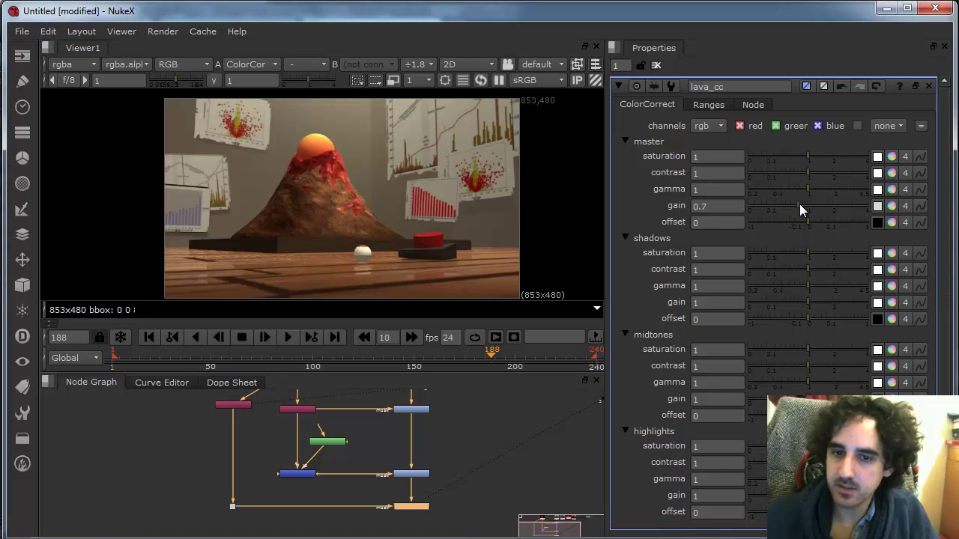
left_click(816, 187)
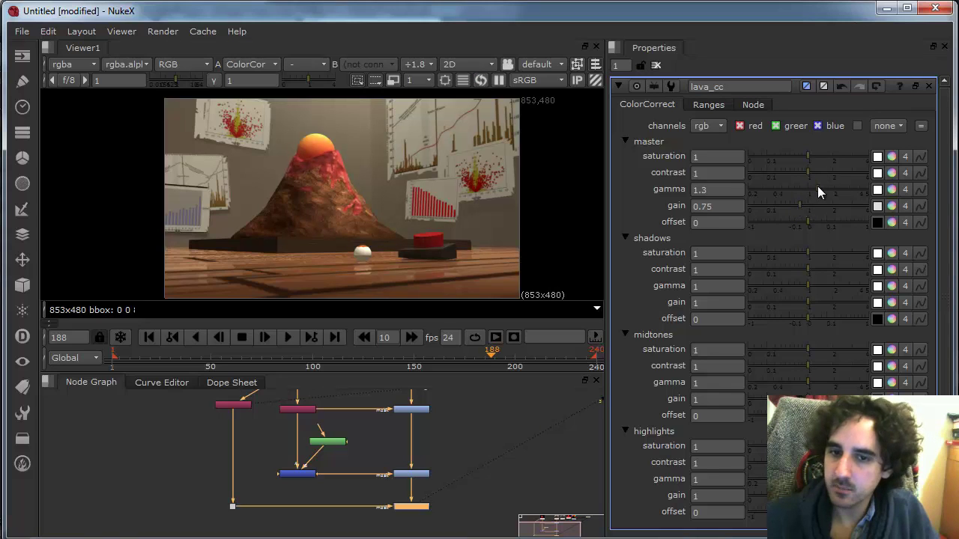
mouse_move(807, 202)
left_mouse_down()
mouse_move(795, 203)
mouse_move(804, 203)
left_mouse_up()
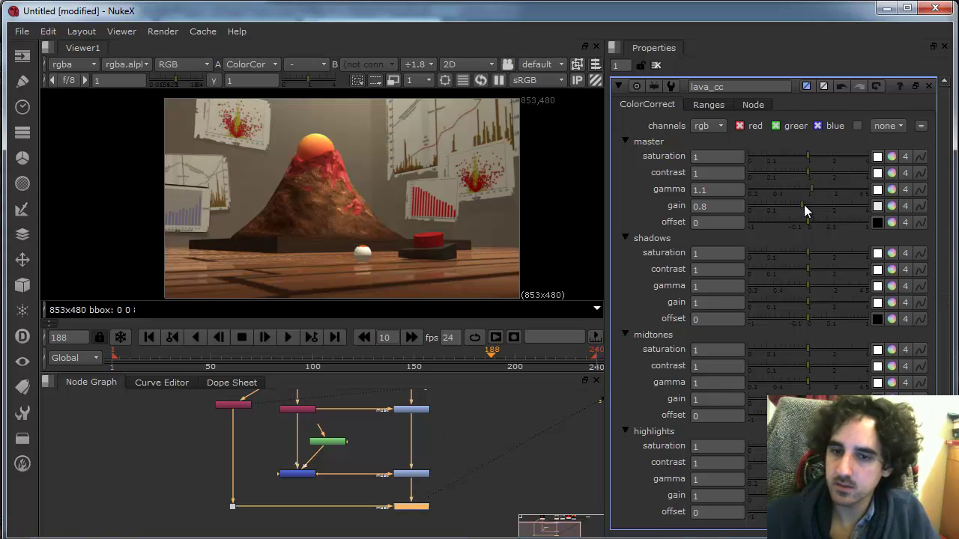
- Set the master gain of lava_cc to 0.95 and its highlights gain to 0.44
left_click_drag(804, 205, 806, 205)
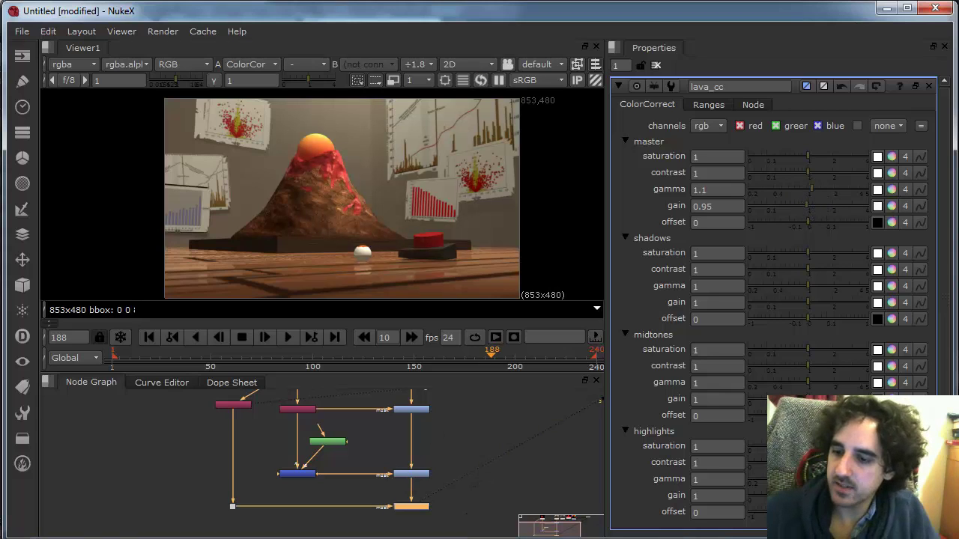
left_click_drag(805, 497, 776, 504)
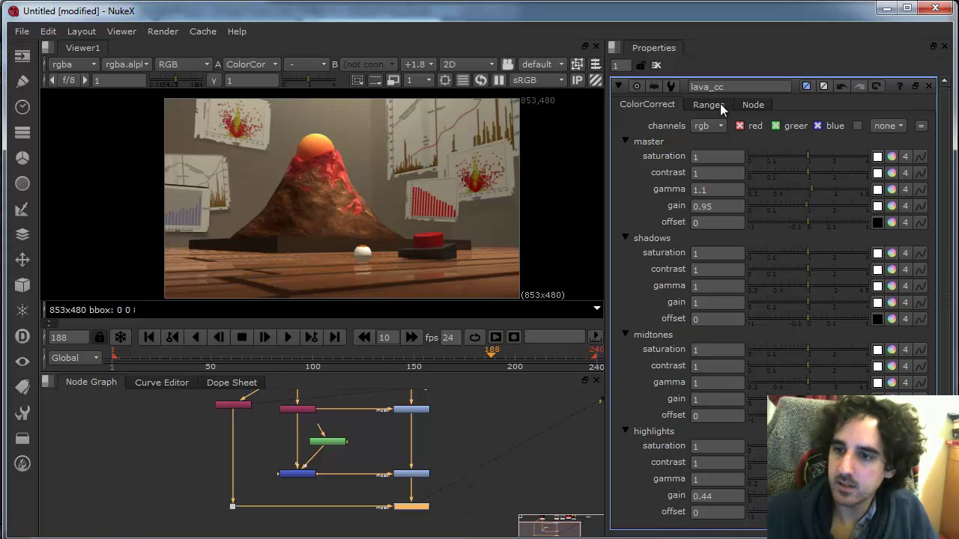
- Extend the highlight range curve of lava_cc further into the darker tones and set the midtones gain to 0.75
left_click(719, 107)
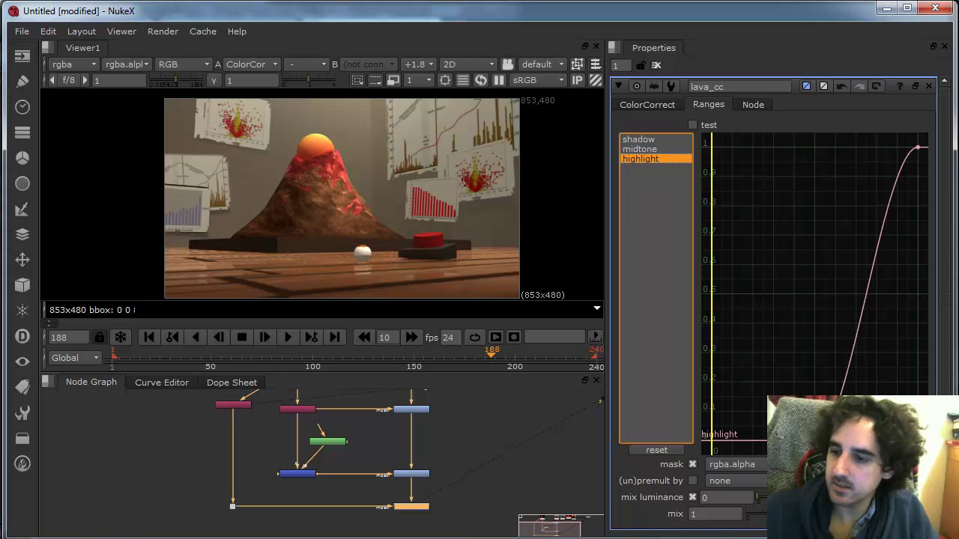
left_click_drag(814, 441, 743, 441)
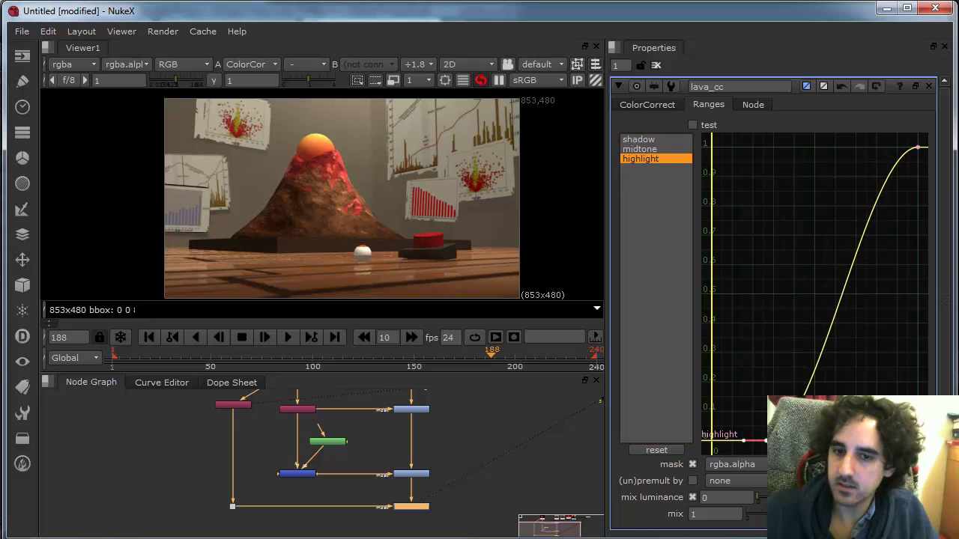
left_click(683, 104)
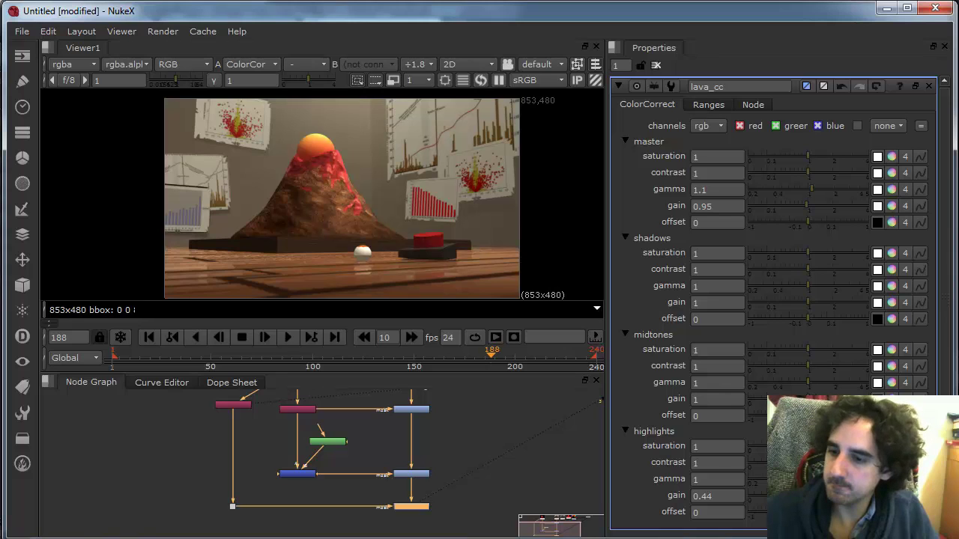
left_click_drag(806, 400, 794, 399)
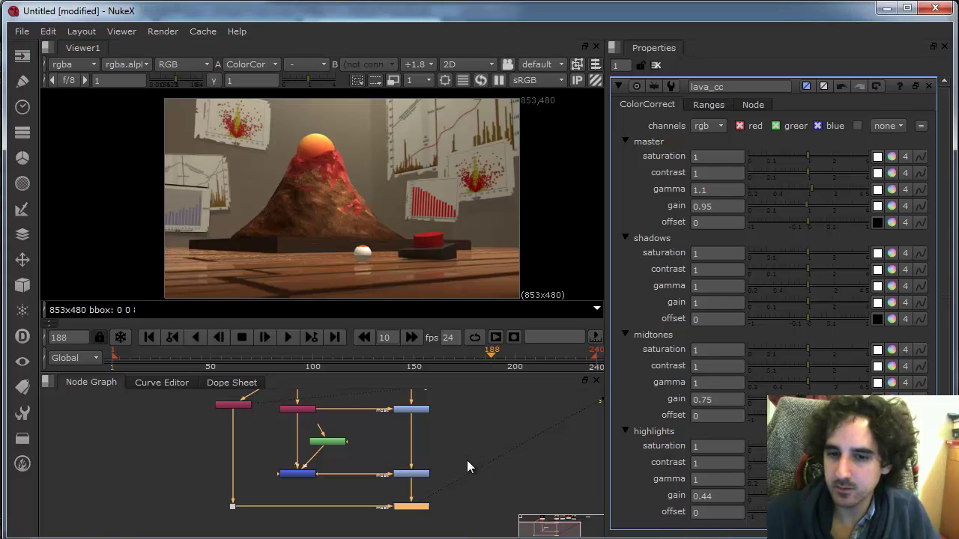
- Check the Ball Bounce reference video in the browser and compare the Shuffle2 lava matte with the output of lava_cc in Nuke
key("alt+Tab")
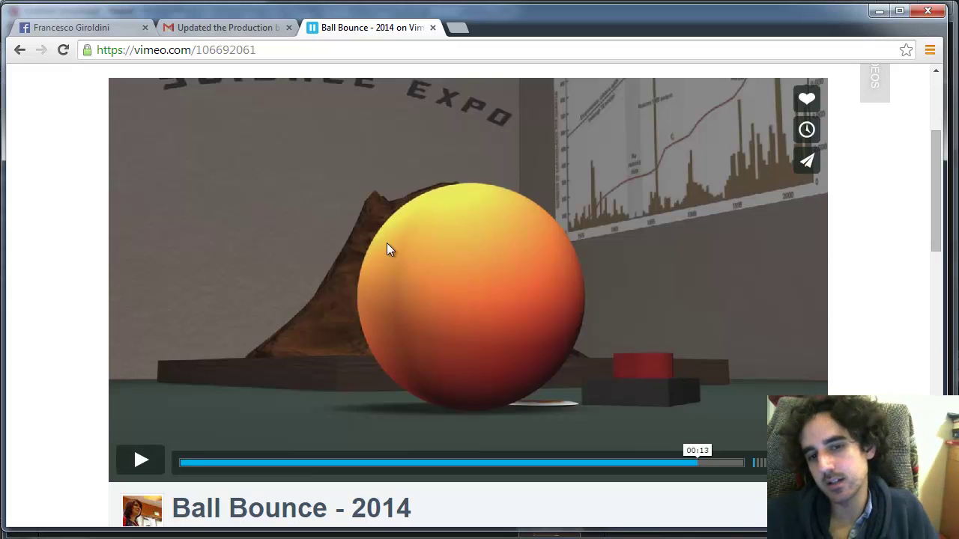
key("alt+Tab")
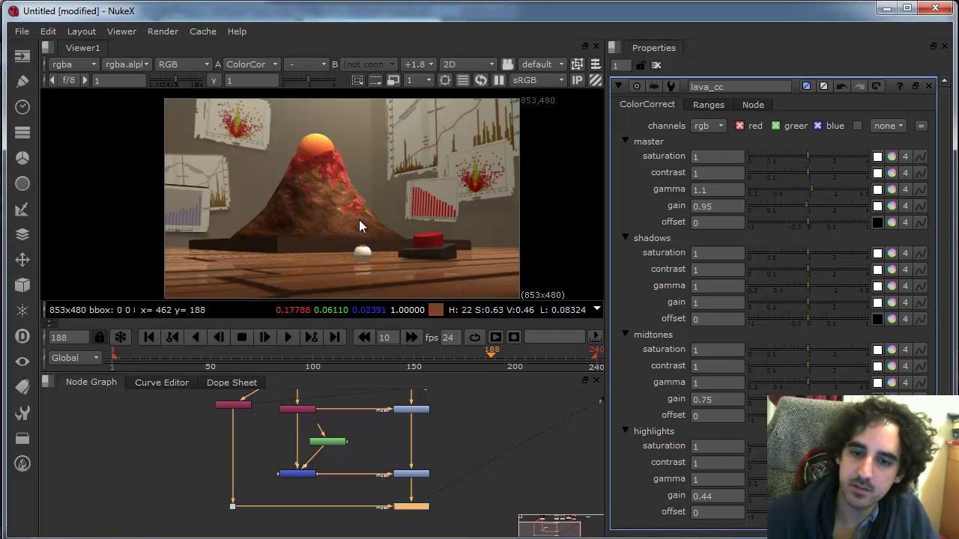
left_click(236, 404)
key("1")
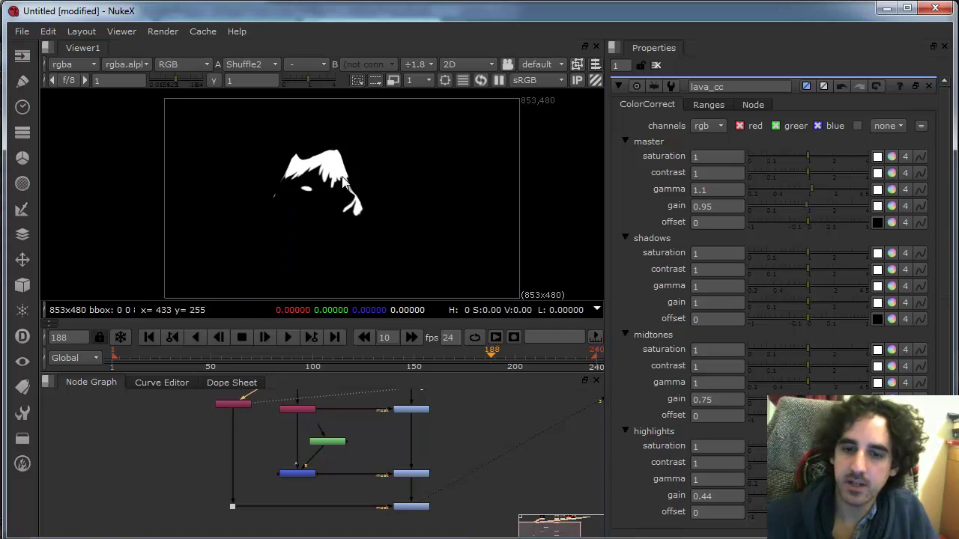
left_click(411, 508)
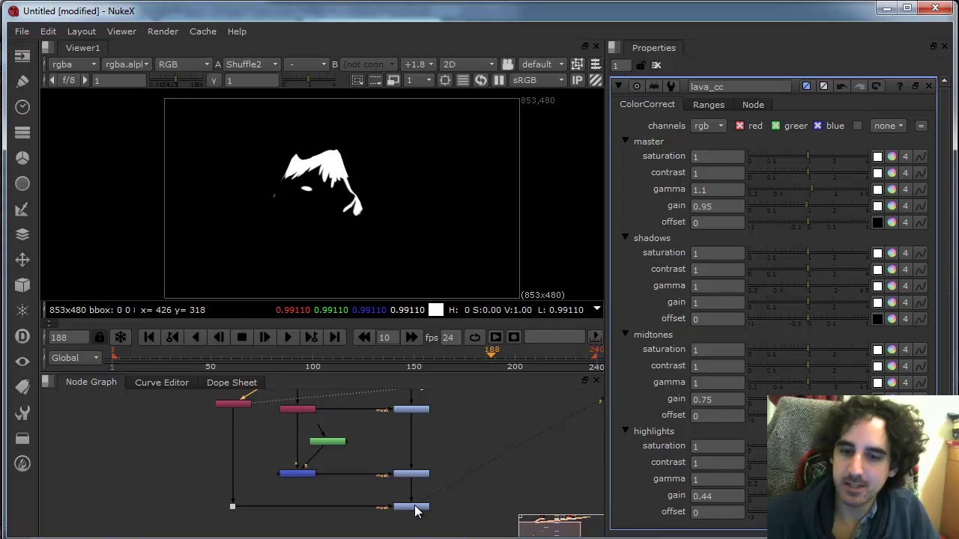
key("1")
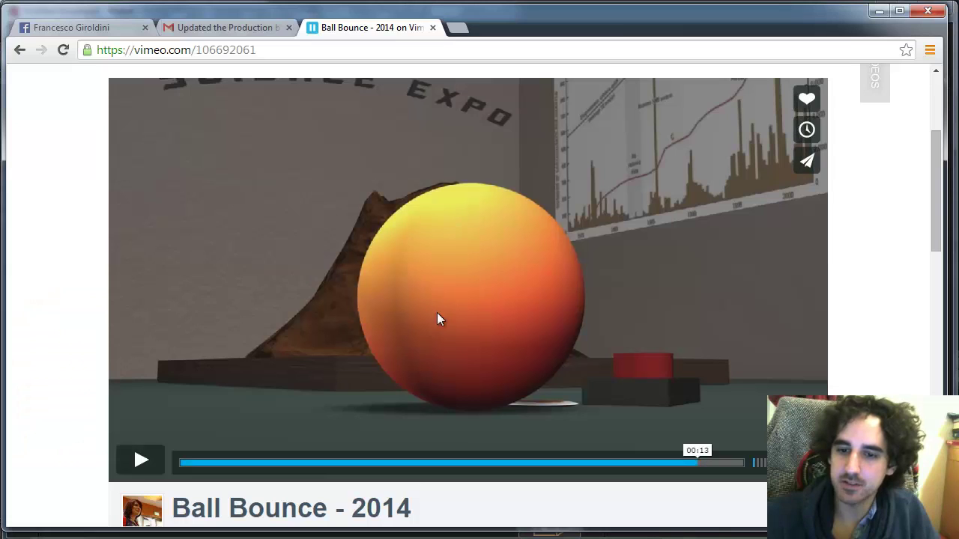
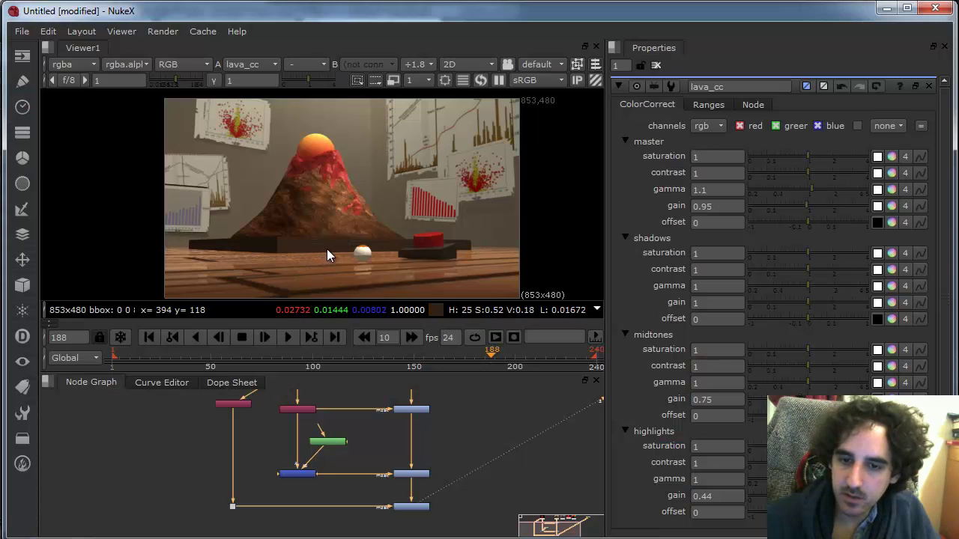
- Move to frame -28 and examine the ID mattes in Read2 and Read3
left_click_drag(158, 355, 56, 352)
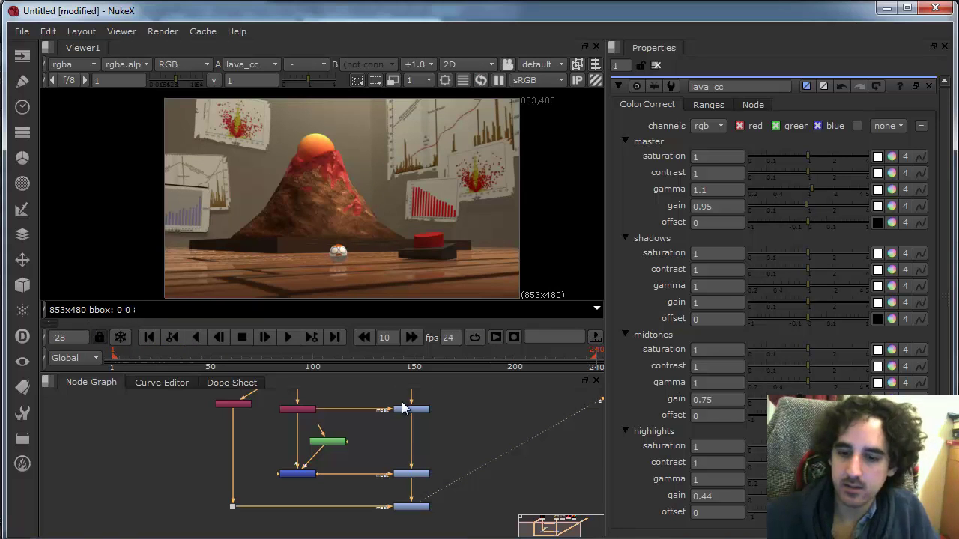
left_click_drag(421, 451, 402, 506)
key("2")
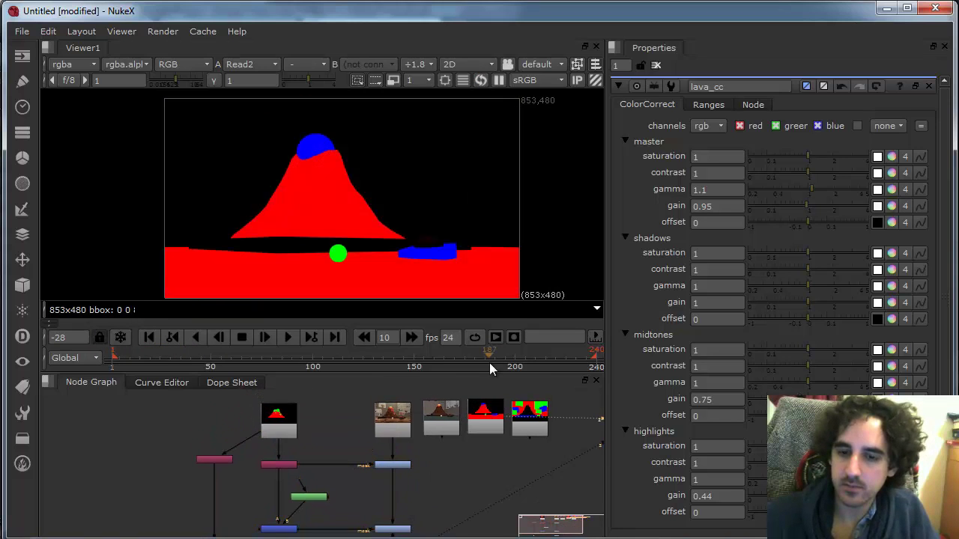
left_click(532, 415)
key("1")
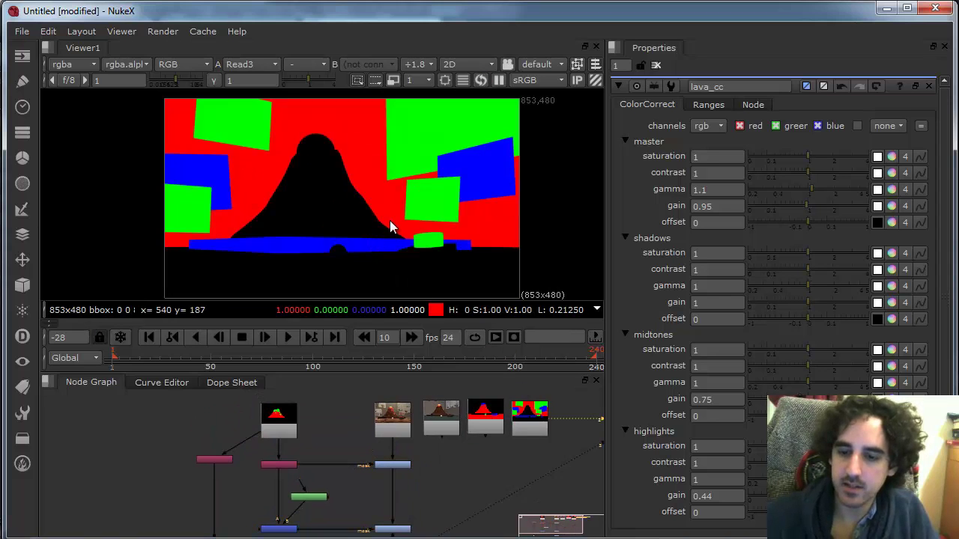
left_click(491, 426)
key("1")
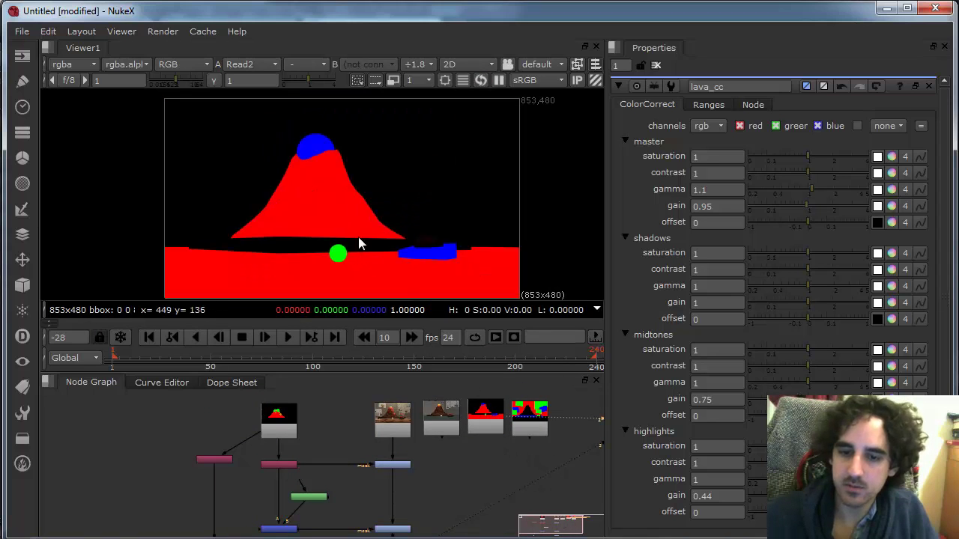
- View lava_cc's output, add a ColorCorrect node after it and rename the new node contact_ground
scroll(476, 445, "down", 4)
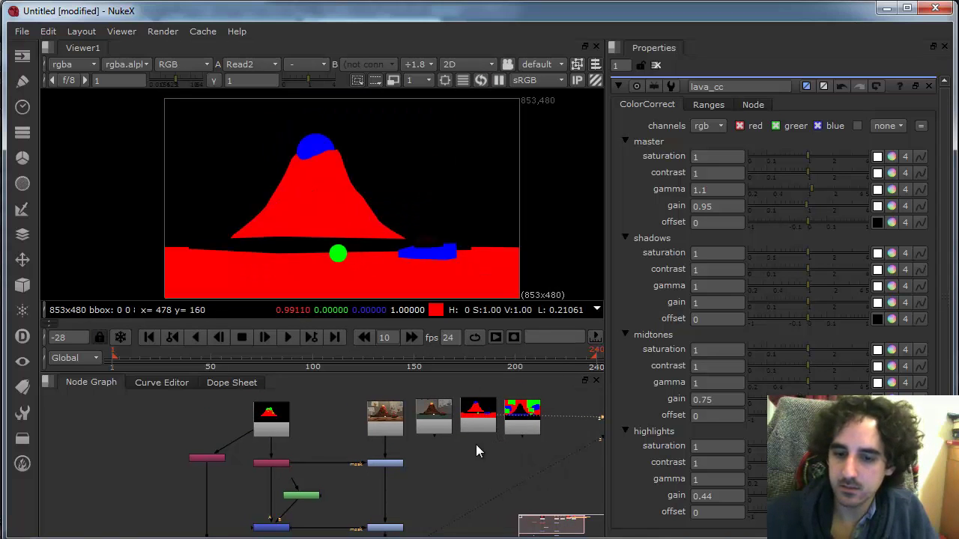
scroll(423, 448, "down", 2)
left_click(380, 481)
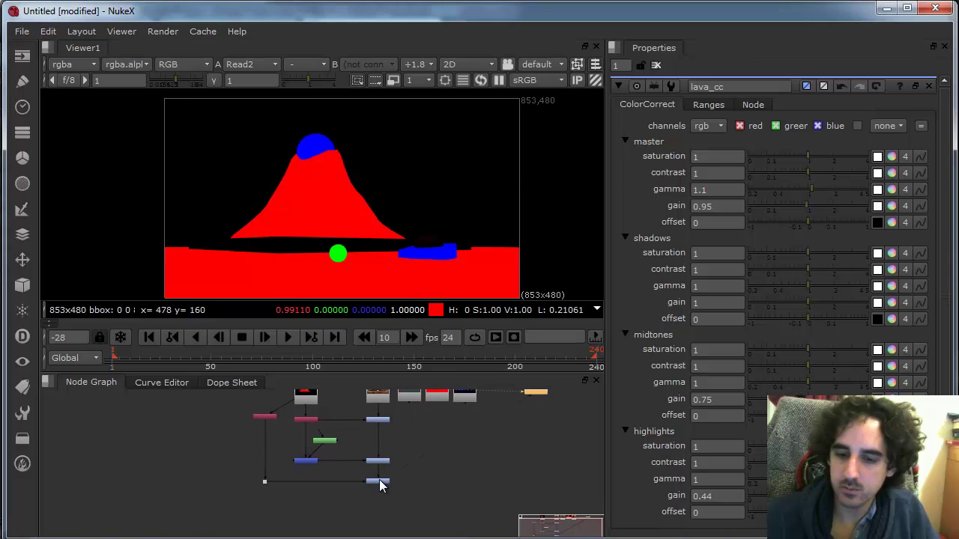
key("1")
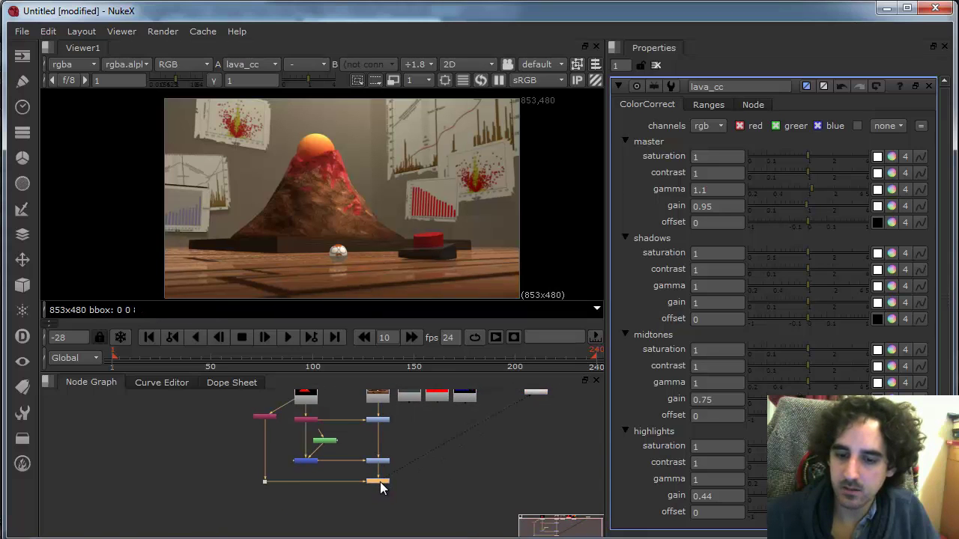
key("c")
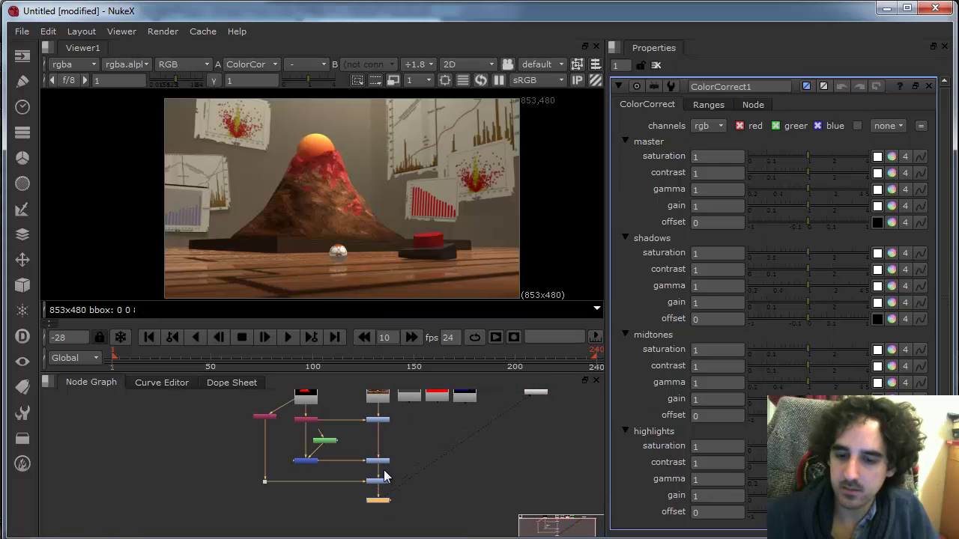
double_click(755, 85)
type("contact_grou")
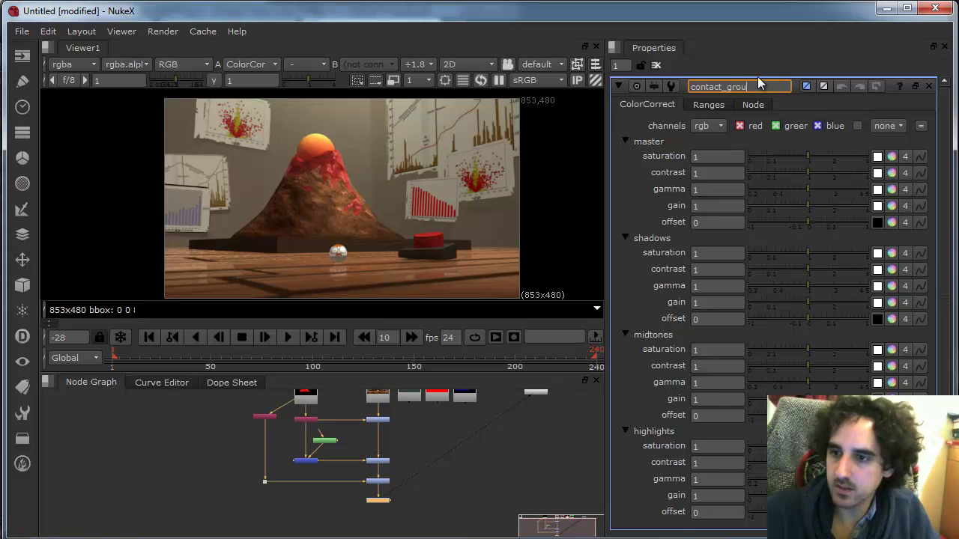
type("nd")
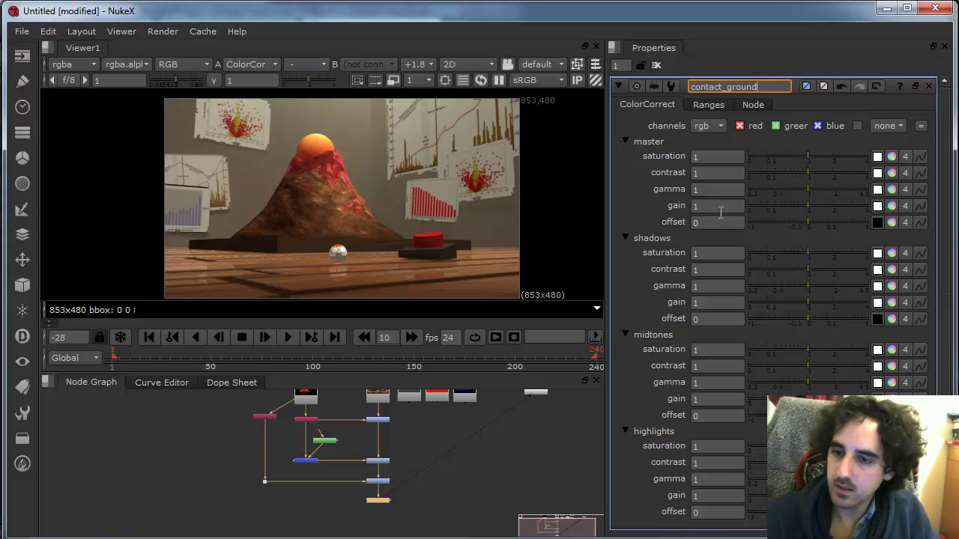
left_click(460, 481)
- Move Read3 to the far side of the matte network and attach a copy of Shuffle2 below it, viewing its output
scroll(442, 471, "down", 1)
scroll(448, 468, "up", 1)
left_click_drag(461, 465, 491, 496)
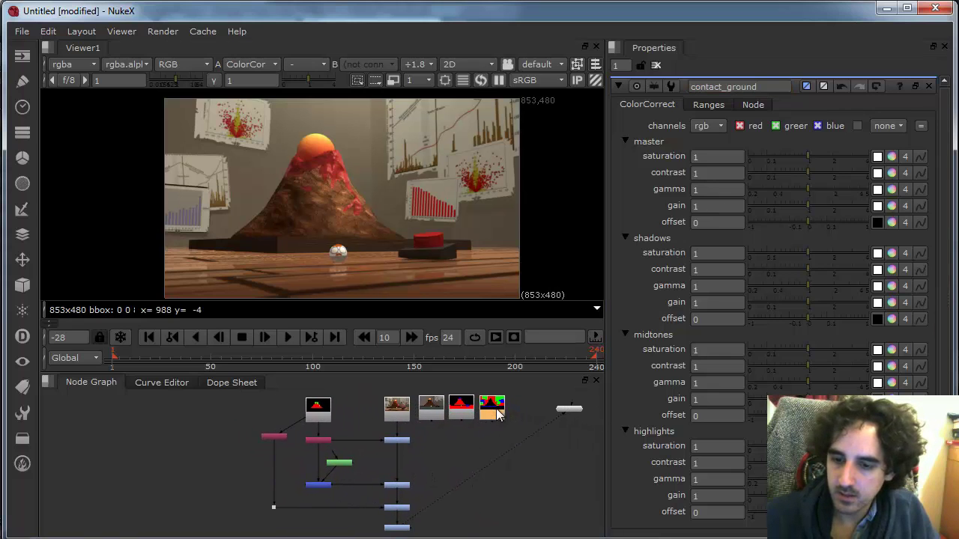
left_click_drag(496, 408, 235, 410)
left_click(276, 435)
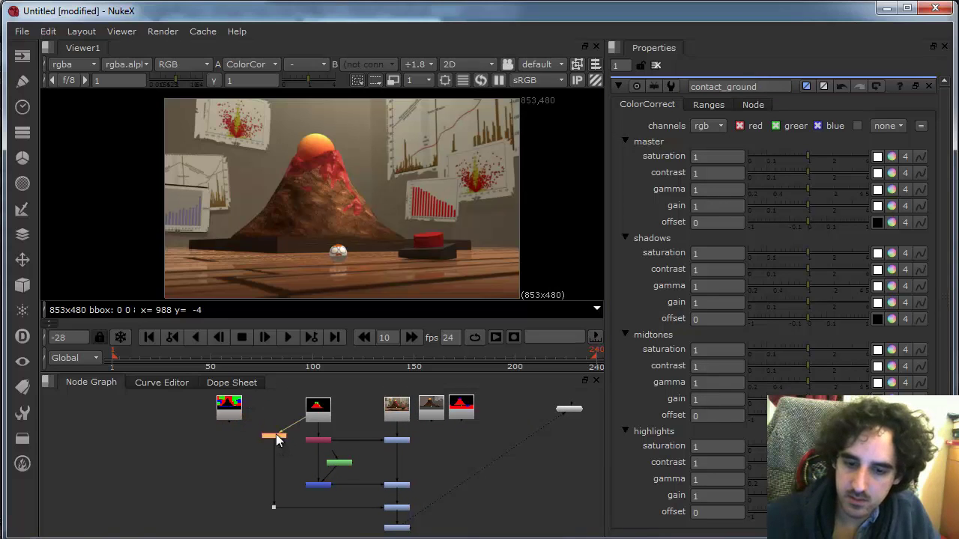
key("ctrl+c")
left_click(223, 441)
key("ctrl+v")
left_click_drag(228, 418, 209, 422)
key("1")
- Route the blue input channel to red, green, blue and alpha in Shuffle3
double_click(210, 436)
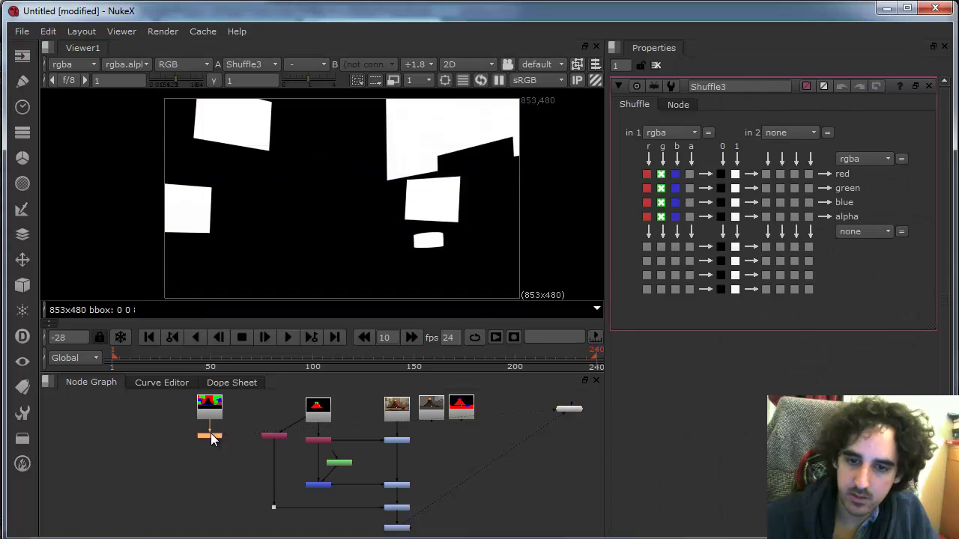
left_click(676, 217)
left_click(675, 174)
left_click(676, 188)
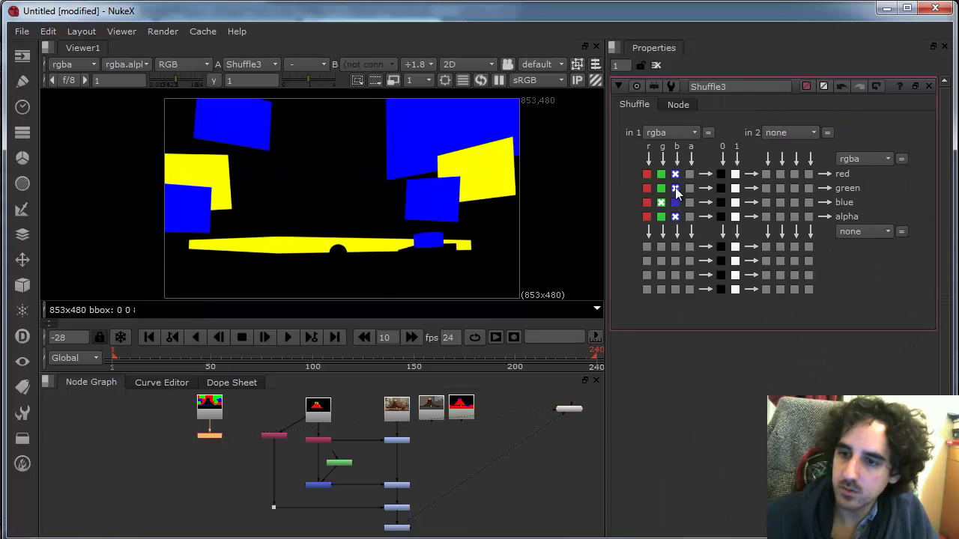
left_click(676, 203)
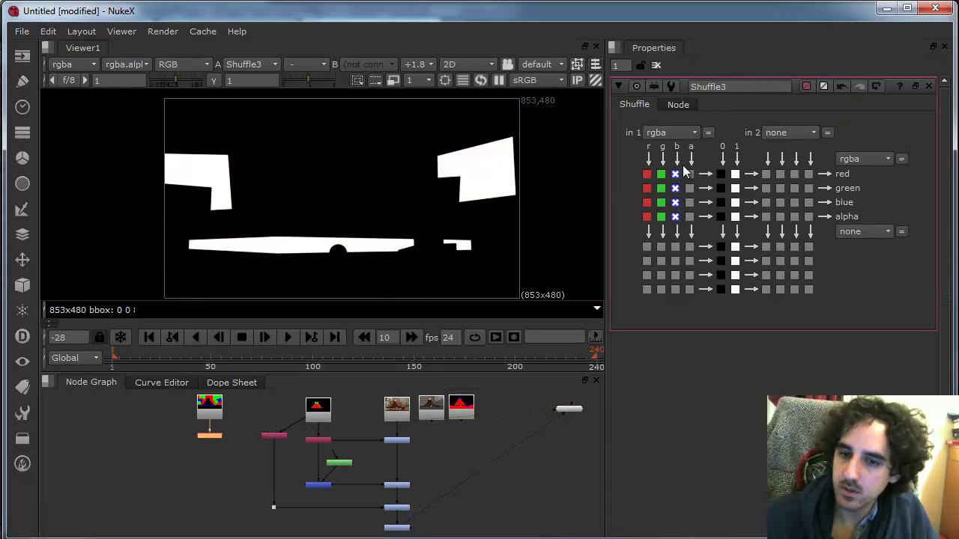
- Duplicate the Bezier and its merge node, connect the merge copy below Shuffle3 and view its result
left_click(322, 486)
left_click(340, 463, "shift")
key("ctrl+c")
left_click(213, 475)
key("ctrl+v")
left_click(190, 480)
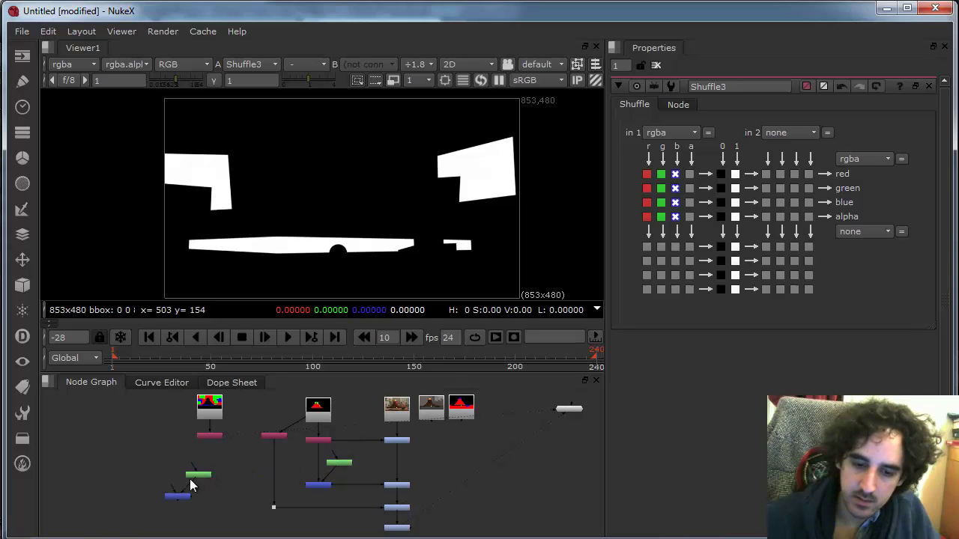
left_click_drag(193, 475, 212, 467)
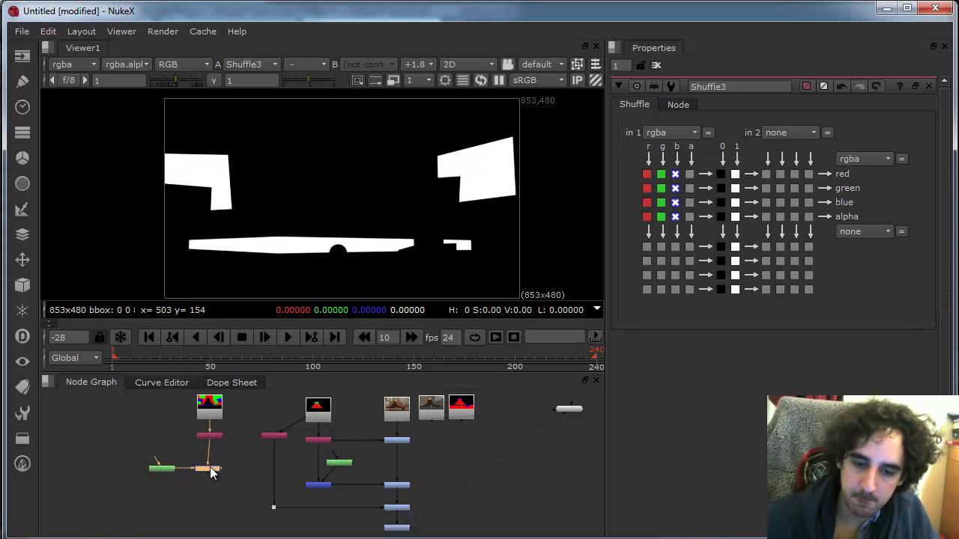
key("1")
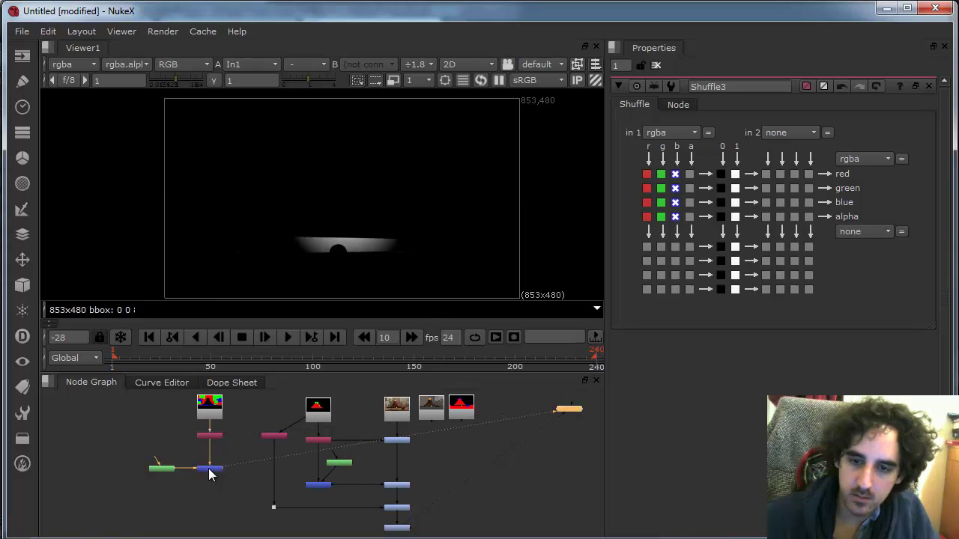
- Replace the copied Bezier with a new Bezier node and connect it to the merge below Shuffle3
double_click(169, 469)
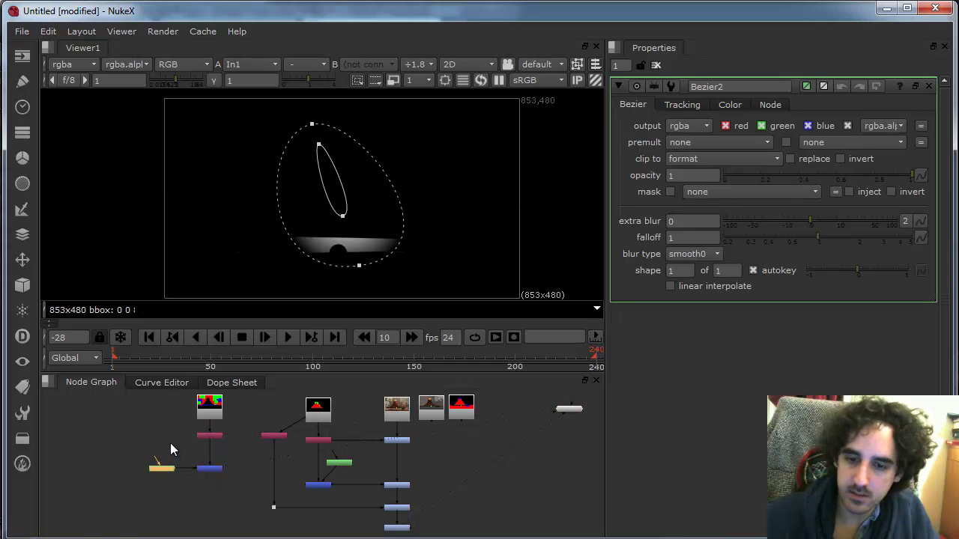
key("Delete")
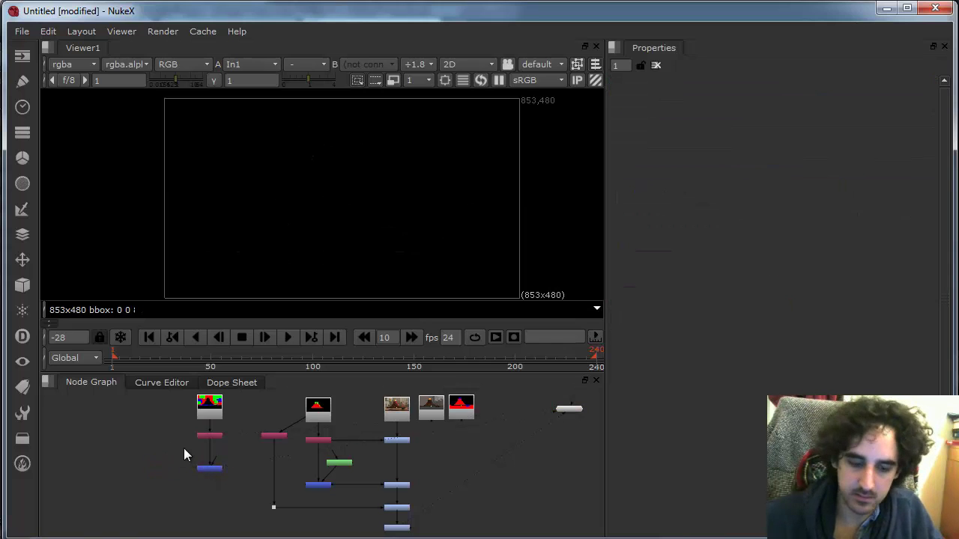
key("x")
left_click(223, 494)
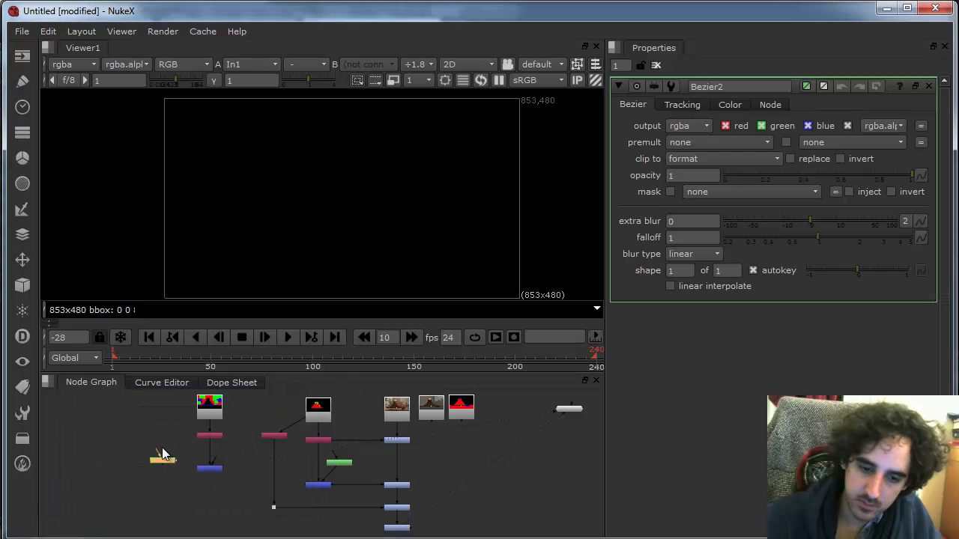
left_click_drag(195, 469, 159, 459)
left_click_drag(167, 458, 169, 467)
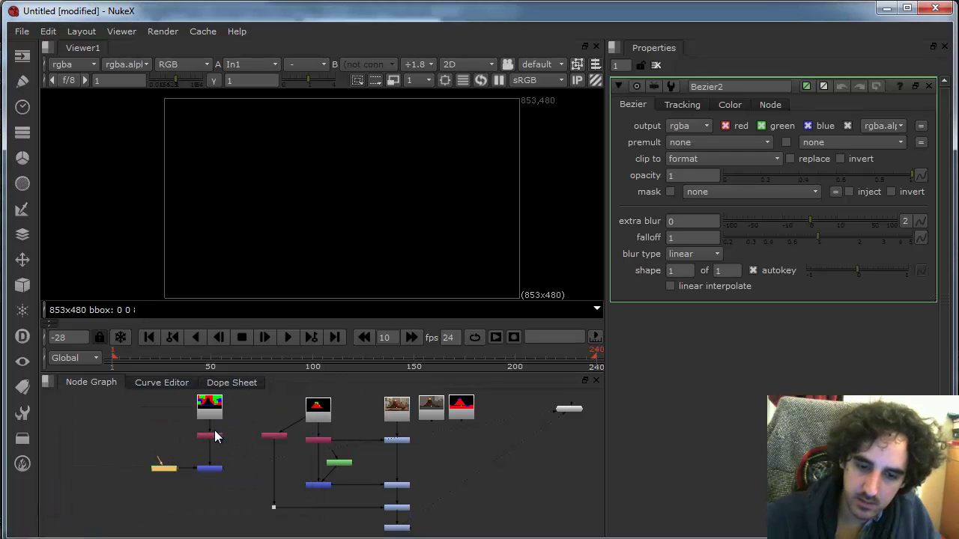
- View Shuffle3's output and draw a sharp-cornered four-point Bezier2 shape around the white ground-contact strips low in the matte
left_click(214, 433)
key("1")
left_click(167, 469)
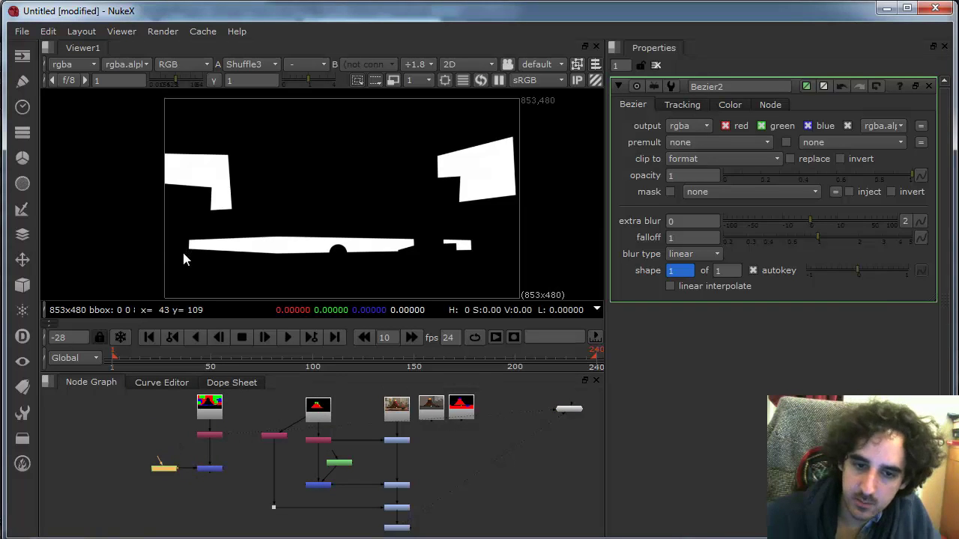
left_click(482, 232, "ctrl+alt")
left_click(482, 252, "ctrl+alt")
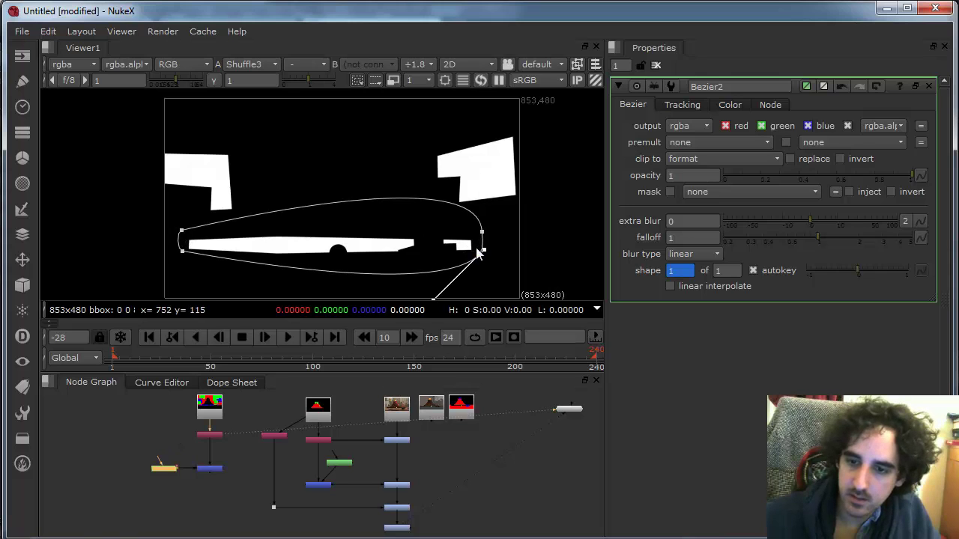
left_click_drag(158, 208, 516, 282)
key("shift+z")
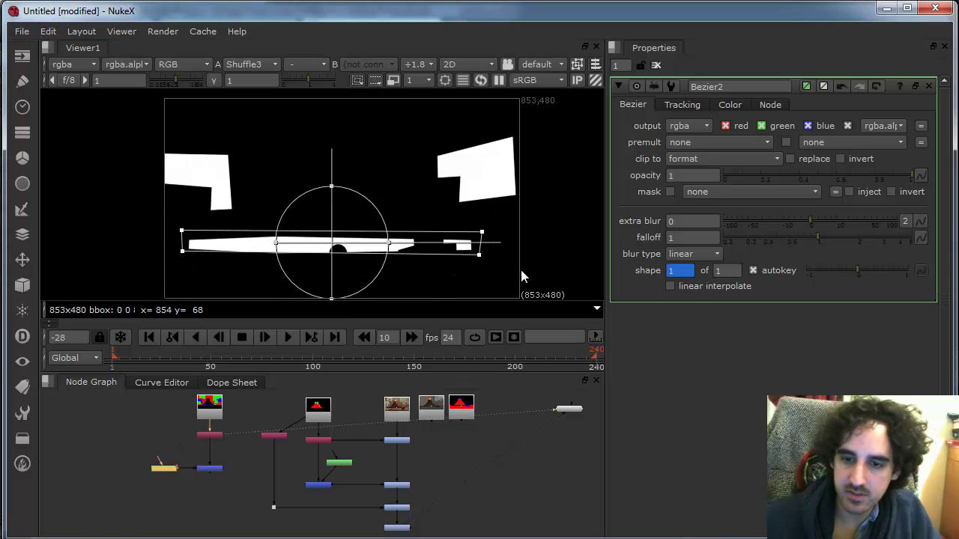
- Remove the animation from Bezier2's shape and turn off its autokey
right_click(680, 272)
left_click(717, 338)
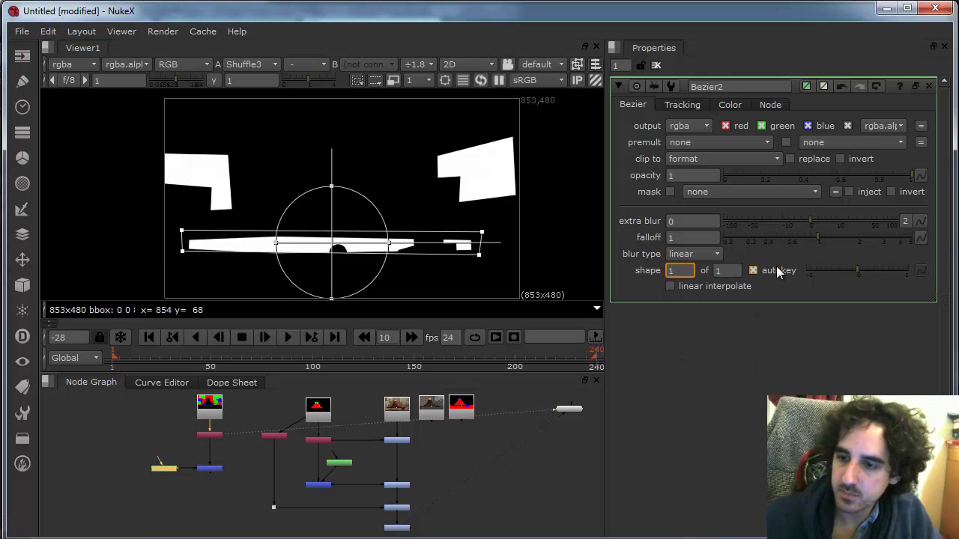
left_click(522, 255)
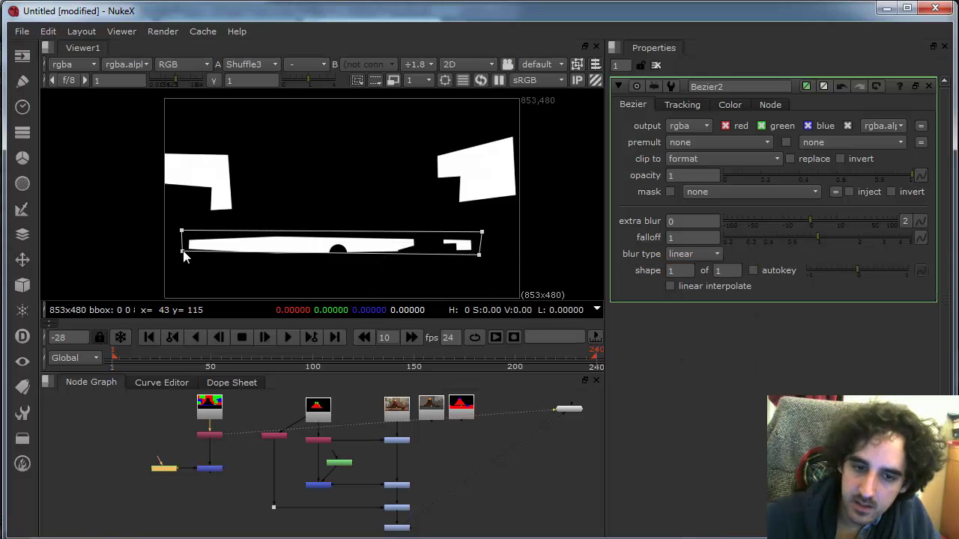
- Move Bezier2's four corner points slightly outward so the shape encloses the ground-contact strips with a margin
left_click_drag(183, 251, 183, 256)
left_click_drag(478, 254, 481, 257)
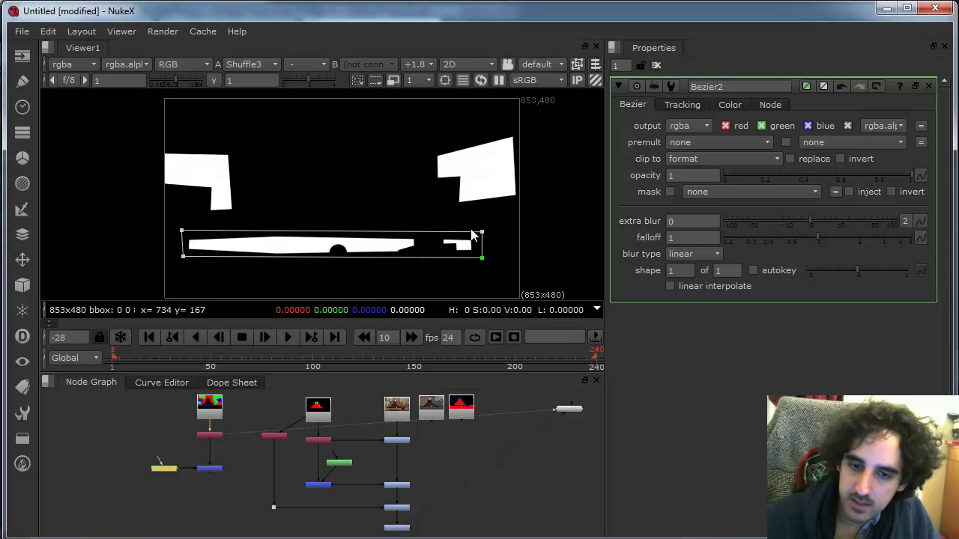
left_click_drag(183, 256, 179, 259)
left_click_drag(481, 231, 483, 226)
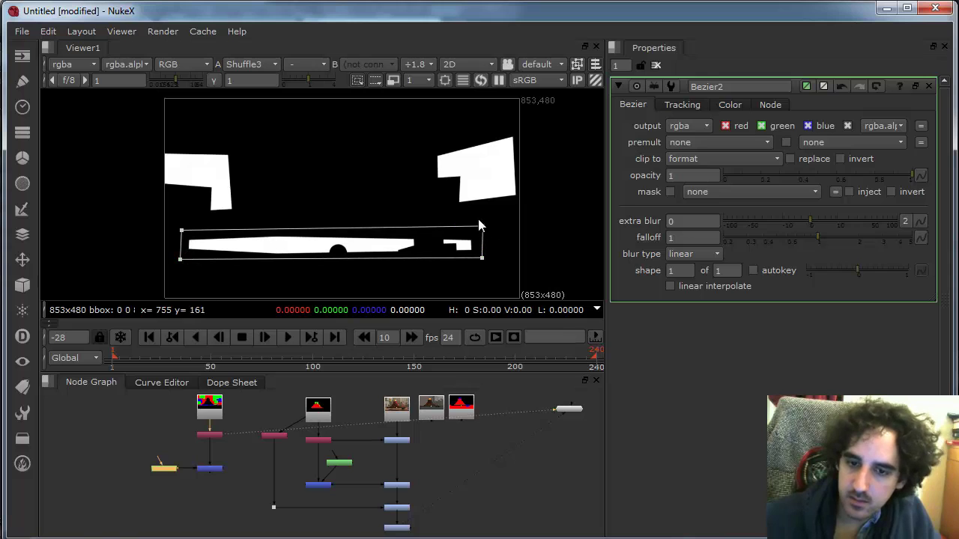
left_click_drag(182, 231, 177, 261)
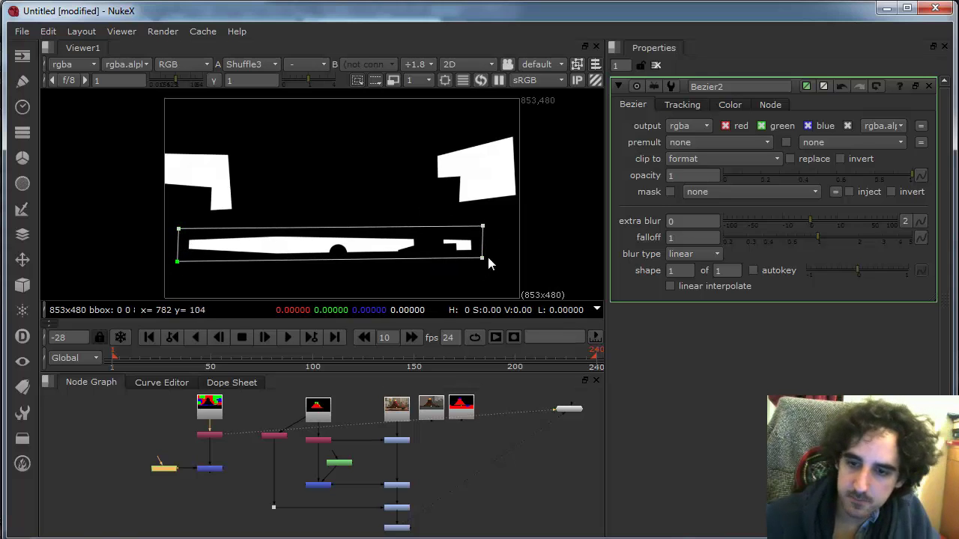
left_click_drag(482, 259, 485, 262)
- Connect the merge below Shuffle3 to the mask input of contact_ground and route the connection around the other nodes with a dot
left_click(211, 469)
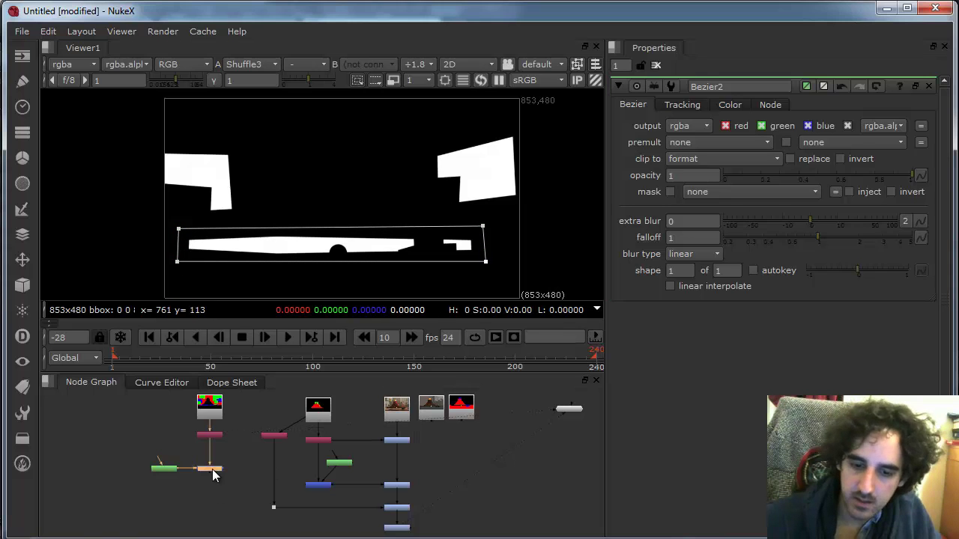
left_click(397, 527, "shift")
key("y")
left_click(451, 472)
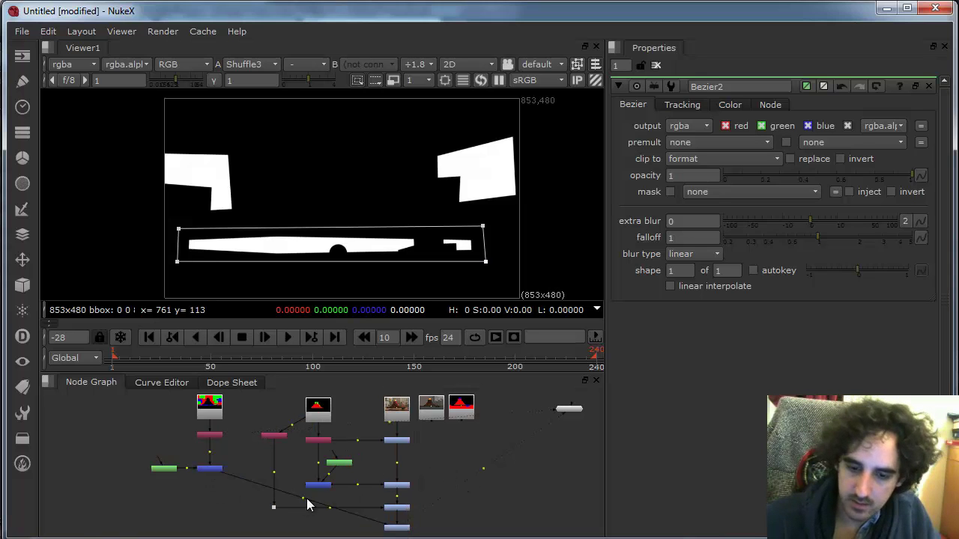
left_click_drag(305, 500, 213, 531)
left_click(405, 528)
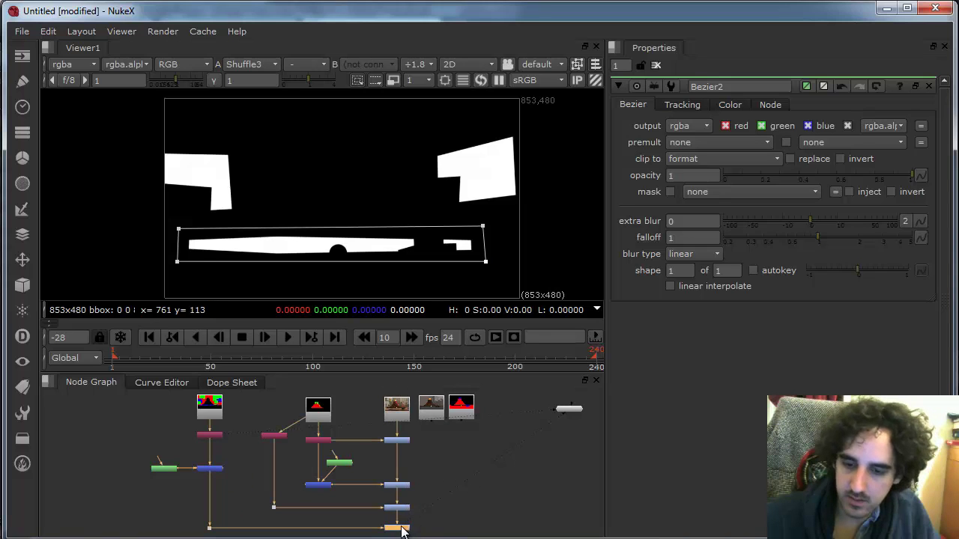
- View contact_ground, test its mask with a master gain of 1.6, and restore the gain to 1
key("1")
double_click(398, 528)
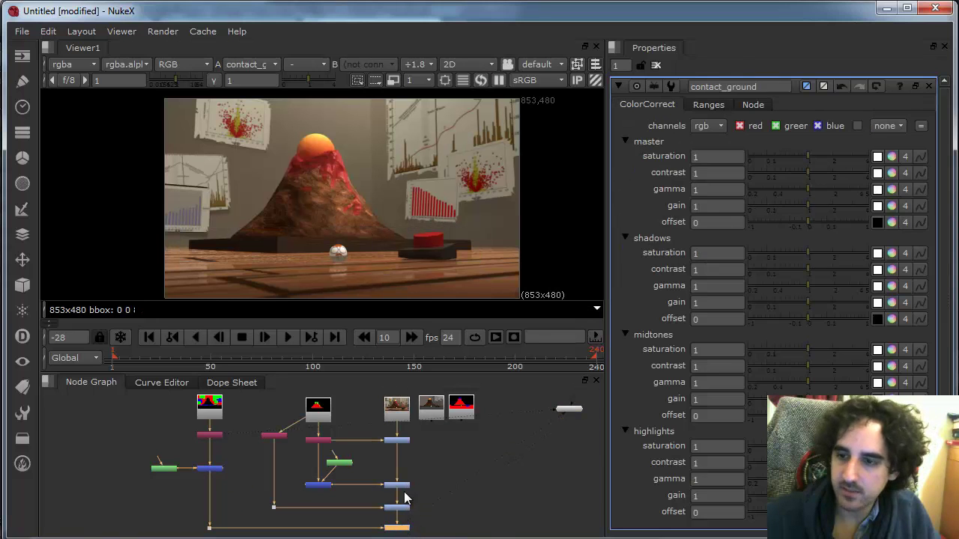
left_click_drag(815, 209, 831, 208)
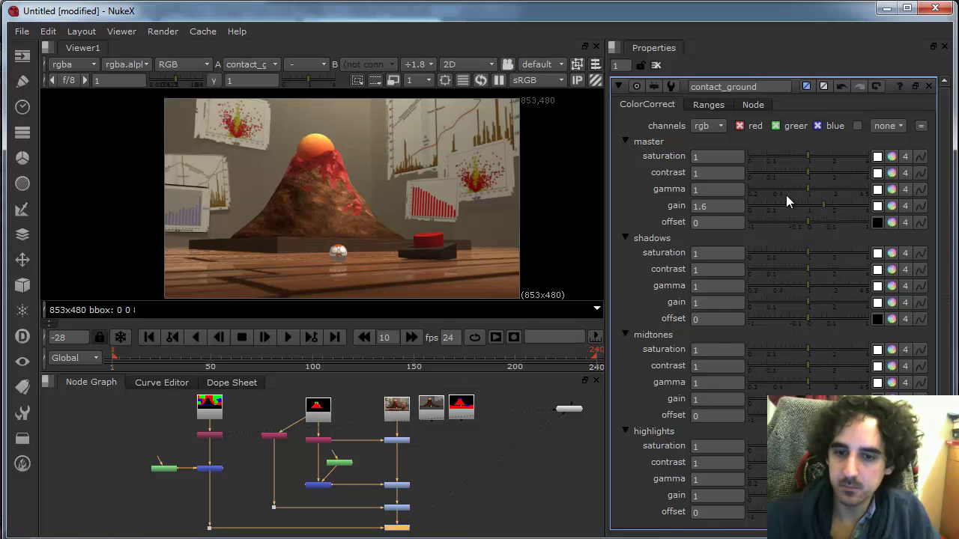
scroll(324, 243, "up", 4)
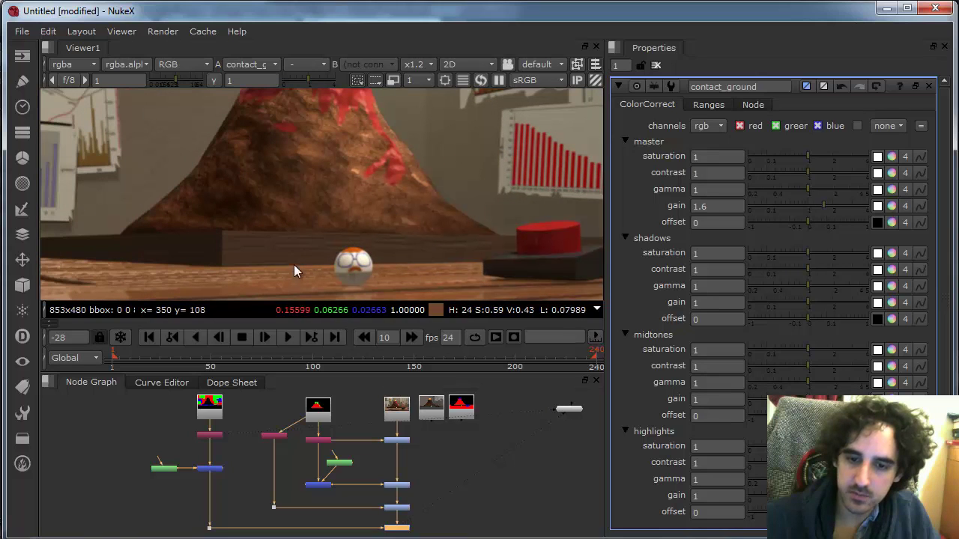
scroll(352, 238, "down", 3)
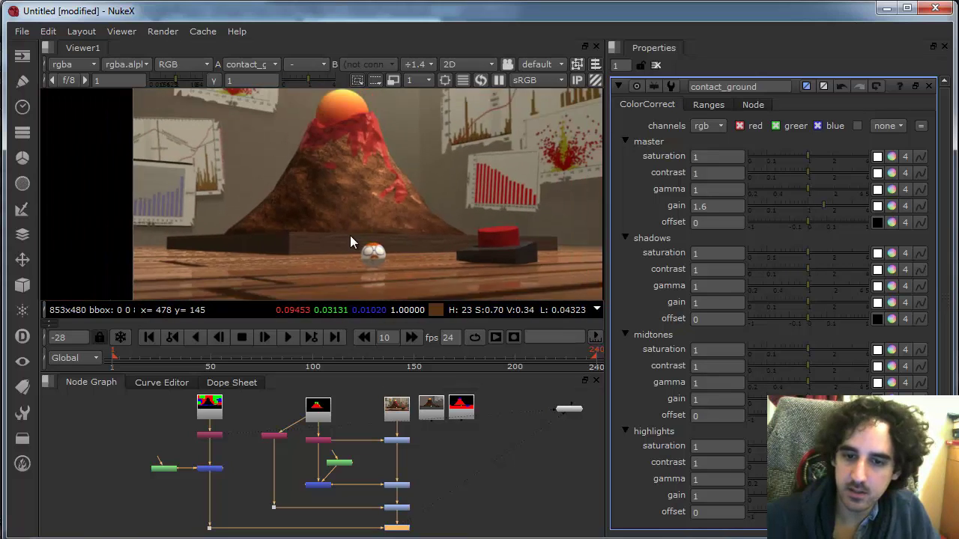
scroll(360, 235, "up", 1)
left_click(705, 207)
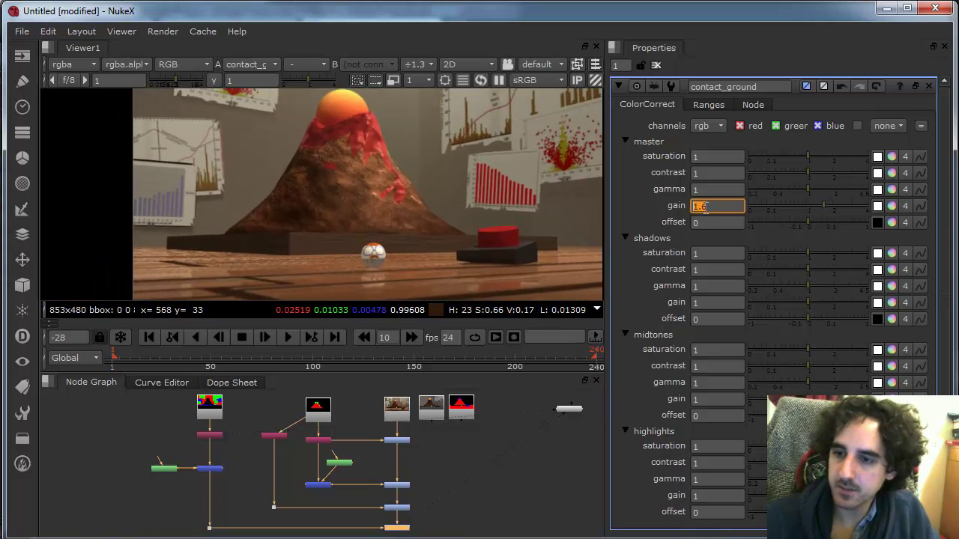
type("1")
key("Tab")
- Move Read2 (ID_01.png) to the outer side of Read3 in the matte network and shift Bezier2 closer to its merge
scroll(510, 459, "down", 3)
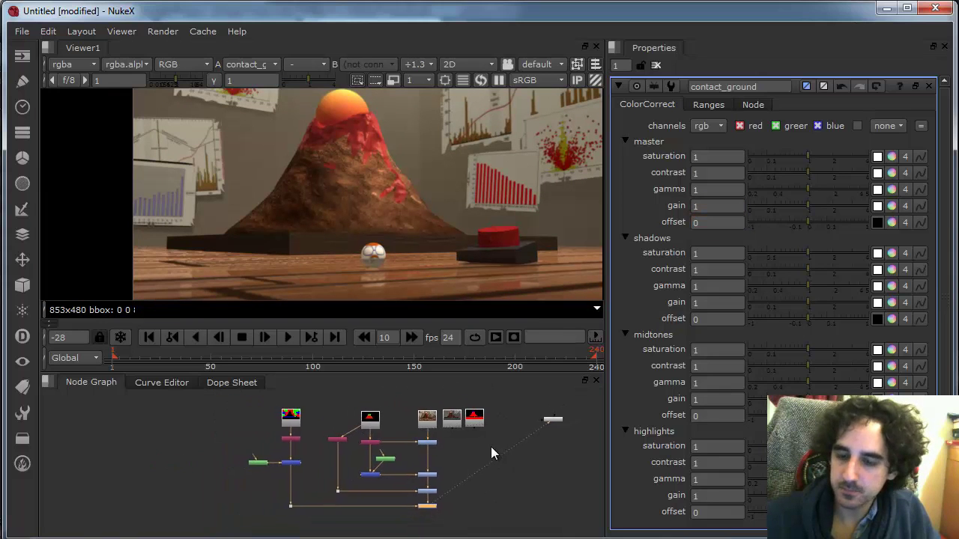
scroll(491, 446, "up", 3)
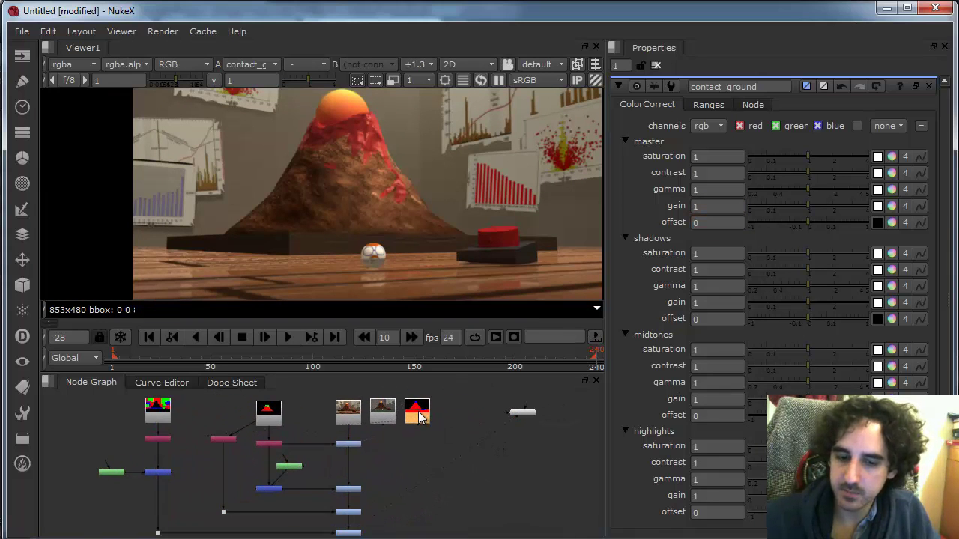
left_click_drag(420, 417, 75, 412)
scroll(194, 417, "up", 2)
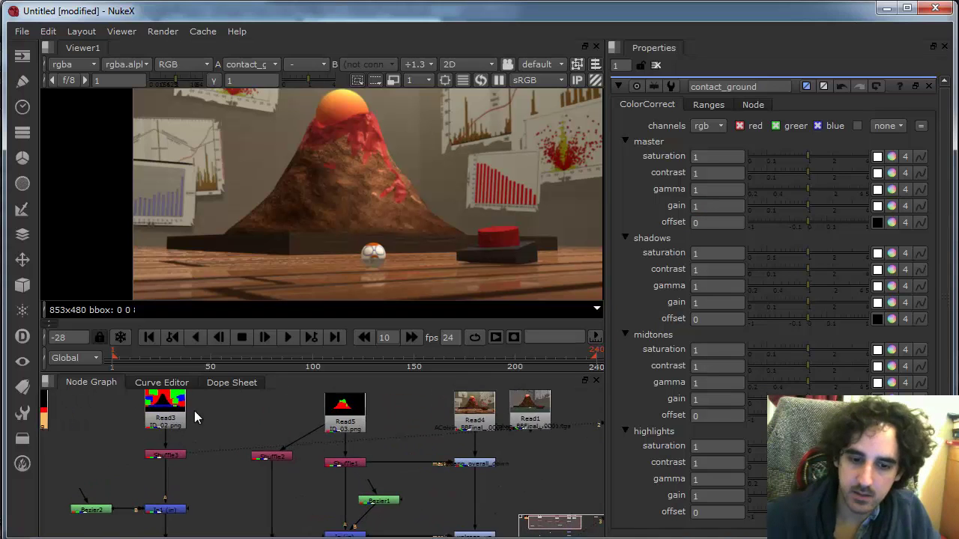
scroll(194, 412, "up", 1)
left_click_drag(180, 451, 313, 434)
scroll(326, 430, "down", 2)
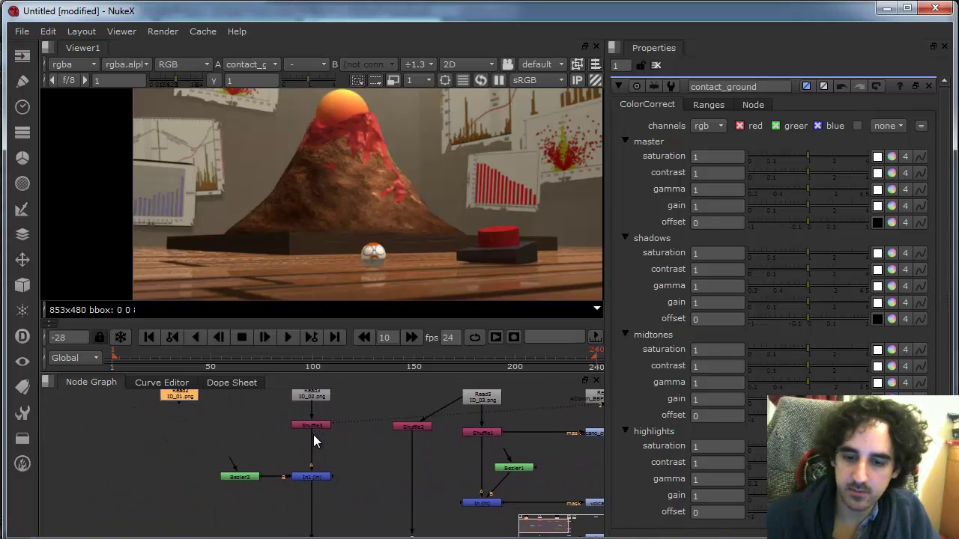
scroll(313, 441, "down", 3)
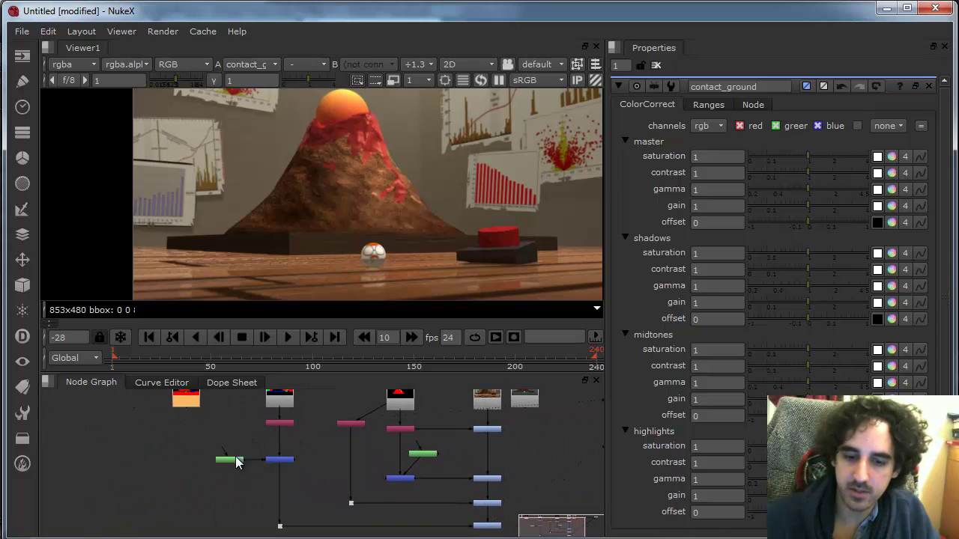
left_click_drag(236, 463, 246, 465)
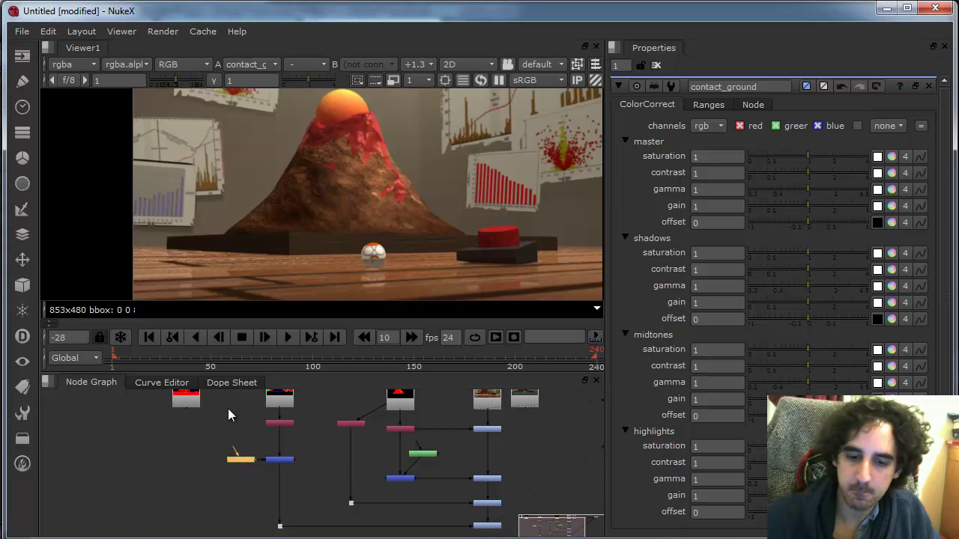
- Duplicate Shuffle3, Bezier2 and their merge, and connect the copied group below Read2
left_click_drag(218, 411, 307, 473)
key("ctrl+c")
left_click(207, 427)
key("ctrl+v")
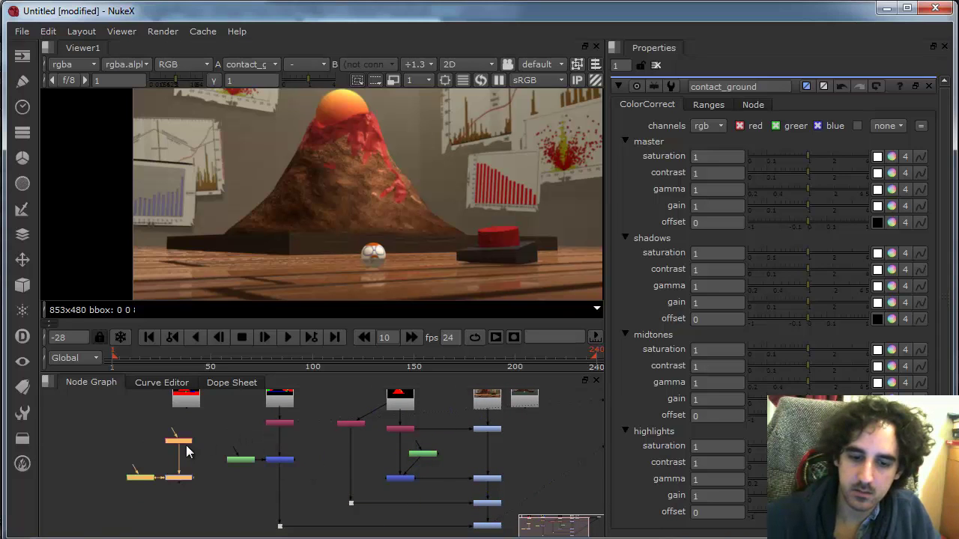
left_click_drag(187, 442, 192, 429)
left_click(197, 418)
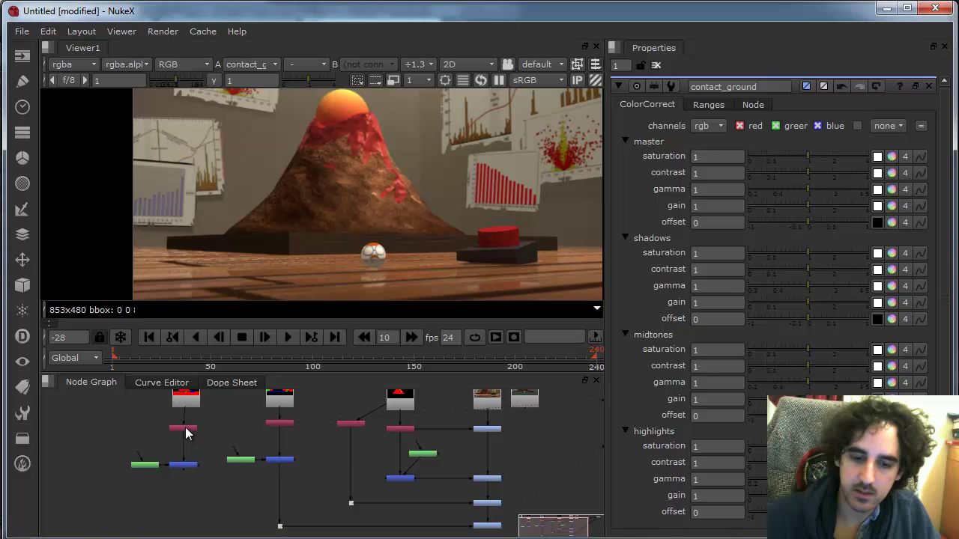
left_click(183, 466)
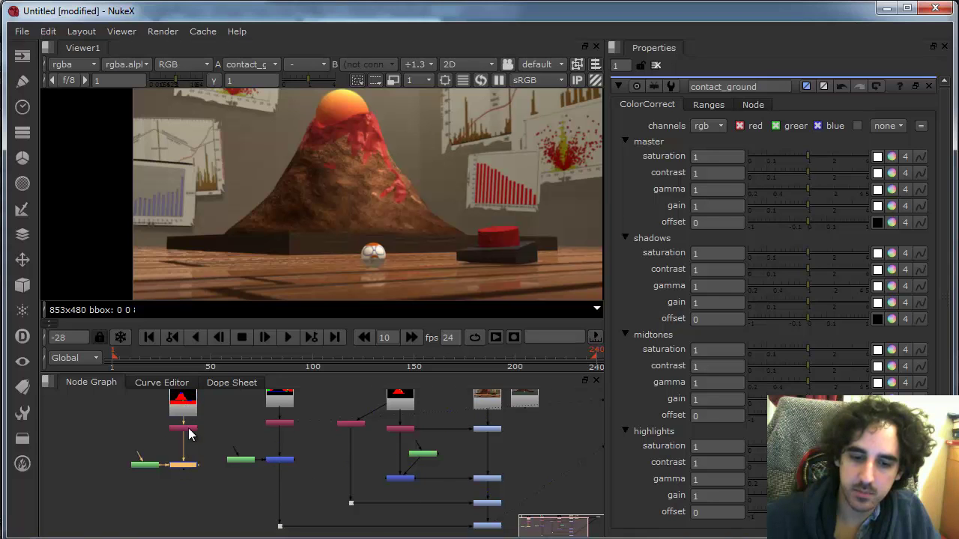
- Route the red input channel to the outputs of Shuffle4, open Bezier3 for editing and view the copied merge In2
double_click(186, 429)
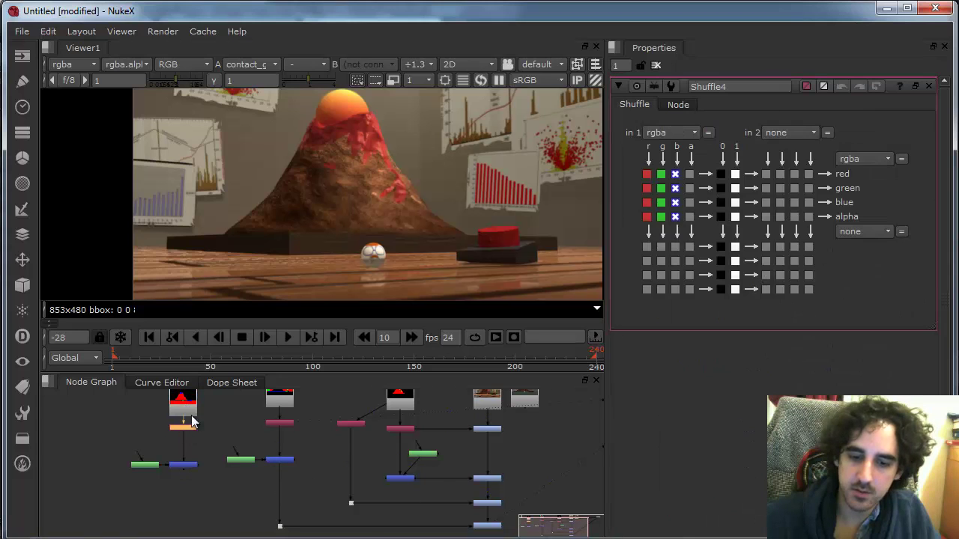
left_click(647, 175)
double_click(153, 465)
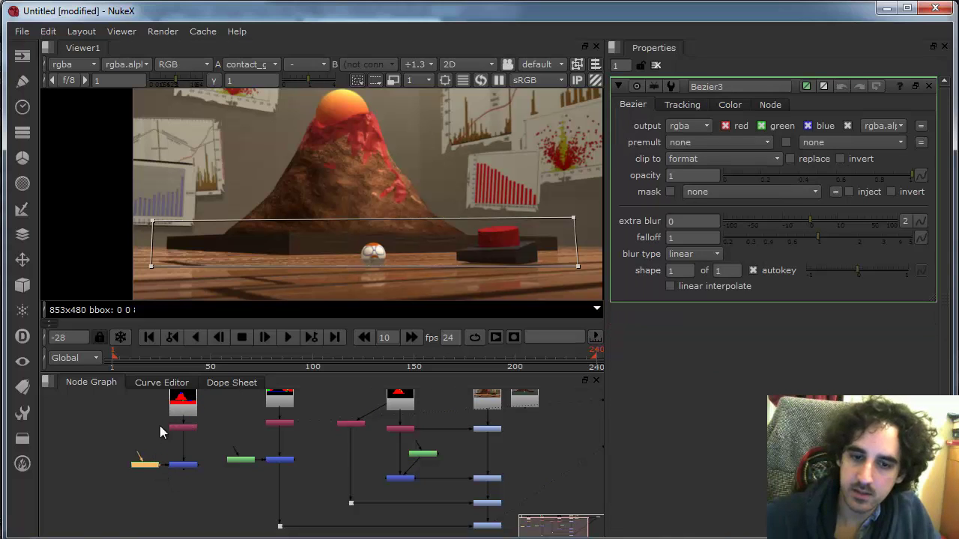
left_click(187, 463)
key("1")
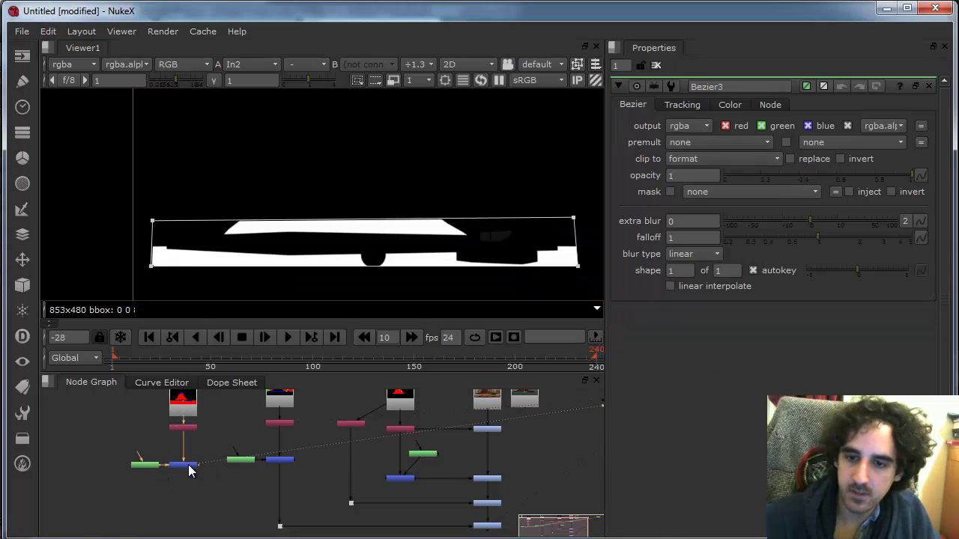
- Lower Bezier3's upper left corner, remove the animation from its shape and turn off autokey
left_click_drag(154, 221, 151, 242)
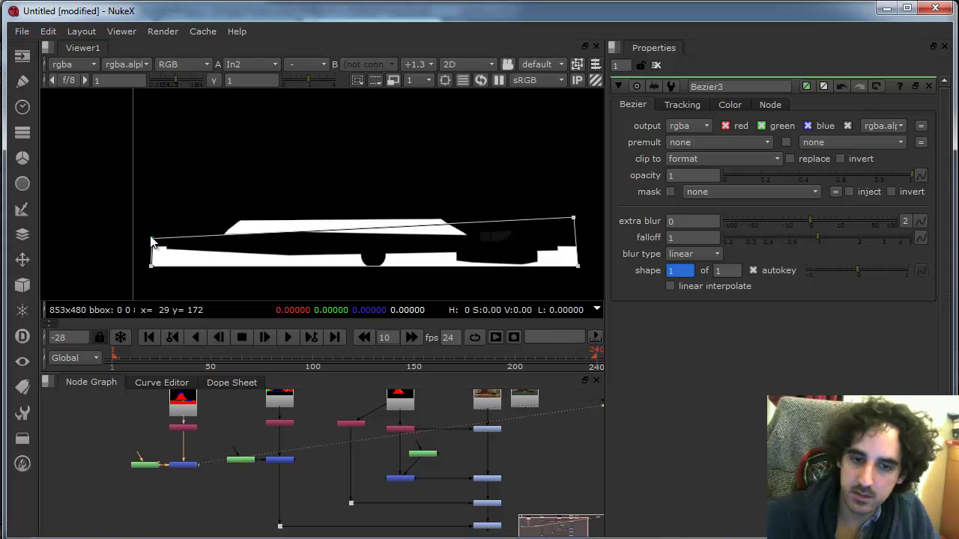
right_click(677, 271)
left_click(726, 339)
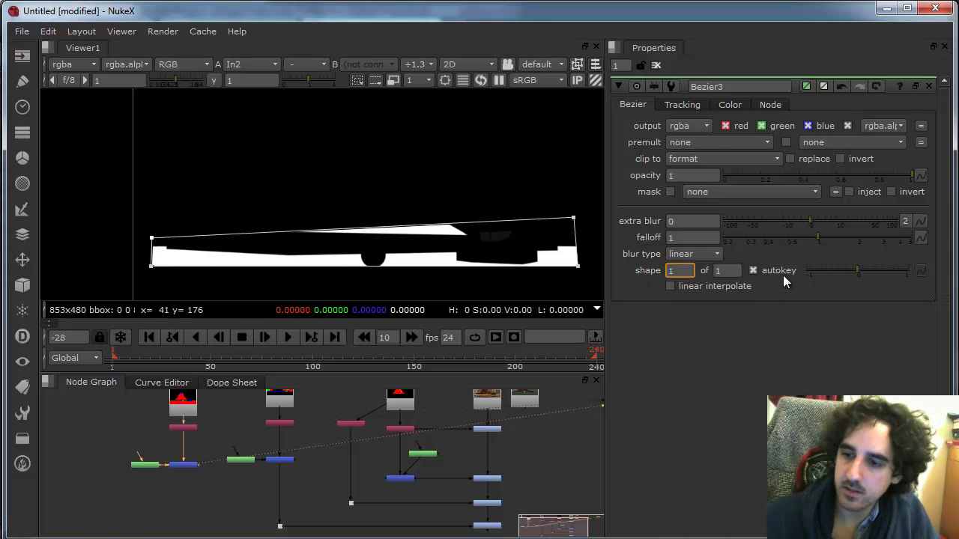
left_click(782, 274)
- Reposition Bezier3's corner points below the volcano cone and beyond both image sides to isolate a full-width floor strip
left_click_drag(572, 221, 573, 239)
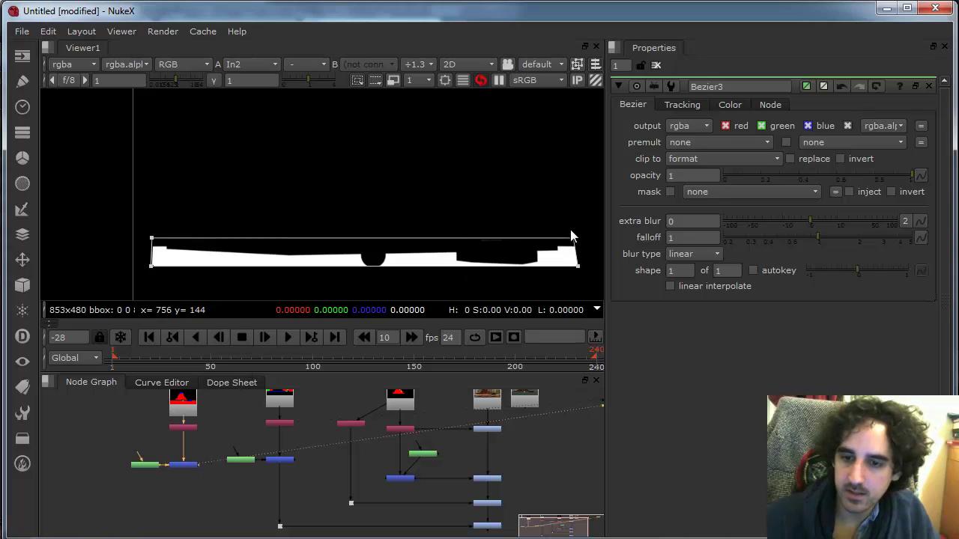
left_click_drag(152, 239, 129, 241)
left_click_drag(136, 275, 125, 281)
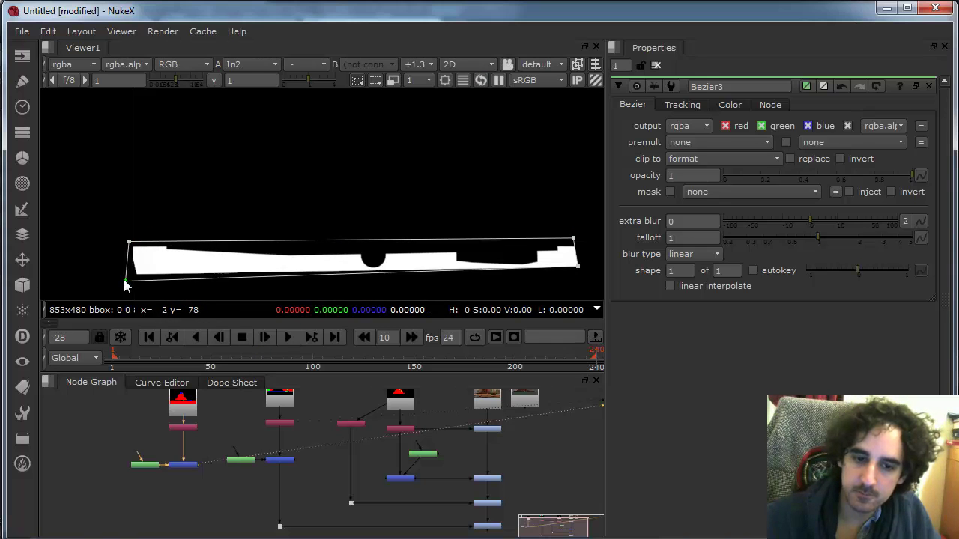
left_click_drag(578, 266, 632, 277)
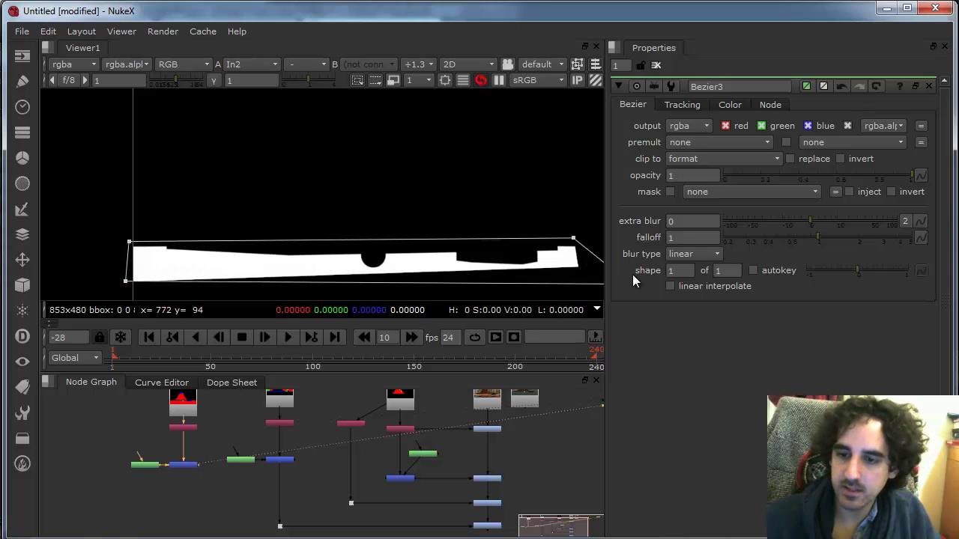
left_click_drag(574, 239, 630, 236)
right_click(573, 259)
left_click(563, 246)
left_click_drag(550, 238, 491, 250)
scroll(485, 258, "down", 3)
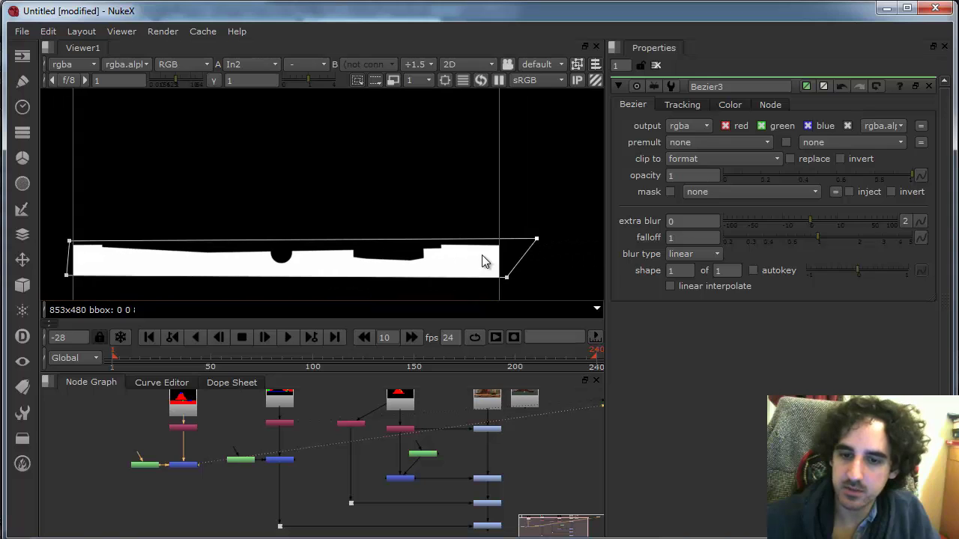
left_click_drag(402, 267, 441, 257)
left_click_drag(135, 233, 125, 233)
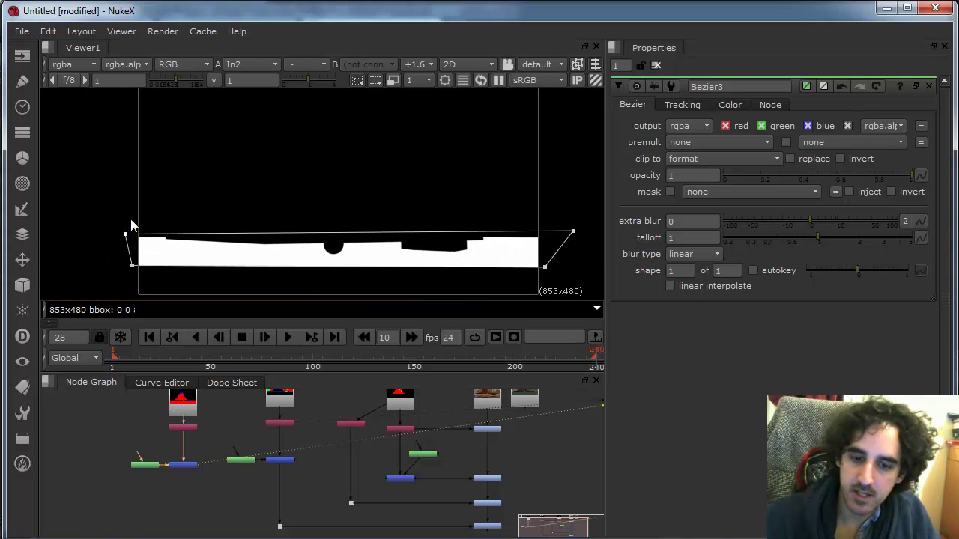
- Insert a Blur node directly below the merge fed by Bezier2 in the contact mask branch
scroll(304, 476, "up", 3)
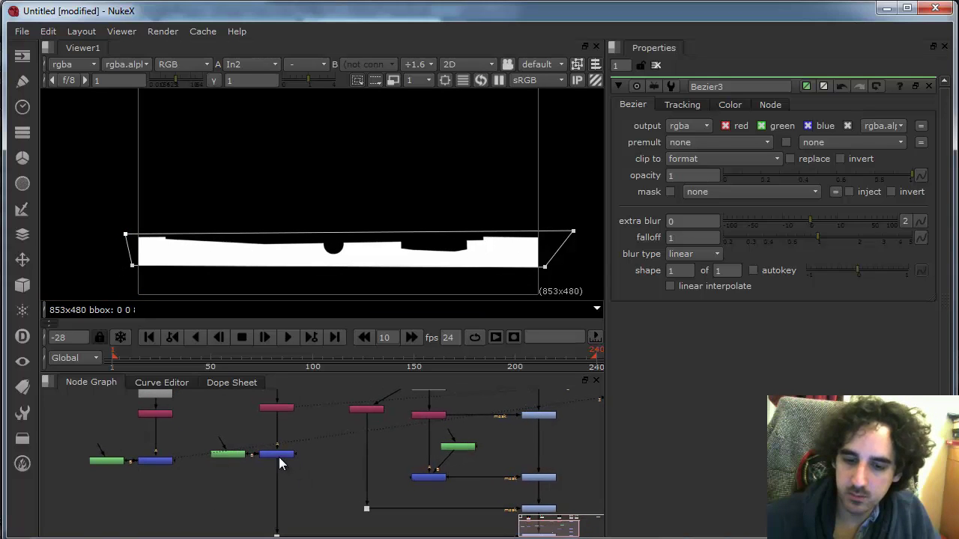
left_click(278, 454)
left_click(294, 493)
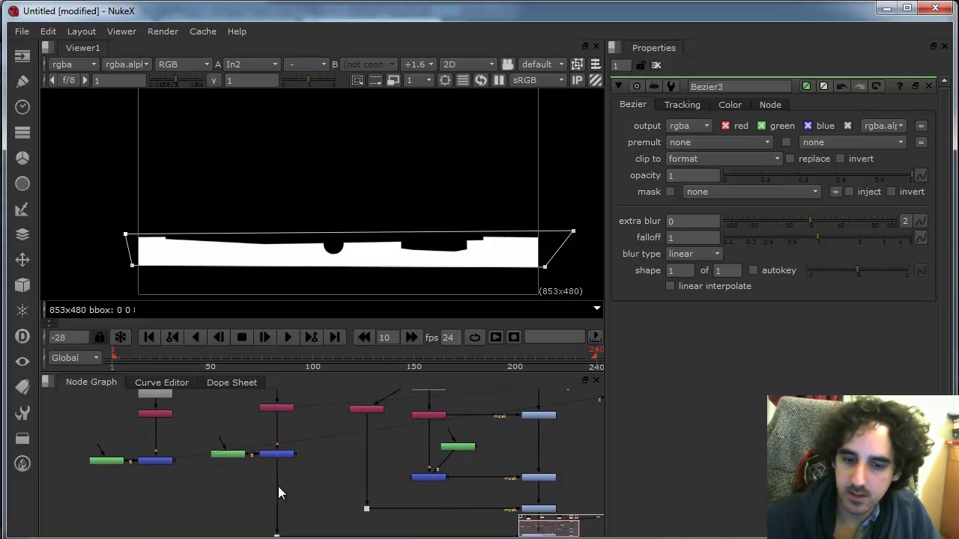
left_click(283, 456)
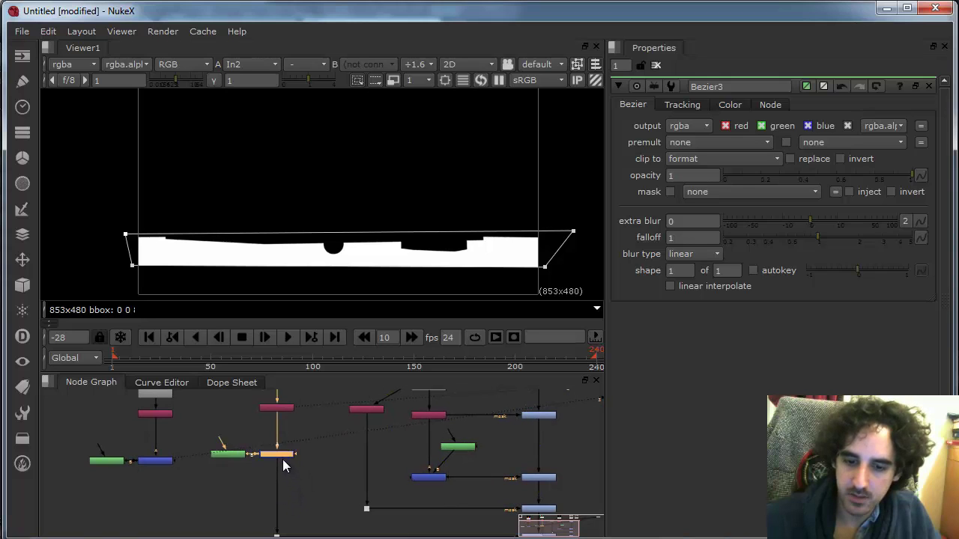
left_click(293, 477)
key("b")
left_click_drag(294, 478, 275, 478)
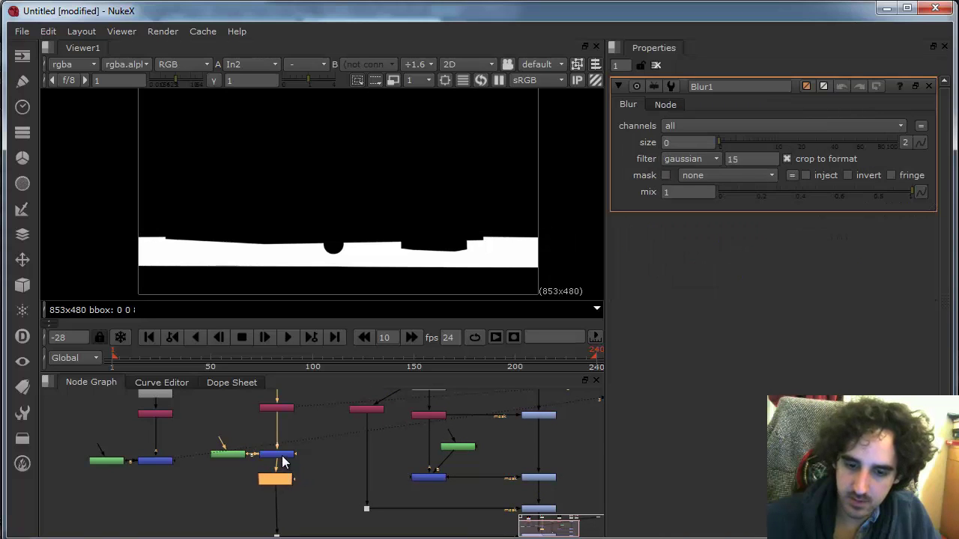
- Add an Out merge below Blur1 and connect its A input to the floor strip merge In2 through a dot
left_click(292, 488)
key("Tab")
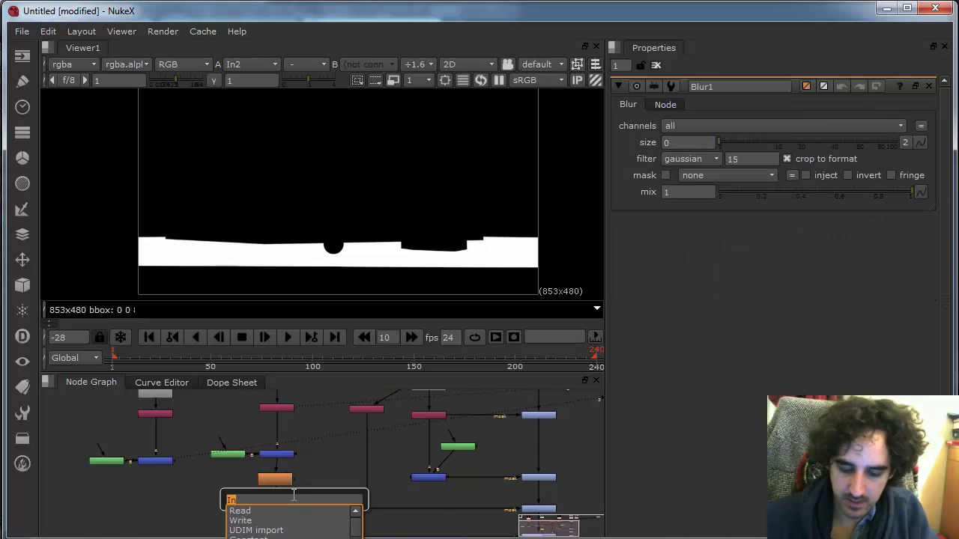
type("out")
left_click(285, 510)
left_click_drag(289, 500, 161, 463)
left_click_drag(218, 488, 155, 513)
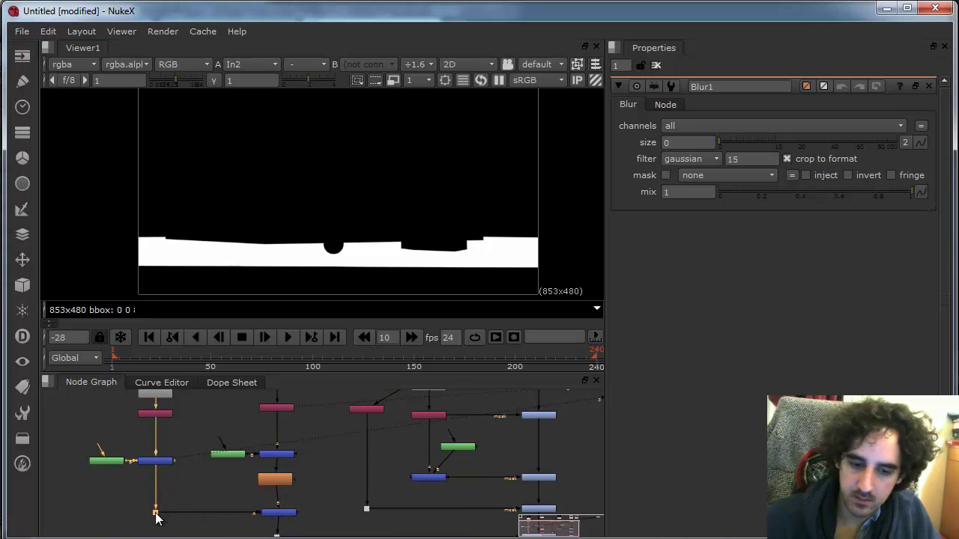
- View the Out merge with its A and B inputs swapped and set Blur1's size to 26.5
left_click(281, 477)
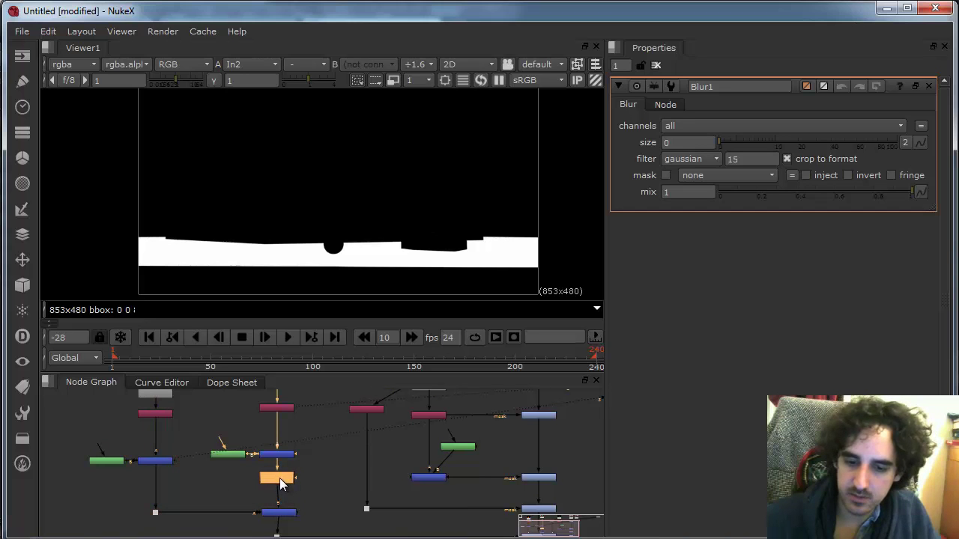
double_click(278, 514)
key("1")
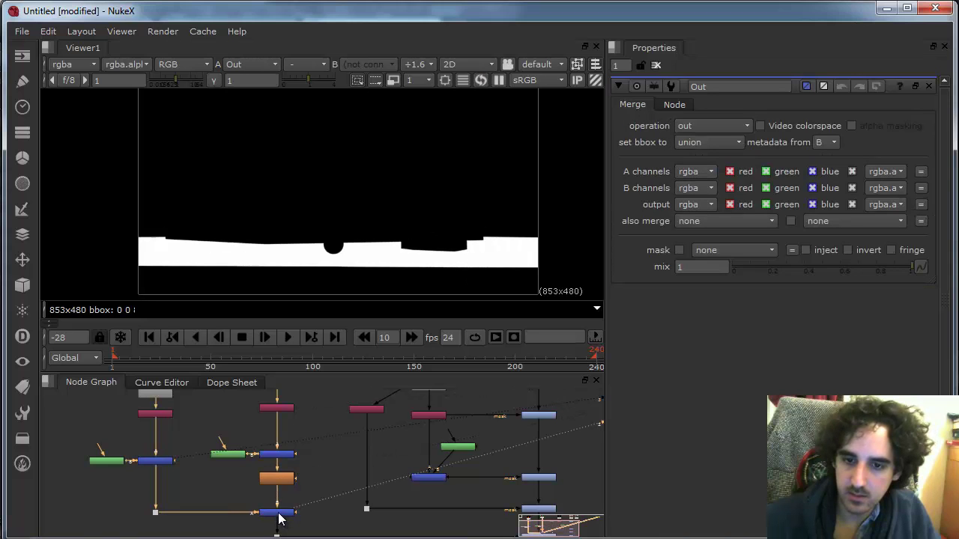
left_click(278, 513)
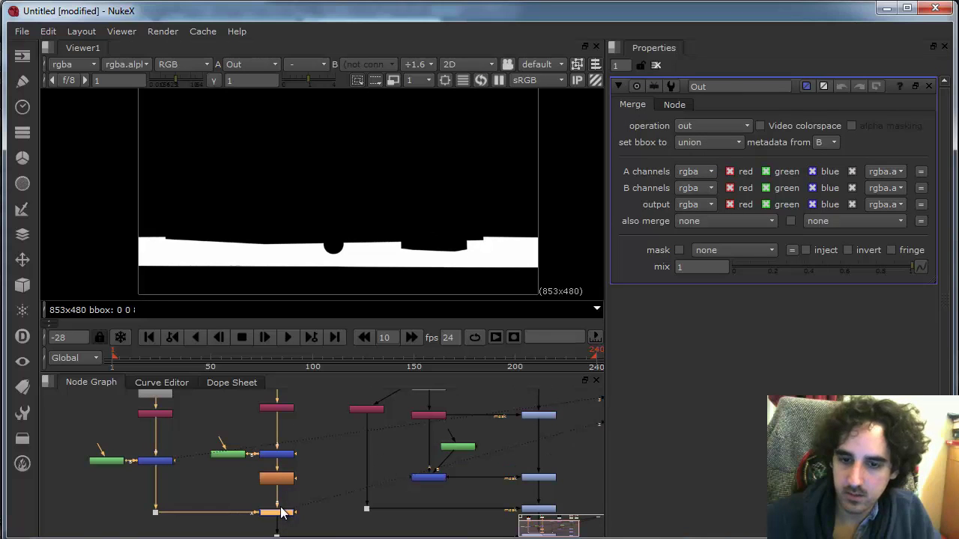
double_click(283, 481)
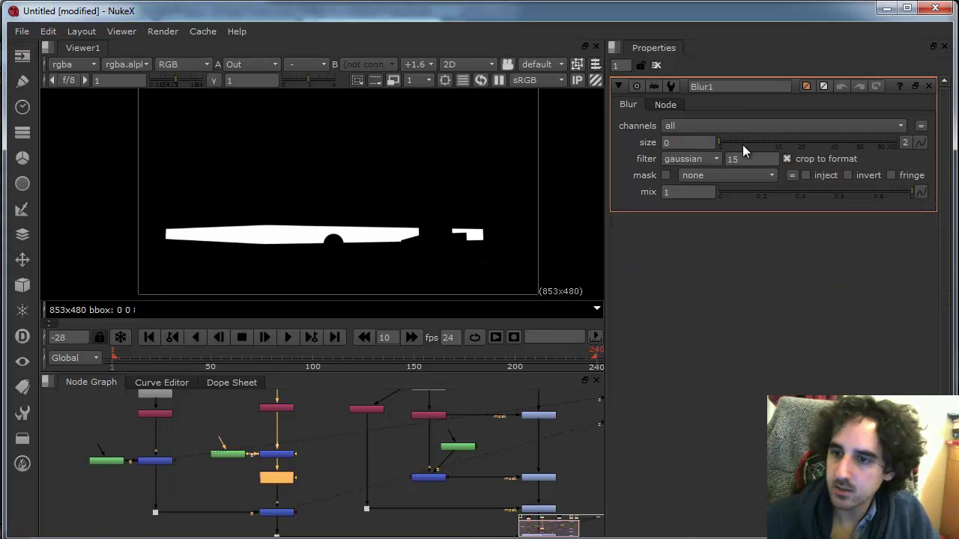
left_click_drag(742, 145, 809, 138)
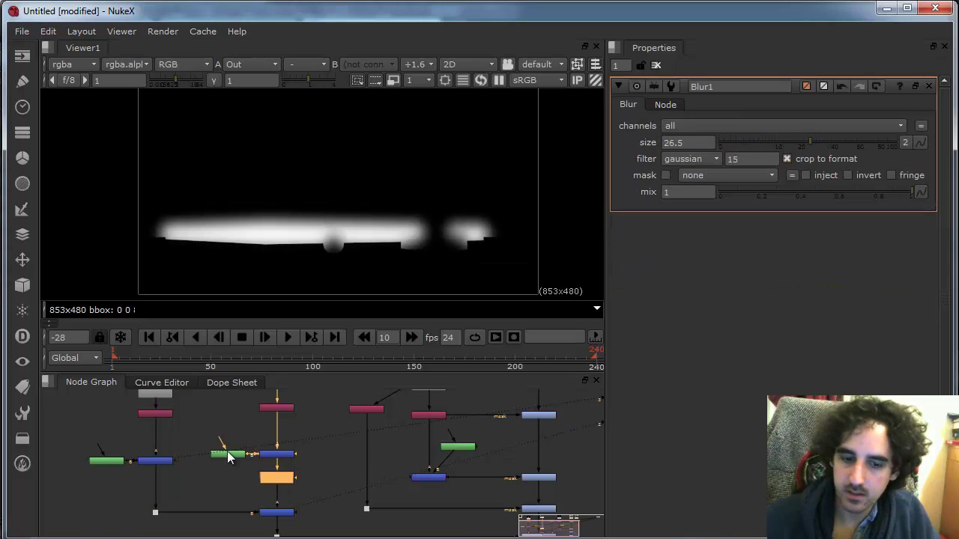
- Compare the floor strip merge In2 with the Out merge and swap Out's A and B inputs
left_click(160, 461)
key("1")
left_click(279, 513)
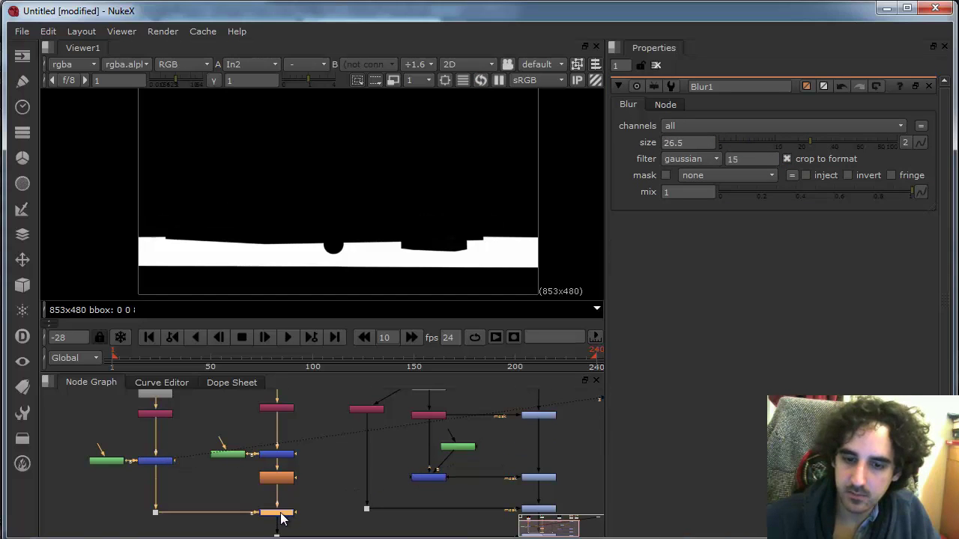
key("1")
left_click(281, 516)
key("shift+x")
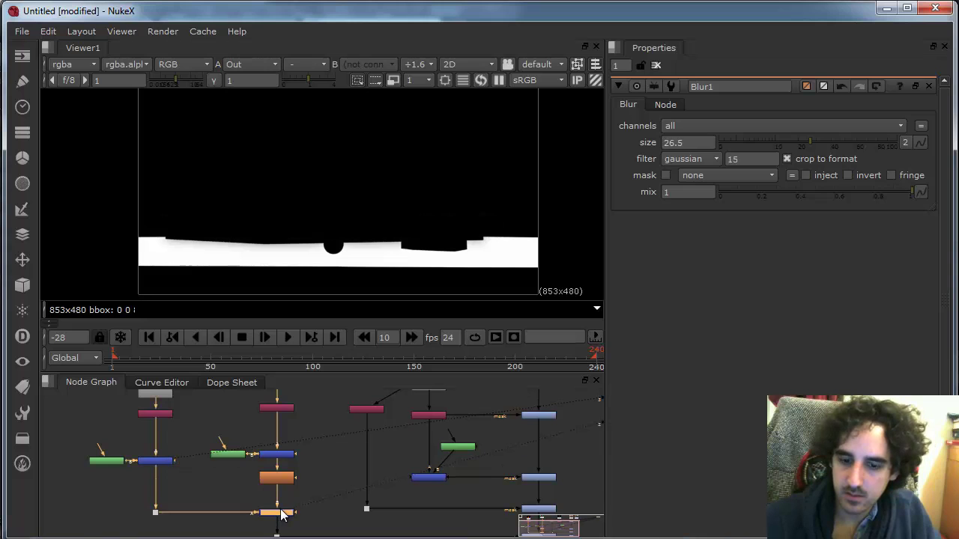
- Try to insert an In merge directly below the Out merge
key("Tab")
type("in")
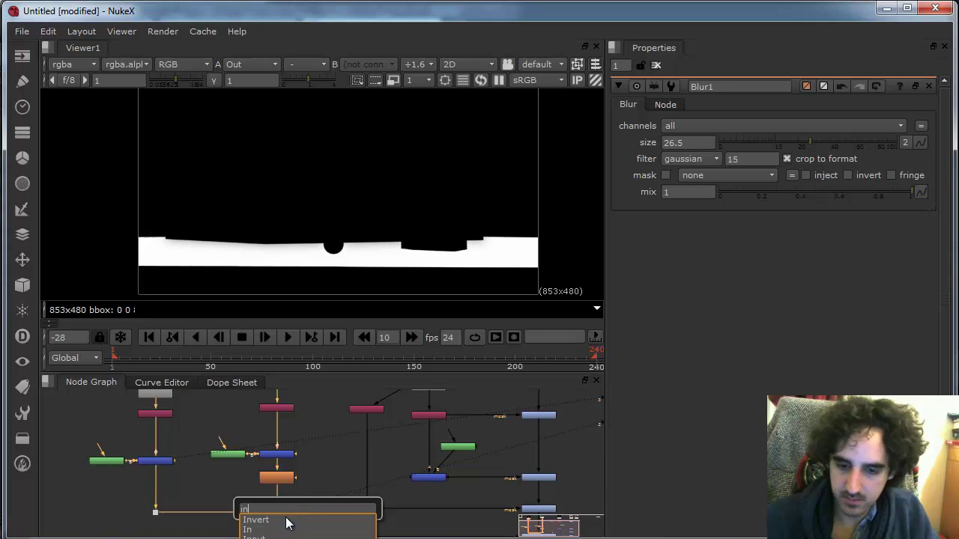
left_click(281, 529)
left_click_drag(321, 520, 279, 530)
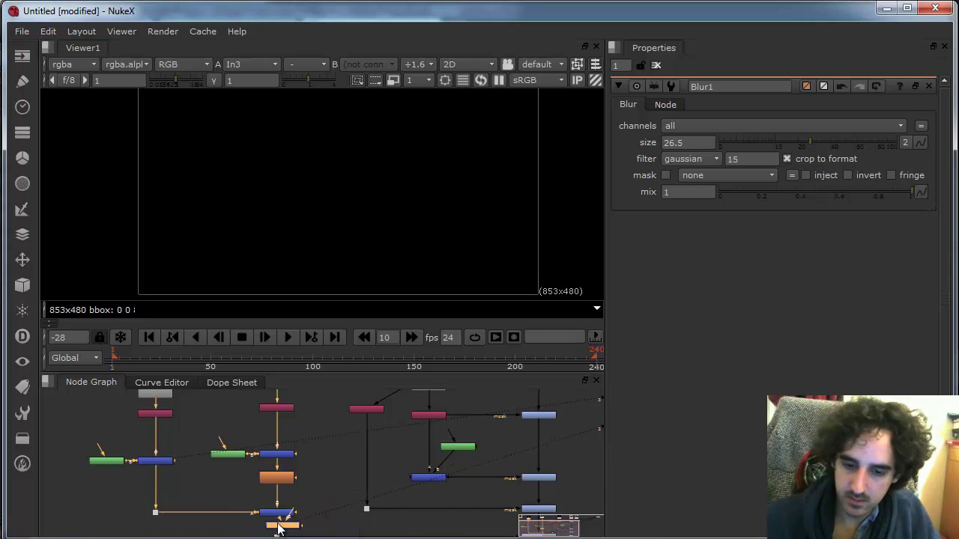
key("ctrl+z")
- Replace the Out merge with an In merge, connect its A input to the dot below In2 and view the result
left_click(283, 512)
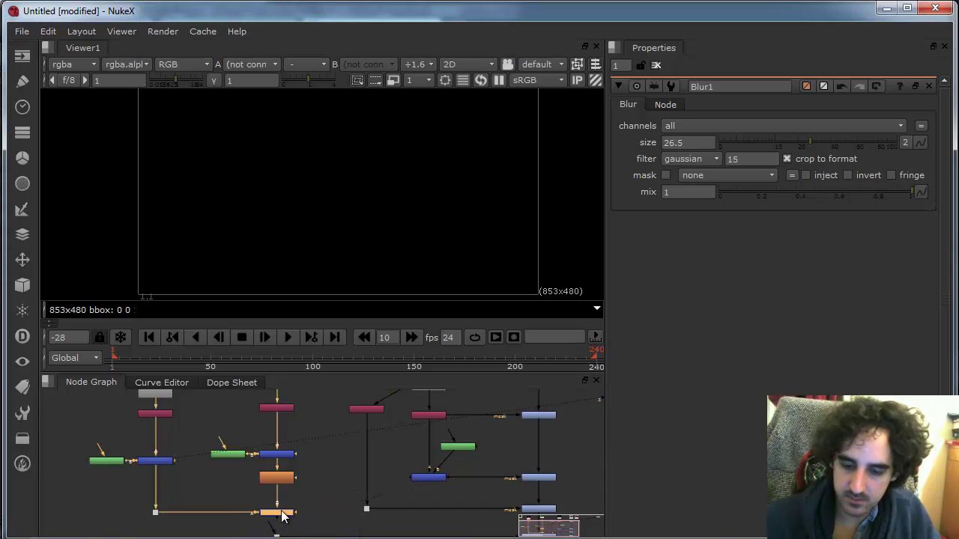
key("Delete")
left_click(279, 511)
key("m")
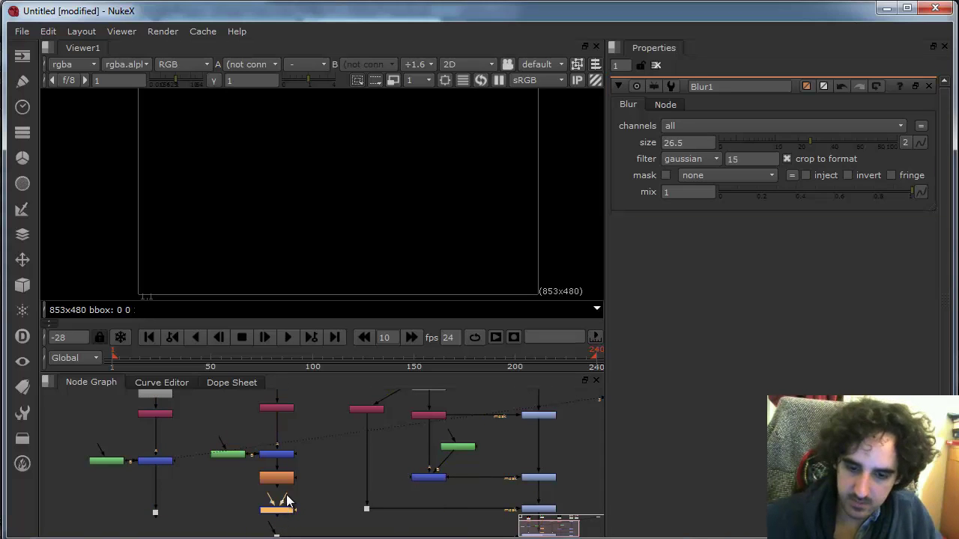
left_click_drag(286, 497, 155, 514)
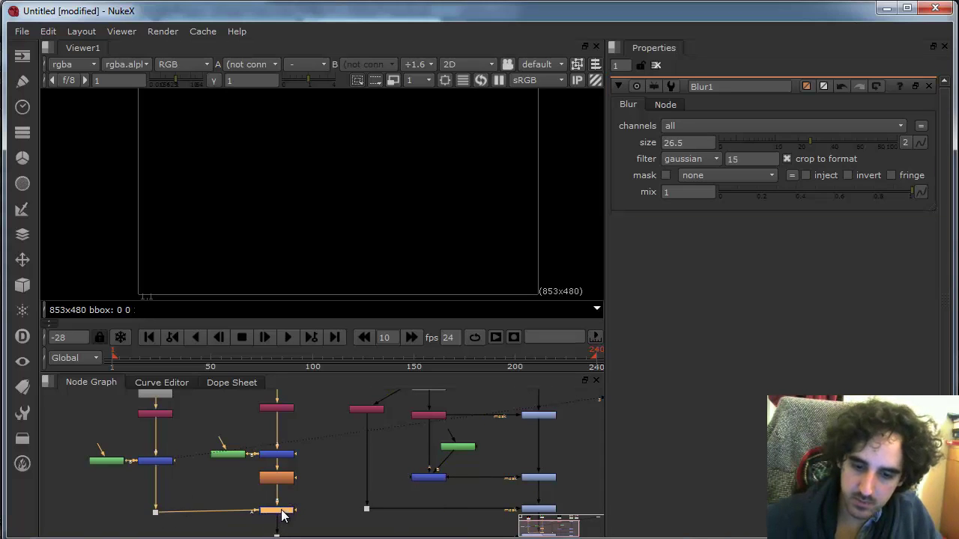
left_click_drag(279, 511, 277, 515)
key("1")
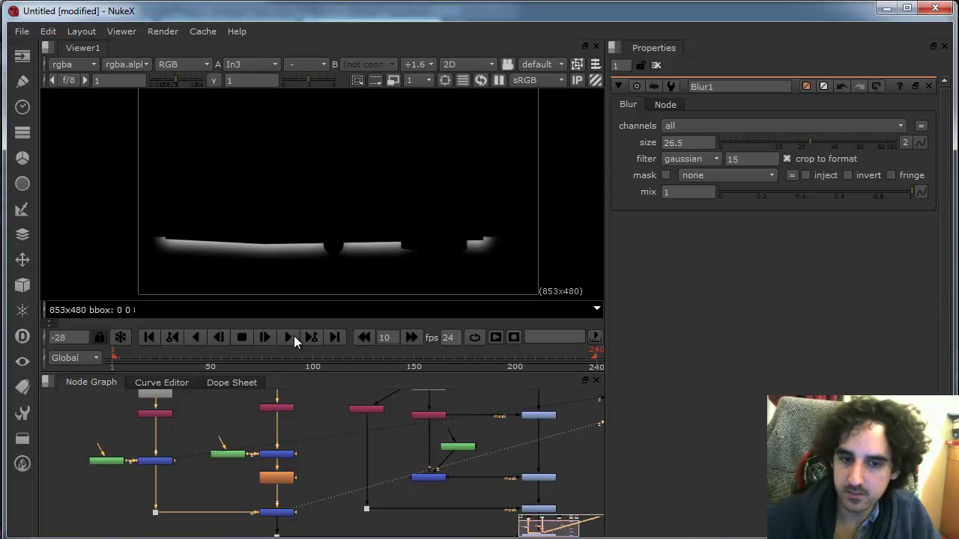
- View Blur1, the floor strip merge In2 and the combined merge In3 in turn to compare the masks
left_click(277, 478)
key("1")
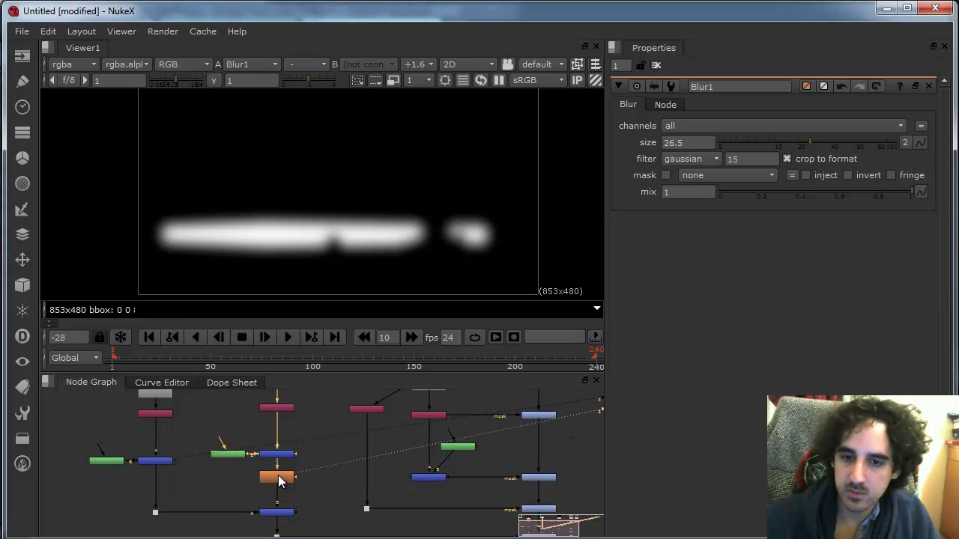
left_click(157, 462)
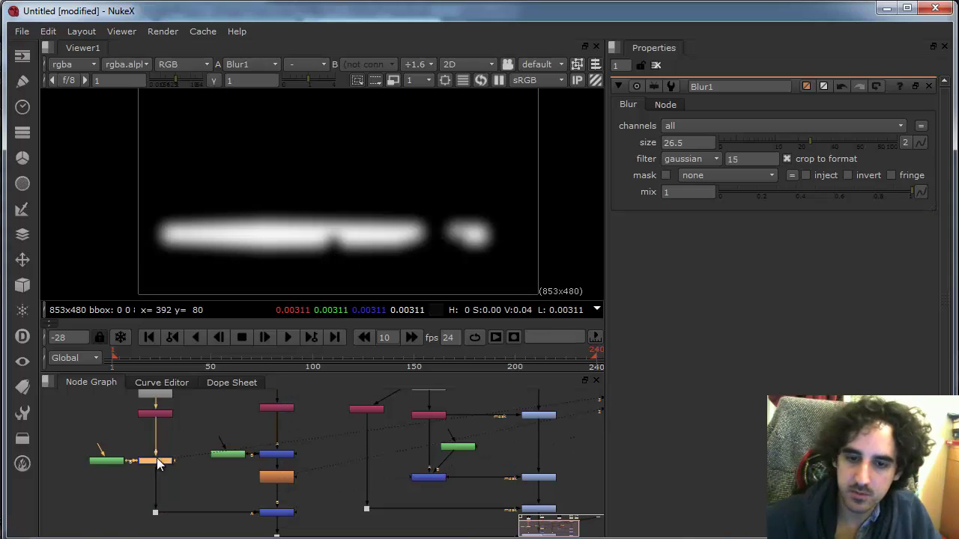
key("1")
left_click(277, 514)
key("1")
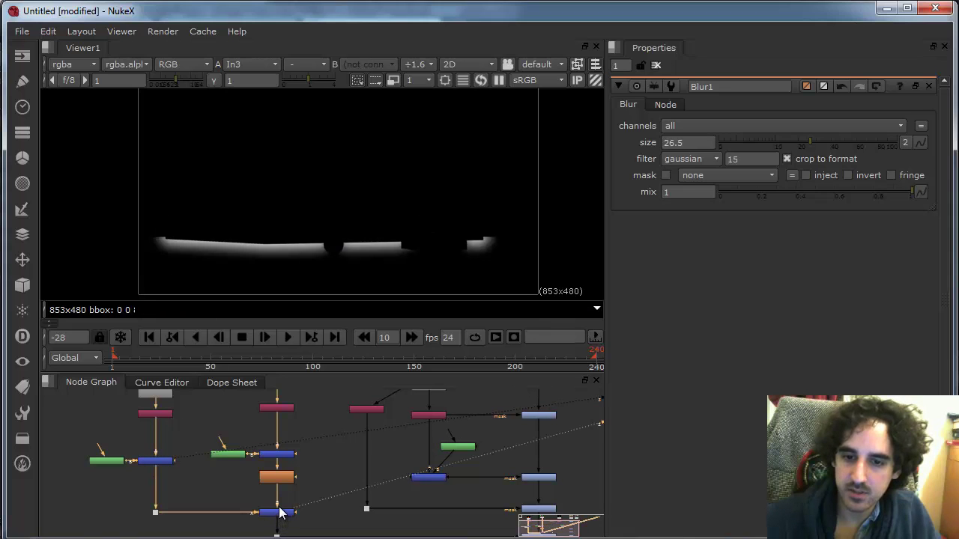
- View the contact_ground color correction at the end of the node chain and lower its master gain
left_click_drag(447, 480, 347, 454)
left_click_drag(396, 457, 308, 447)
left_click(414, 506)
key("1")
double_click(415, 506)
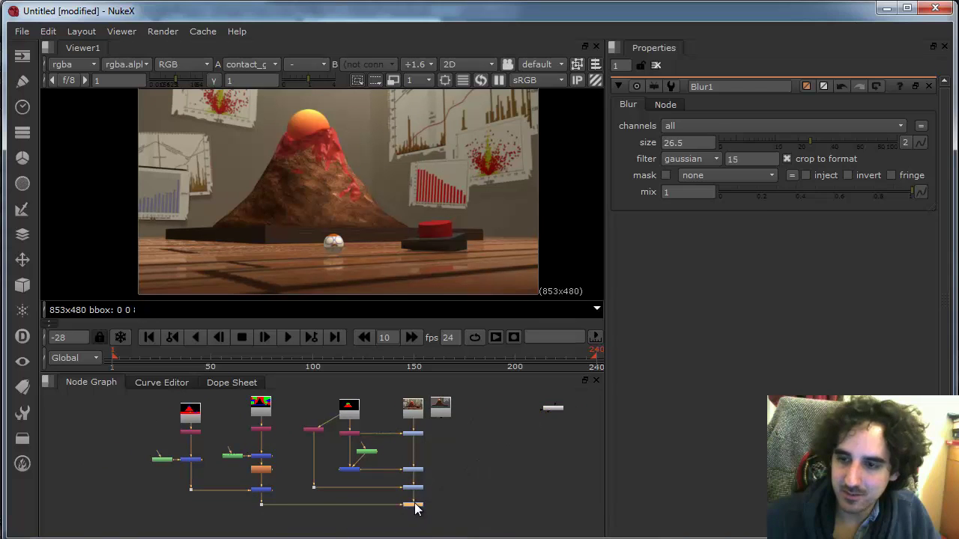
left_click_drag(807, 204, 757, 208)
- Reduce Blur1's size to 10.5 while checking the contact shadow close up along the volcano base
double_click(262, 472)
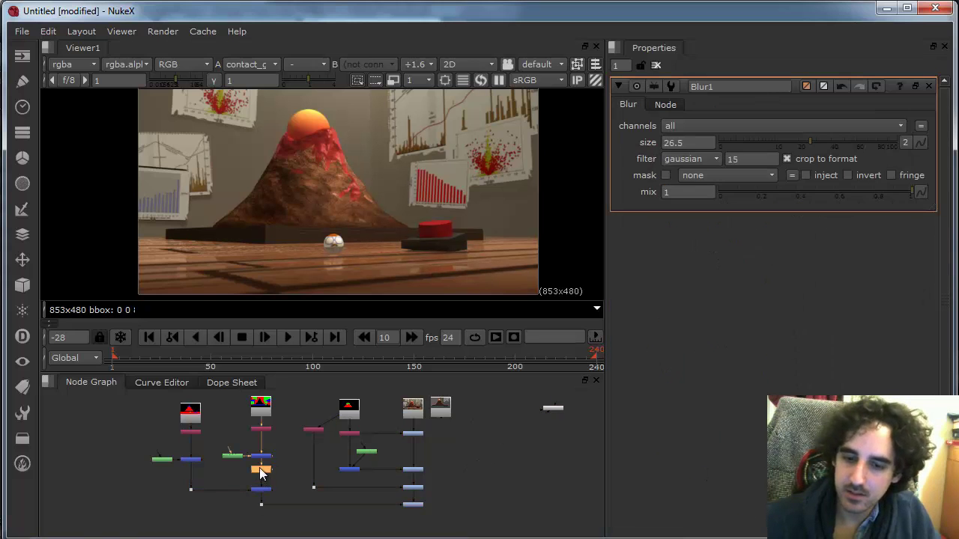
left_click_drag(806, 148, 766, 153)
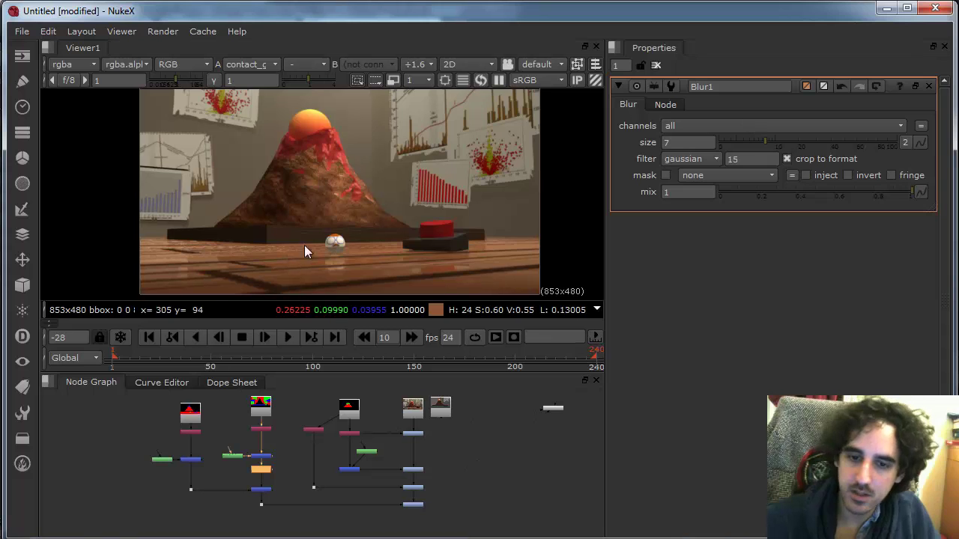
left_click_drag(304, 245, 523, 230)
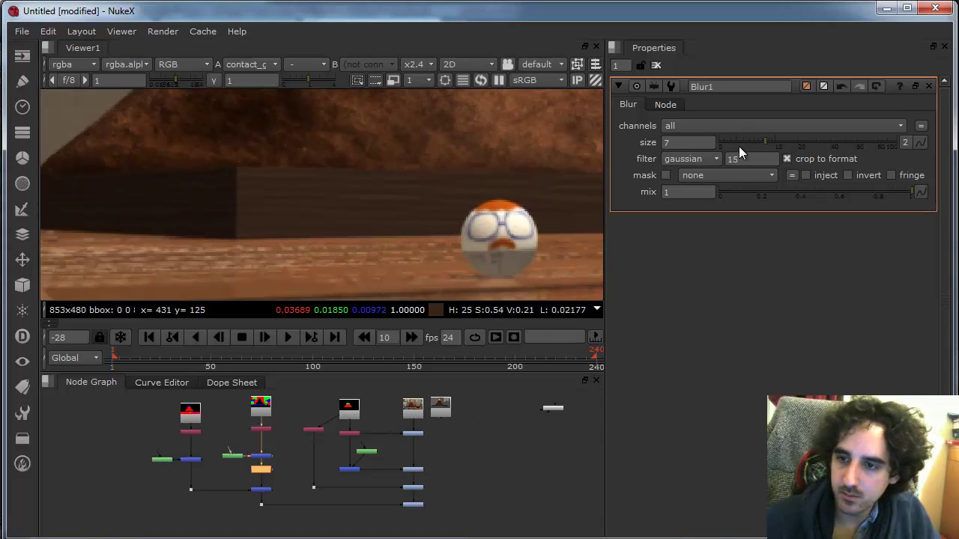
left_click_drag(765, 141, 776, 141)
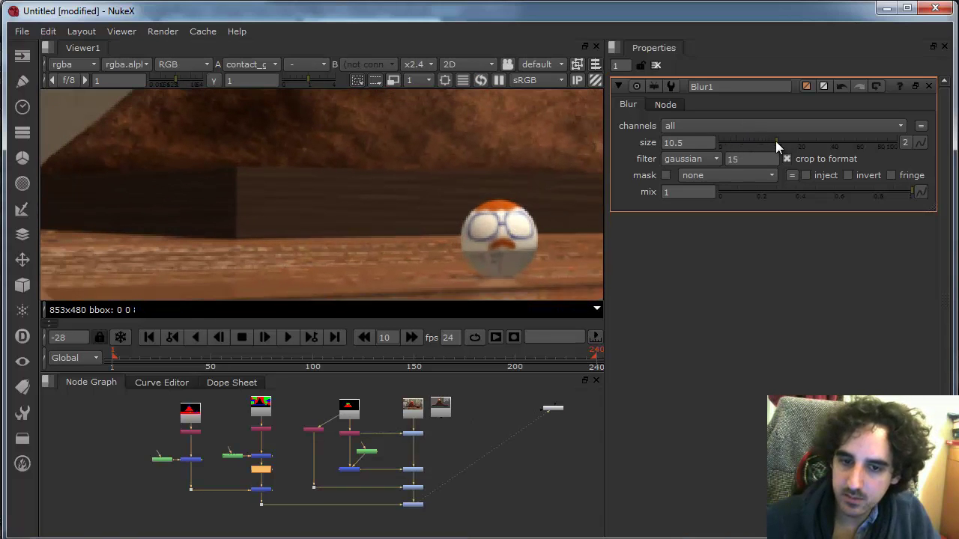
- Set contact_ground's master gain to 0.13 while checking the full image
double_click(407, 507)
mouse_move(777, 203)
left_mouse_down()
mouse_move(768, 205)
mouse_move(797, 201)
mouse_move(772, 202)
left_mouse_up()
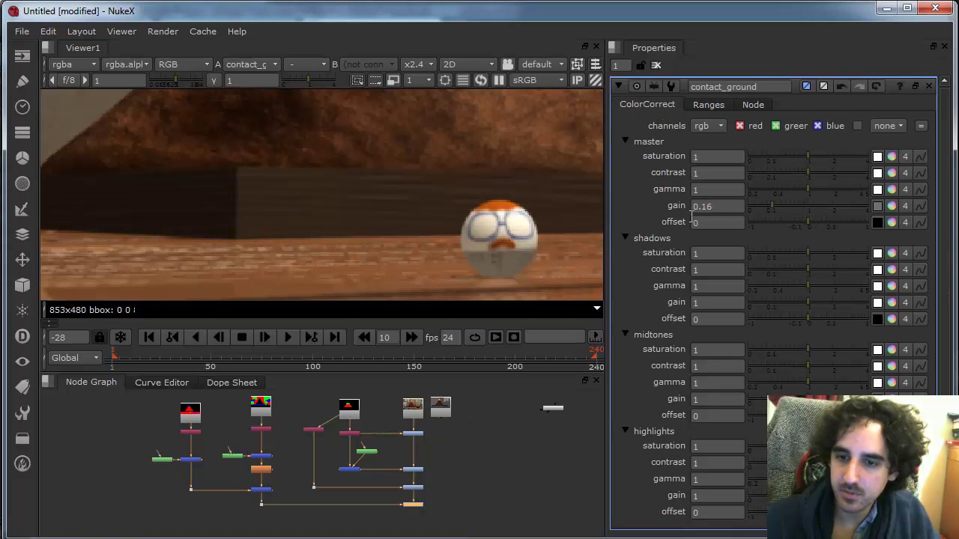
scroll(424, 259, "down", 5)
left_click_drag(270, 220, 223, 212)
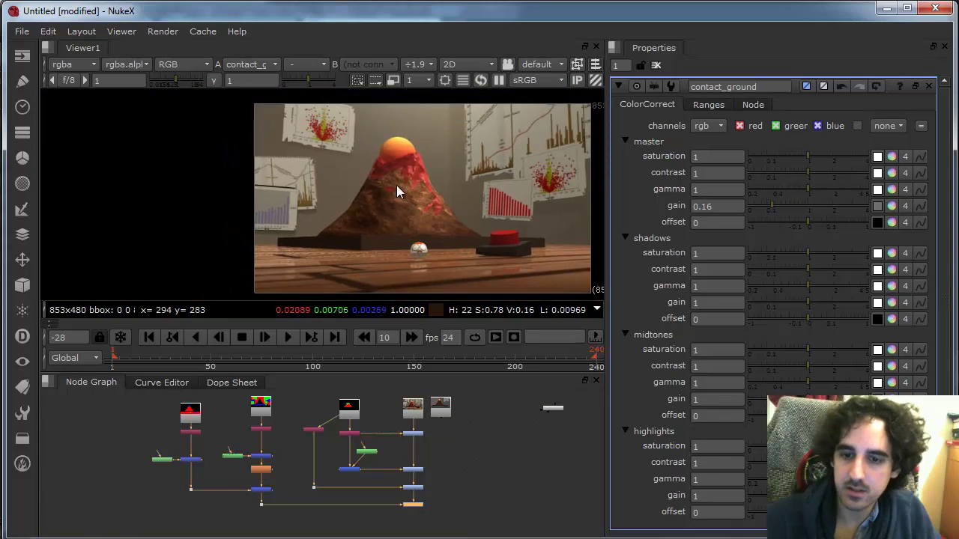
left_click_drag(452, 209, 391, 192)
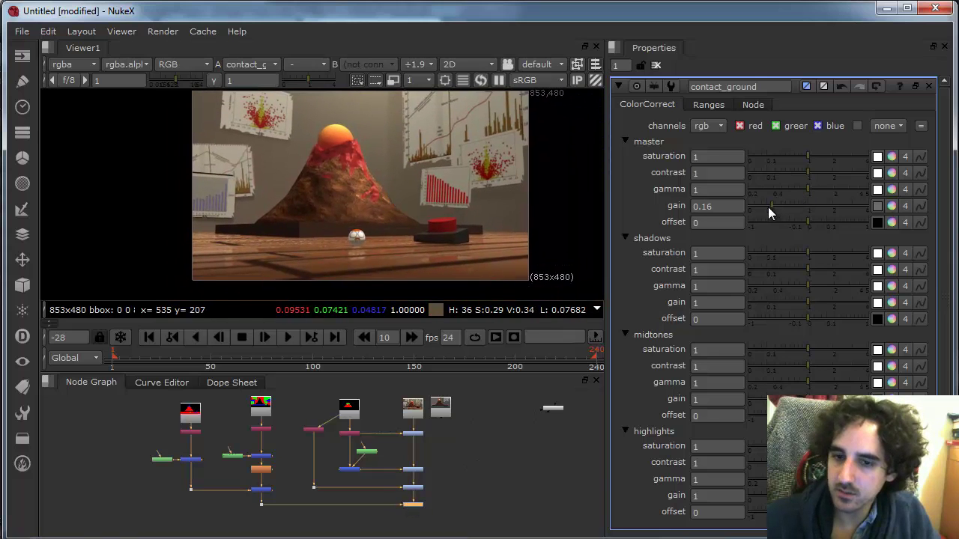
mouse_move(769, 209)
left_mouse_down()
mouse_move(760, 209)
mouse_move(768, 208)
left_mouse_up()
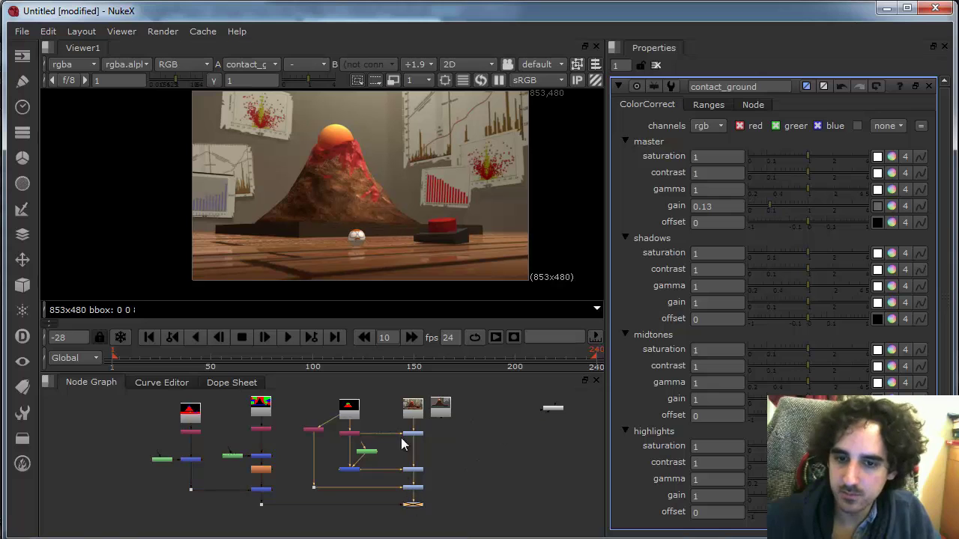
- Disable all four color correction nodes to compare the image, and enable them again
scroll(435, 431, "up", 1)
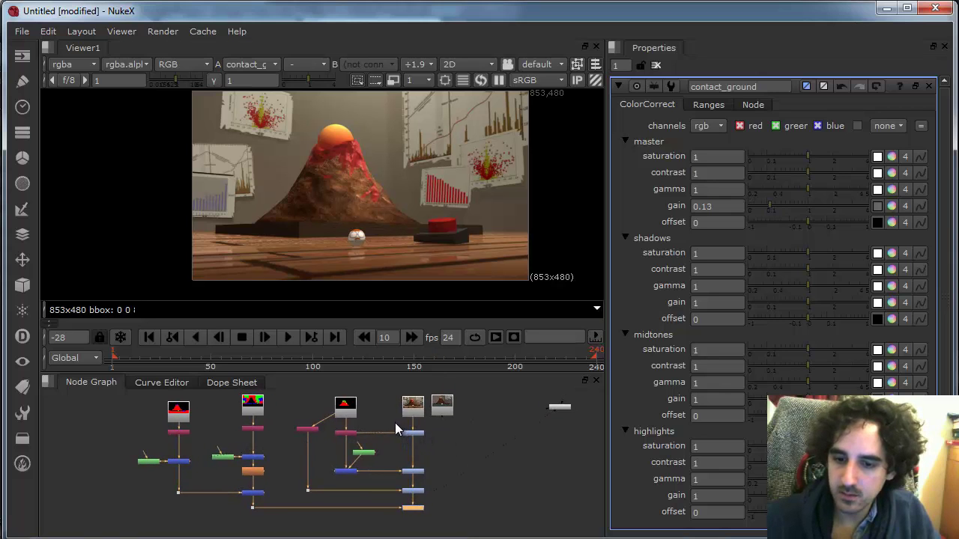
left_click_drag(395, 424, 428, 517)
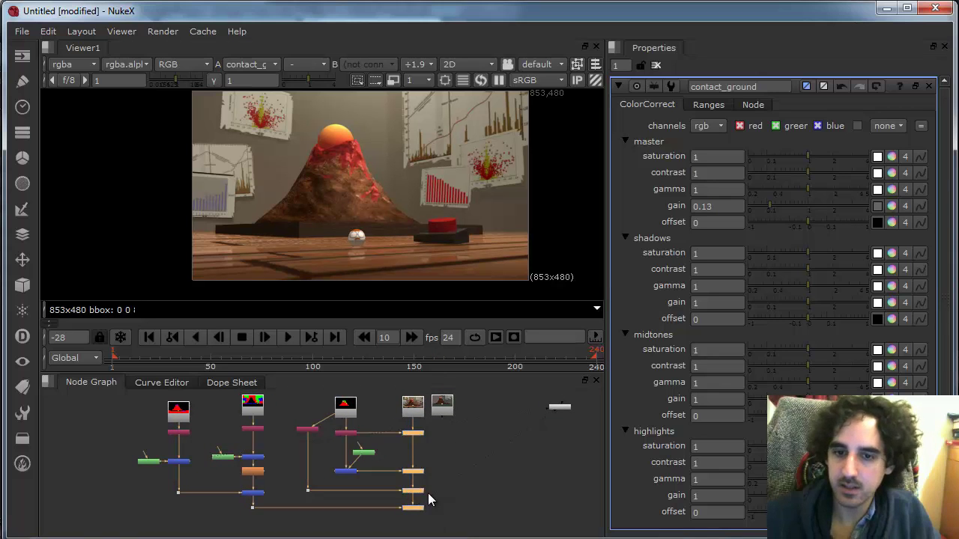
key("d")
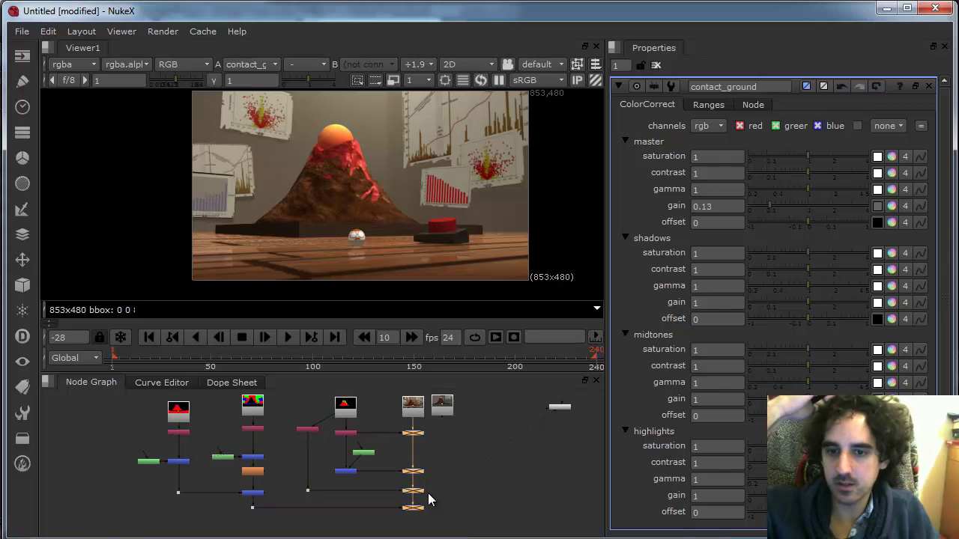
key("d")
- Narrow Bezier1's feather outline around the volcano by shortening its lowest point's tangents, and reopen contact_ground's properties
left_click(364, 454)
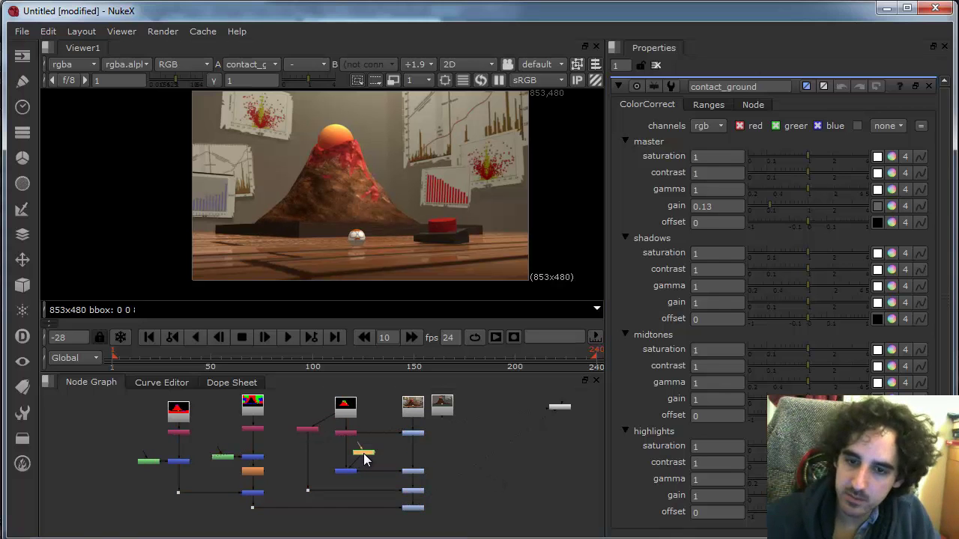
double_click(364, 454)
left_click(376, 248)
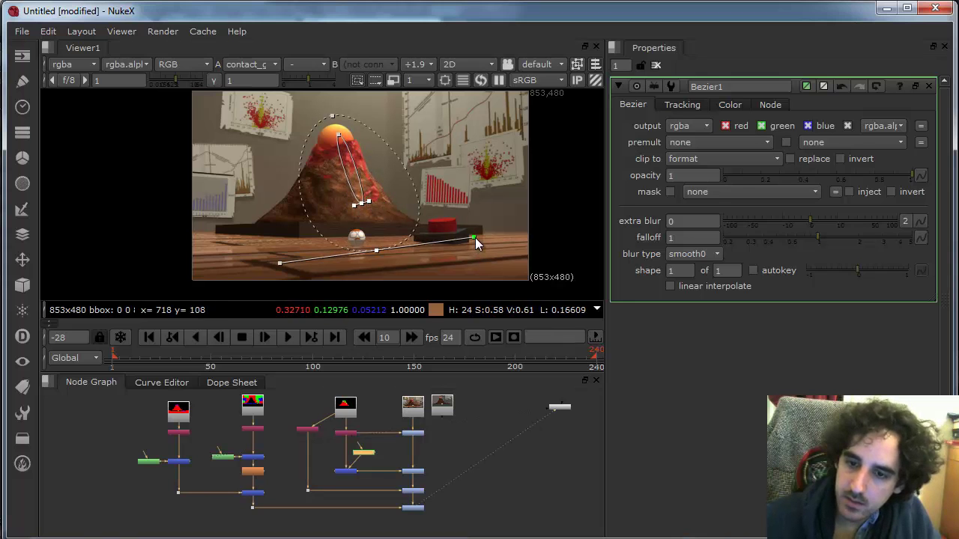
left_click_drag(473, 238, 457, 239)
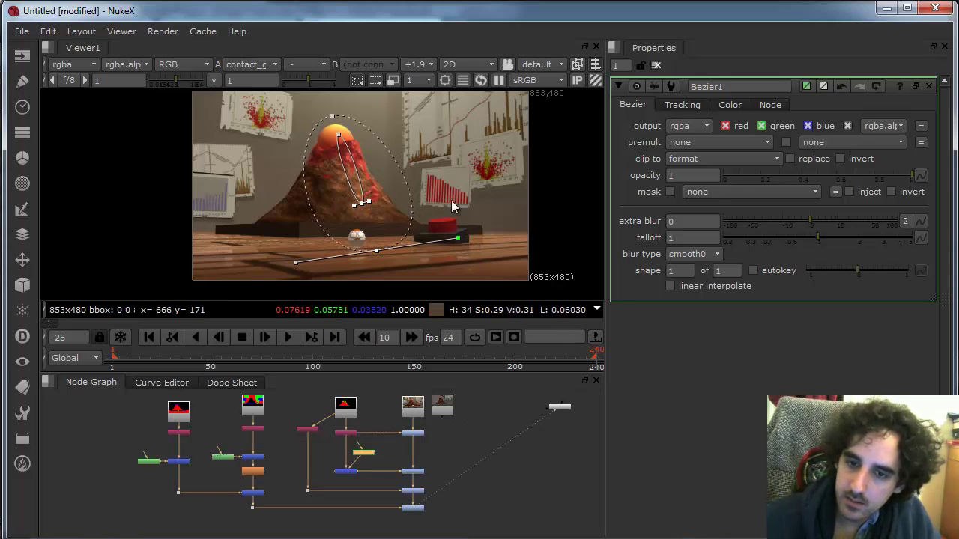
left_click(332, 117)
double_click(413, 507)
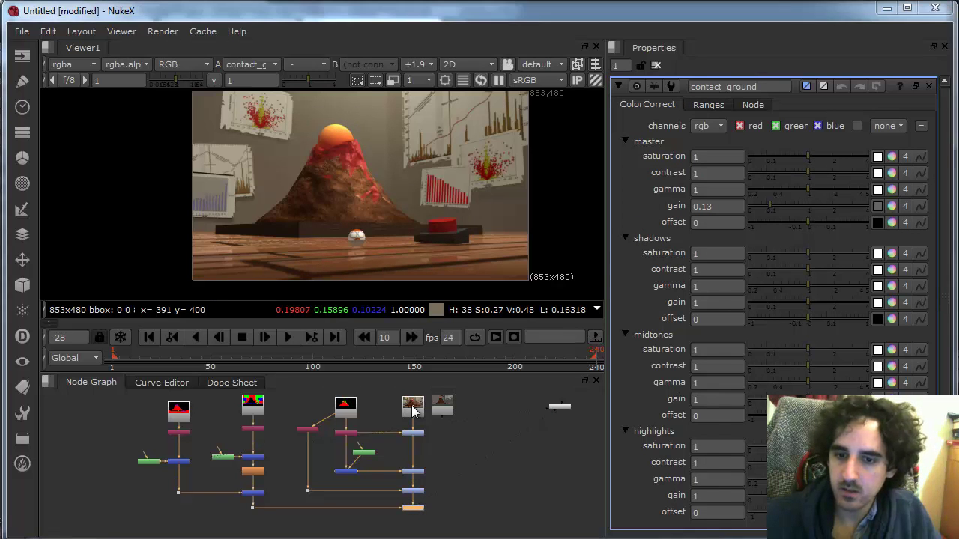
- Save the script as nuke.nk in E:/maya/BallBounce_lightingDemo, overwriting the existing file
key("ctrl+s")
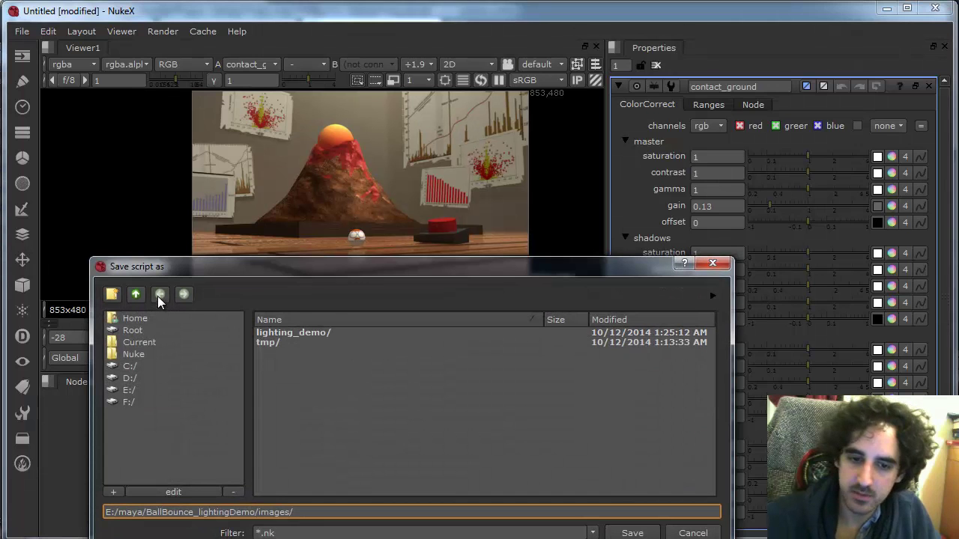
left_click(136, 293)
left_click(301, 410)
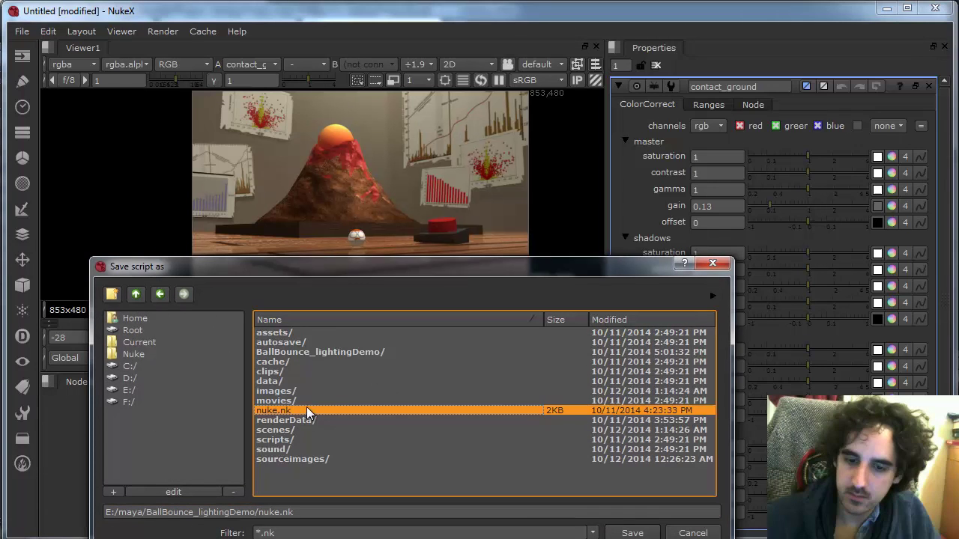
left_click(632, 532)
left_click(596, 538)
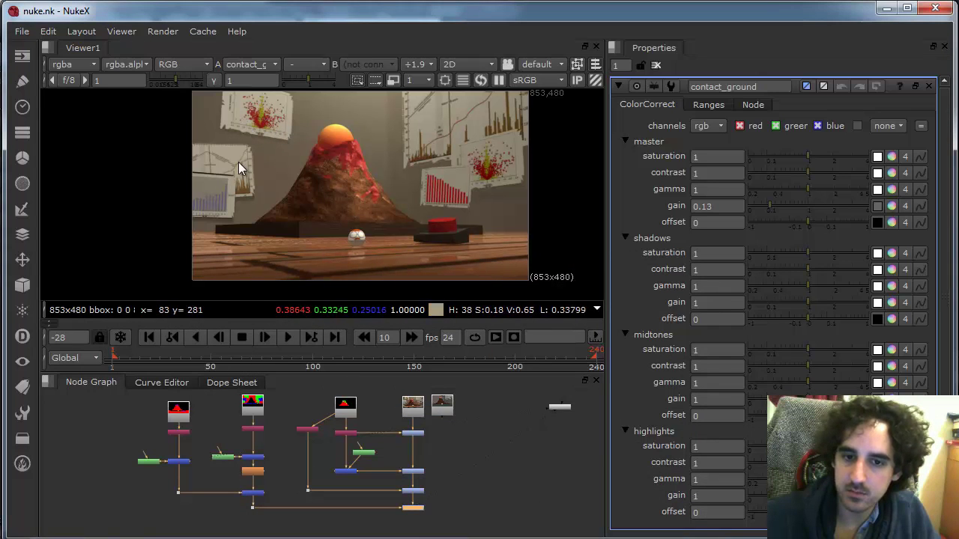
scroll(463, 472, "down", 2)
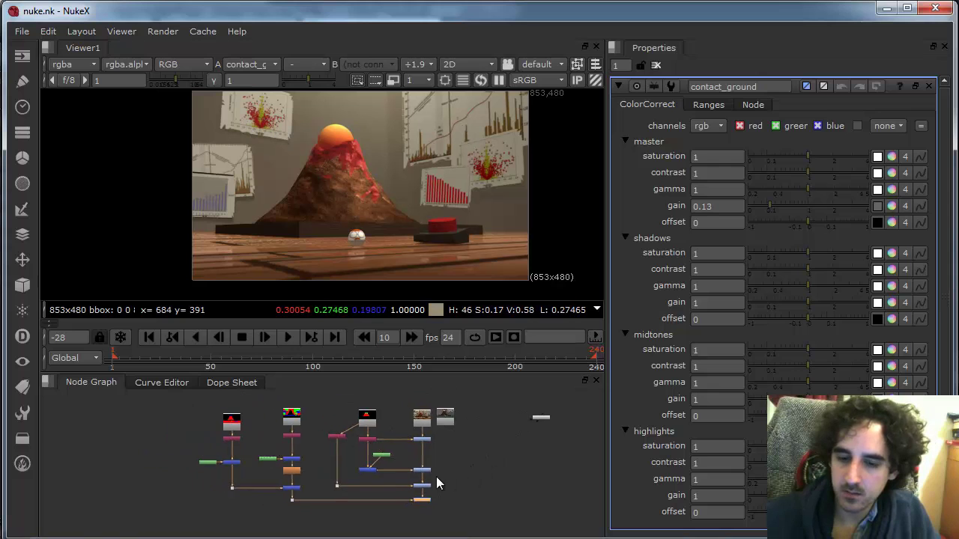
- Move the multicoloured matte's Read node up in the node graph, away from its Shuffle node
scroll(452, 466, "up", 1)
left_click_drag(469, 454, 421, 433)
scroll(419, 452, "up", 3)
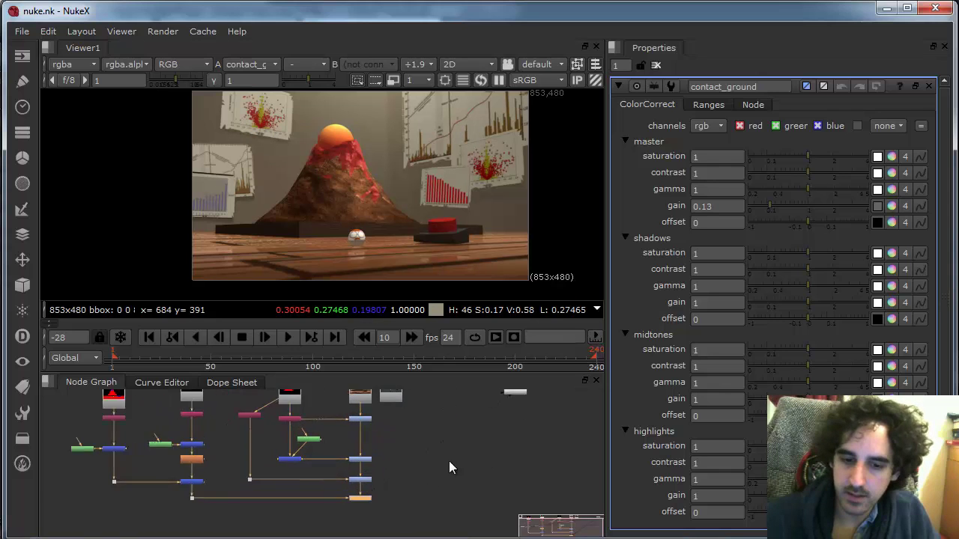
scroll(435, 465, "down", 2)
left_click_drag(405, 466, 469, 467)
scroll(276, 442, "down", 3)
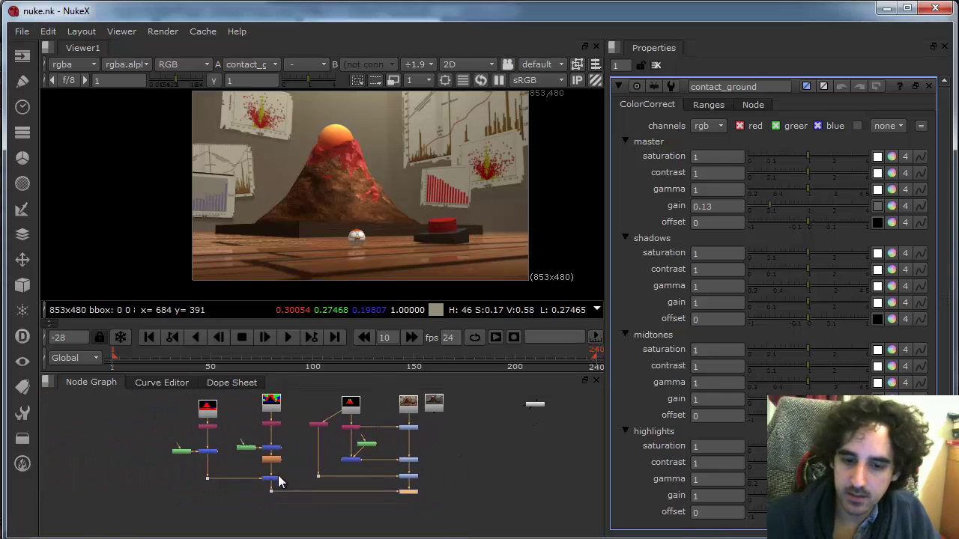
left_click_drag(309, 427, 289, 429)
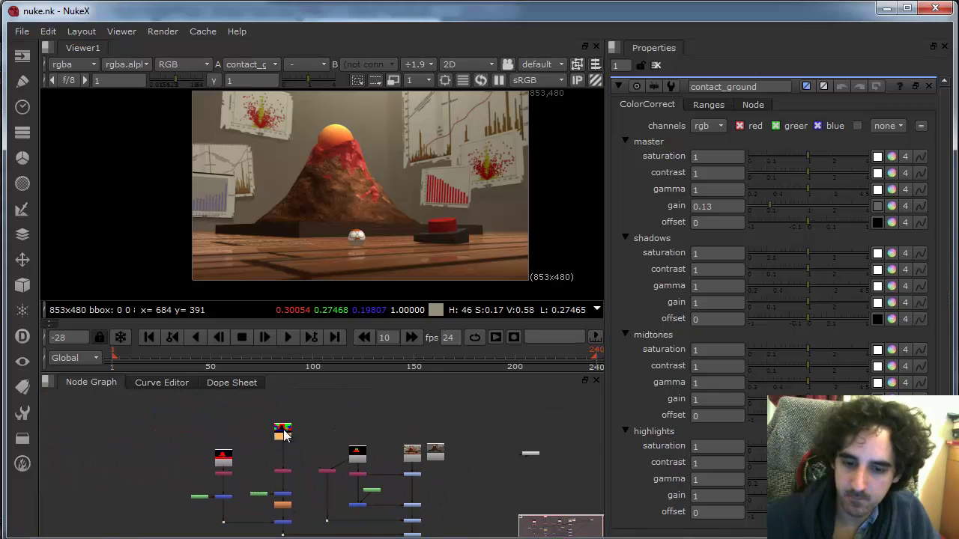
- Duplicate the Shuffle node below the multicoloured matte into the empty area beside the node tree
left_click(284, 472)
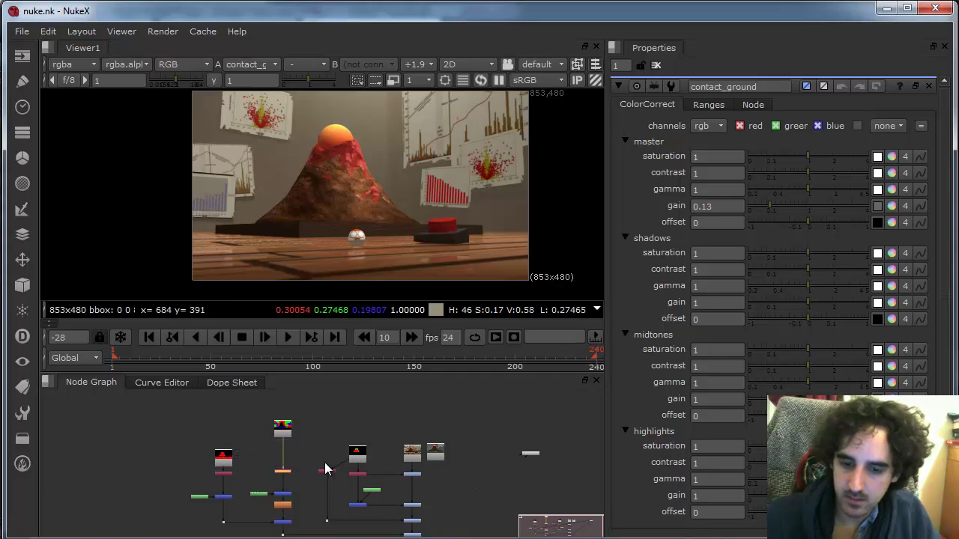
scroll(325, 460, "up", 2)
scroll(326, 456, "down", 2)
left_click_drag(325, 457, 336, 429)
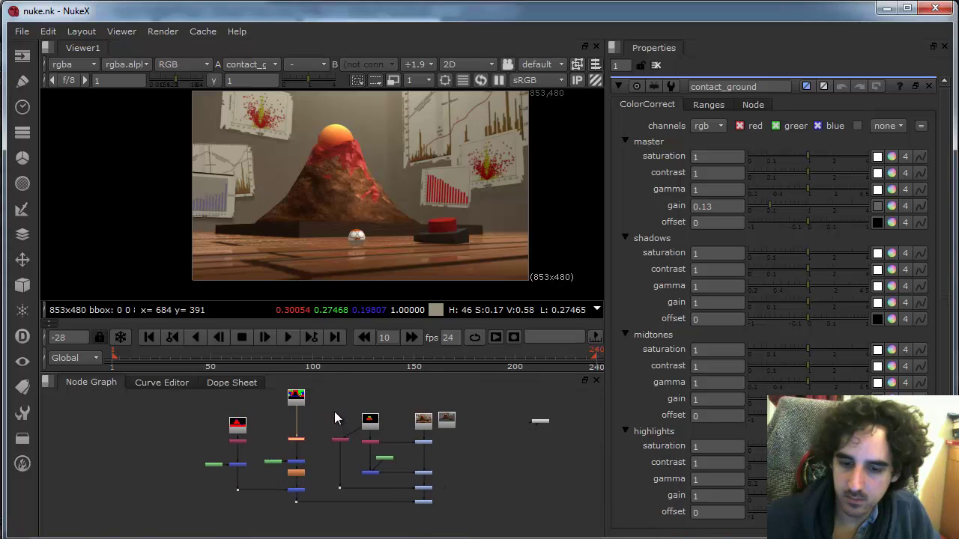
left_click_drag(186, 405, 261, 505)
left_click(174, 444)
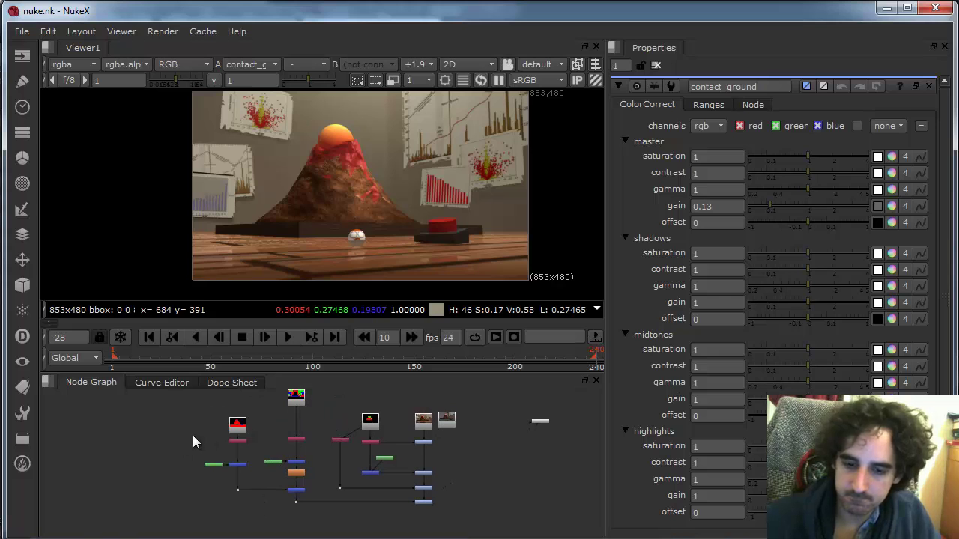
key("o")
- Connect the duplicated Shuffle to the multicoloured matte's Read node and route the connection through a corner dot
left_click_drag(276, 433, 349, 464)
scroll(388, 470, "up", 3)
left_click_drag(135, 475, 345, 409)
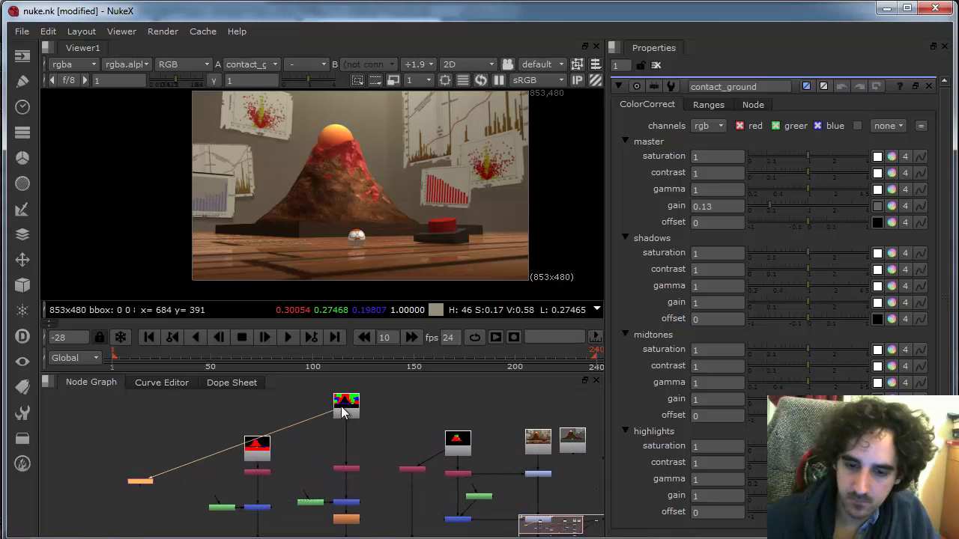
left_click_drag(254, 452, 142, 406)
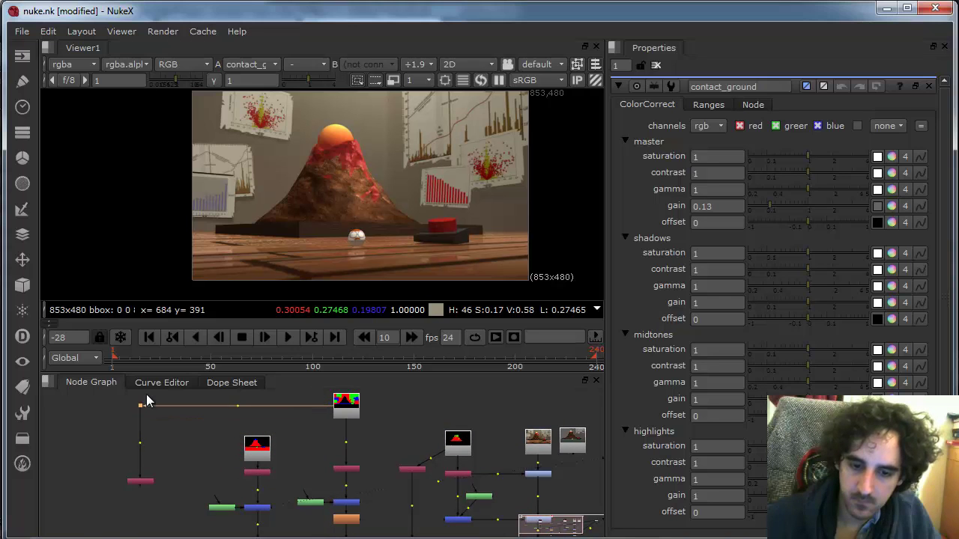
left_click_drag(376, 461, 353, 463)
scroll(326, 445, "down", 2)
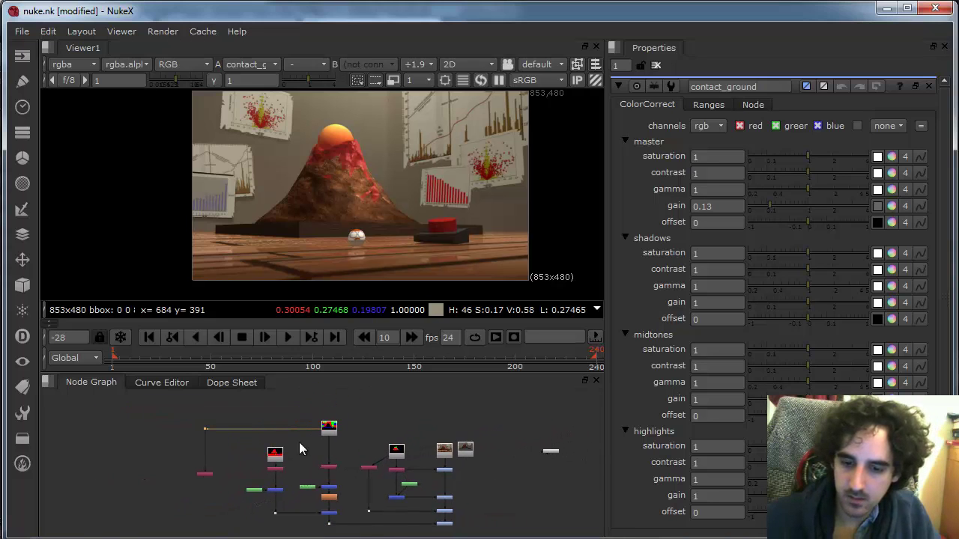
- View the multicoloured matte and set the new Shuffle to send green to the red, green, blue and alpha outputs
left_click(329, 429)
key("1")
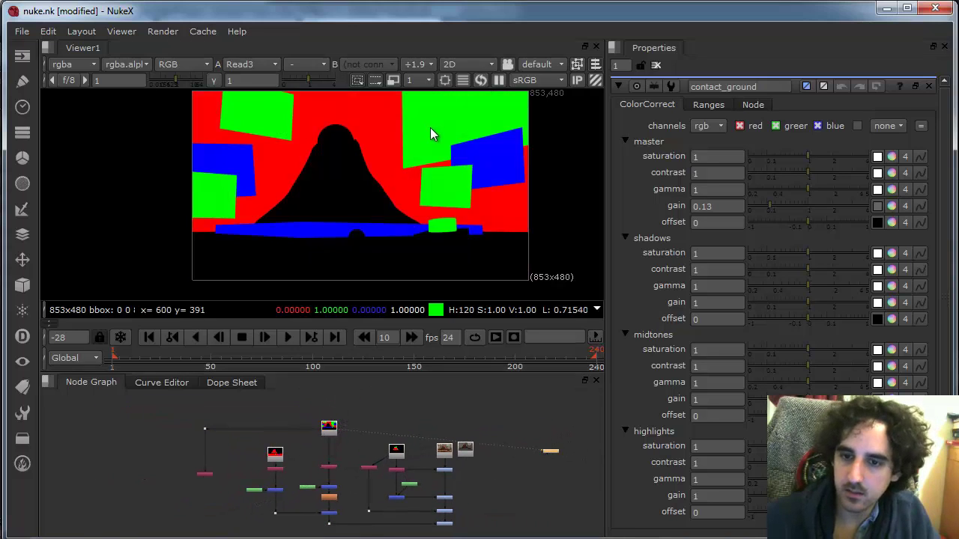
double_click(205, 474)
left_click_drag(661, 217, 661, 174)
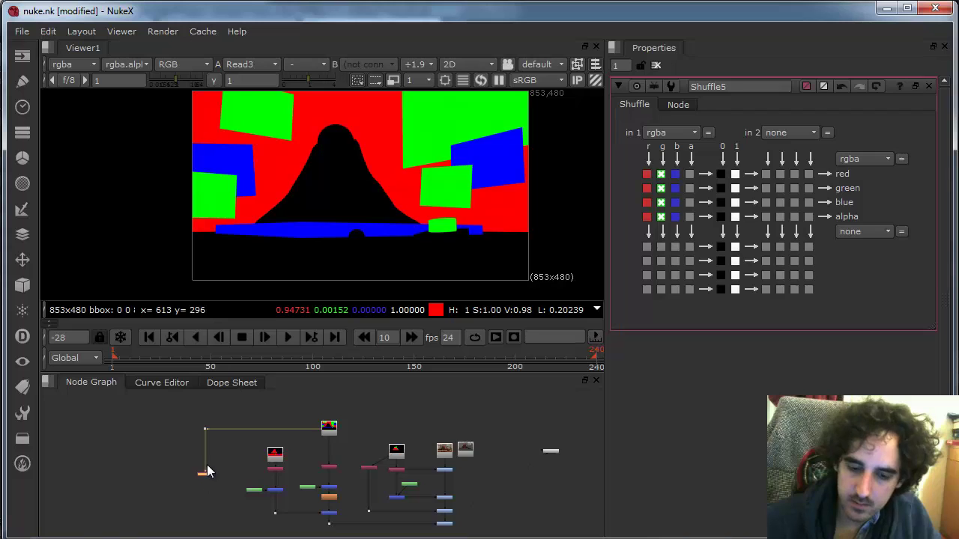
- Paste a second Shuffle beside the green one, connect it to the multicoloured matte and route it through a dot
scroll(208, 471, "up", 5)
left_click(172, 447)
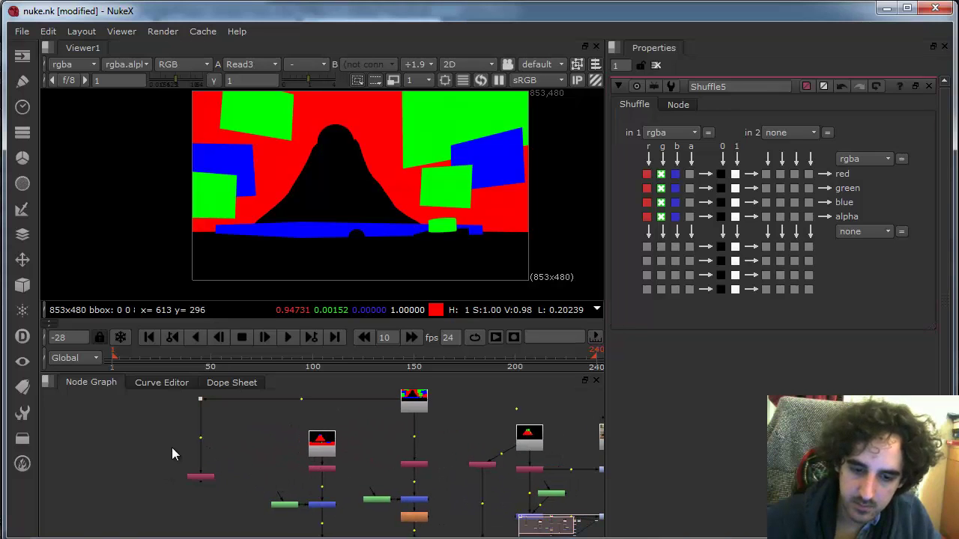
key("ctrl+v")
left_click_drag(175, 421, 173, 420)
left_click_drag(228, 436, 199, 442)
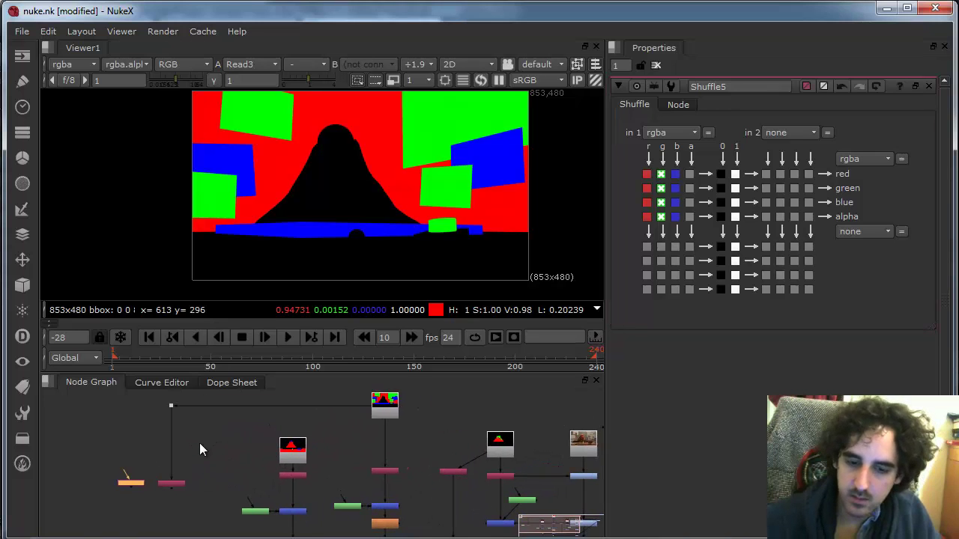
left_click_drag(126, 479, 380, 405)
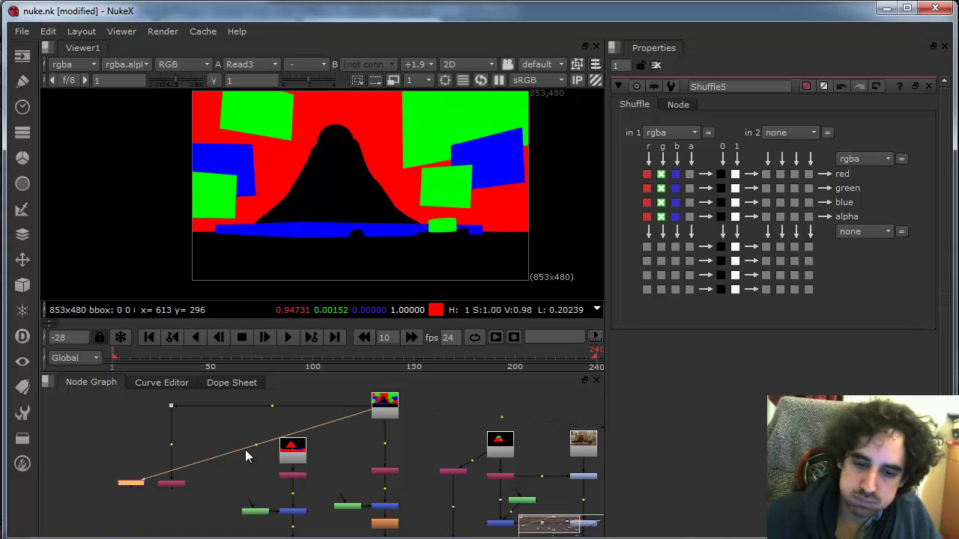
left_click_drag(245, 449, 131, 405)
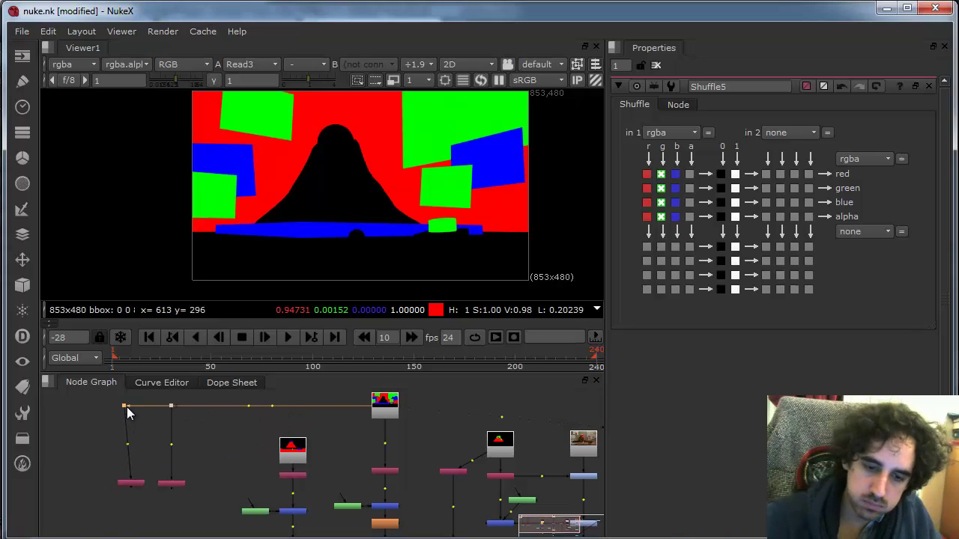
- Set the second Shuffle to send blue to all four outputs and view the blue and green mattes
double_click(135, 487)
left_click_drag(675, 217, 677, 164)
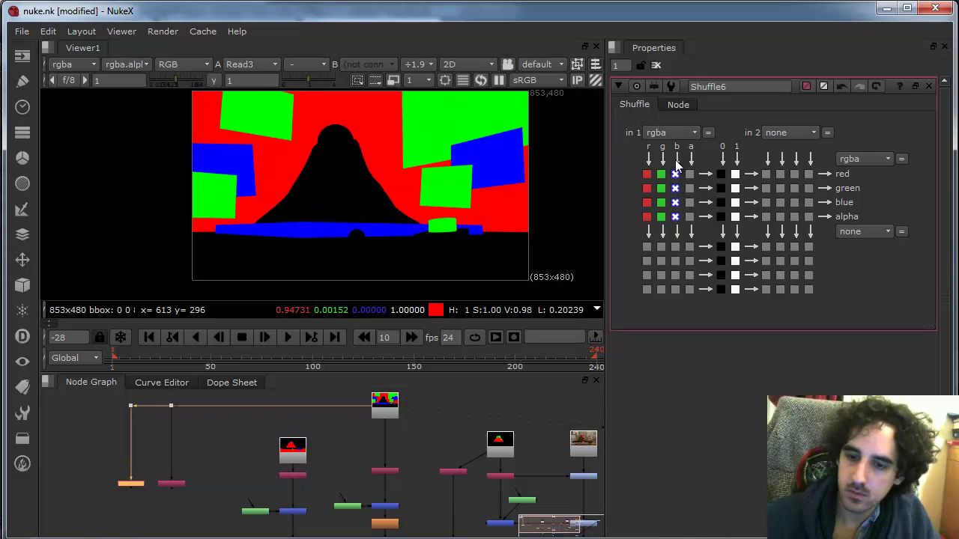
key("1")
left_click(172, 484)
key("1")
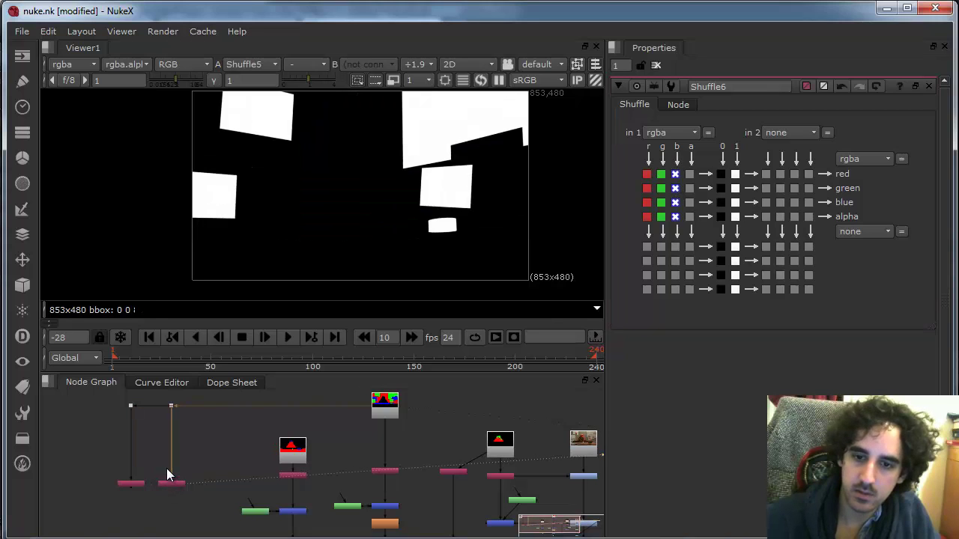
- Paste a third Shuffle beside the blue one, connect it to the multicoloured matte and route it through a dot
left_click(132, 483)
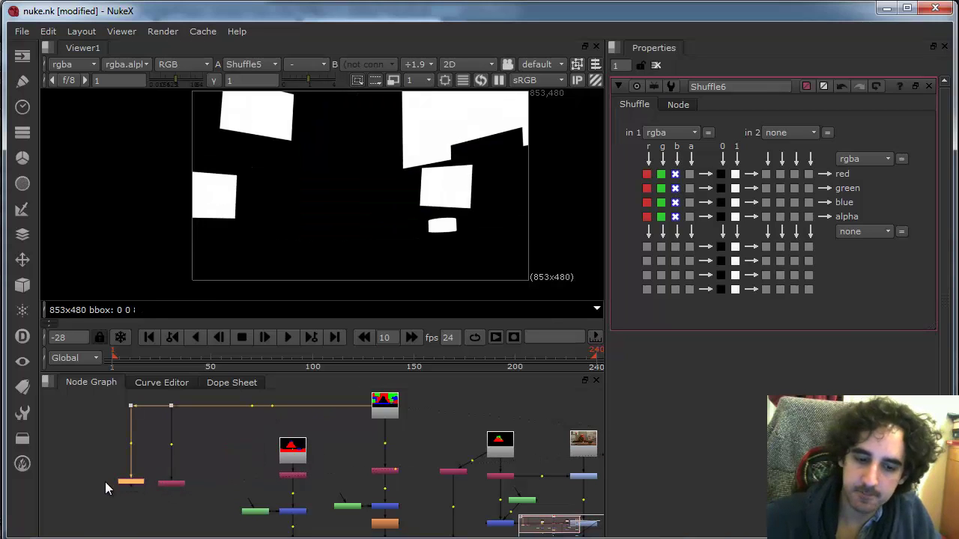
left_click(99, 479)
key("ctrl+v")
left_click_drag(88, 472, 383, 412)
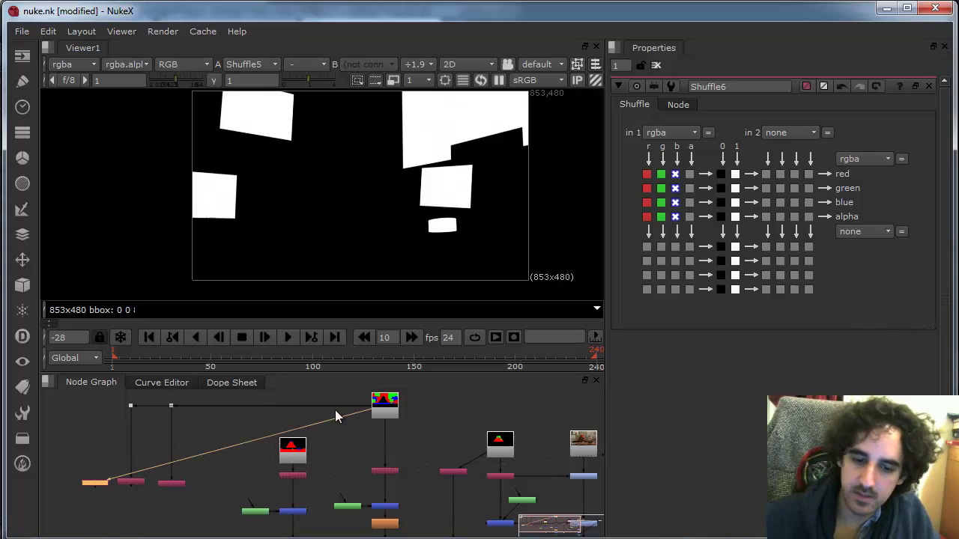
left_click_drag(253, 445, 94, 405)
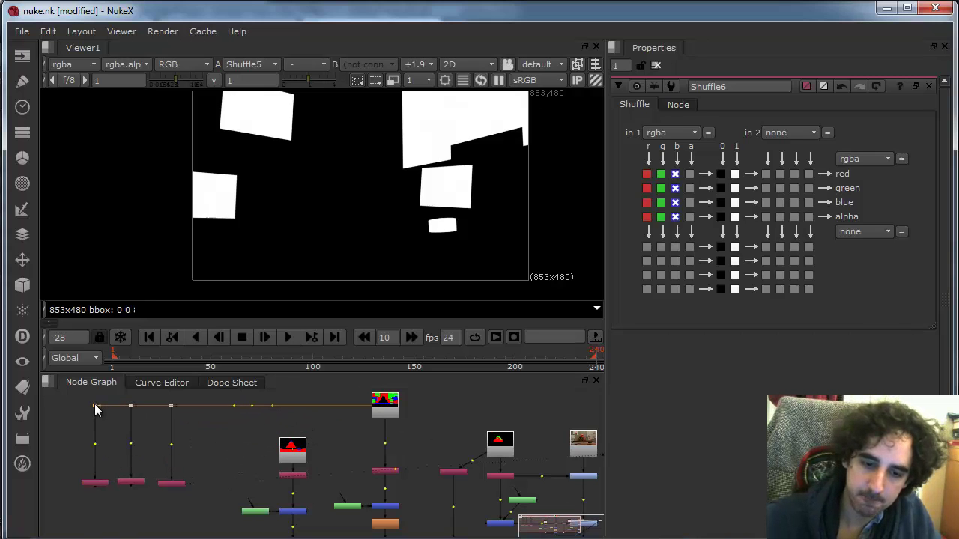
- Set the third Shuffle to send red to all four outputs and view its matte
double_click(98, 484)
left_click(646, 216)
left_click(646, 202)
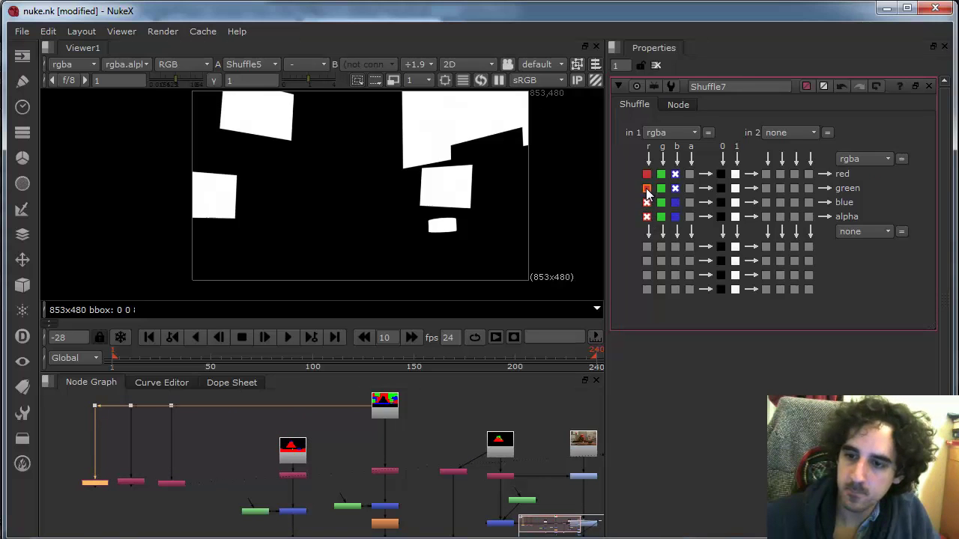
key("1")
left_click(102, 471)
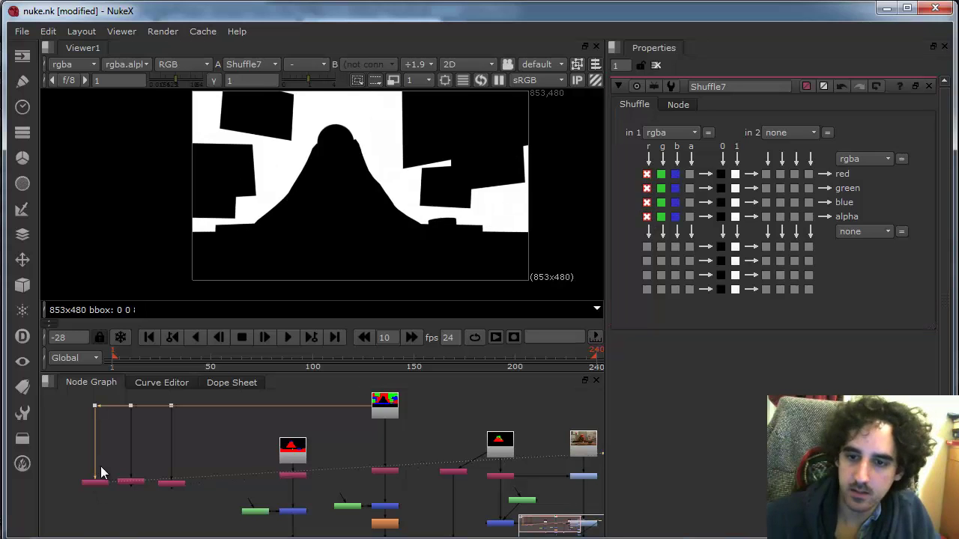
- Copy the In merge node from the red matte's branch and paste it below the three new Shuffle nodes
scroll(365, 460, "down", 3)
left_click_drag(328, 459, 339, 416)
left_click(323, 456)
key("ctrl+c")
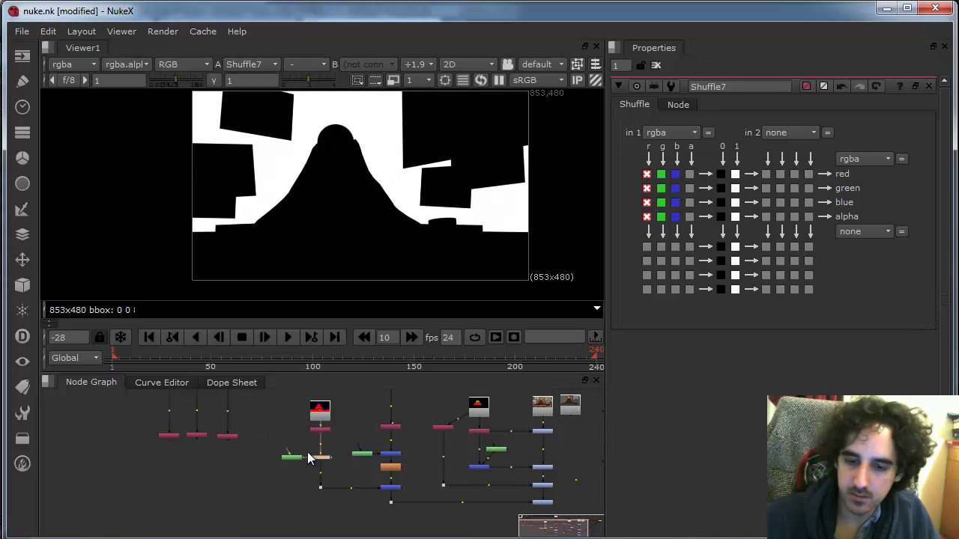
left_click(189, 481)
key("ctrl+v")
- Connect the pasted In node to the red-channel Shuffle, align it beneath that Shuffle and view its output
scroll(213, 466, "up", 5)
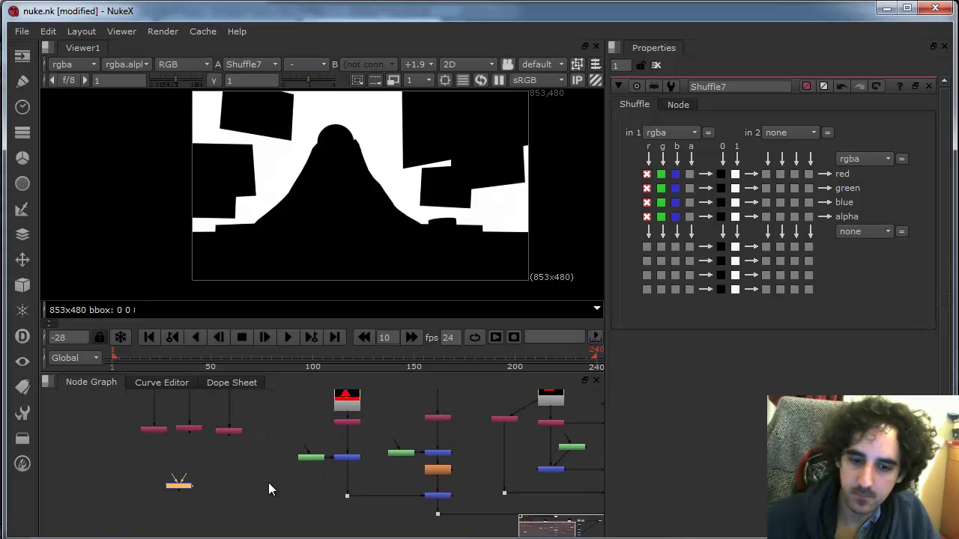
scroll(247, 484, "up", 1)
scroll(226, 487, "down", 3)
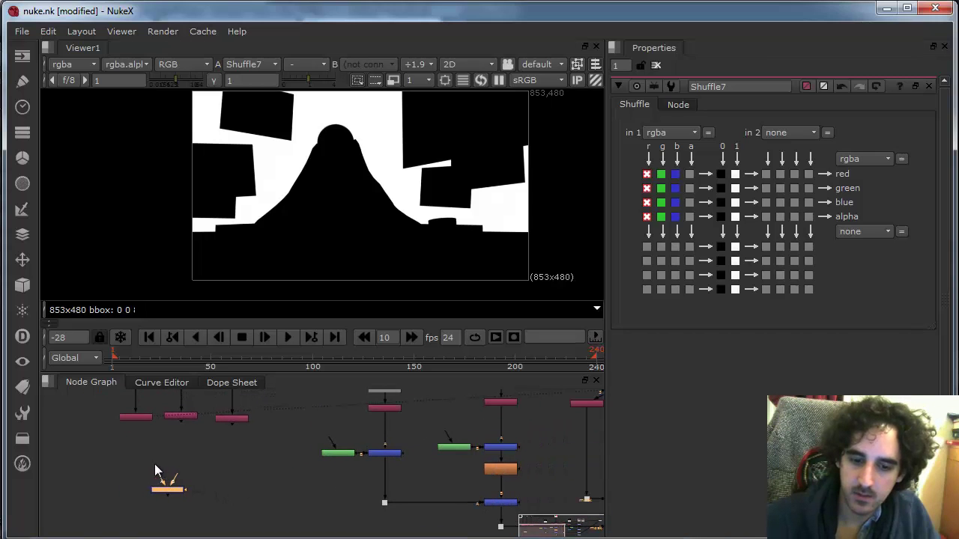
left_click_drag(155, 466, 141, 420)
left_click_drag(159, 491, 150, 490)
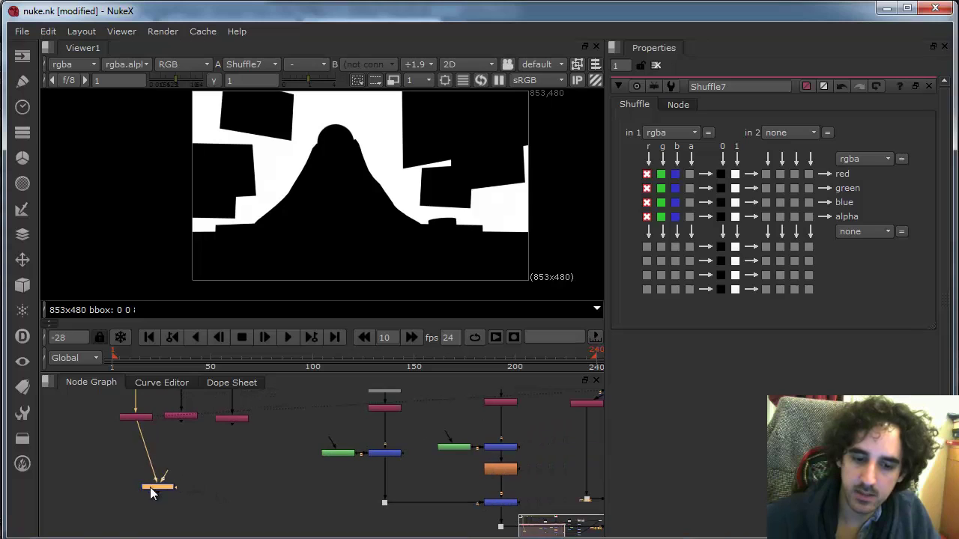
key("1")
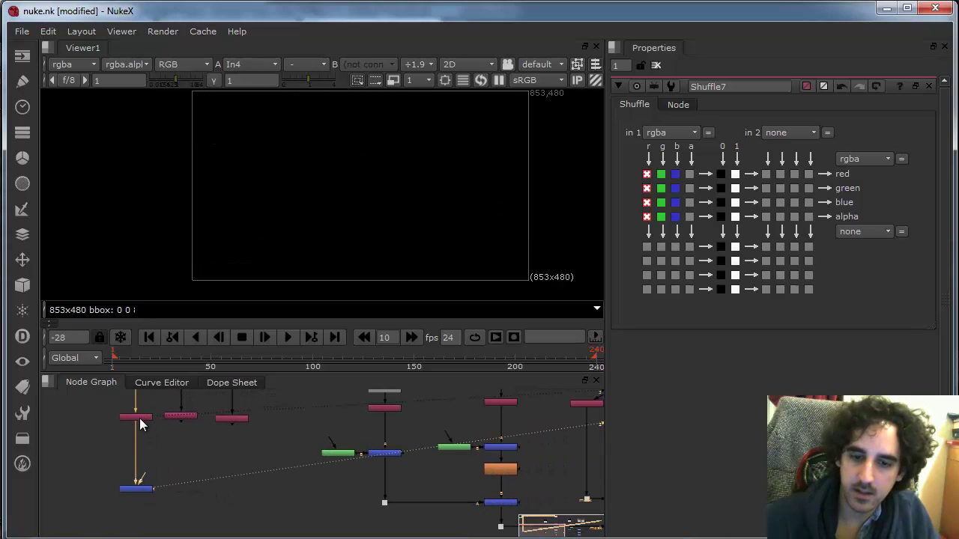
- View the red, blue and green Shuffle mattes one after another to compare them
key("1")
key("1")
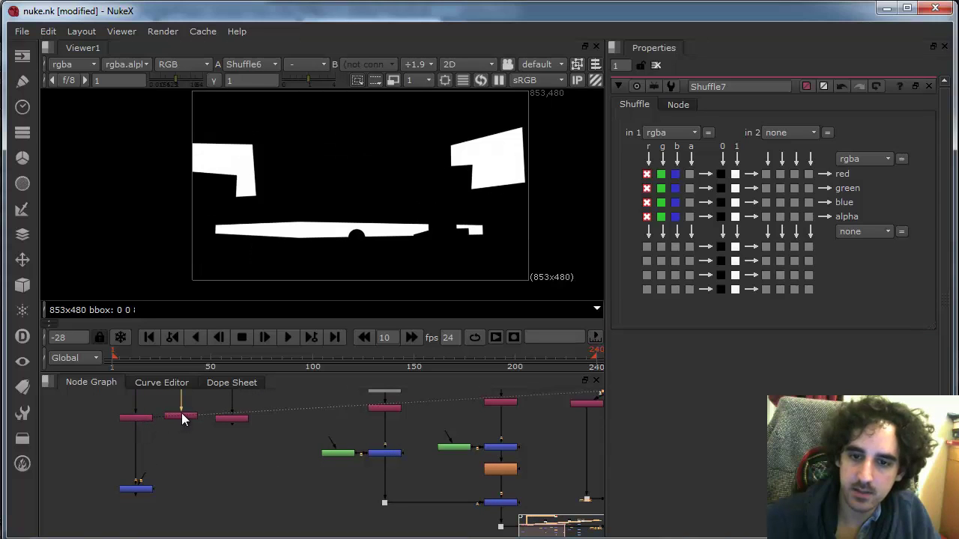
key("1")
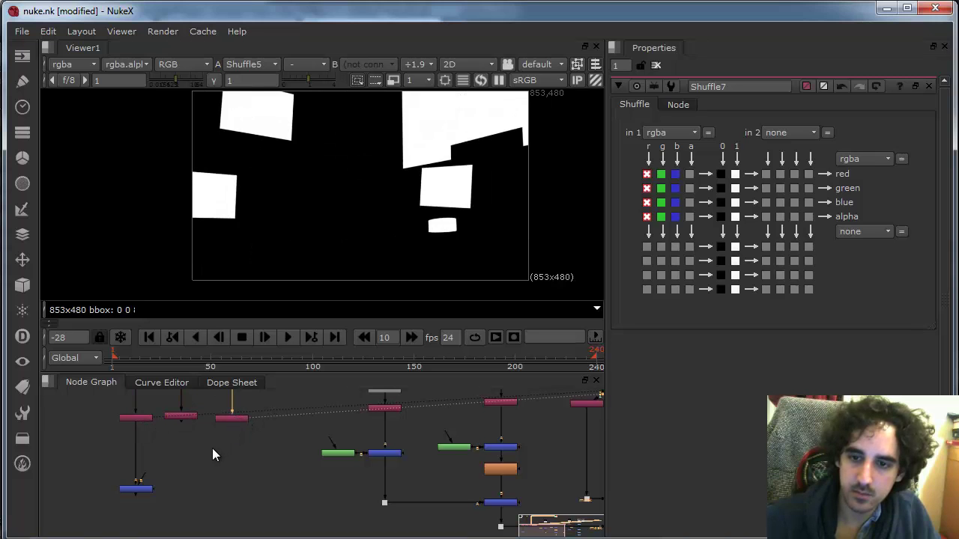
- Merge the blue and green Shuffle mattes with the disjoint-over operation and view the combined matte
left_click(202, 454)
key("m")
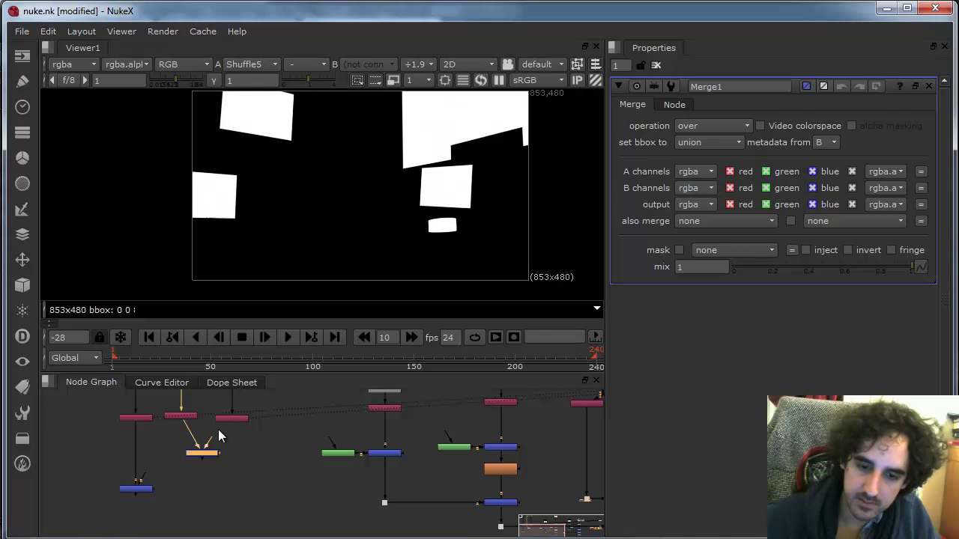
left_click(733, 128)
left_click(697, 19)
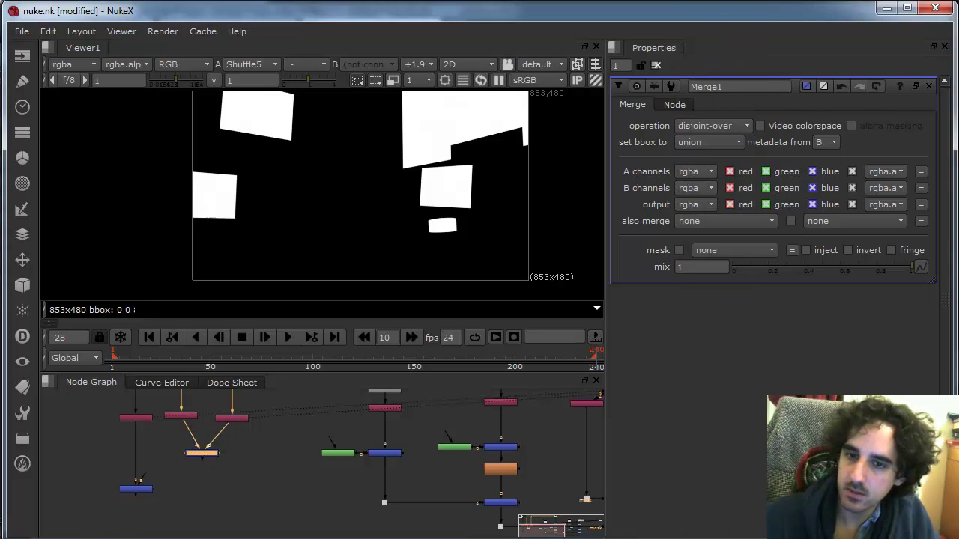
key("1")
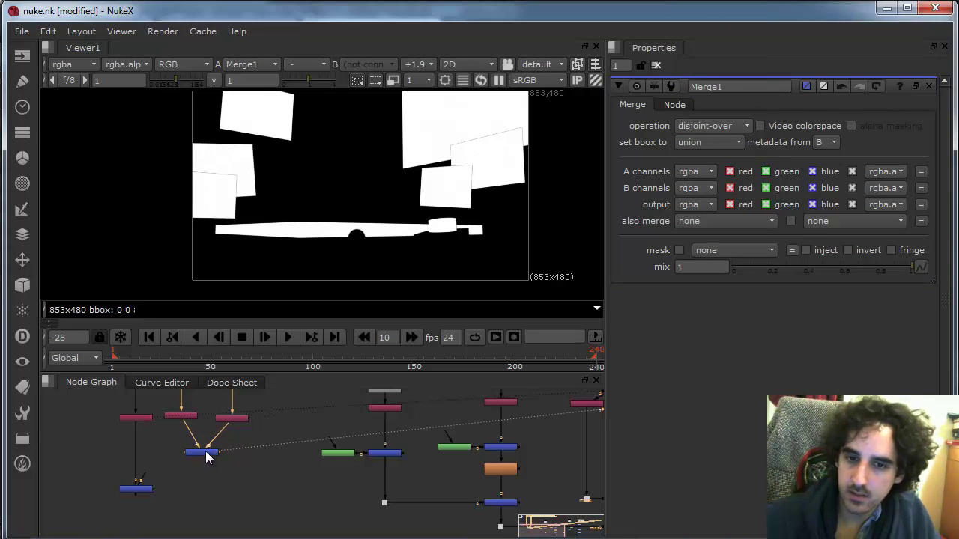
- Add a Blur node below the combined matte's Merge and connect the In node's free input to it
left_click(201, 470)
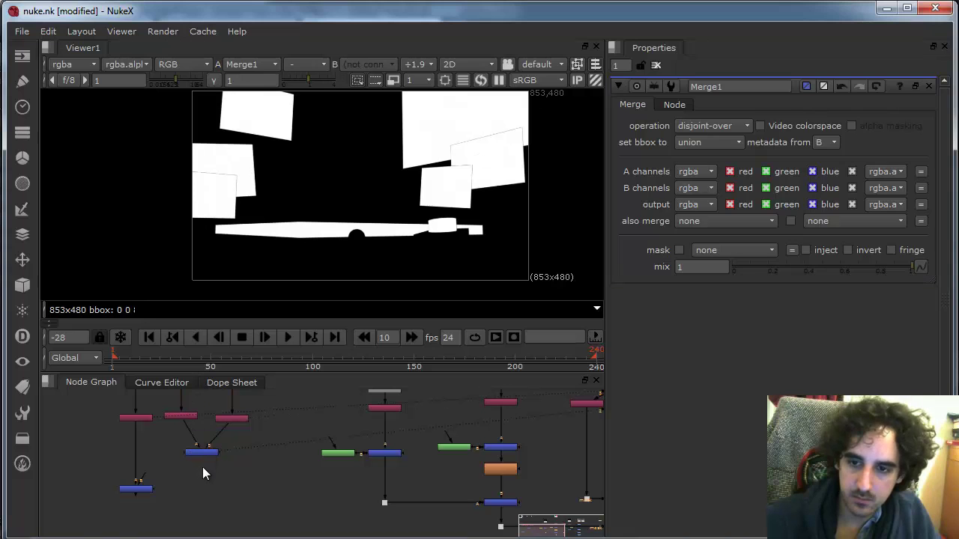
left_click(208, 452)
key("b")
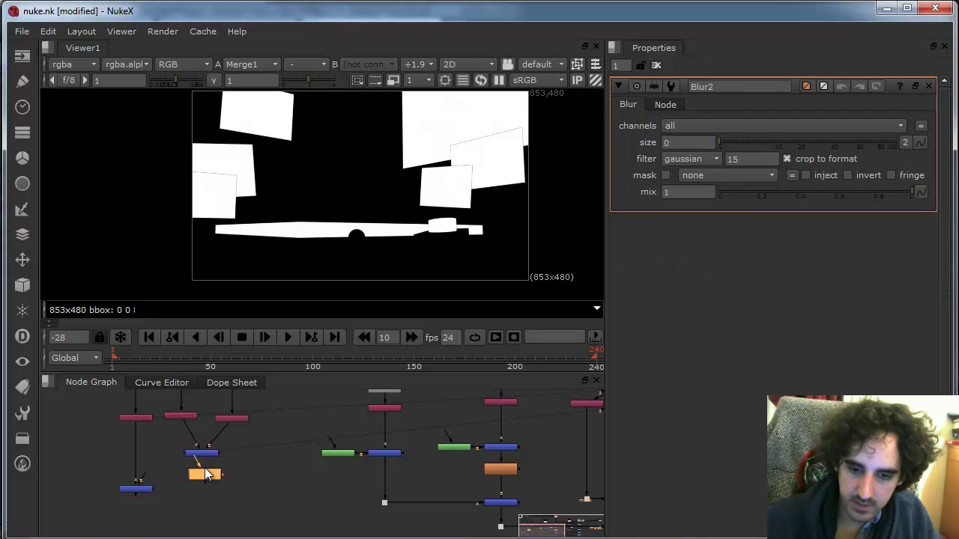
left_click_drag(200, 458, 205, 472)
left_click_drag(145, 478, 196, 472)
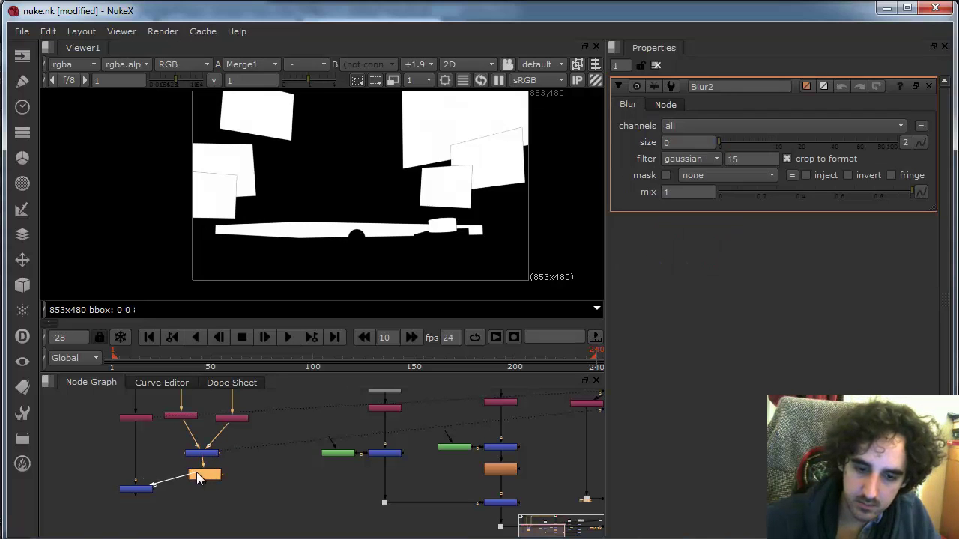
- View the In node's output, set the connected Blur's size to 15.5 and align the Blur level with the In node
left_click(143, 488)
key("1")
left_click(209, 472)
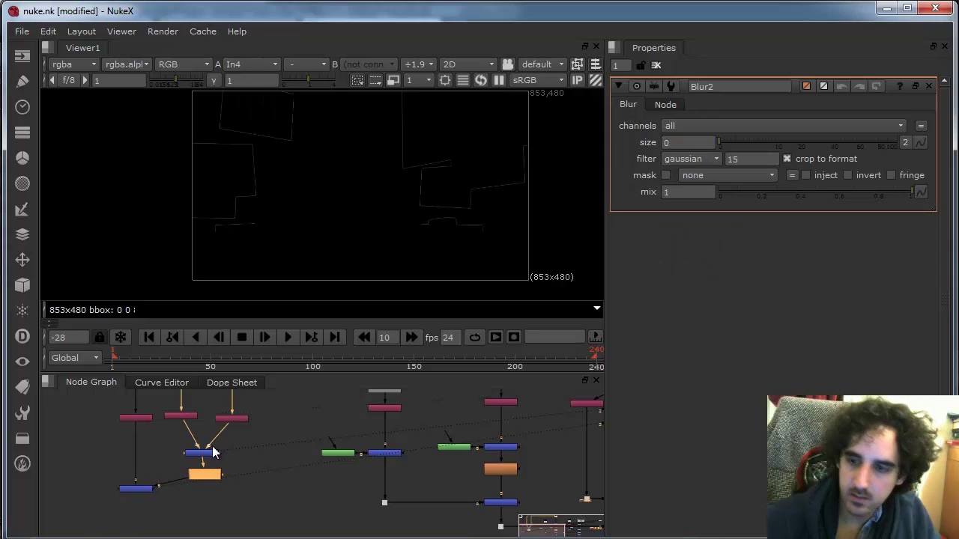
left_click_drag(744, 145, 786, 142)
left_click(217, 497)
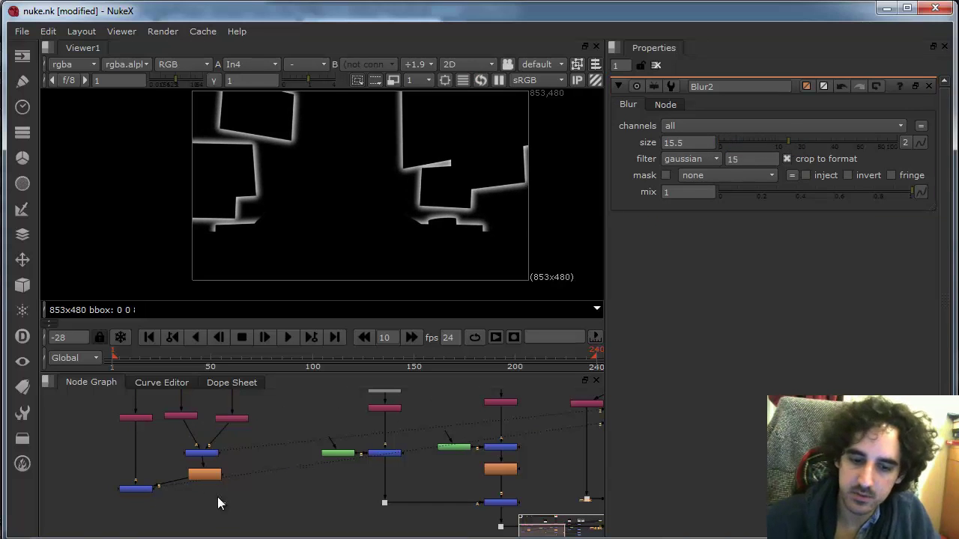
left_click_drag(202, 475, 202, 482)
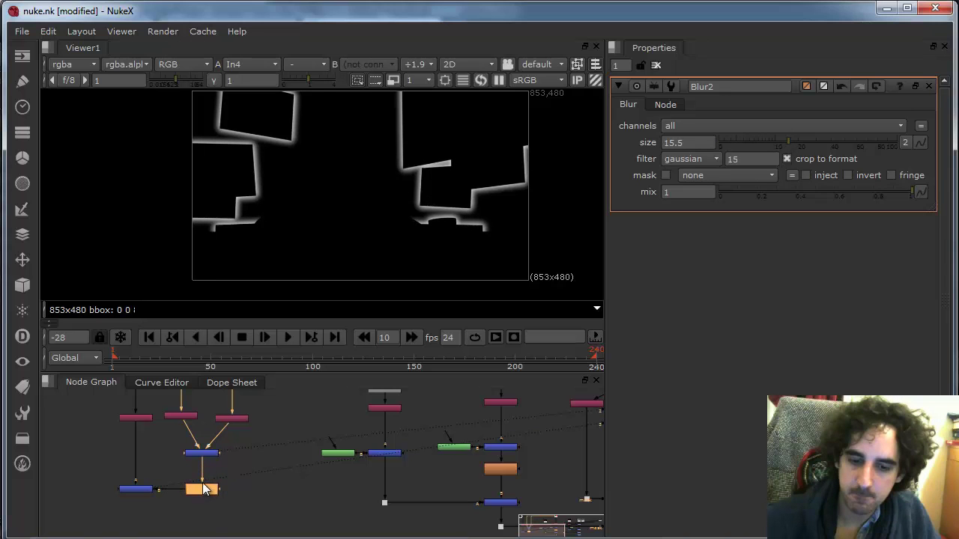
- Add a ColorCorrect node at the end of the main vertical chain of color corrections
scroll(362, 446, "down", 4)
left_click_drag(489, 486, 329, 467)
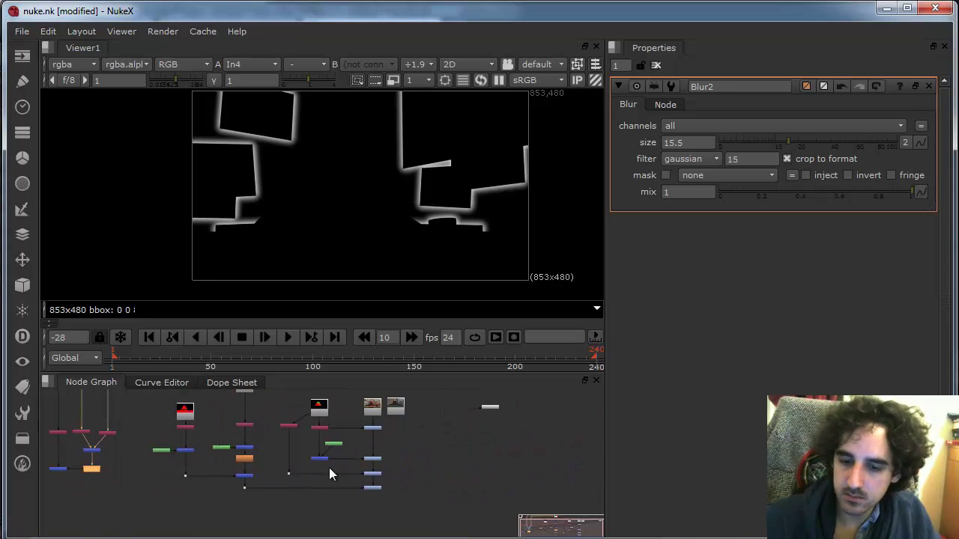
scroll(331, 469, "up", 2)
left_click(381, 493)
key("c")
left_click_drag(382, 504, 381, 513)
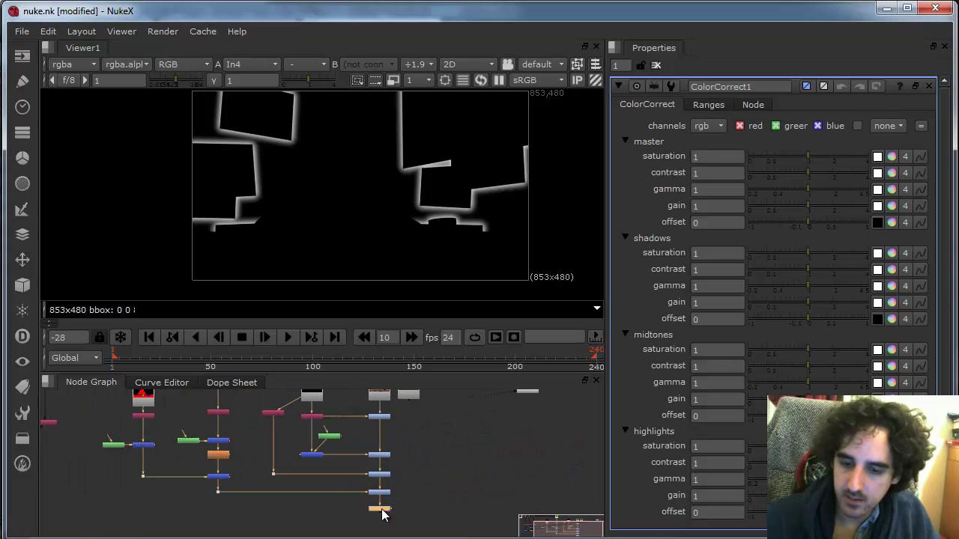
- Name the new ColorCorrect node posters_contact_wall and set its master gain to 0.5
double_click(753, 86)
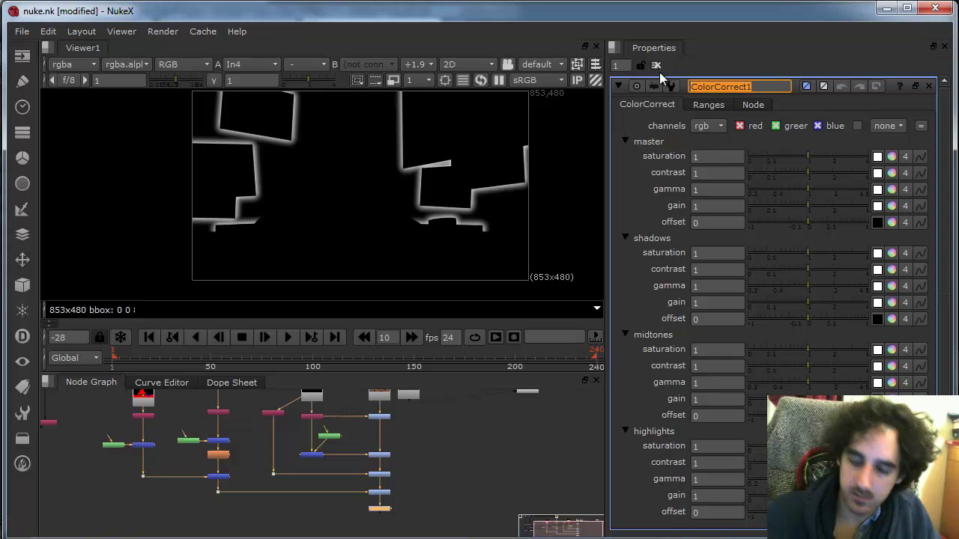
type("posters")
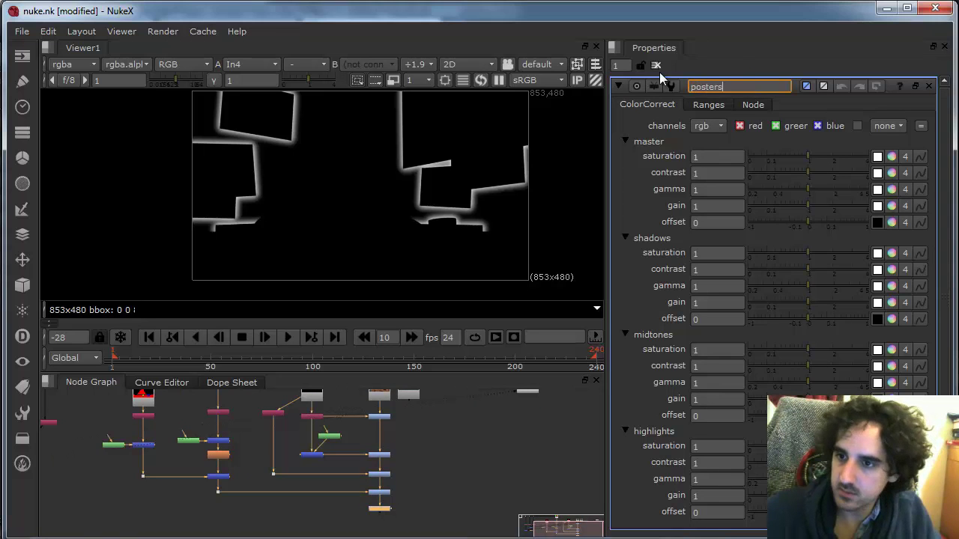
type("_contact_wa")
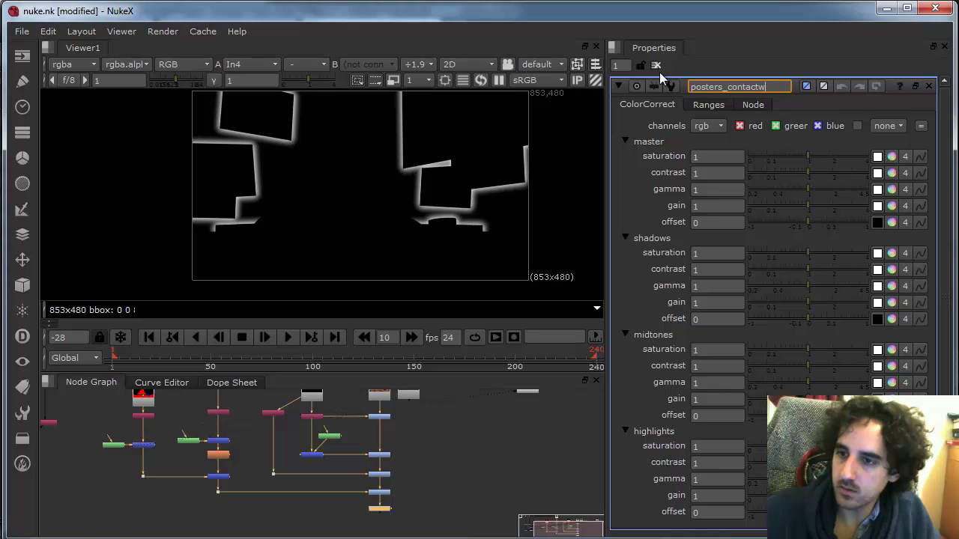
type("ll")
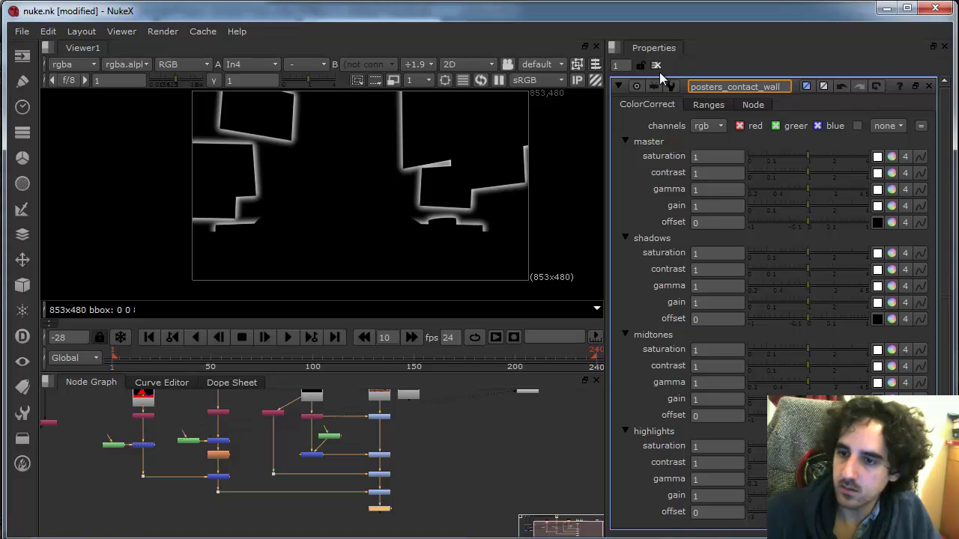
left_click(696, 205)
type(".5")
key("Return")
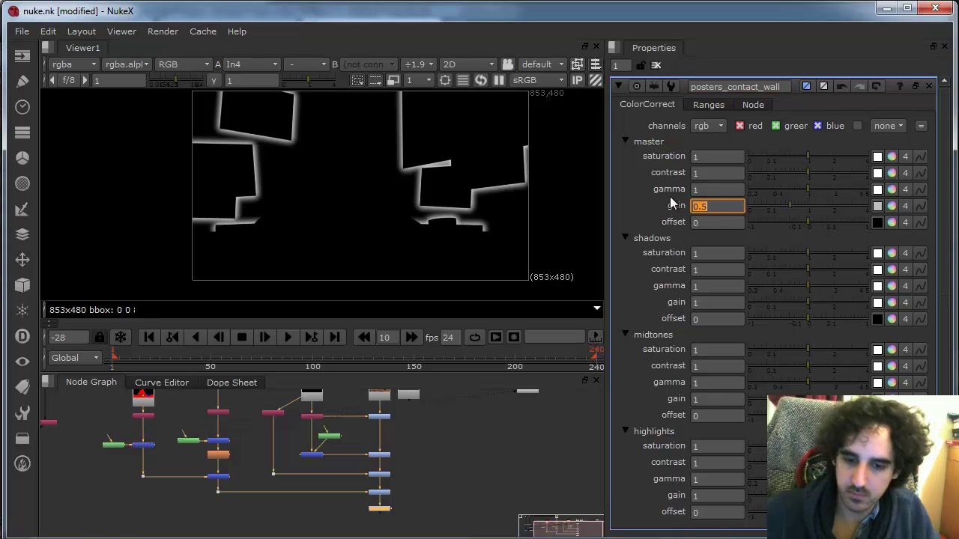
- Connect the mask input of posters_contact_wall to the poster matte's Blur and route the connection through a Dot below the Blur
left_click(420, 472)
scroll(286, 524, "up", 2)
scroll(287, 522, "down", 4)
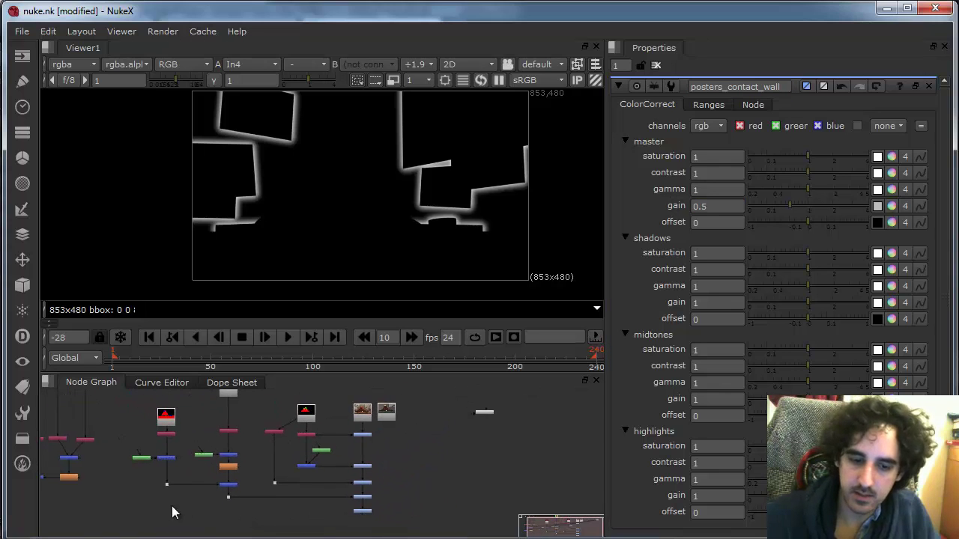
left_click_drag(80, 480, 133, 479)
left_click(131, 476)
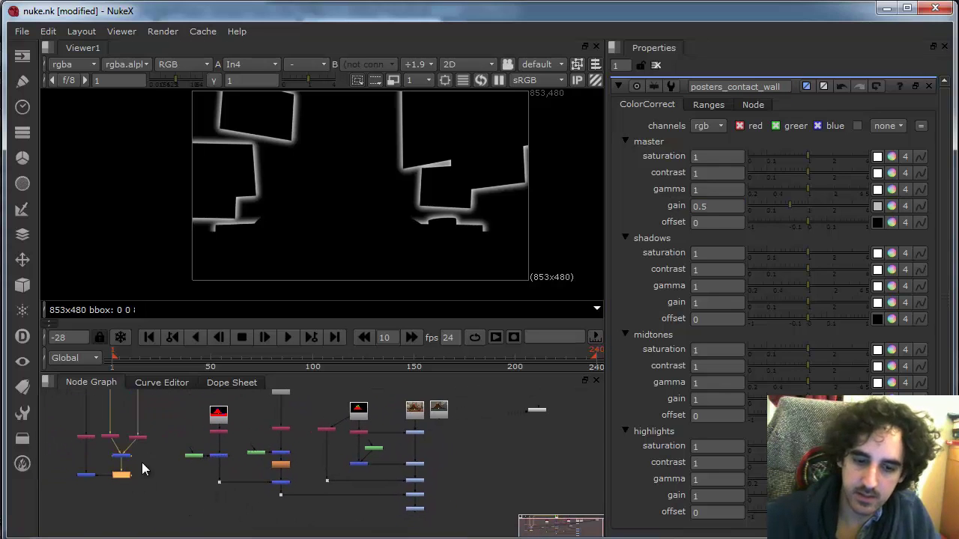
left_click(421, 514, "shift")
key("y")
left_click_drag(279, 494, 123, 512)
- Move the Read nodes above the main chain and its matte branch up in line with the RGB matte's Read
mouse_move(430, 461)
left_mouse_down()
mouse_move(400, 459)
mouse_move(418, 450)
mouse_move(431, 479)
left_mouse_up()
left_click_drag(367, 442, 355, 418)
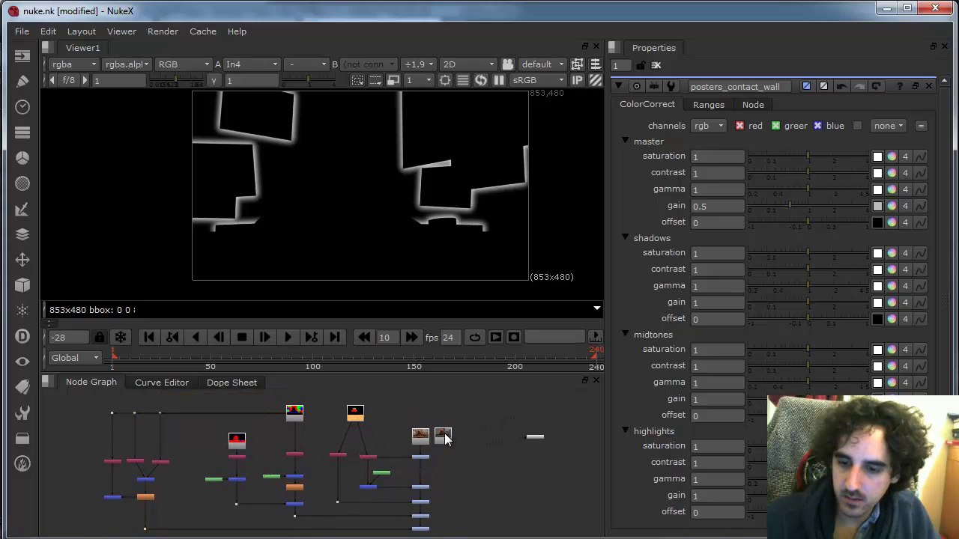
left_click_drag(422, 439, 422, 418)
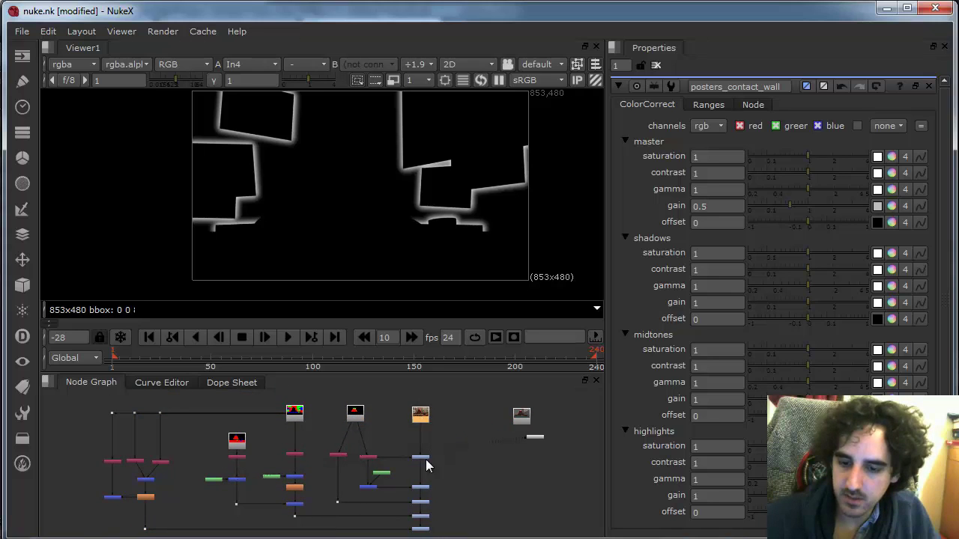
- View the output of posters_contact_wall and lower its master gain to 0.46
left_click(422, 529)
key("1")
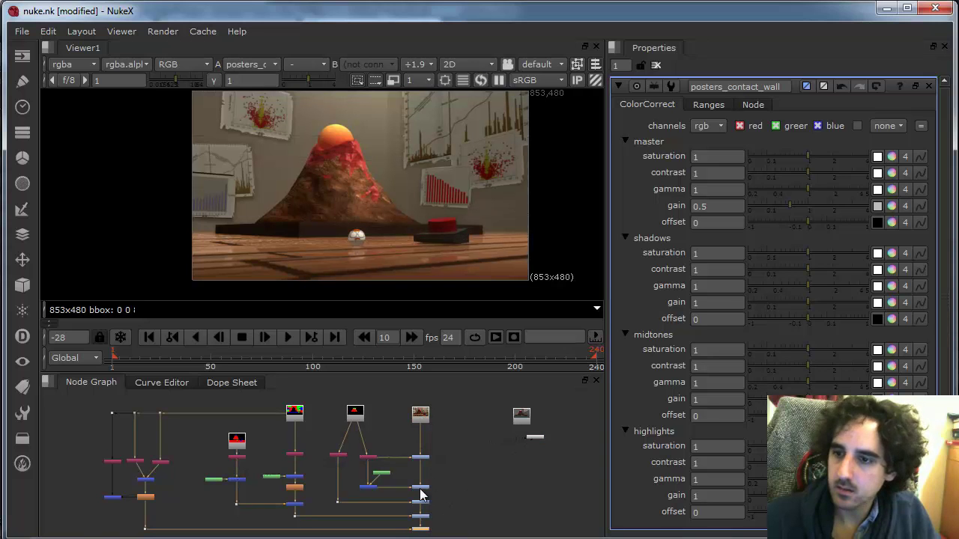
left_click(788, 206)
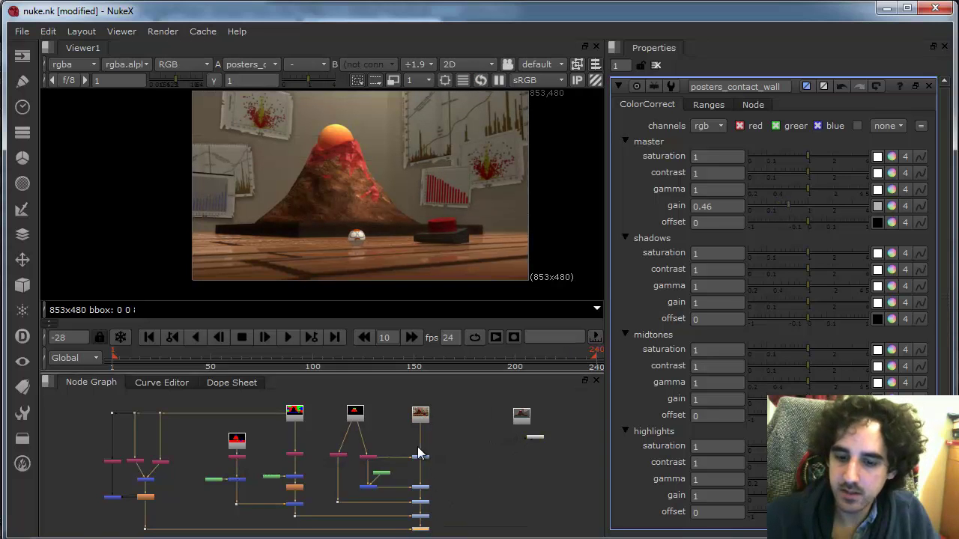
- View the mask Dot, reconnect its input from the Blur to the In node and align it beneath that node
scroll(344, 475, "up", 3)
scroll(315, 484, "down", 2)
left_click_drag(307, 484, 357, 427)
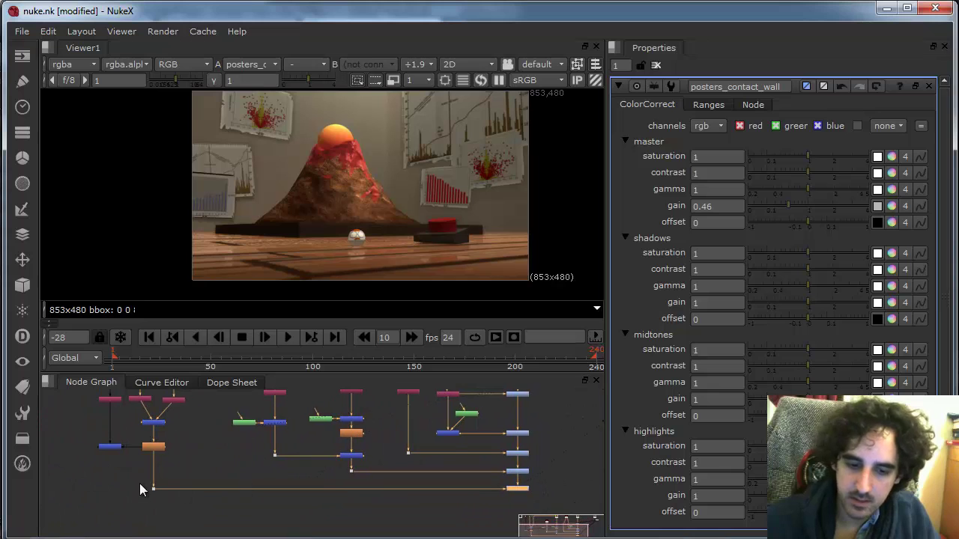
left_click(153, 489)
key("1")
left_click(157, 445)
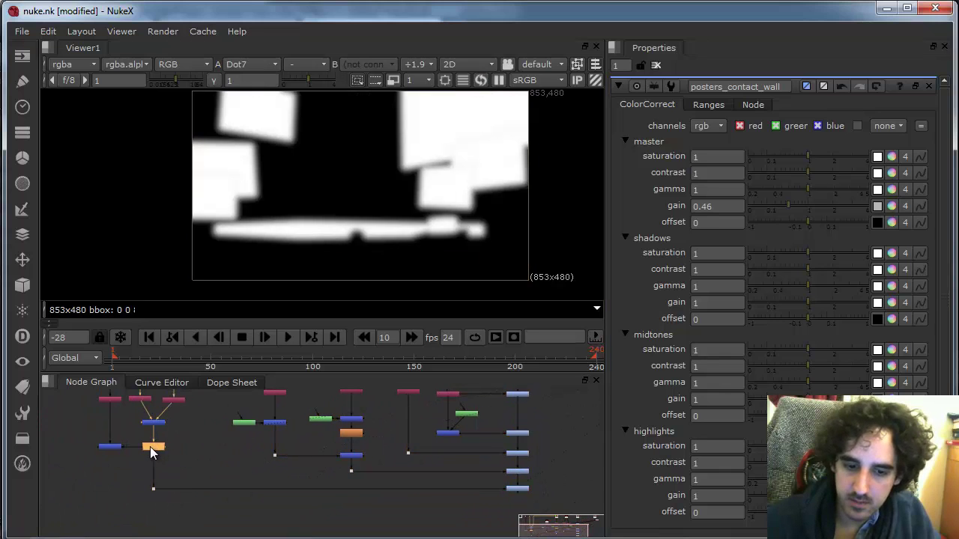
scroll(182, 453, "up", 2)
left_click_drag(134, 464, 98, 449)
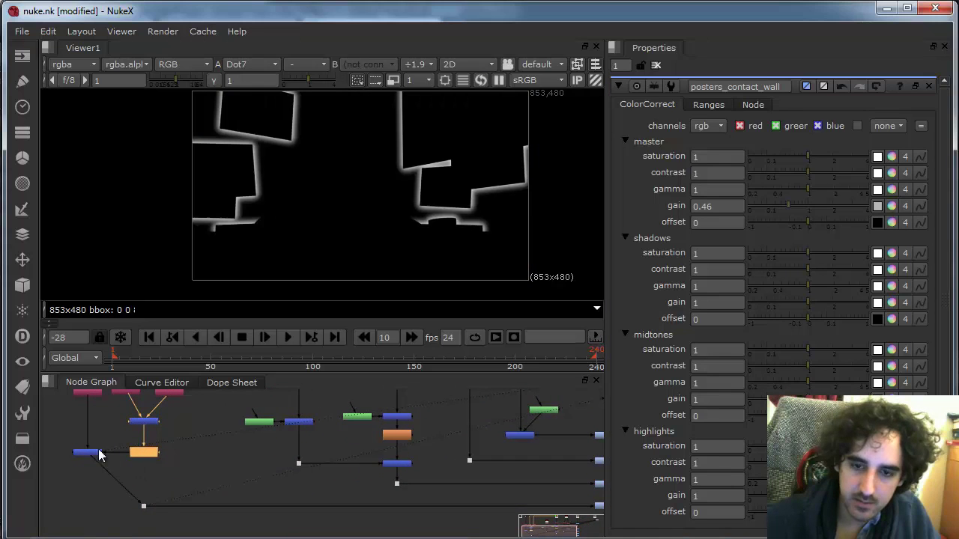
left_click_drag(149, 512, 90, 507)
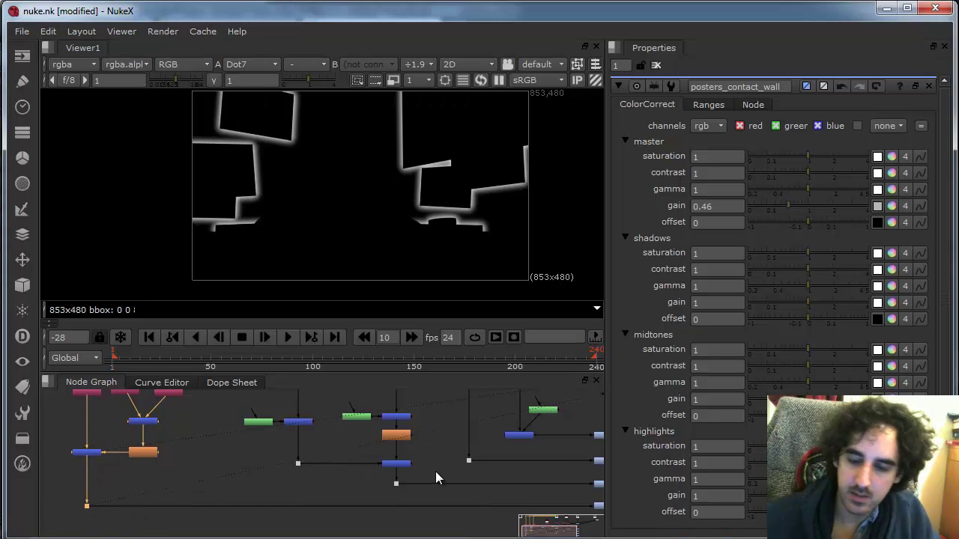
- View the output of posters_contact_wall and reduce its master gain to 0.04
left_click_drag(475, 480, 402, 463)
scroll(401, 463, "down", 3)
left_click(473, 473)
key("1")
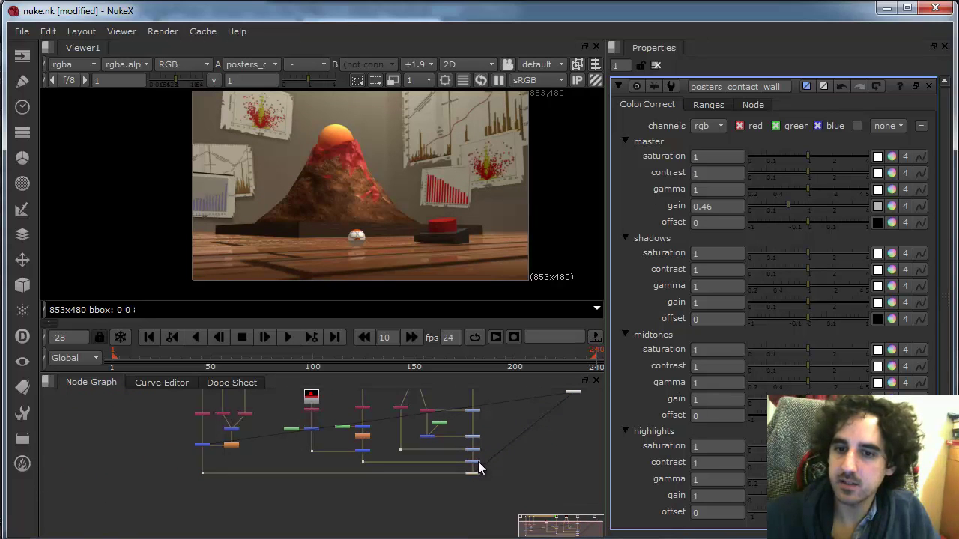
mouse_move(773, 203)
left_mouse_down()
mouse_move(785, 205)
mouse_move(758, 200)
left_mouse_up()
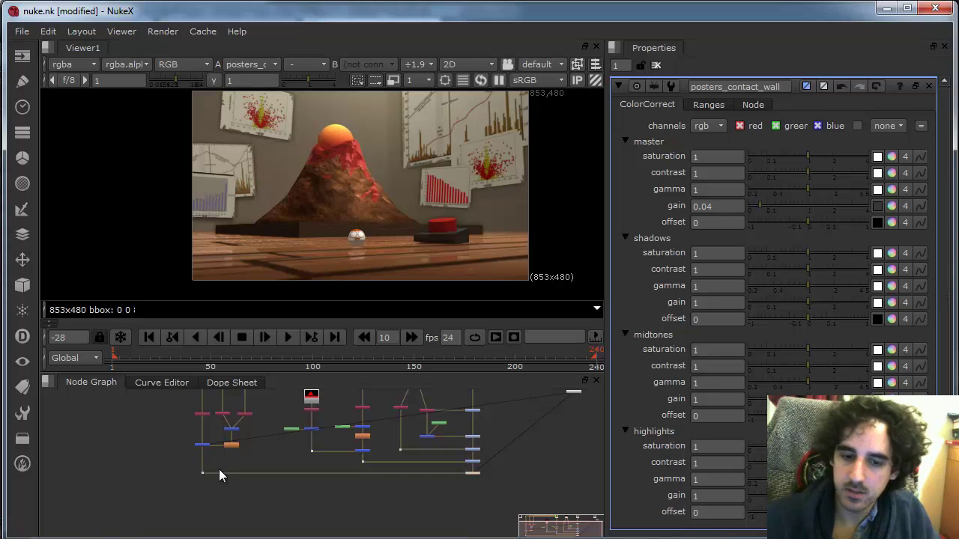
- Insert a Transform between the poster matte's Blur and the In node, with translate y set to -10
scroll(218, 469, "up", 5)
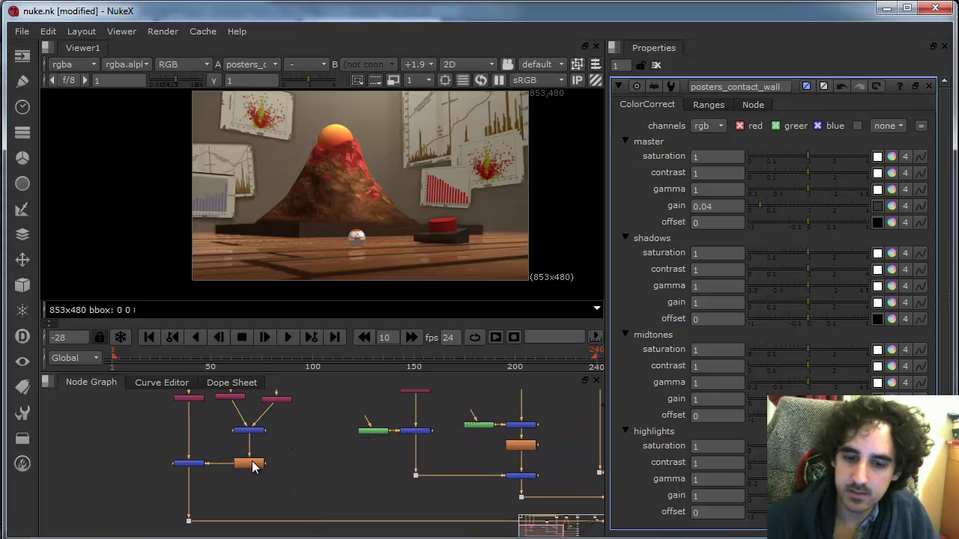
left_click_drag(252, 463, 252, 445)
key("t")
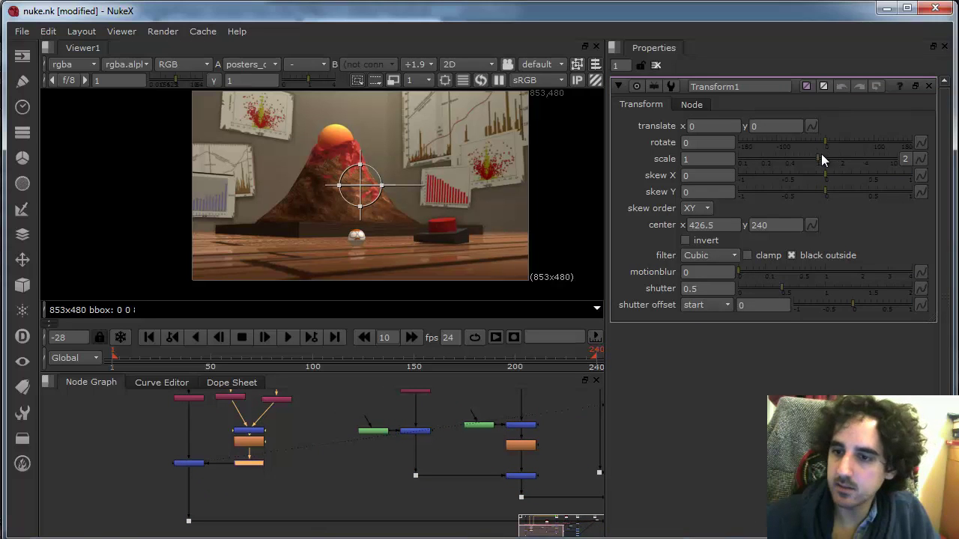
left_click(760, 129)
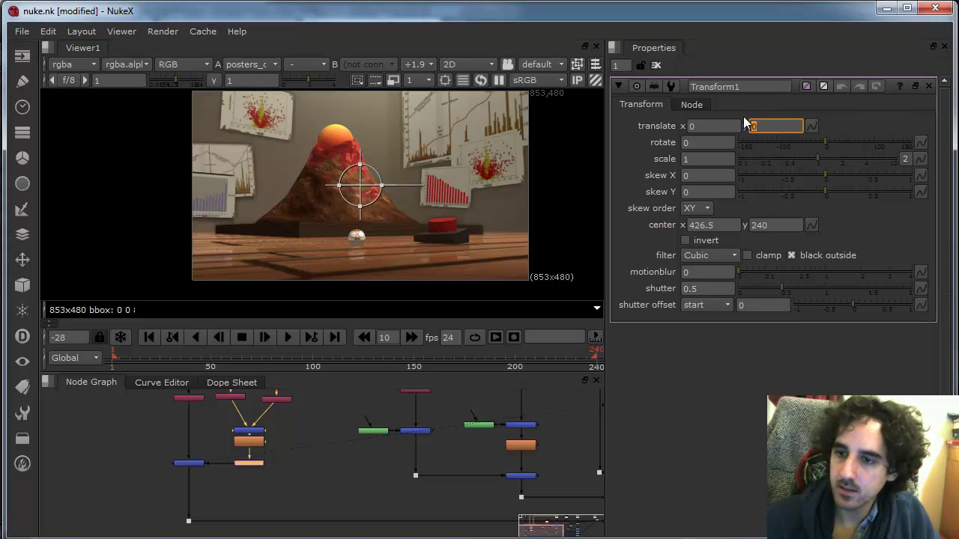
type("-10")
key("Return")
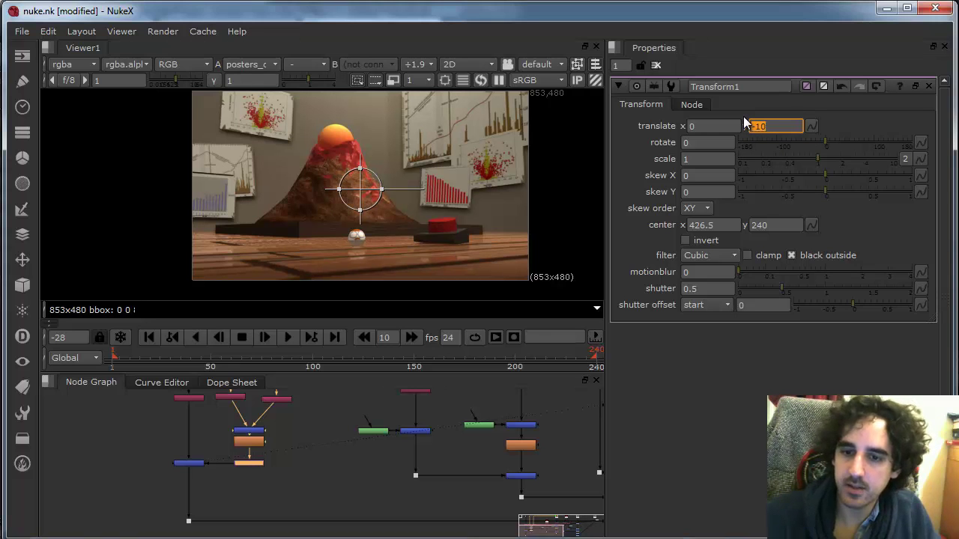
- Increase the poster matte's Blur size to 22 and save the script
double_click(248, 443)
mouse_move(788, 142)
left_mouse_down()
mouse_move(823, 140)
mouse_move(763, 140)
mouse_move(802, 138)
left_mouse_up()
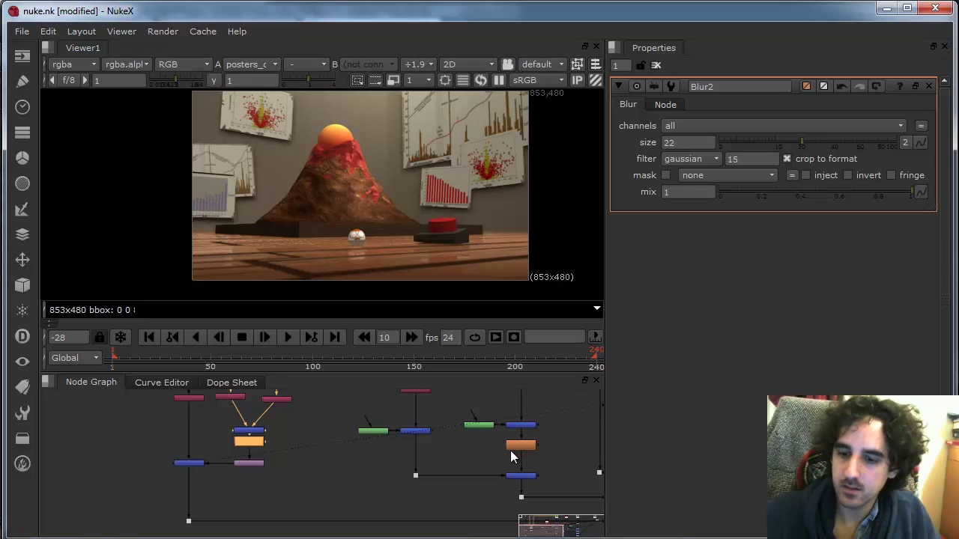
scroll(549, 450, "down", 5)
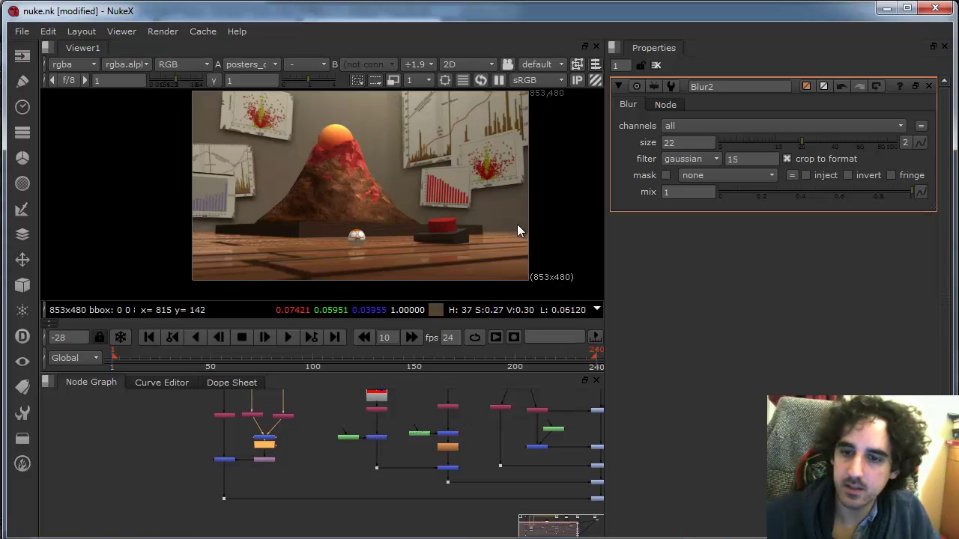
scroll(438, 470, "down", 4)
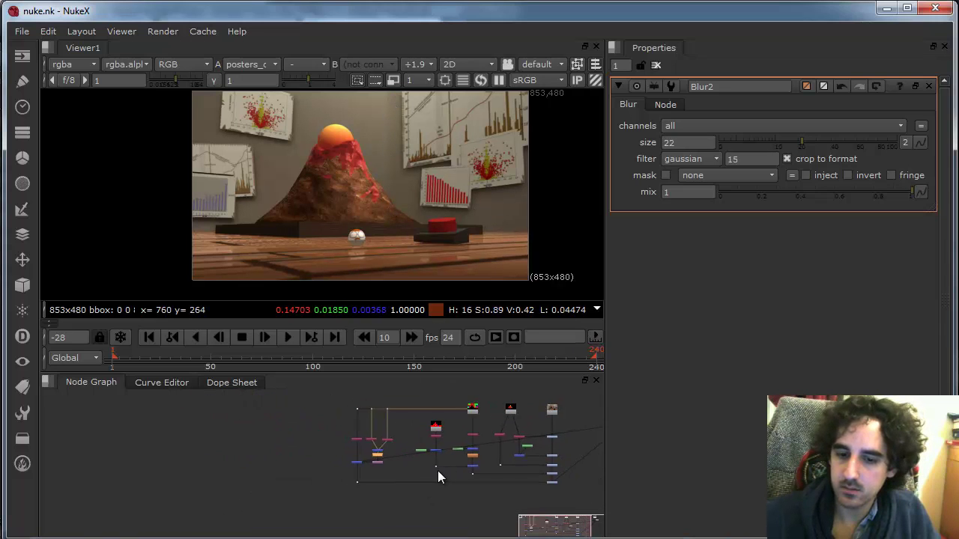
- View the wall matte from the red-channel Shuffle
scroll(437, 459, "up", 1)
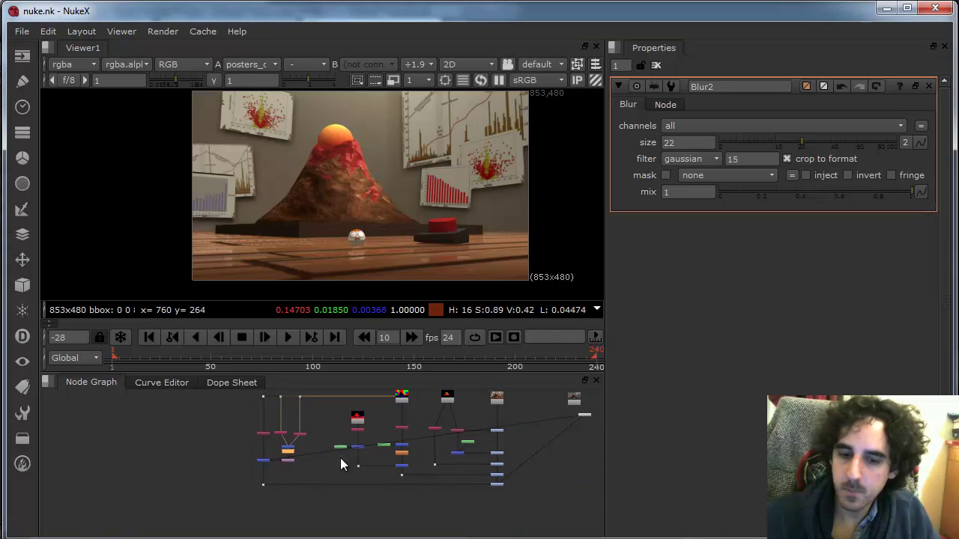
left_click(263, 434)
key("1")
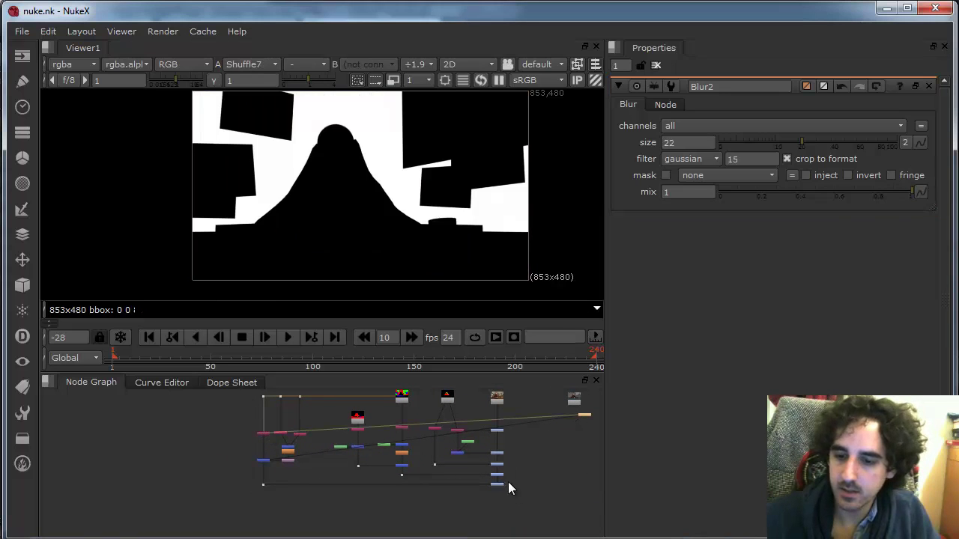
- Add a ColorCorrect node below posters_contact_wall and name it wall_y_grad
scroll(508, 484, "up", 6)
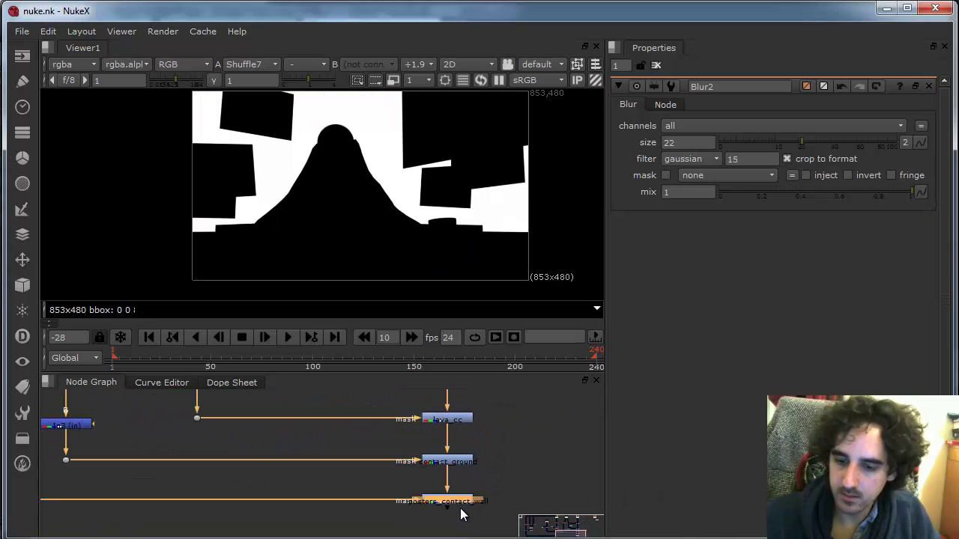
key("c")
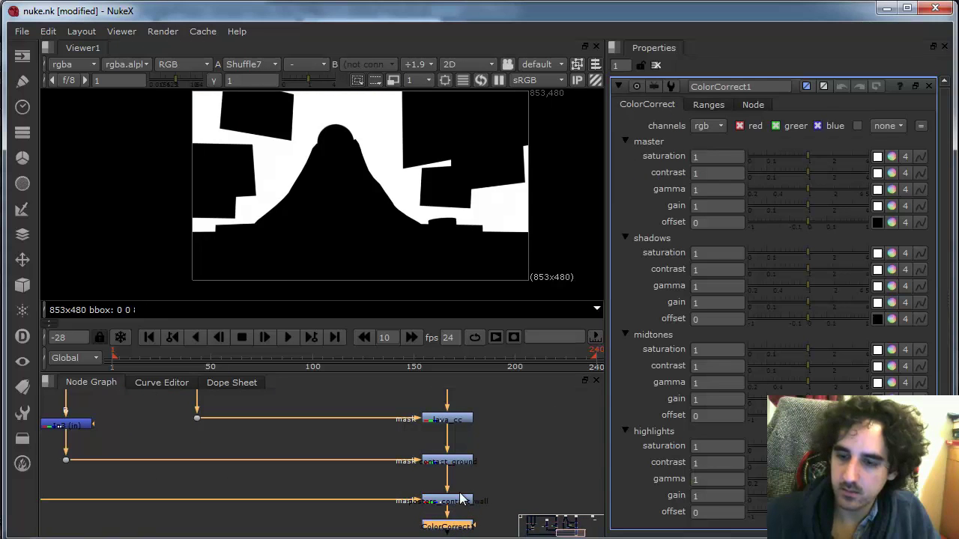
type("nwall_")
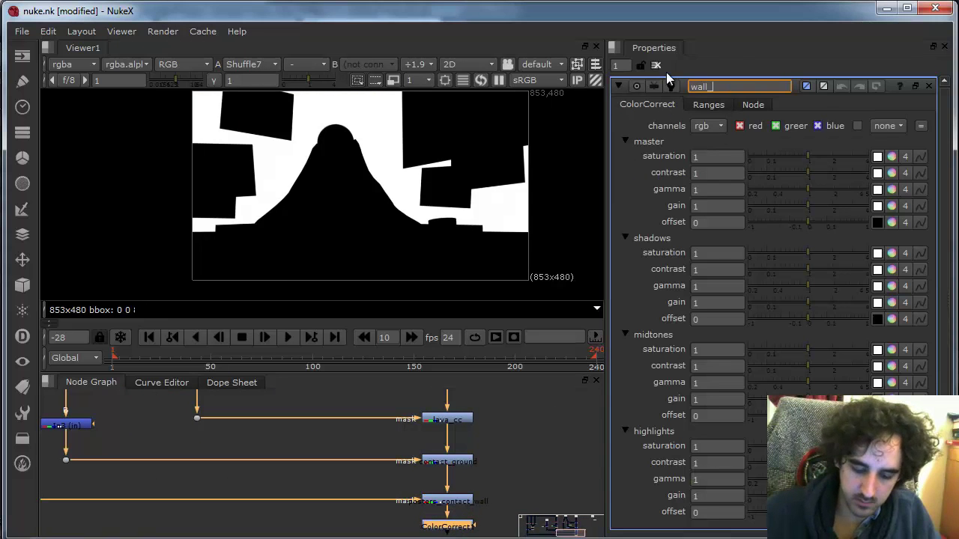
type("y_grad")
key("Return")
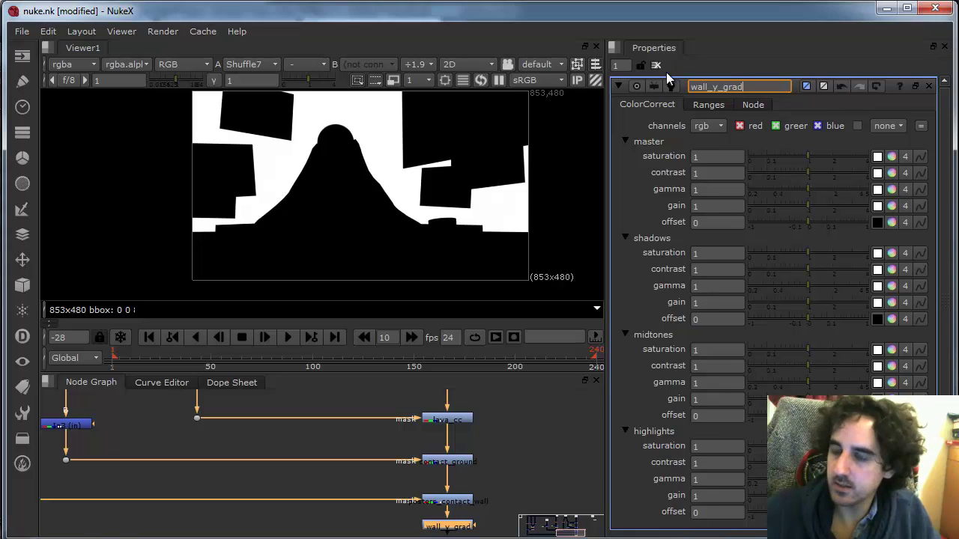
- Set the master gain of wall_y_grad to 0.5
left_click(725, 206)
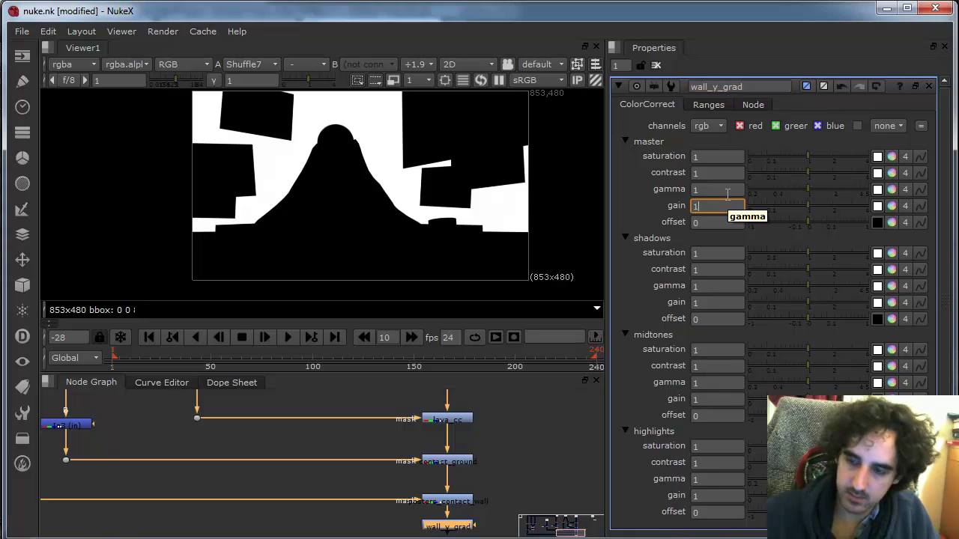
type(".5")
key("Return")
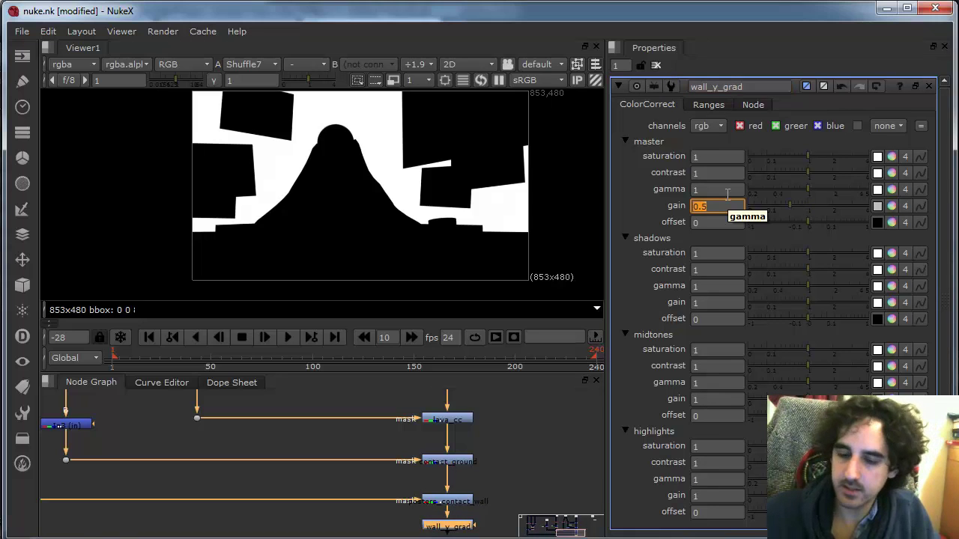
- Add an In merge node beside the wall matte branch and connect one input to the red-channel Shuffle
scroll(352, 454, "down", 6)
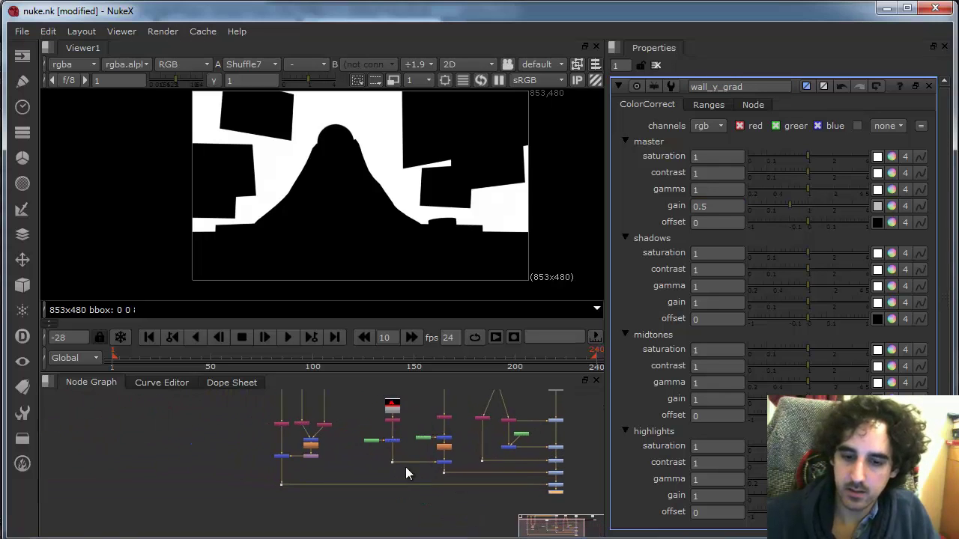
scroll(401, 463, "down", 4)
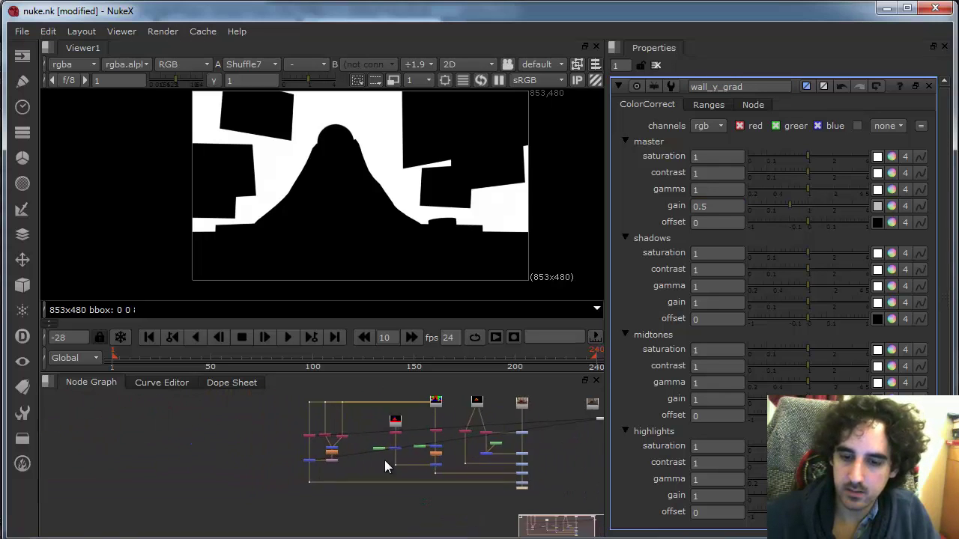
scroll(384, 460, "up", 6)
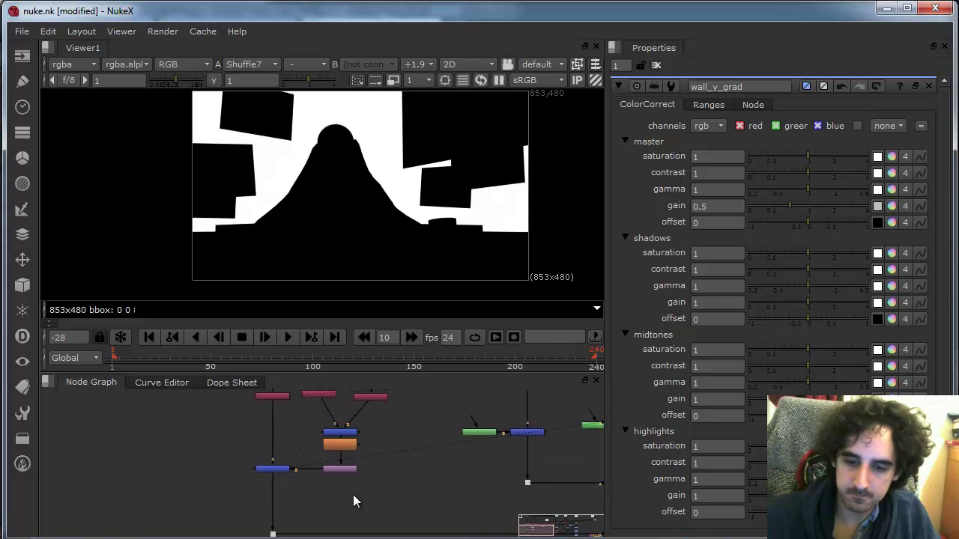
left_click_drag(355, 496, 450, 516)
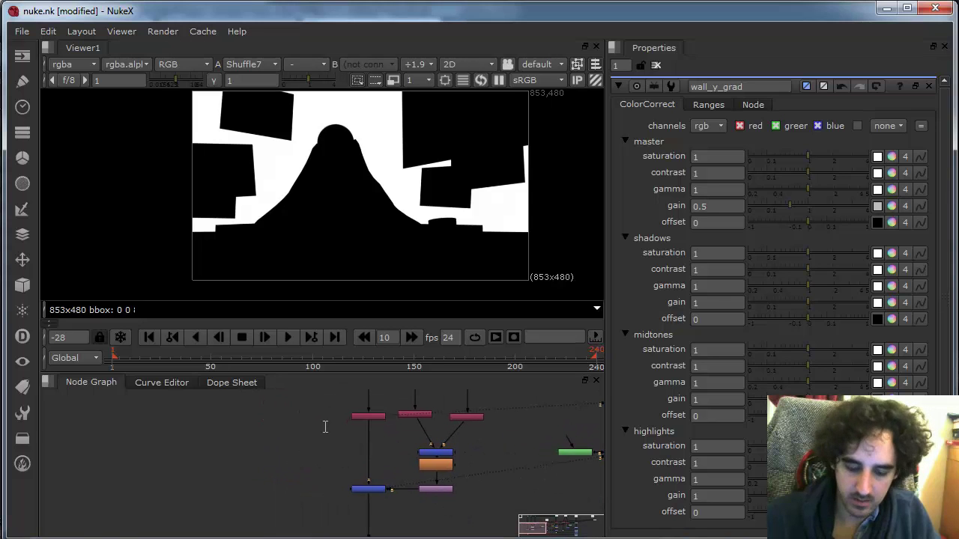
key("Tab")
type("i")
left_click(289, 465)
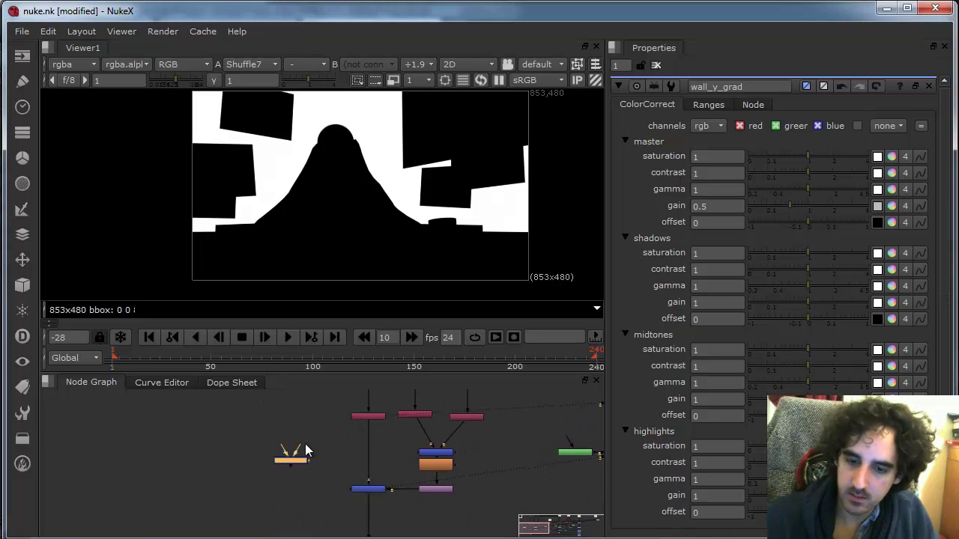
left_click_drag(293, 465, 280, 425)
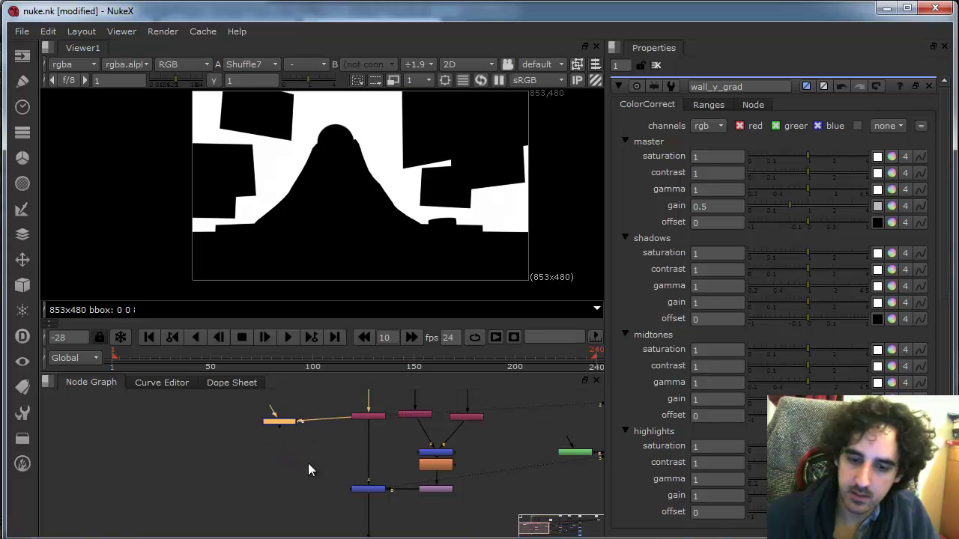
- Create a Ramp node and connect it above the new In node as its other input
scroll(310, 467, "down", 3)
key("Tab")
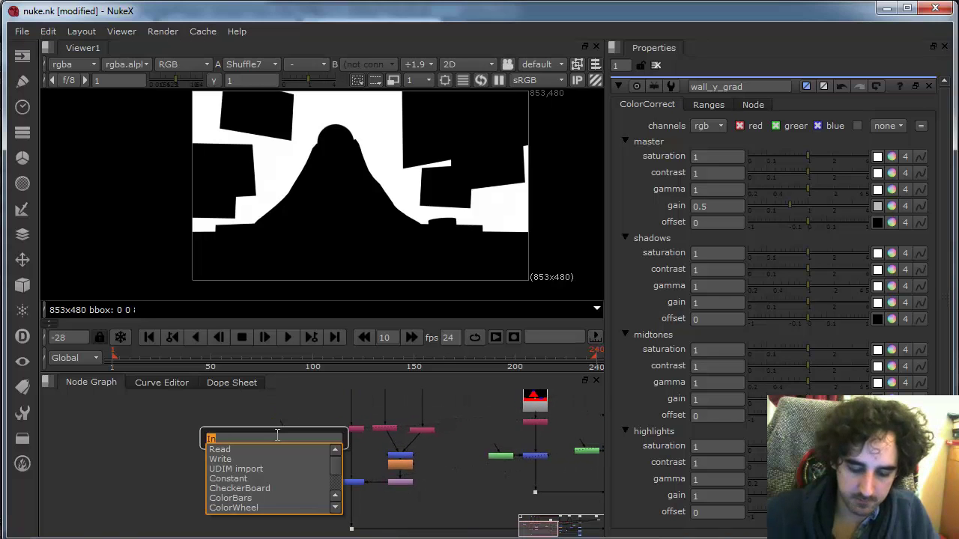
type("Ramp")
key("Return")
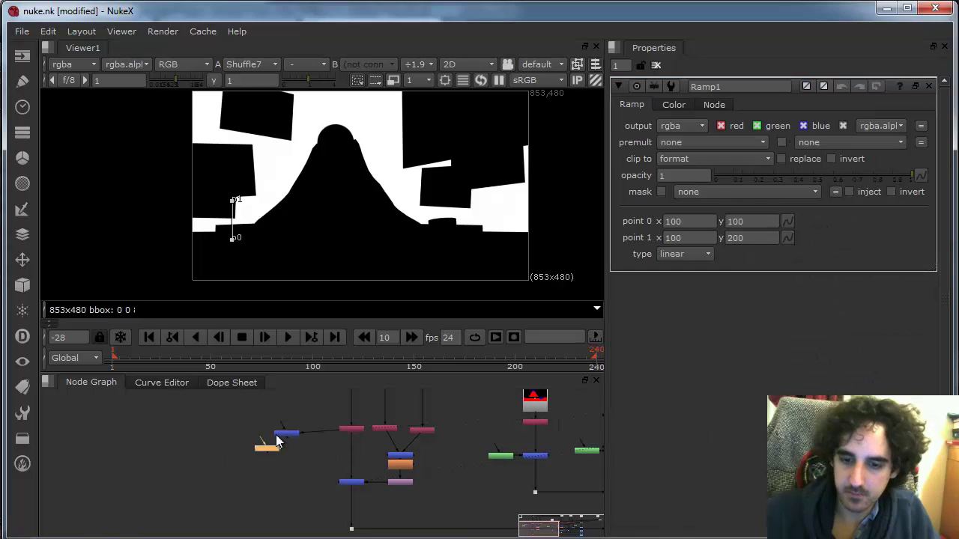
left_click_drag(269, 448, 285, 410)
left_click(286, 433)
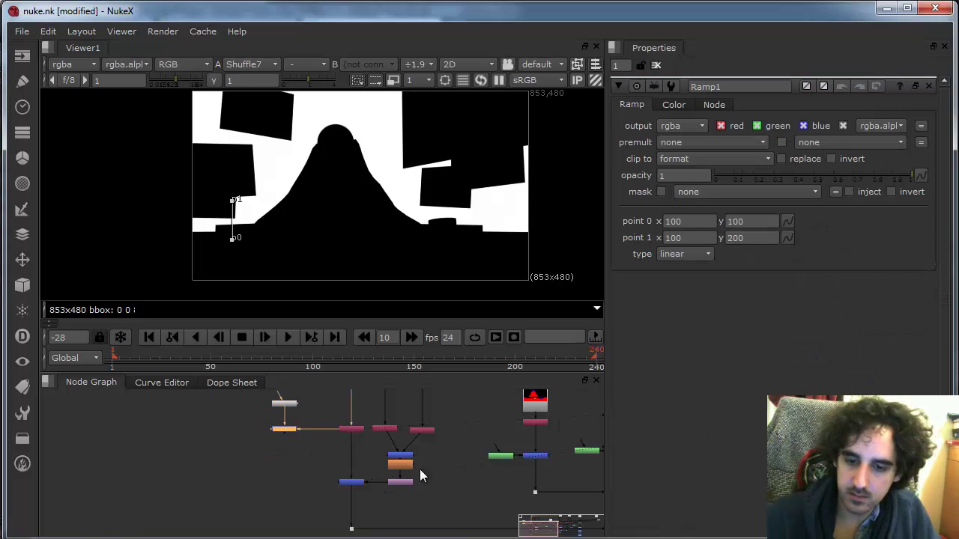
- Connect the new In node to the mask input of wall_y_grad and route the connection around the other nodes with a Dot
scroll(420, 469, "down", 3)
scroll(342, 466, "down", 1)
left_click_drag(381, 456, 216, 454)
scroll(419, 487, "up", 1)
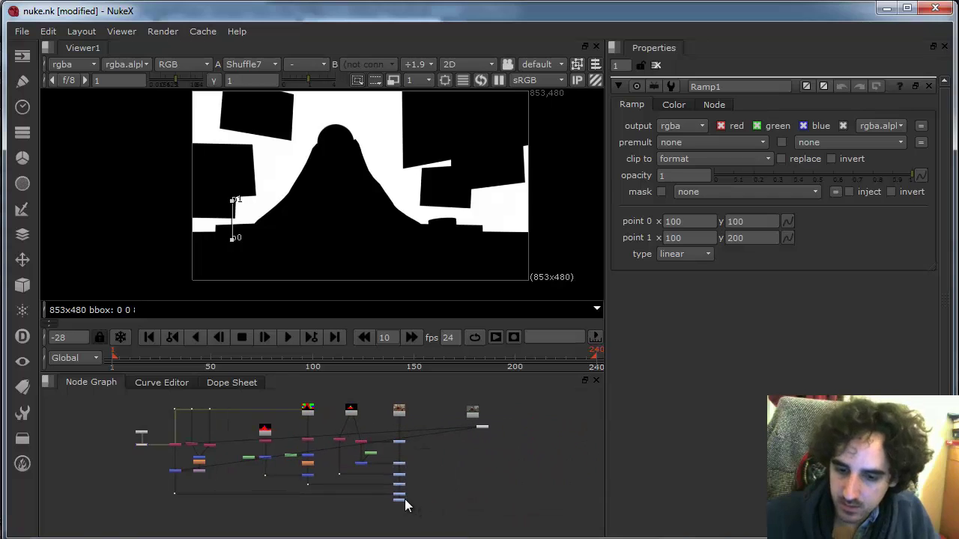
left_click(401, 501, "shift")
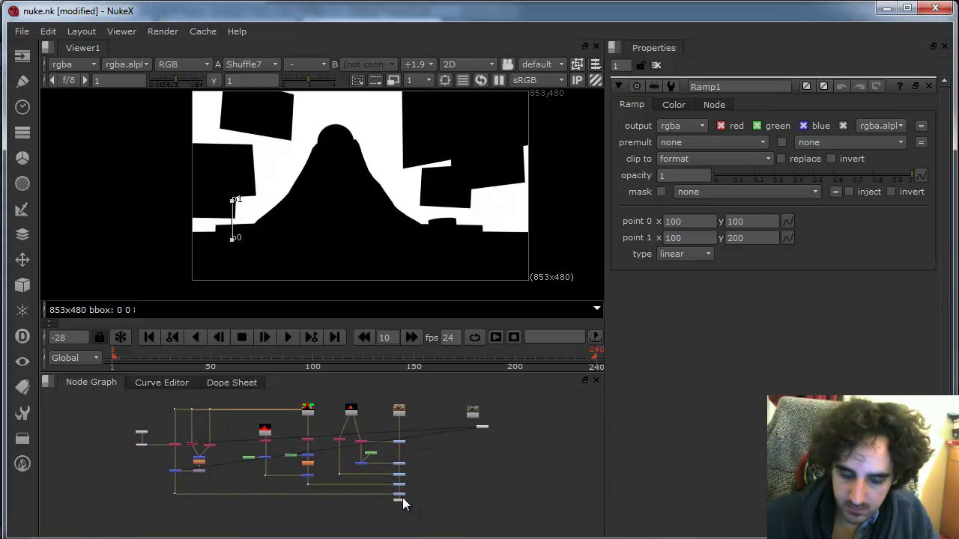
key("y")
left_click(432, 470)
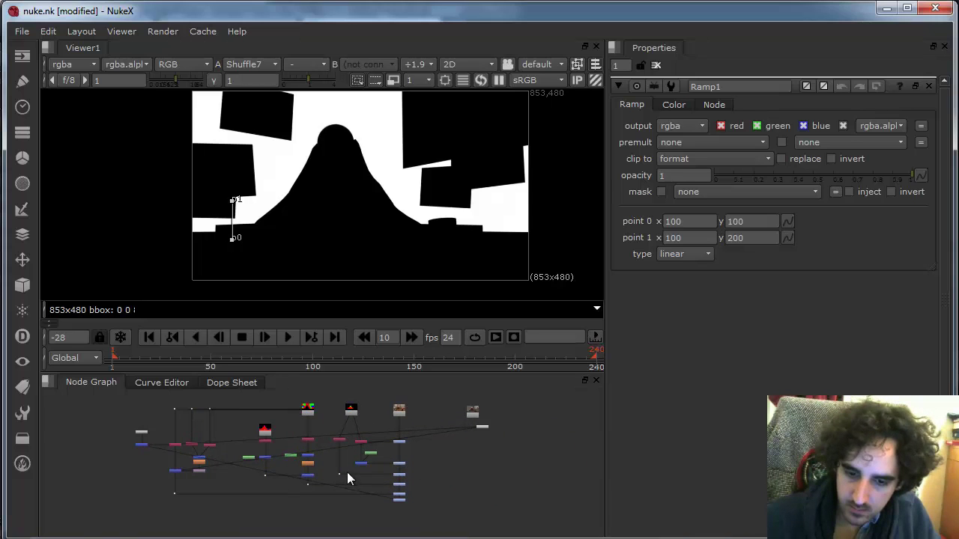
scroll(347, 473, "up", 4)
left_click_drag(310, 468, 476, 431)
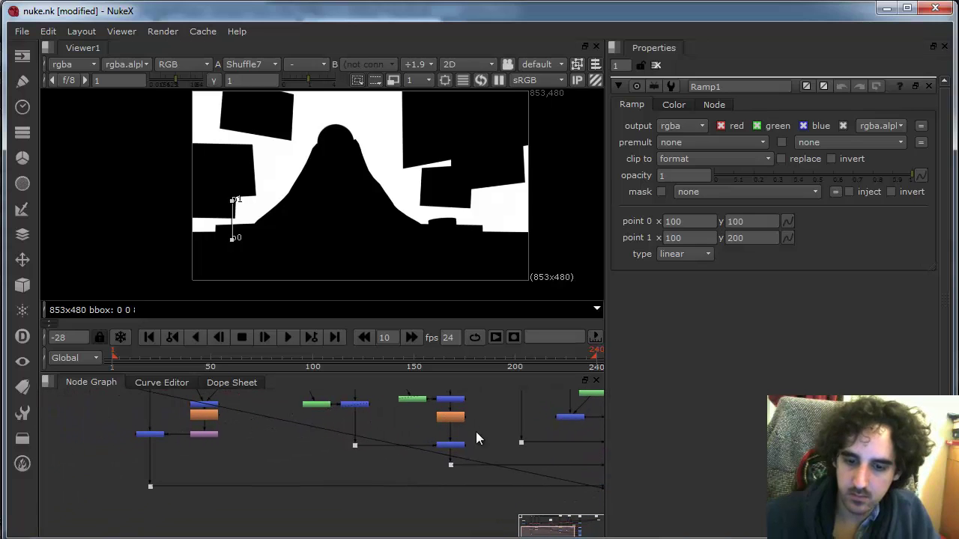
left_click_drag(396, 445, 75, 504)
scroll(384, 467, "down", 4)
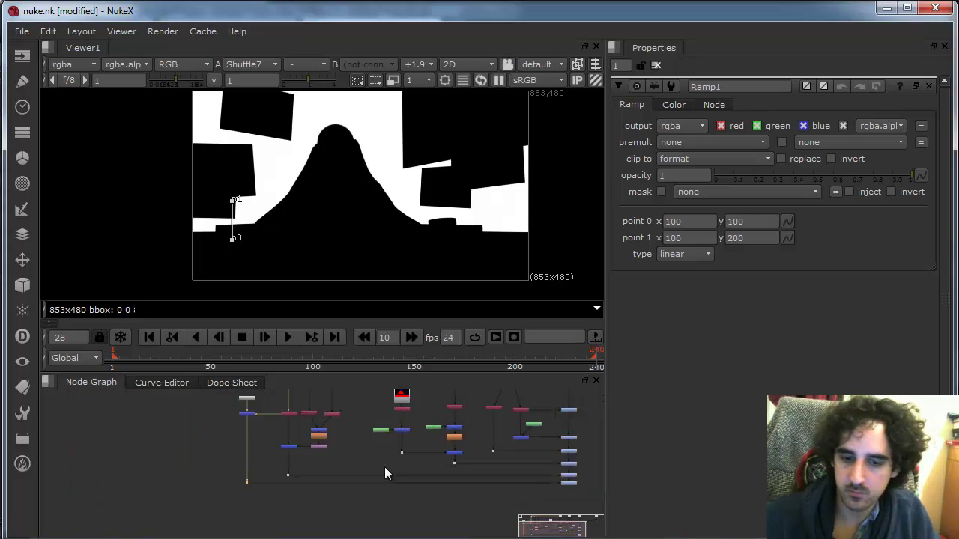
- View wall_y_grad and position the Ramp vertically, with point 0 at about 497, 478 and point 1 at about 498, 112
left_click(566, 483)
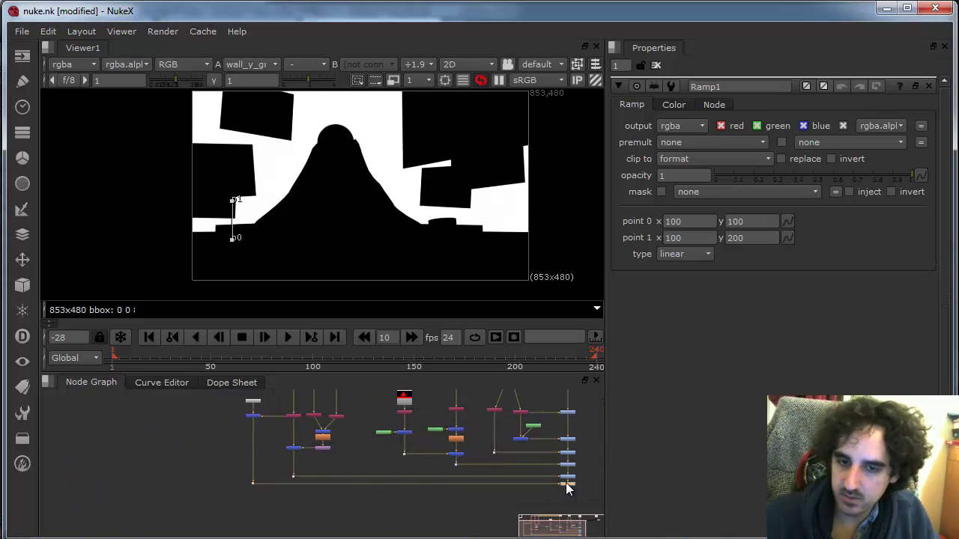
key("1")
double_click(567, 483)
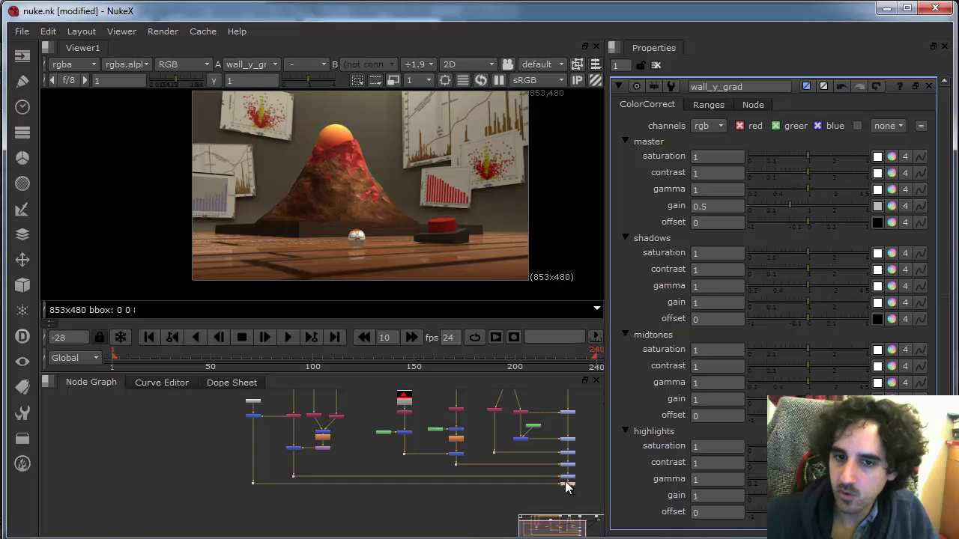
double_click(253, 402)
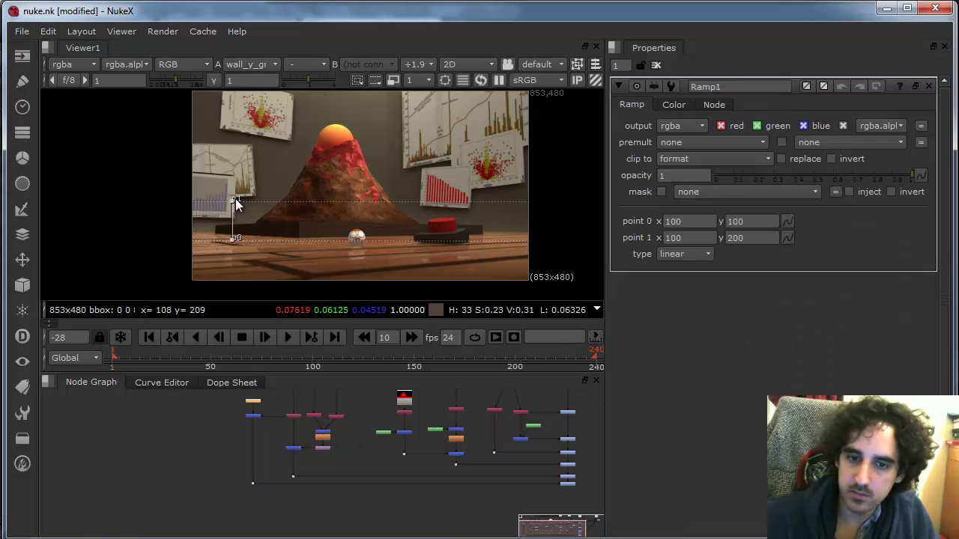
left_click_drag(234, 238, 322, 112)
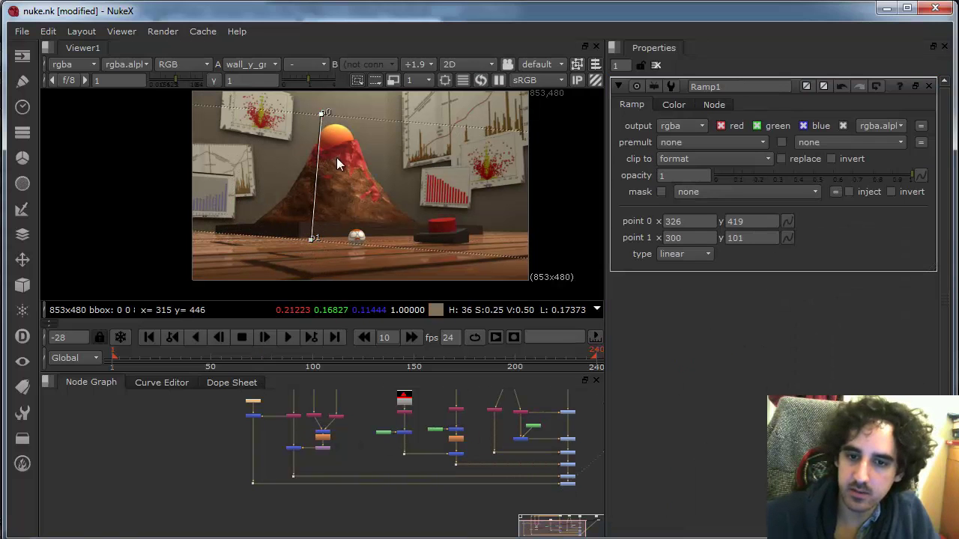
left_click_drag(301, 204, 385, 235)
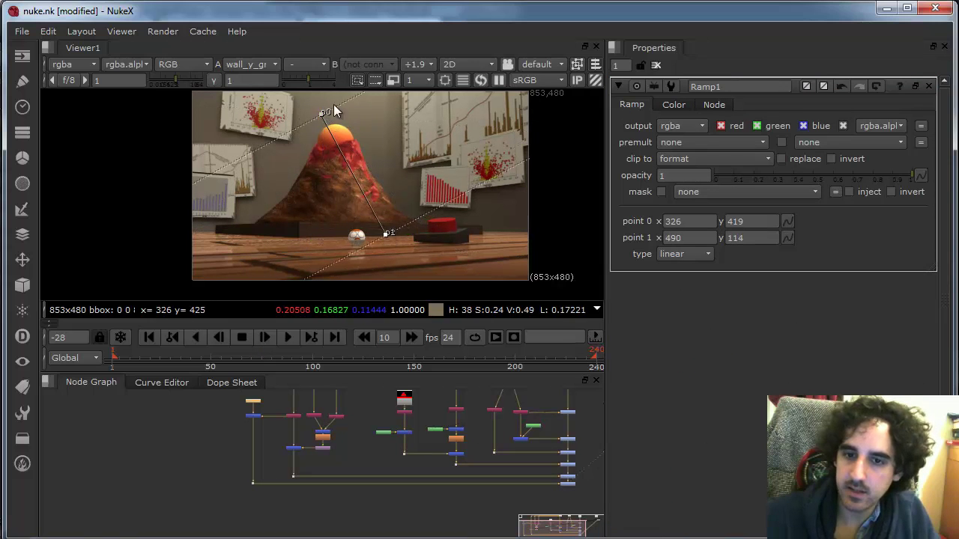
left_click_drag(319, 112, 388, 89)
left_click_drag(385, 235, 388, 236)
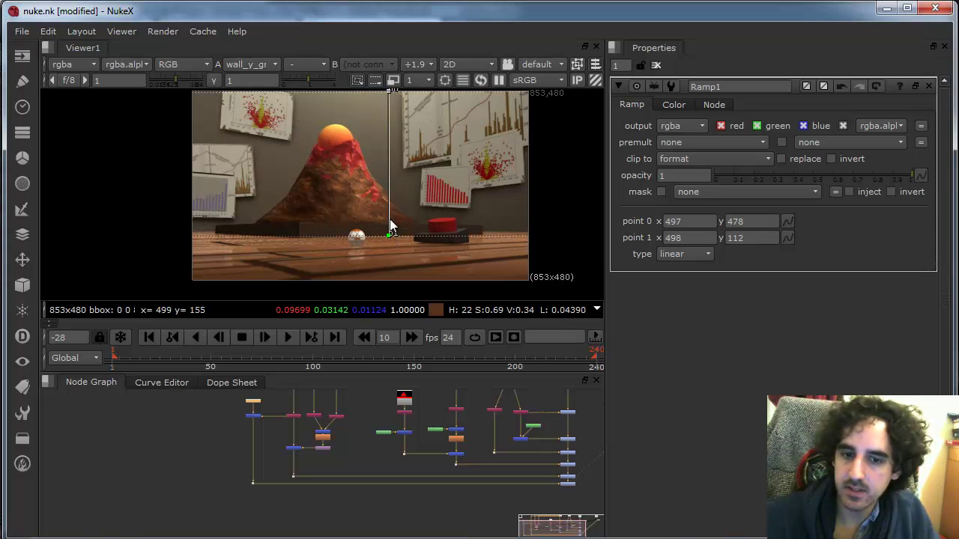
- Tint the master gain of wall_y_grad warm, with red about 0.877, green about 0.714 and blue about 0.659
double_click(568, 484)
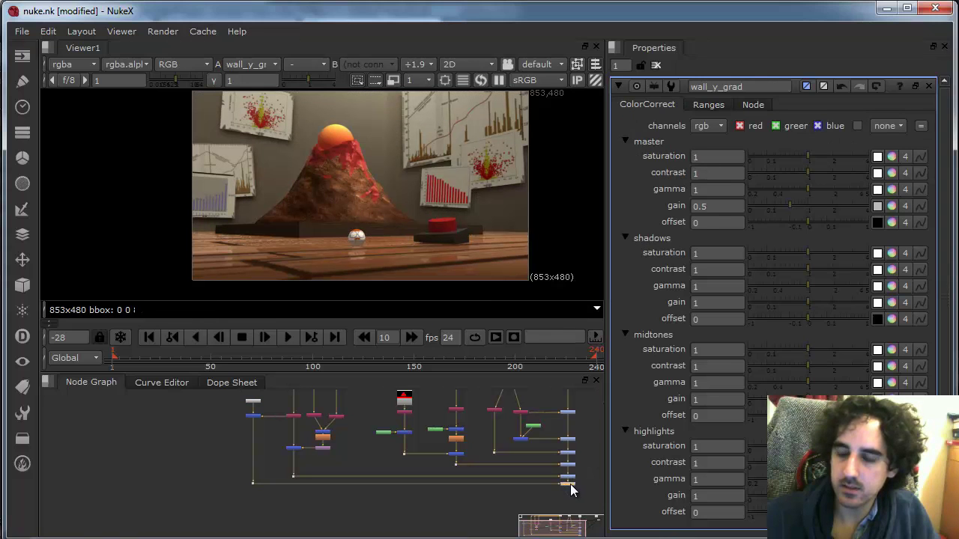
left_click(890, 207)
left_click_drag(659, 248, 741, 196)
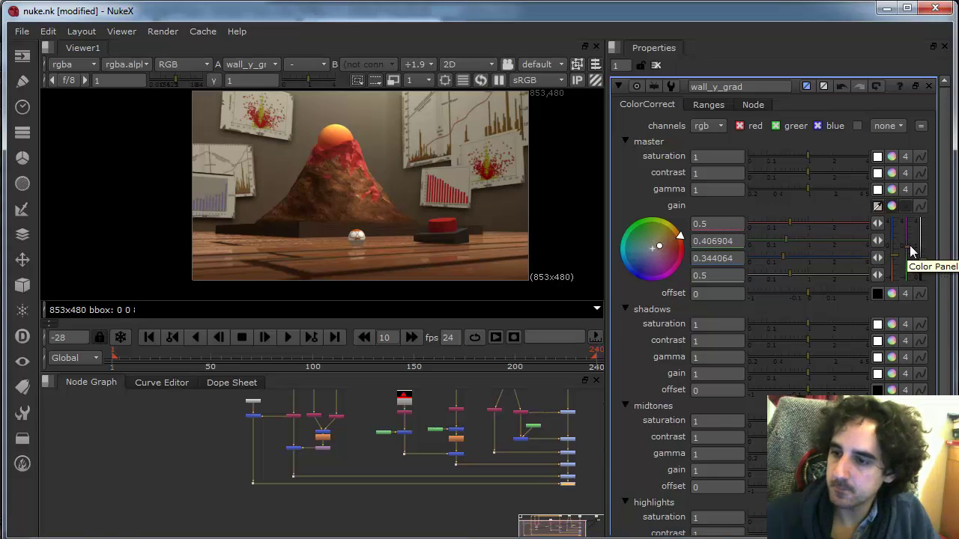
left_click_drag(659, 246, 699, 249)
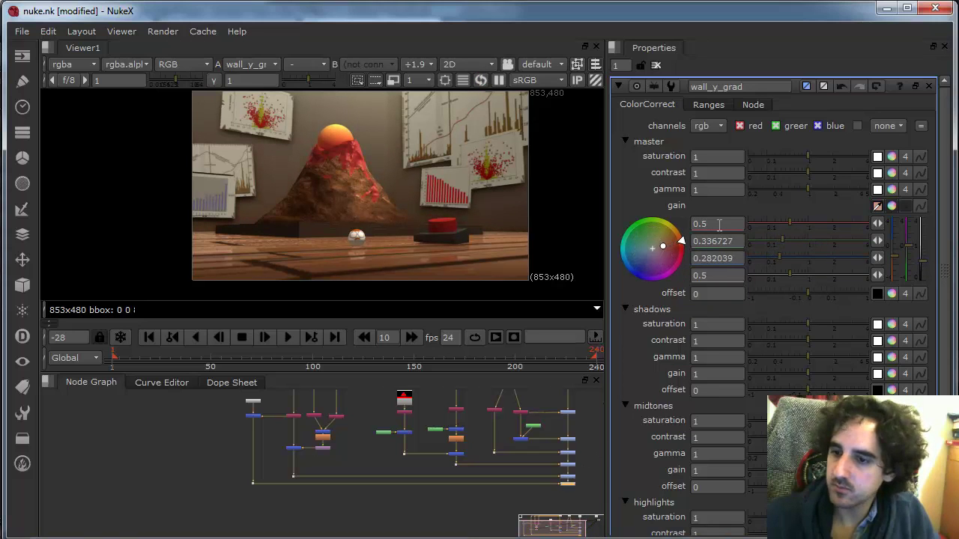
left_click_drag(922, 260, 921, 255)
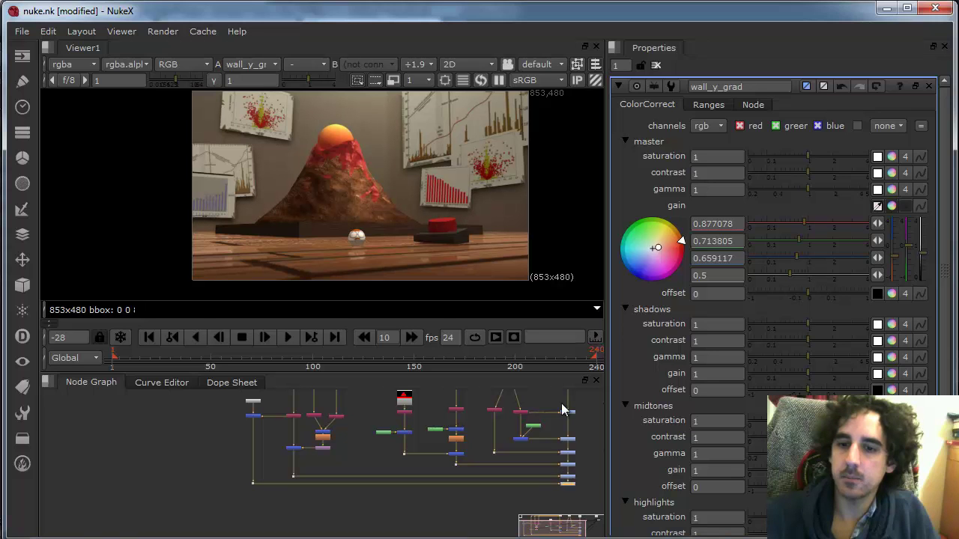
- Inspect the graded wall and the Blur, Transform and In stages of the poster contact matte, ending on the wall_y_grad view
scroll(528, 185, "up", 3)
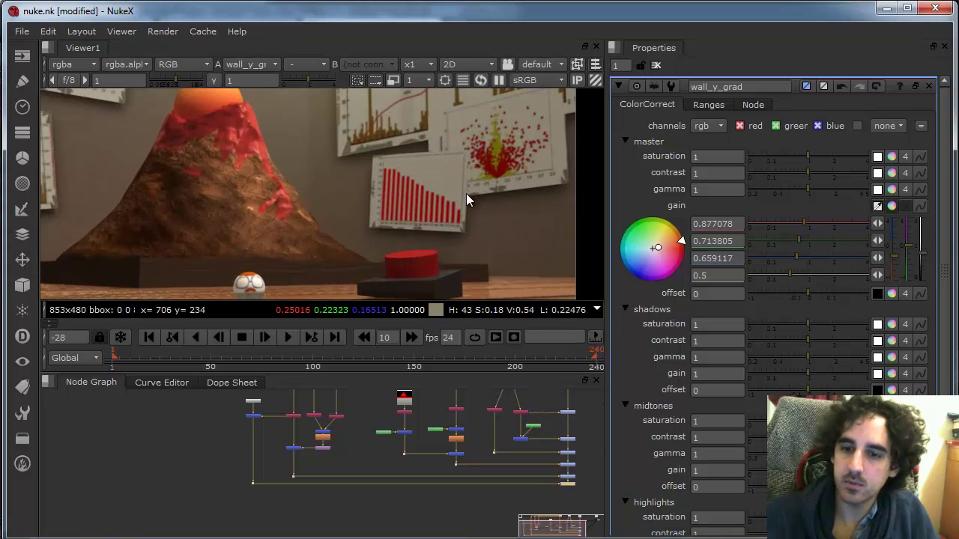
scroll(479, 169, "down", 2)
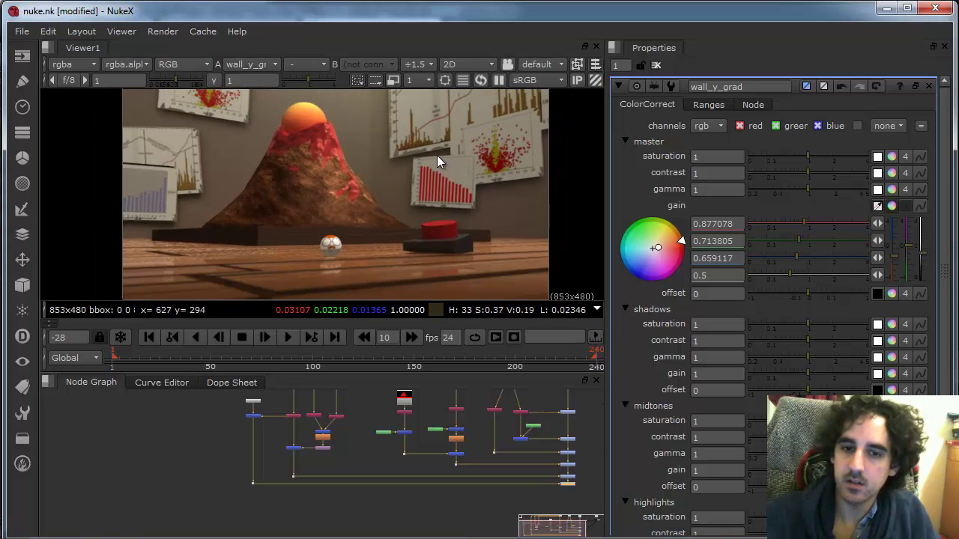
left_click_drag(437, 155, 439, 186)
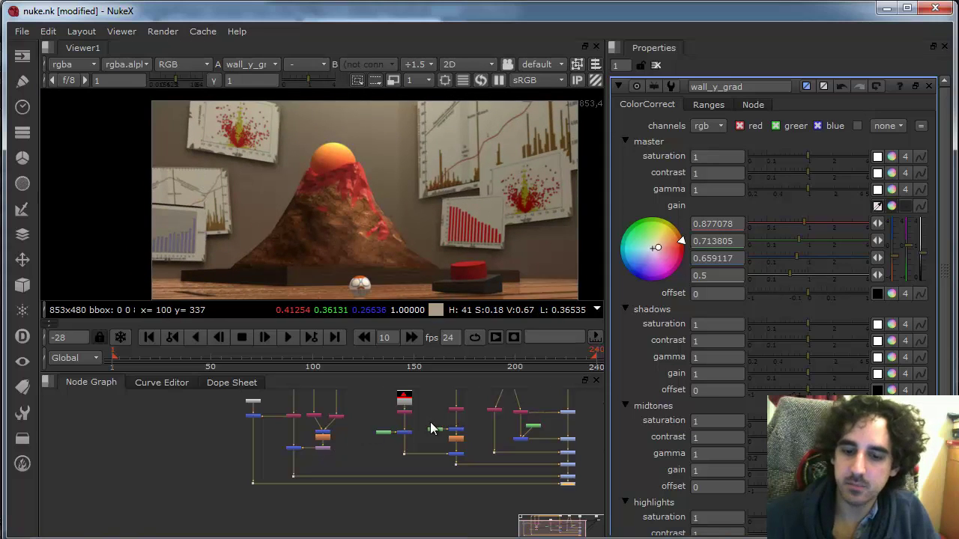
scroll(431, 424, "up", 5)
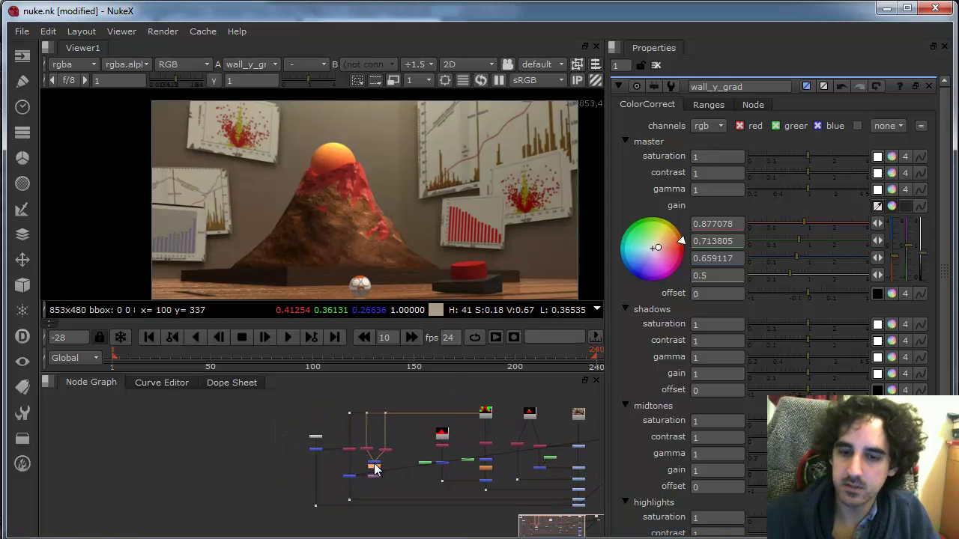
key("1")
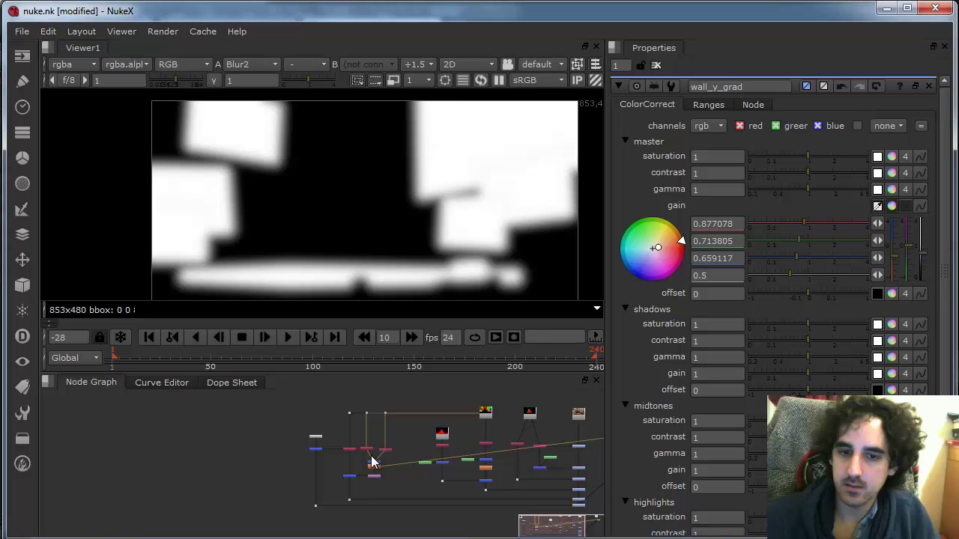
left_click(374, 477)
key("1")
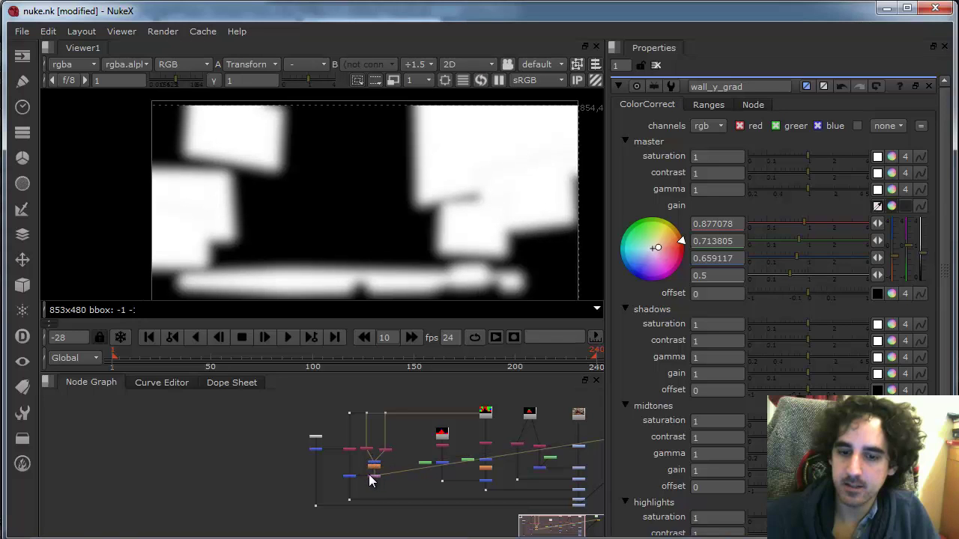
left_click(352, 480)
key("1")
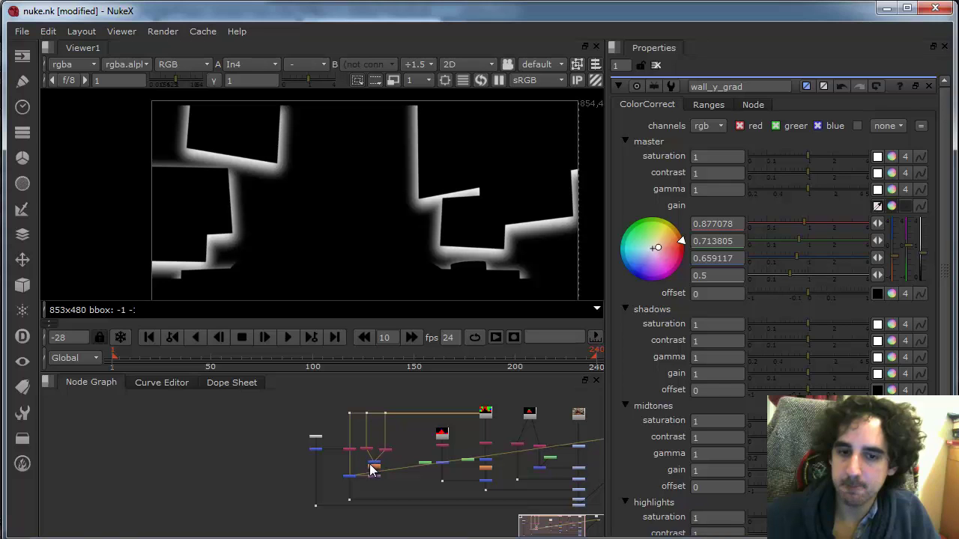
left_click(577, 500)
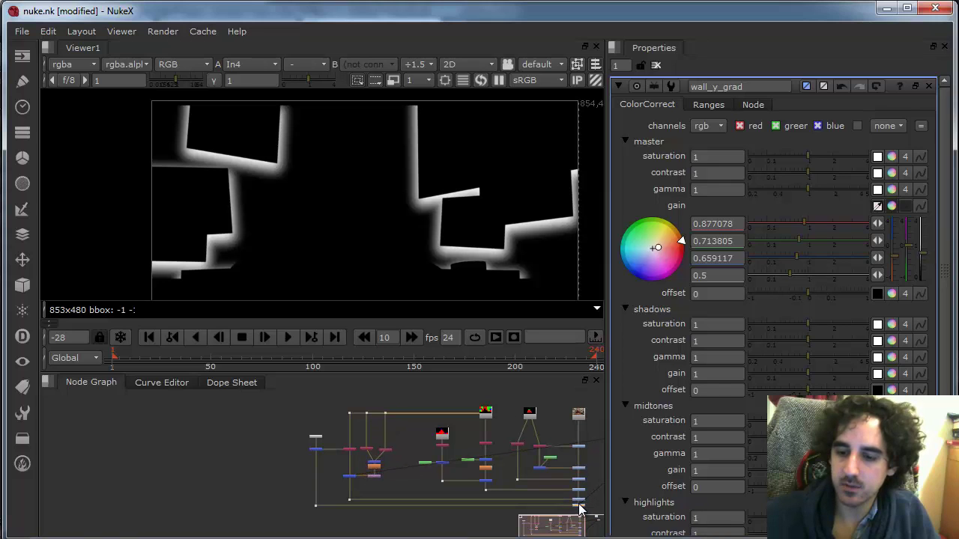
key("1")
scroll(525, 455, "down", 2)
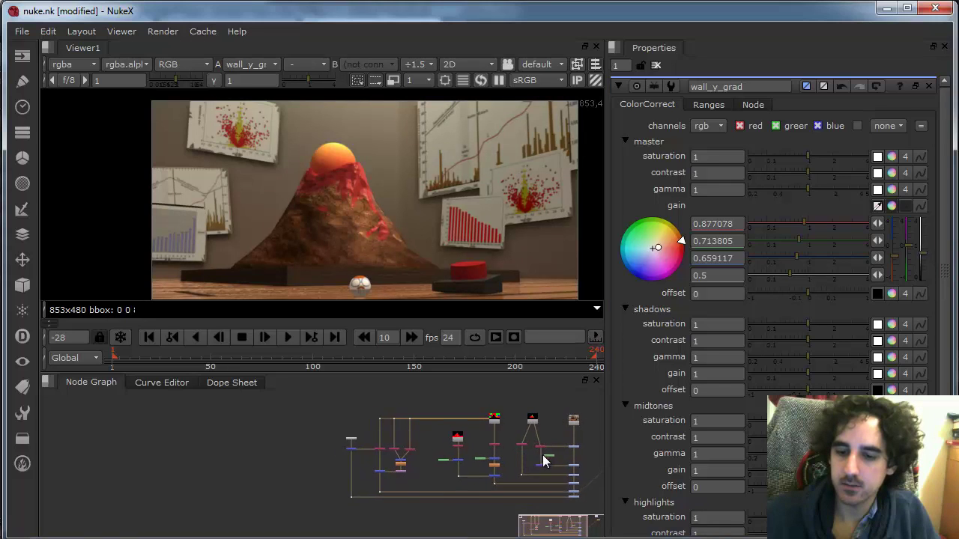
- Move the wall_y_grad node and its Dot further down the node graph and save the script
left_click_drag(540, 455, 439, 410)
mouse_move(232, 502)
left_mouse_down()
mouse_move(511, 451)
mouse_move(488, 457)
mouse_move(489, 472)
left_mouse_up()
key("ctrl+s")
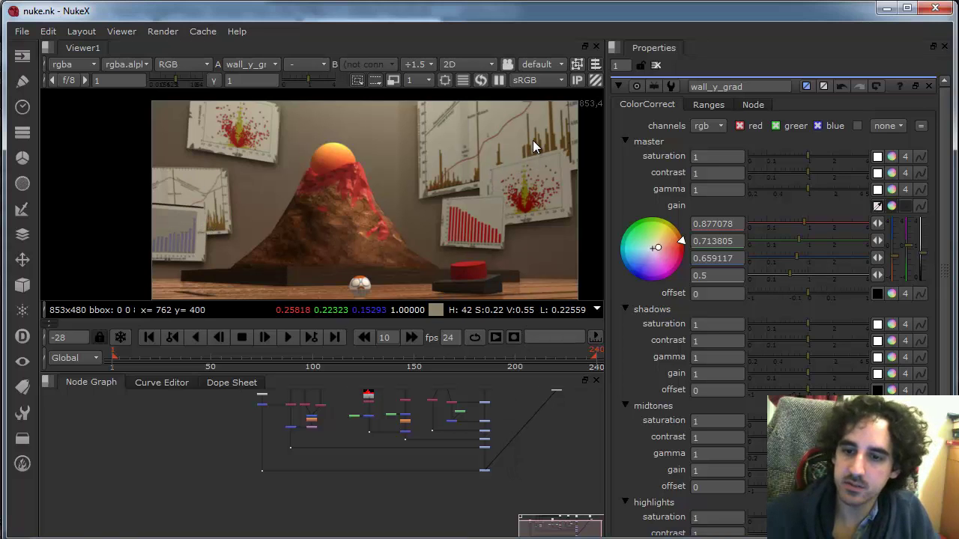
- Space out the graph by moving the poster contact-shadow and wall_y_grad corrections lower together with their Dots
scroll(324, 449, "up", 5)
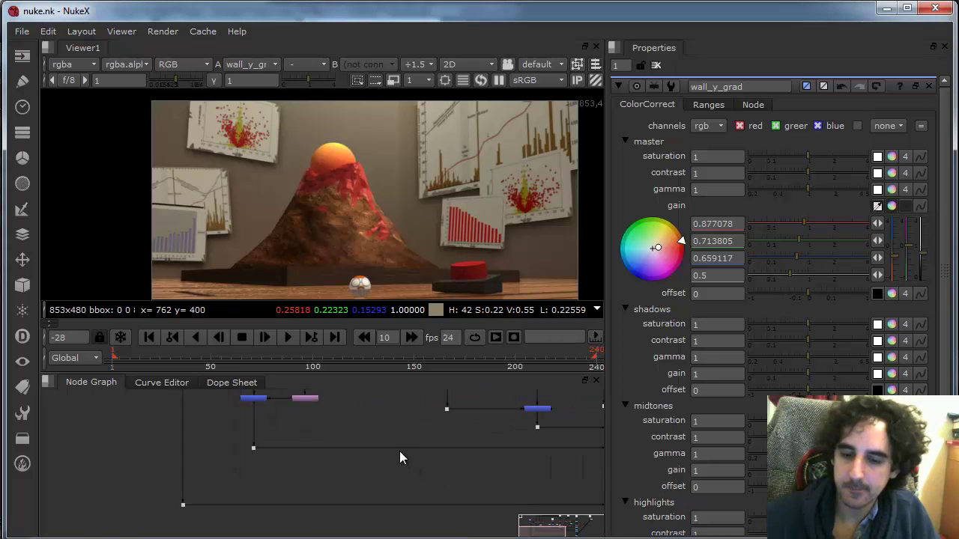
scroll(364, 449, "down", 4)
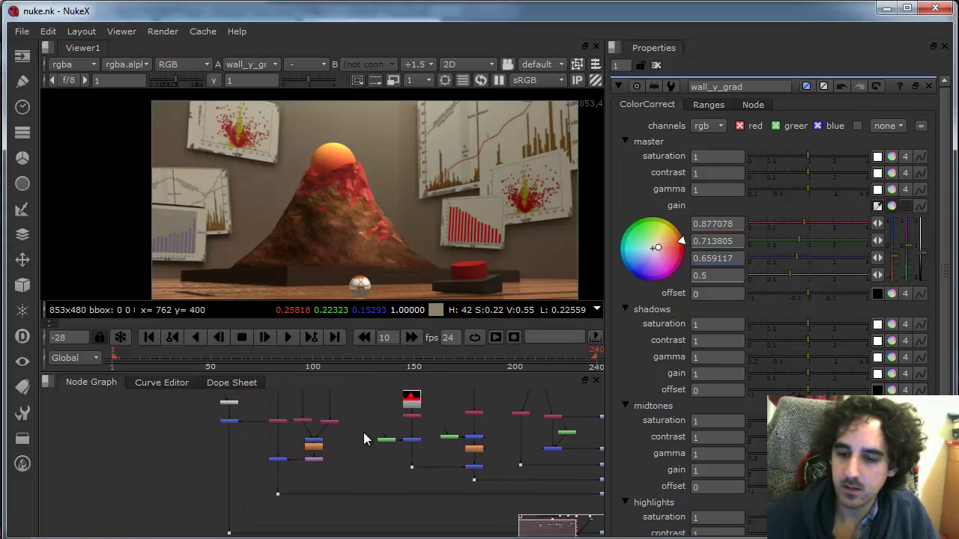
scroll(363, 433, "up", 3)
scroll(498, 472, "down", 4)
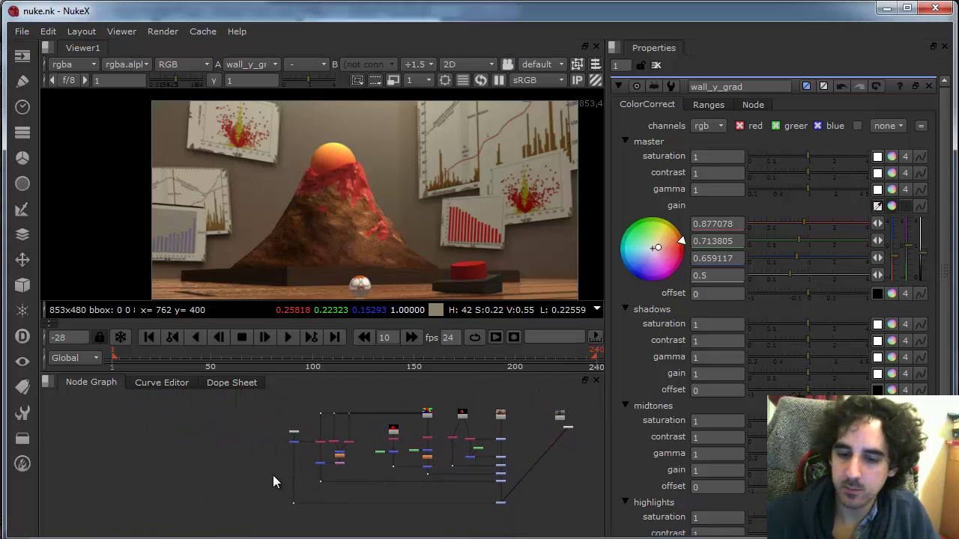
left_click_drag(261, 474, 502, 529)
scroll(456, 472, "up", 5)
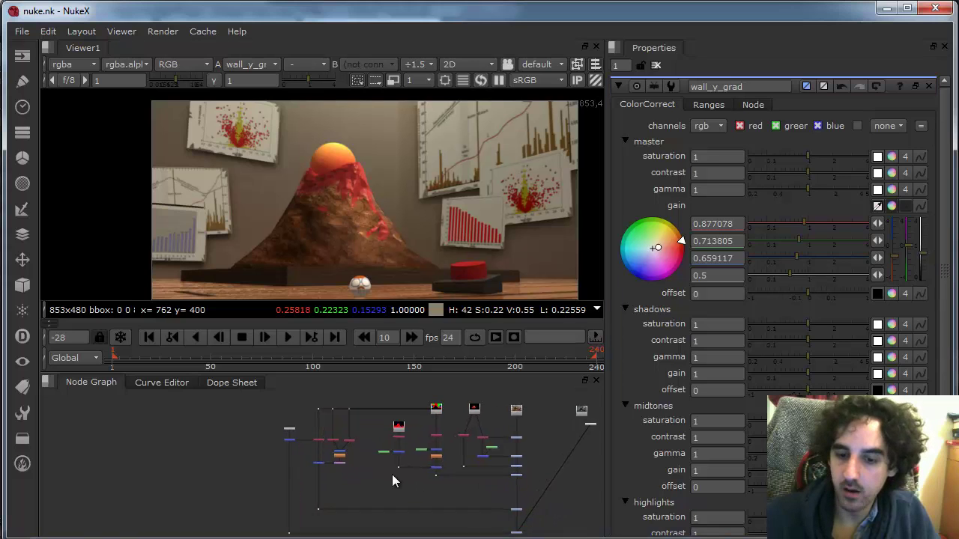
- Examine the Shuffle6 and Shuffle5 poster mattes and the combined, blurred matte at the Transform node
left_click(327, 434)
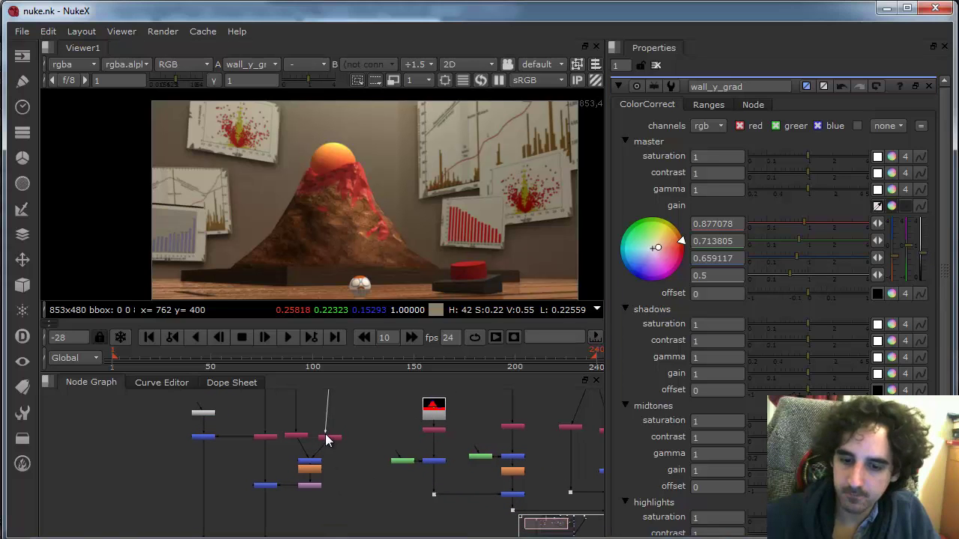
left_click(304, 434)
key("1")
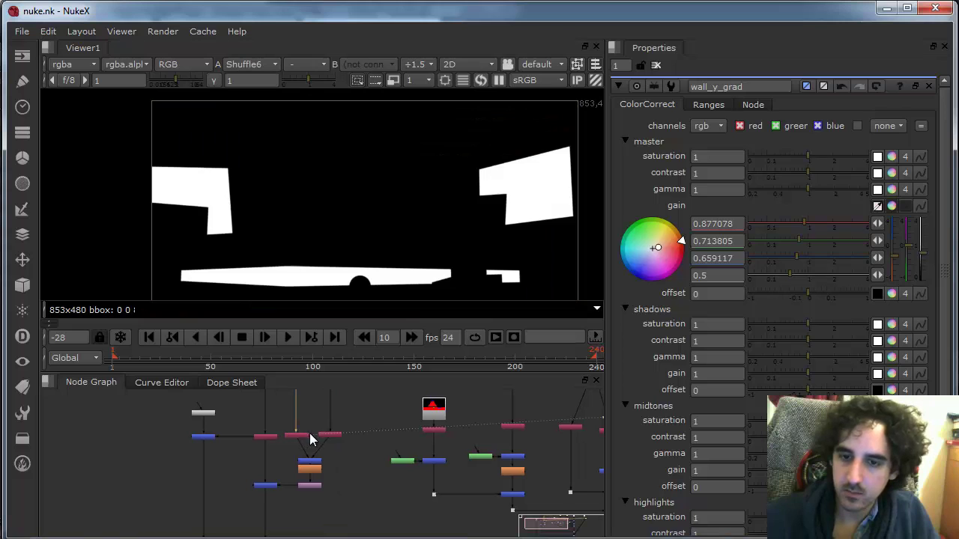
left_click(331, 434)
key("1")
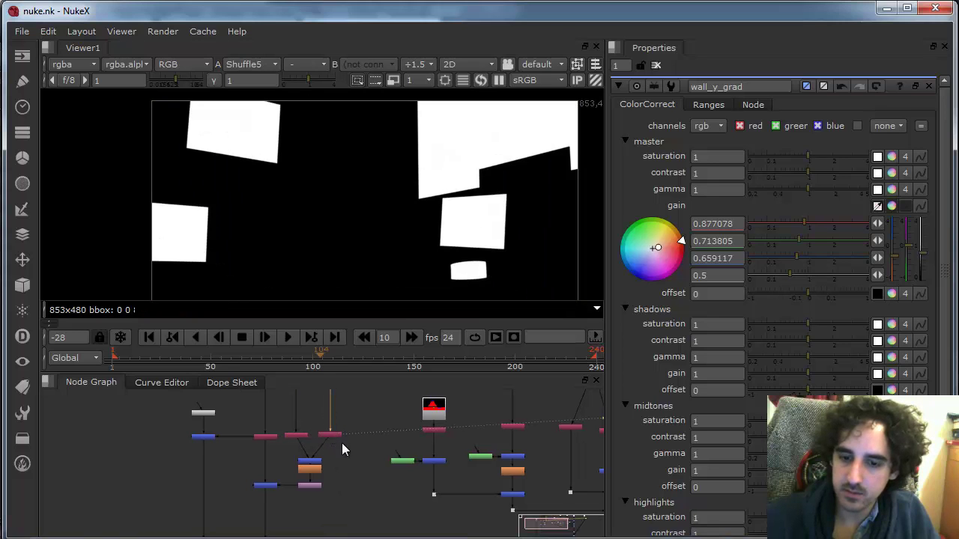
left_click_drag(345, 462, 333, 455)
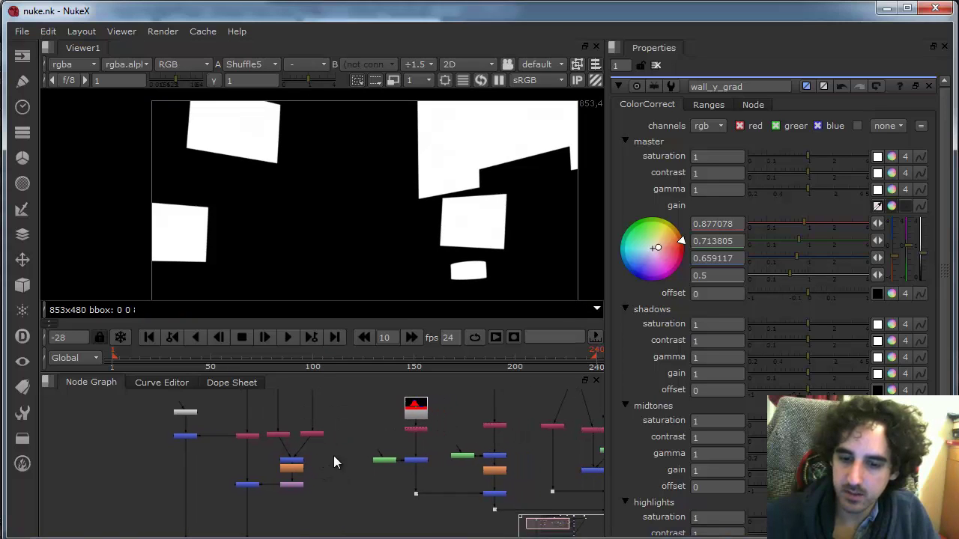
scroll(366, 463, "up", 4)
left_click(274, 479)
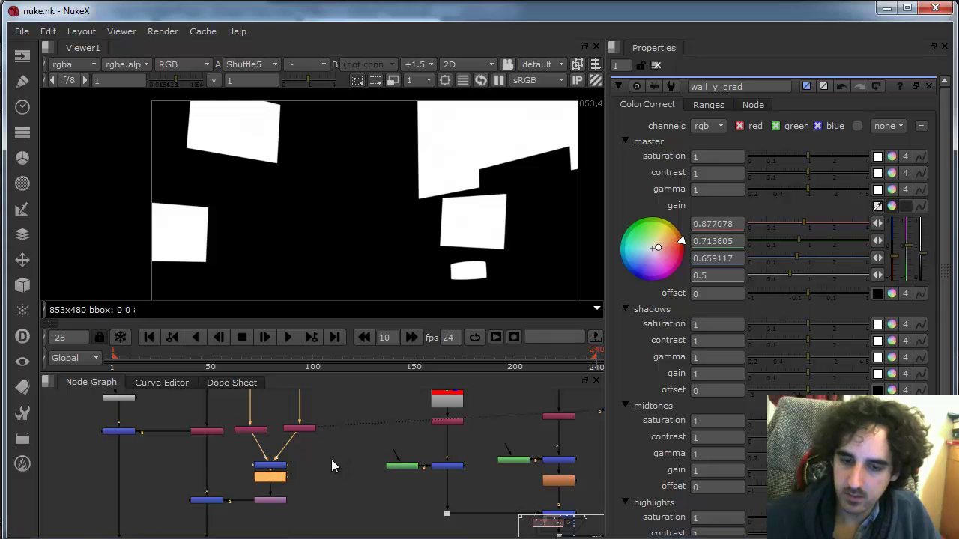
left_click(274, 501)
key("1")
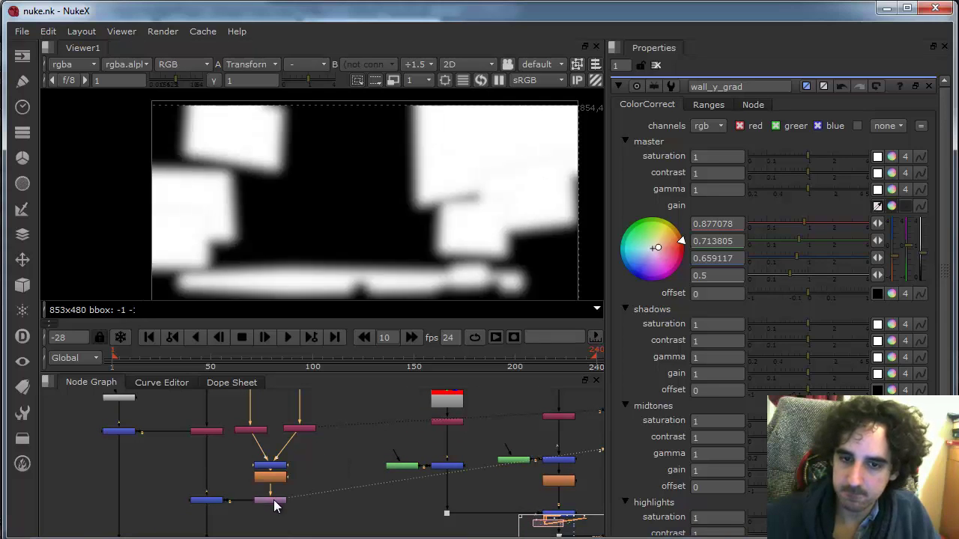
- Compare the poster contact-shadow correction's output with the Read3 RGB matte, checking where the posters overlap
scroll(403, 489, "down", 5)
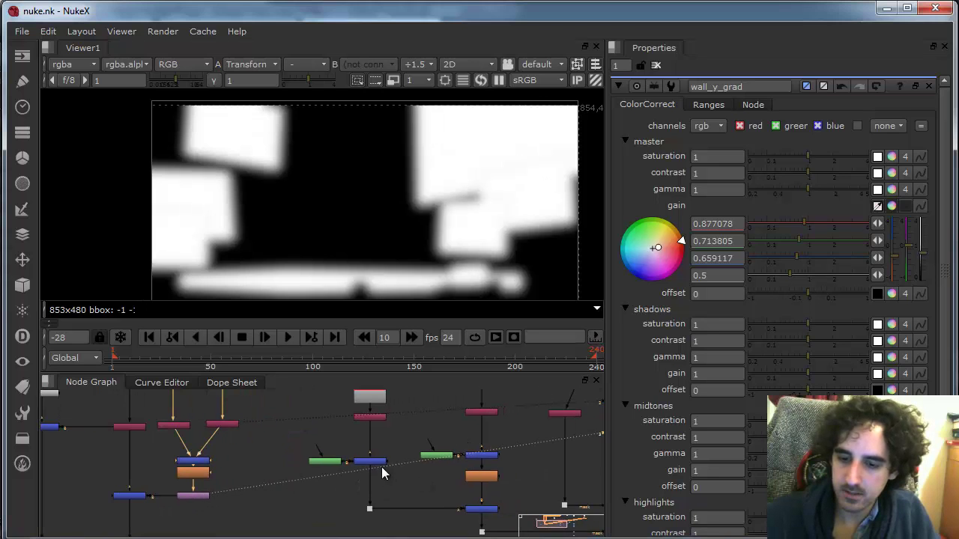
left_click_drag(398, 490, 315, 452)
scroll(403, 460, "down", 2)
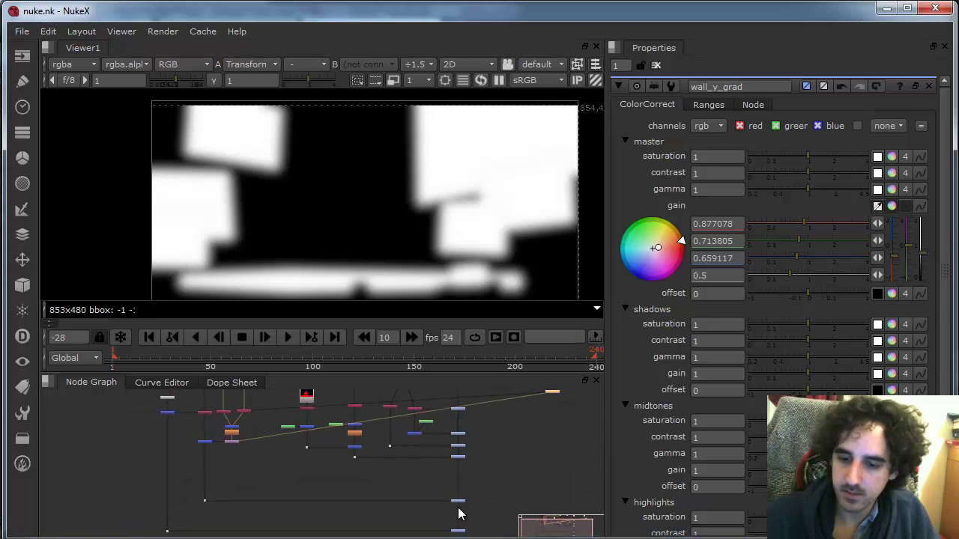
left_click(458, 502, "ctrl+shift")
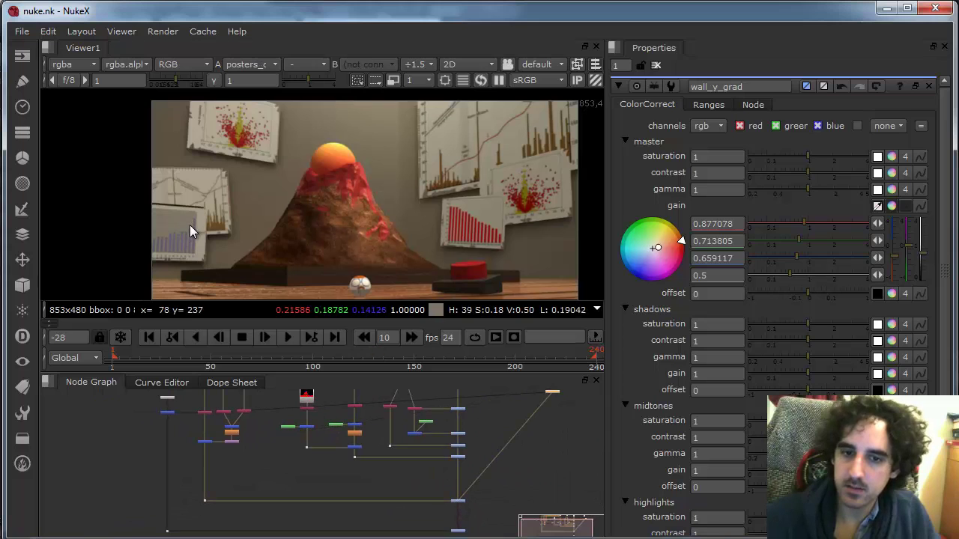
scroll(316, 507, "up", 3)
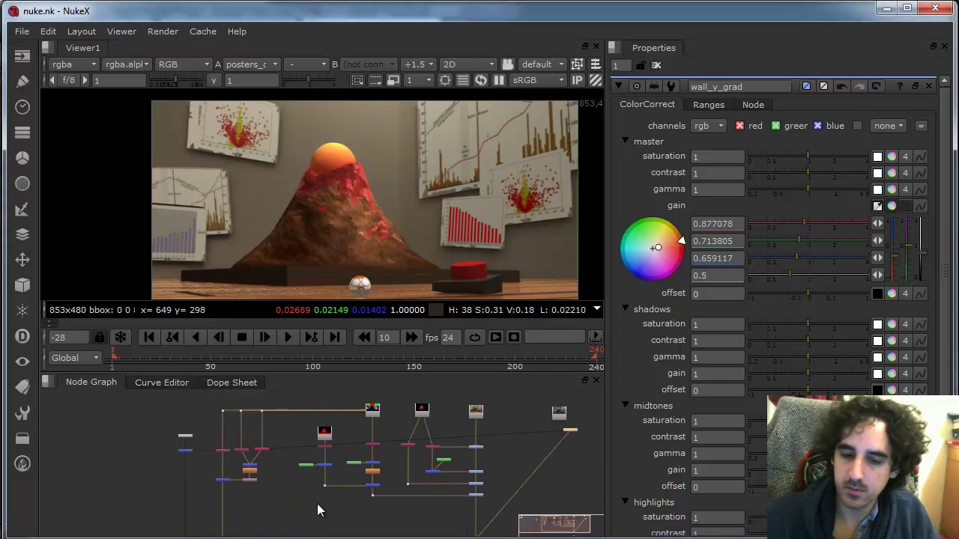
left_click(383, 439)
key("1")
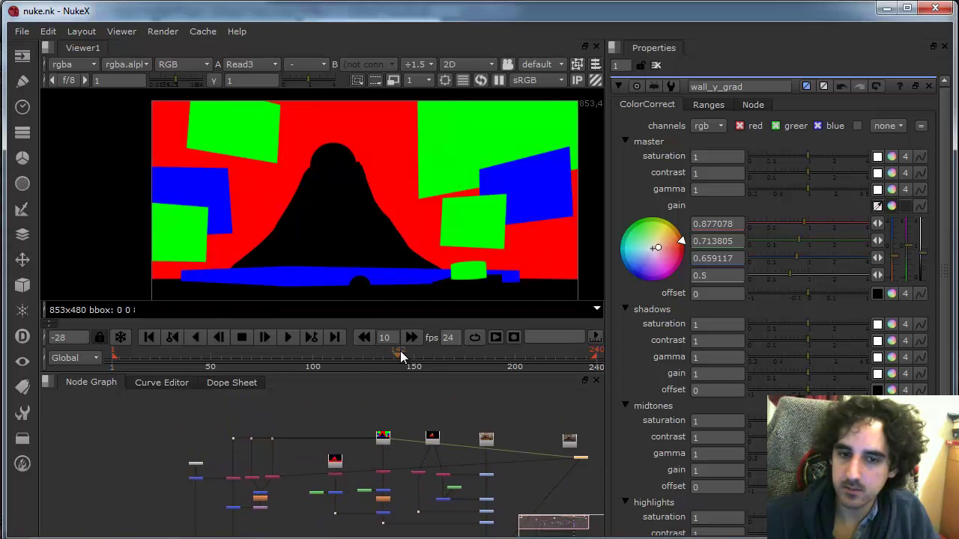
key("1")
key("1")
key("1")
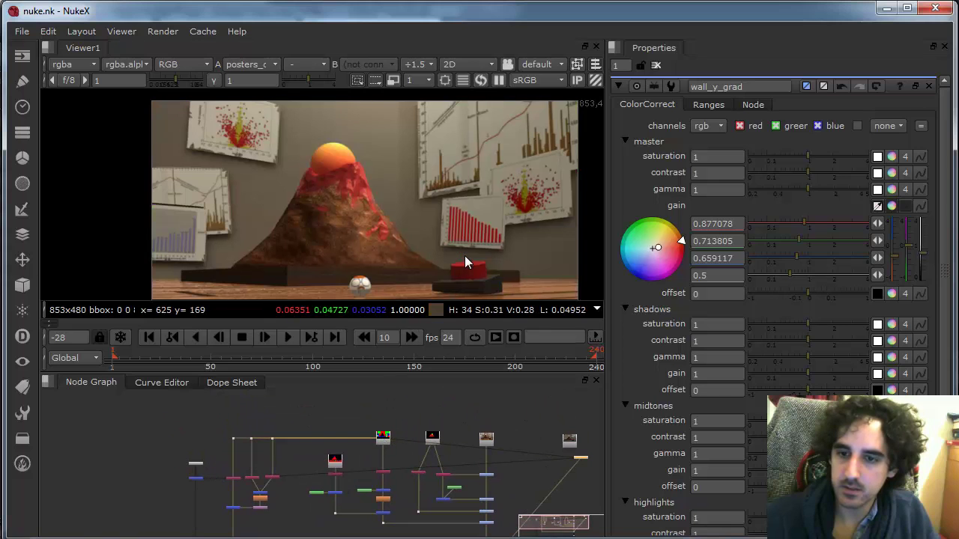
key("1")
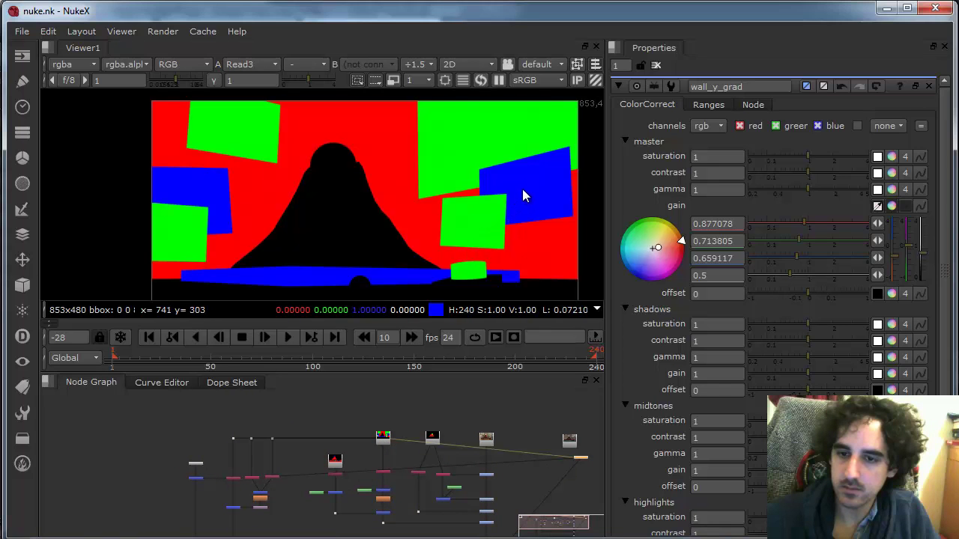
key("1")
key("1")
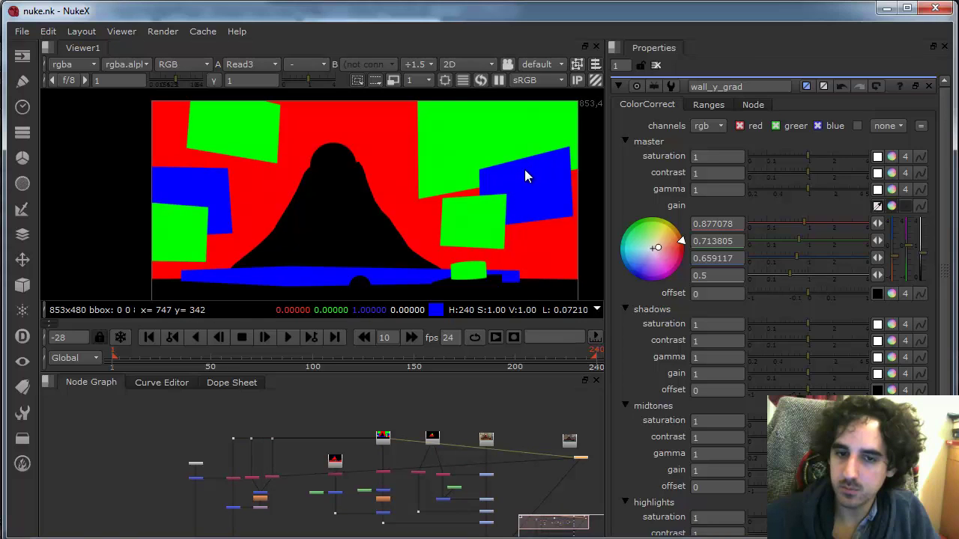
key("1")
key("1")
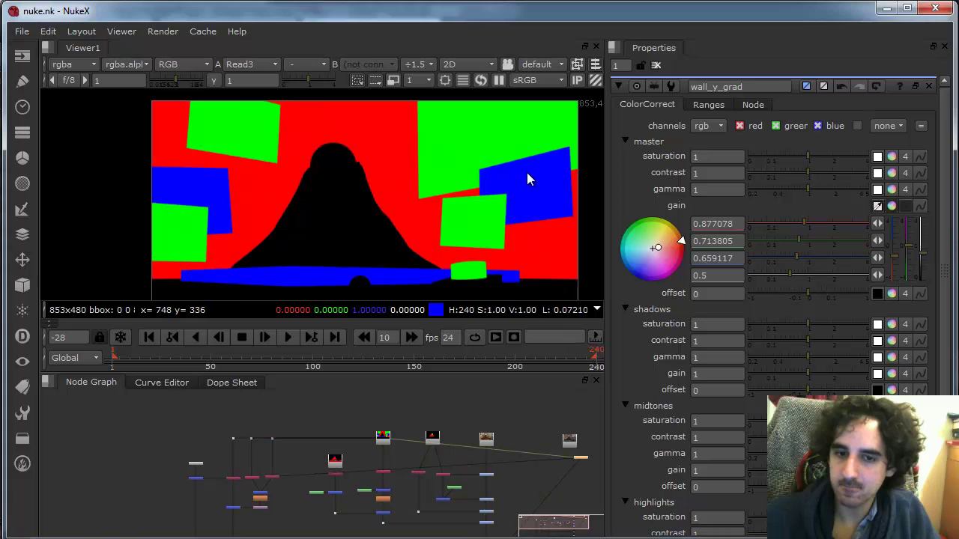
key("1")
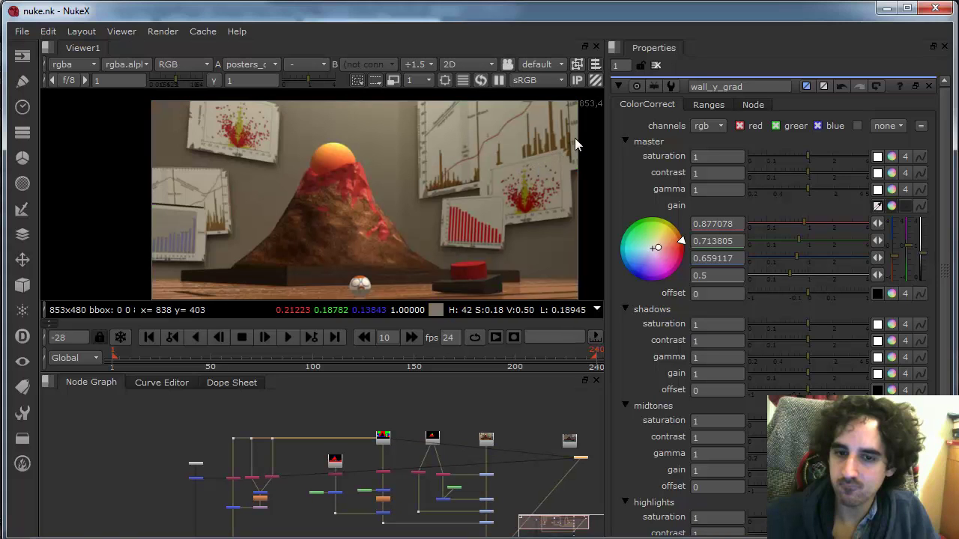
- Add an In merge node beside the poster matte branch, with one input connected to Shuffle5
scroll(324, 487, "up", 4)
scroll(322, 479, "down", 2)
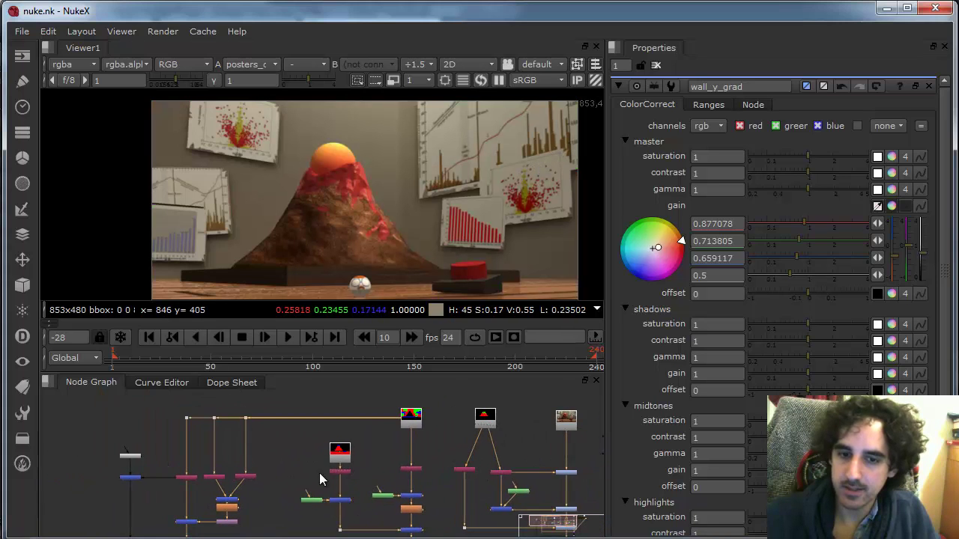
left_click_drag(319, 472, 400, 428)
scroll(405, 480, "up", 3)
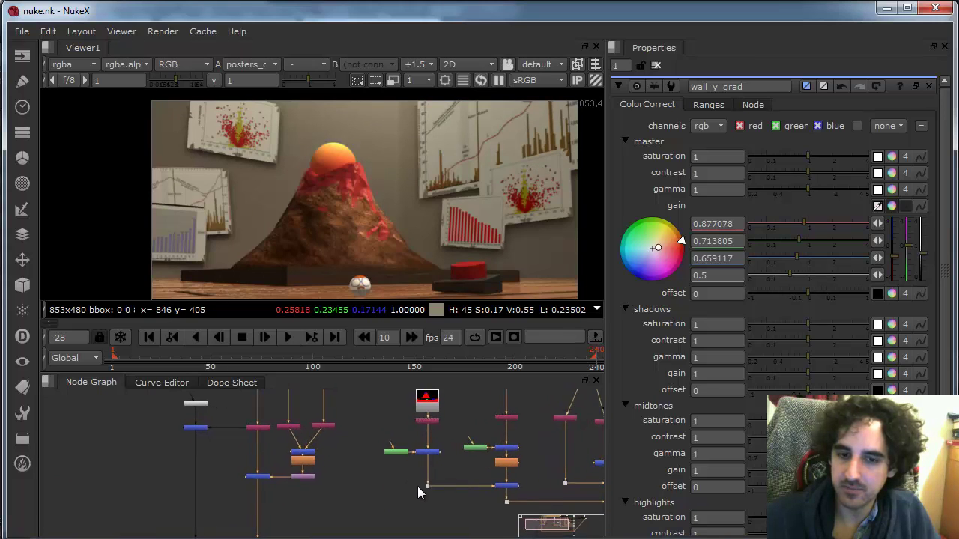
left_click(326, 455)
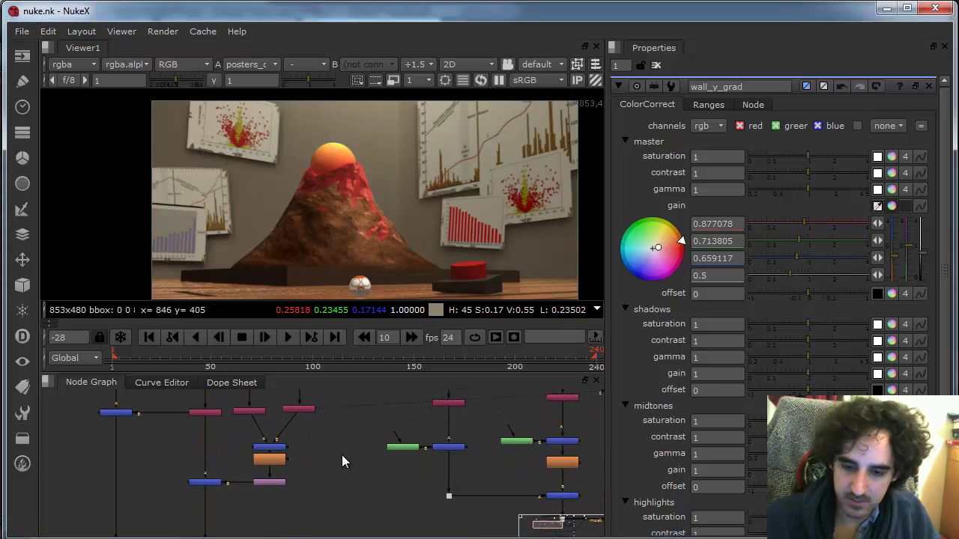
key("Tab")
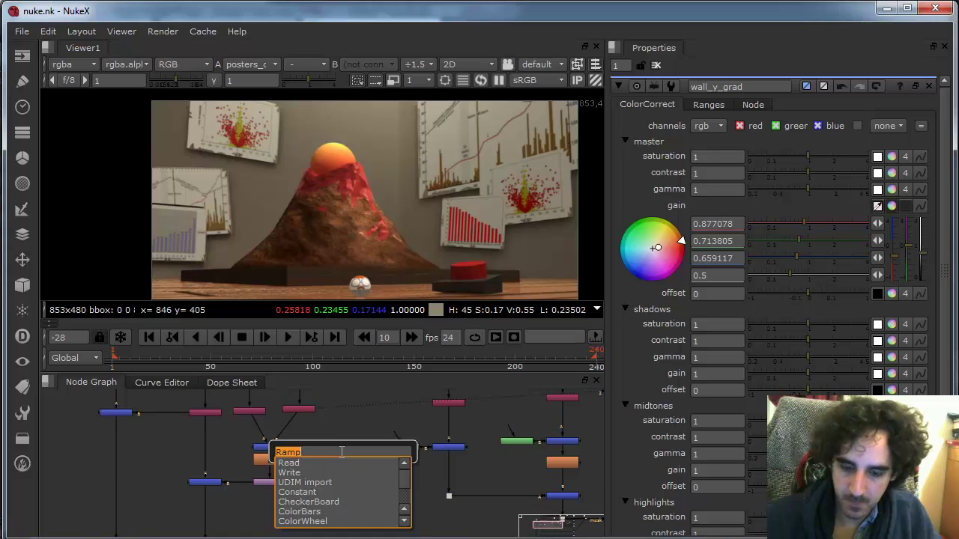
type("in")
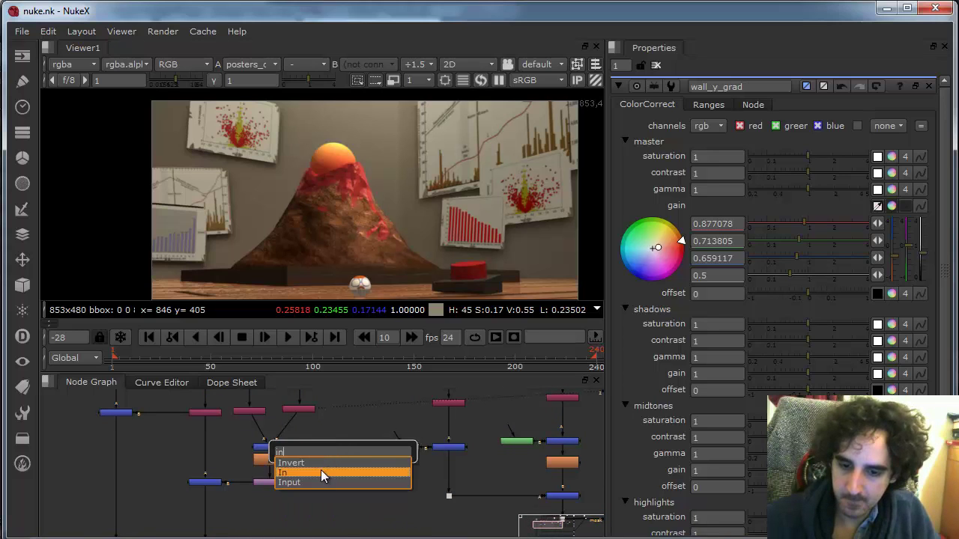
left_click(321, 464)
scroll(334, 498, "down", 2)
scroll(339, 494, "up", 3)
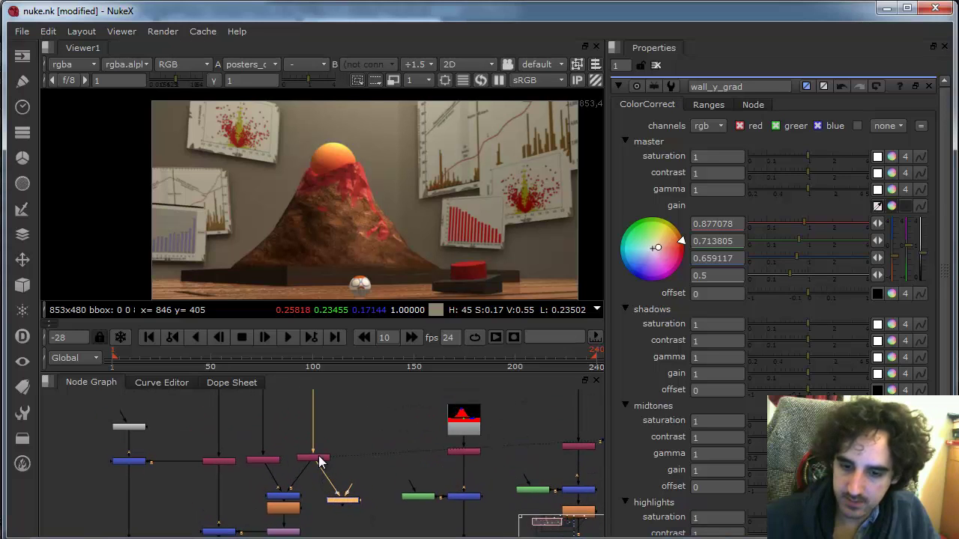
- Connect an additional Shuffle to the Read3 RGB matte through an aligned Dot and feed it into the In node's free input
scroll(356, 483, "down", 4)
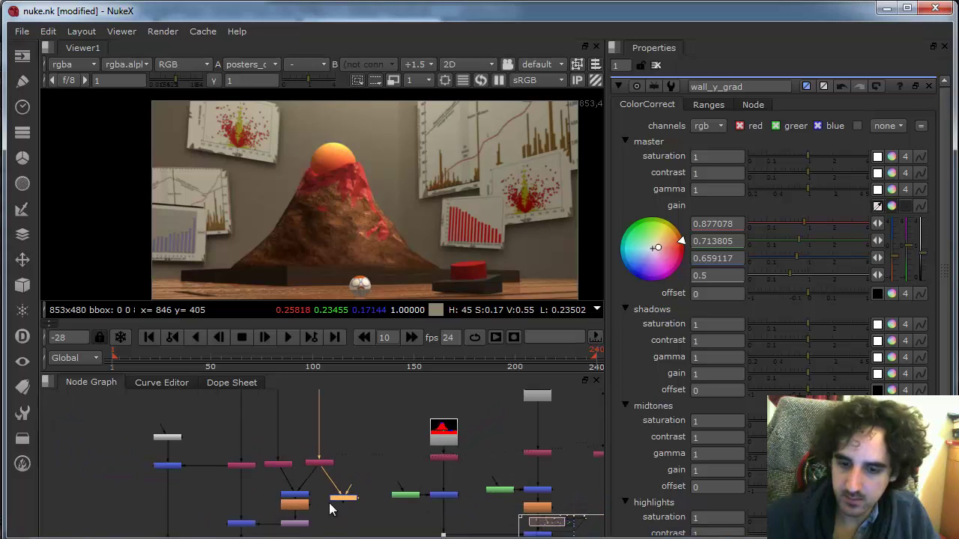
scroll(338, 470, "up", 2)
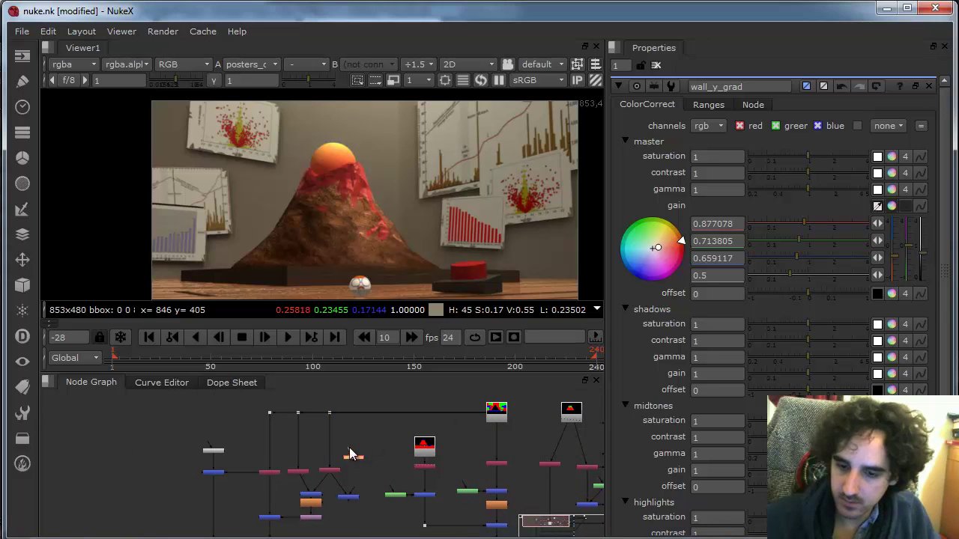
left_click_drag(350, 449, 483, 420)
left_click_drag(424, 436, 355, 417)
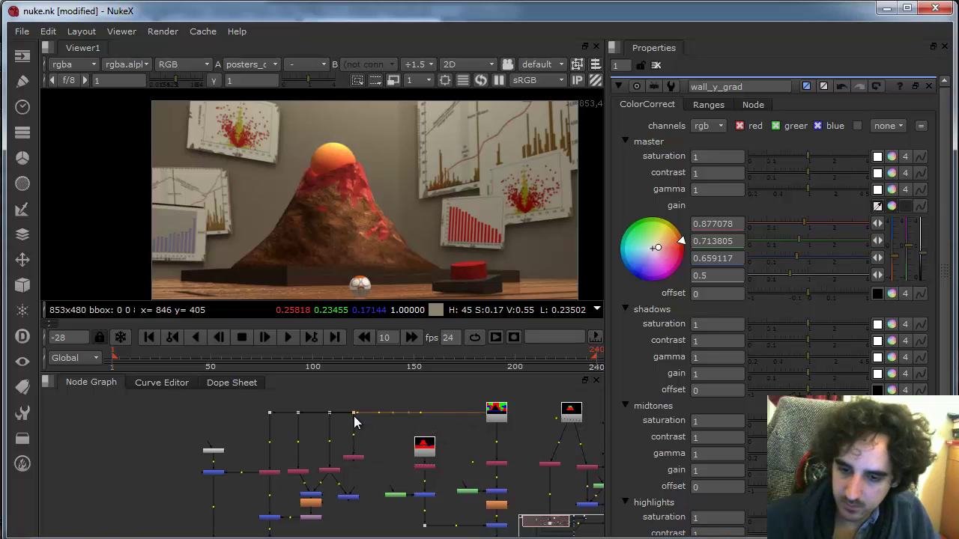
left_click(354, 458)
scroll(375, 476, "up", 2)
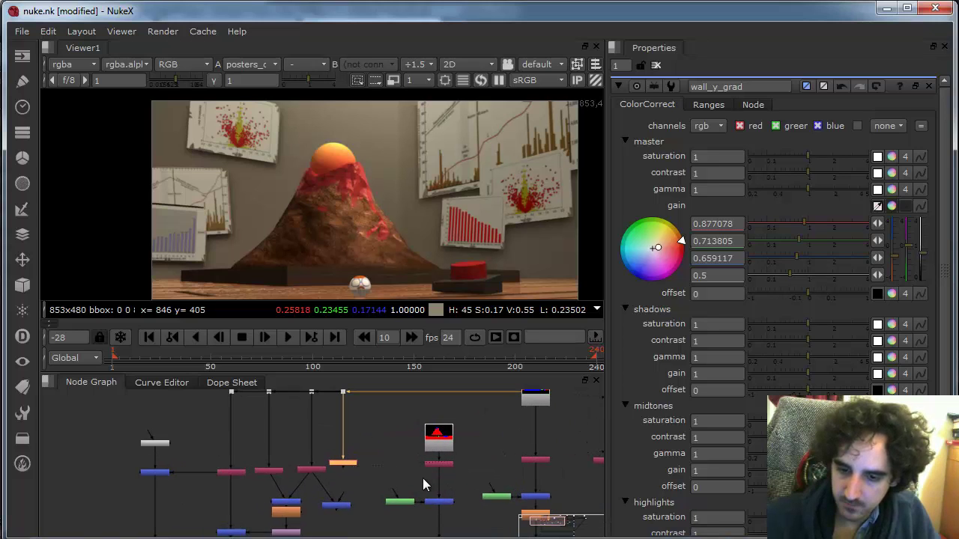
left_click_drag(346, 464, 354, 469)
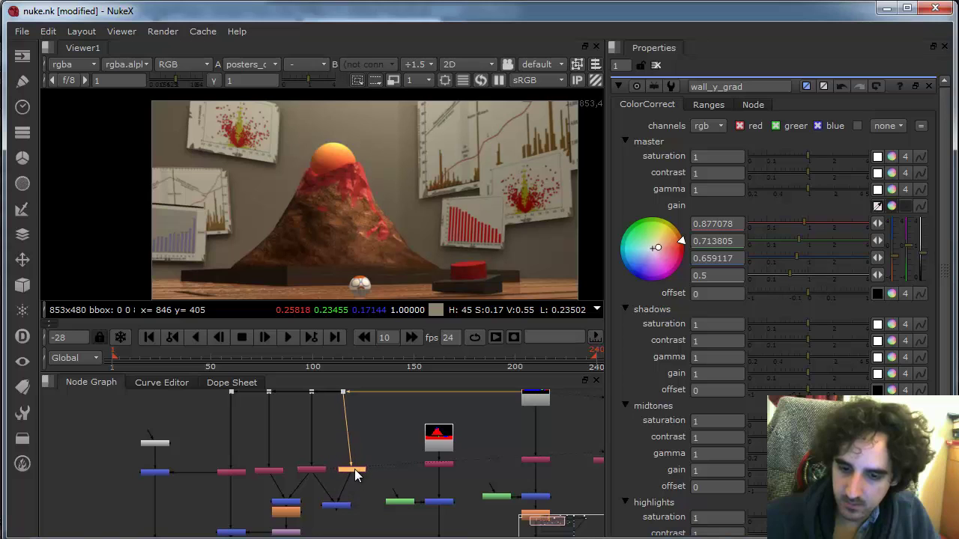
left_click_drag(344, 391, 349, 391)
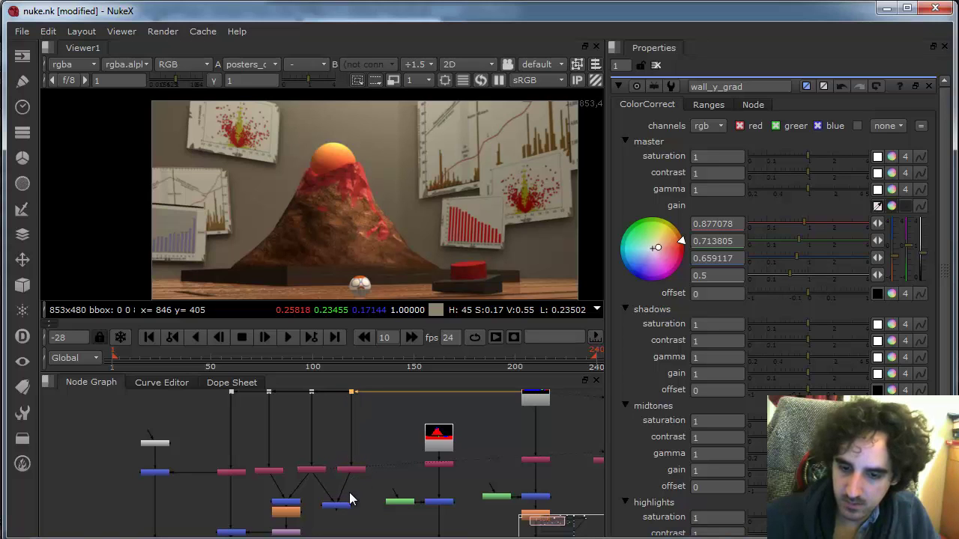
- Add a Blur of size 36 between the newest Shuffle and the In node, and view the In node's result
key("b")
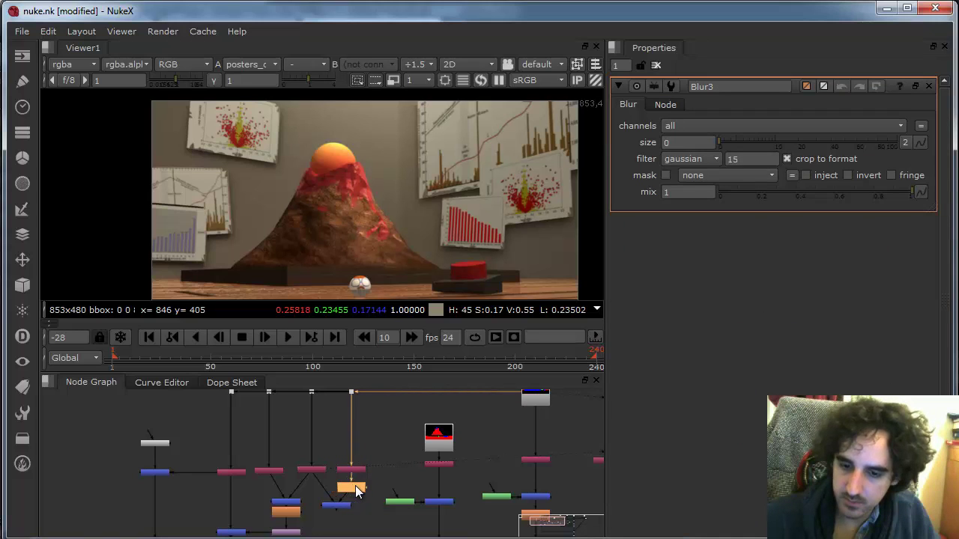
left_click(689, 143)
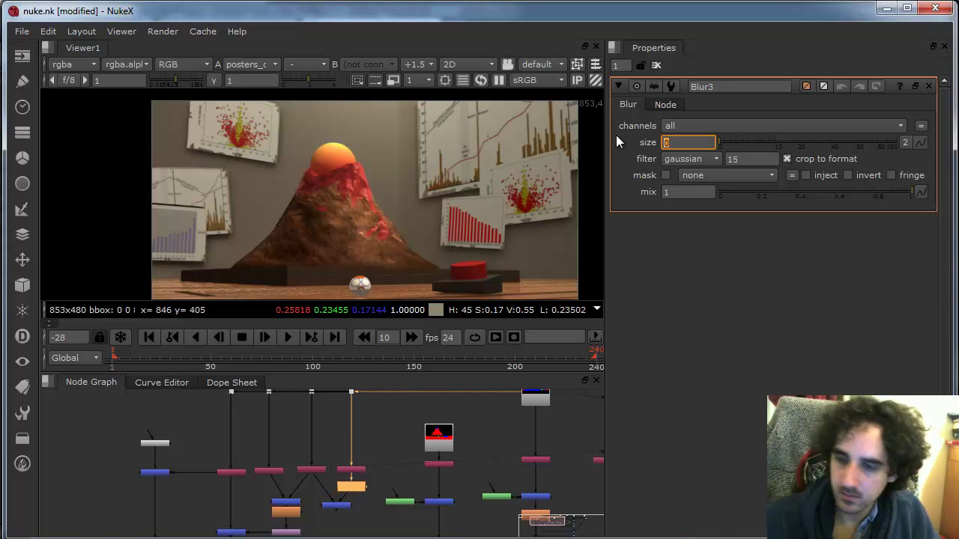
type("36")
key("Return")
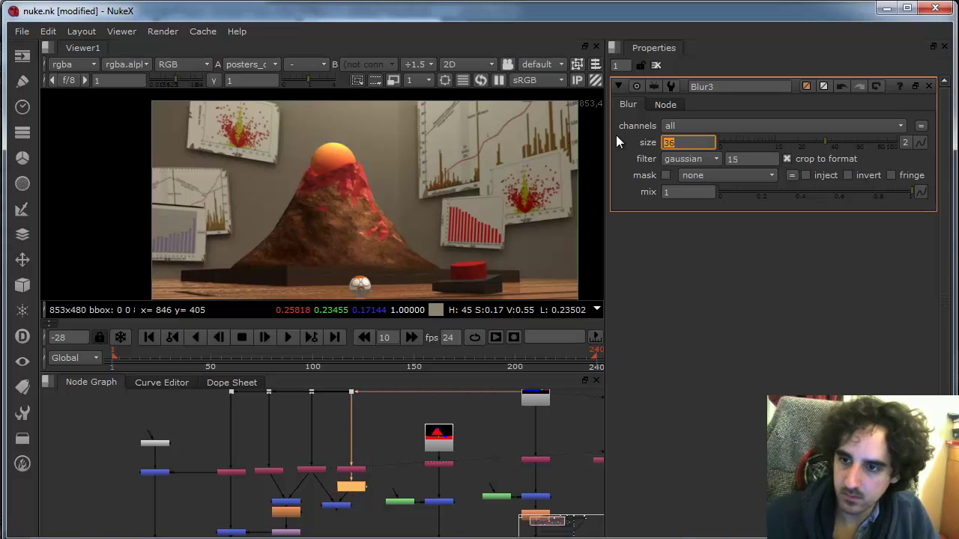
left_click(339, 505)
key("1")
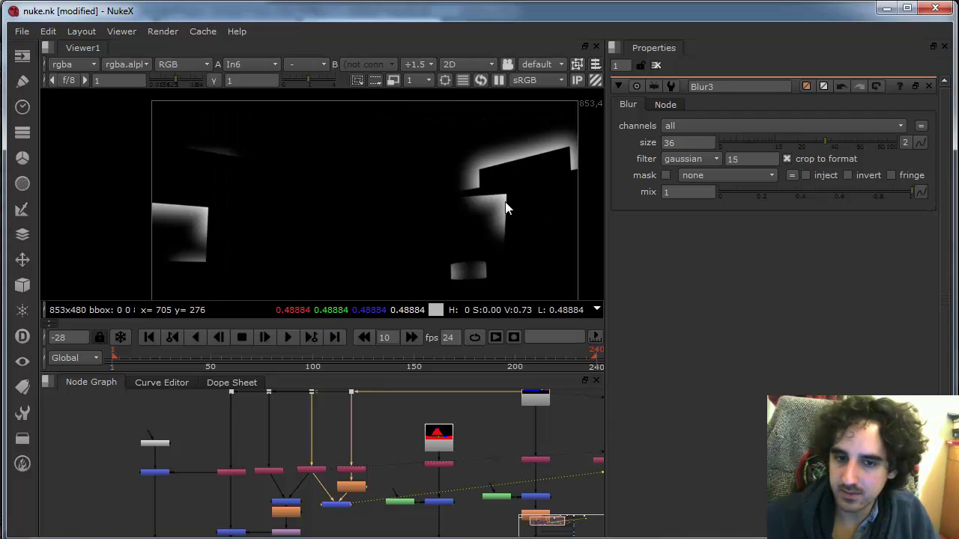
- Move the size 36 Blur from the Shuffle8 branch to the link between Shuffle5 and the In node
left_click(336, 504)
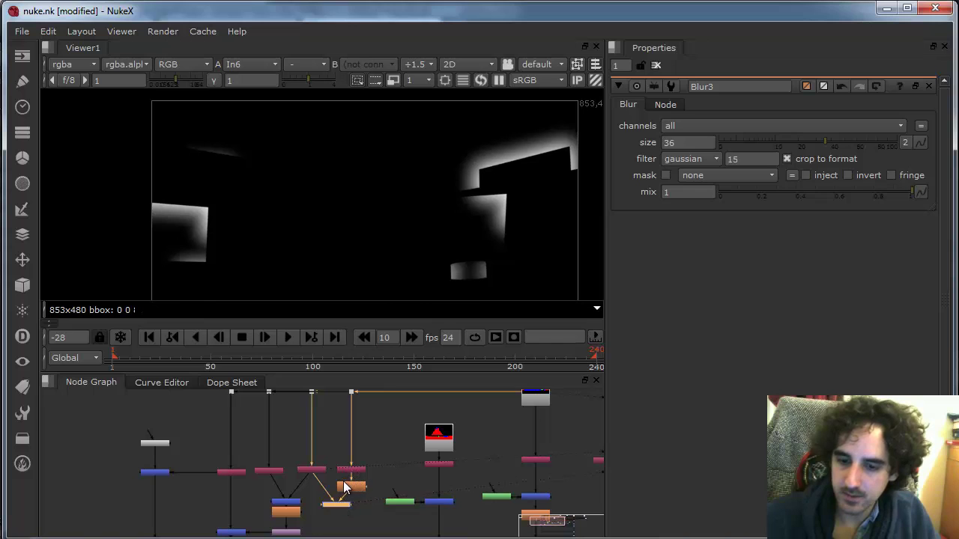
left_click(351, 488)
left_click_drag(367, 467, 394, 452)
scroll(429, 455, "up", 1)
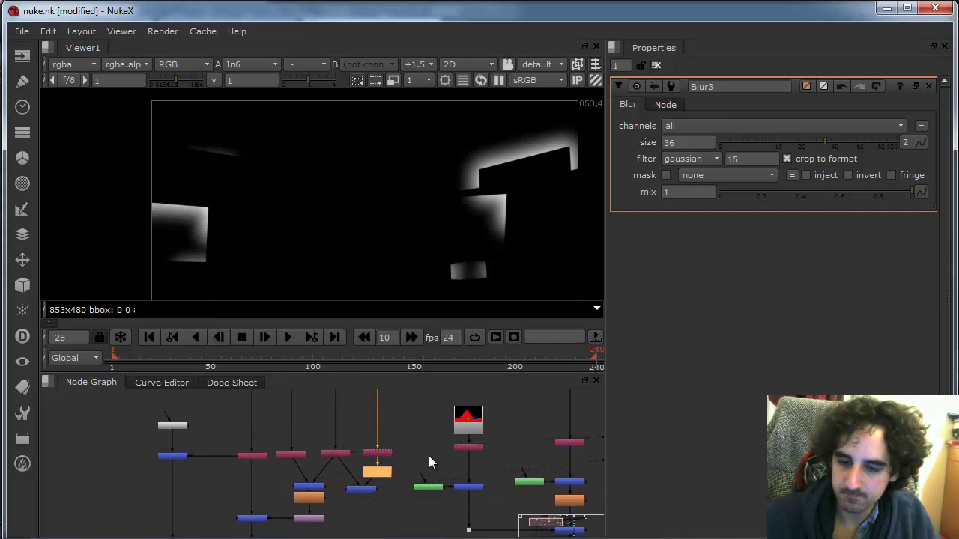
scroll(442, 456, "up", 3)
key("Delete")
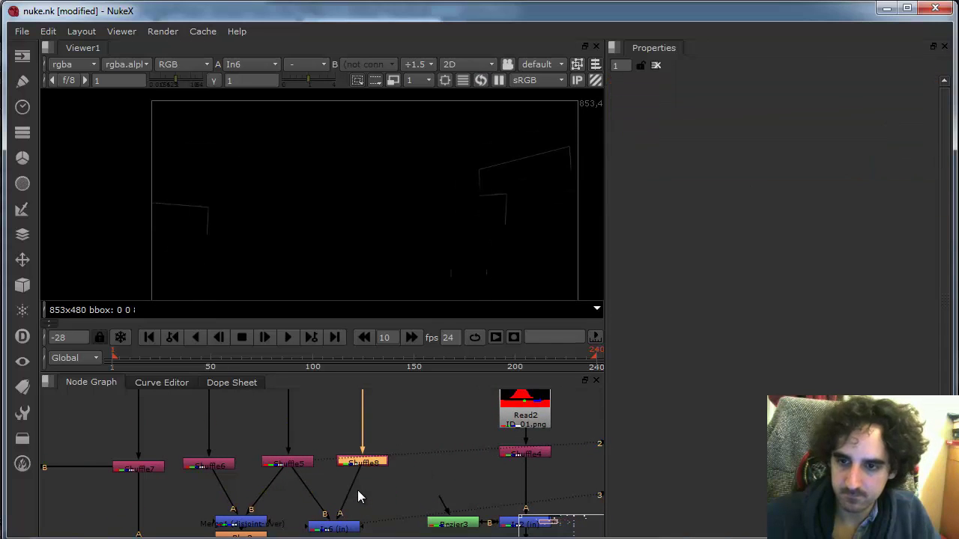
key("ctrl+z")
left_click_drag(313, 498, 310, 505)
double_click(311, 505)
scroll(411, 462, "down", 6)
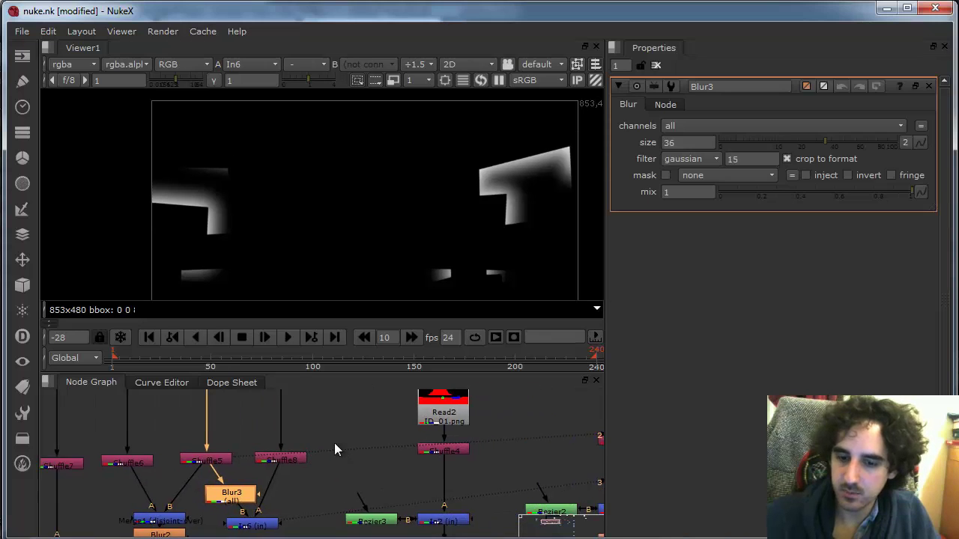
- Paste a copy of the poster contact-shadow ColorCorrect into the main pipe above the existing one
left_click(250, 429)
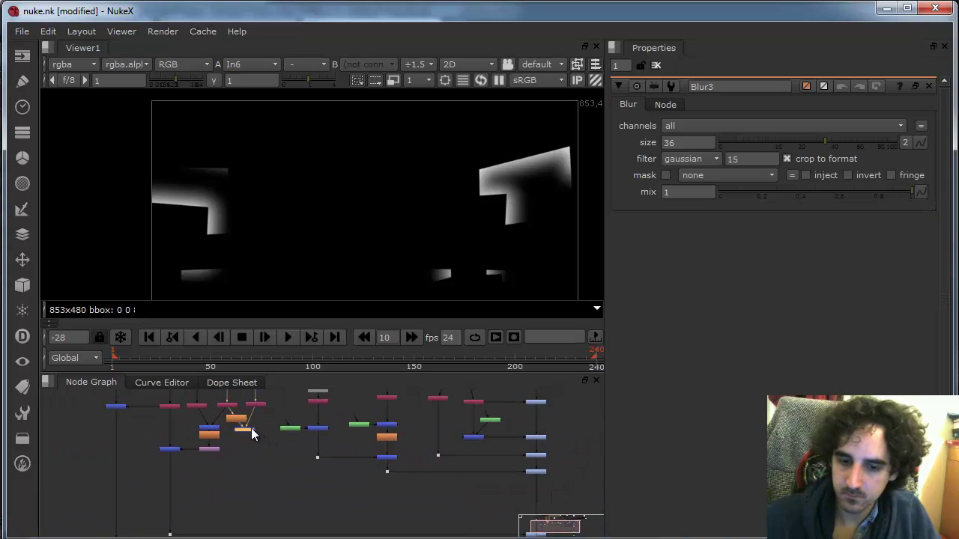
scroll(434, 435, "down", 3)
left_click(518, 508)
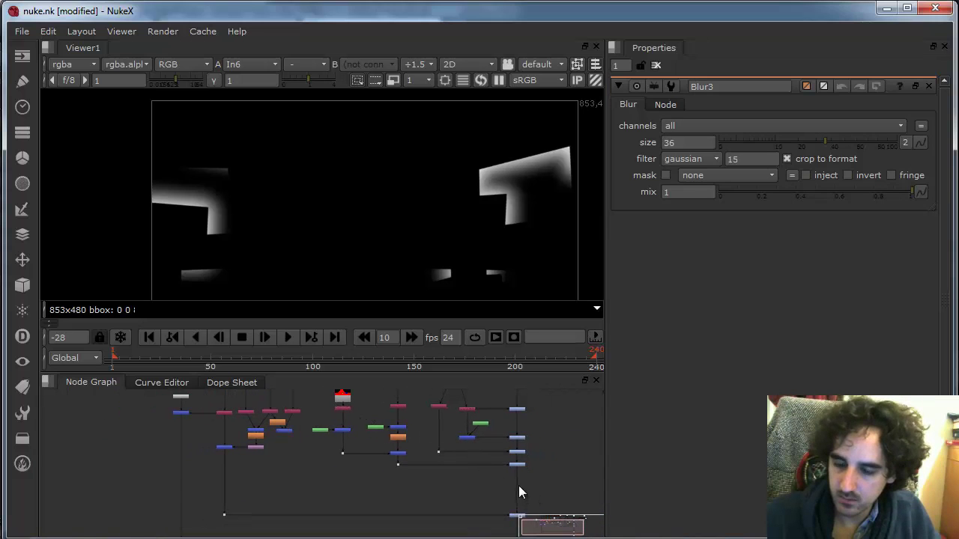
left_click_drag(507, 481, 488, 474)
left_click(487, 492)
left_click(492, 476)
key("ctrl+v")
- Connect the In node's overlap matte to the copied ColorCorrect as its mask, routing the link squarely through a Dot
left_click(376, 466)
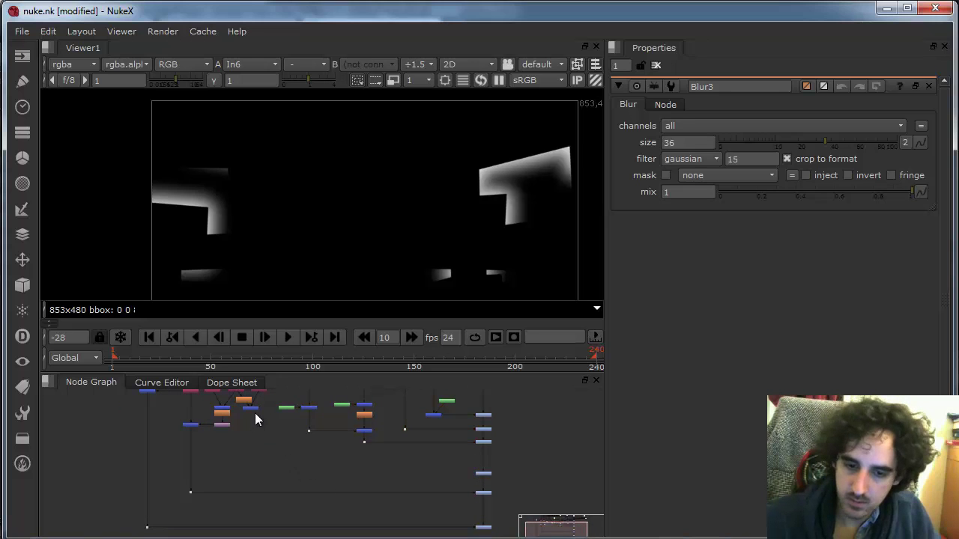
left_click(249, 409)
left_click(484, 475, "shift")
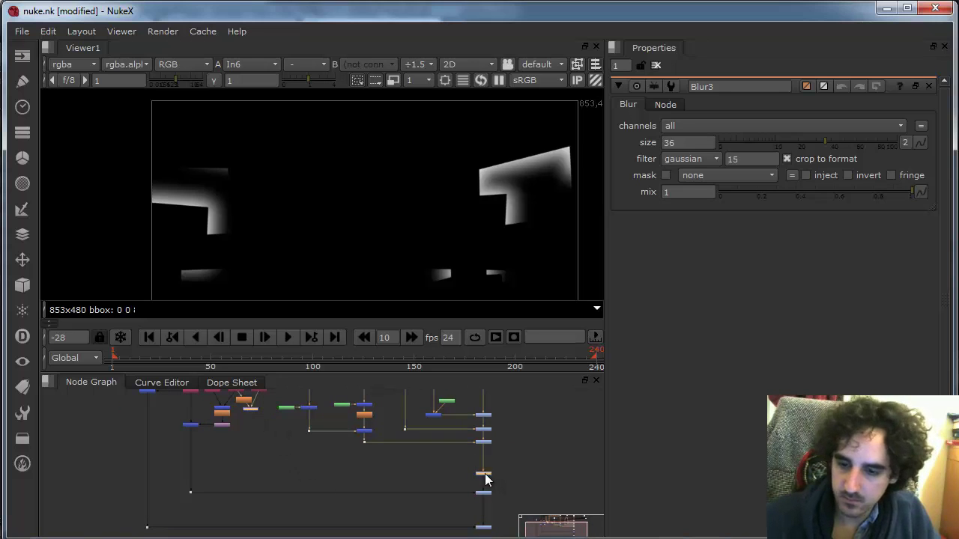
key("y")
left_click(531, 447)
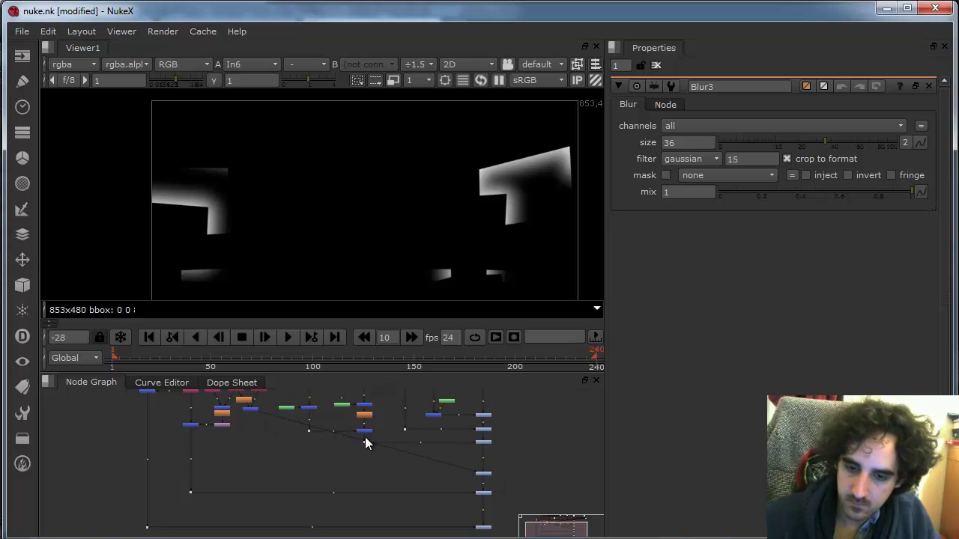
scroll(402, 428, "up", 3)
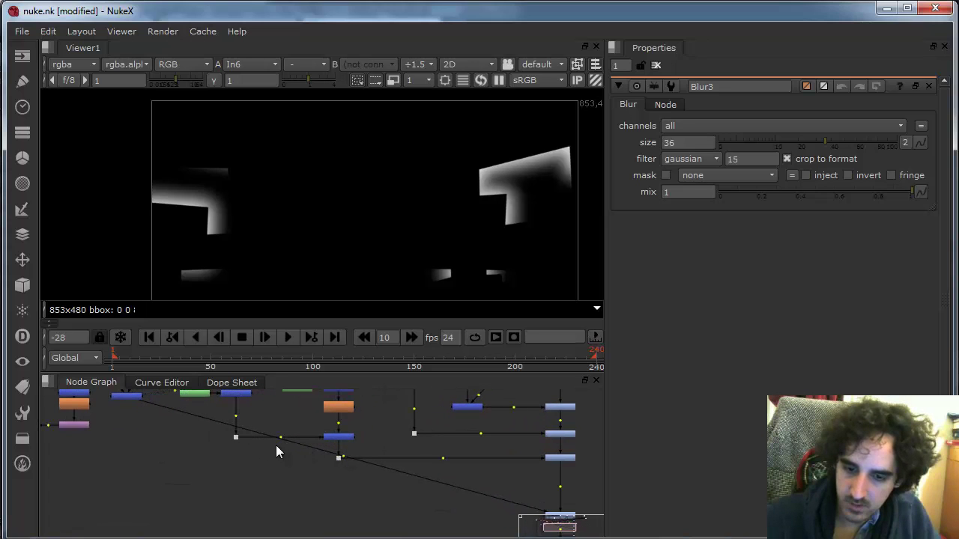
left_click_drag(344, 457, 132, 516)
scroll(300, 468, "down", 3)
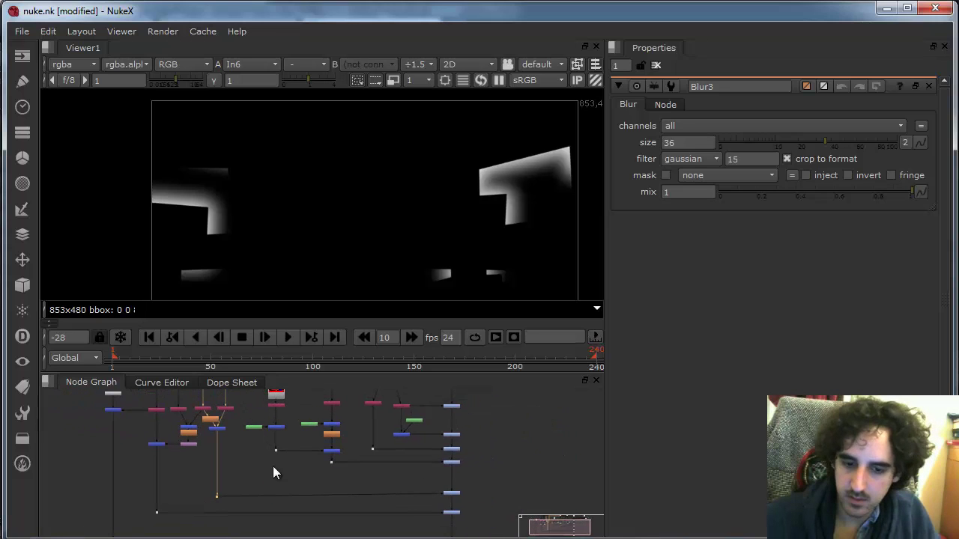
- View the output of the posters_contact_wall1 correction and open its properties
left_click(450, 497)
key("1")
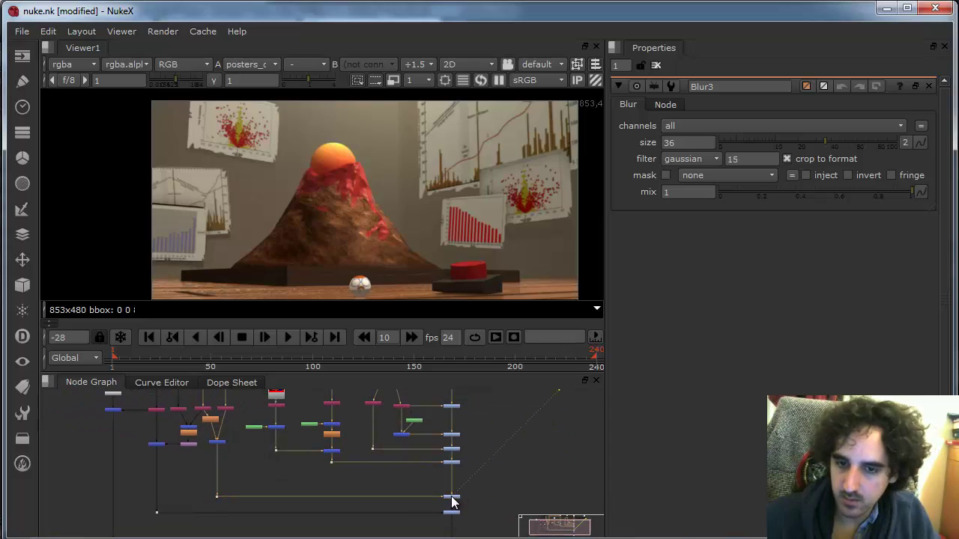
double_click(450, 497)
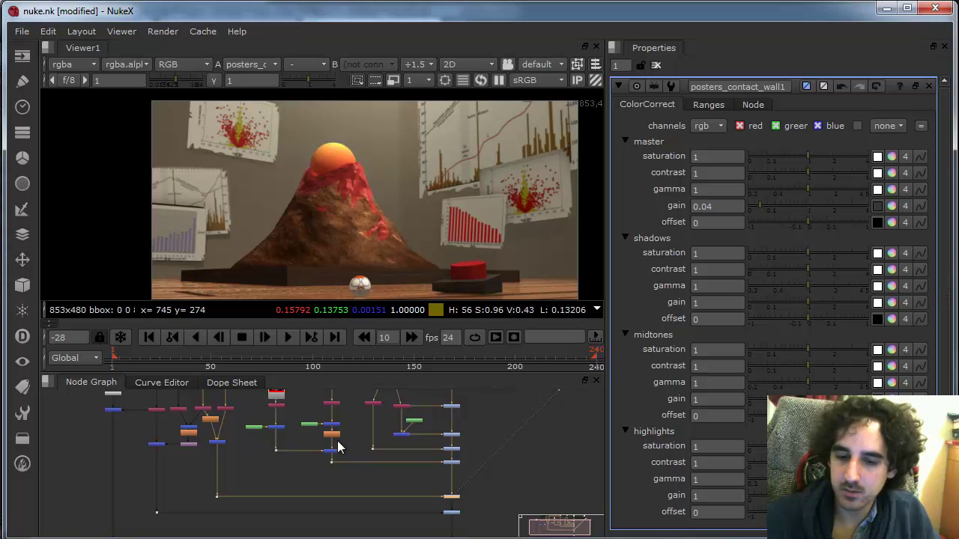
- Shift the poster matte nodes away from the Read2 branch and space out Shuffle8 with its Dot
scroll(315, 451, "down", 3)
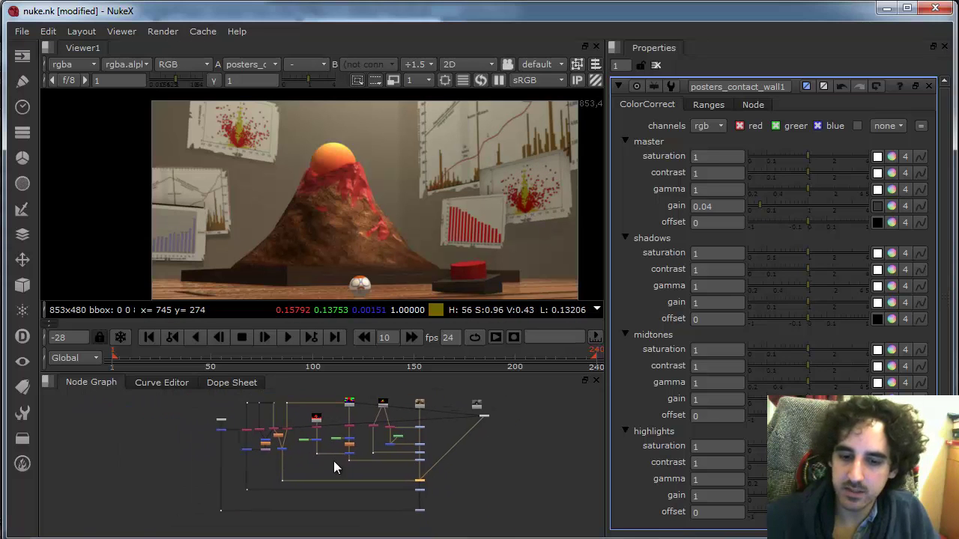
left_click_drag(211, 403, 299, 537)
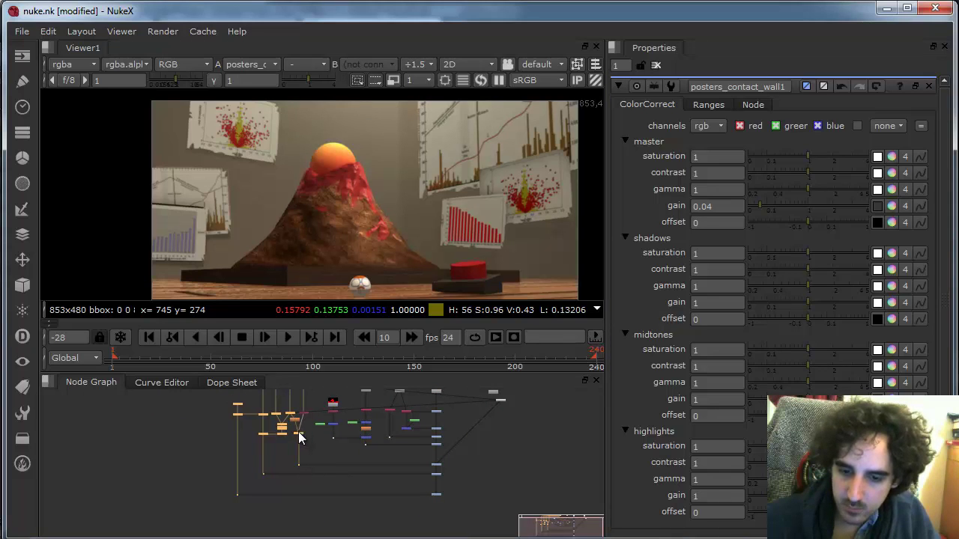
left_click_drag(298, 436, 324, 467)
scroll(308, 413, "down", 3)
scroll(324, 467, "up", 3)
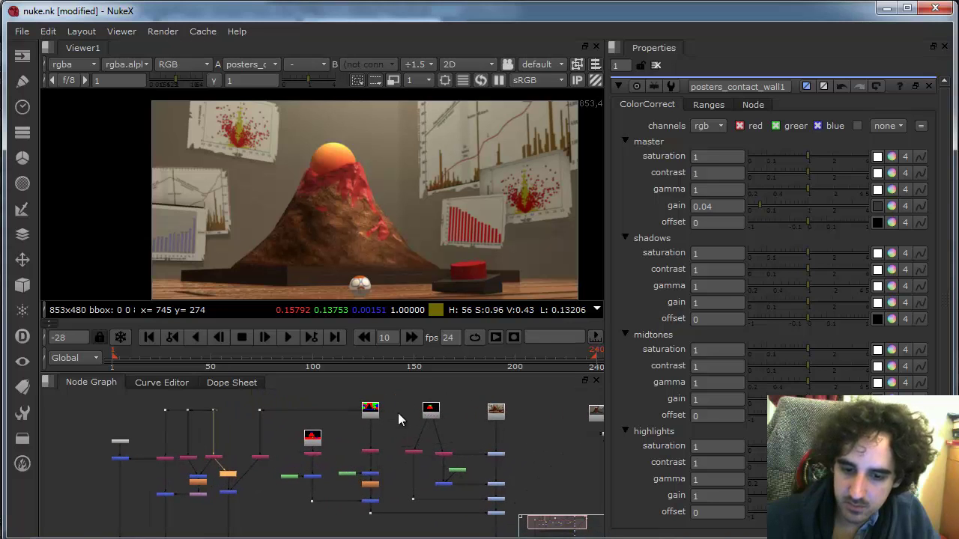
left_click(259, 457)
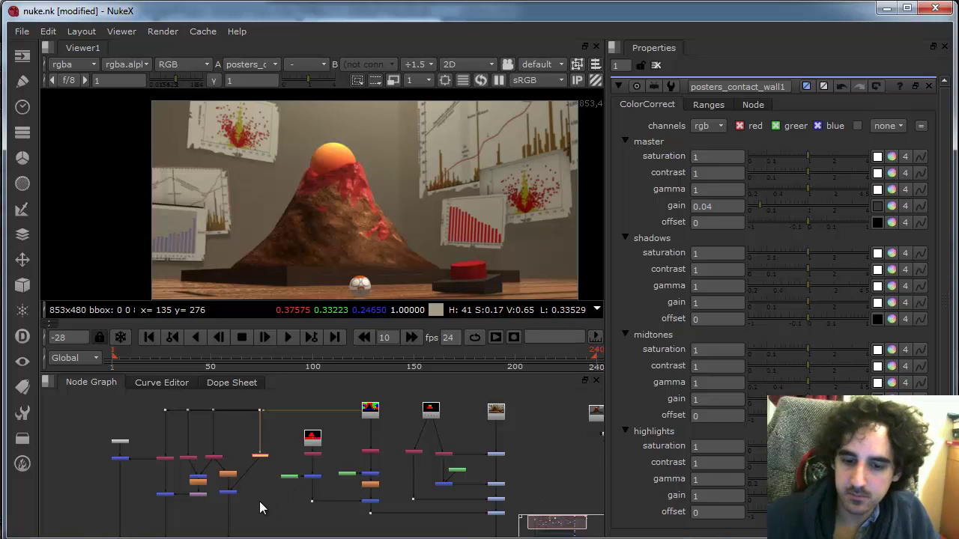
- Copy the Transform node from the first poster matte branch and insert the copy between Blur3 and the In node
scroll(304, 488, "up", 3)
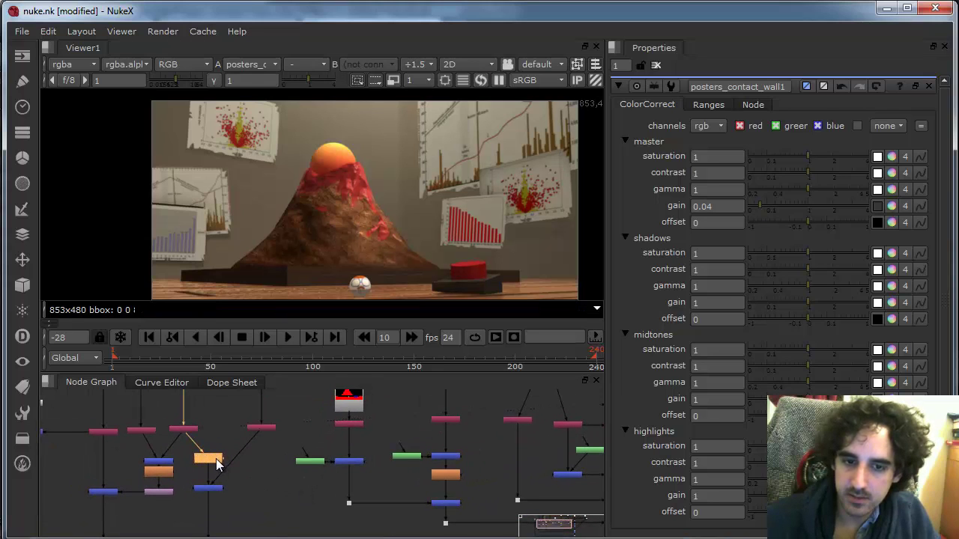
left_click(163, 491)
key("ctrl+c")
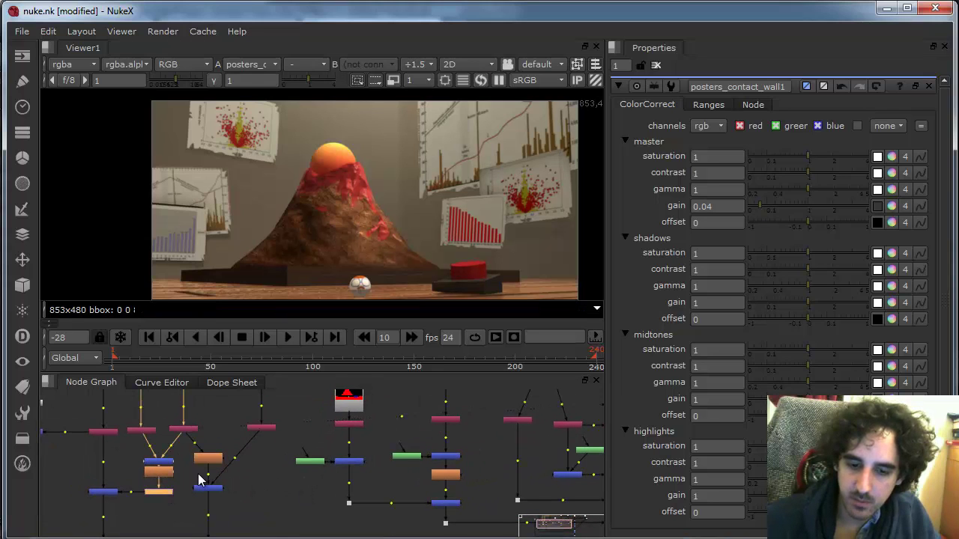
left_click(197, 474)
key("ctrl+v")
left_click_drag(197, 475, 205, 474)
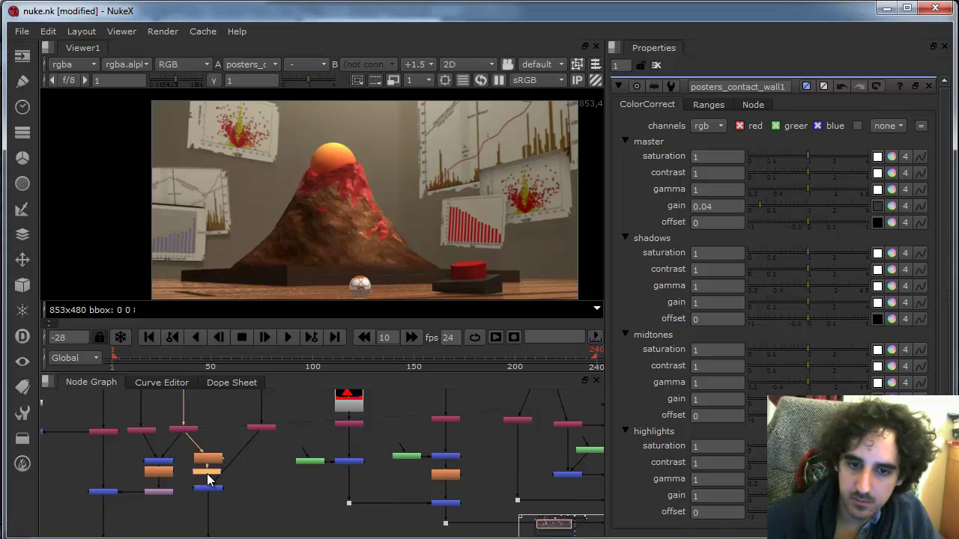
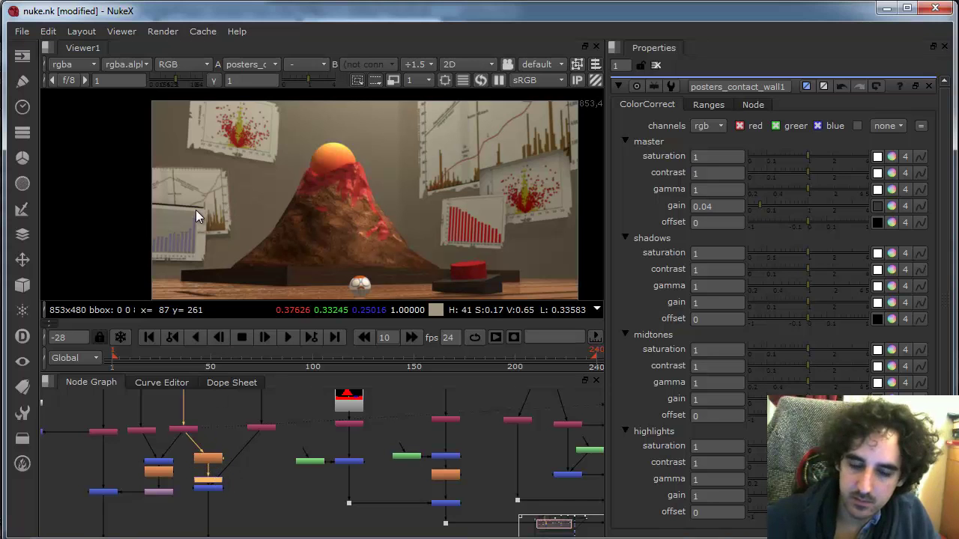
- Route Shuffle8's link to the In node through a Dot, and insert a second In node with its Bezier below
left_click_drag(238, 458, 246, 418, "ctrl")
scroll(247, 418, "up", 3)
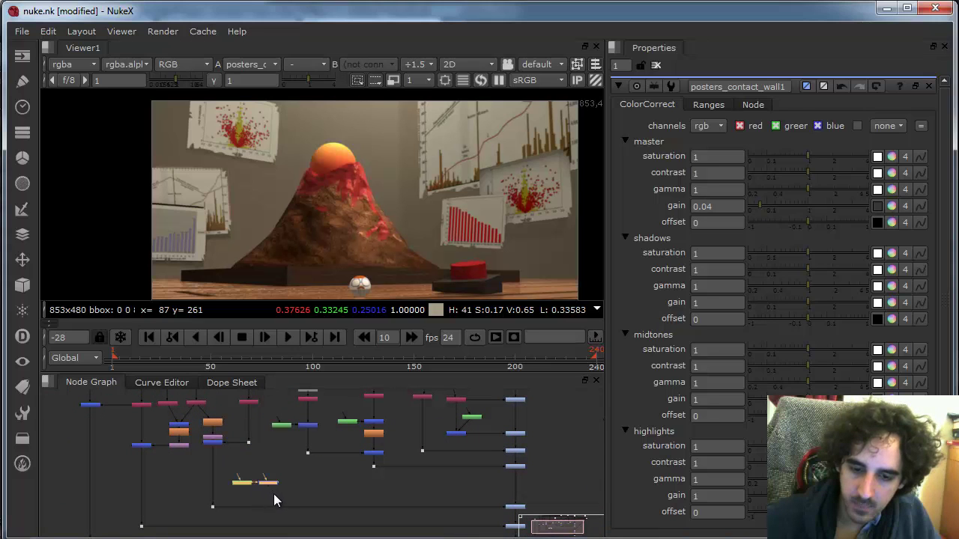
left_click_drag(272, 484, 229, 487)
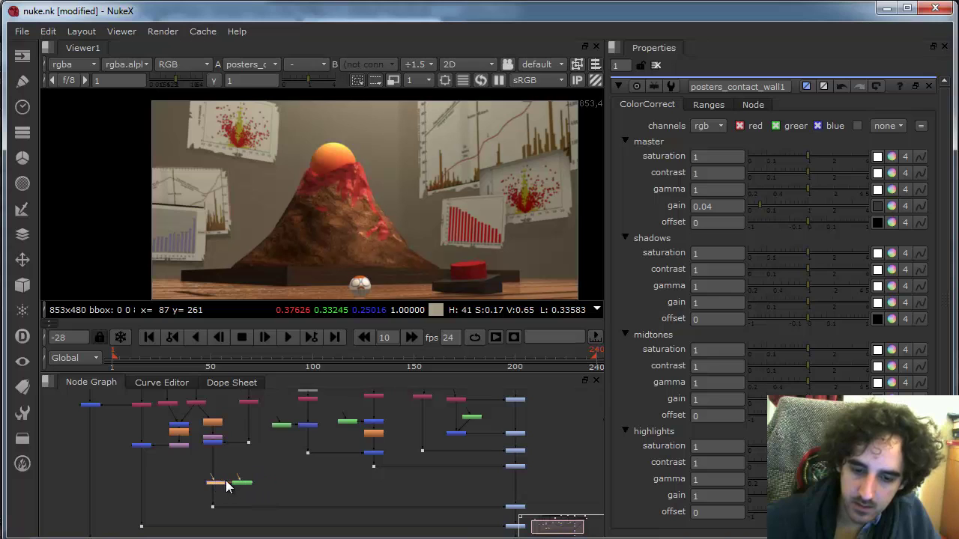
scroll(228, 487, "up", 4)
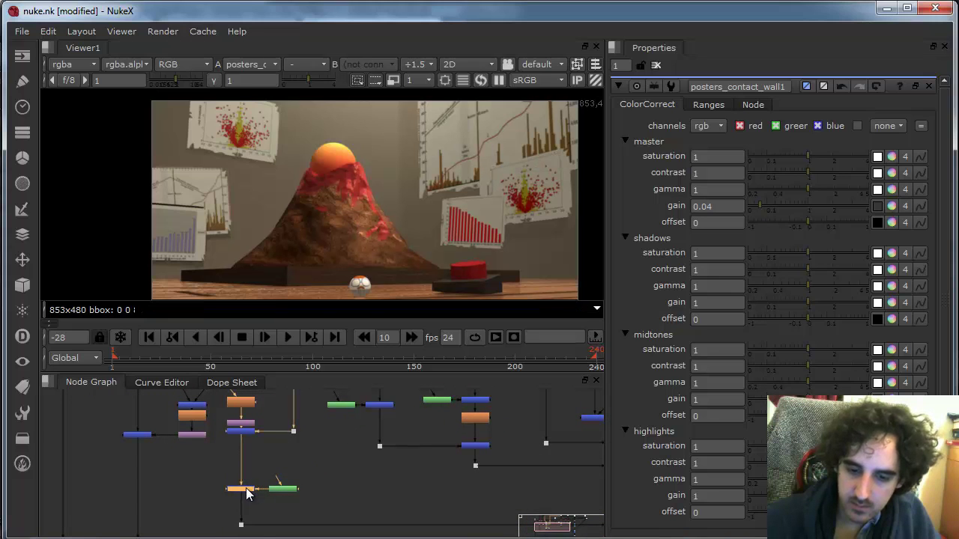
- Reshape Bezier4 into a tall quadrilateral enclosing the left half of the image, from the wall down past the table
left_click(281, 489)
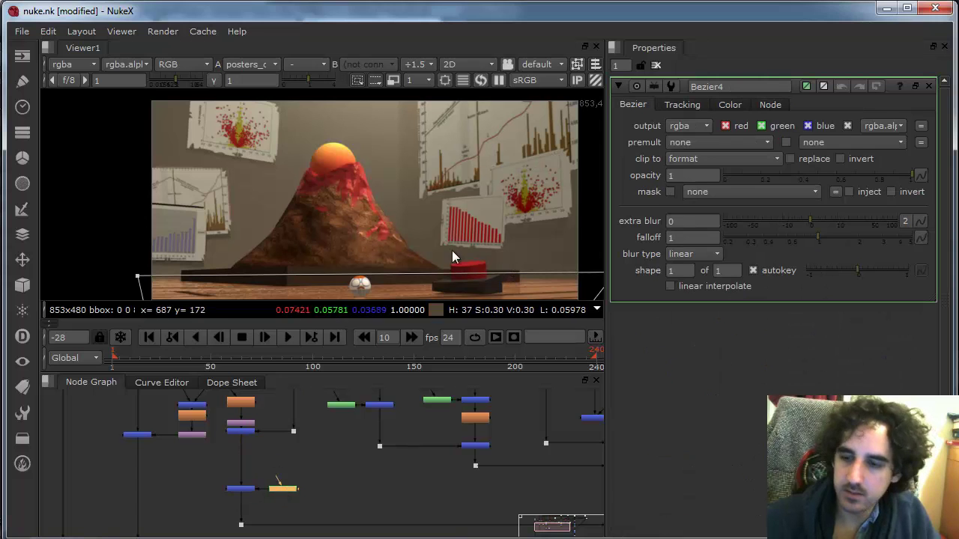
scroll(374, 224, "down", 3)
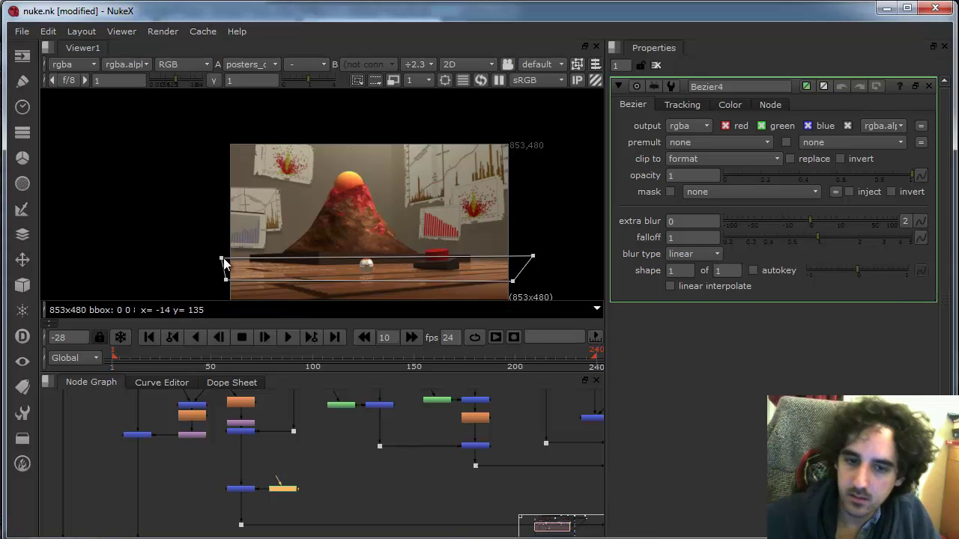
left_click_drag(222, 258, 210, 111)
left_click_drag(534, 258, 359, 125)
left_click_drag(513, 281, 373, 303)
left_click_drag(223, 281, 200, 298)
- Move the whole poster matte node group farther from the Read2 branch to free space in the node graph
scroll(314, 507, "down", 8)
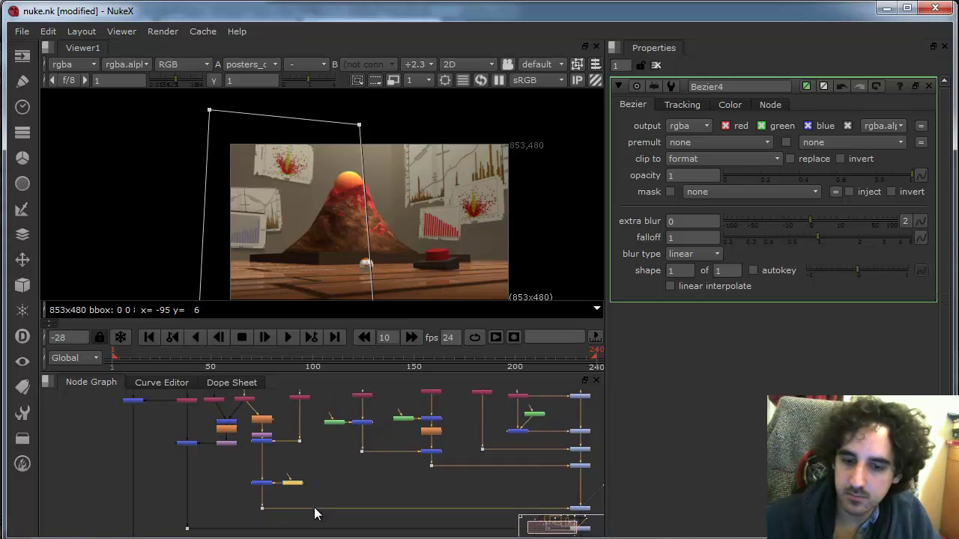
scroll(276, 464, "up", 6)
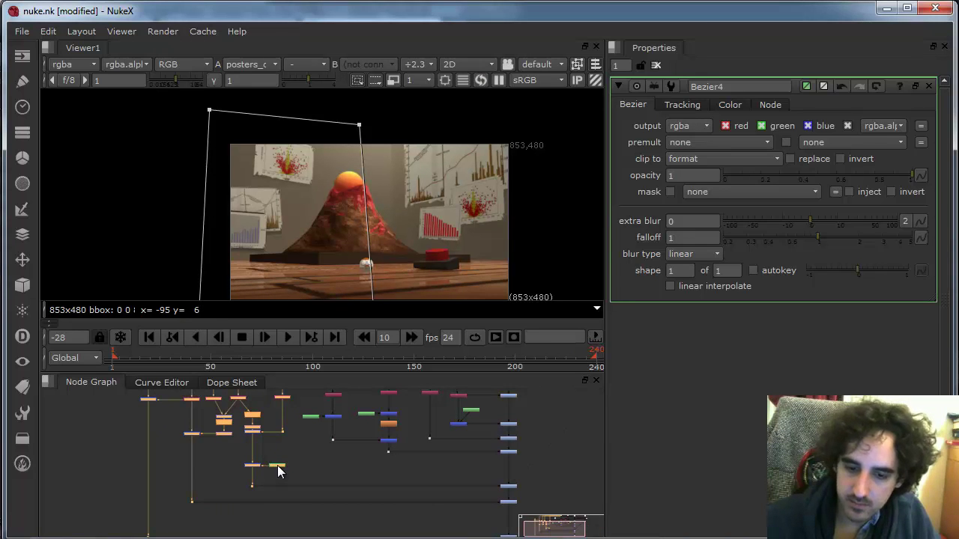
left_click_drag(277, 470, 208, 471)
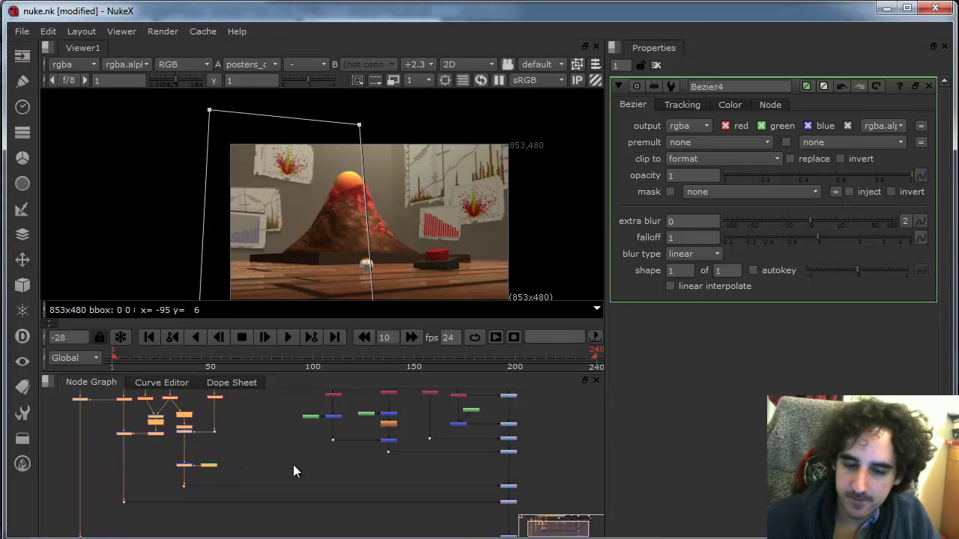
scroll(293, 466, "down", 1)
left_click(269, 411)
scroll(308, 491, "down", 1)
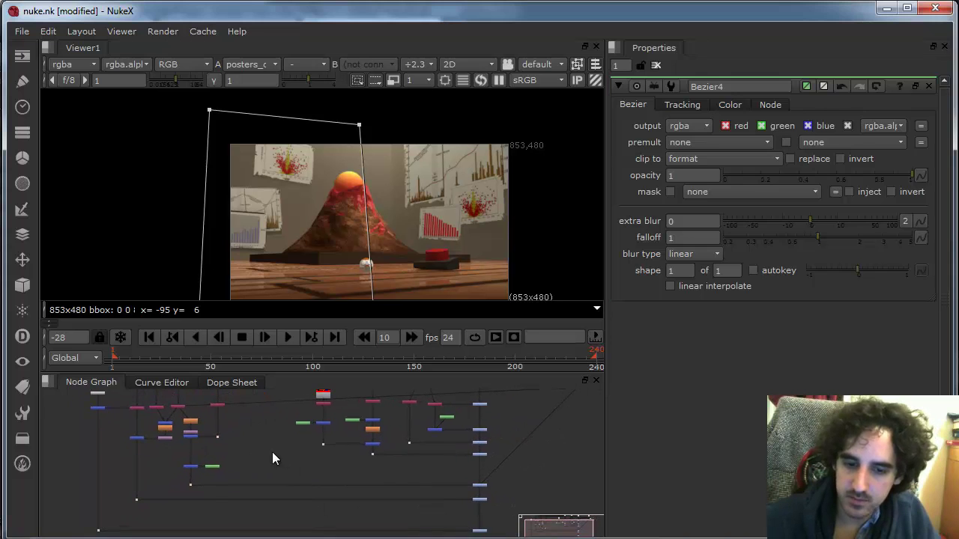
left_click_drag(272, 452, 310, 483)
scroll(330, 483, "up", 2)
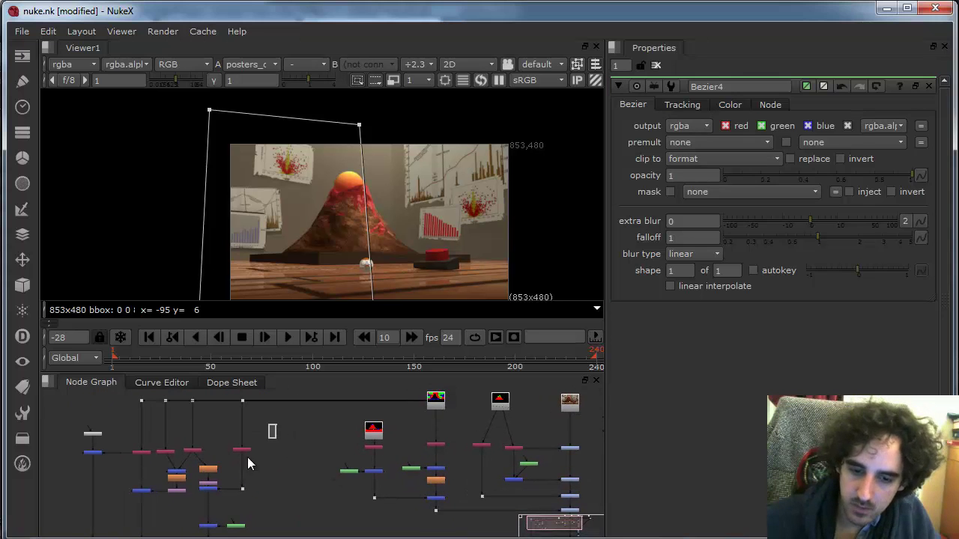
- Copy the Shuffle node into a new branch beside the existing ones and connect it to the multicolored matte Read node through a Dot
left_click_drag(248, 463, 188, 450)
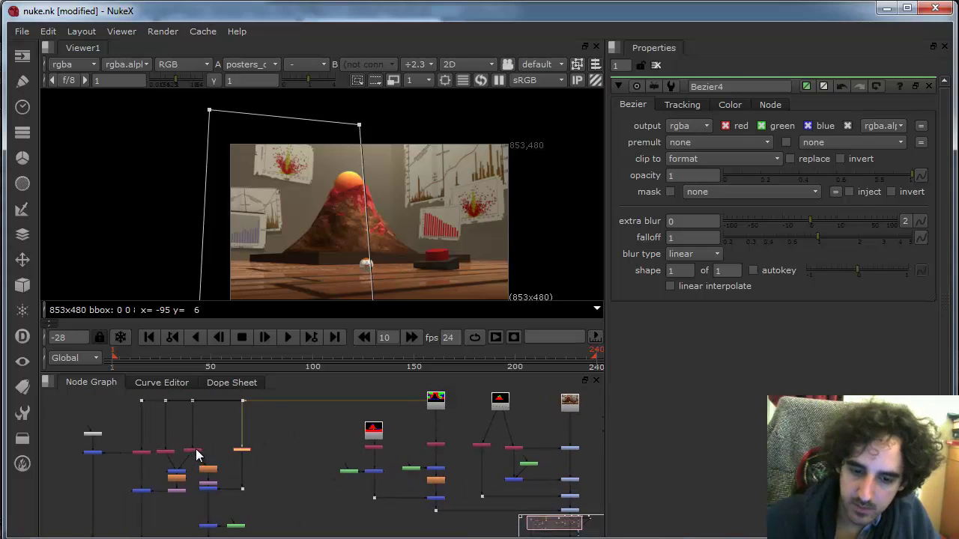
left_click(195, 449)
left_click(293, 440)
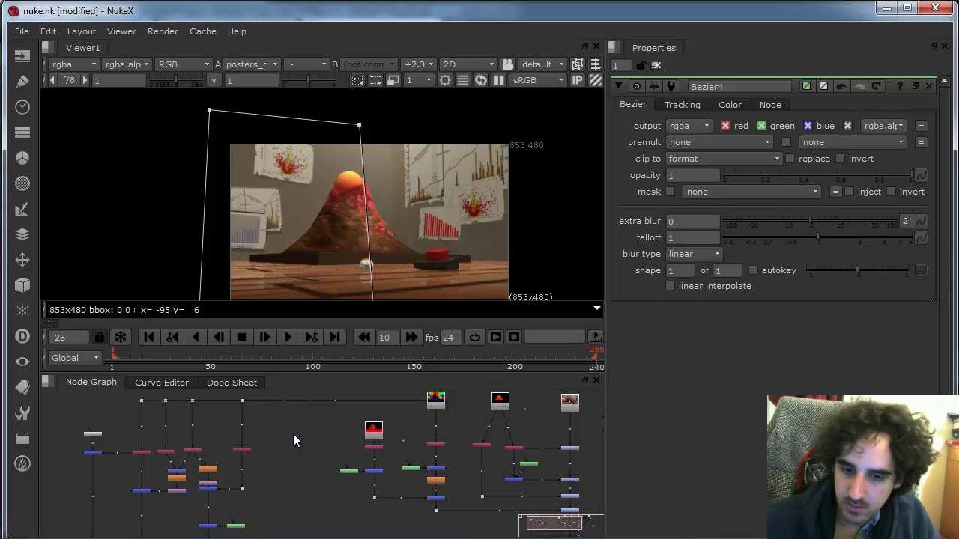
left_click_drag(284, 458, 373, 432)
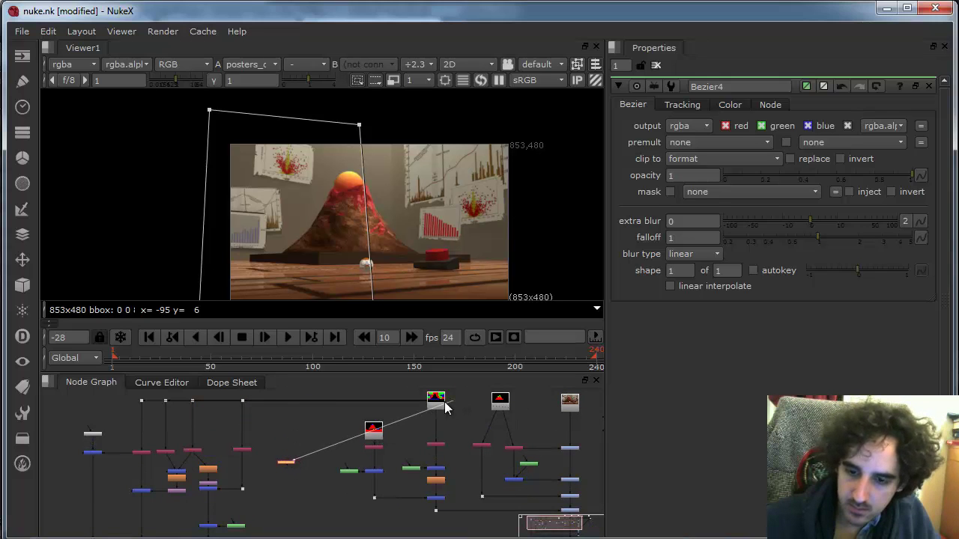
left_click_drag(444, 401, 442, 402)
left_click_drag(361, 431, 283, 403)
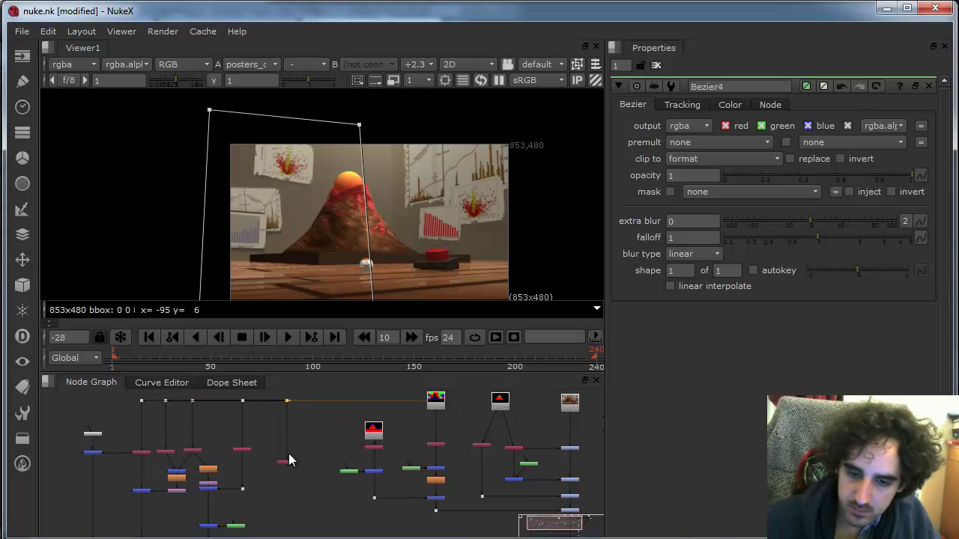
left_click_drag(291, 460, 289, 459)
scroll(304, 466, "up", 2)
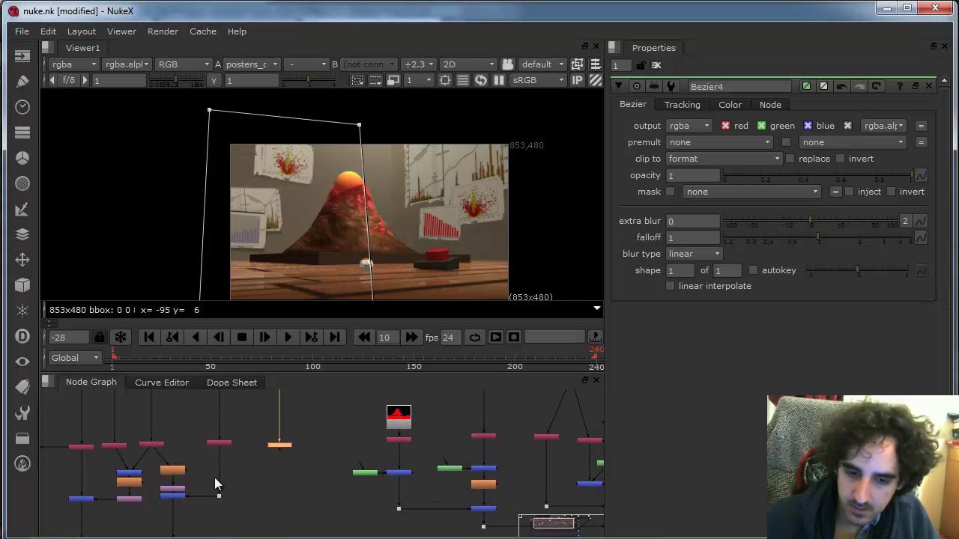
- Copy the Blur and Transform pair from the first poster matte branch and place the copy below the new Shuffle
left_click(174, 471)
left_click(290, 476)
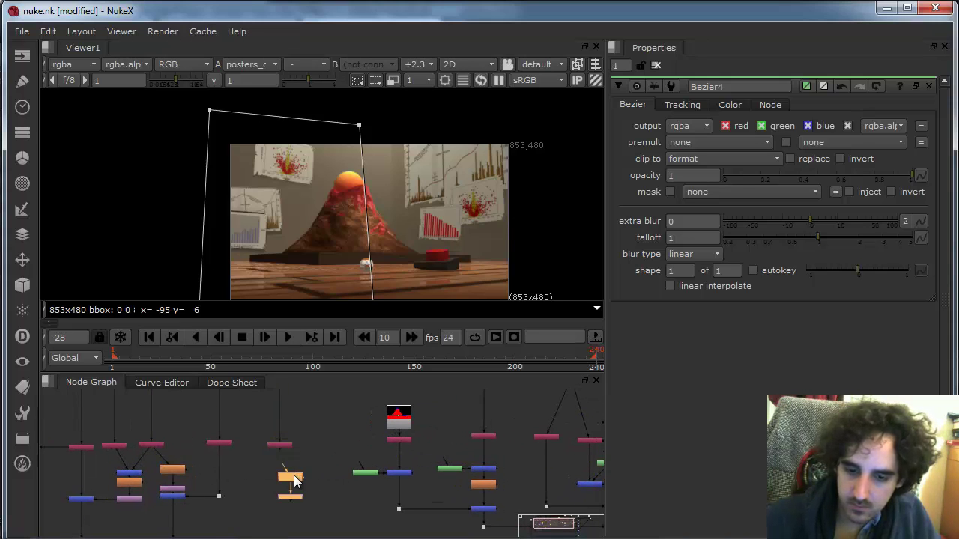
left_click_drag(294, 475, 280, 469)
left_click(215, 490)
left_click(203, 494)
left_click(252, 513)
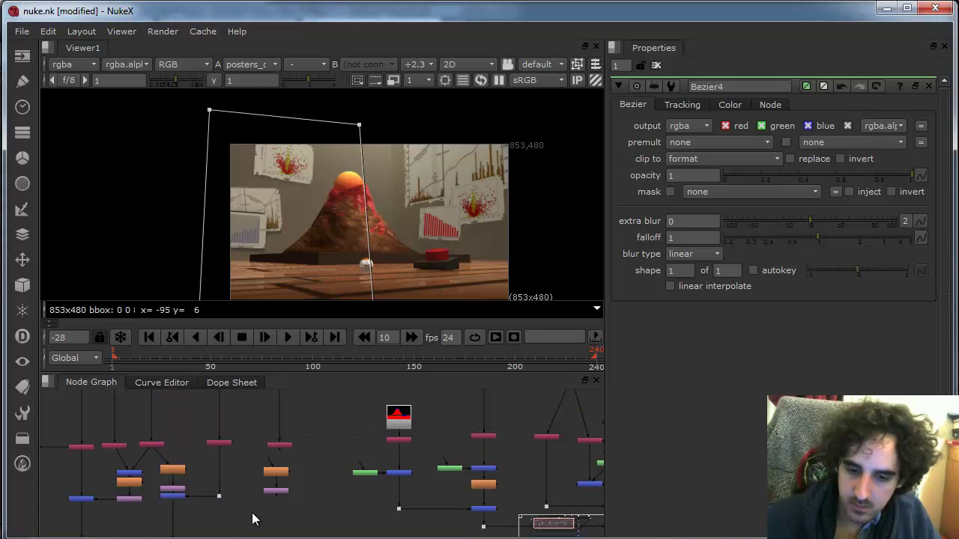
- Add an In merge below the copied Transform, link it to the neighboring Shuffle's Dot, connect the Blur to the new Shuffle, and align the branch
key("m")
left_click_drag(246, 507, 276, 515)
key("1")
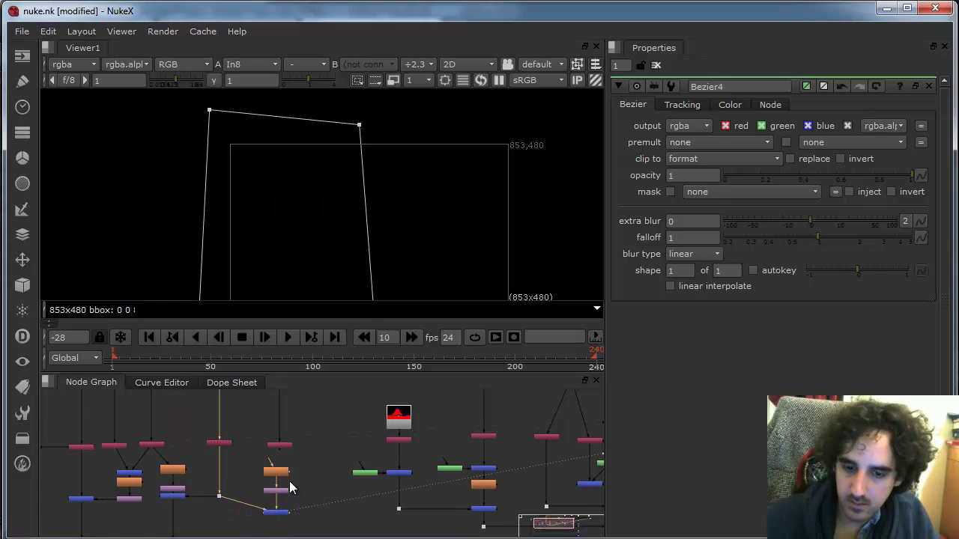
left_click_drag(272, 461, 278, 447)
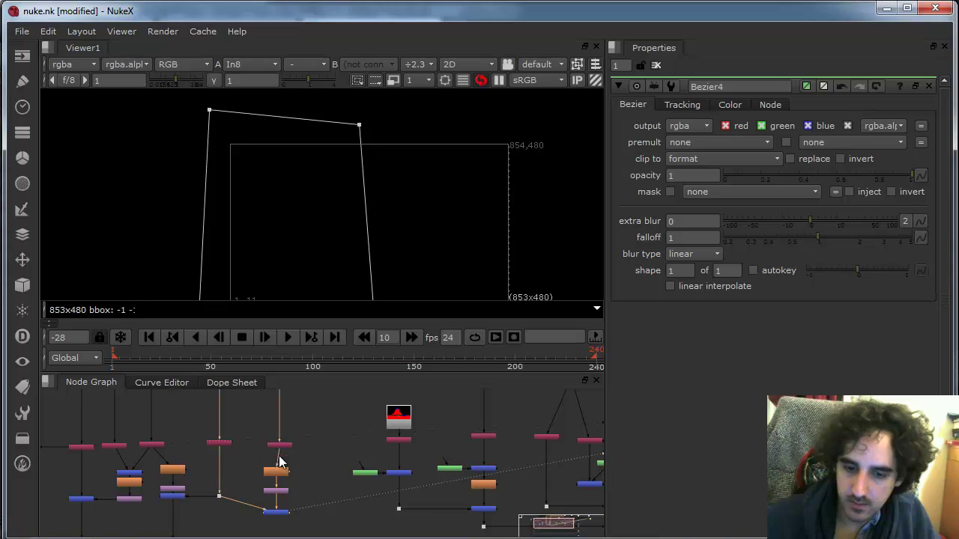
left_click(312, 487)
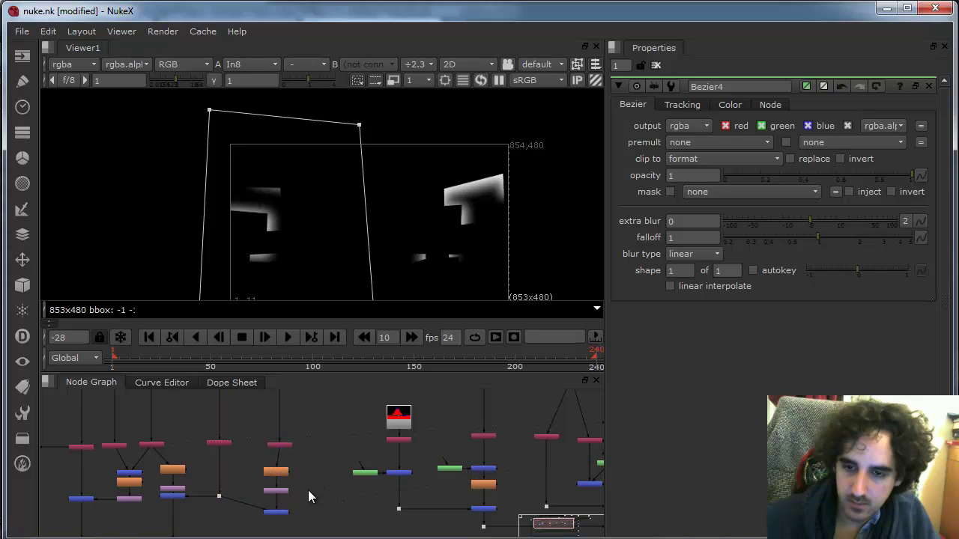
left_click(280, 470)
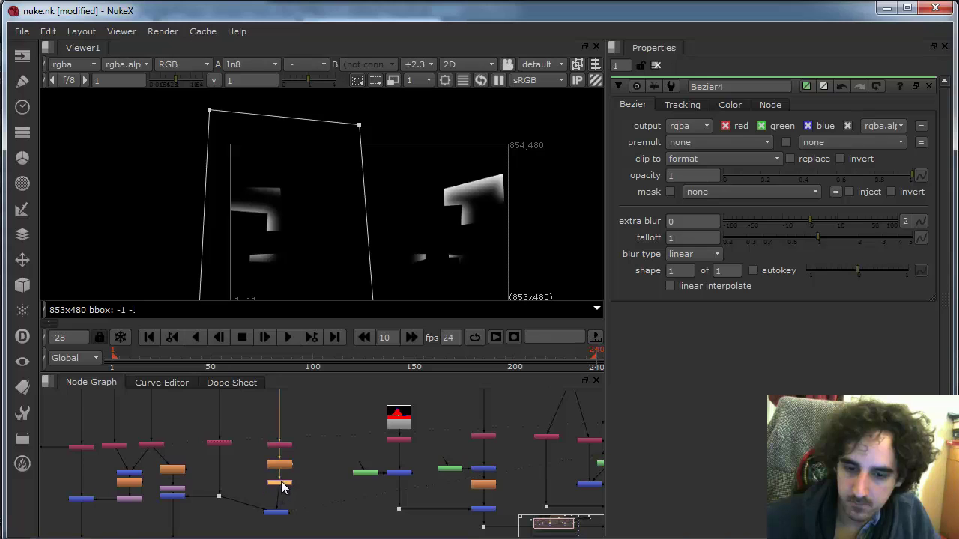
key("d")
key("d")
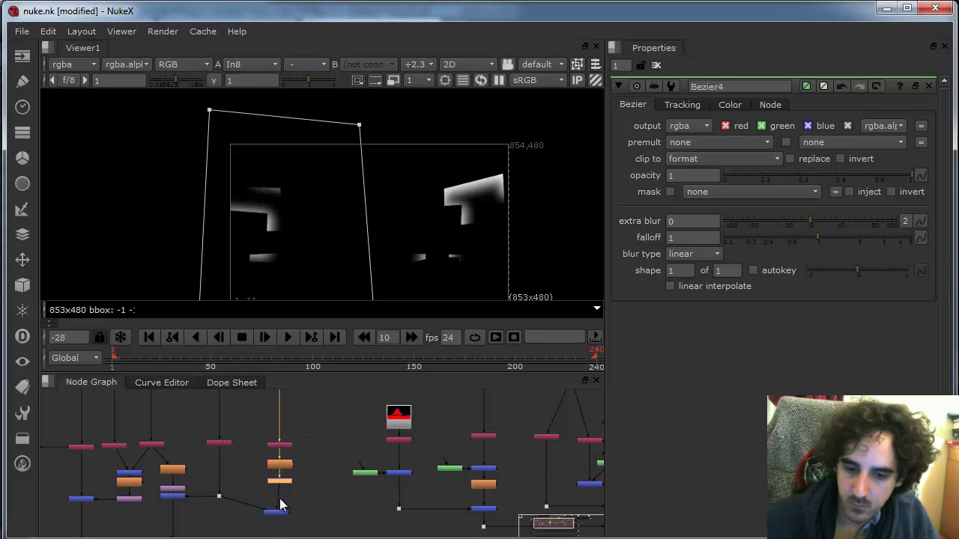
left_click_drag(278, 512, 263, 421)
- Copy the lower In node and its Bezier beneath the new In node, connect them, and turn on invert for the copied Bezier
scroll(298, 500, "down", 1)
left_click_drag(171, 481, 281, 486)
key("ctrl+c")
left_click(284, 482)
key("ctrl+v")
left_click(288, 471)
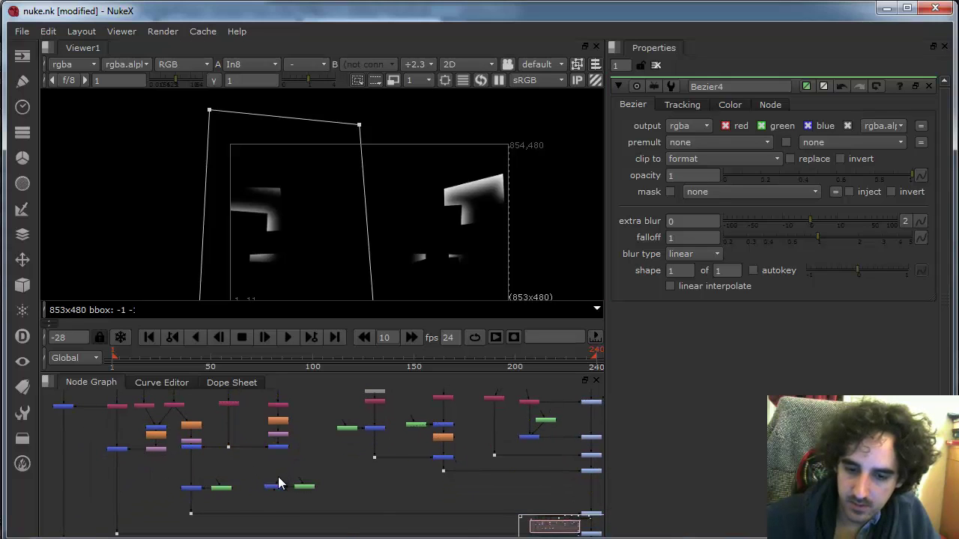
left_click(305, 488)
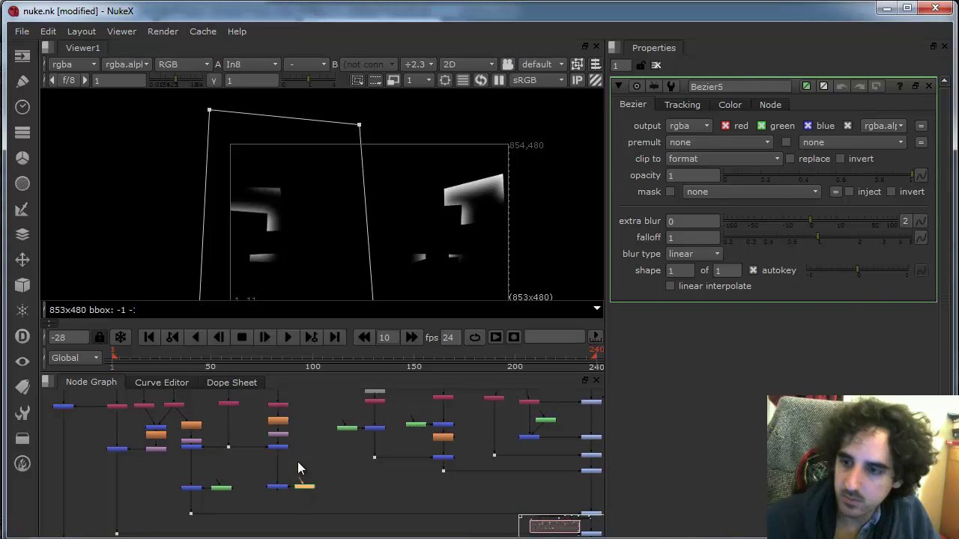
scroll(367, 445, "down", 4)
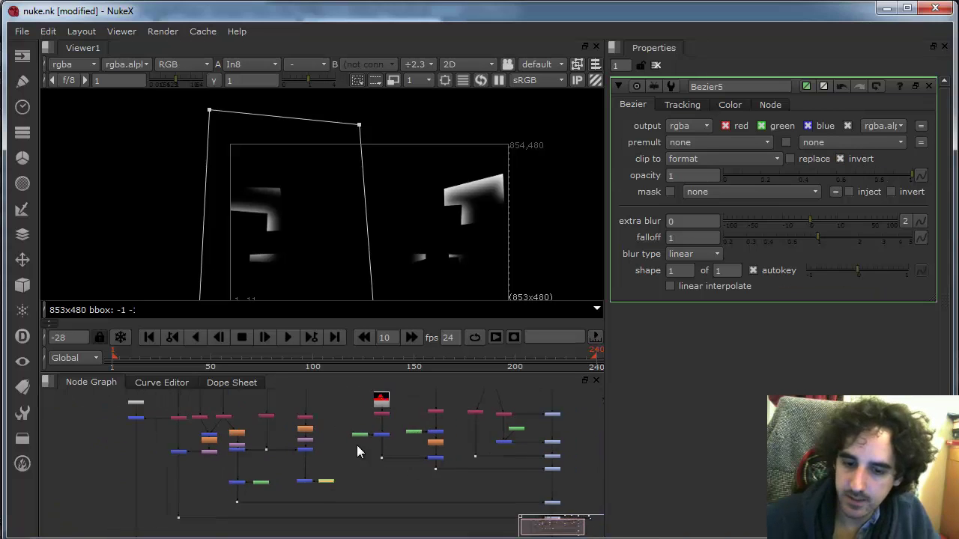
- Copy the poster color correction node masked by the first matte branch and insert the copy directly above it in the main pipe
left_click_drag(378, 432, 318, 432)
scroll(446, 441, "up", 3)
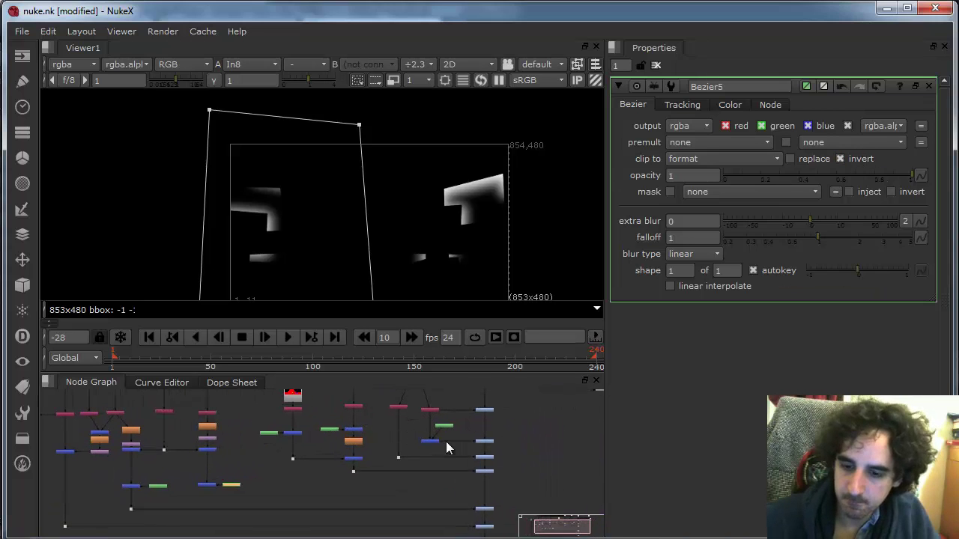
left_click(489, 508)
key("ctrl+c")
left_click(495, 495)
key("ctrl+v")
left_click_drag(496, 495, 488, 494)
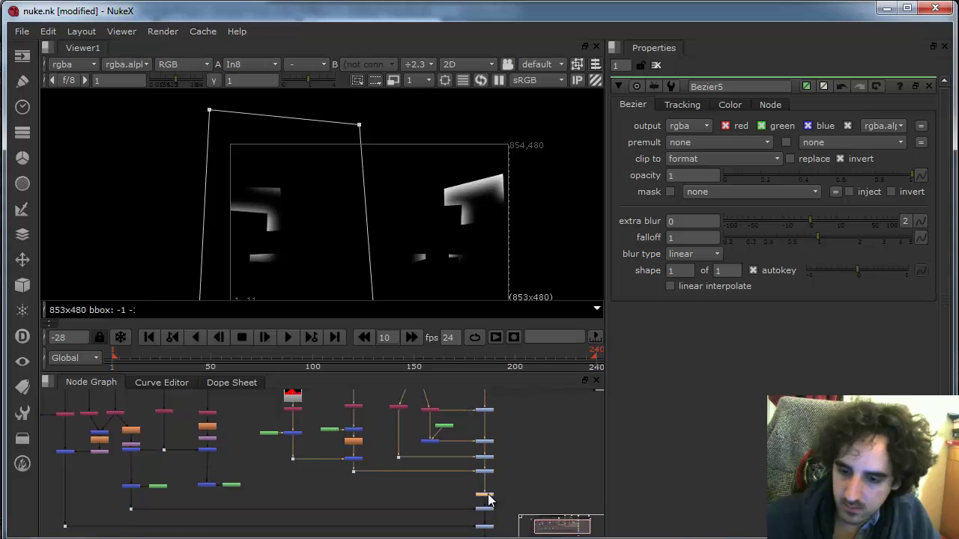
- Mask the new poster color correction with the new branch's lower In node, routing the link through a Dot
left_click(248, 500)
left_click(209, 485)
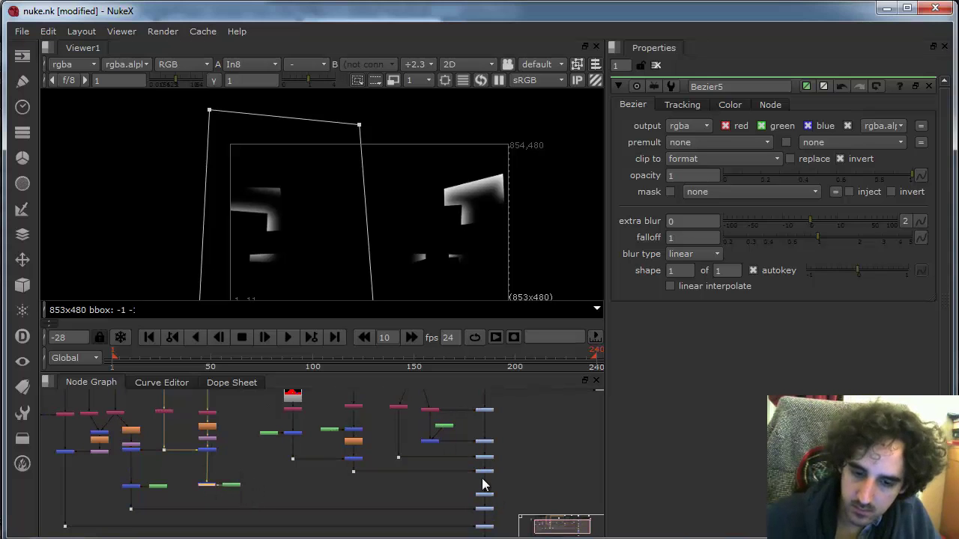
left_click(488, 495, "shift")
key("y")
left_click(526, 462)
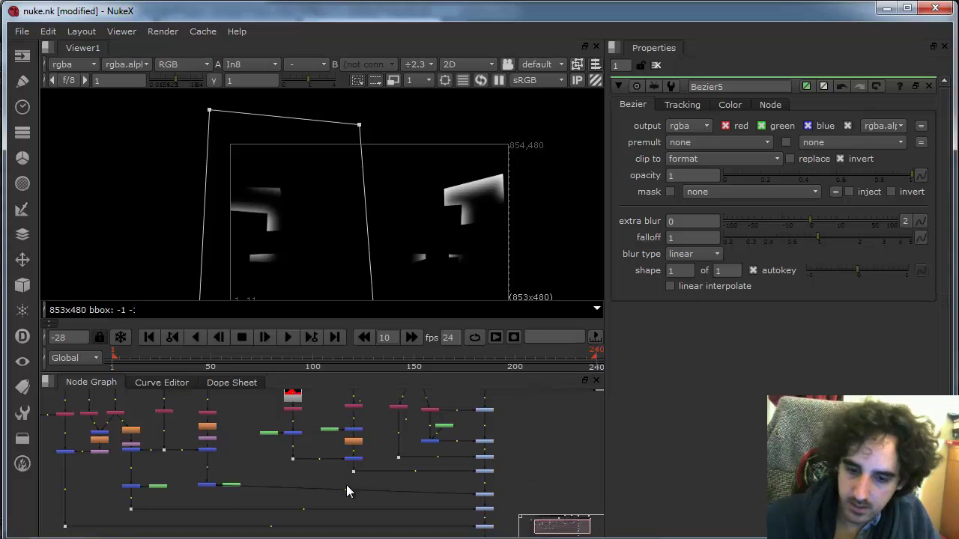
left_click_drag(345, 487, 207, 498)
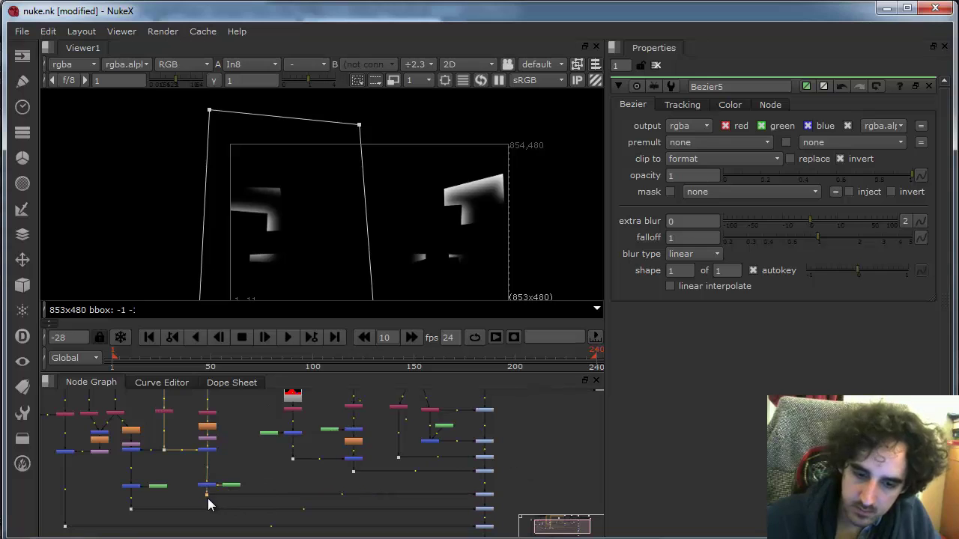
- View the composite at the new poster color correction and toggle that node off and on to compare its effect
left_click(488, 472)
key("1")
left_click(487, 495)
key("1")
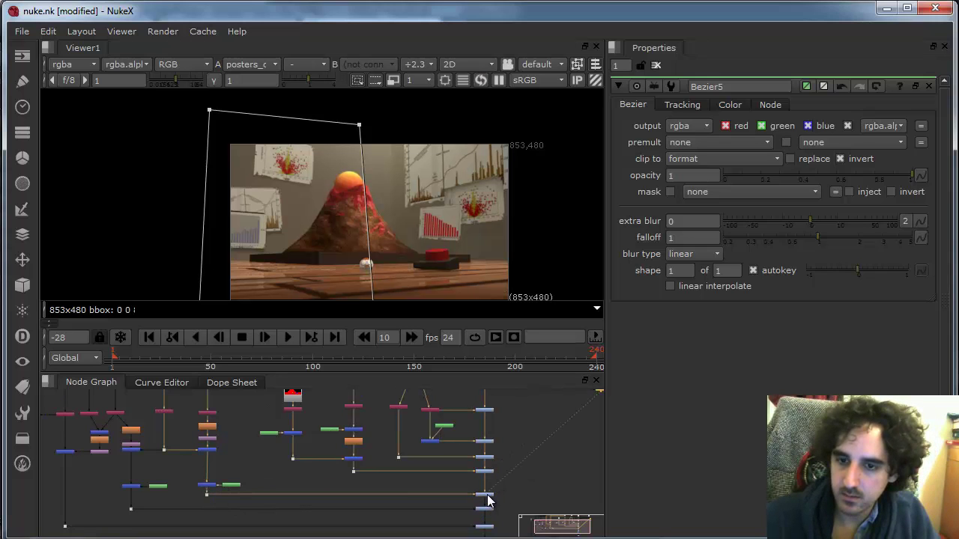
scroll(510, 201, "up", 3)
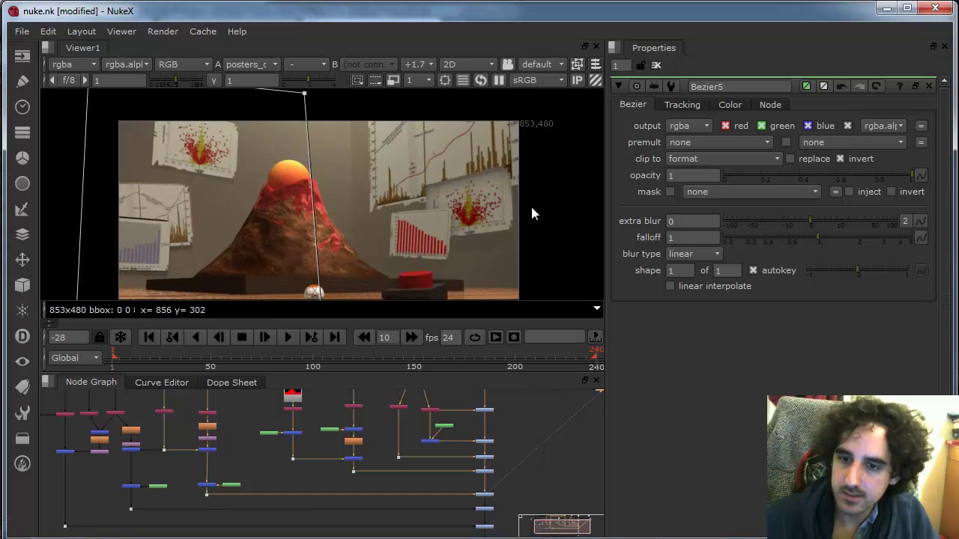
left_click(484, 496)
key("d")
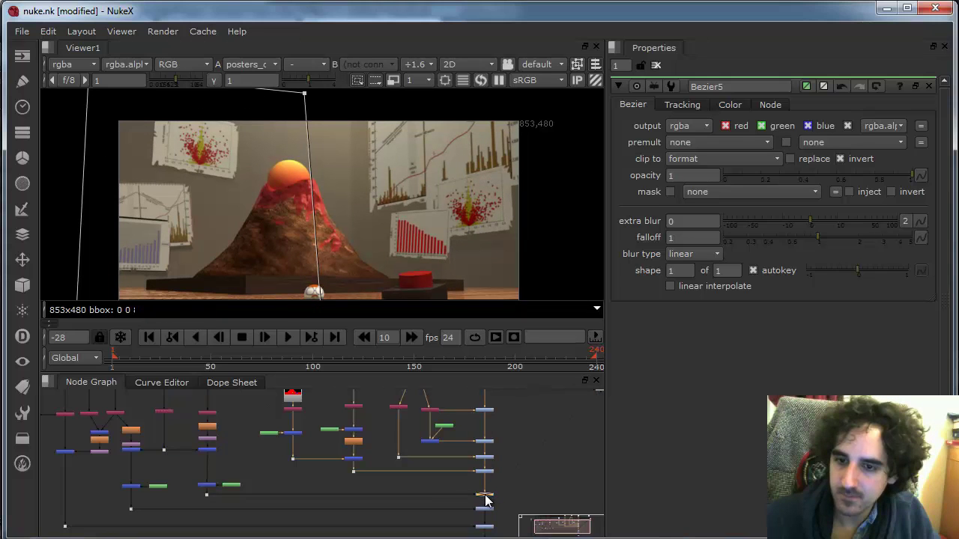
key("d")
key("d")
key("d")
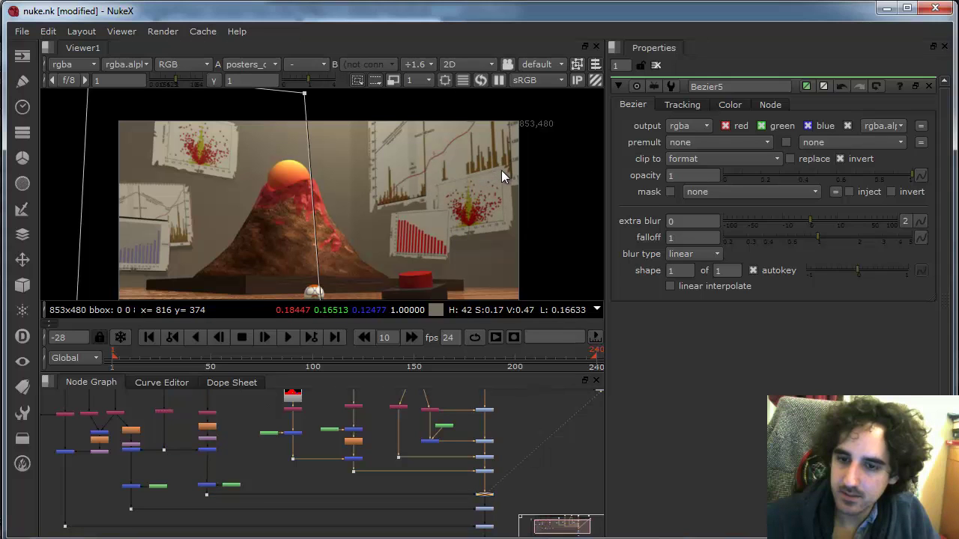
- Turn off invert and autokey on Bezier5 and reshape it into a quadrilateral around the lower right of the image, cutting across the right posters
left_click(232, 485)
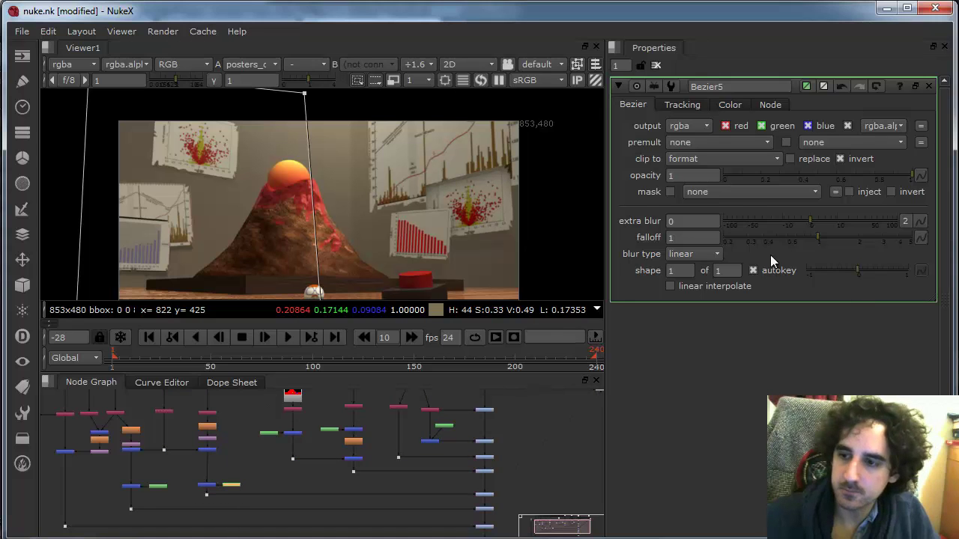
left_click(842, 159)
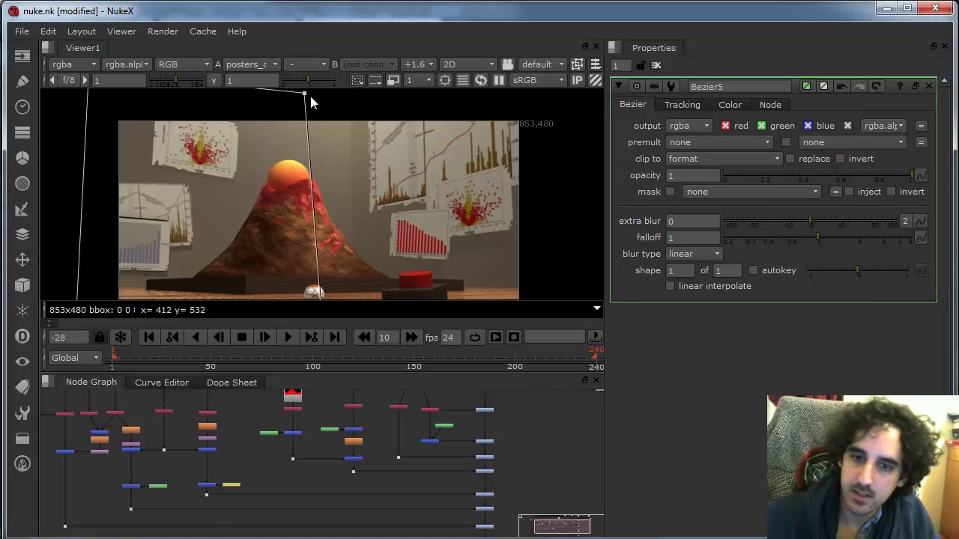
left_click_drag(305, 93, 553, 193)
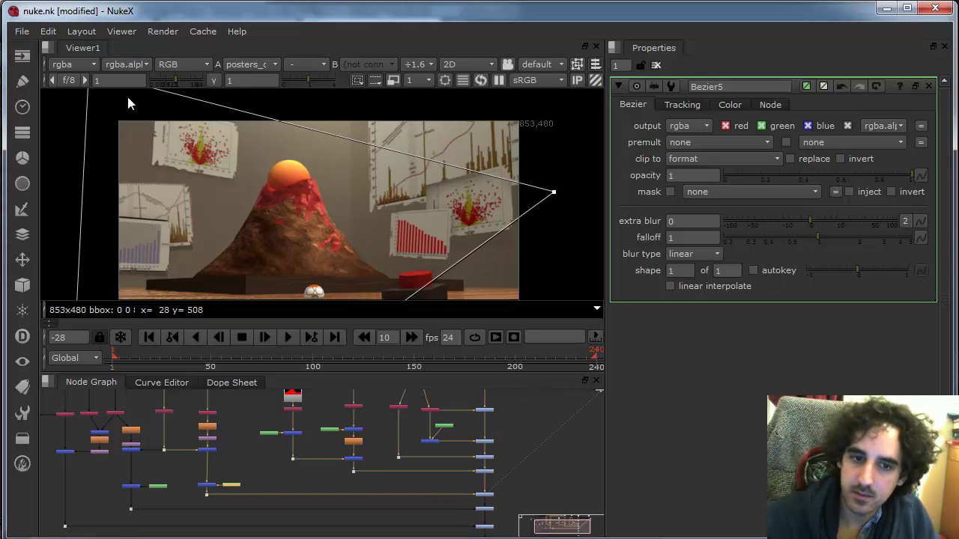
scroll(146, 153, "down", 3)
left_click_drag(138, 105, 277, 177)
left_click_drag(260, 250, 418, 262)
left_click_drag(129, 268, 284, 254)
scroll(351, 186, "up", 4)
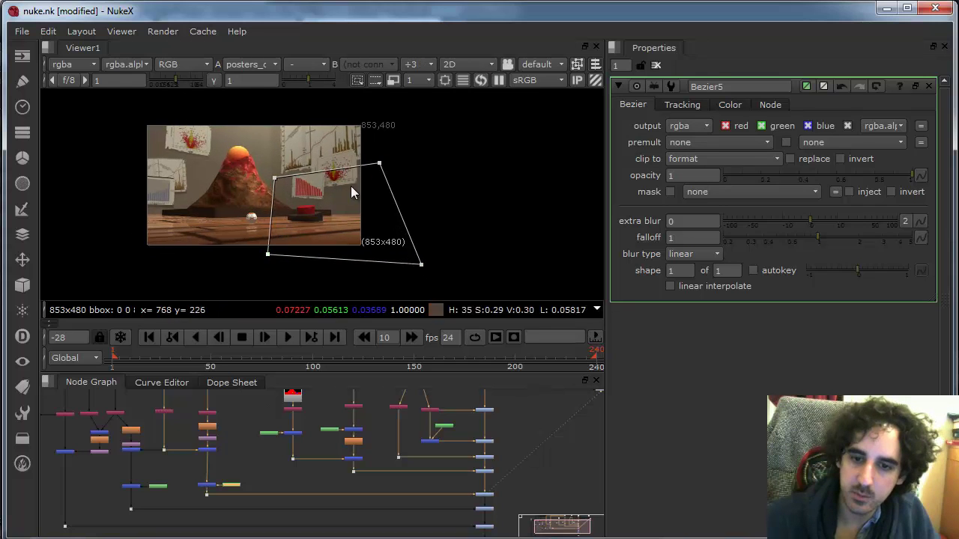
- Fine-tune the two upper corners of Bezier5 along the poster overlap and pull out feather points from them to soften the edge
left_click_drag(426, 135, 431, 118)
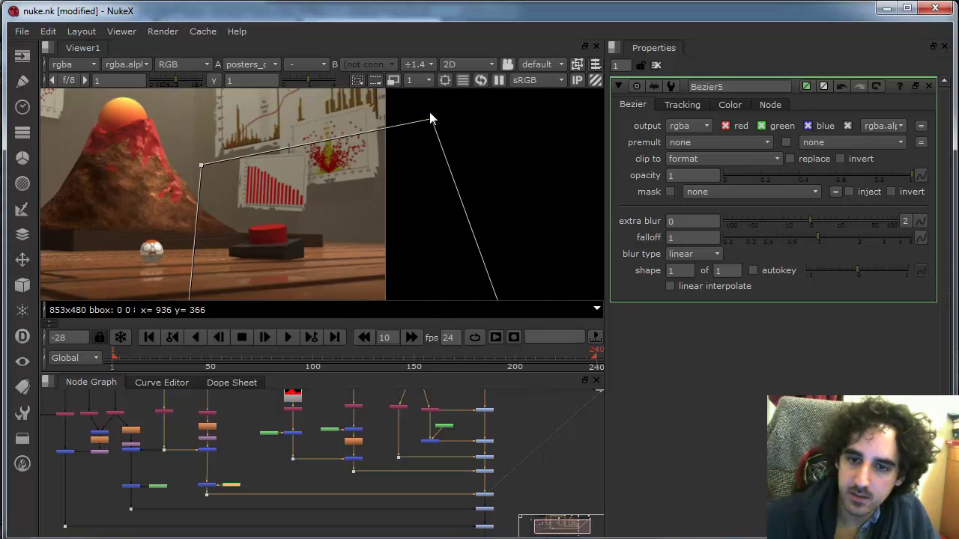
left_click_drag(203, 164, 202, 165)
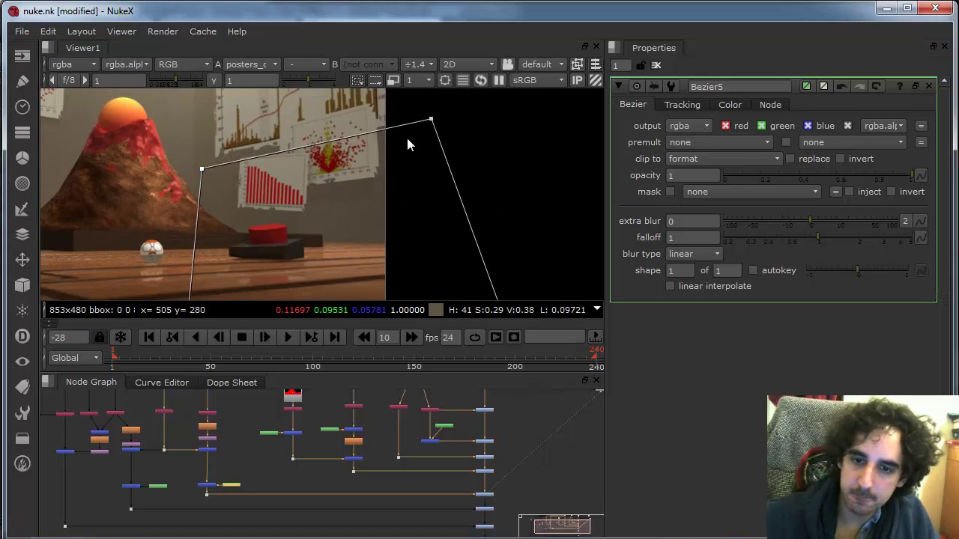
left_click_drag(430, 120, 433, 134)
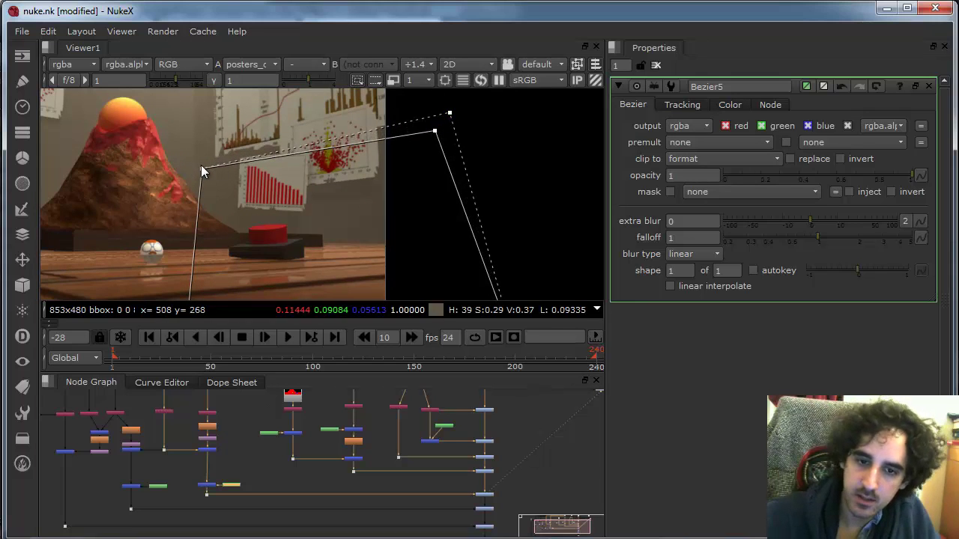
left_click_drag(201, 165, 187, 155)
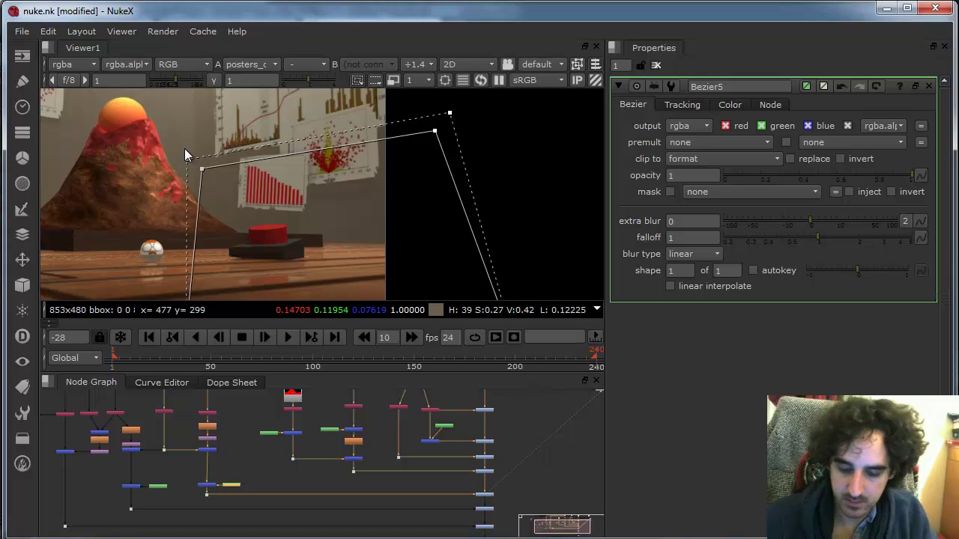
- Toggle the viewer overlay off and on to examine the poster shadows without the Bezier outline
key("o")
key("o")
key("o")
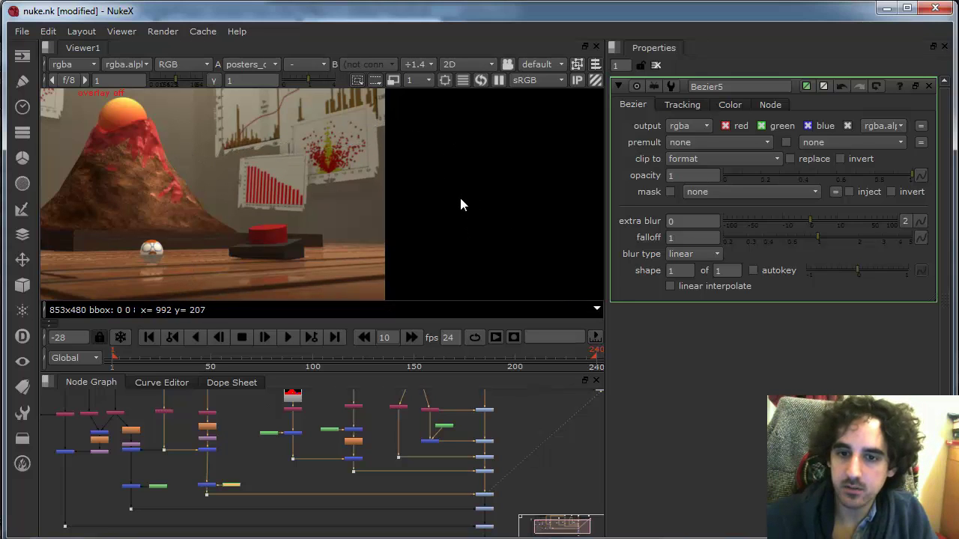
key("o")
key("o")
key("o")
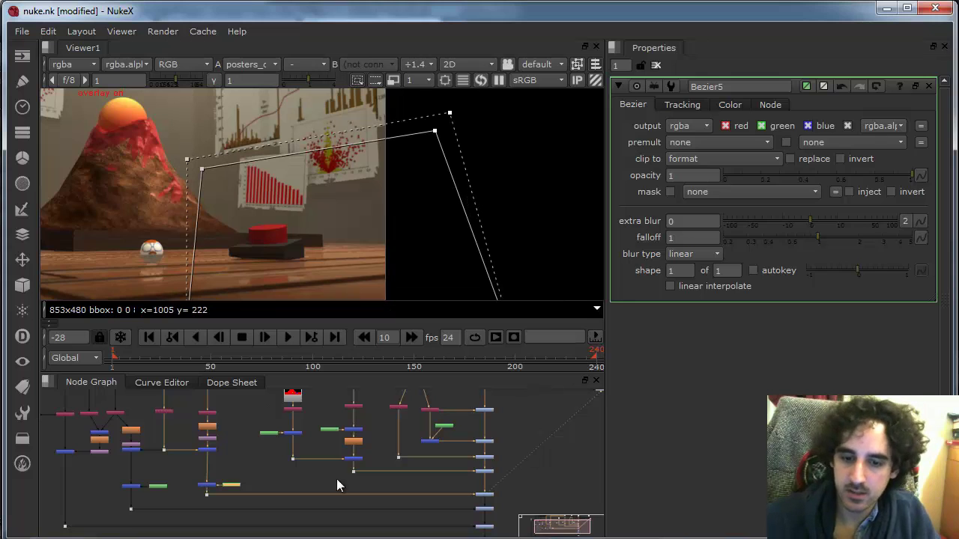
- View the matte output by the first poster branch's upper In node
scroll(266, 486, "up", 2)
left_click(121, 446)
key("1")
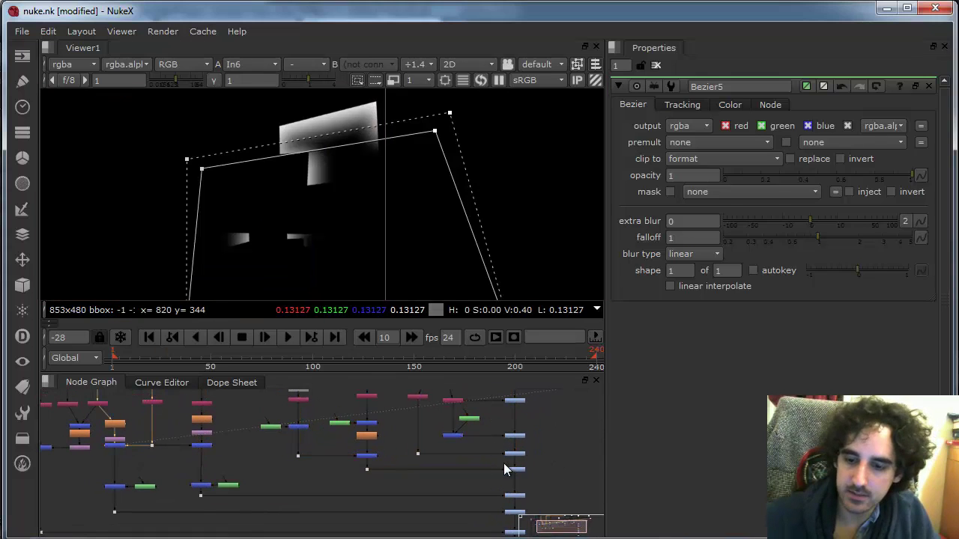
- Compare the posters contact color correction with the matte output by the first poster branch's upper In node
left_click(514, 497)
key("1")
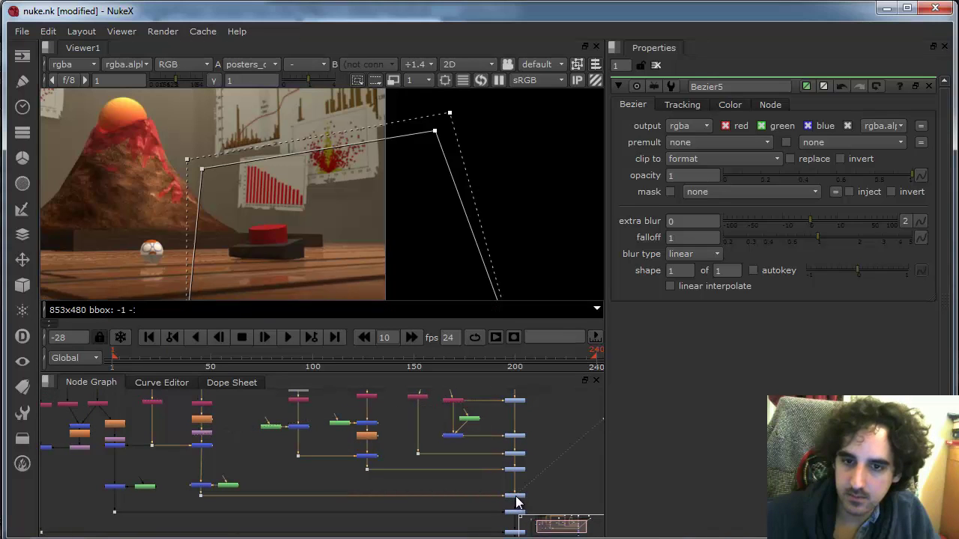
left_click(116, 445)
key("1")
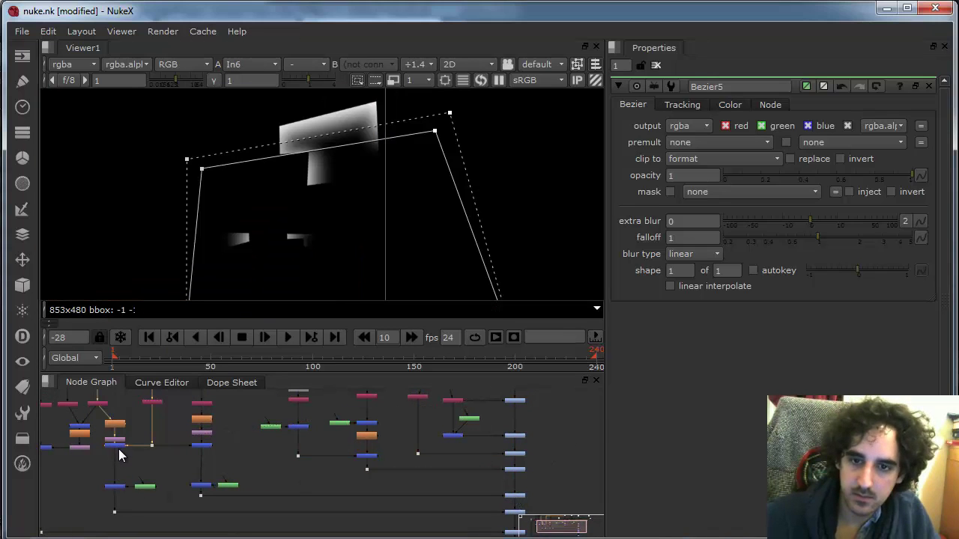
- Examine the Blur4, offset and In8 outputs of the second poster branch against the posters contact color correction
left_click(205, 446)
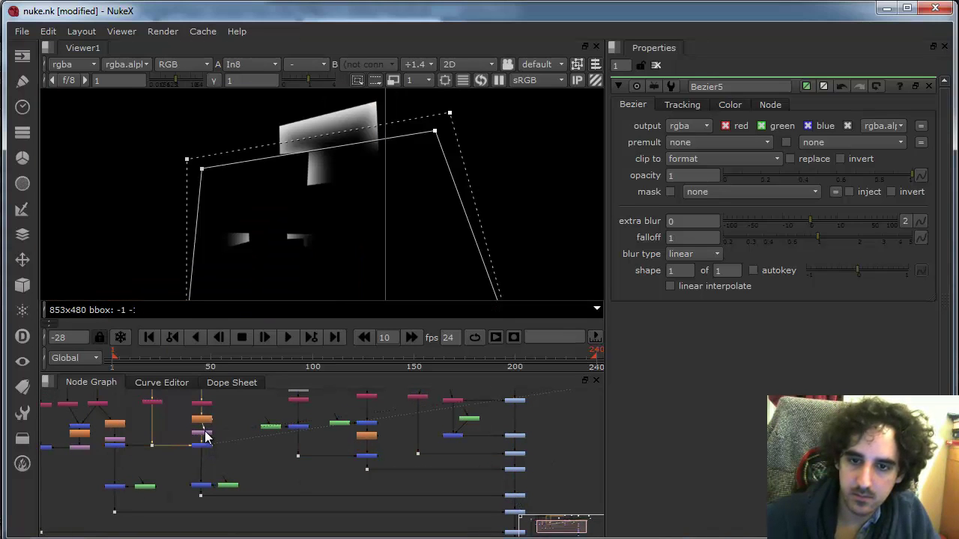
left_click(205, 417)
key("1")
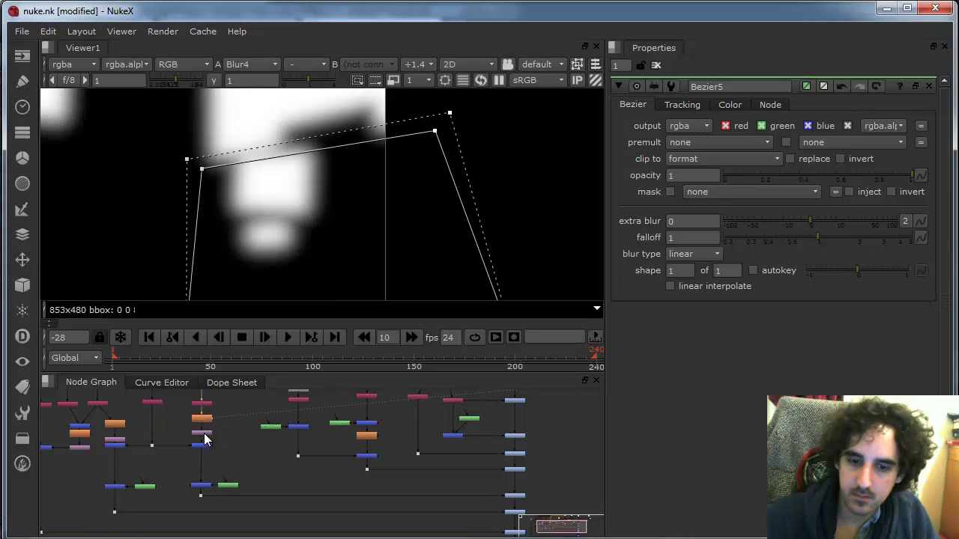
left_click(204, 432)
key("1")
left_click(205, 442)
key("1")
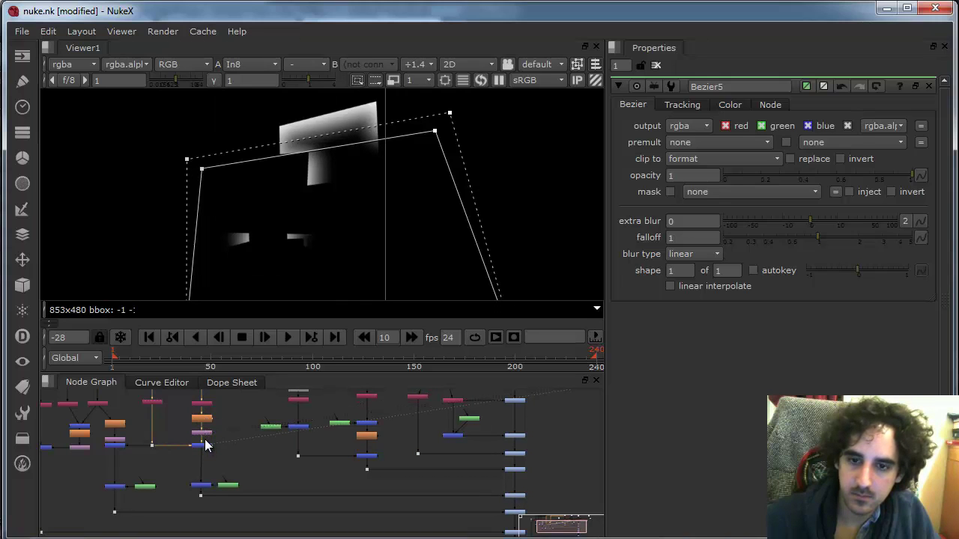
left_click(514, 496)
key("1")
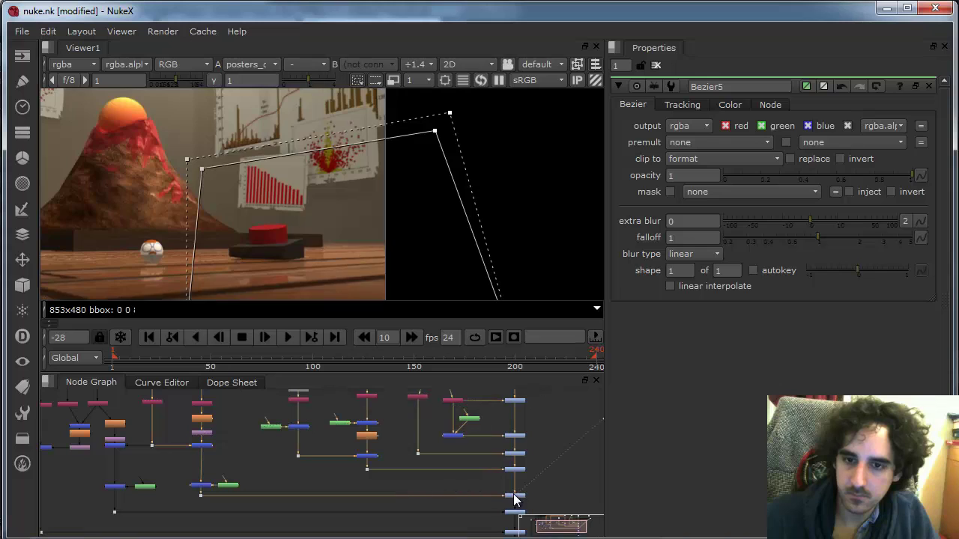
left_click(206, 434)
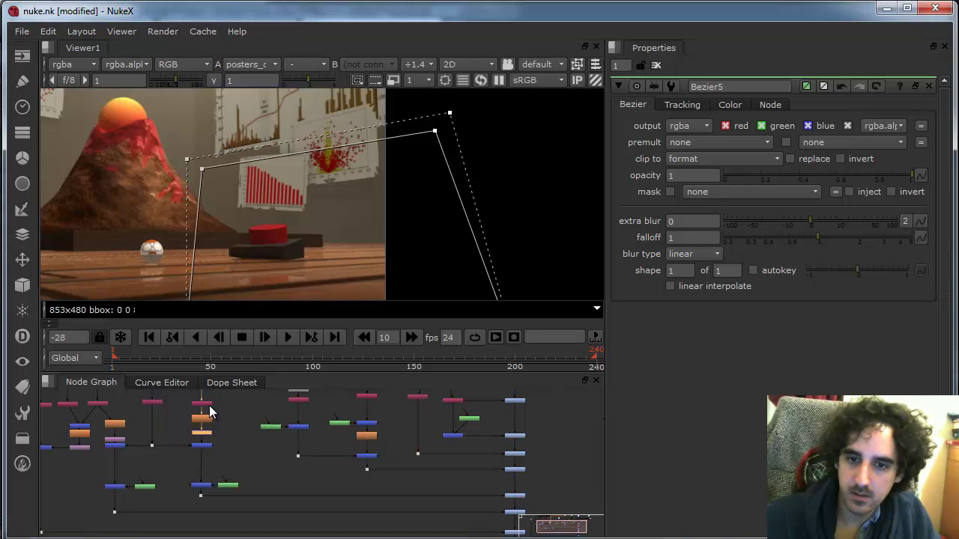
left_click(514, 497)
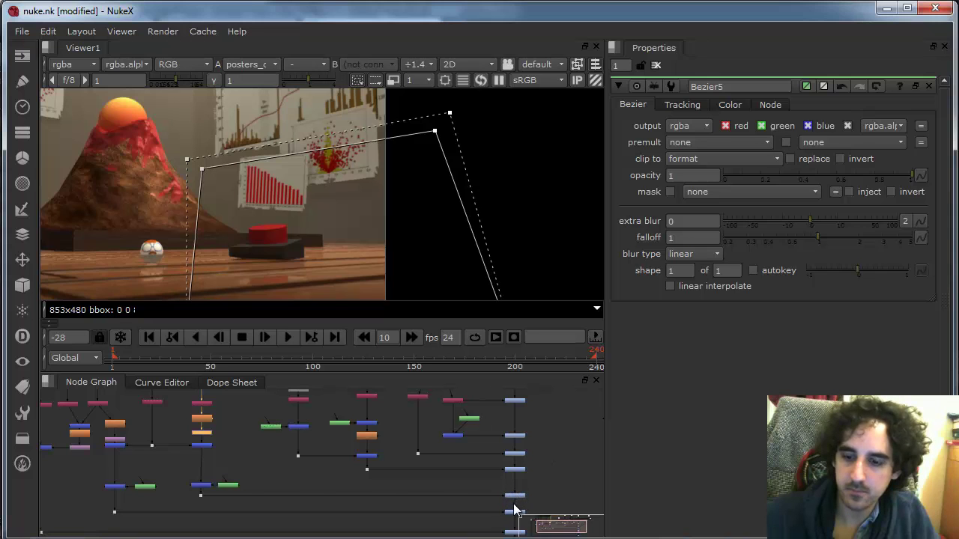
- Shift the four lowest color corrections further down the main pipe to open a gap, and open posters_contact_wall1's properties
left_click_drag(497, 466, 368, 412)
scroll(491, 470, "up", 3)
scroll(435, 446, "down", 5)
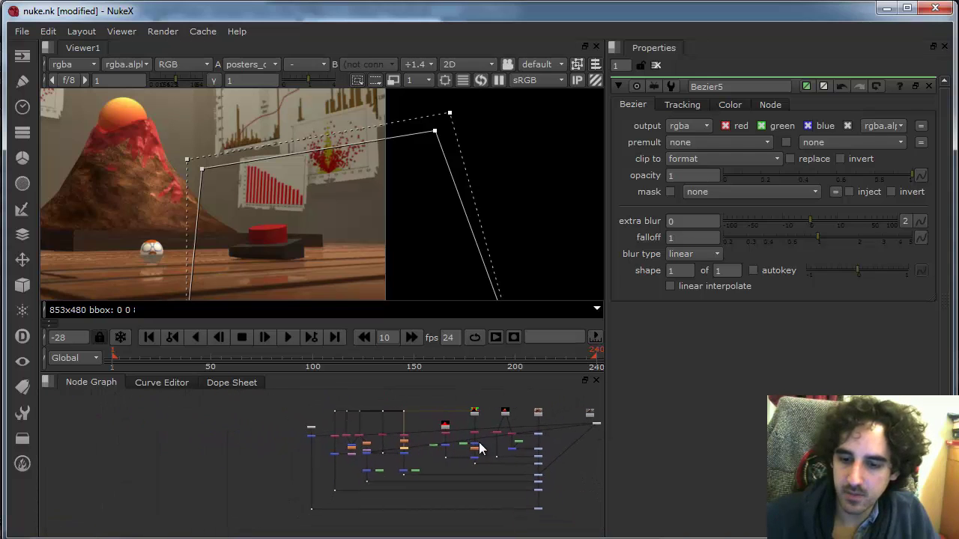
left_click_drag(458, 512, 131, 457)
scroll(444, 473, "up", 2)
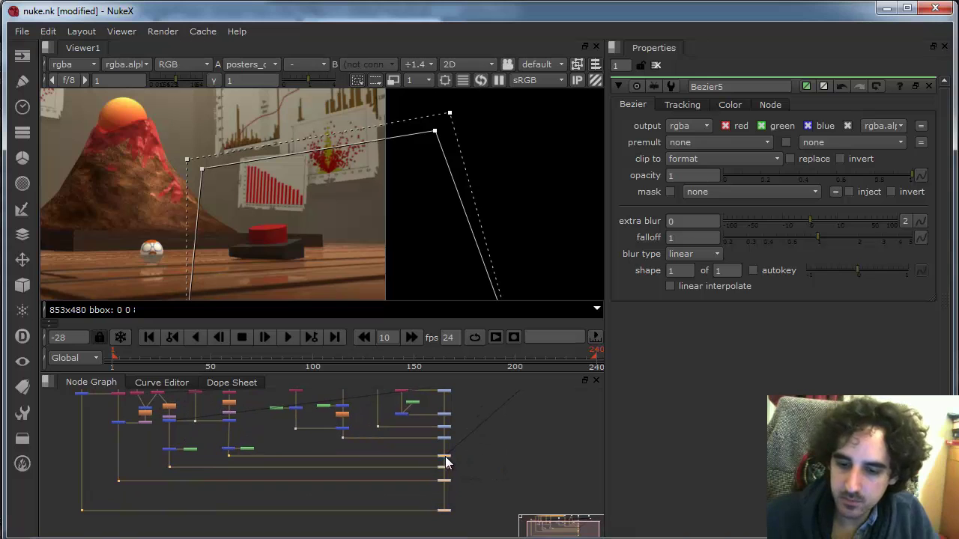
left_click_drag(445, 456, 447, 477)
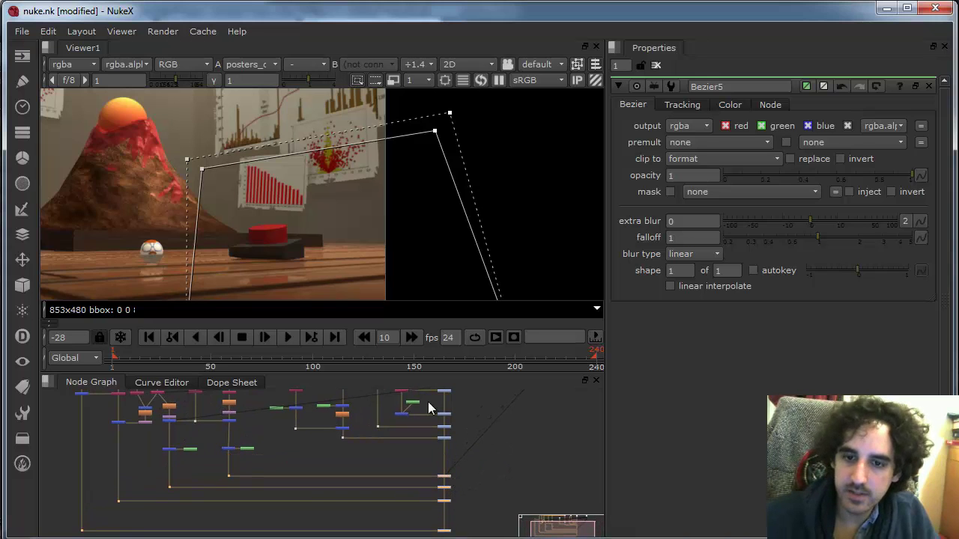
left_click(477, 487)
double_click(446, 487)
scroll(430, 467, "down", 1)
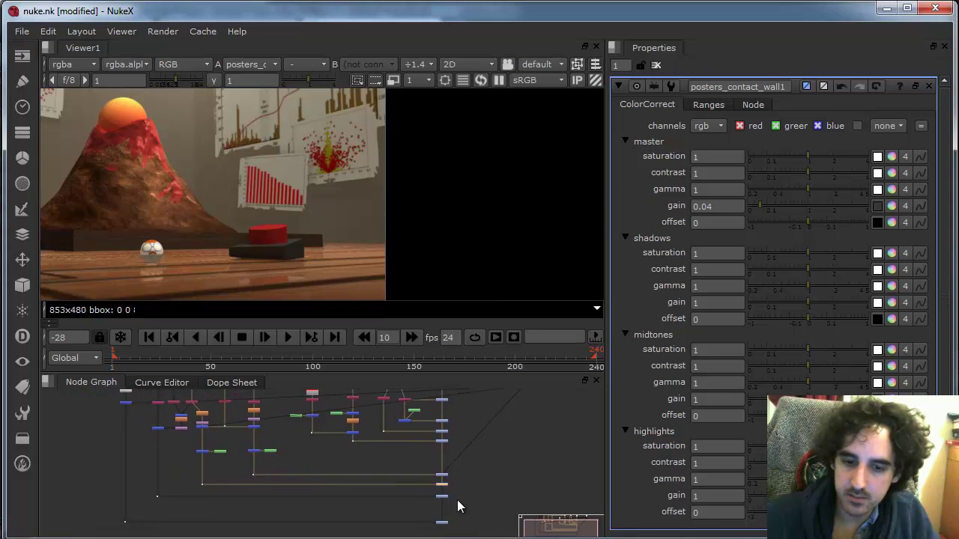
- Select all the poster matte branches together and shift them away from the other branches to make room
scroll(442, 500, "down", 2)
left_click_drag(186, 516, 315, 367)
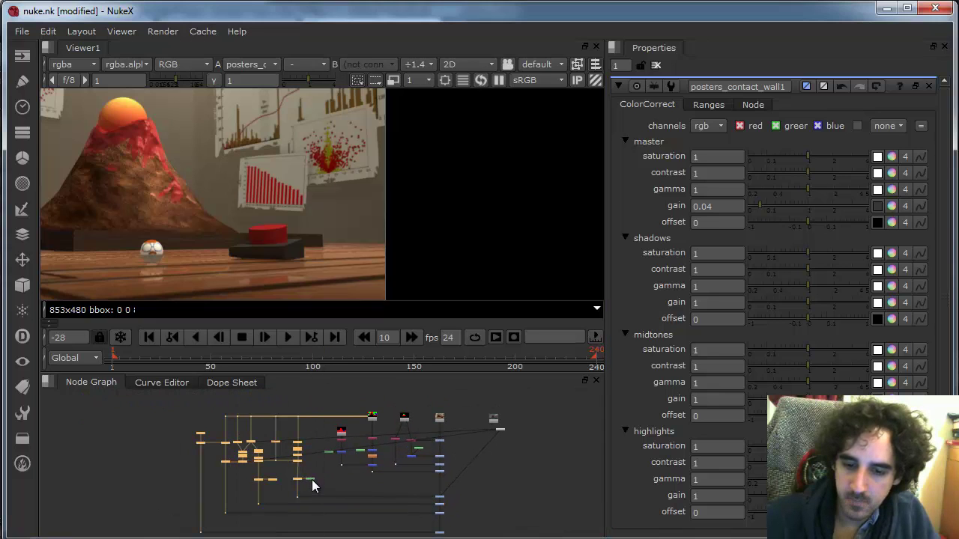
left_click_drag(313, 485, 298, 486)
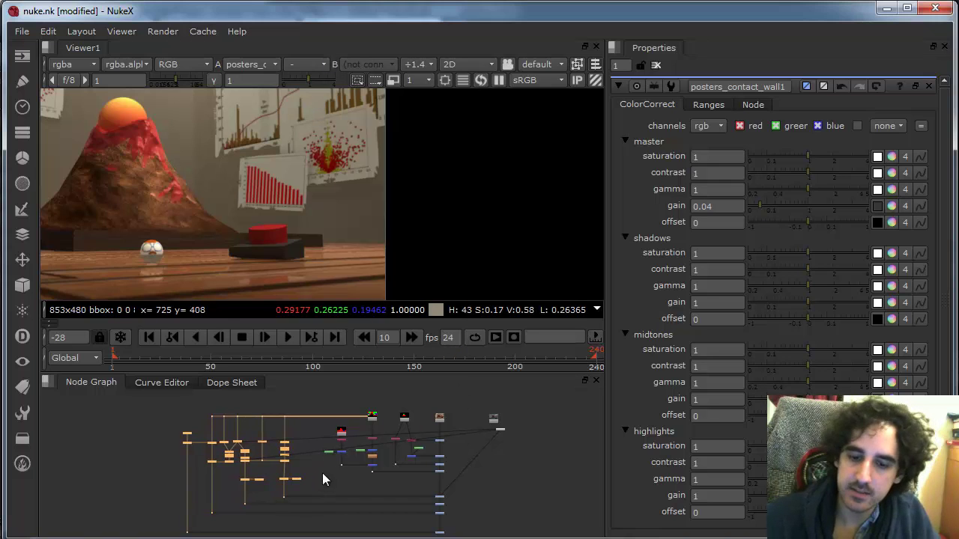
- View the Read3 ID pass, followed by the green poster matte extracted by Shuffle9
scroll(330, 472, "up", 3)
left_click(395, 395, "ctrl+shift")
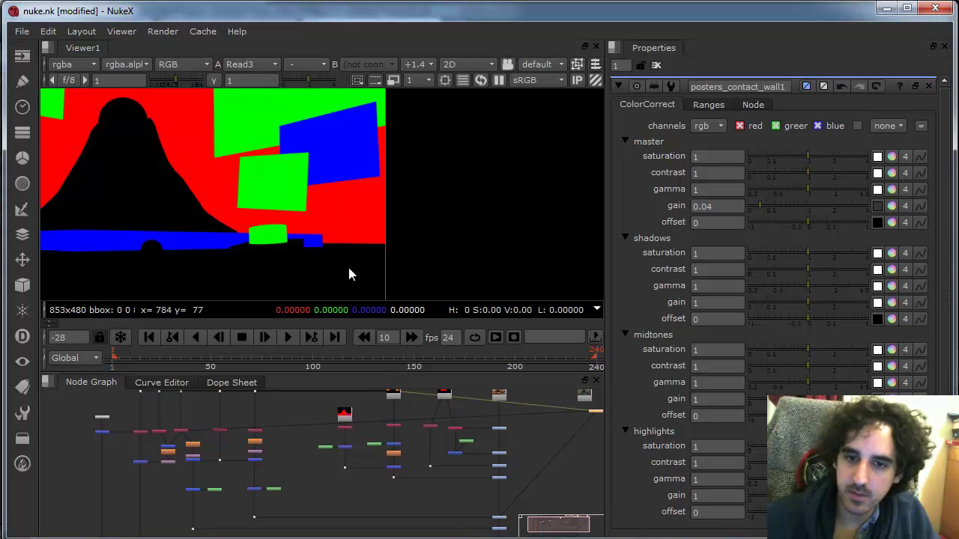
left_click(255, 436)
key("1")
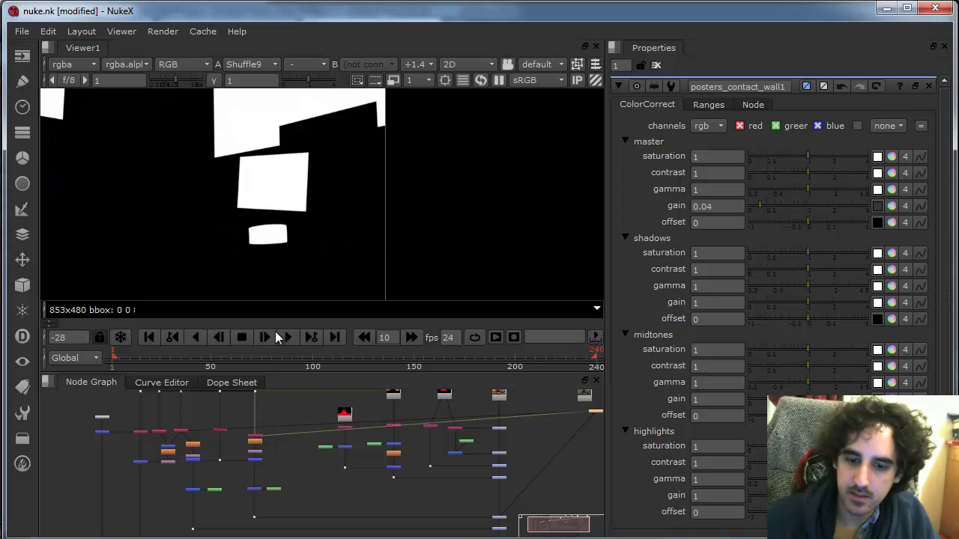
- Copy the second poster branch's lower In node with its Bezier and paste the pair beside the originals
scroll(309, 450, "up", 1)
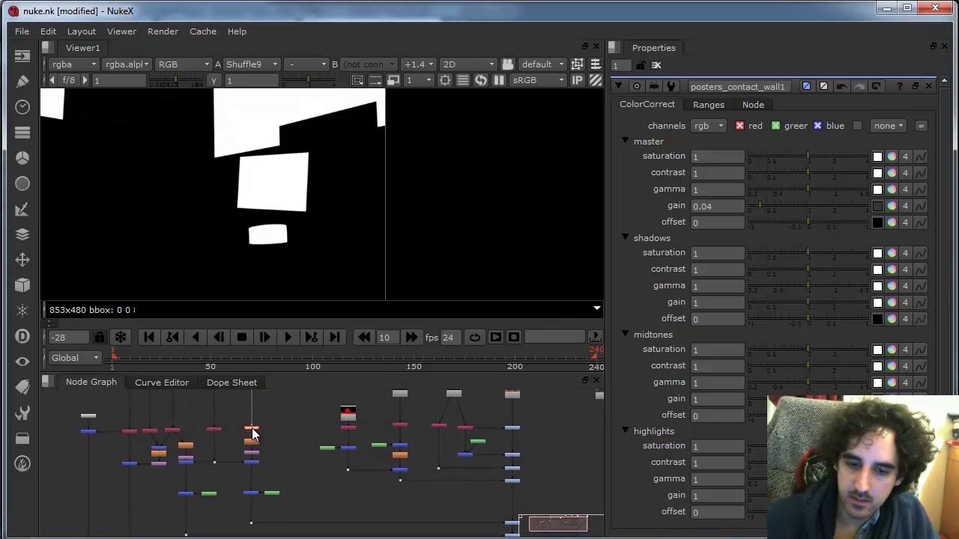
left_click_drag(233, 485, 287, 502)
key("ctrl+c")
left_click(310, 491)
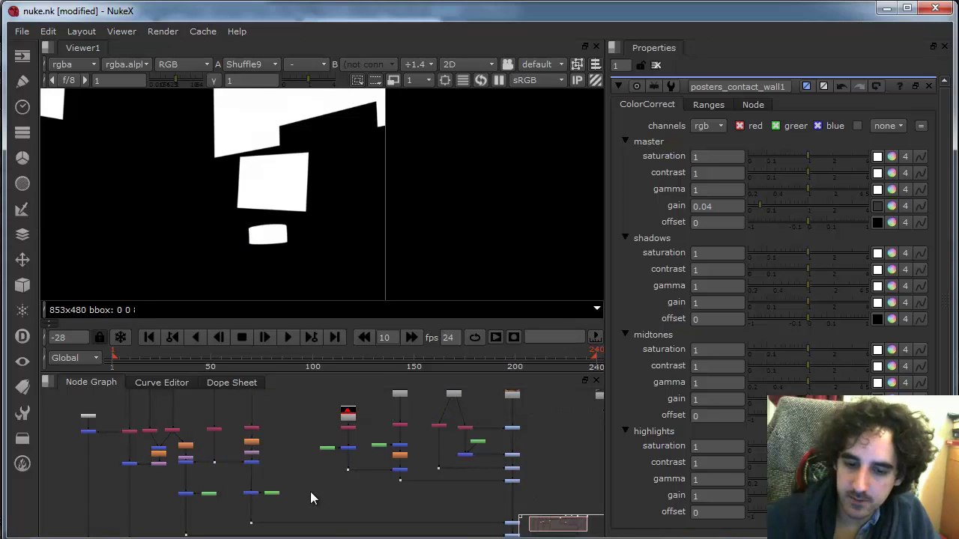
key("ctrl+v")
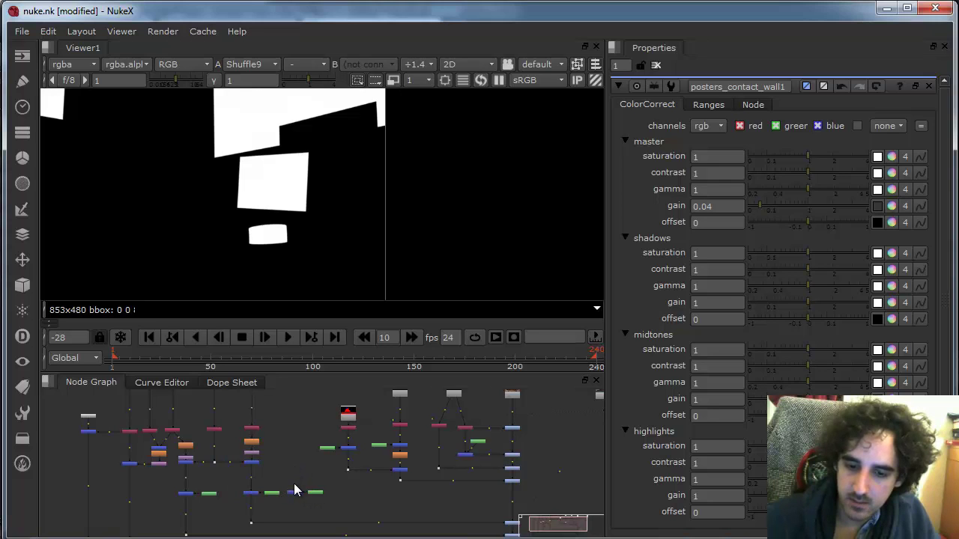
- Connect the pasted In node to the Shuffle9 matte and bend the connection with an elbow Dot
scroll(308, 472, "up", 2)
left_click_drag(288, 505, 210, 405)
left_click_drag(247, 456, 283, 404)
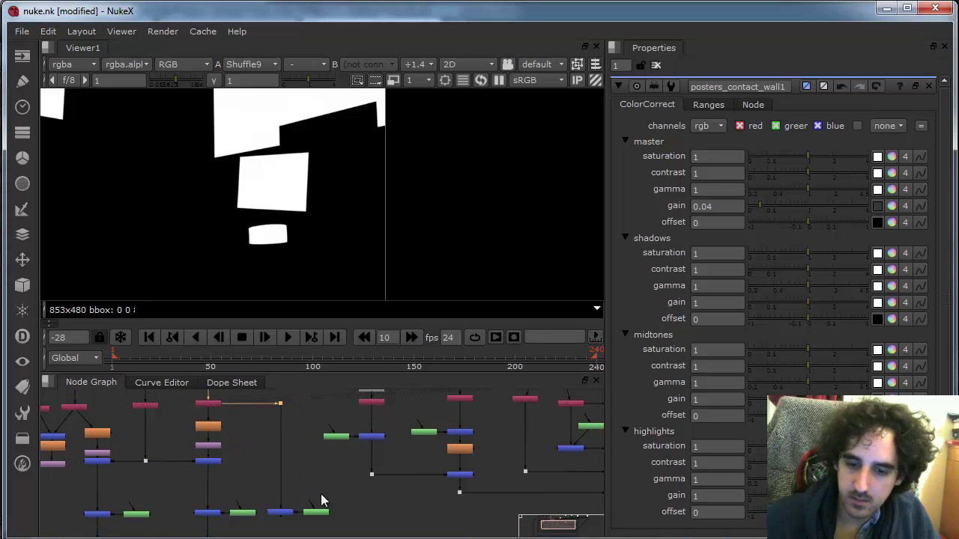
- Add a ColorCorrect node and insert it in the main pipe's gap above the contact shadow corrections
scroll(329, 476, "down", 2)
left_click_drag(349, 475, 433, 465)
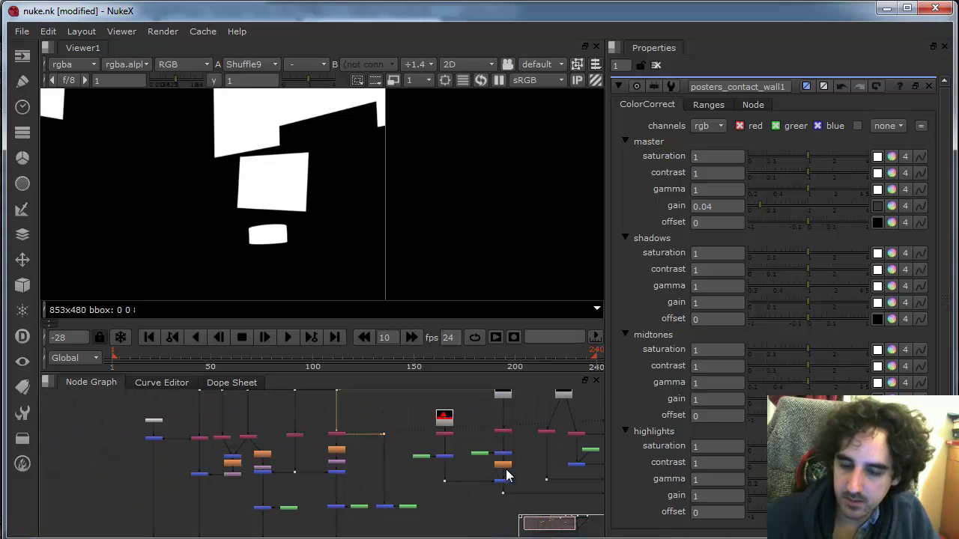
scroll(504, 472, "down", 4)
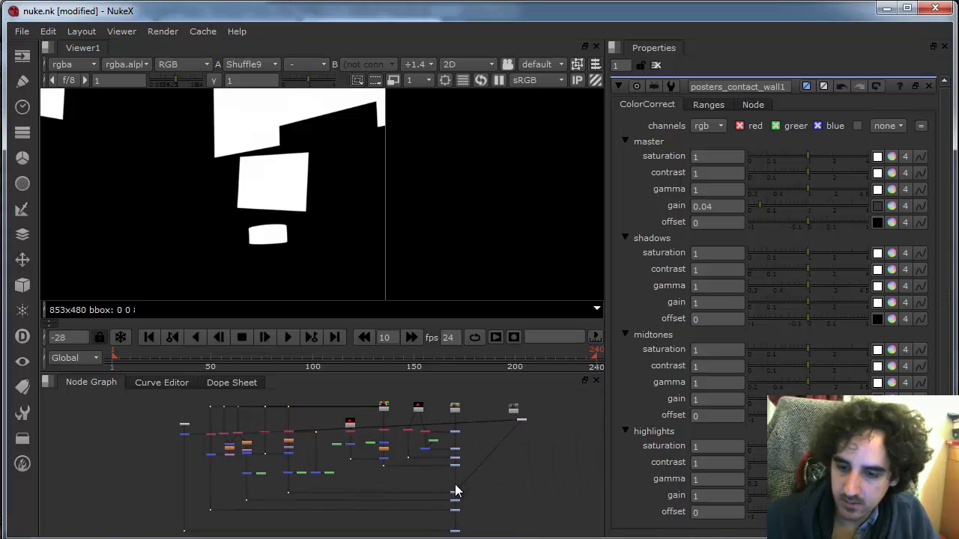
key("c")
scroll(455, 484, "up", 1)
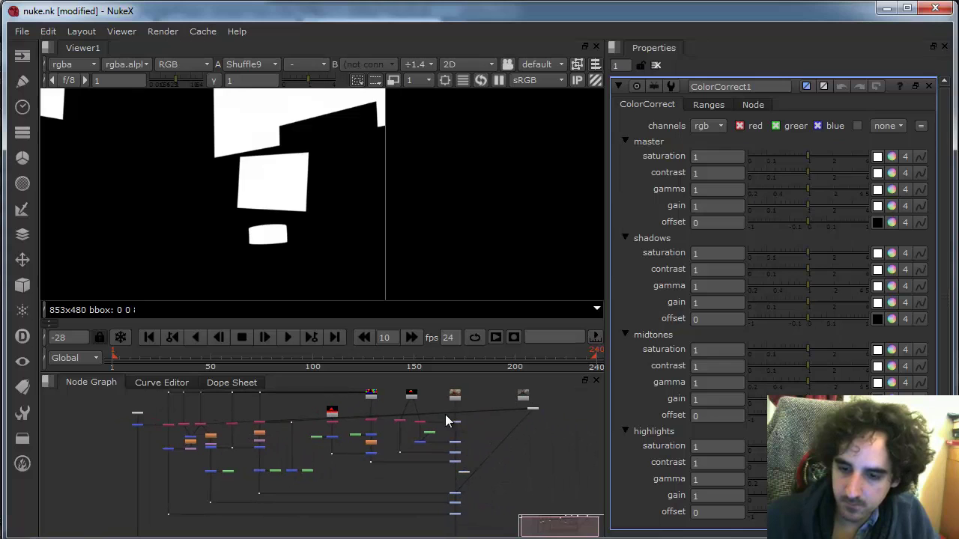
scroll(471, 429, "up", 2)
left_click_drag(455, 501, 451, 505)
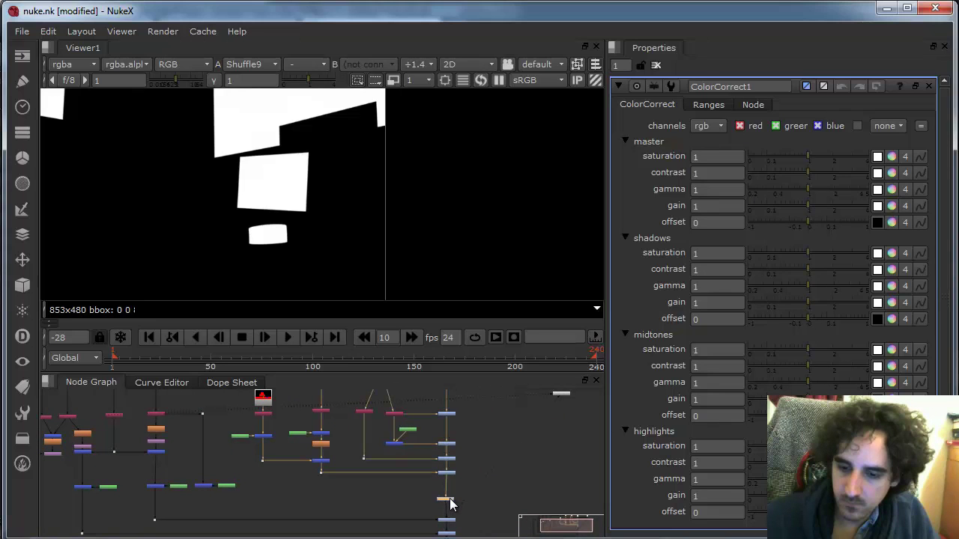
- Rename the new ColorCorrect poster_sr_down and set its master gain to 0.75
double_click(719, 87)
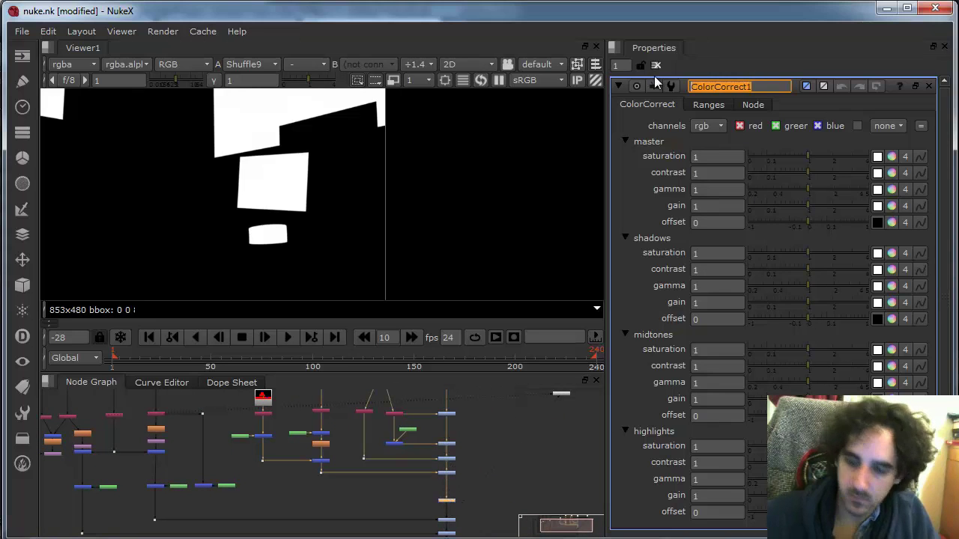
type("poster_sr_down")
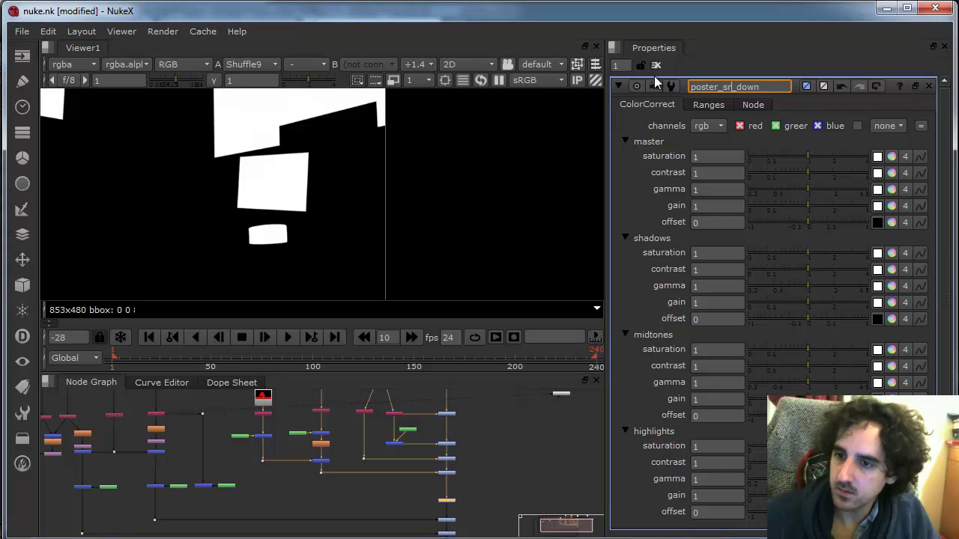
left_click(717, 205)
type(".7")
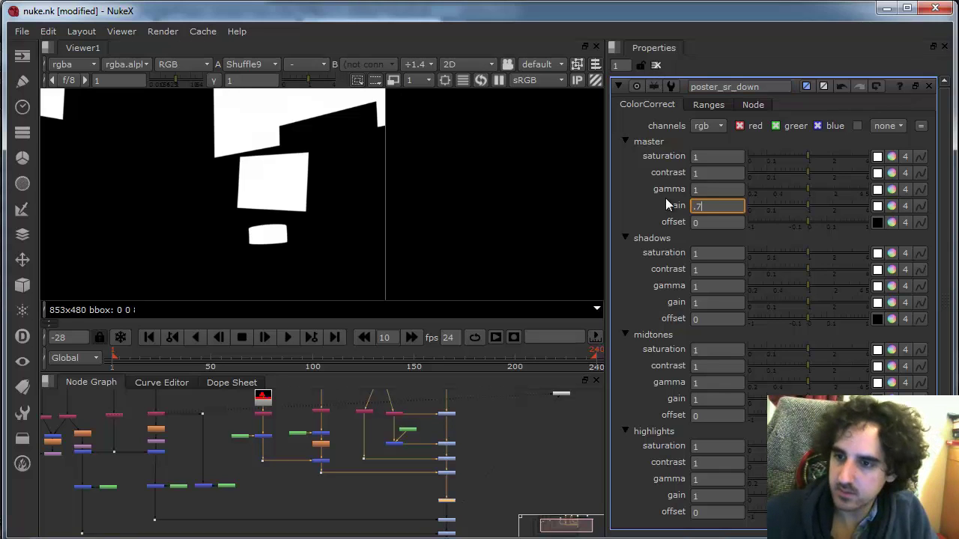
type("5")
key("Return")
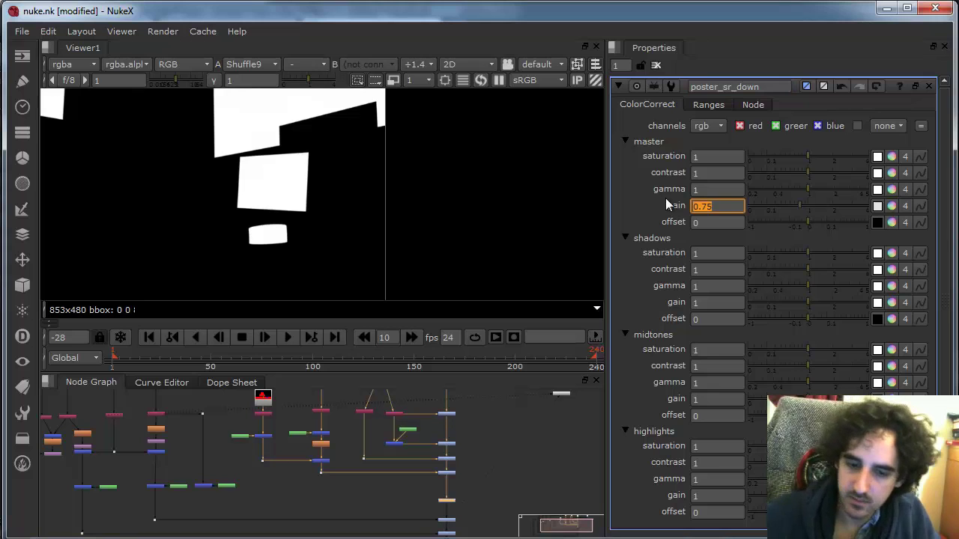
- Connect the pasted In node to the mask input of poster_sr_down through an elbow Dot and view the correction's output
left_click(205, 486)
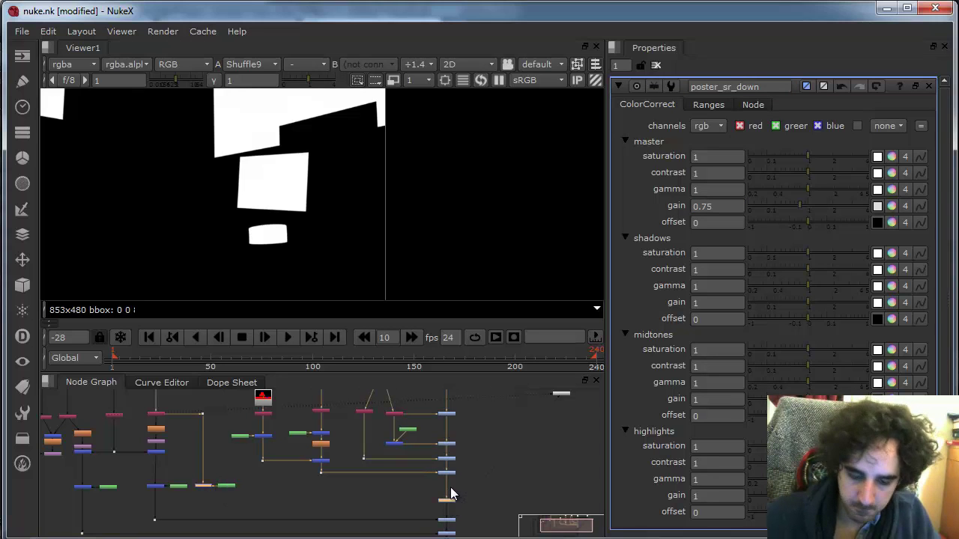
key("y")
left_click(493, 482)
left_click(204, 487)
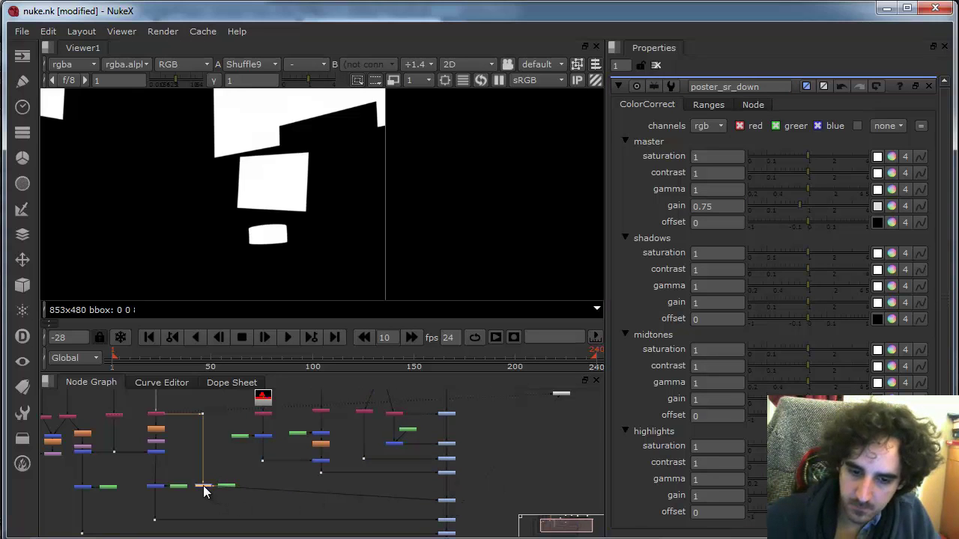
left_click_drag(324, 493, 202, 500)
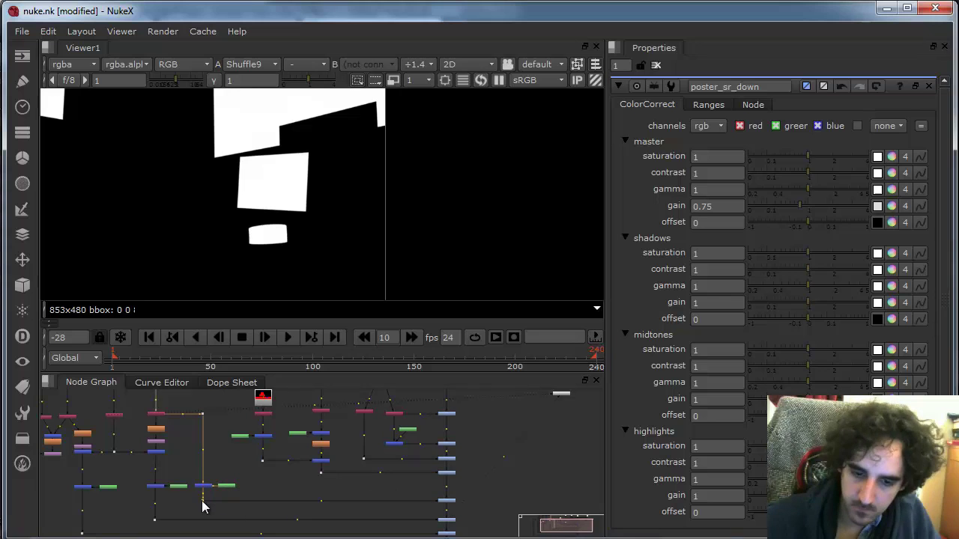
left_click(451, 502)
key("1")
key("f")
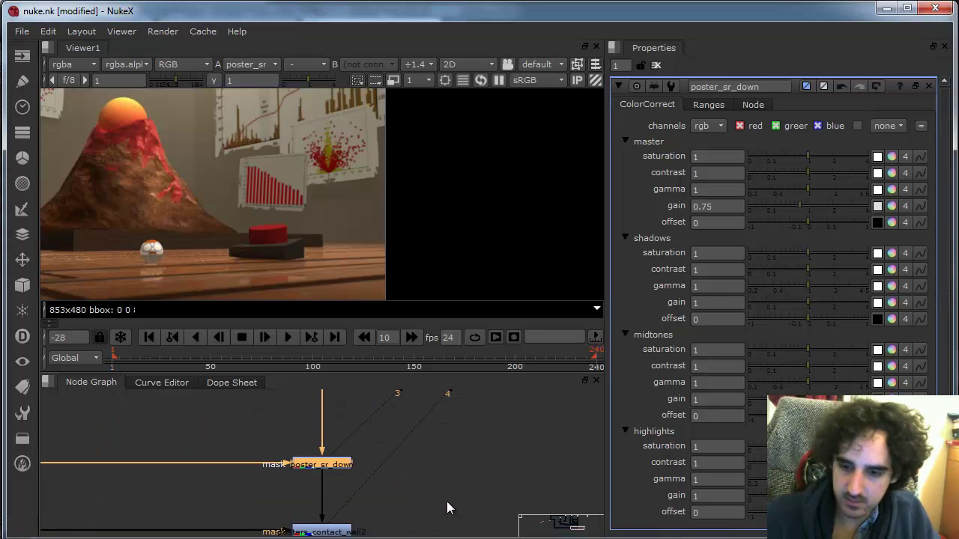
- Replace the Bezier beside the poster_sr_down mask's In node with a new Bezier node in the same spot
left_click_drag(445, 443, 503, 477)
double_click(285, 447)
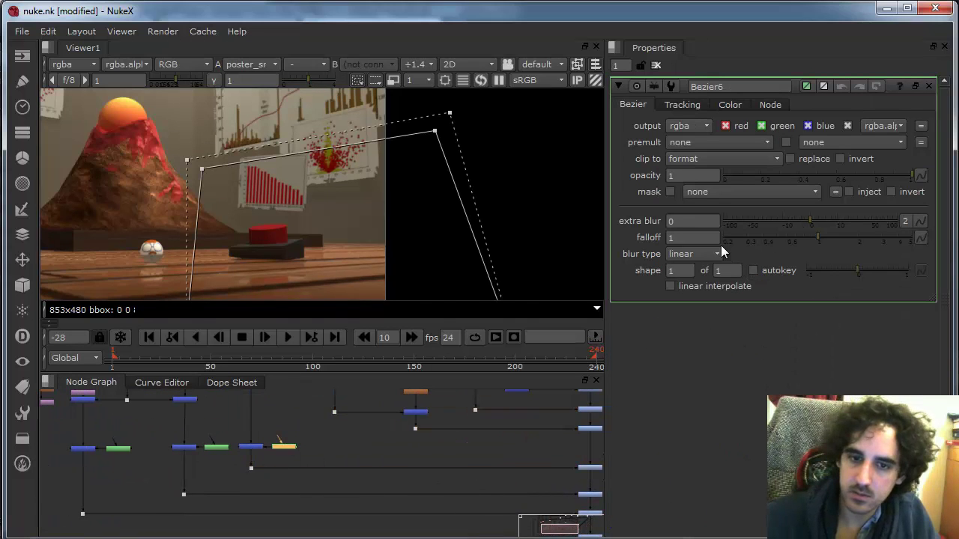
scroll(317, 210, "down", 3)
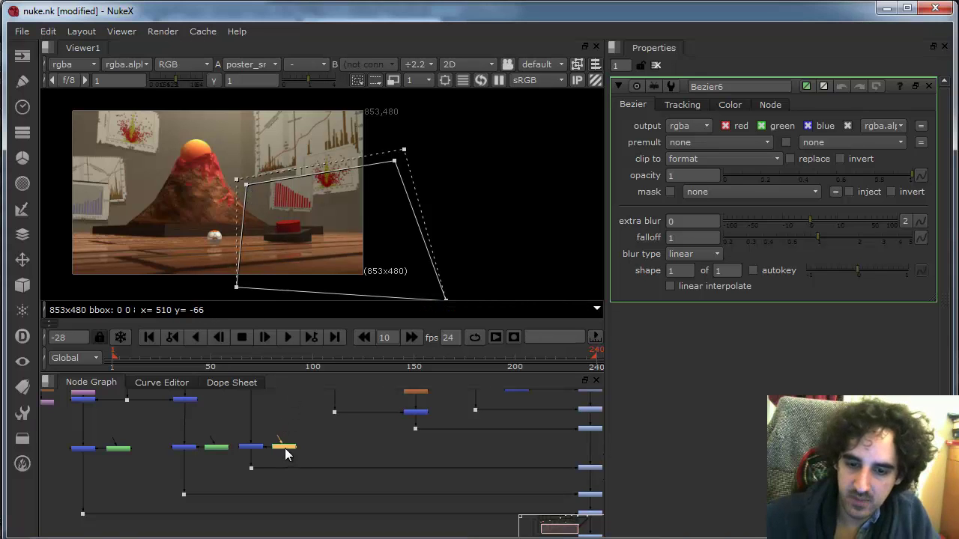
key("Delete")
key("x")
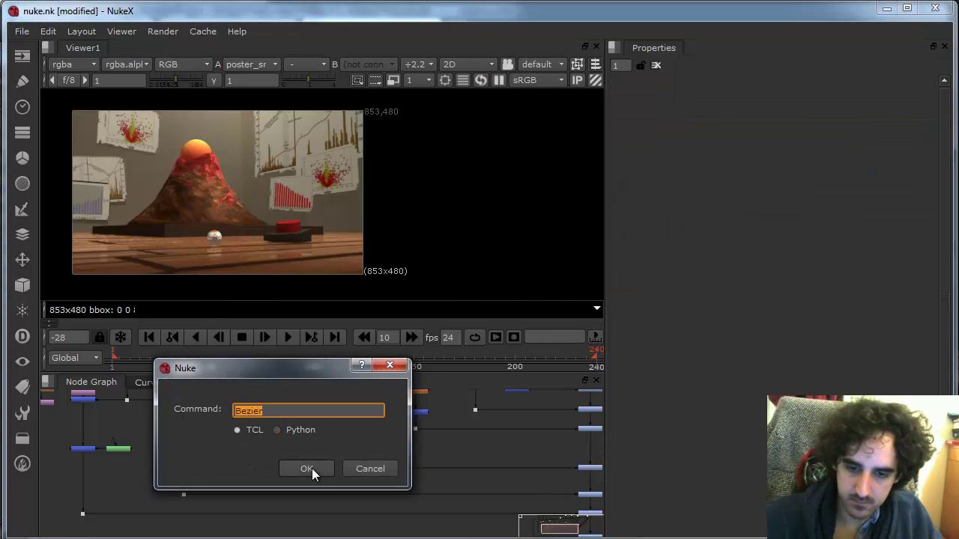
left_click(307, 469)
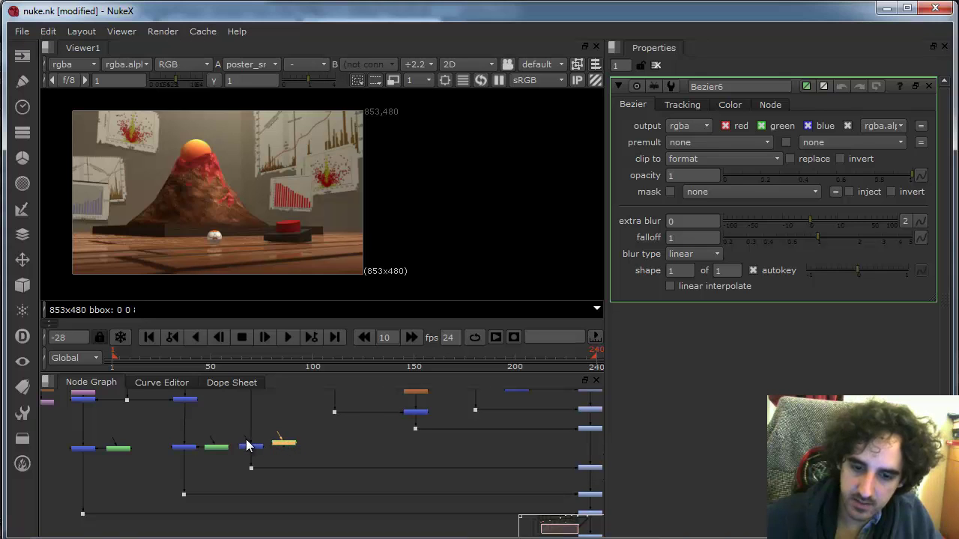
left_click_drag(246, 441, 282, 448)
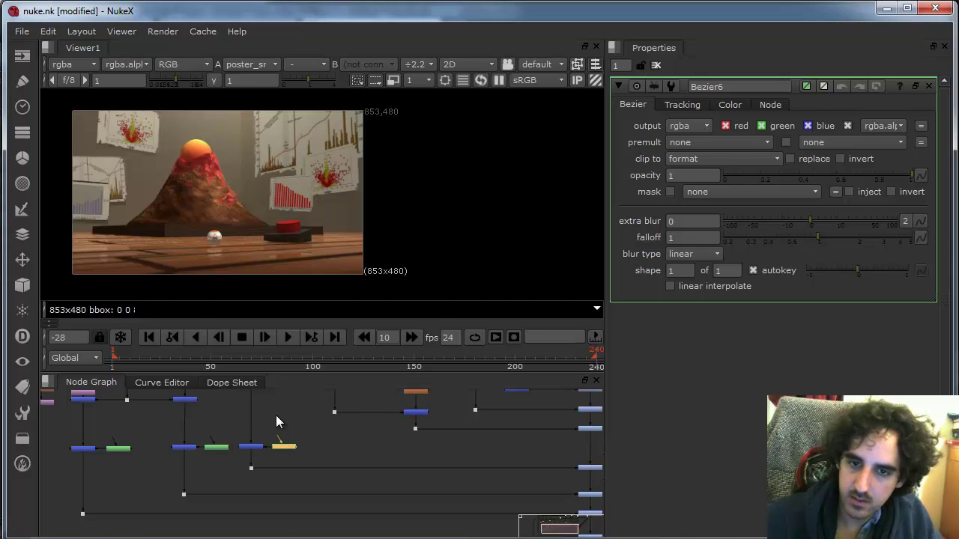
- Draw a four-point Bezier around the large chart poster at the image's upper right, with all points cusped into straight edges
left_click_drag(250, 104, 249, 183)
left_click(375, 165, "ctrl+alt")
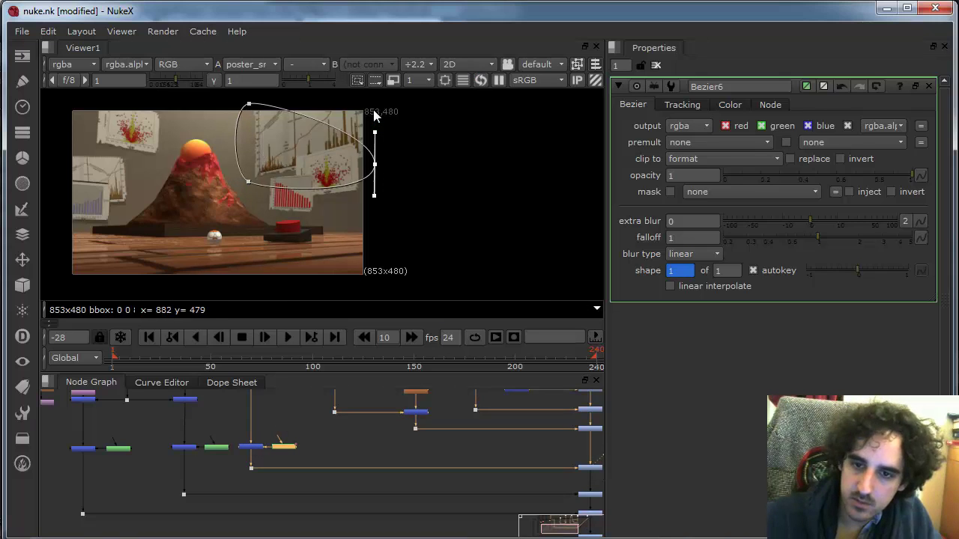
left_click(372, 104, "ctrl+alt")
left_click_drag(220, 218, 407, 43)
key("shift+z")
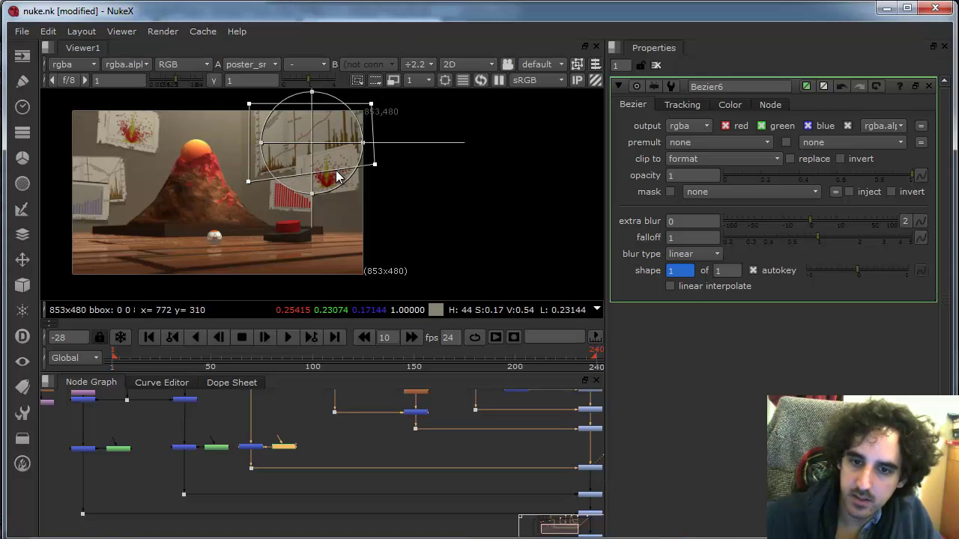
left_click(368, 155)
scroll(339, 150, "up", 2)
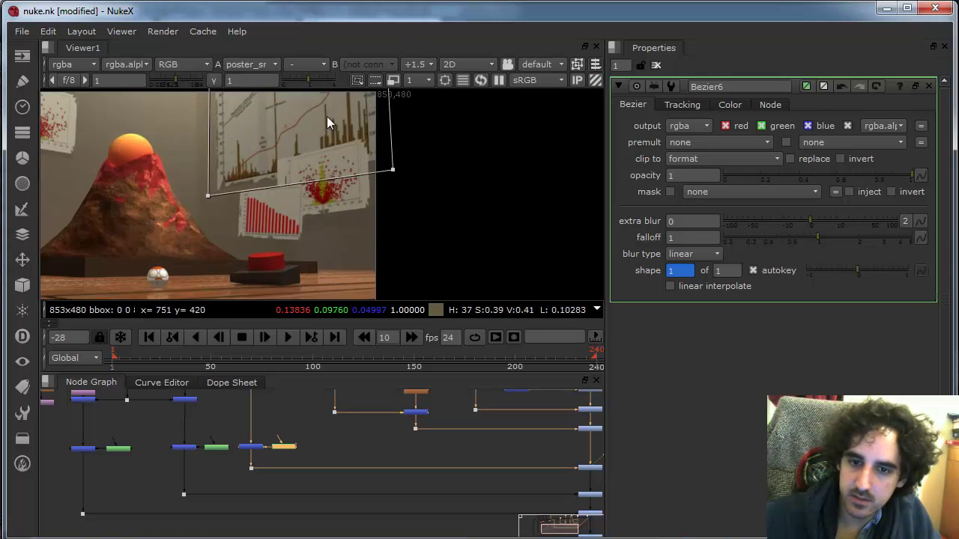
left_click_drag(392, 170, 397, 172)
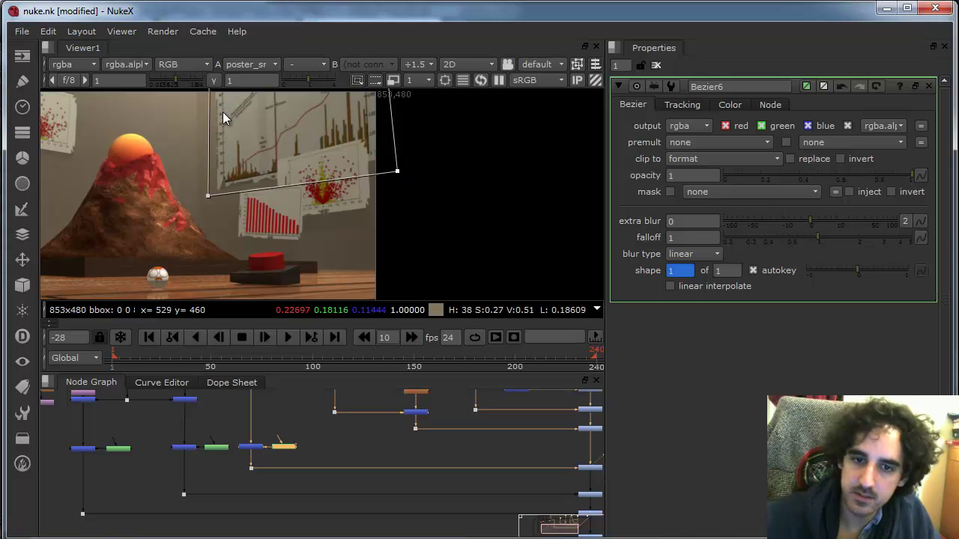
- Remove the animation from the new Bezier's shape and turn off its autokey
scroll(217, 131, "down", 2)
left_click_drag(190, 159, 294, 150)
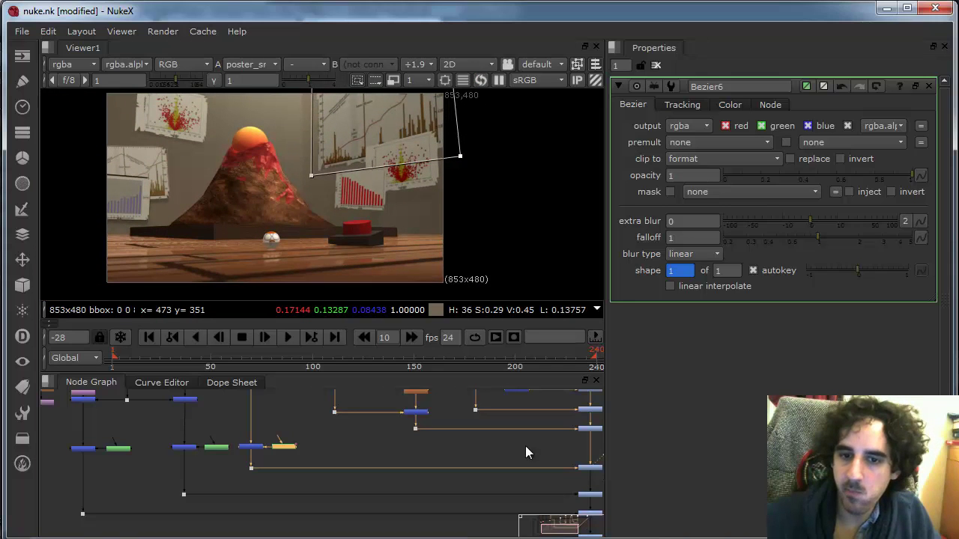
scroll(524, 452, "down", 1)
left_click_drag(506, 448, 388, 426)
right_click(682, 276)
left_click(718, 341)
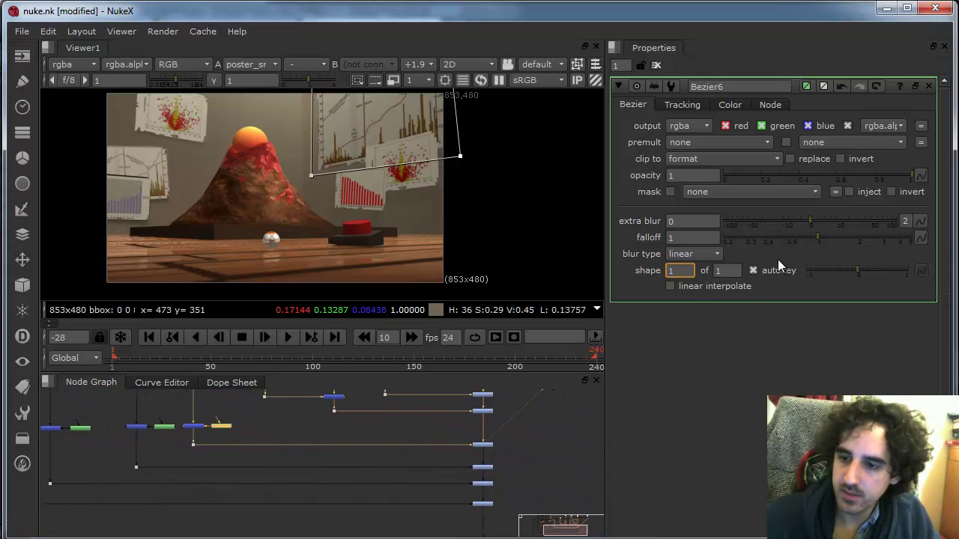
left_click(780, 271)
- Add a Backdrop node and place it beside the main pipe, below the depth branch's Dot
left_click_drag(531, 448, 478, 405)
left_click_drag(456, 447, 392, 464)
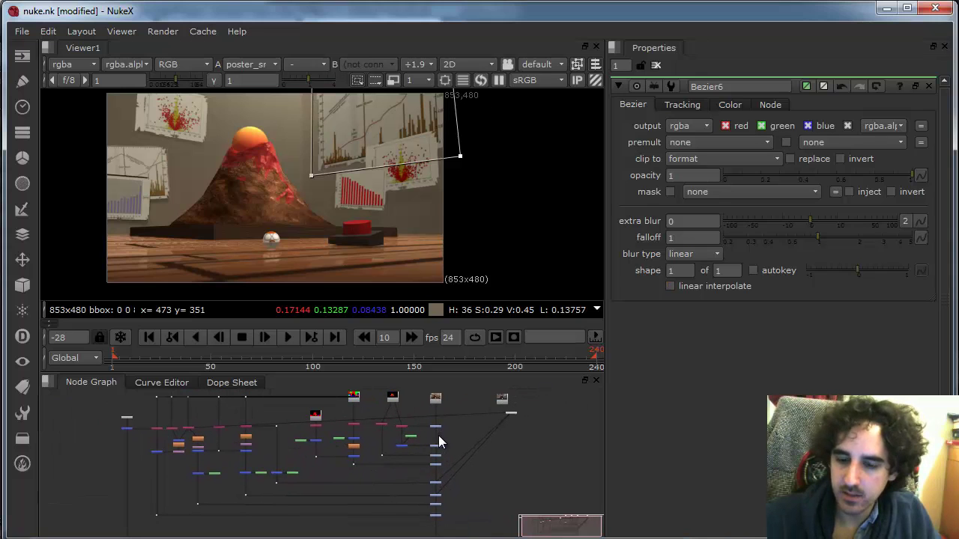
scroll(450, 440, "down", 1)
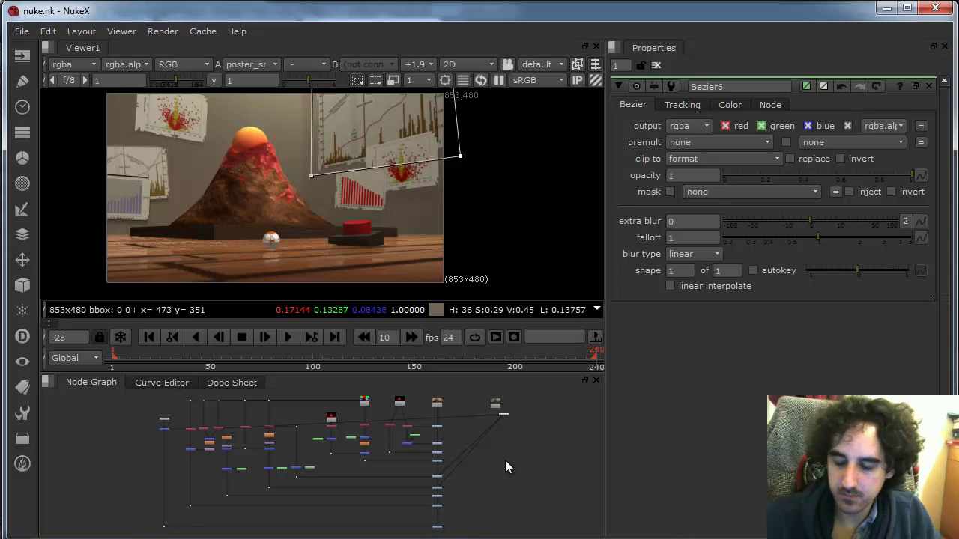
key("Tab")
type("Bad")
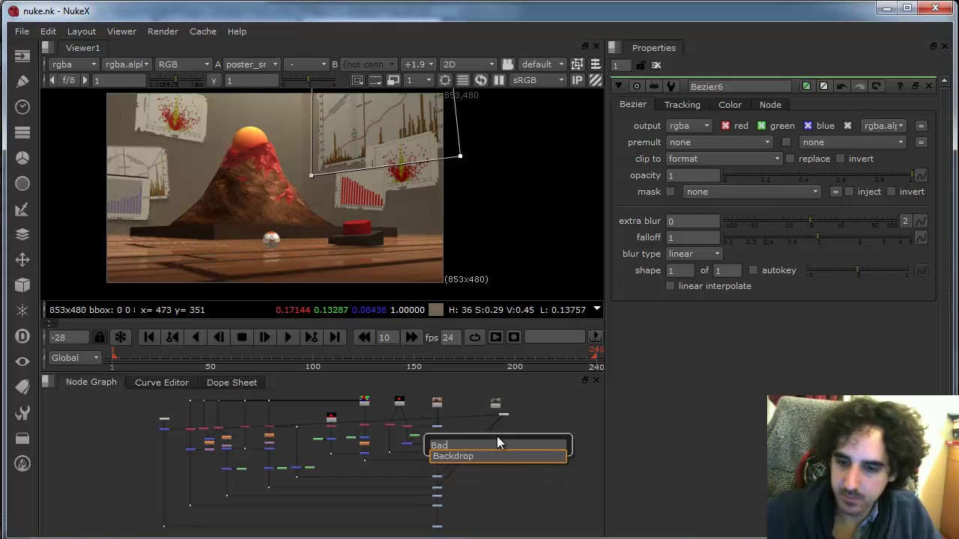
key("Return")
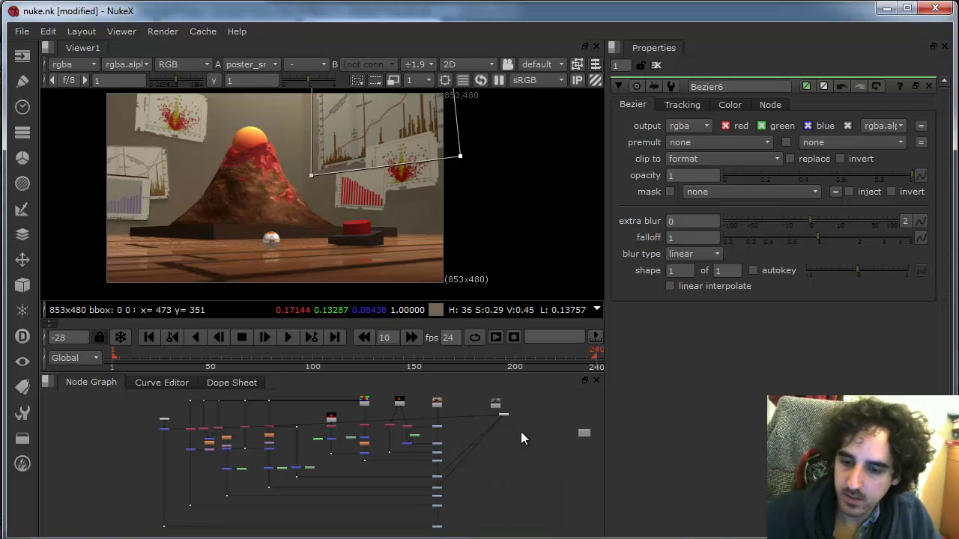
left_click(487, 448)
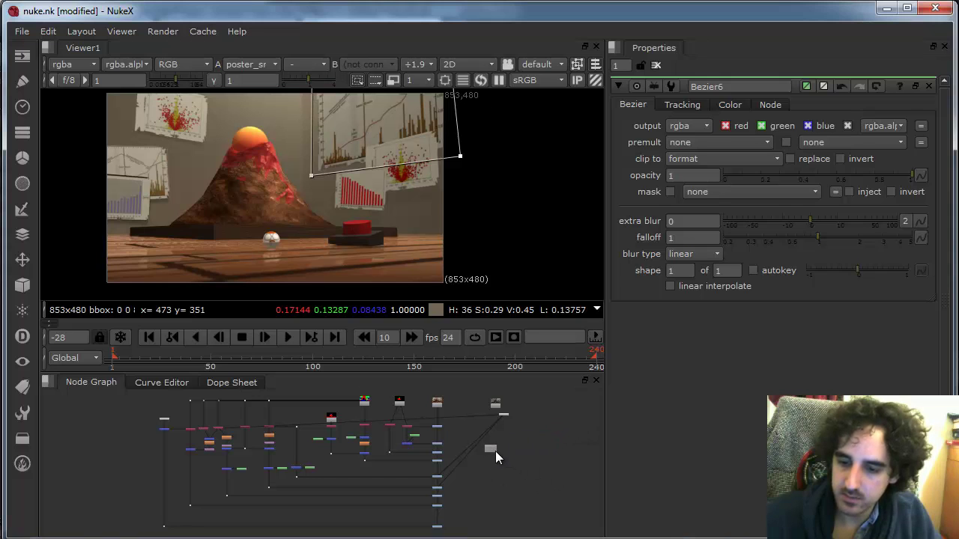
- Enlarge the Backdrop into a wide rectangle in the empty area beside the main pipe
left_click_drag(465, 442, 507, 438)
scroll(517, 438, "up", 3)
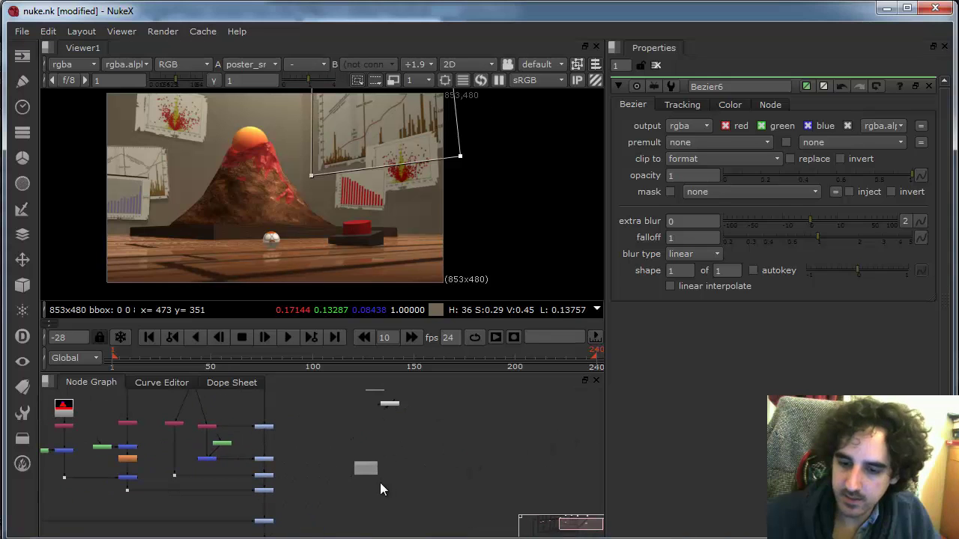
left_click_drag(381, 480, 505, 532)
mouse_move(485, 475)
left_mouse_down()
mouse_move(468, 464)
mouse_move(497, 478)
left_mouse_up()
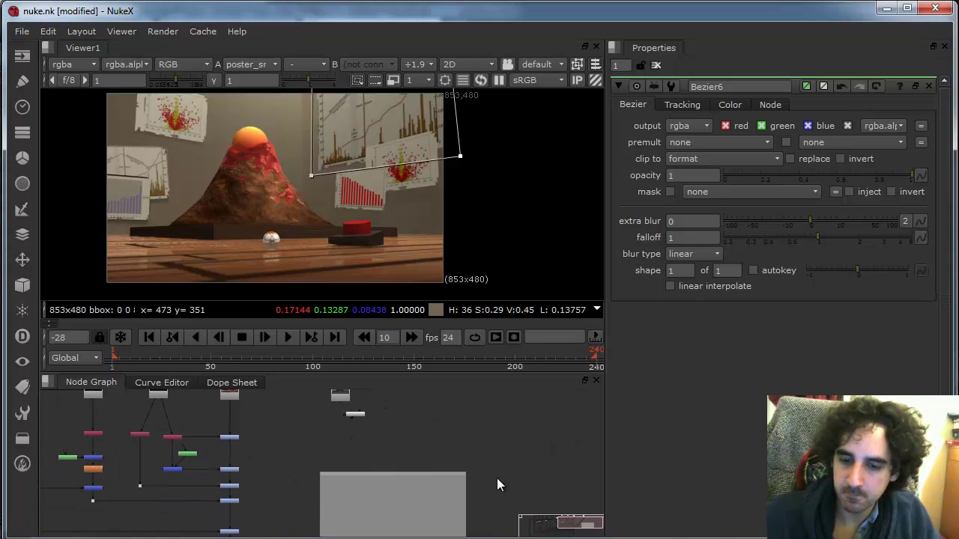
scroll(494, 469, "down", 4)
scroll(390, 470, "up", 2)
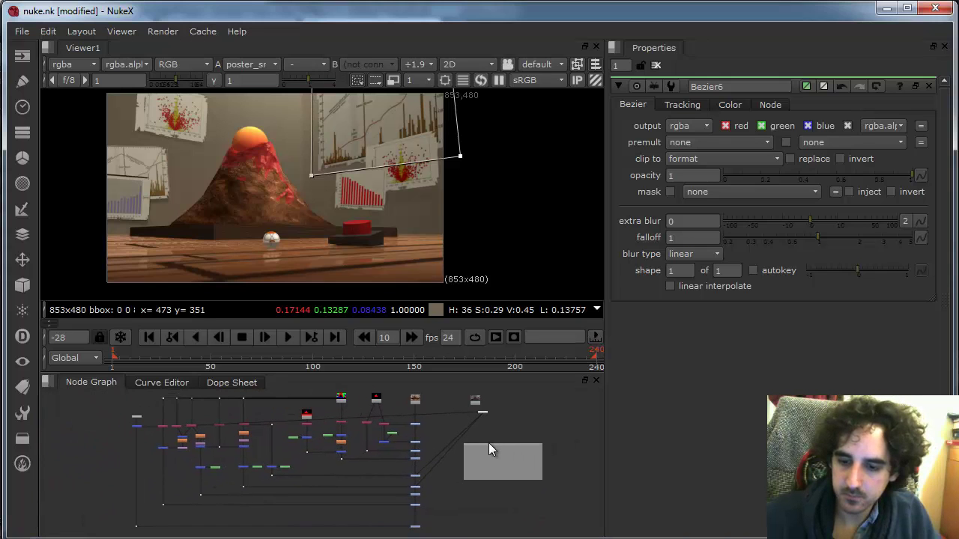
left_click_drag(491, 444, 491, 444)
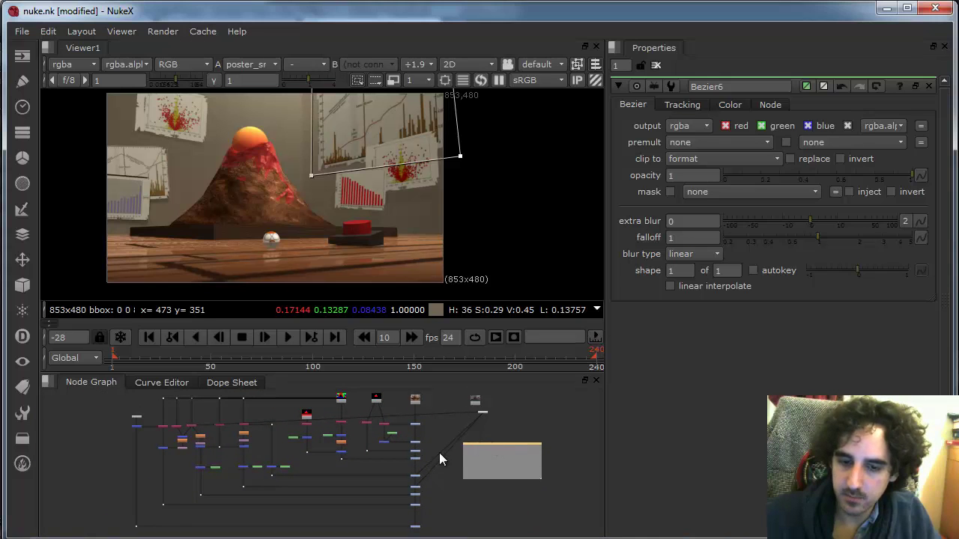
- Move all the wall and poster mask branches together, farther away from the other mask branches
left_click_drag(118, 396, 297, 537)
left_click_drag(280, 445, 214, 445)
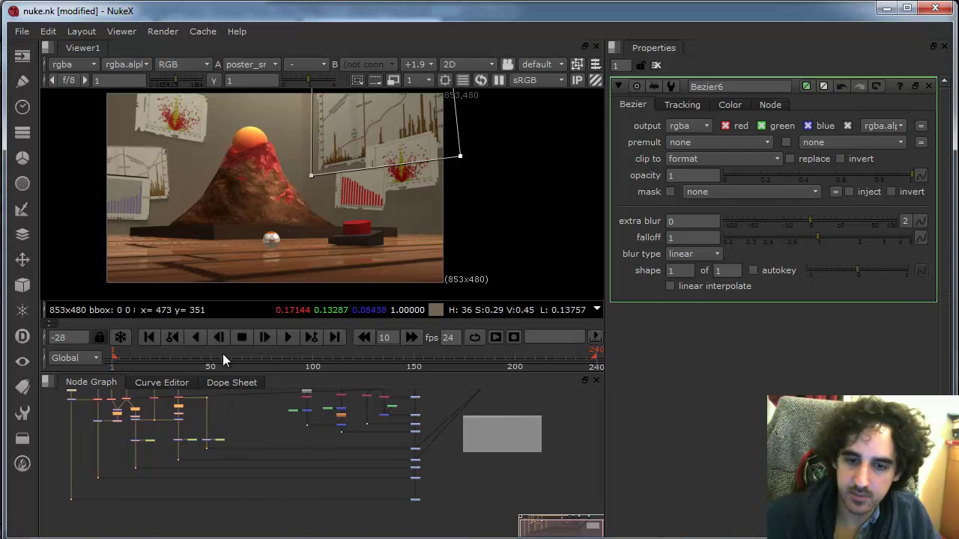
left_click(301, 442)
left_click_drag(289, 482, 263, 473)
left_click_drag(344, 465, 412, 494)
- Examine the wall and poster masks in turn, then view the output of the last color correction in the main pipe
left_click(287, 471)
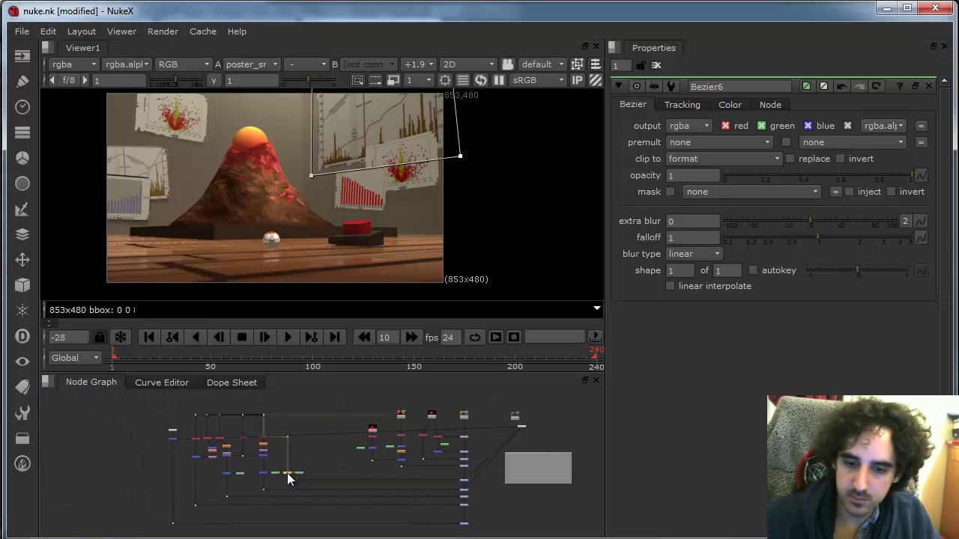
key("1")
left_click(263, 472)
key("1")
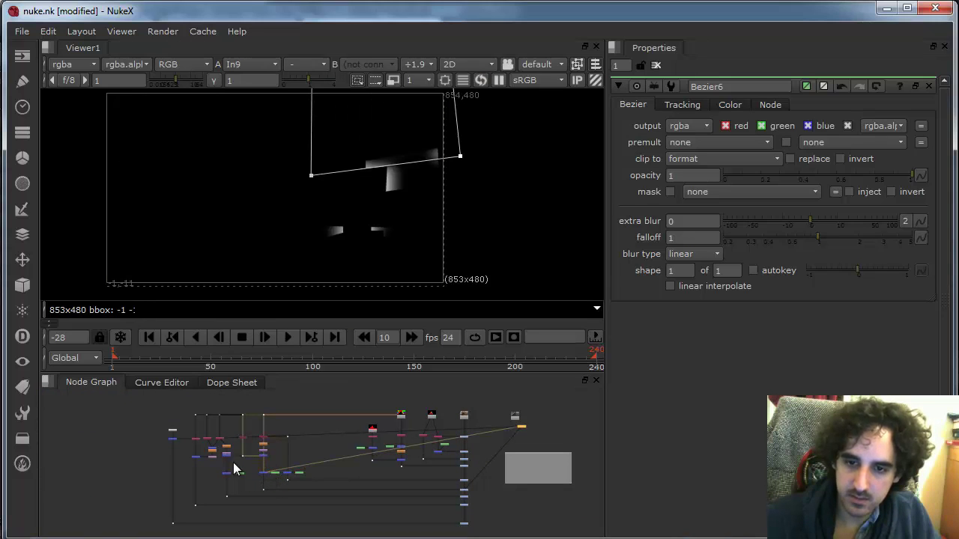
left_click(224, 473)
key("1")
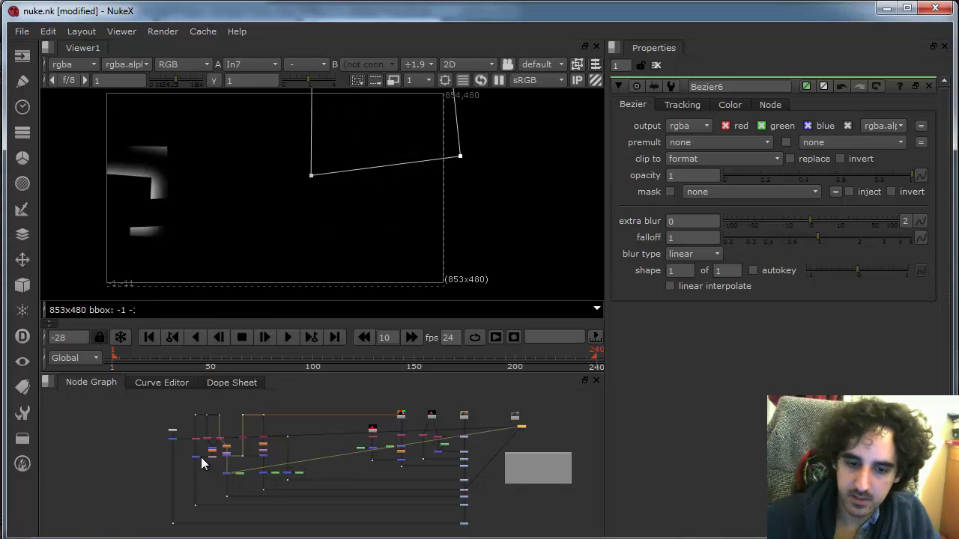
left_click(199, 455)
key("1")
left_click(173, 437)
key("1")
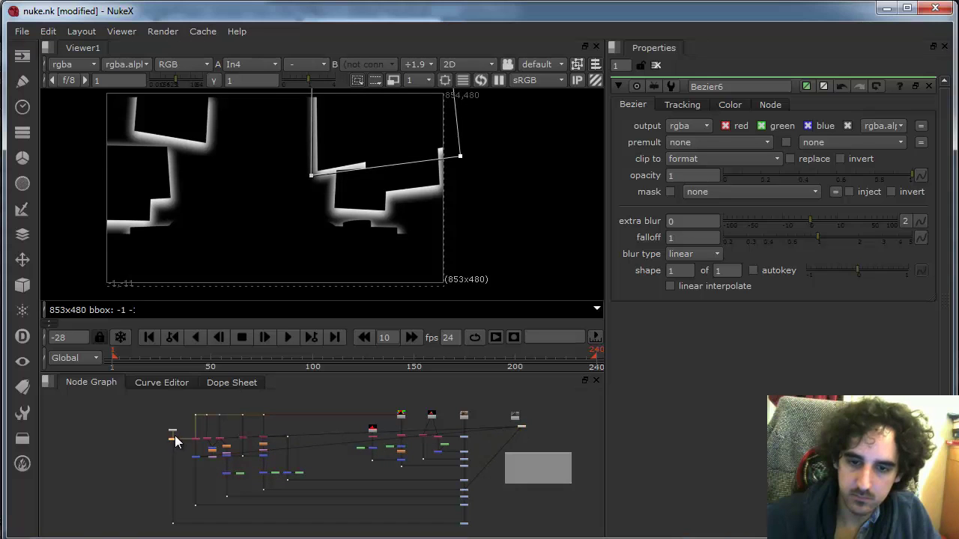
left_click(465, 524)
key("1")
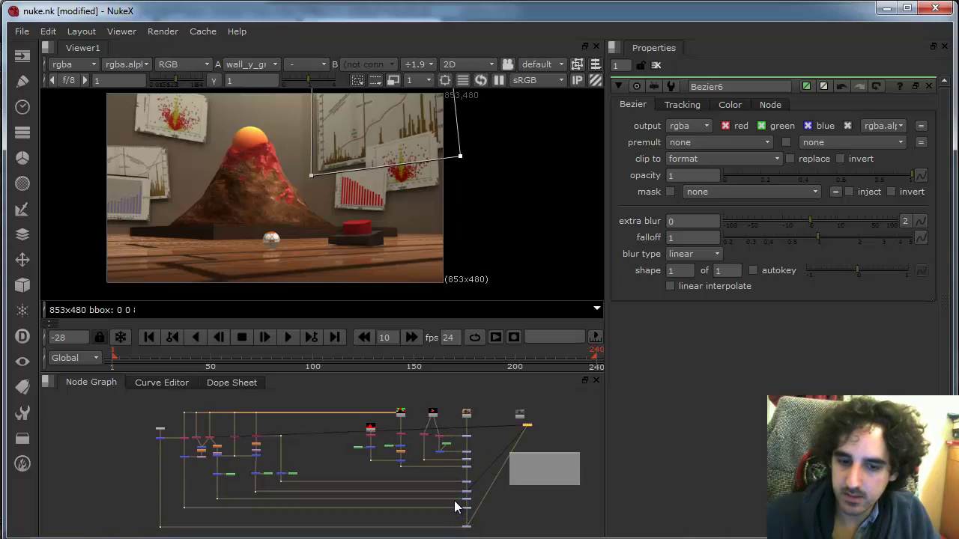
- Move the outermost mask branch, with its elbow Dot, farther away from the neighbouring poster mask branches
scroll(449, 496, "down", 2)
left_click_drag(162, 416, 171, 430)
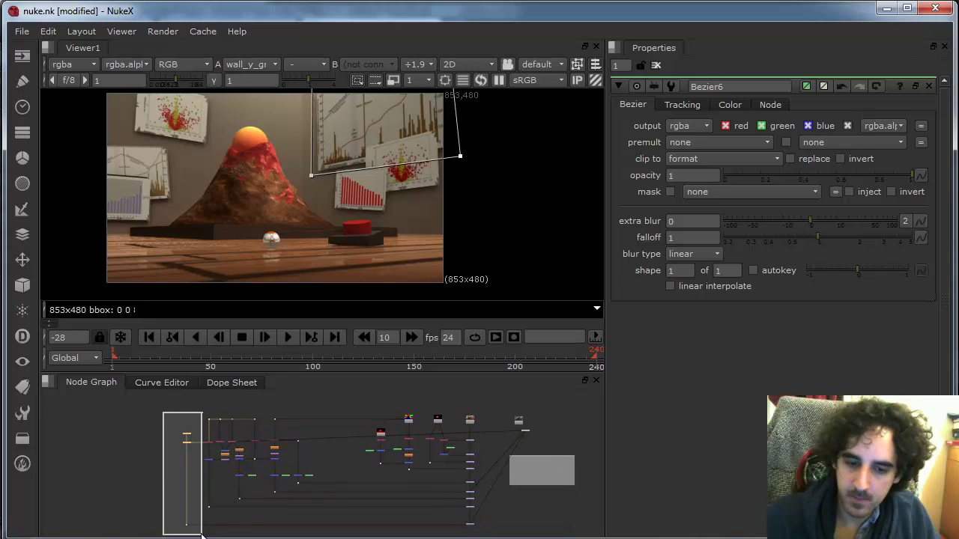
scroll(409, 487, "up", 2)
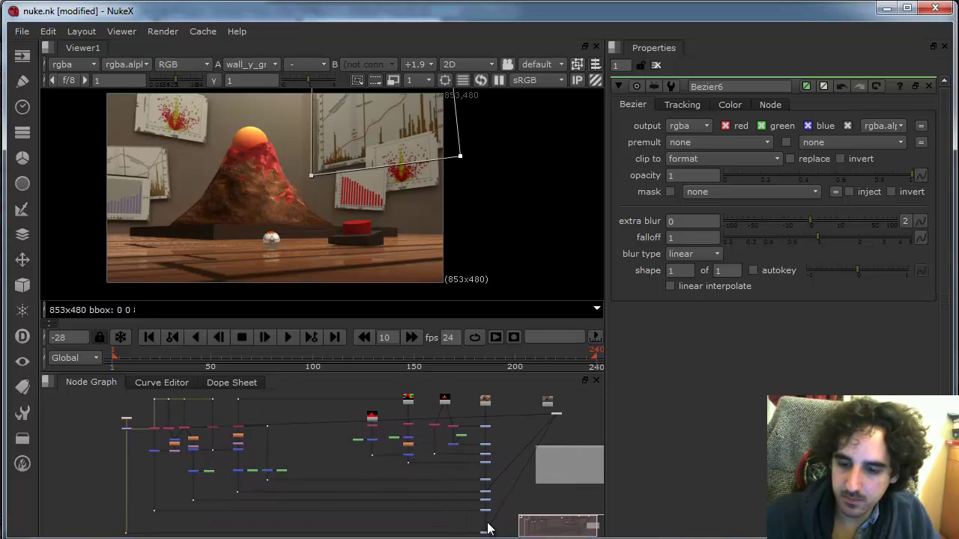
left_click_drag(485, 535, 476, 470)
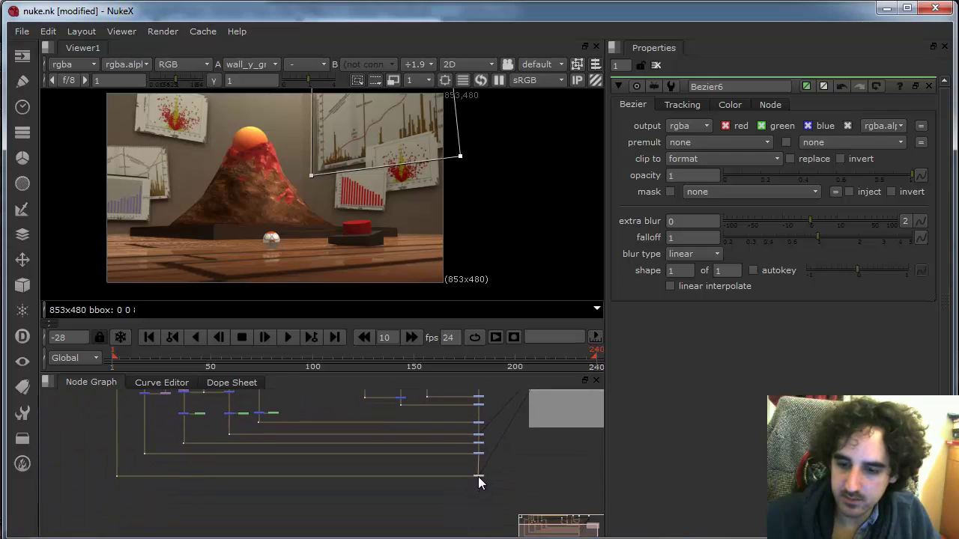
scroll(478, 479, "down", 3)
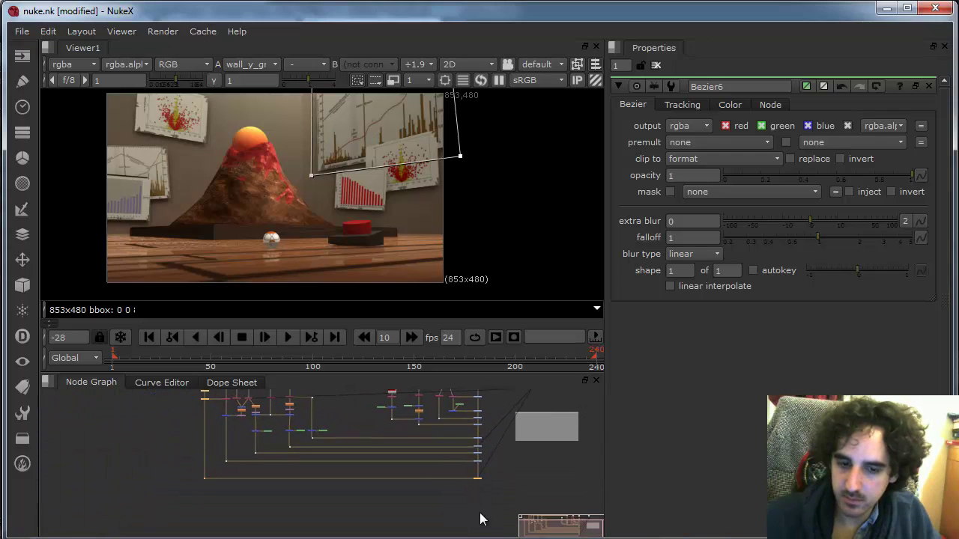
left_click(538, 413)
scroll(522, 453, "down", 1)
scroll(532, 452, "up", 1)
left_click_drag(529, 438, 526, 472)
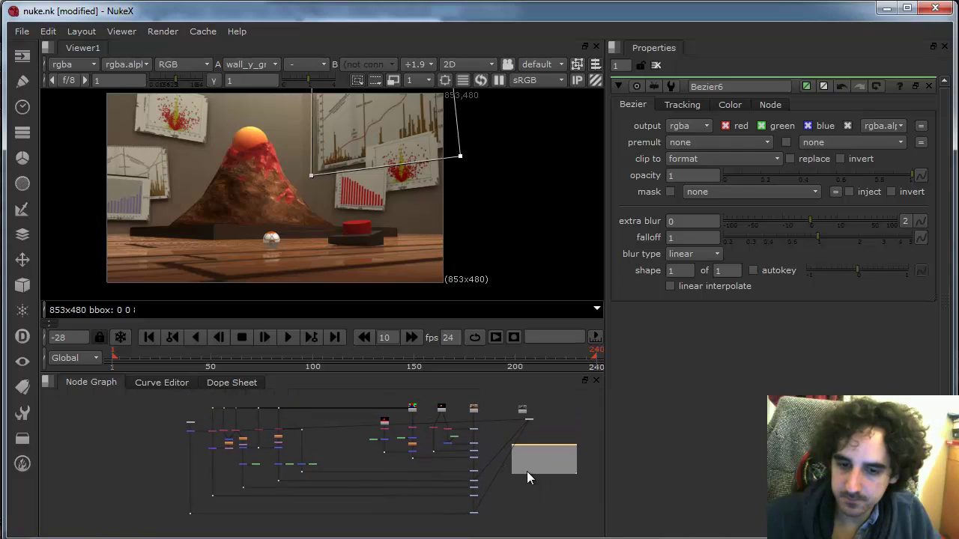
left_click_drag(161, 412, 202, 520)
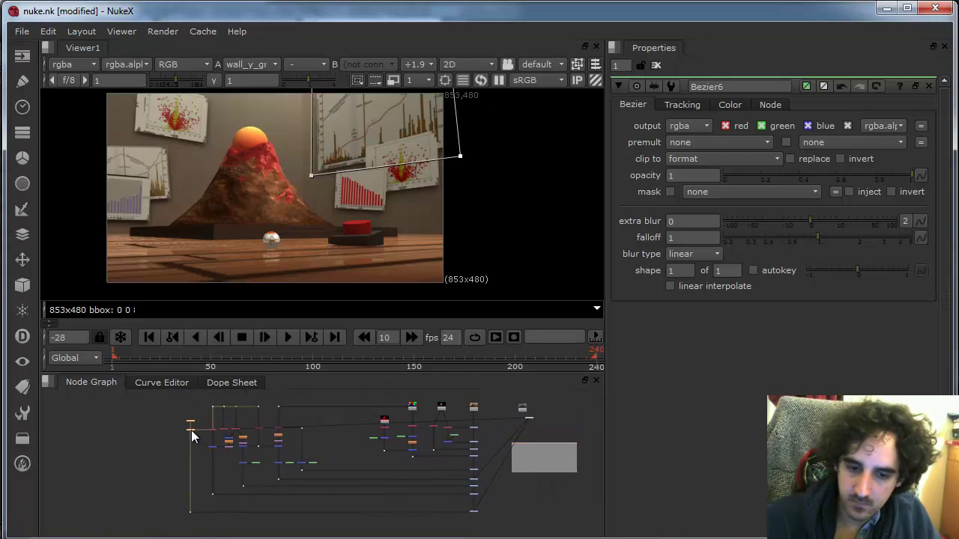
left_click_drag(191, 430, 162, 430)
- Move the Backdrop behind the group of poster mask branches and enlarge it to cover their nodes
left_click(546, 483)
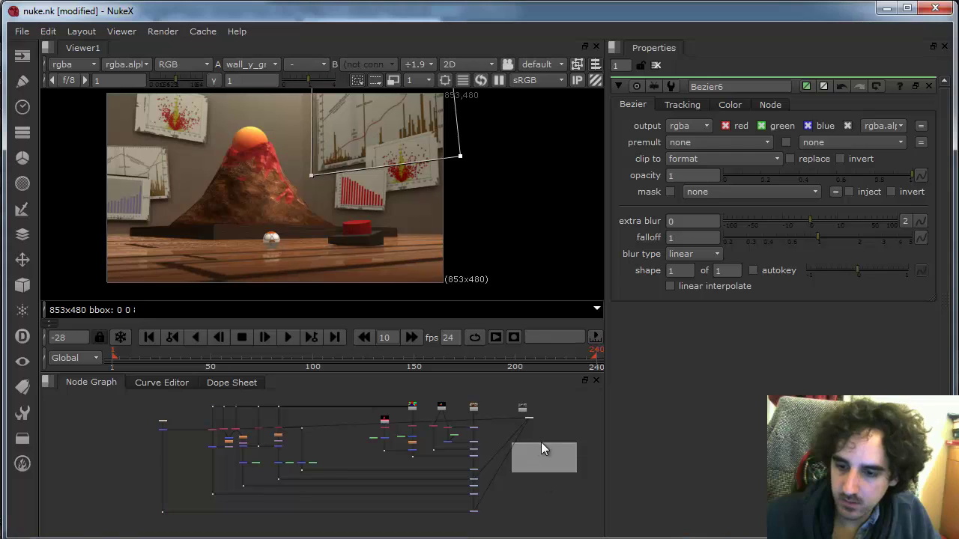
left_click_drag(541, 442, 215, 397)
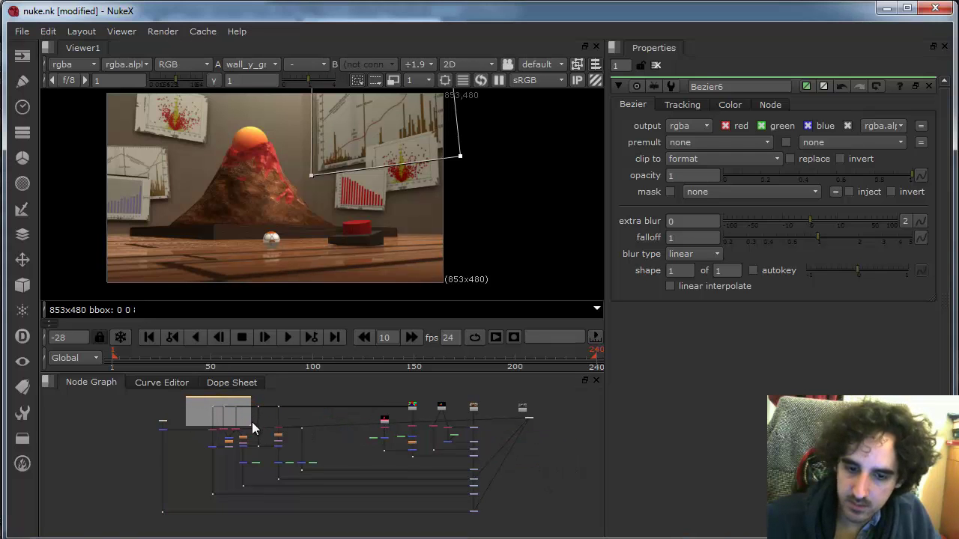
scroll(321, 431, "up", 4)
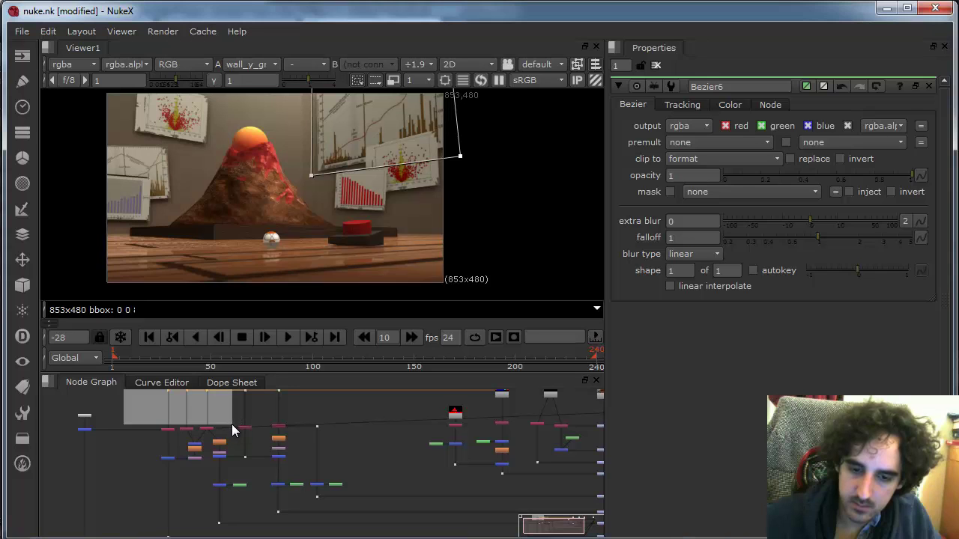
left_click_drag(231, 424, 398, 502)
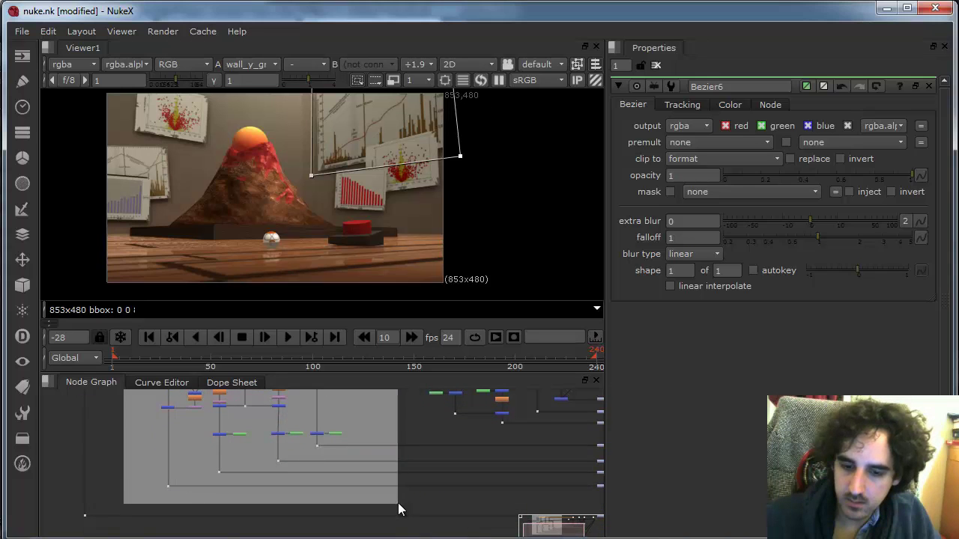
scroll(398, 503, "down", 4)
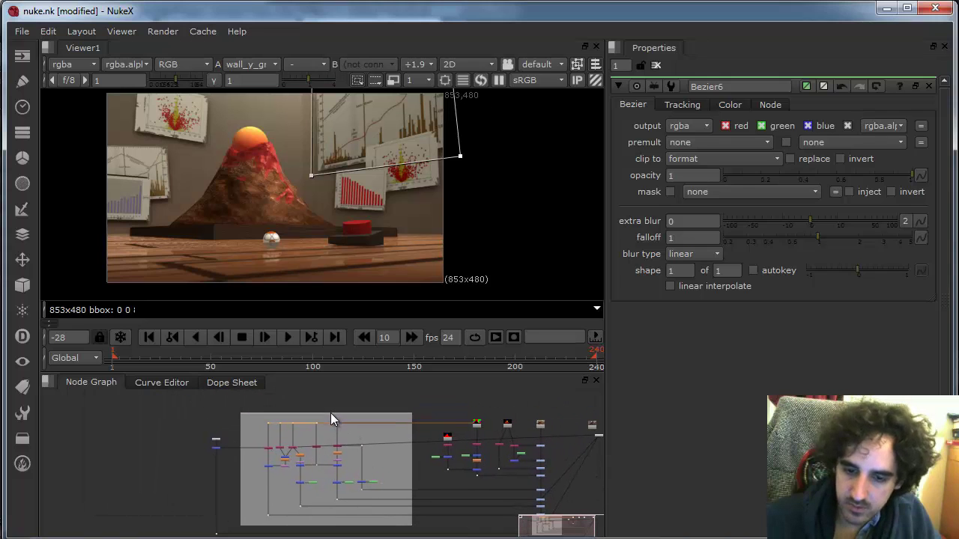
- Shift the Backdrop slightly higher and extend its lower corner until it encloses all poster branches and their elbow Dots
left_click_drag(328, 409, 322, 396)
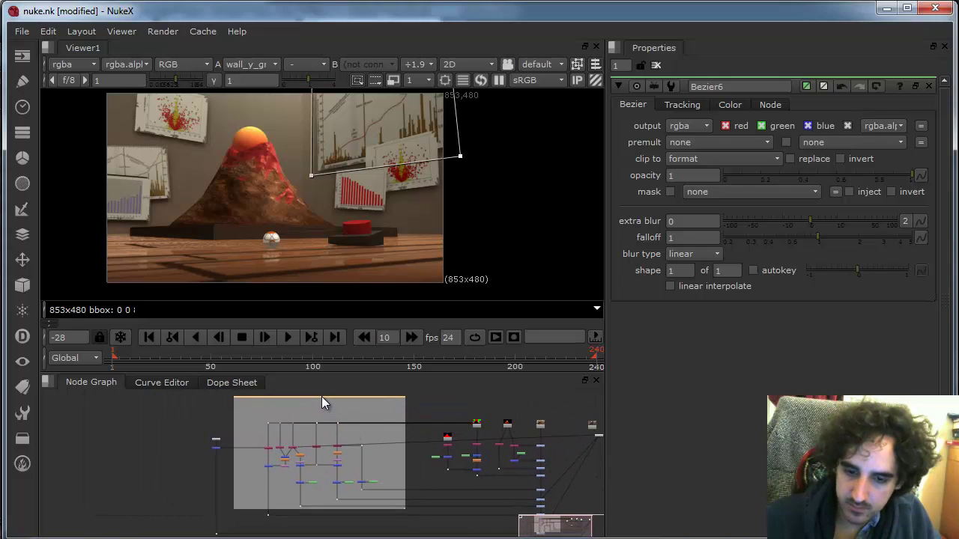
left_click_drag(430, 500, 456, 506)
left_click_drag(427, 463, 409, 413)
scroll(477, 456, "up", 3)
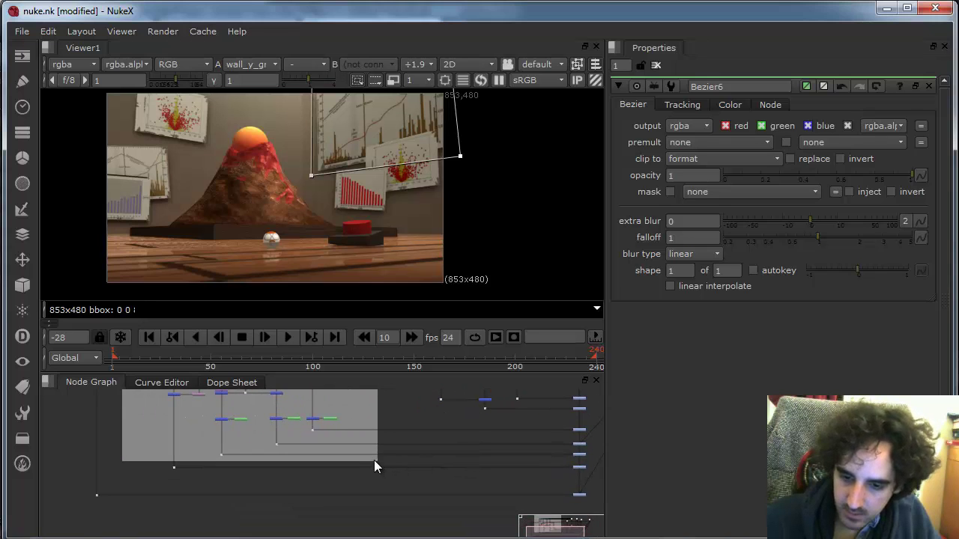
left_click_drag(377, 461, 404, 531)
scroll(419, 485, "down", 1)
- Label the Backdrop around the poster branches POSTERS and set its font size to 100
left_click(401, 406)
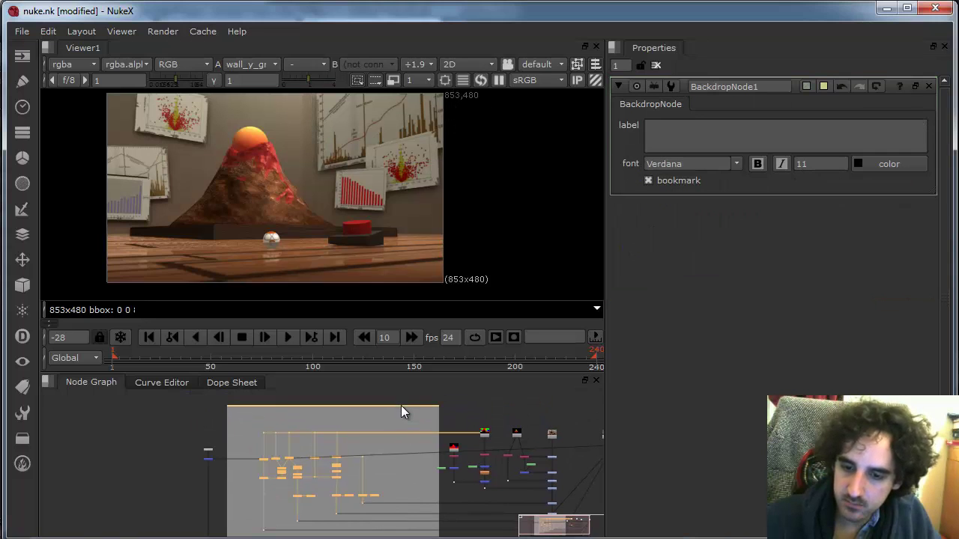
left_click(739, 121)
type("POSTERS")
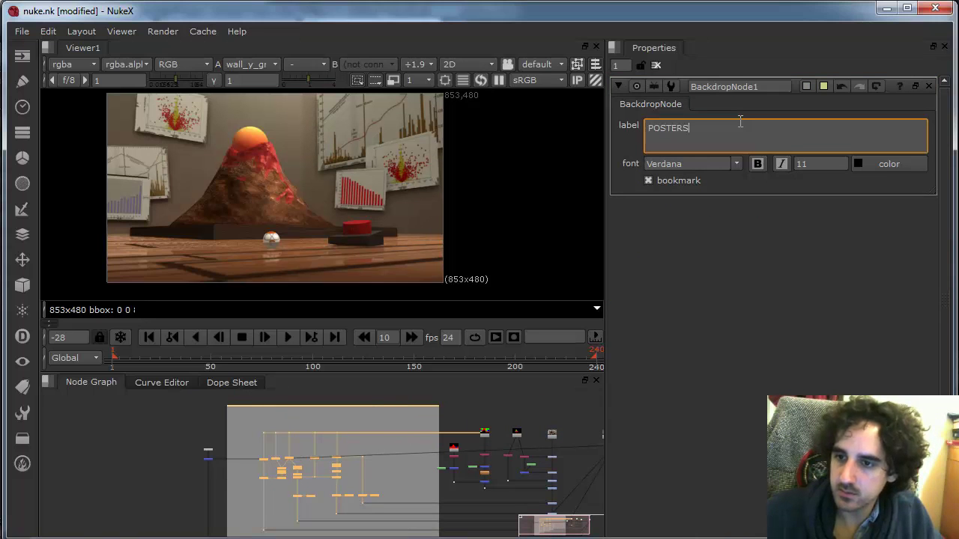
key("ctrl+a")
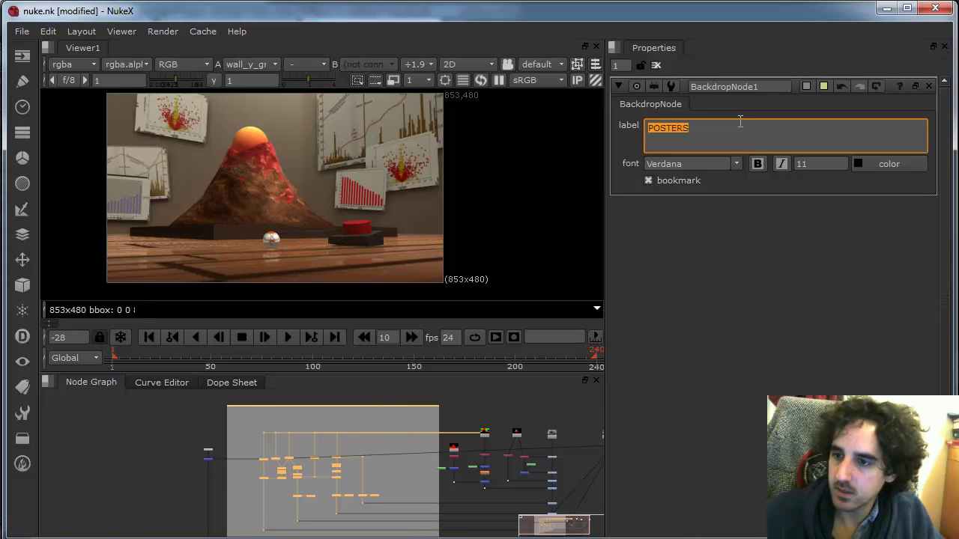
left_click(800, 164)
type("100")
key("Return")
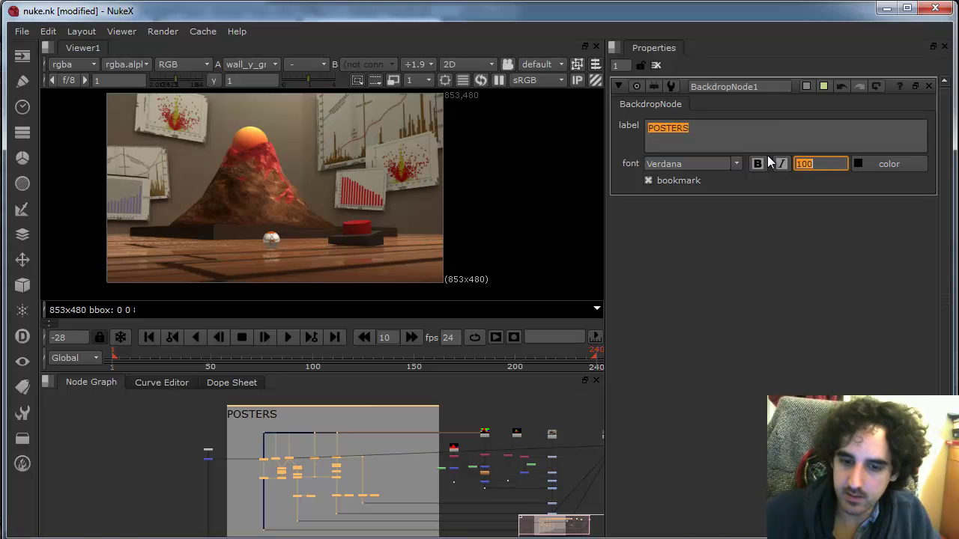
- Tint the POSTERS Backdrop a muted beige by adjusting its tile color
left_click(806, 87)
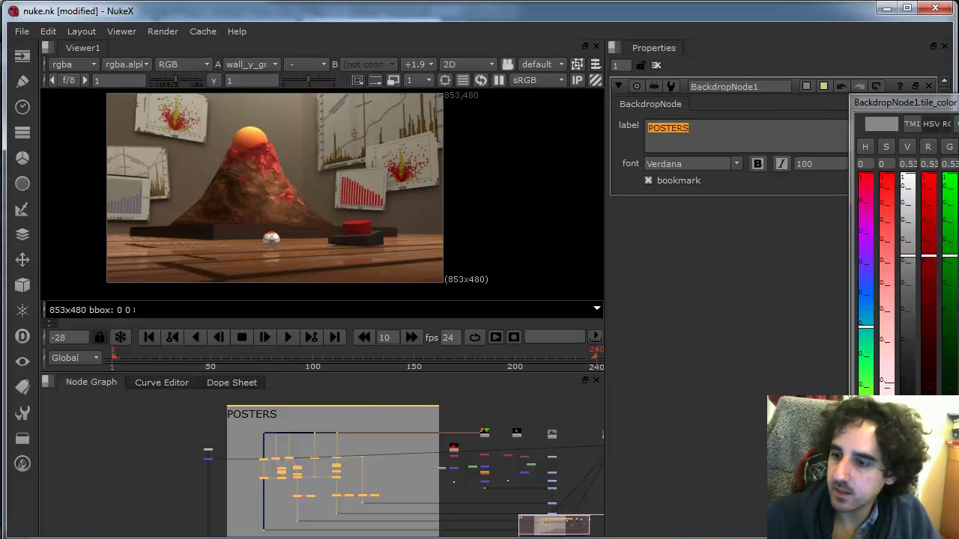
left_click_drag(957, 256, 957, 261)
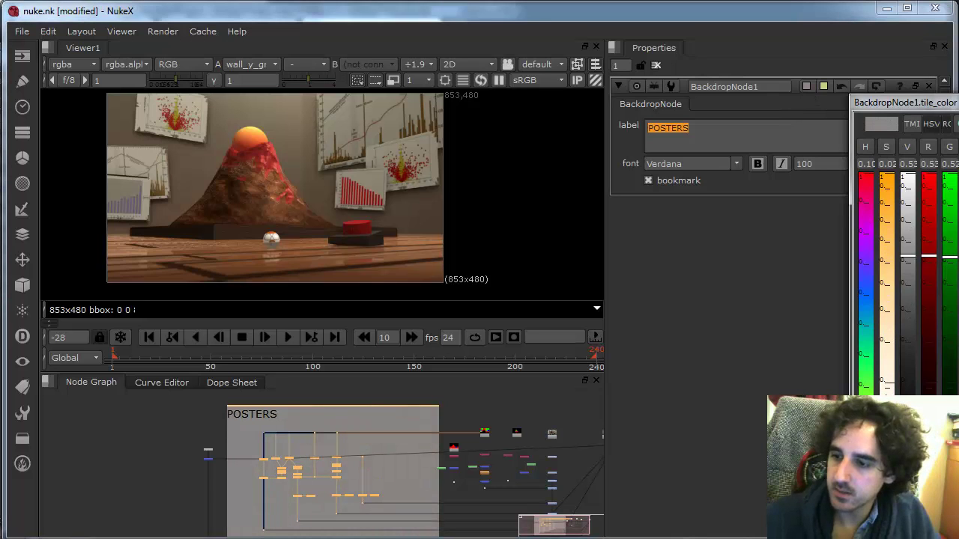
left_click_drag(887, 386, 887, 362)
- Increase the font size of the POSTERS Backdrop label to 150
scroll(487, 413, "down", 4)
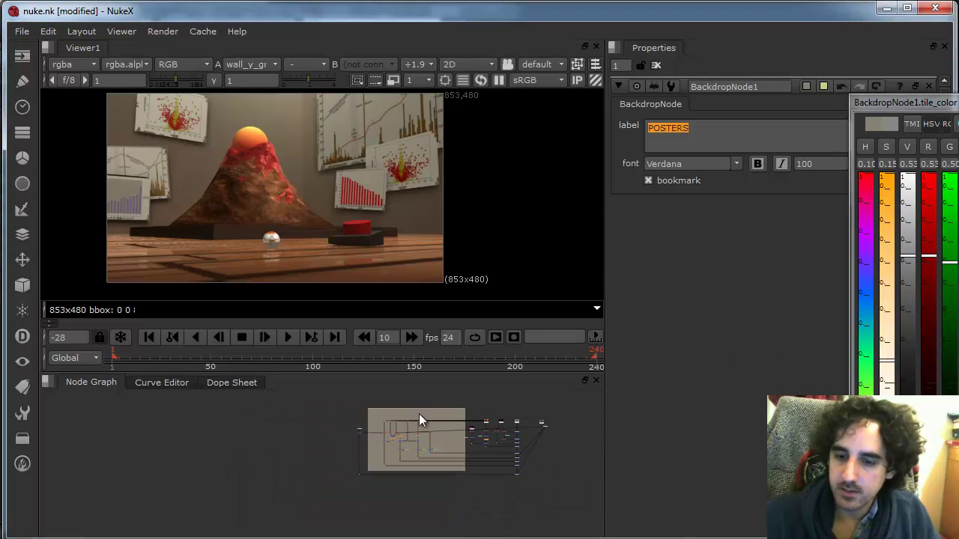
scroll(459, 465, "up", 1)
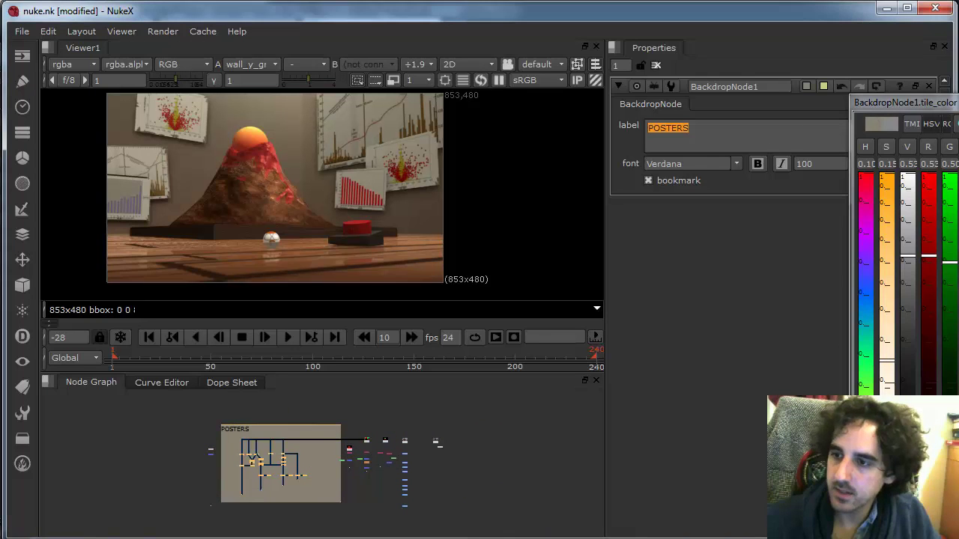
double_click(813, 163)
type("1")
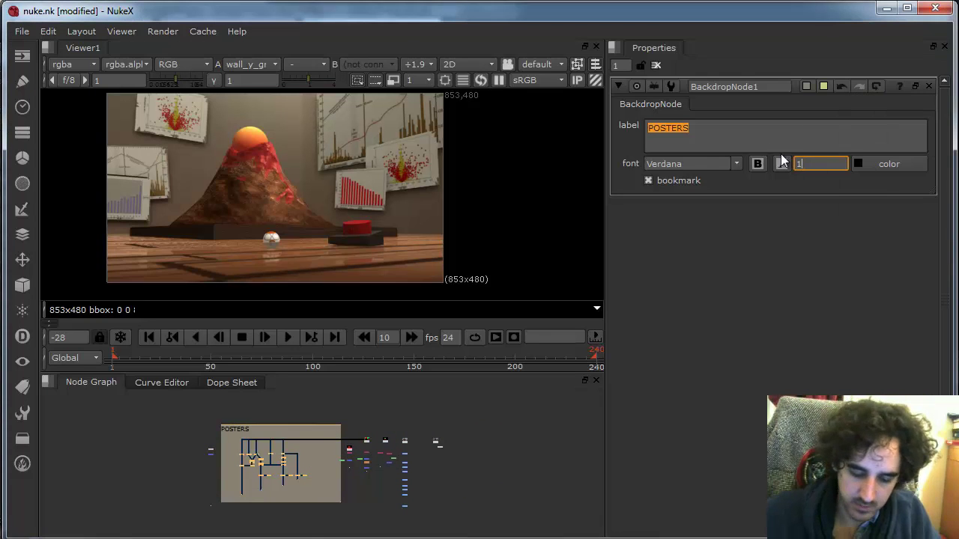
type("50")
key("Return")
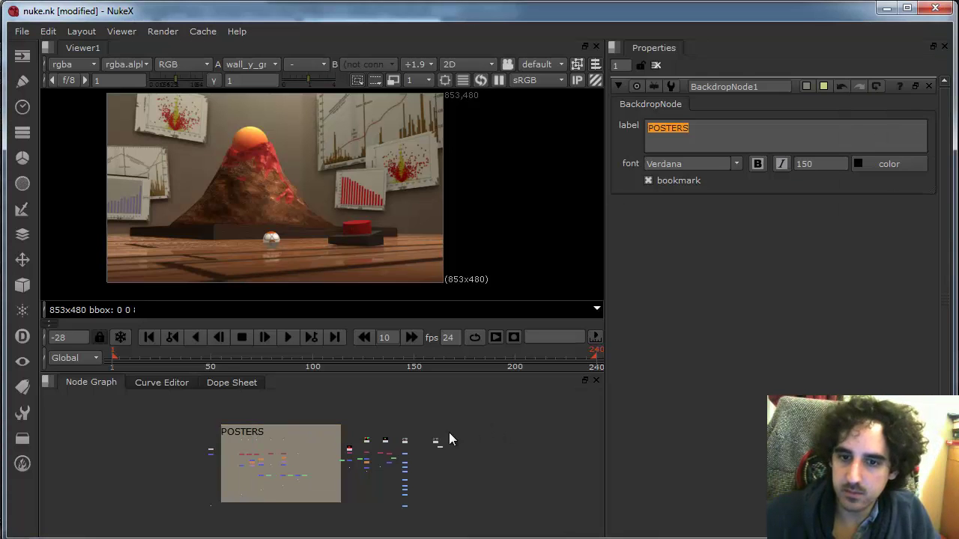
- Examine the color correction nodes in the main pipe, including posters_contact_wall2, posters_contact_wall1 and poster_sr_down, and check their settings
scroll(454, 472, "up", 5)
scroll(427, 470, "up", 5)
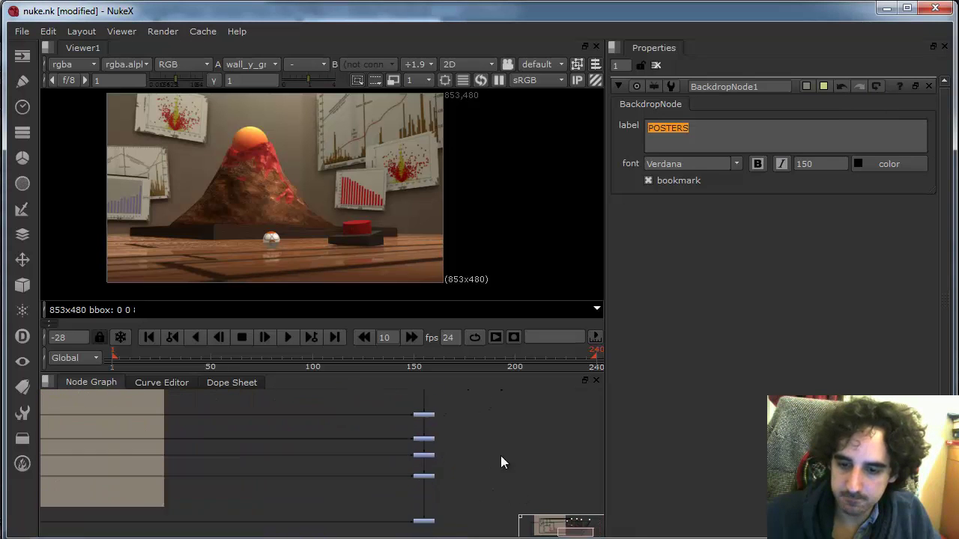
scroll(480, 462, "up", 4)
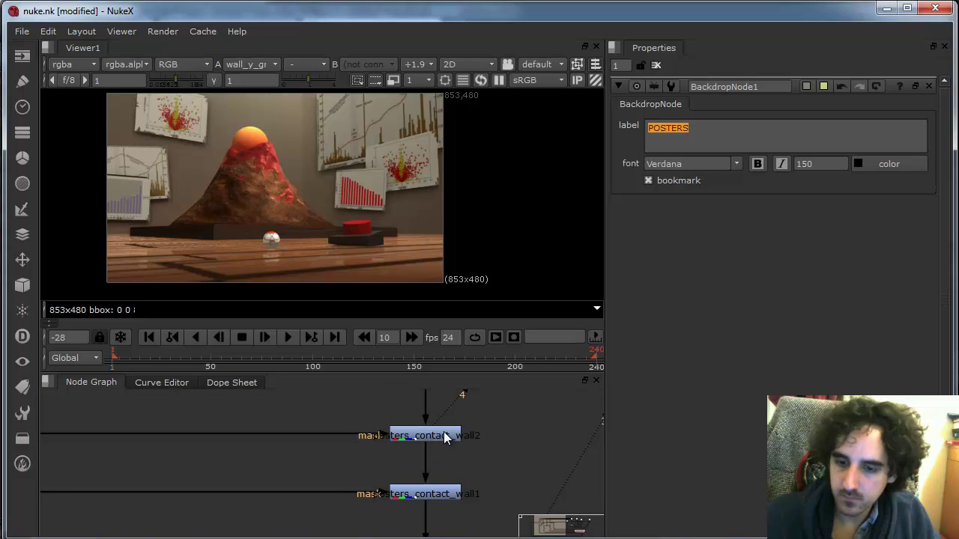
double_click(445, 436)
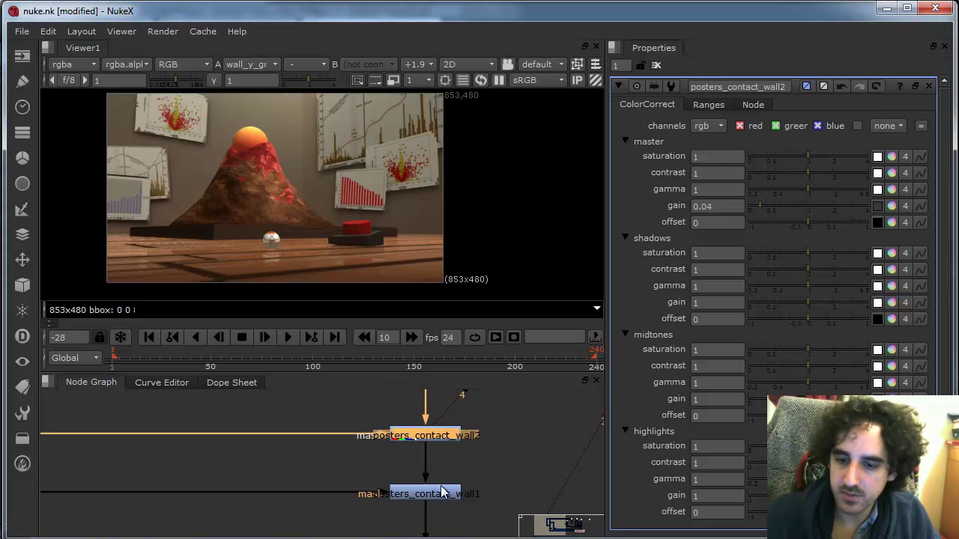
left_click(442, 492)
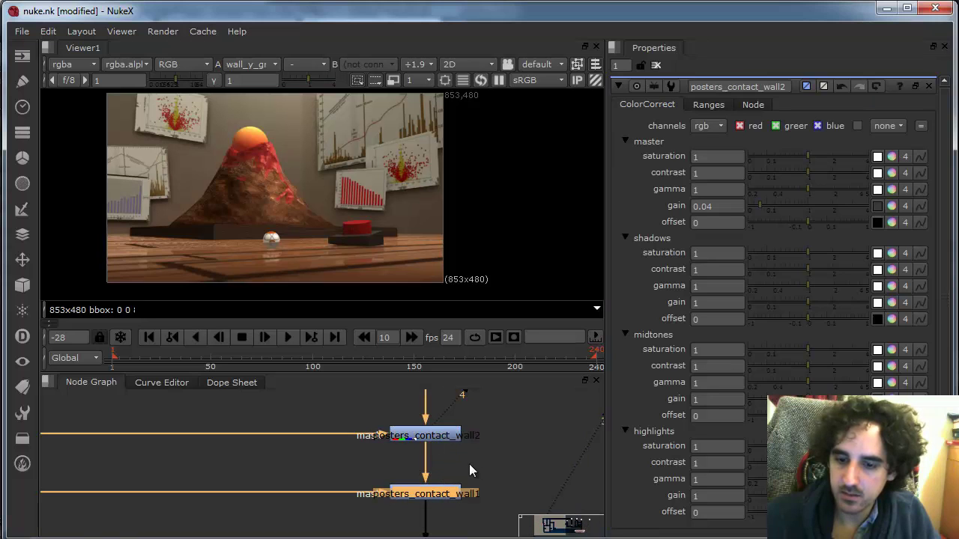
scroll(470, 470, "down", 4)
scroll(501, 475, "up", 4)
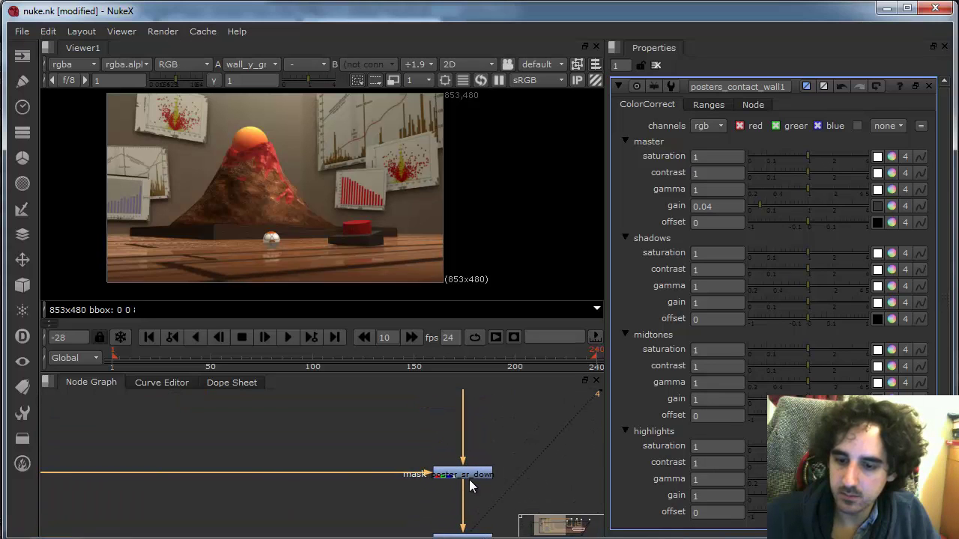
double_click(470, 486)
scroll(466, 461, "down", 1)
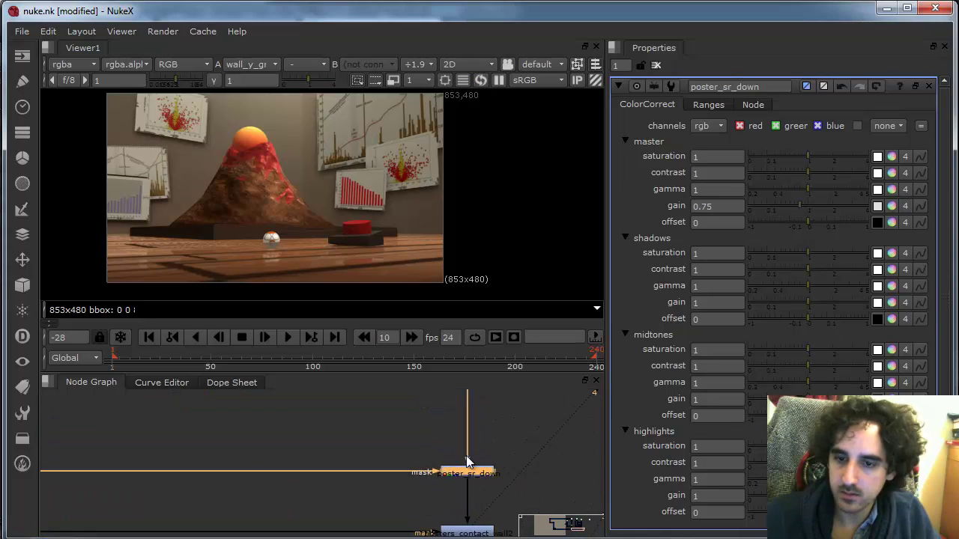
scroll(479, 455, "down", 3)
left_click_drag(490, 424, 516, 466)
scroll(491, 464, "up", 3)
double_click(470, 466)
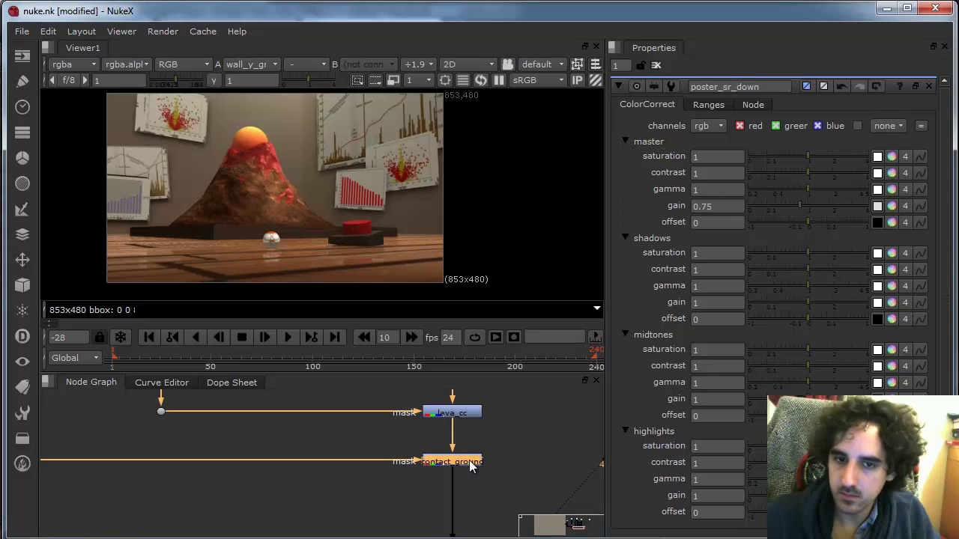
scroll(472, 466, "down", 5)
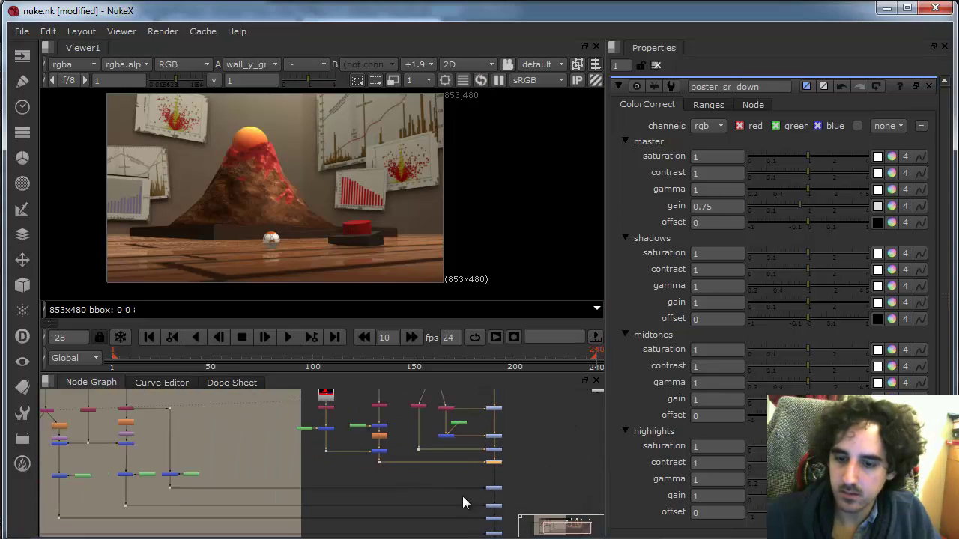
scroll(462, 496, "up", 8)
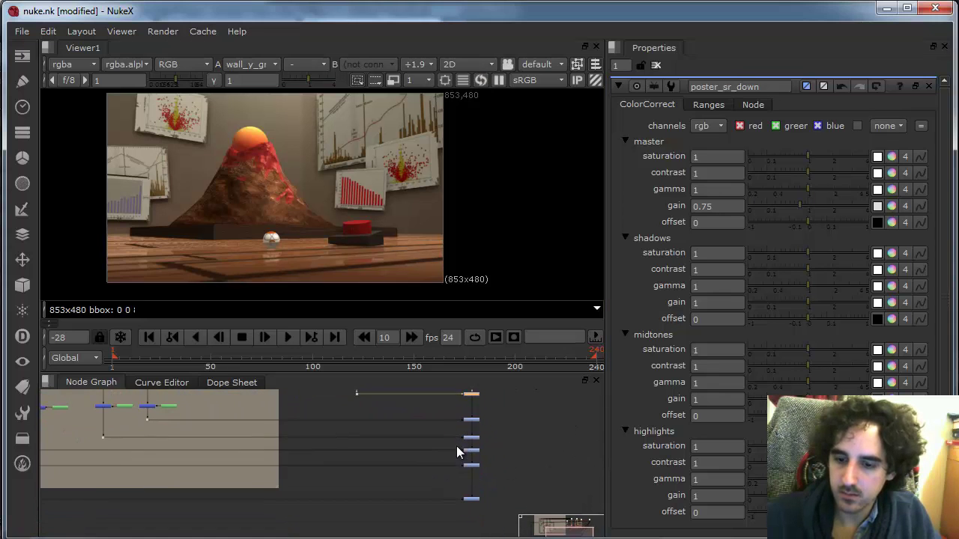
- Set the master gain of the posters_contact_wall color correction to 0.25 and save the script
left_click(470, 505)
scroll(450, 468, "down", 3)
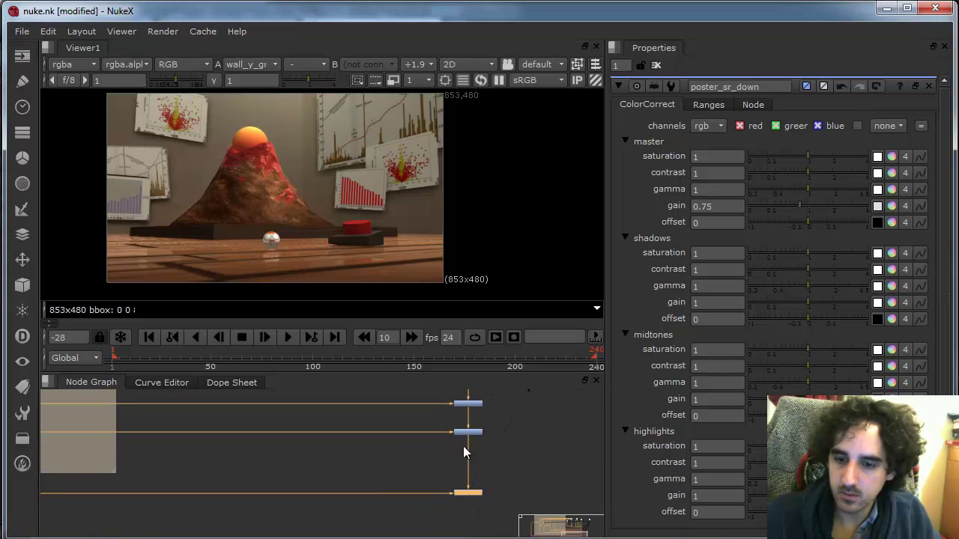
scroll(463, 446, "up", 4)
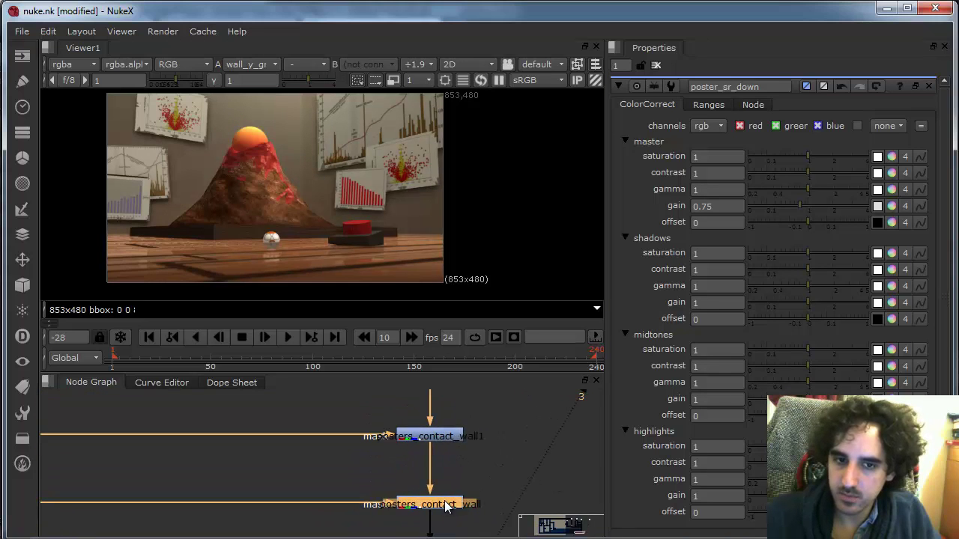
double_click(445, 505)
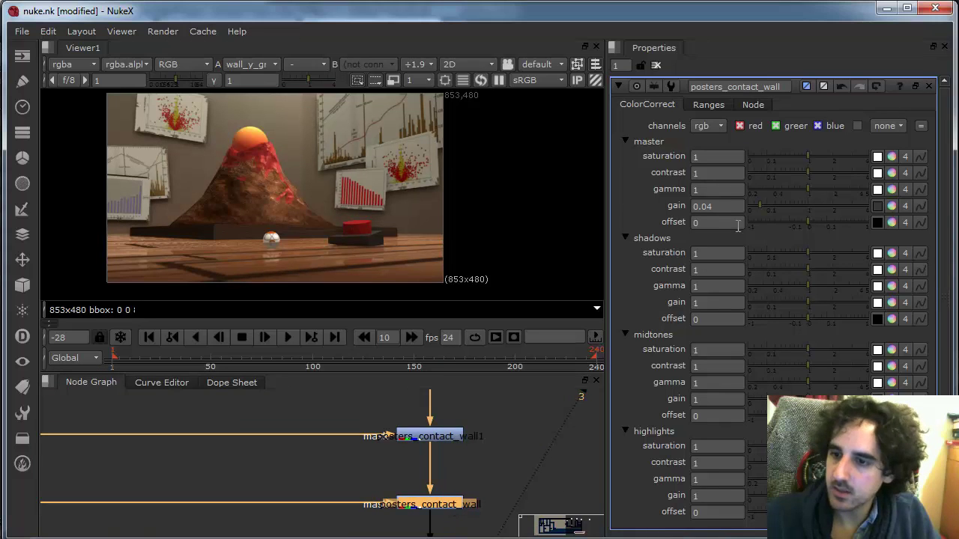
double_click(711, 206)
type("0.25")
key("Return")
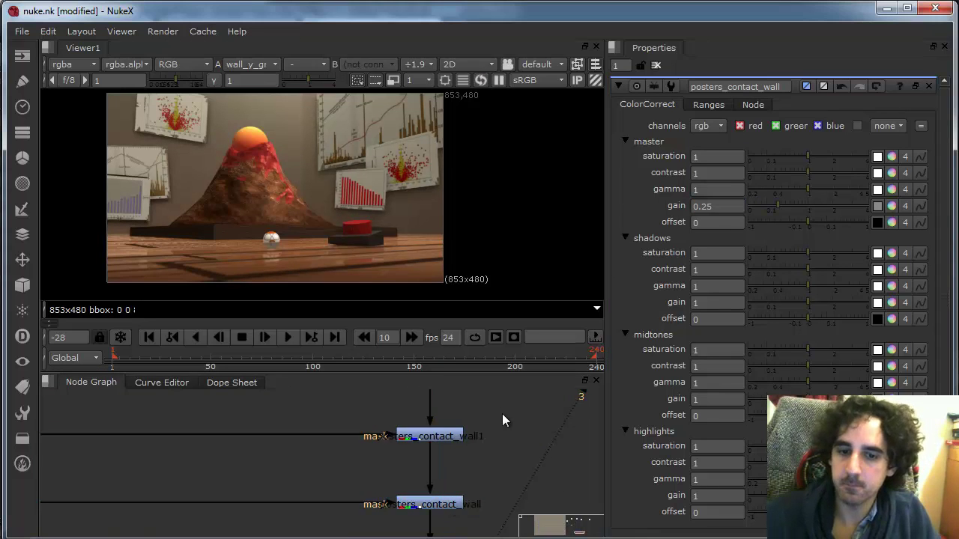
scroll(450, 424, "down", 5)
scroll(439, 447, "down", 3)
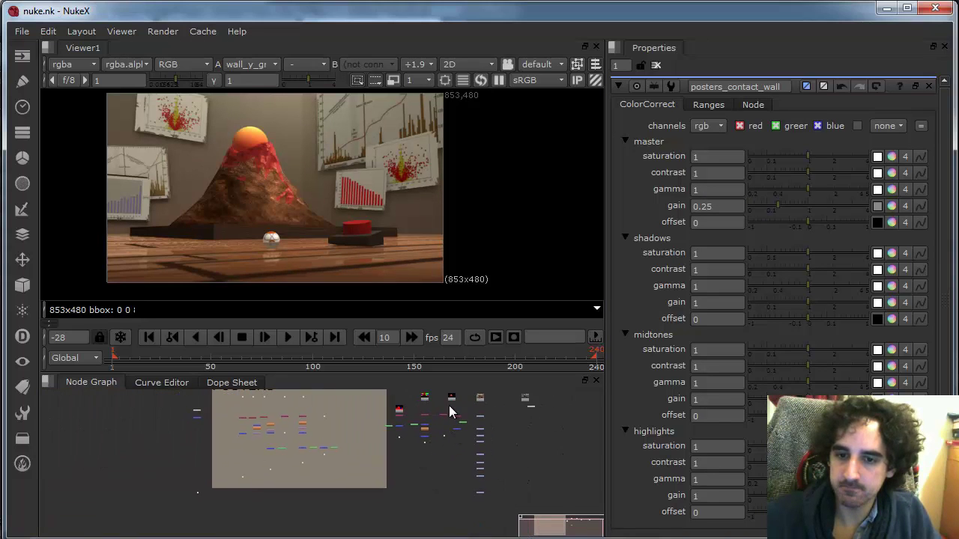
- Switch to the file browser, check the rendered frames in the lighting_demo folder through its last file, and return to the images folder
key("alt+Tab")
key("alt+Tab")
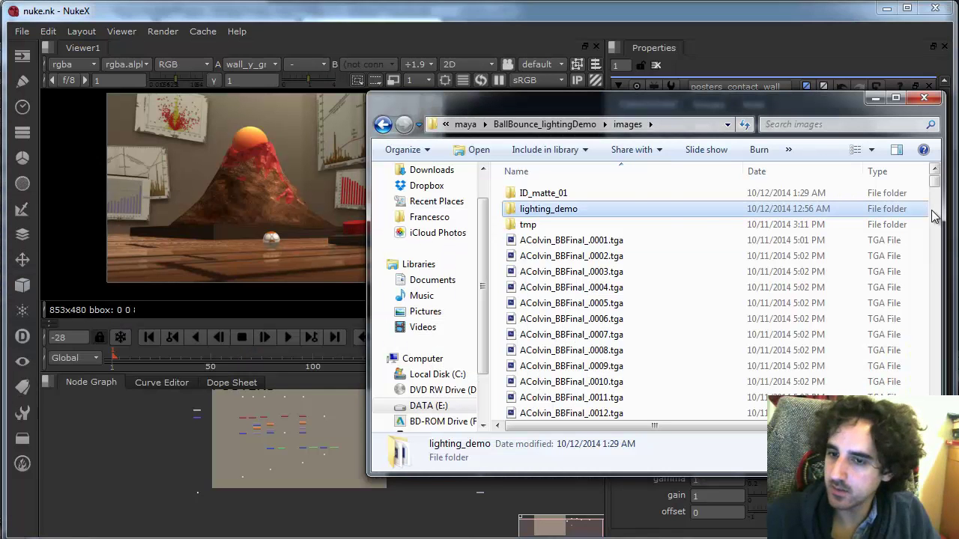
double_click(658, 208)
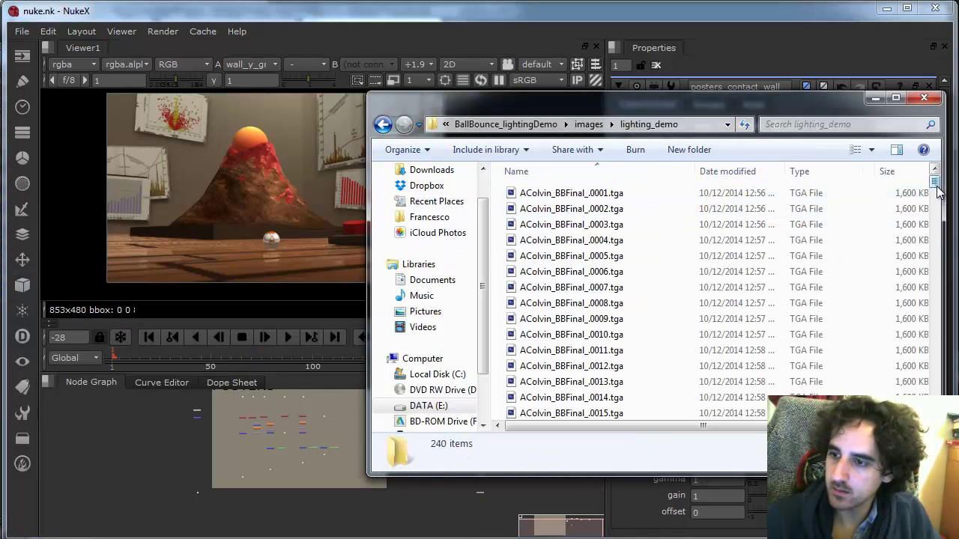
left_click_drag(936, 185, 939, 431)
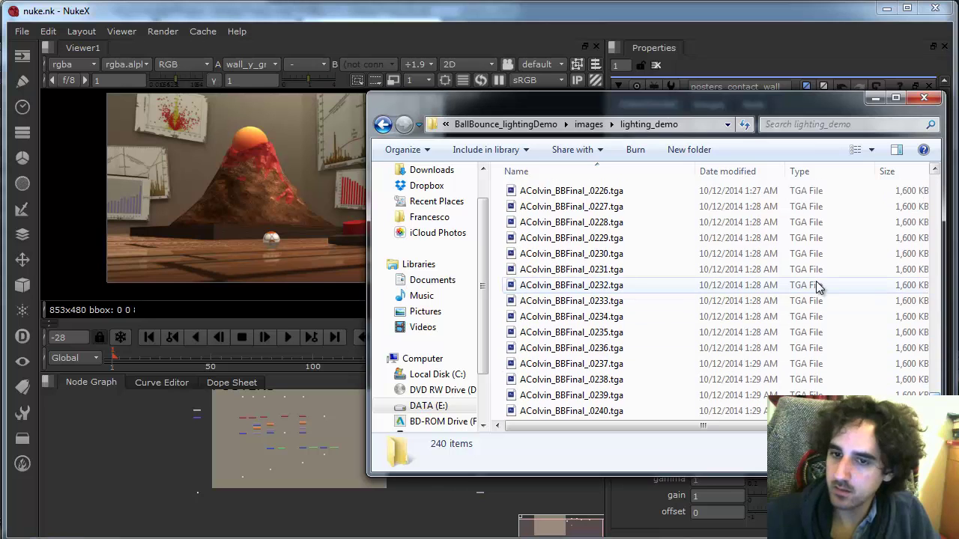
left_click(382, 124)
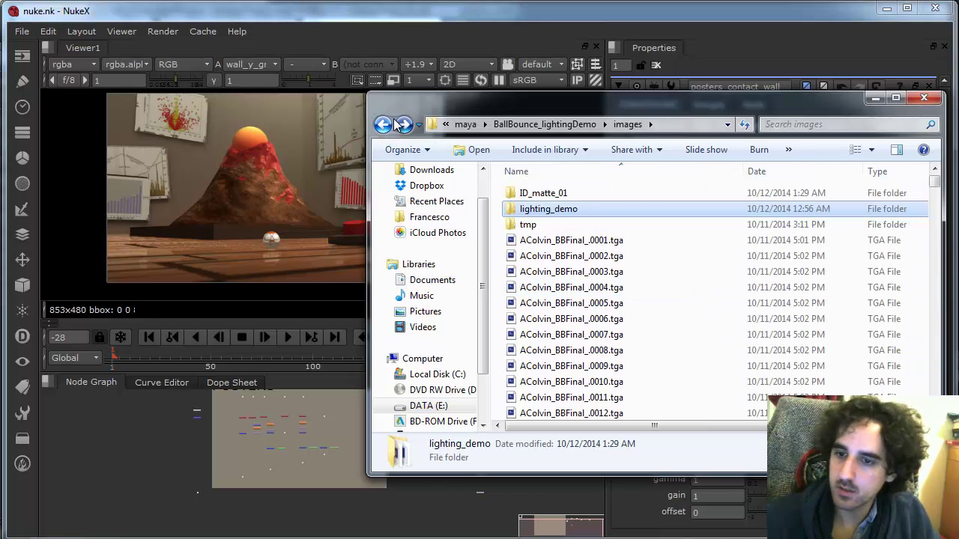
- Check the rendered files in the ID_matte_01 folder and switch back to Nuke
double_click(567, 193)
left_click_drag(935, 180, 938, 390)
key("alt+Tab")
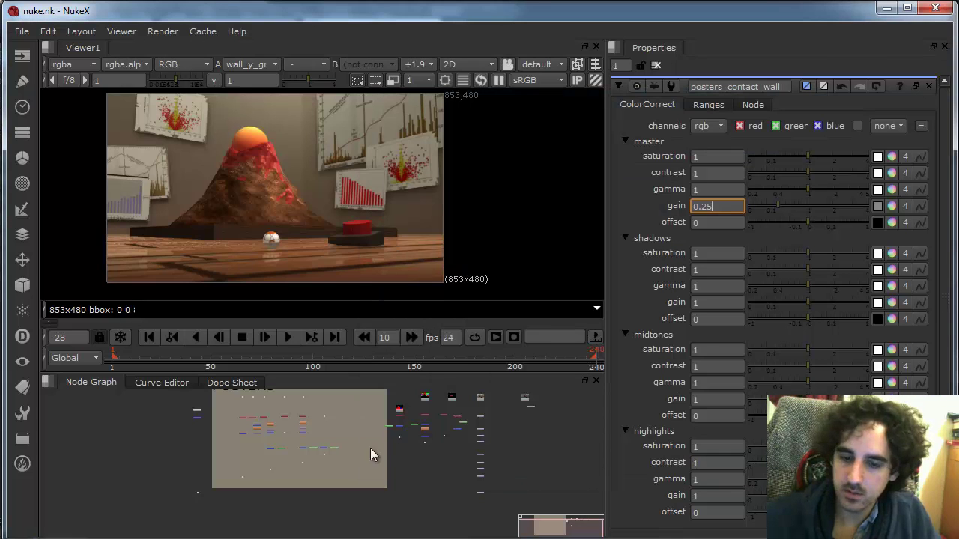
- Show the Merge1 node, which combines two ID mattes inside the POSTERS Backdrop, in the viewer
scroll(449, 443, "down", 2)
left_click_drag(441, 450, 371, 477)
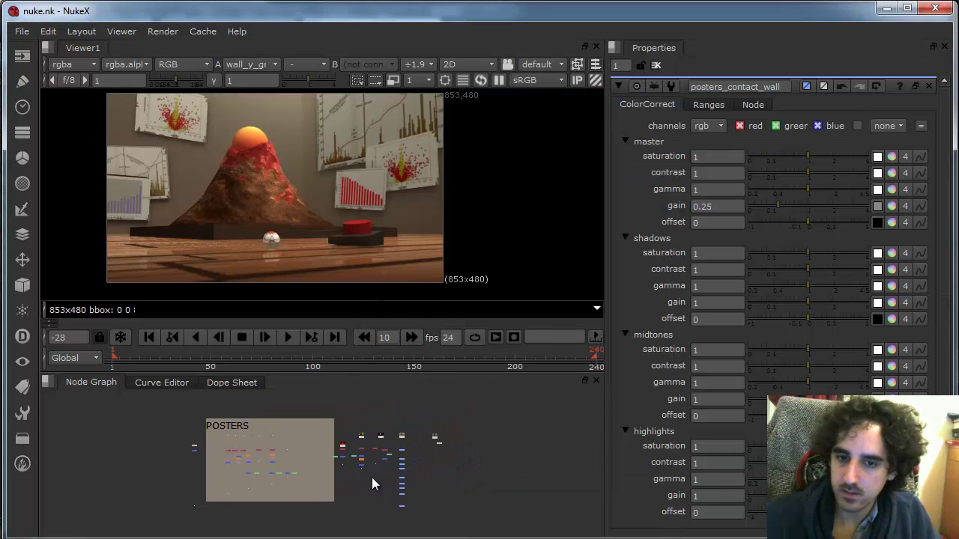
scroll(458, 454, "up", 4)
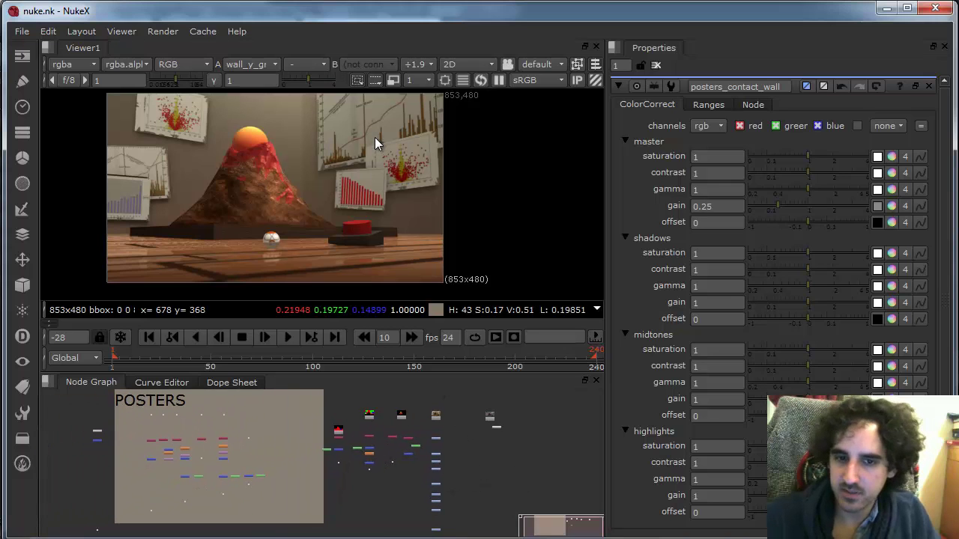
left_click_drag(346, 492, 458, 437)
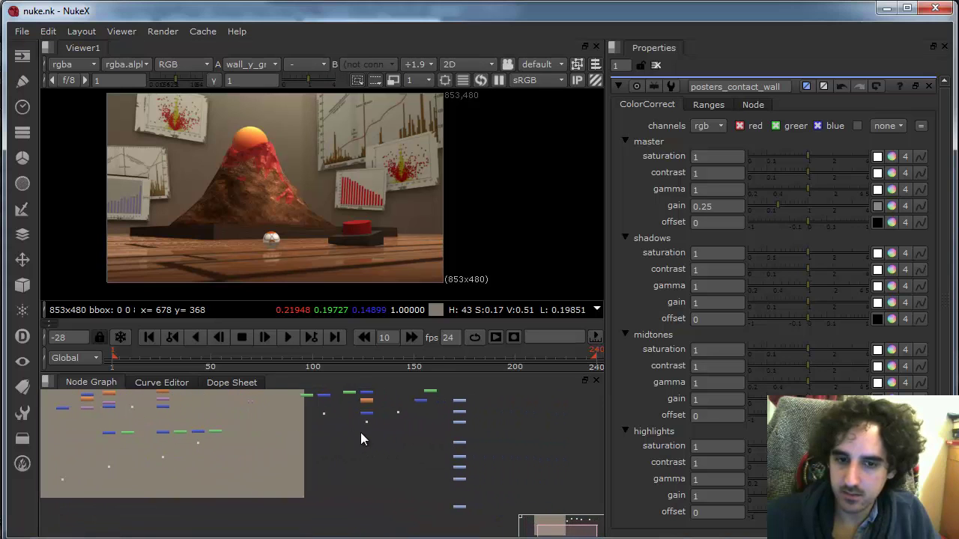
scroll(461, 486, "up", 5)
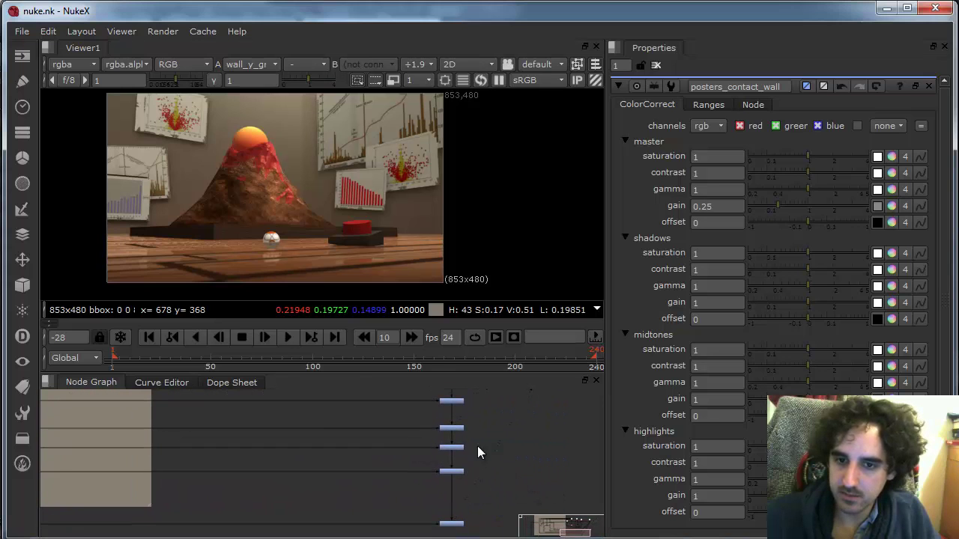
scroll(426, 462, "down", 5)
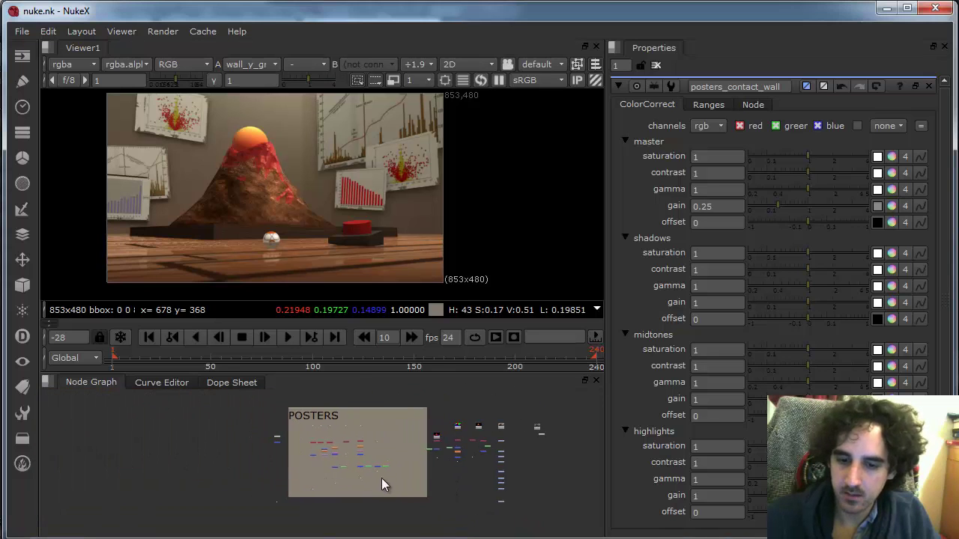
scroll(435, 476, "up", 3)
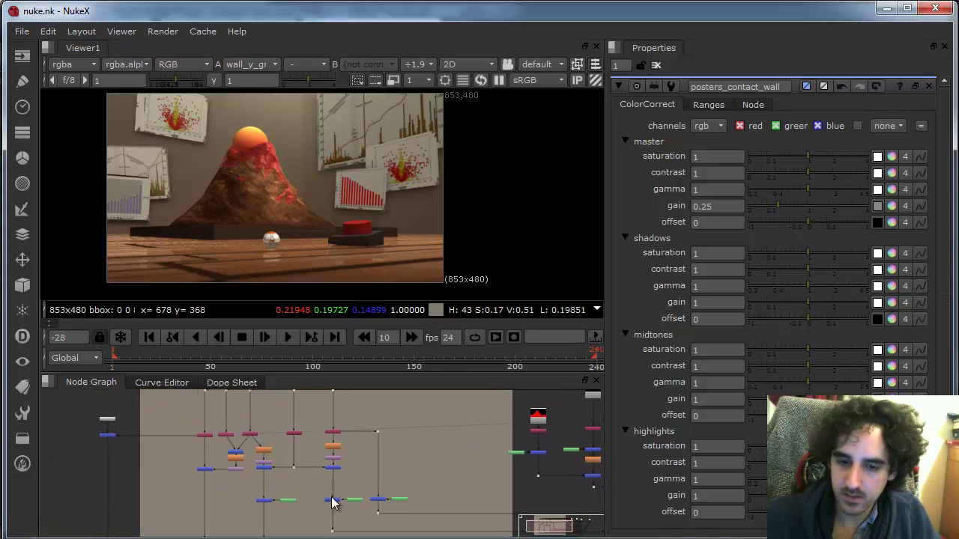
scroll(321, 483, "up", 2)
left_click(184, 424)
key("1")
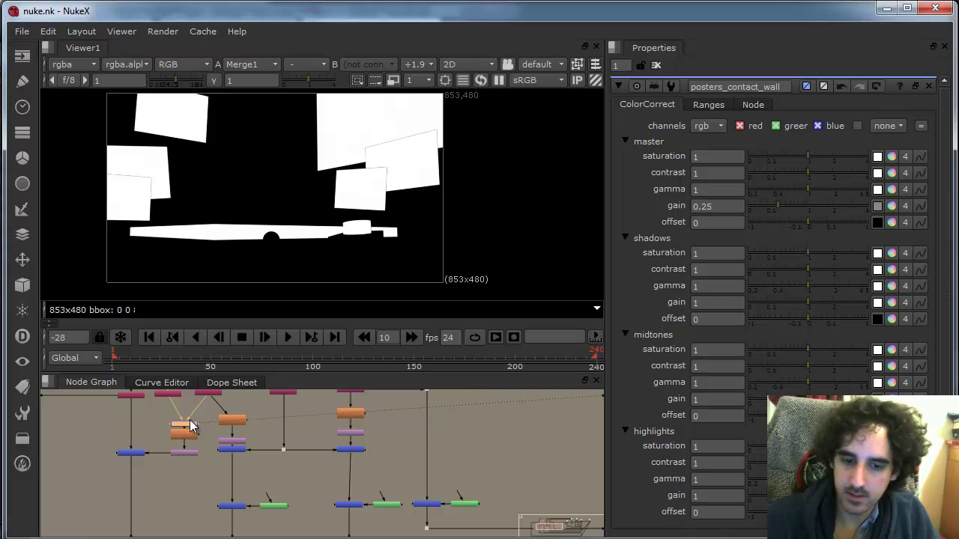
- View the Blur2 mask and then the In4 contact mask from the POSTERS branch in the viewer
scroll(345, 456, "down", 4)
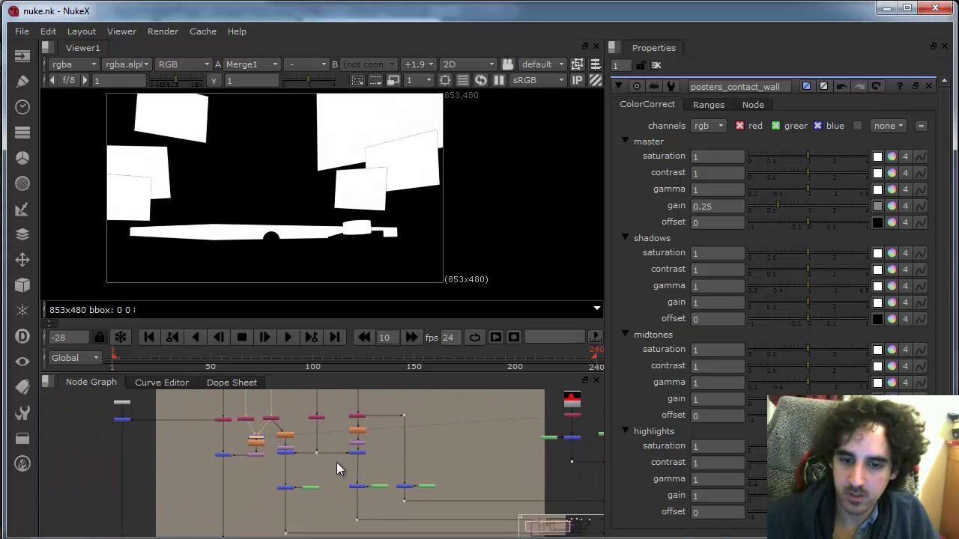
scroll(349, 471, "up", 1)
key("1")
left_click(249, 457)
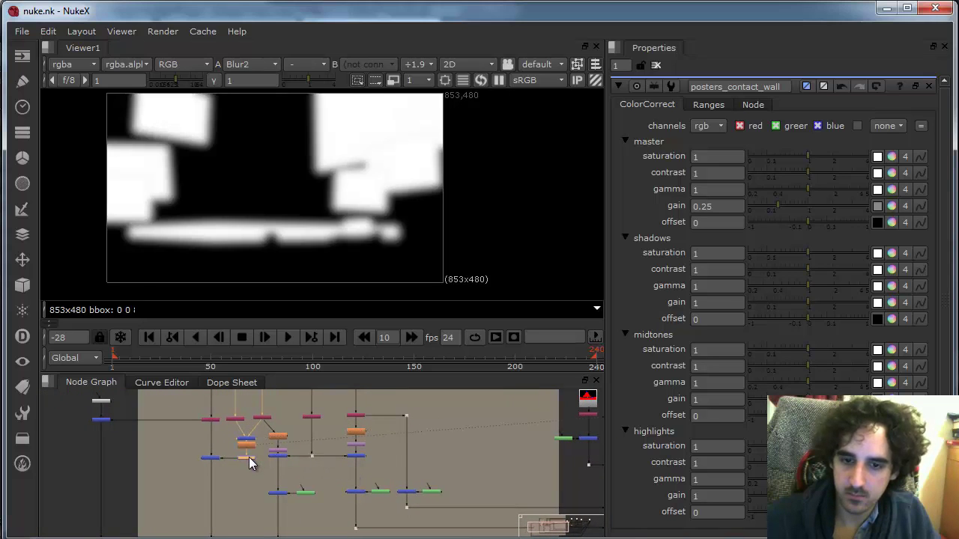
key("1")
left_click(214, 459)
key("1")
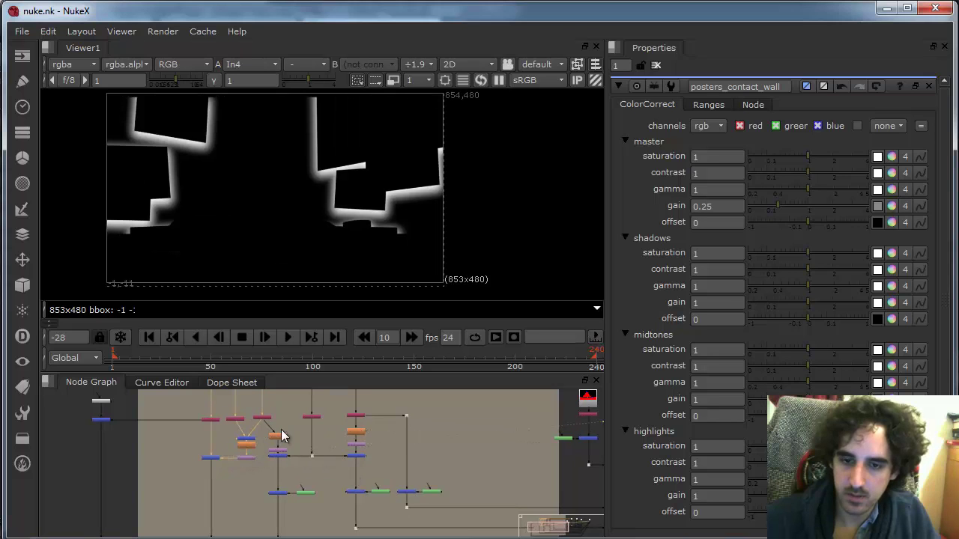
- Insert a new ColorCorrect node into the main pipe below the lower masked color correction
scroll(331, 480, "down", 3)
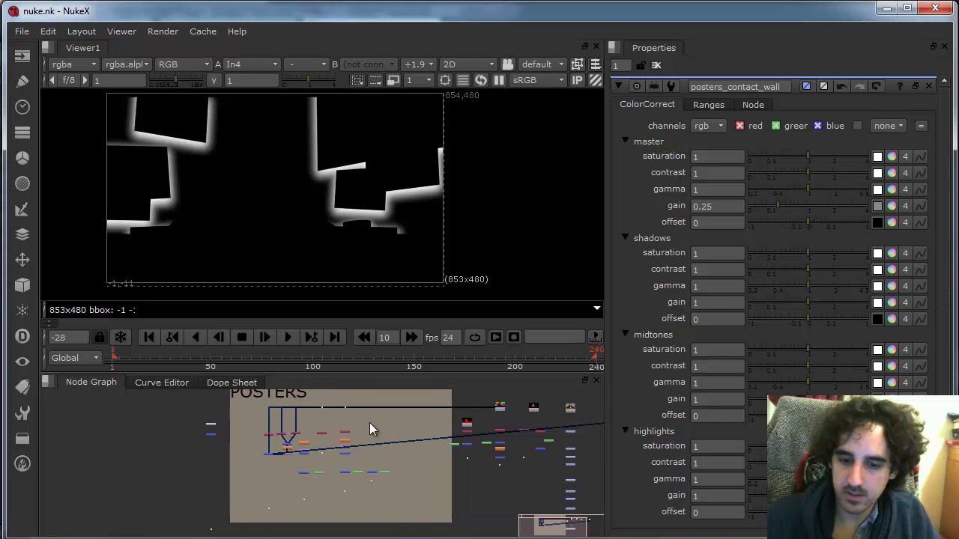
scroll(404, 435, "up", 2)
scroll(546, 453, "down", 2)
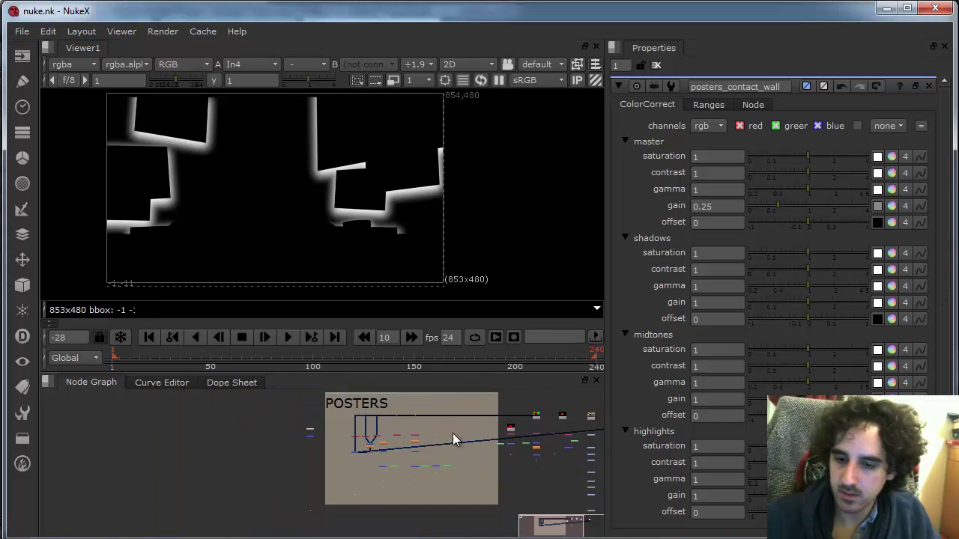
scroll(505, 494, "up", 6)
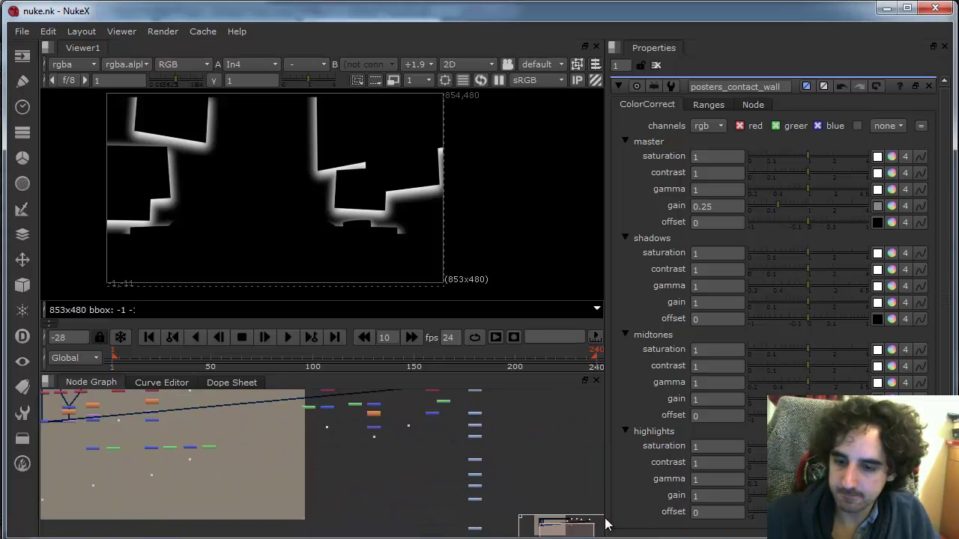
scroll(463, 465, "up", 2)
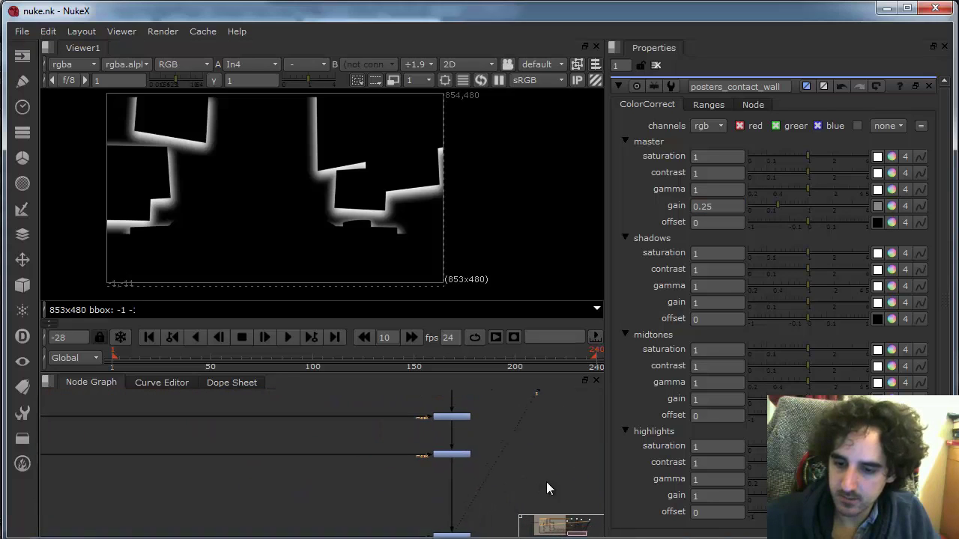
key("c")
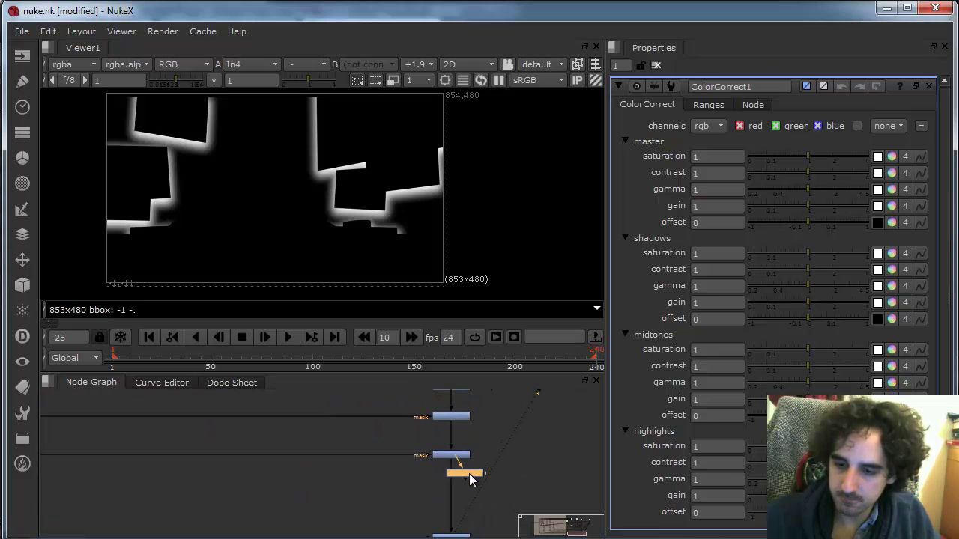
left_click_drag(469, 473, 455, 493)
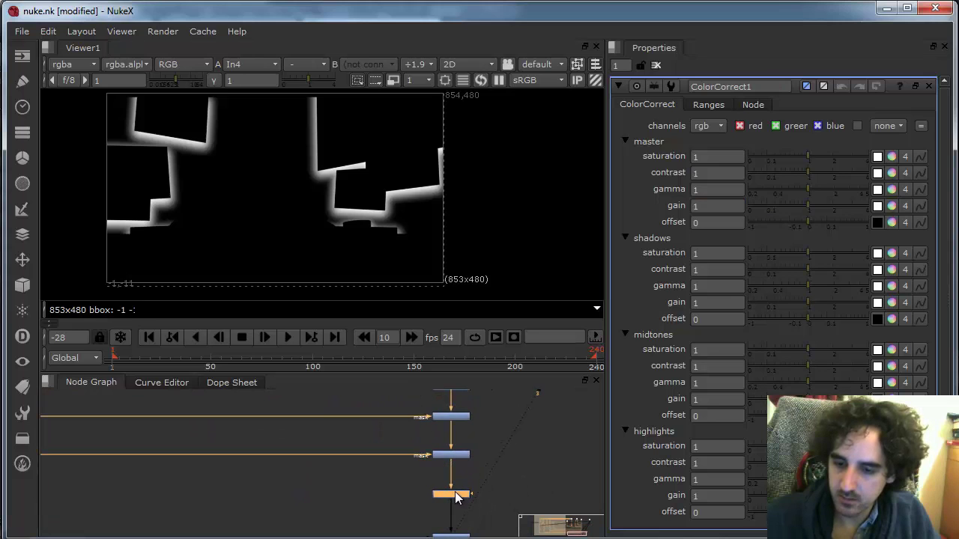
- Rename the new ColorCorrect node as Posters_overall_down
left_click(764, 88)
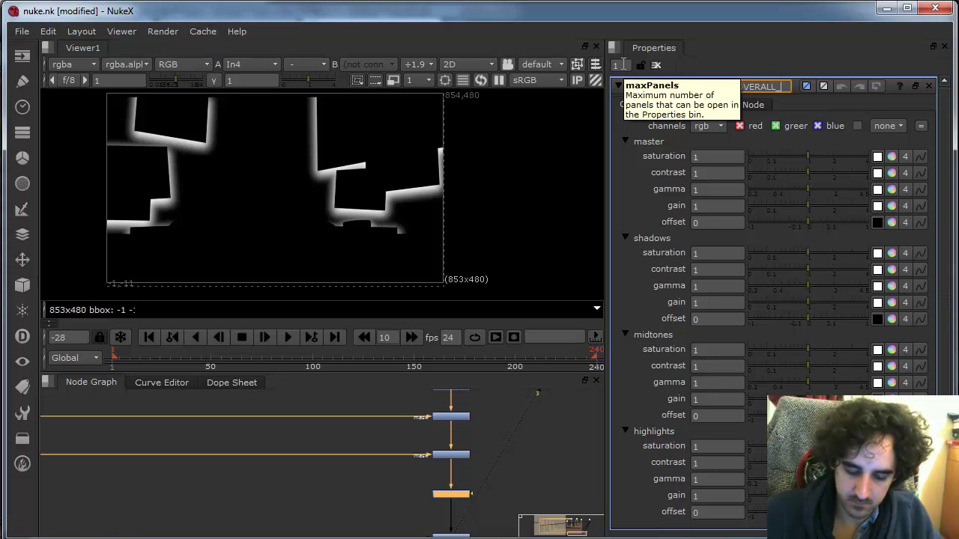
type("DOWN")
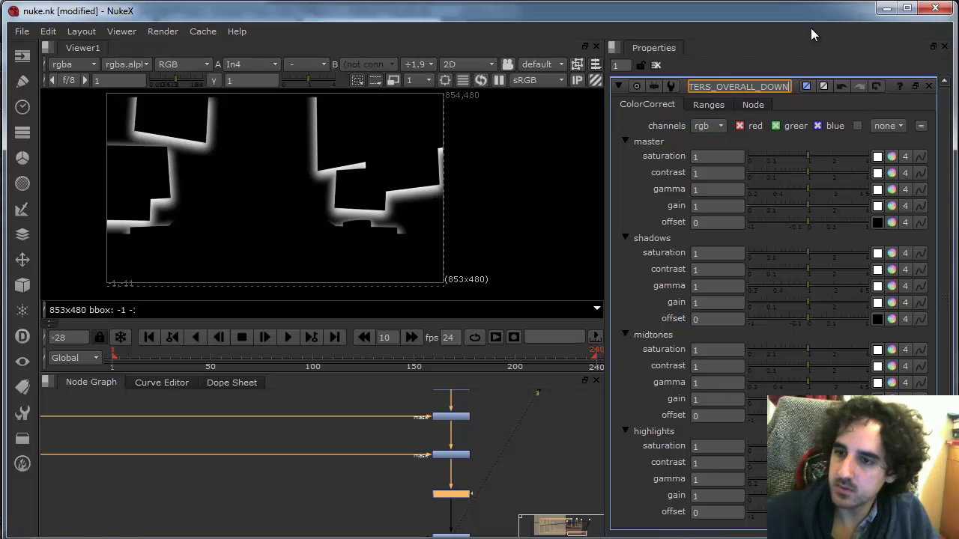
key("ctrl+a")
type("Pos")
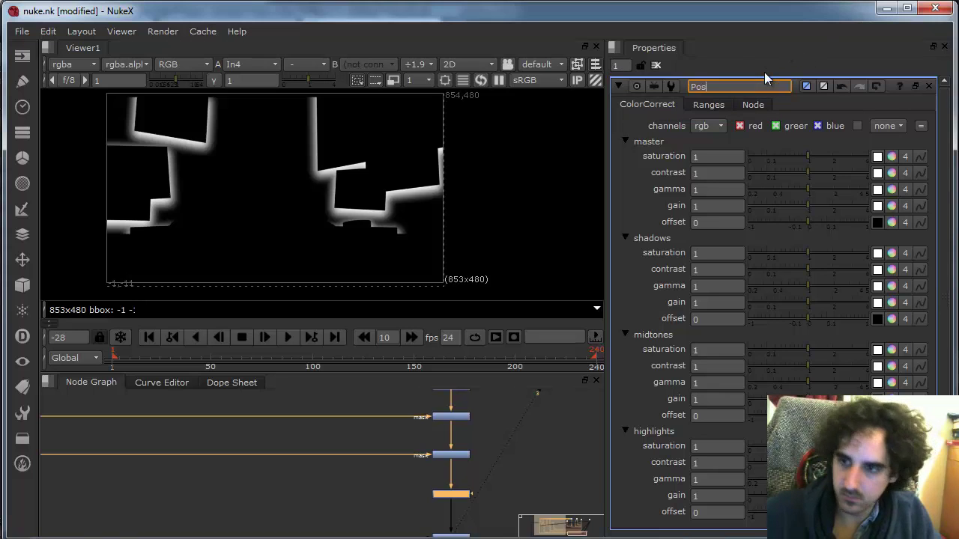
type("ters_overall")
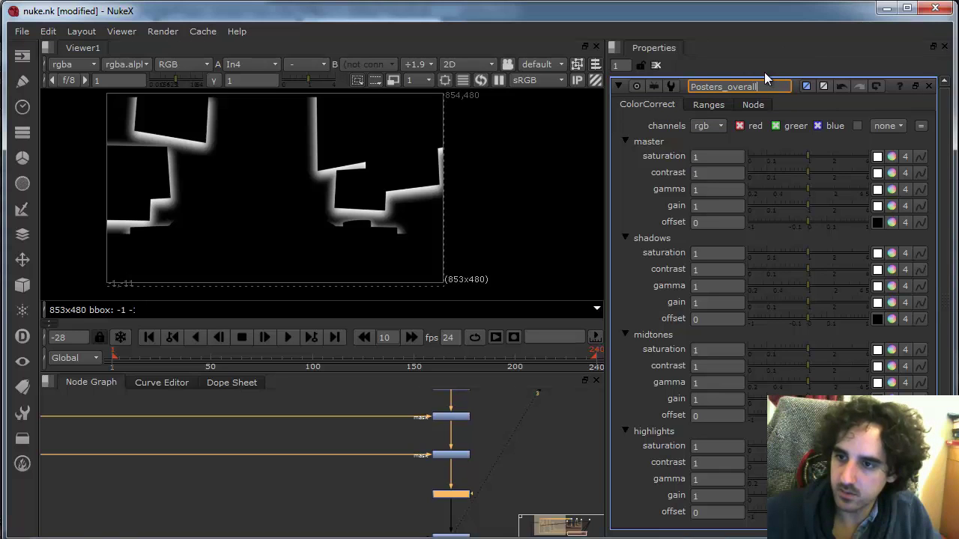
type("_down")
- Set the master gain of Posters_overall_down to 0.66 and display the node in the viewer
left_click_drag(710, 206, 653, 178)
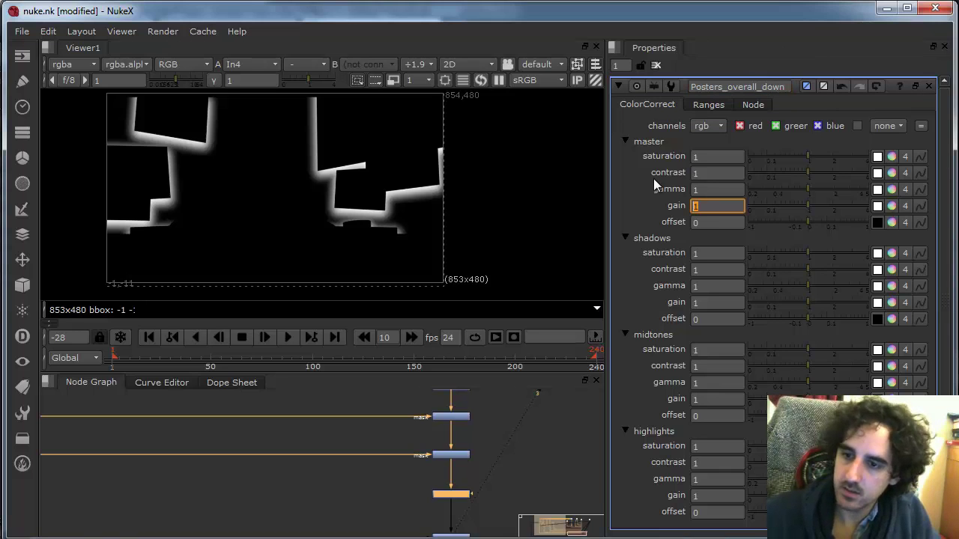
type(".66")
key("Return")
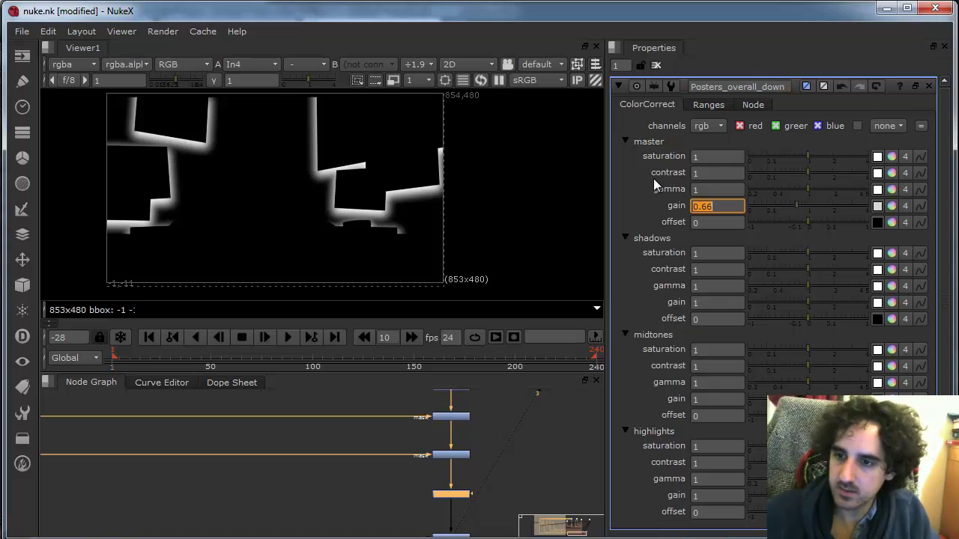
key("1")
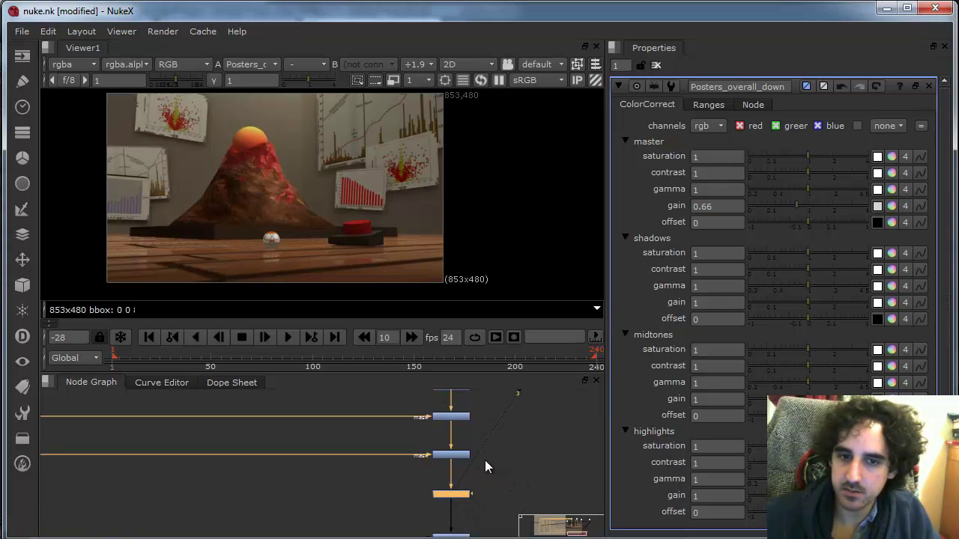
- Copy the two Shuffle nodes and the Merge node joining them from the POSTERS Backdrop
scroll(485, 460, "down", 4)
left_click_drag(420, 464, 293, 444)
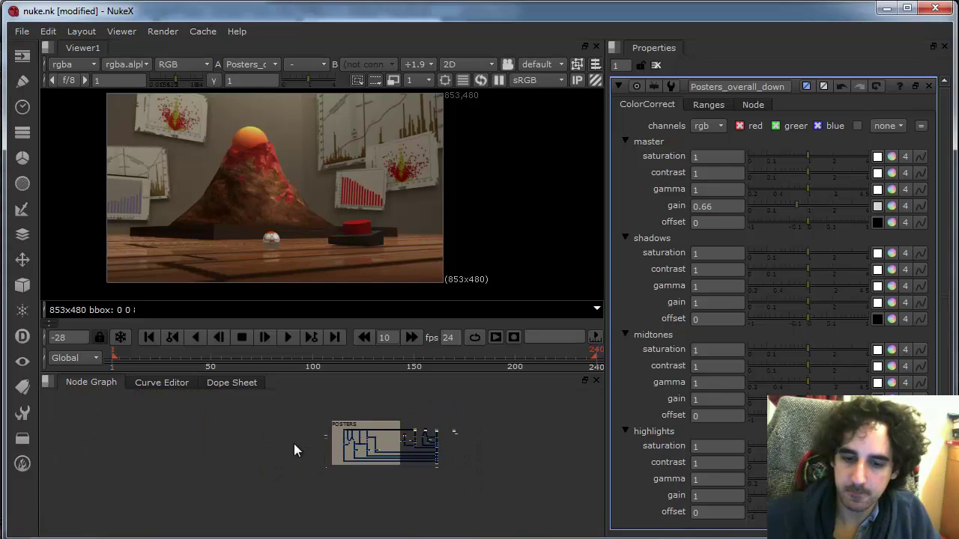
left_click_drag(352, 446, 556, 449)
left_click_drag(371, 425, 394, 478)
scroll(399, 472, "up", 3)
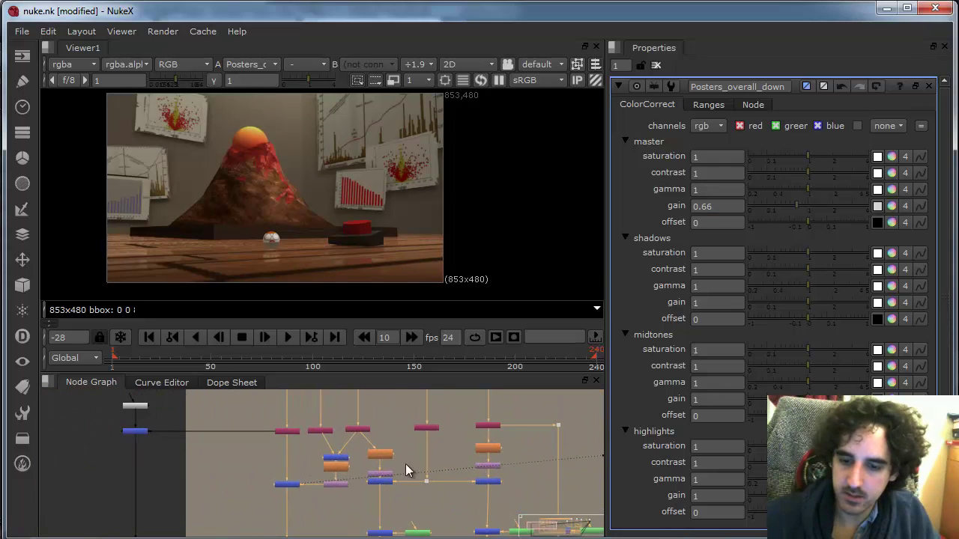
left_click_drag(306, 411, 362, 462)
- Move the node branch standing outside the POSTERS Backdrop farther left to free up space
scroll(471, 462, "down", 8)
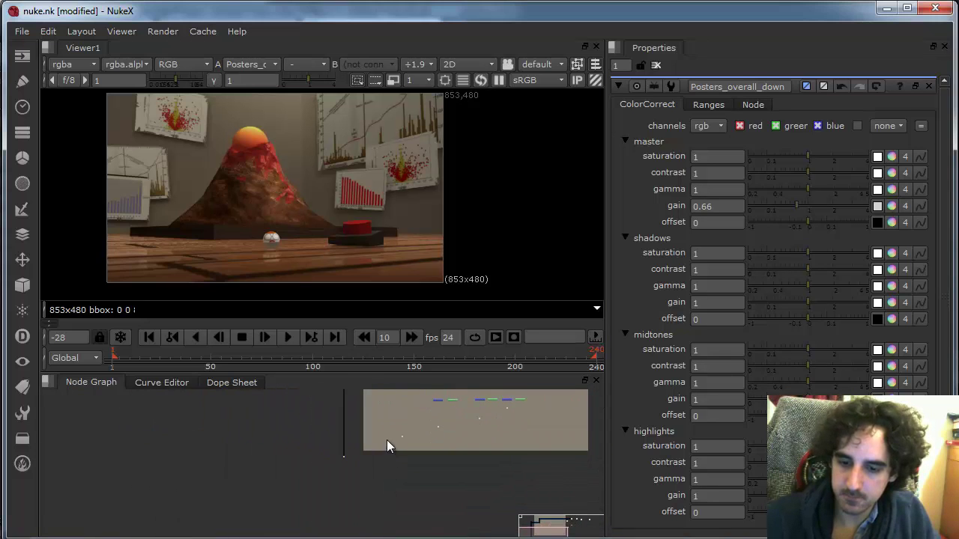
scroll(408, 471, "up", 3)
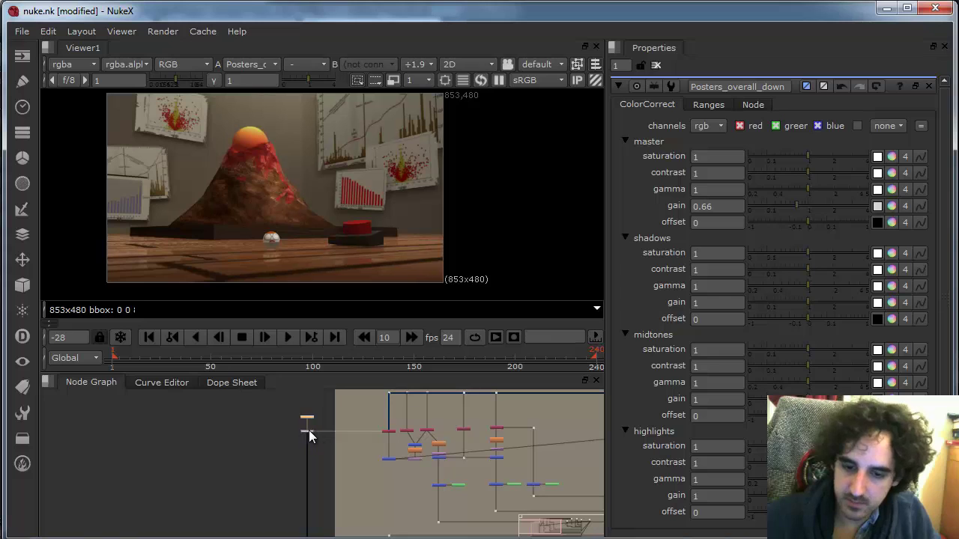
left_click_drag(308, 430, 255, 432)
scroll(379, 445, "down", 3)
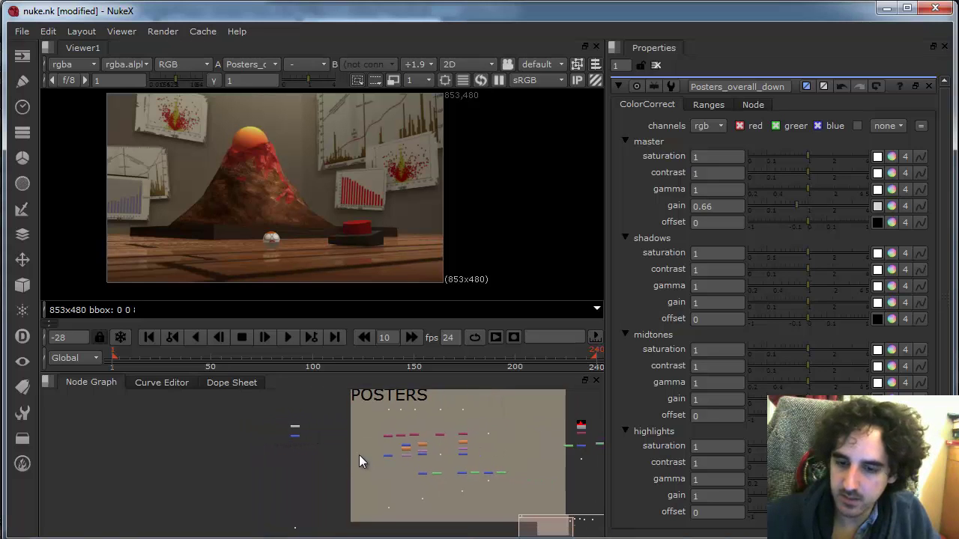
- Widen the POSTERS Backdrop by extending its left edge outward
scroll(359, 452, "up", 1)
left_click_drag(365, 424, 355, 445)
left_click(351, 402)
left_click_drag(352, 401, 324, 400)
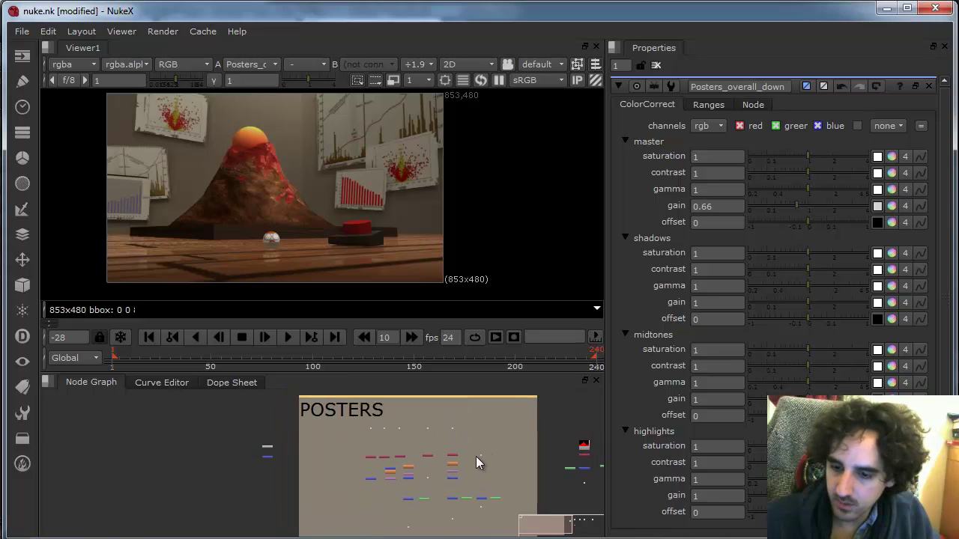
- Paste the copied Shuffle and Merge nodes into the free area at the left of the POSTERS Backdrop
scroll(476, 456, "up", 3)
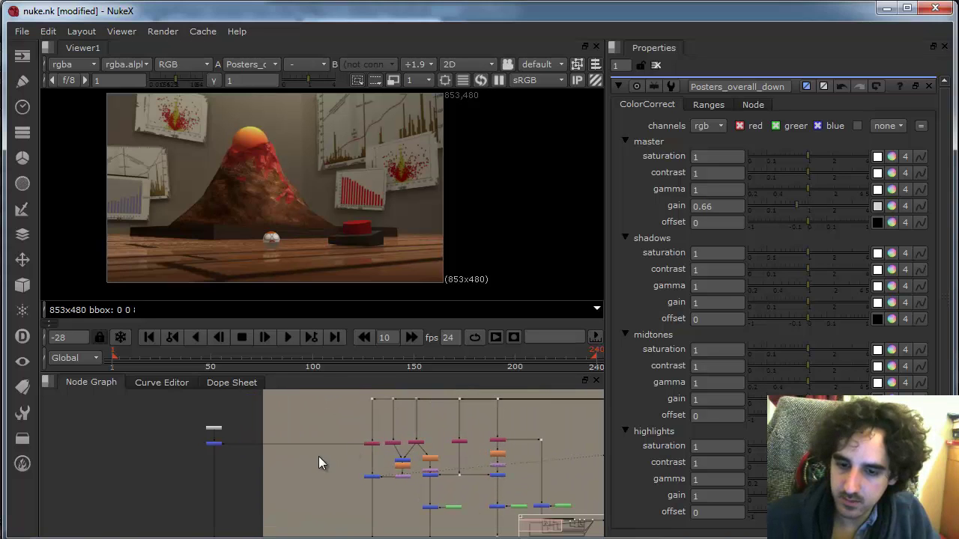
key("ctrl+v")
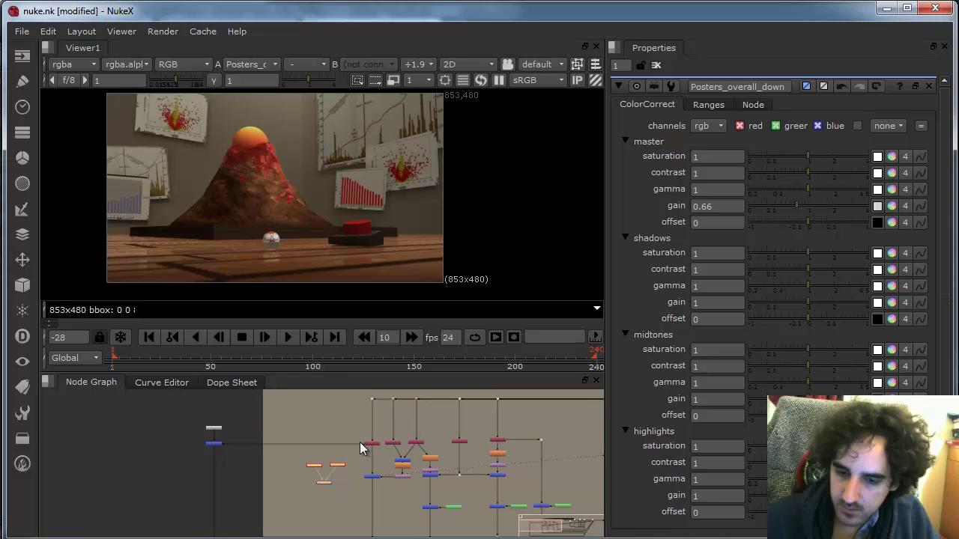
scroll(348, 451, "down", 3)
scroll(385, 448, "up", 5)
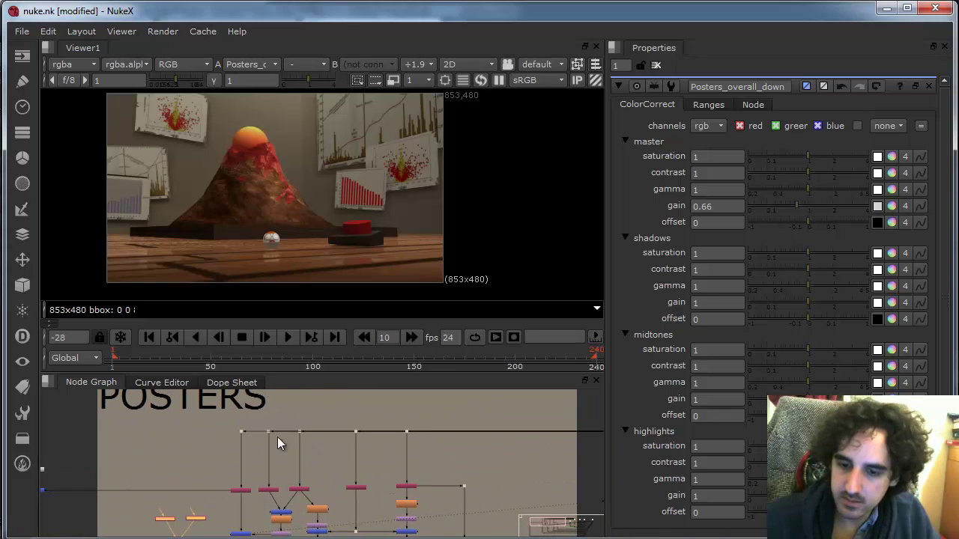
scroll(372, 439, "down", 2)
left_click_drag(531, 419, 495, 411)
left_click(164, 458)
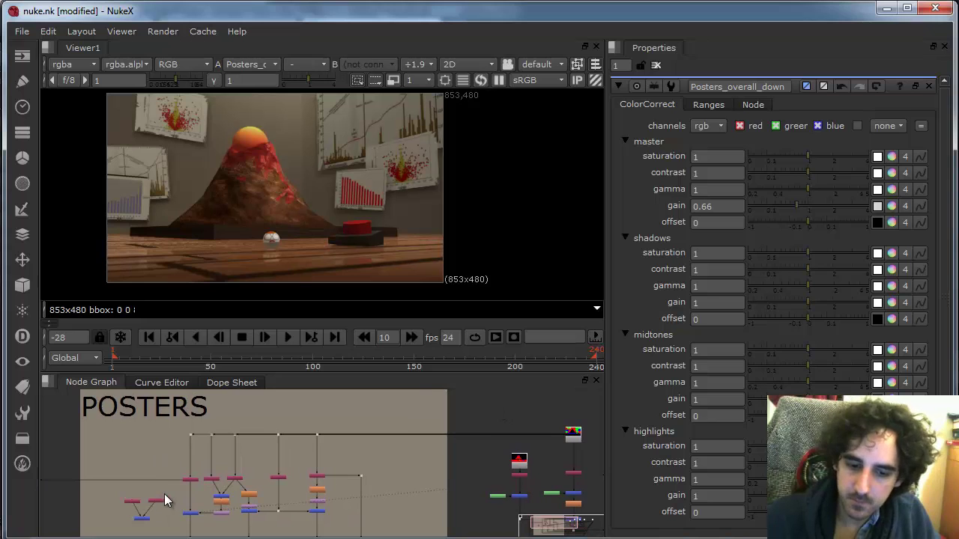
- Connect both pasted Shuffle nodes to the matte Read node and route the left connection along the top with a Dot
scroll(181, 495, "up", 2)
left_click_drag(188, 494, 592, 424)
left_click_drag(62, 506, 593, 422)
left_click_drag(329, 463, 81, 425)
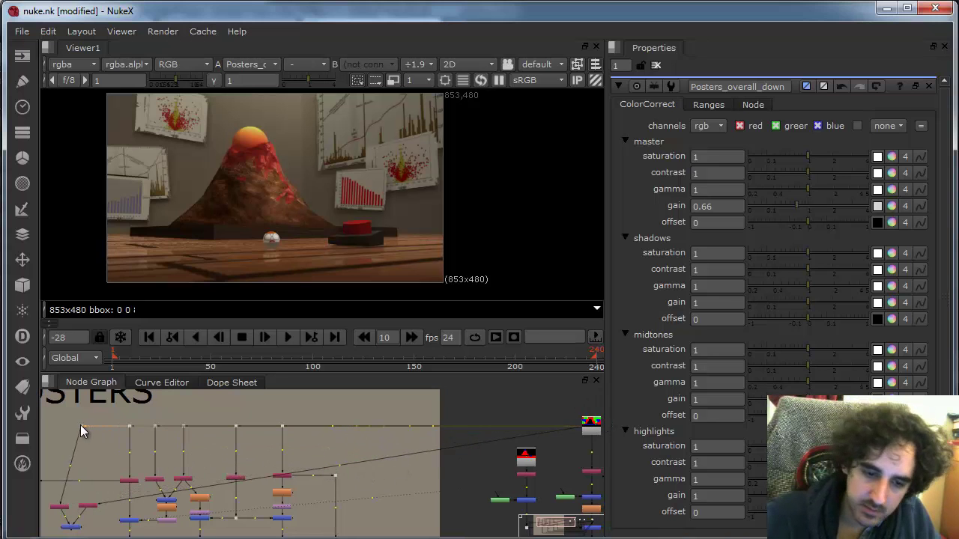
- Route the right pasted Shuffle's connection along the top with a Dot and raise the pasted Shuffles and Merge level with the neighbouring Shuffles
left_click_drag(336, 462, 86, 426)
scroll(379, 470, "down", 1)
scroll(379, 470, "down", 1)
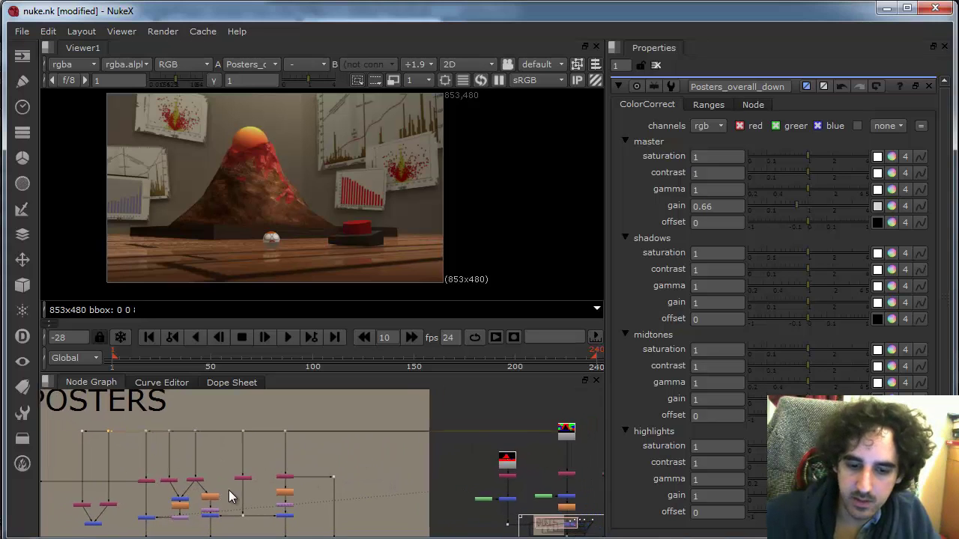
left_click_drag(182, 497, 258, 468)
left_click_drag(147, 465, 198, 498)
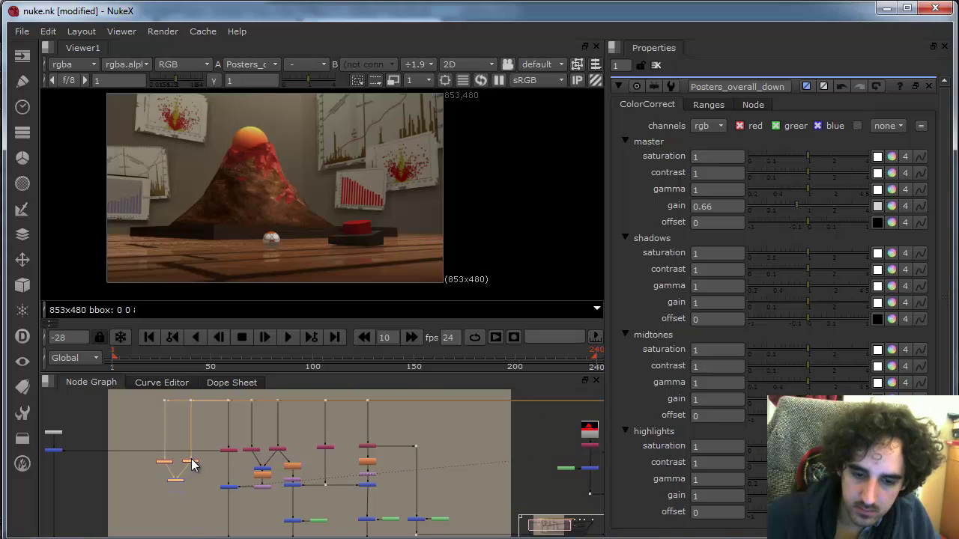
left_click_drag(193, 448, 193, 451)
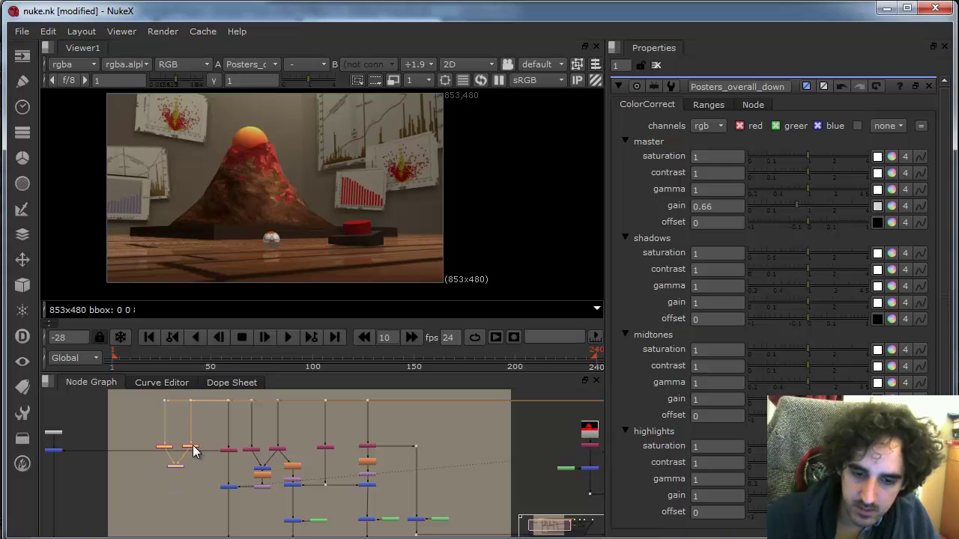
left_click(192, 446)
left_click(206, 484)
scroll(304, 471, "down", 2)
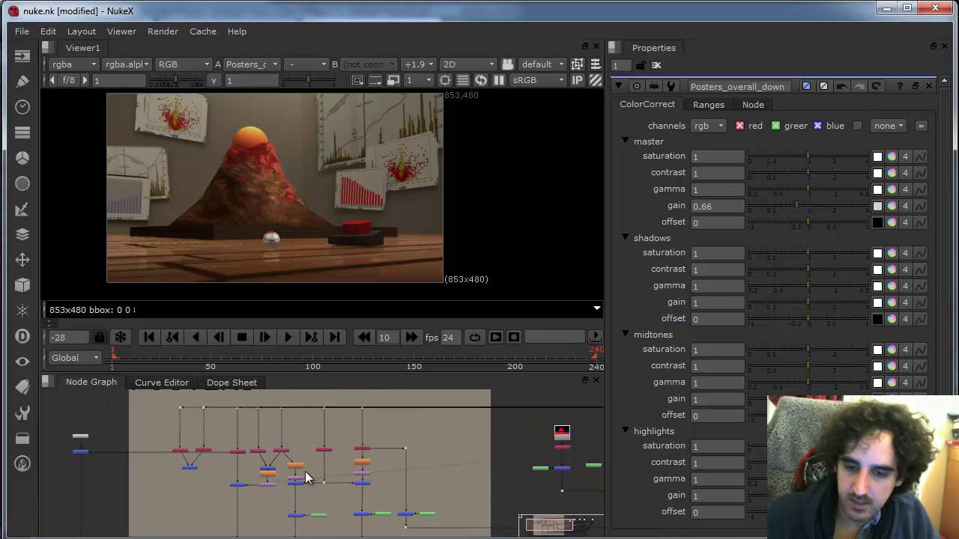
left_click_drag(300, 460, 190, 408)
left_click(88, 421)
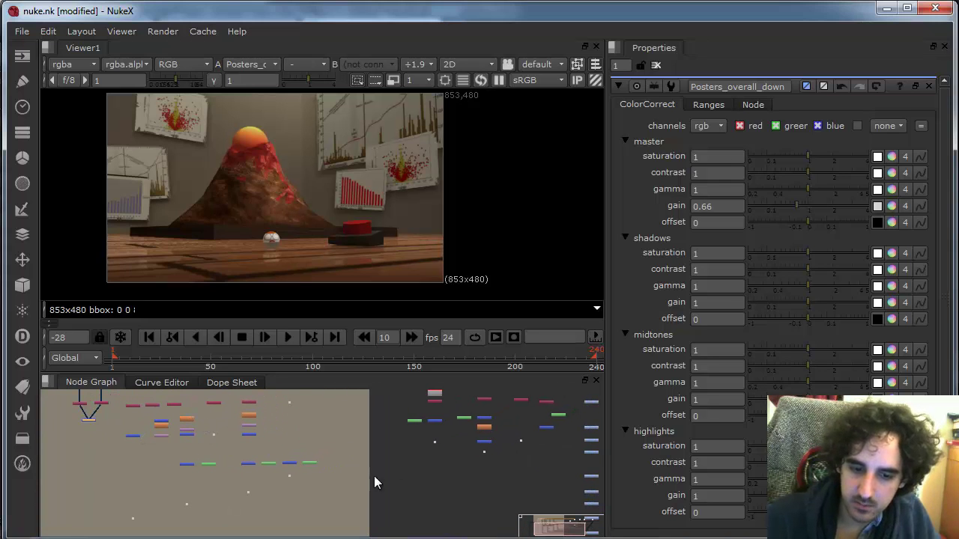
scroll(377, 473, "down", 2)
scroll(377, 473, "down", 1)
left_click_drag(406, 456, 270, 430)
scroll(450, 470, "up", 5)
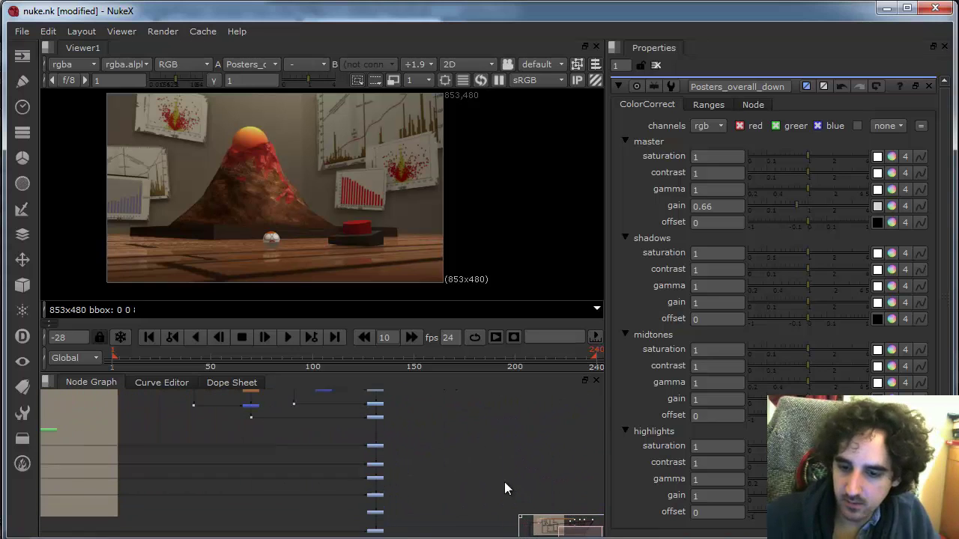
scroll(393, 513, "up", 3)
left_click(371, 514)
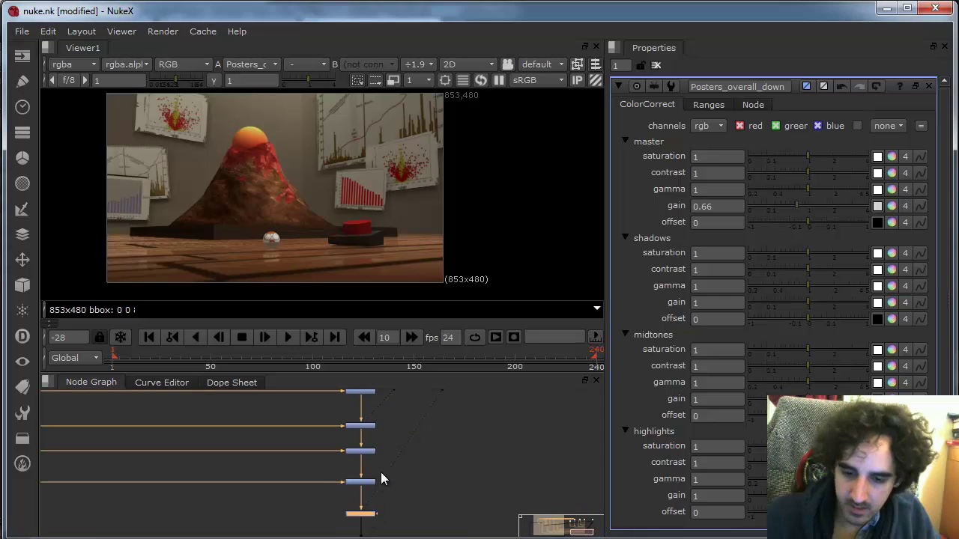
key("shift+t")
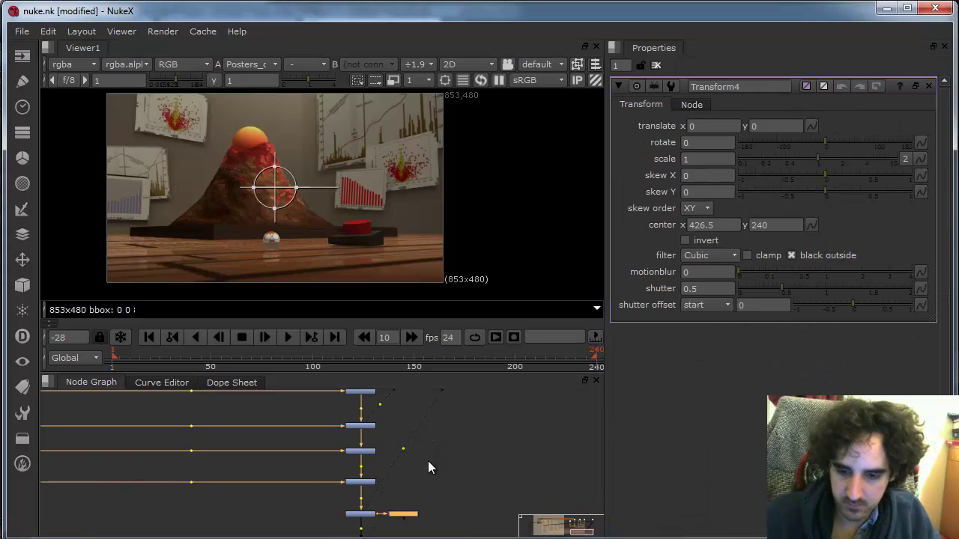
key("Delete")
- Connect the pasted Merge to the Posters_overall_down ColorCorrect's mask input and route the pipe with a Dot near the Backdrop's lower edge
left_click(364, 515)
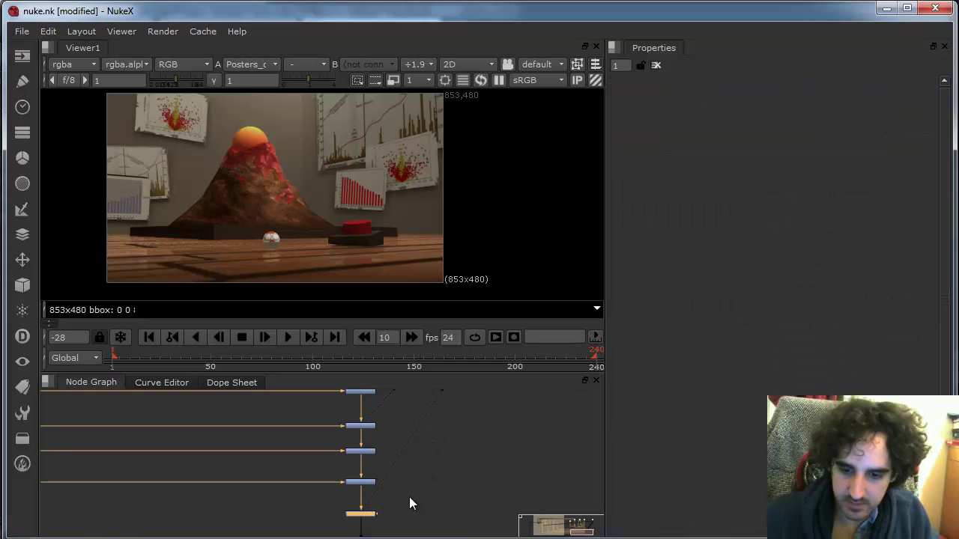
left_click_drag(442, 491, 343, 484)
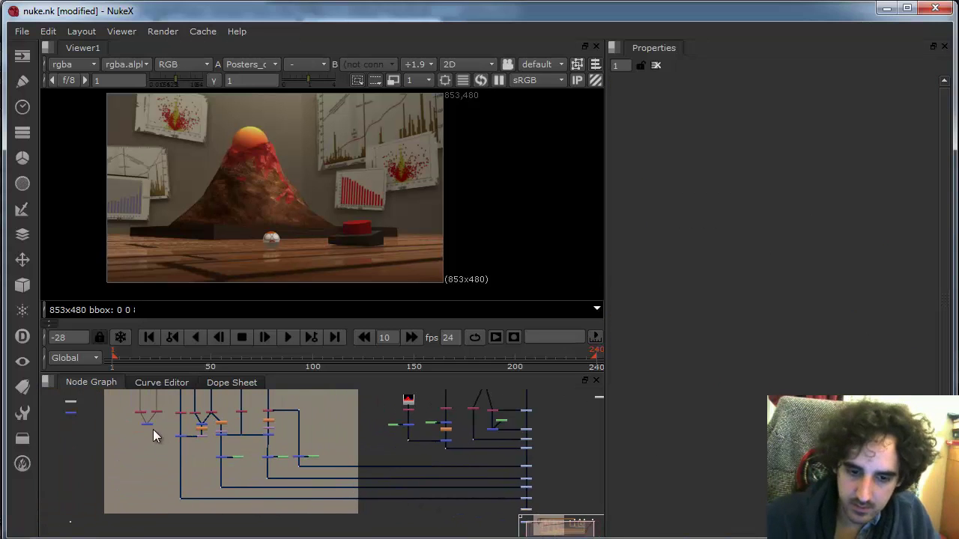
left_click(150, 424, "ctrl")
left_click_drag(497, 470, 474, 502)
left_click(455, 498, "shift")
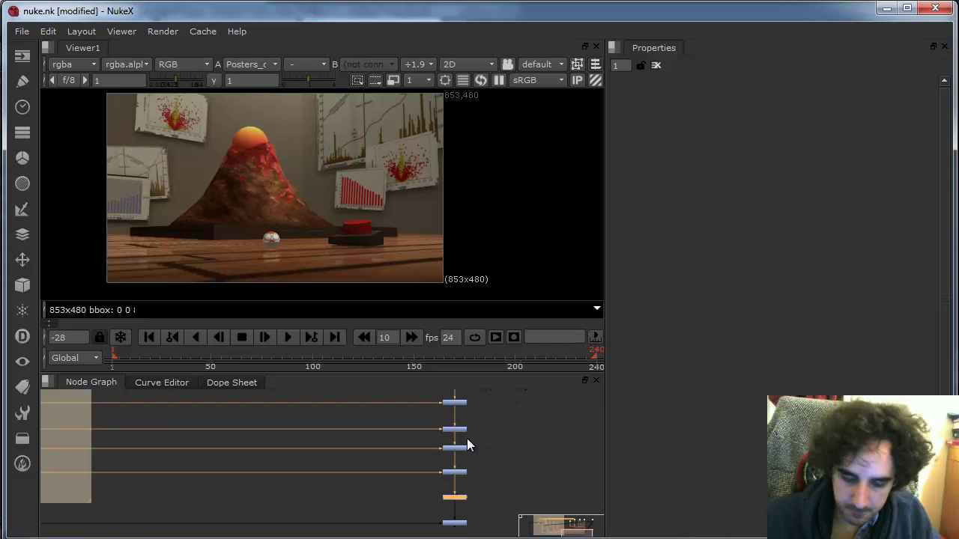
key("shift+y")
left_click(524, 472)
left_click_drag(491, 471, 512, 487)
left_click_drag(348, 443, 229, 499)
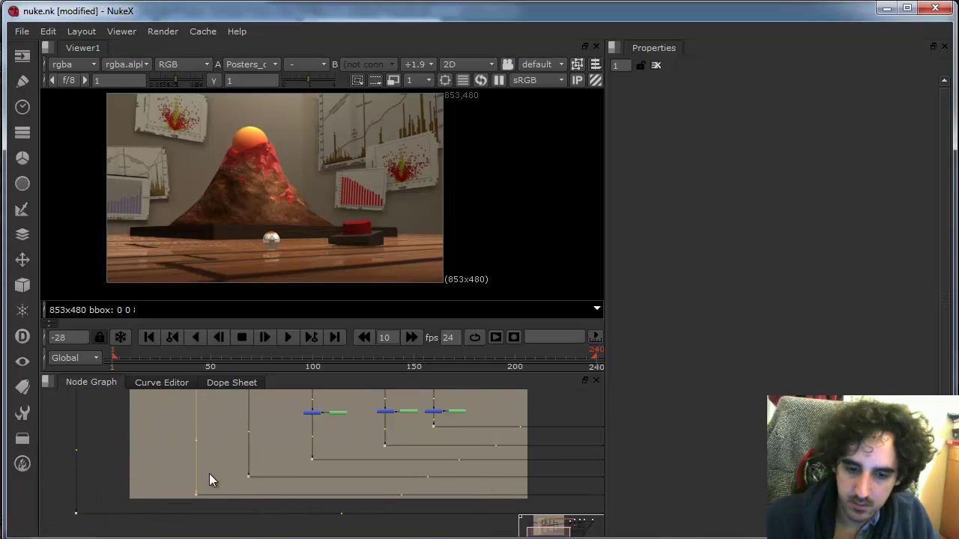
- Lower the pasted Shuffles and Merge slightly, clear of the horizontal pipe crossing the POSTERS Backdrop
scroll(251, 450, "down", 5)
scroll(250, 448, "up", 6)
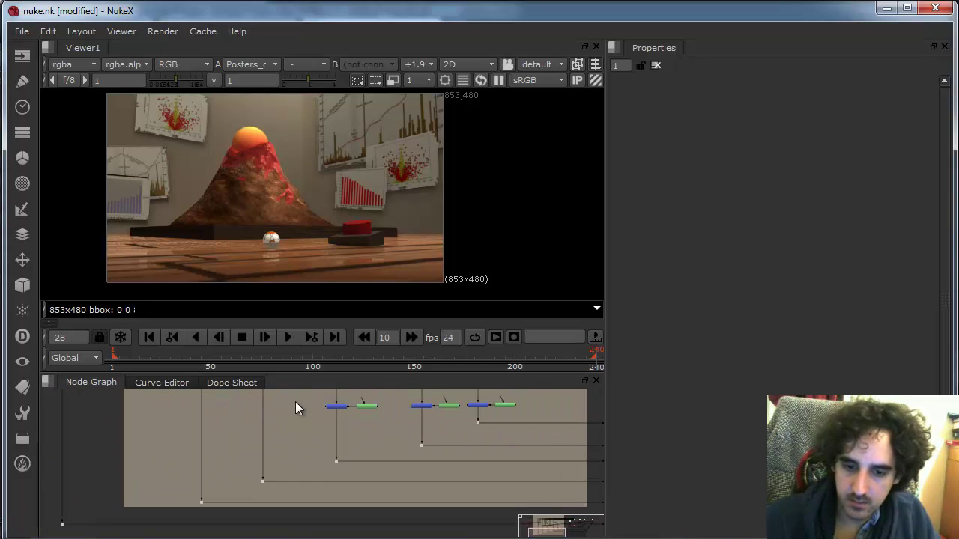
left_click_drag(295, 402, 284, 523)
left_click_drag(181, 422, 221, 482)
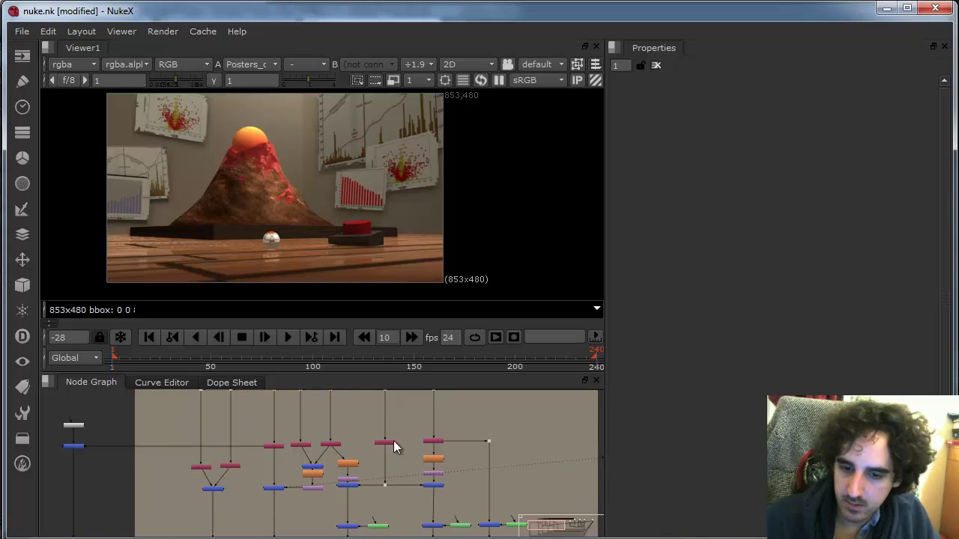
- Examine the darkened posters in the viewer and the shapes of the three Bezier nodes inside the POSTERS Backdrop
scroll(385, 484, "down", 4)
scroll(418, 457, "up", 5)
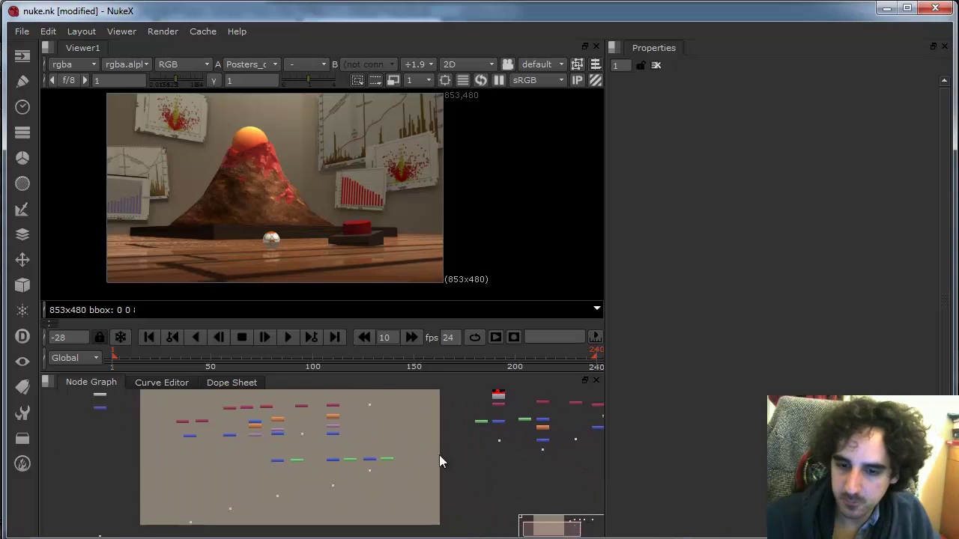
left_click_drag(414, 452, 309, 442)
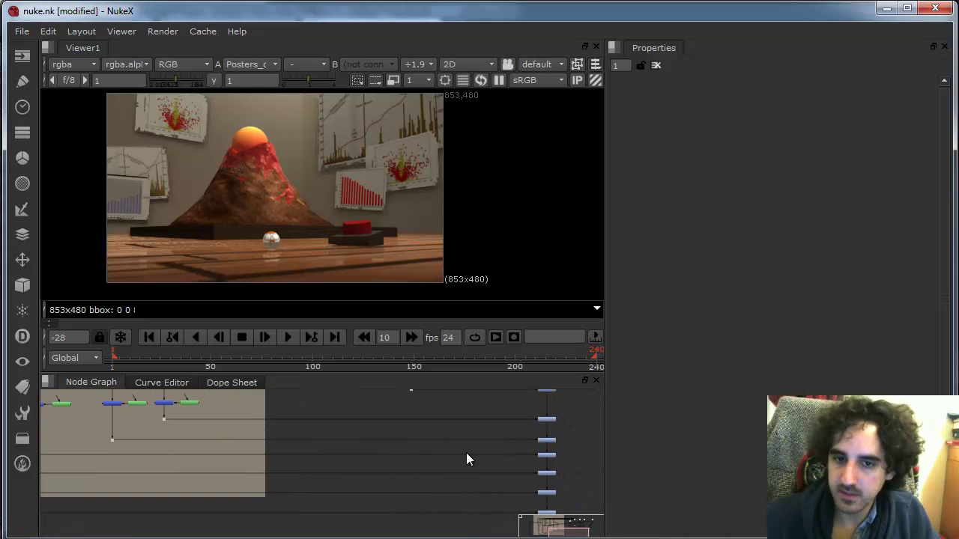
left_click(548, 492)
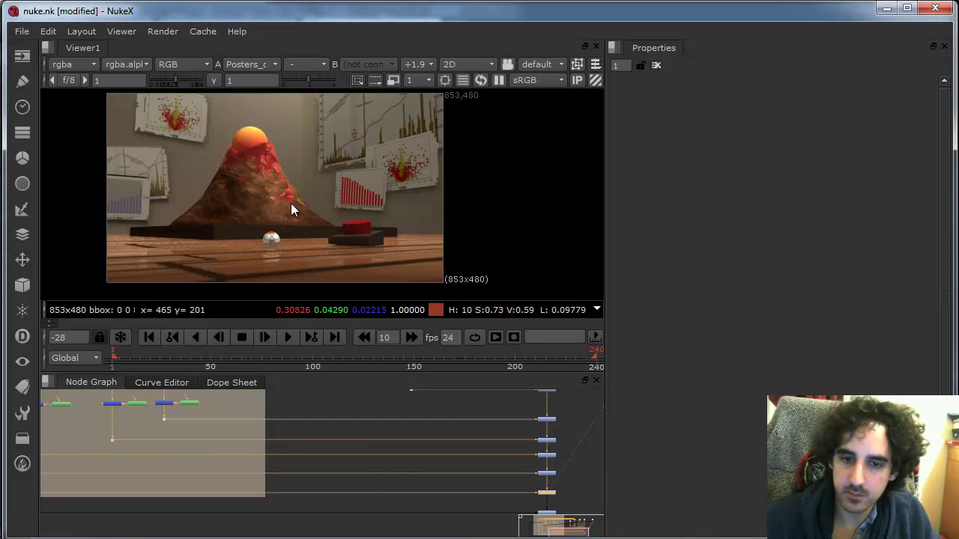
scroll(269, 486, "up", 1)
scroll(268, 480, "up", 3)
scroll(327, 480, "down", 3)
left_click_drag(234, 452, 445, 499)
left_click(320, 453)
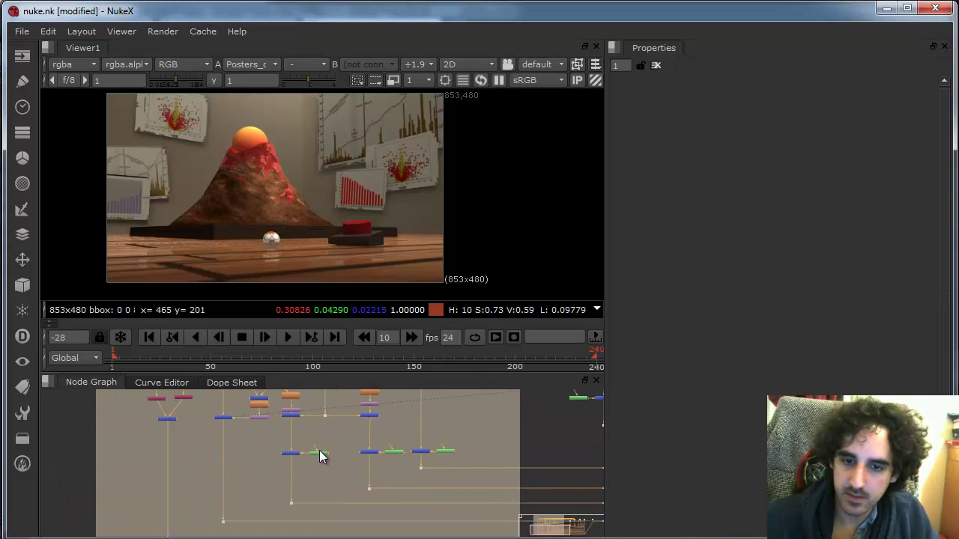
double_click(319, 453)
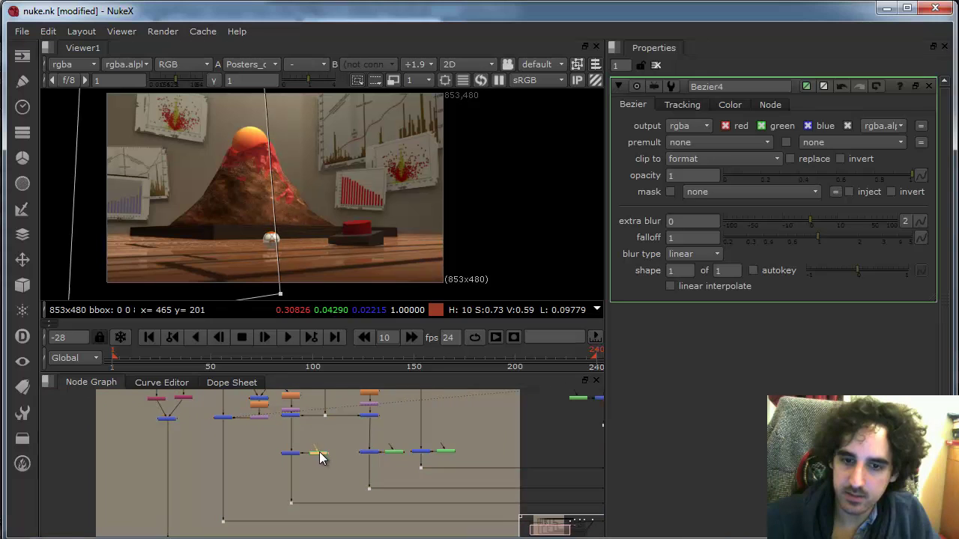
double_click(394, 452)
double_click(446, 451)
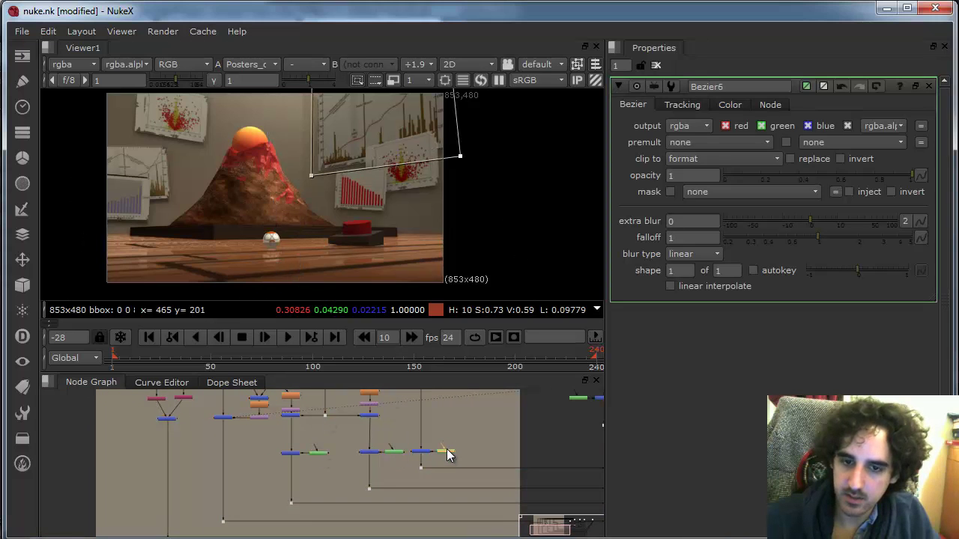
- Copy the Bezier outlining the volcano's base with its In merge, and paste both beside the new poster mask pipe in the Backdrop
scroll(466, 439, "down", 3)
left_click_drag(416, 443, 255, 501)
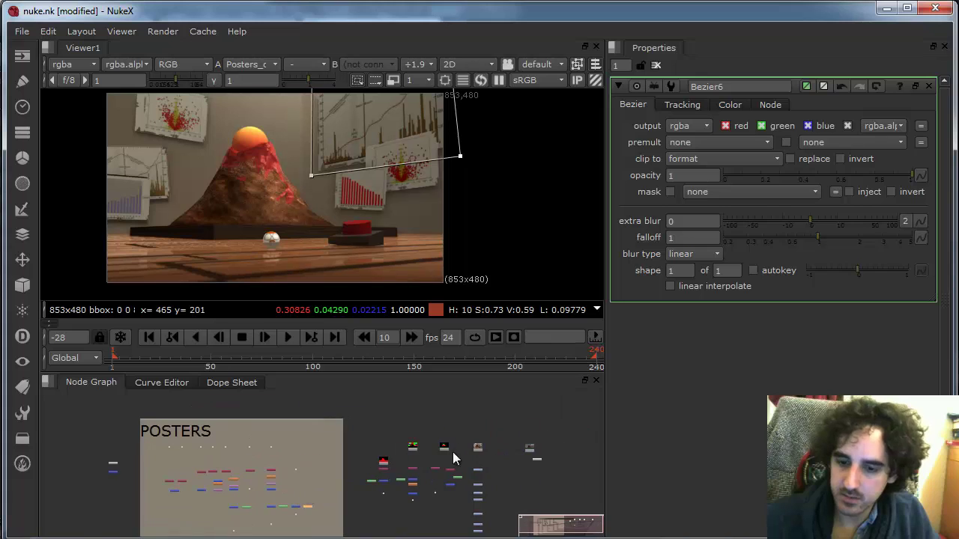
scroll(451, 480, "up", 3)
double_click(471, 476)
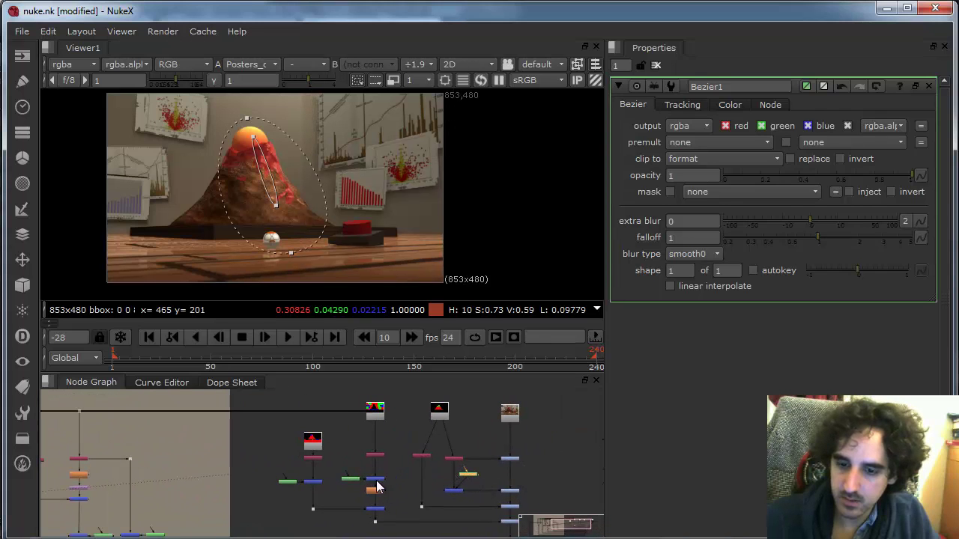
double_click(352, 479)
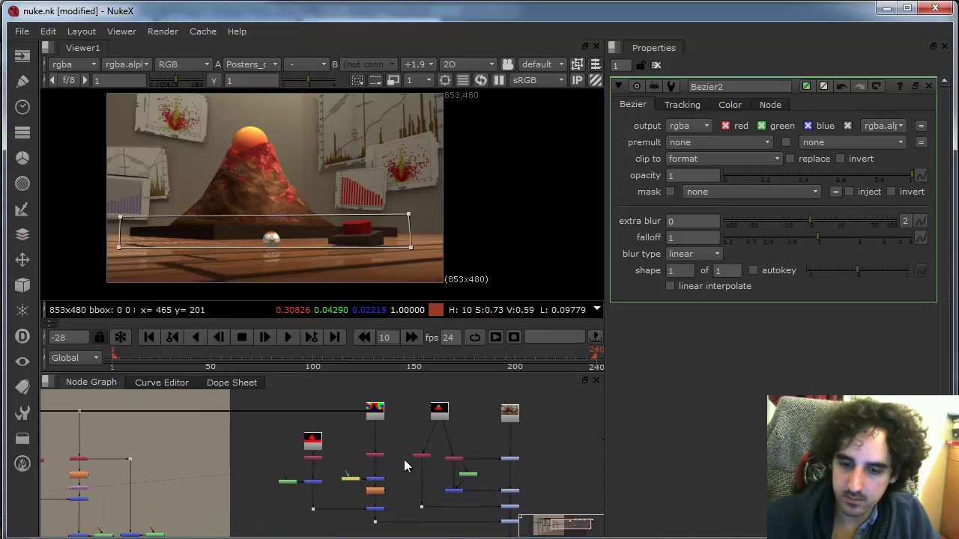
scroll(438, 492, "down", 4)
left_click_drag(290, 502, 432, 462)
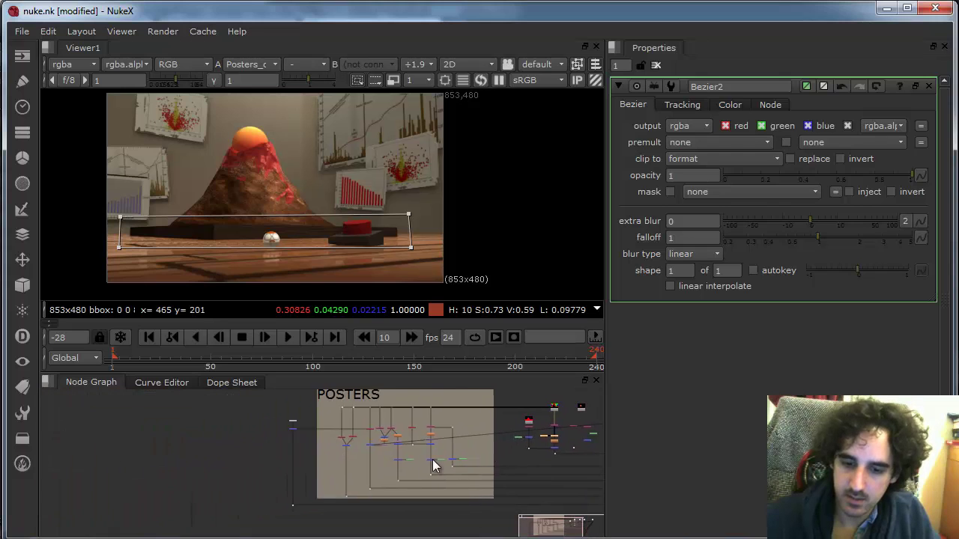
scroll(365, 494, "up", 3)
key("ctrl+v")
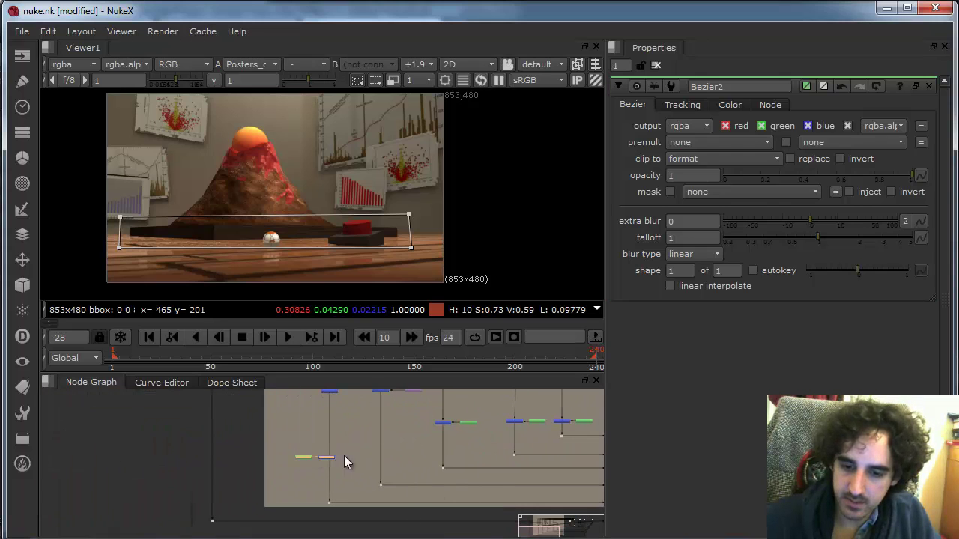
scroll(344, 457, "up", 2)
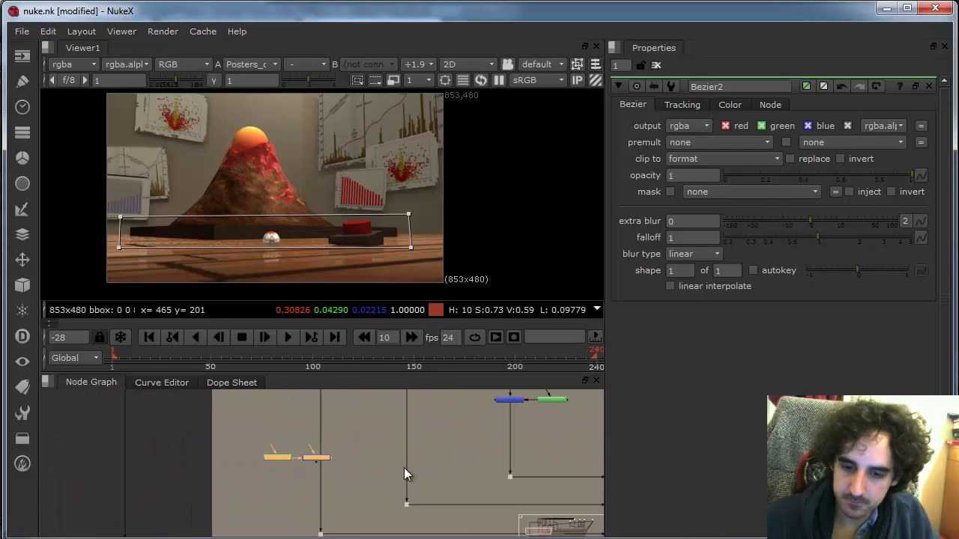
- Insert the pasted In merge into the vertical pipe below the poster mask's Merge and open its properties
left_click(326, 461)
key("shift+x")
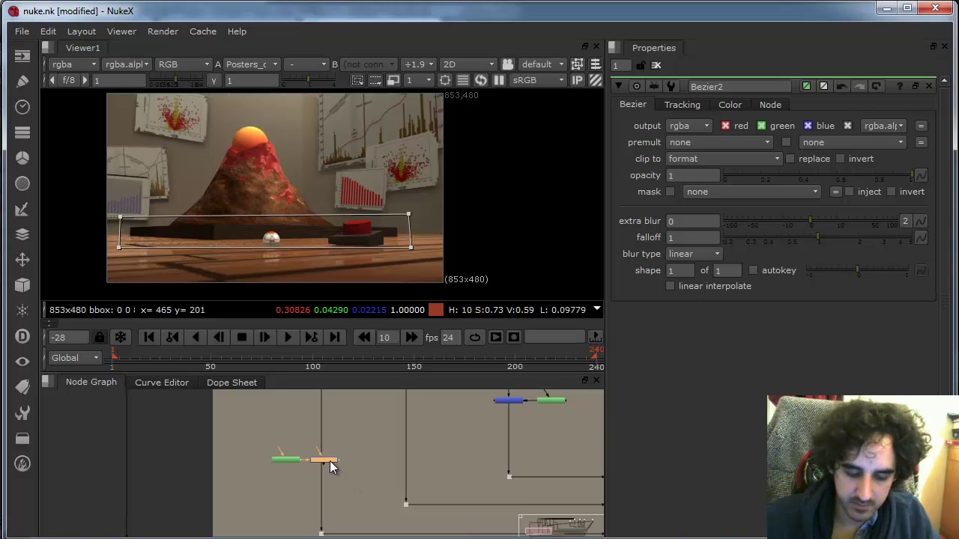
left_click_drag(323, 461, 327, 460)
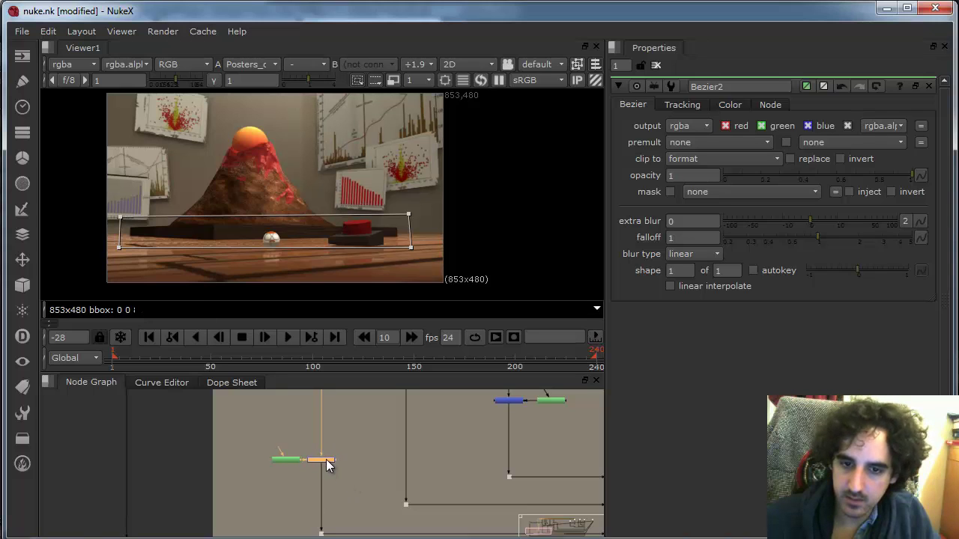
double_click(323, 460)
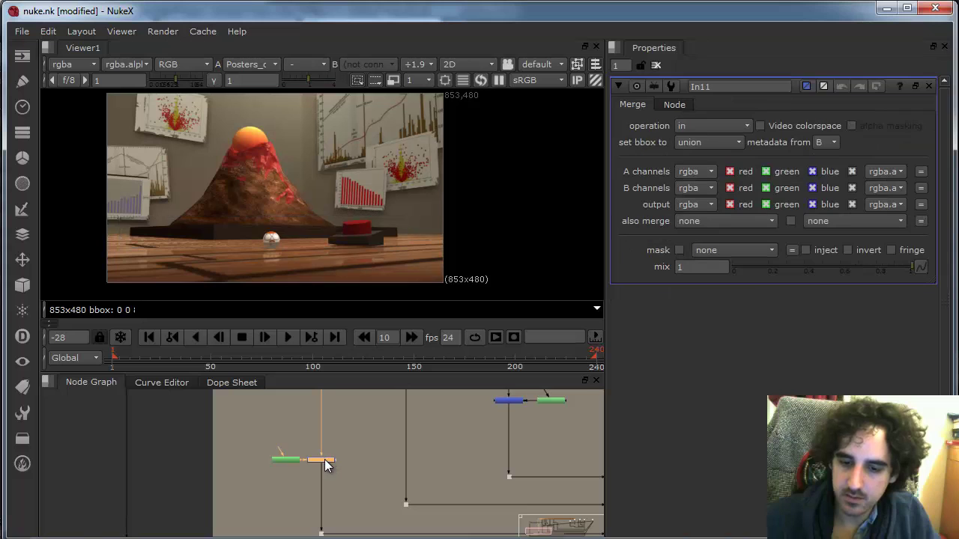
left_click(341, 458)
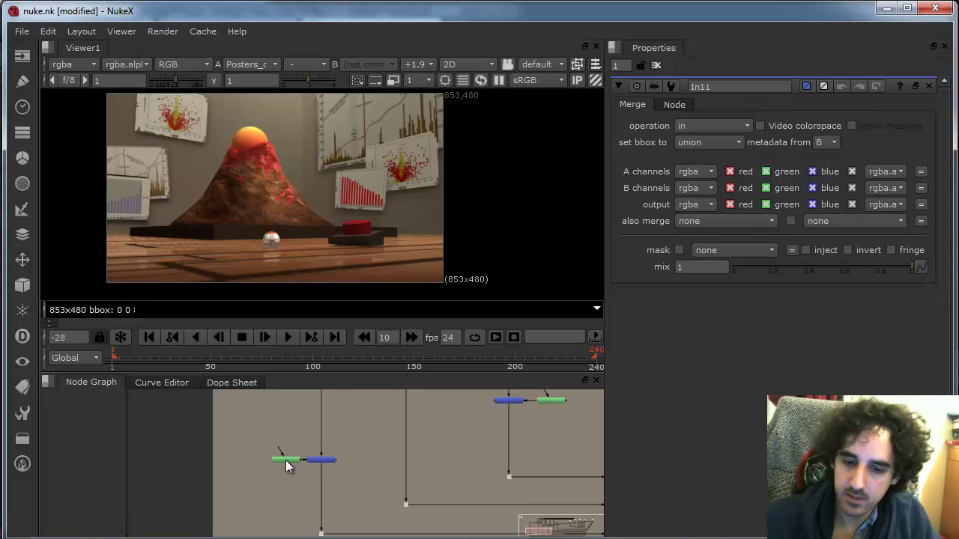
- Invert the pasted Bezier's shape and show the In merge's output in the viewer
double_click(285, 460)
left_click(839, 158)
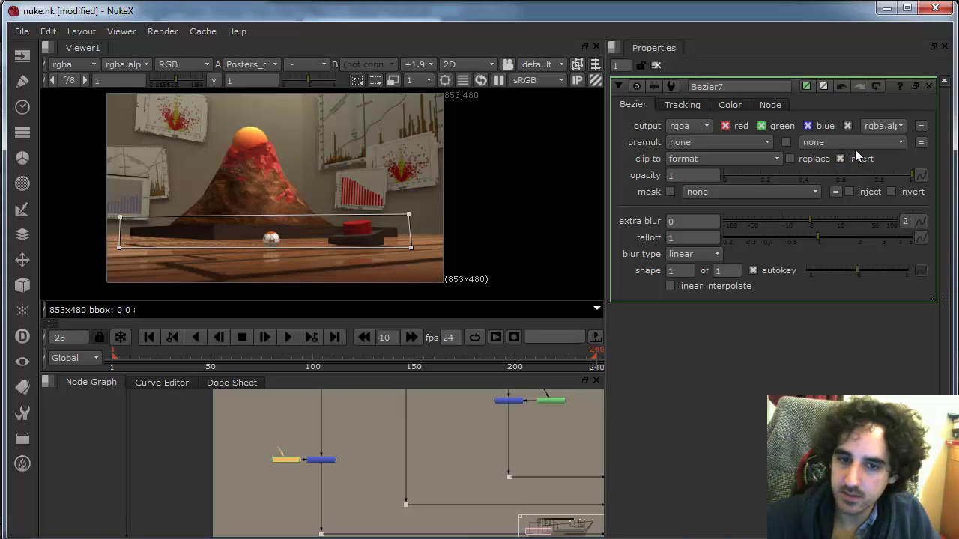
scroll(454, 450, "down", 2)
left_click(356, 459)
key("1")
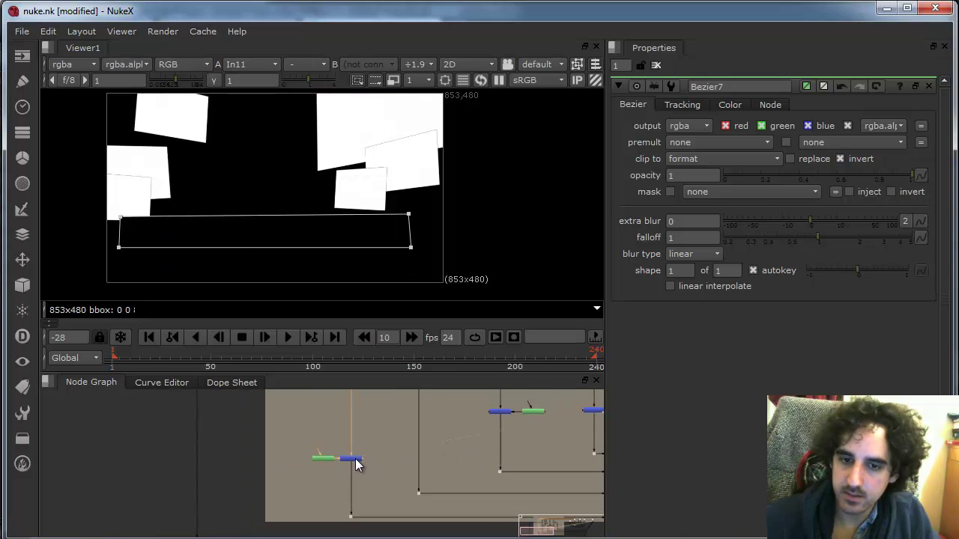
left_click(327, 457)
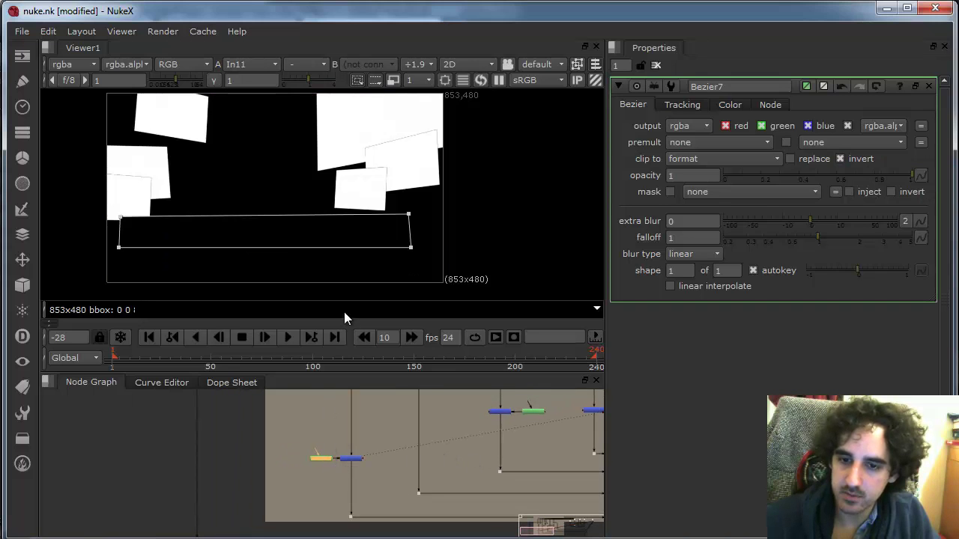
- Open the properties of the wall_y_grad ColorCorrect at the end of the main pipe and show its output in the viewer
scroll(426, 453, "down", 5)
left_click_drag(555, 455, 511, 454)
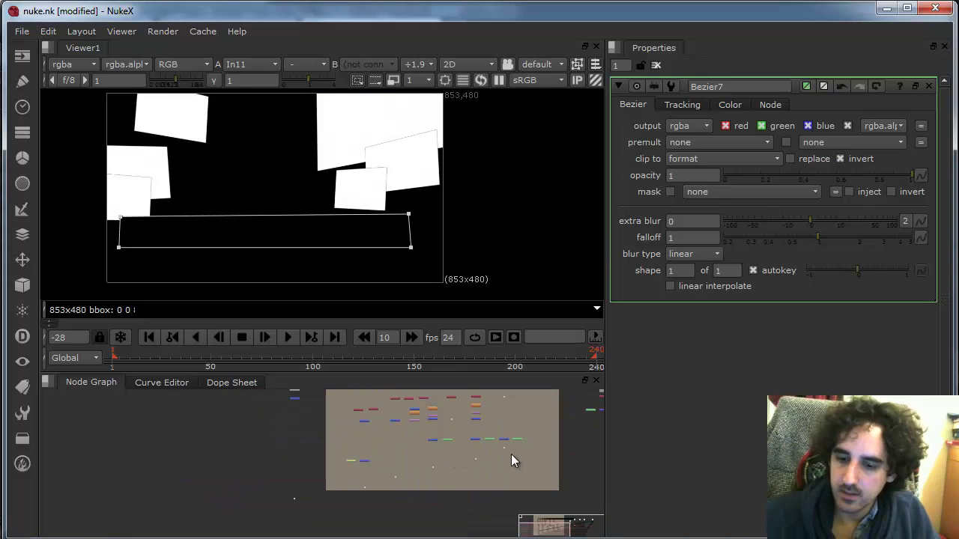
scroll(511, 453, "down", 4)
scroll(585, 475, "up", 3)
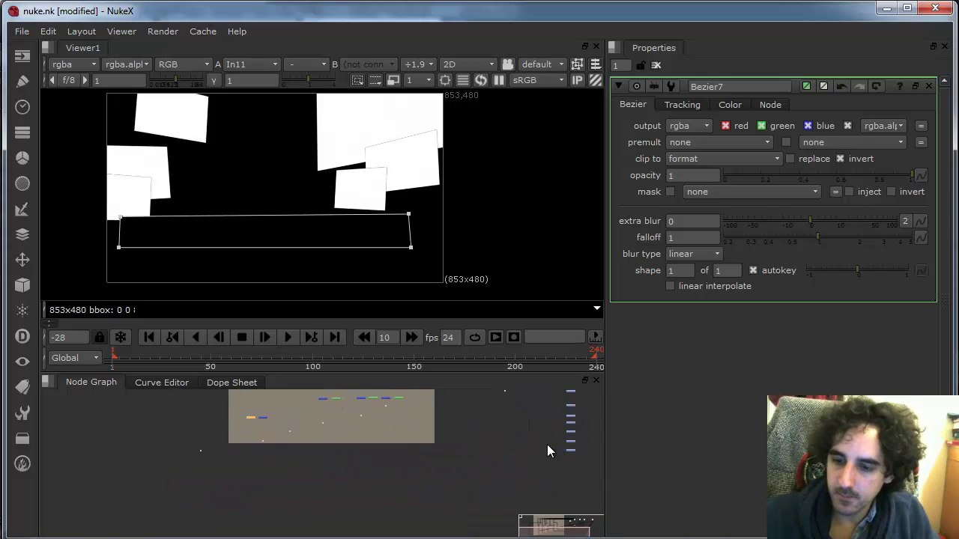
scroll(547, 444, "up", 3)
scroll(476, 453, "up", 3)
double_click(419, 471)
key("1")
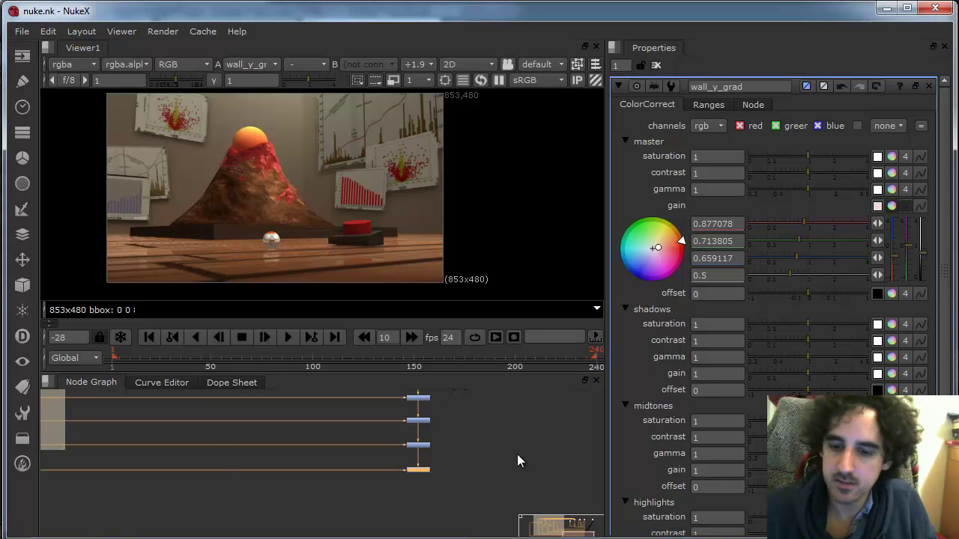
- Select the chain of correction nodes in the main vertical pipe and repeatedly disable and re-enable them to compare the composite before and after
scroll(450, 448, "down", 8)
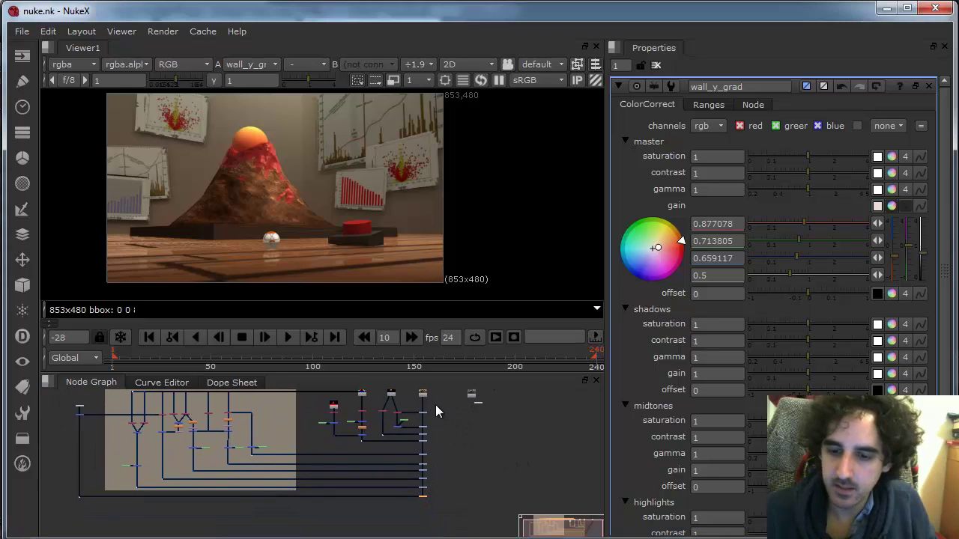
left_click_drag(435, 405, 415, 504)
key("d")
key("d")
key("d")
key("d")
key("d")
key("d")
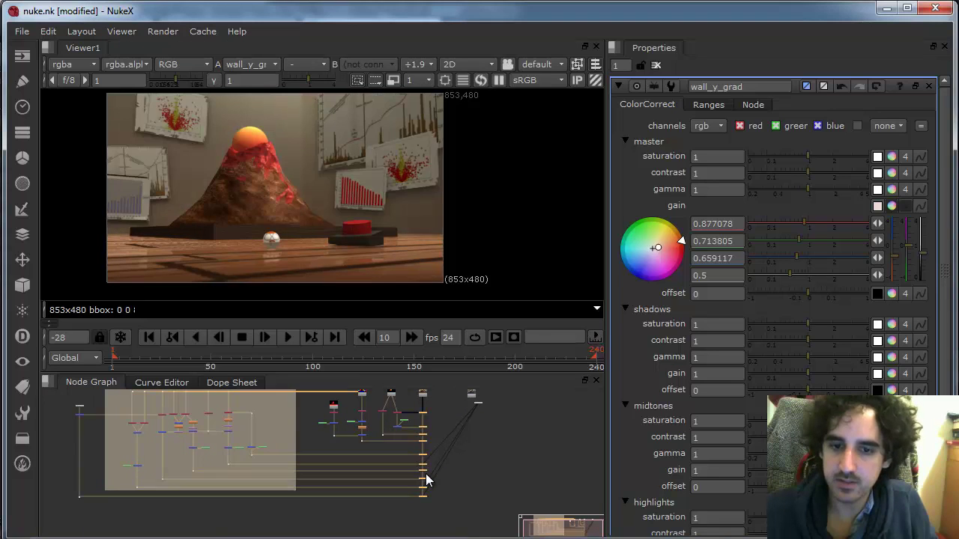
key("d")
key("d")
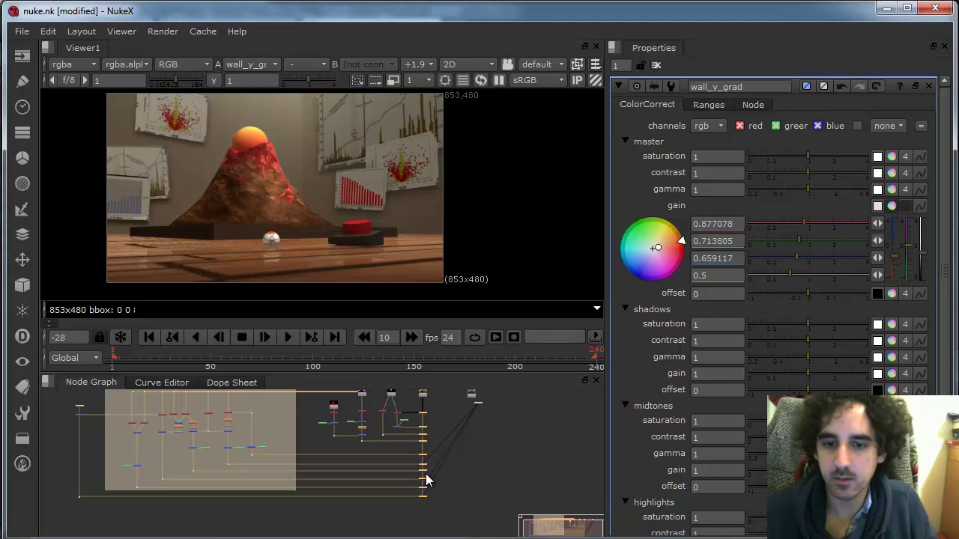
key("d")
key("d")
key("d")
key("d")
key("d")
key("d")
key("d")
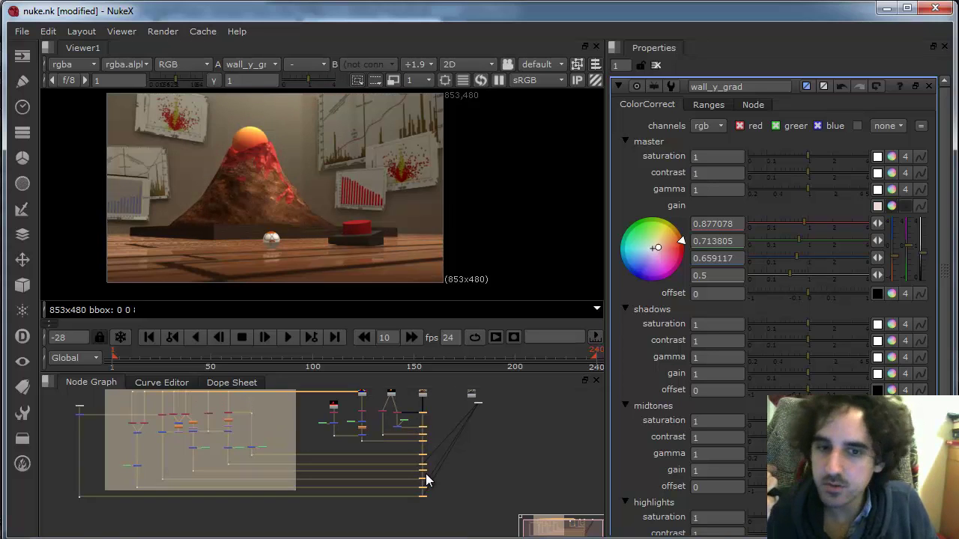
key("d")
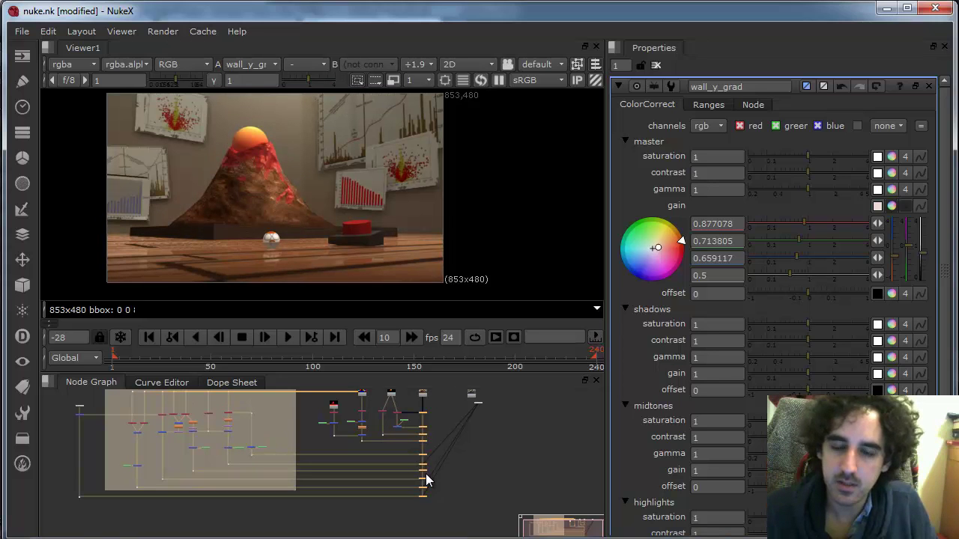